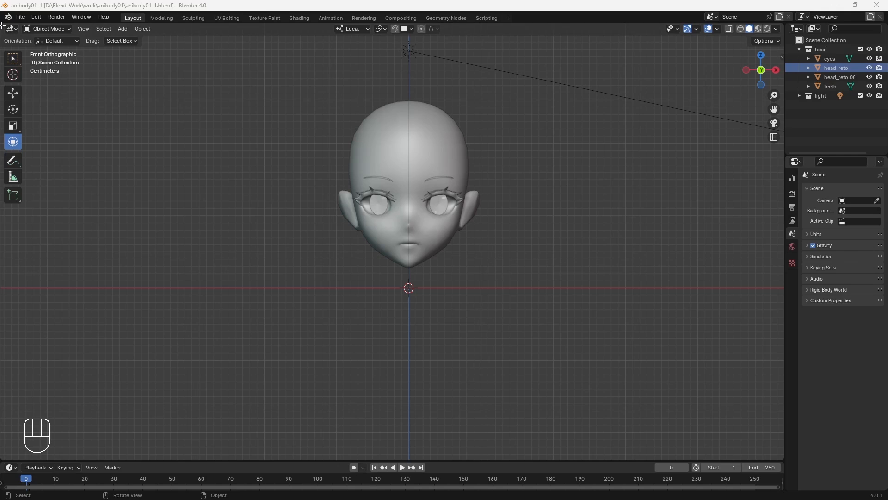
Step: Split the 3D viewport vertically into two views and hide the tool shelf in the narrower new view
left_click_drag(2, 25, 13, 27)
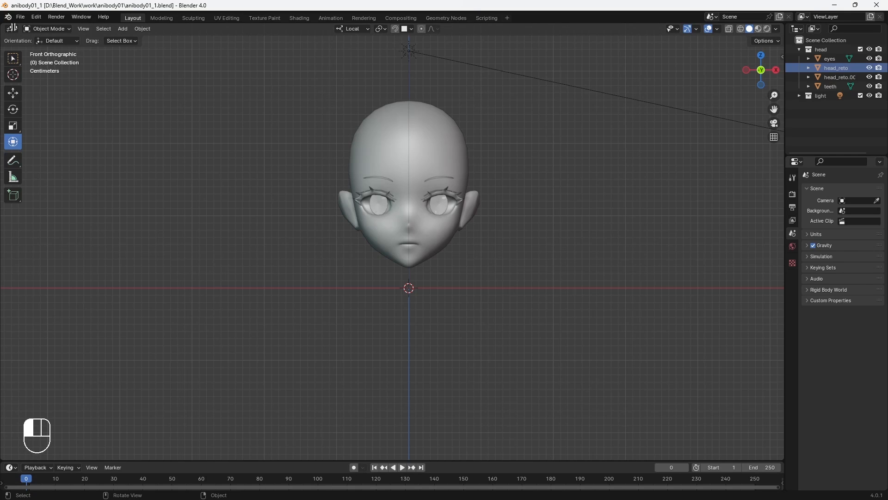
left_click_drag(11, 27, 232, 112)
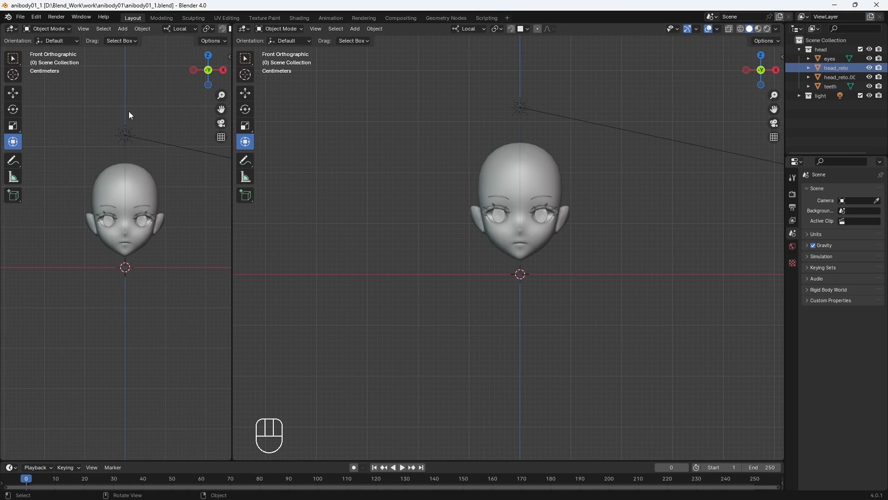
key("t")
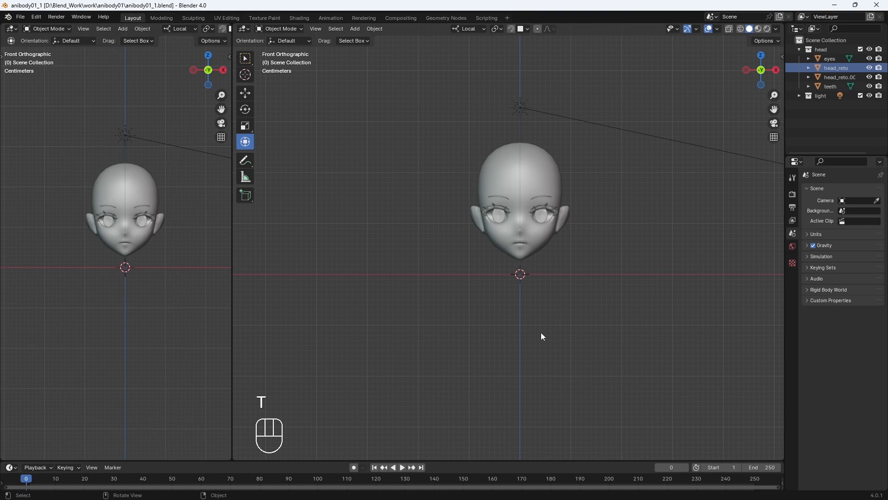
middle_click_drag(599, 323, 553, 290, "shift")
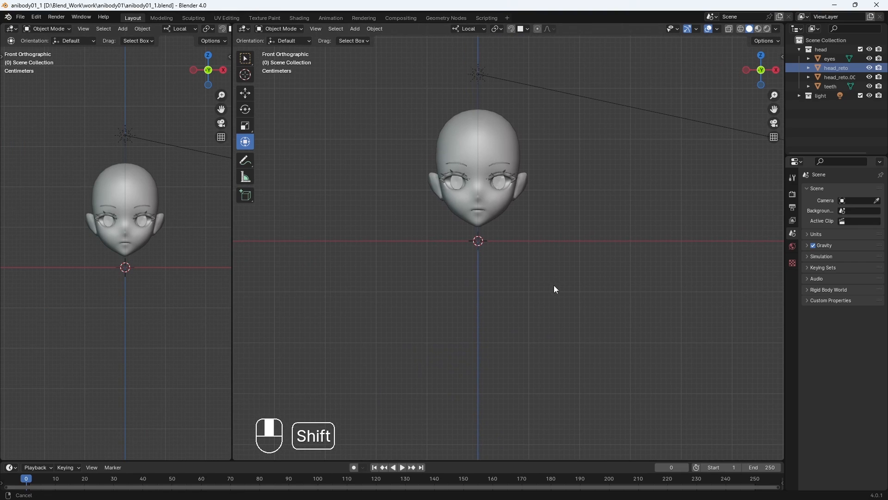
left_click(766, 29)
middle_click_drag(530, 322, 555, 324)
left_click(749, 29)
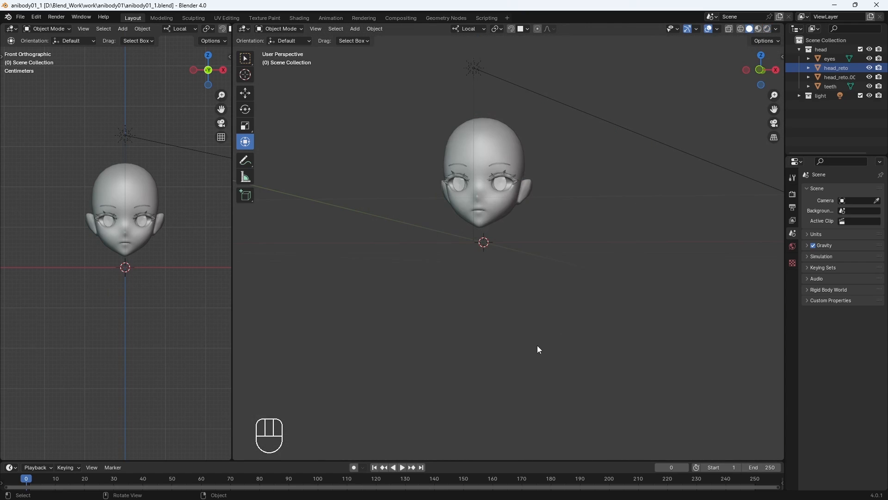
Step: Add a cube mesh at the world origin beneath the head, working in the larger view's front orthographic view
key("KP_1")
scroll(537, 345, "down", 7)
middle_click_drag(533, 310, 531, 298, "shift")
middle_click_drag(172, 326, 146, 243)
scroll(157, 323, "down", 2)
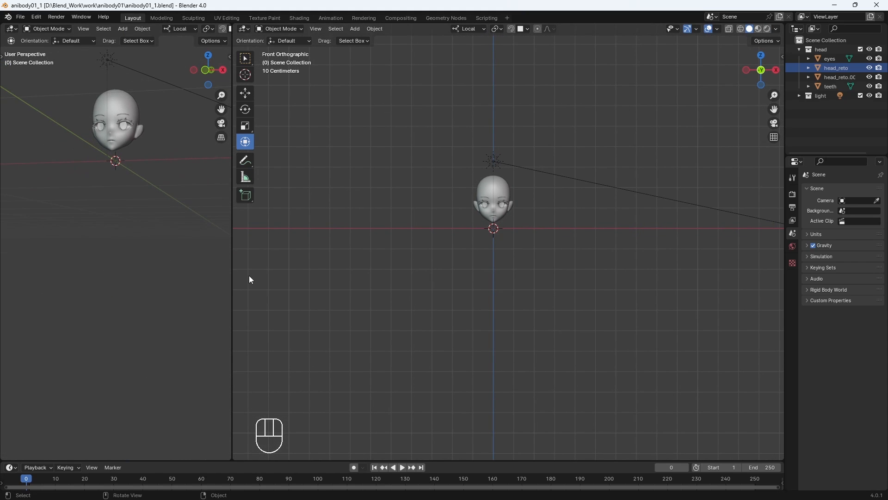
scroll(514, 286, "up", 2)
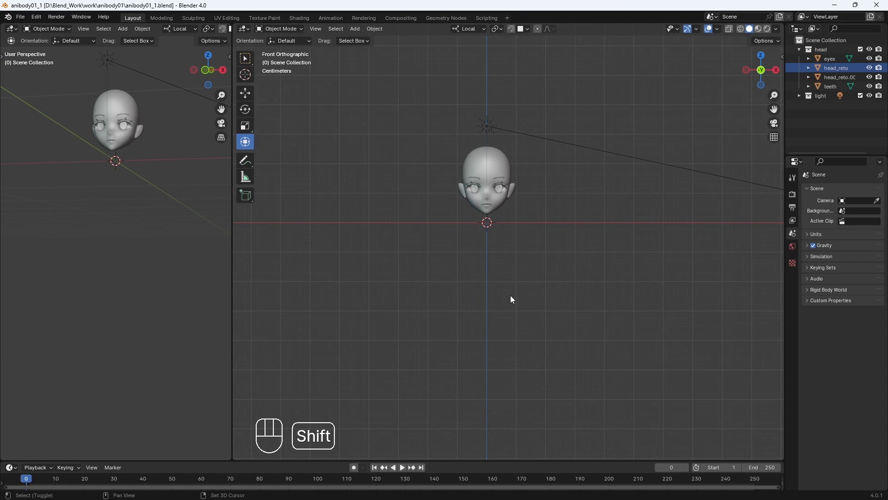
key("shift+a")
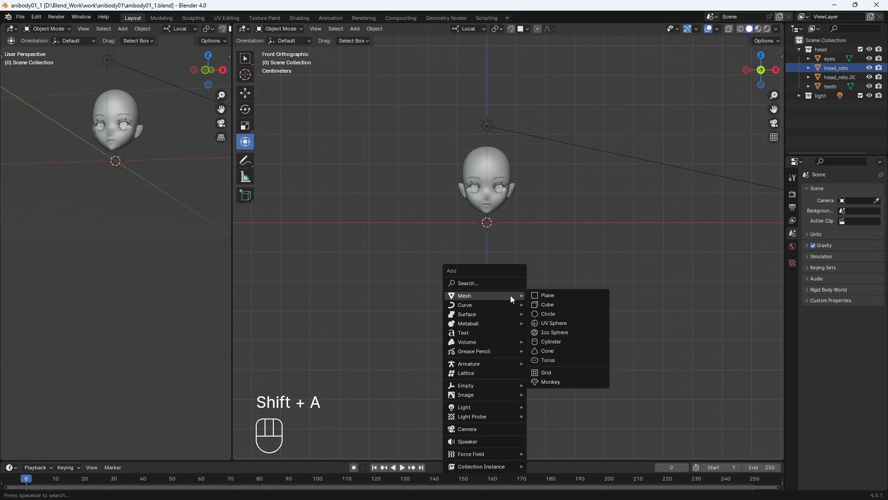
left_click(551, 304)
scroll(673, 205, "down", 2)
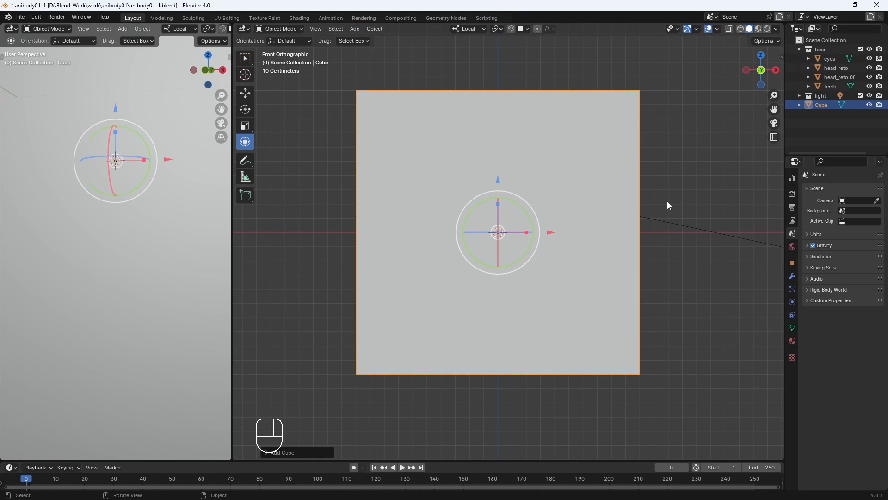
Step: Scale the cube down to roughly head size and move it straight below the chin as the torso base
key("s")
left_click(504, 244)
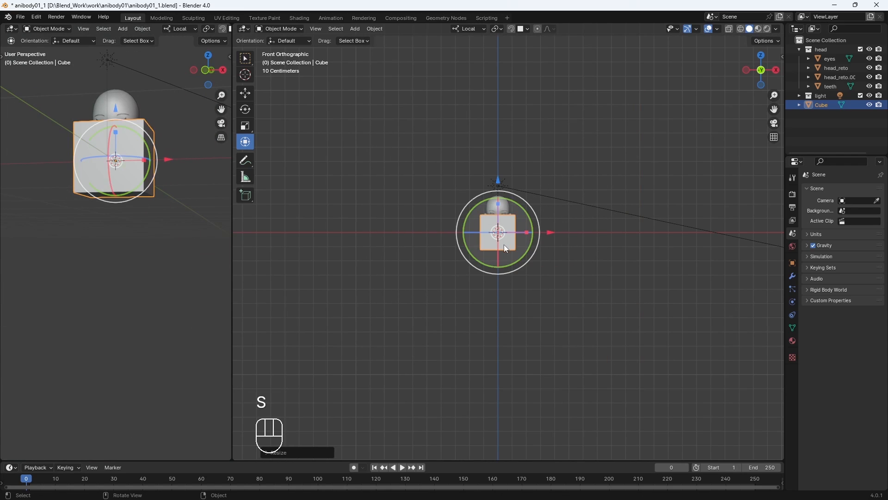
key("g")
left_click(503, 260)
scroll(508, 242, "up", 4)
Step: Add a Subdivision Surface modifier to the cube, set its viewport level to 2, and apply it
left_click(793, 276)
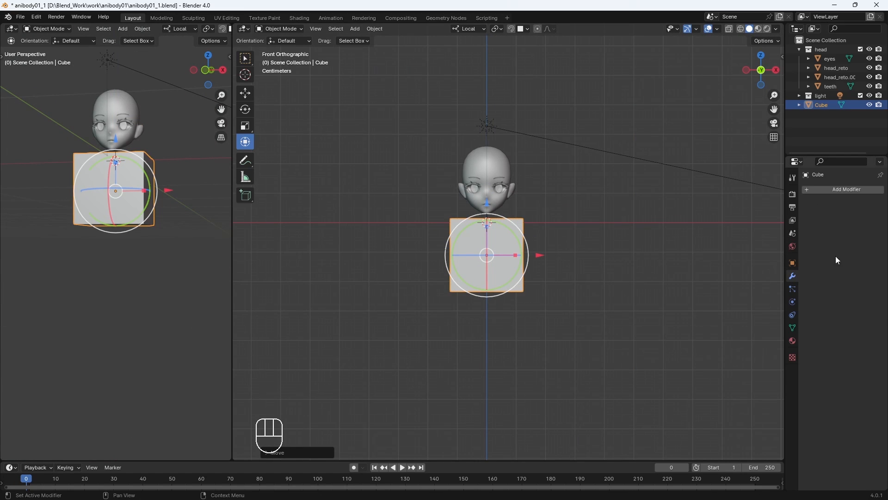
left_click(837, 187)
mouse_move(836, 187)
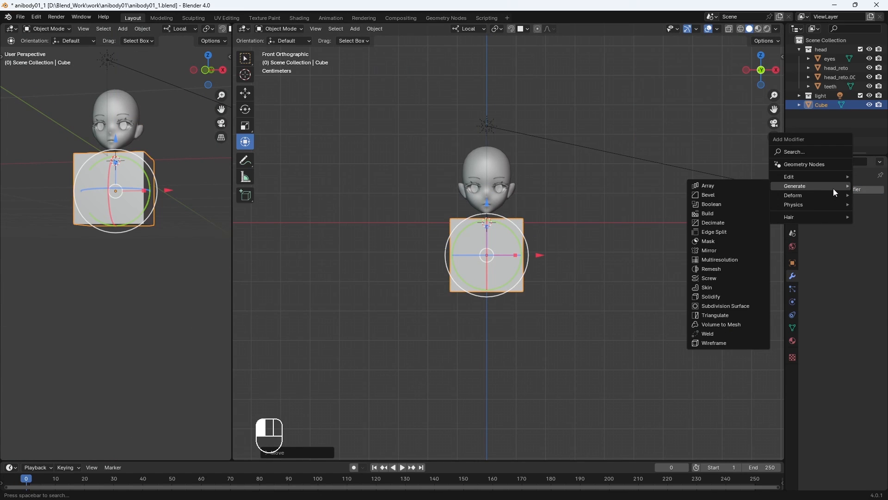
left_click(734, 306)
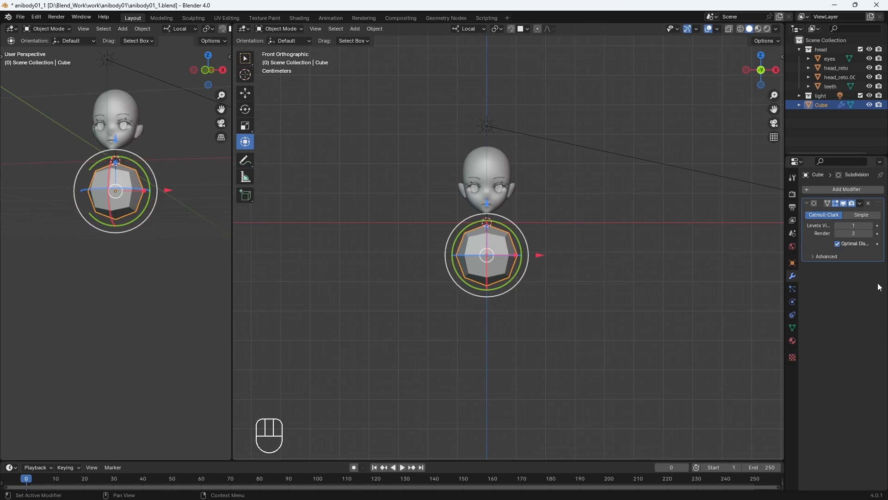
left_click(871, 226)
left_click(860, 203)
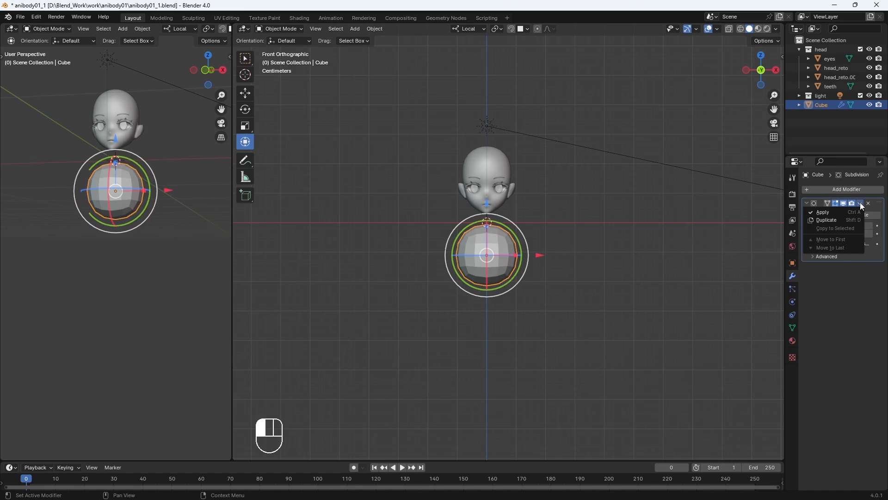
left_click(828, 211)
Step: In Edit Mode with X-ray on, delete all vertices of the rounded cube on the negative X side of the centre line
key("alt+a")
left_click(494, 256)
key("Tab")
scroll(502, 296, "up", 4)
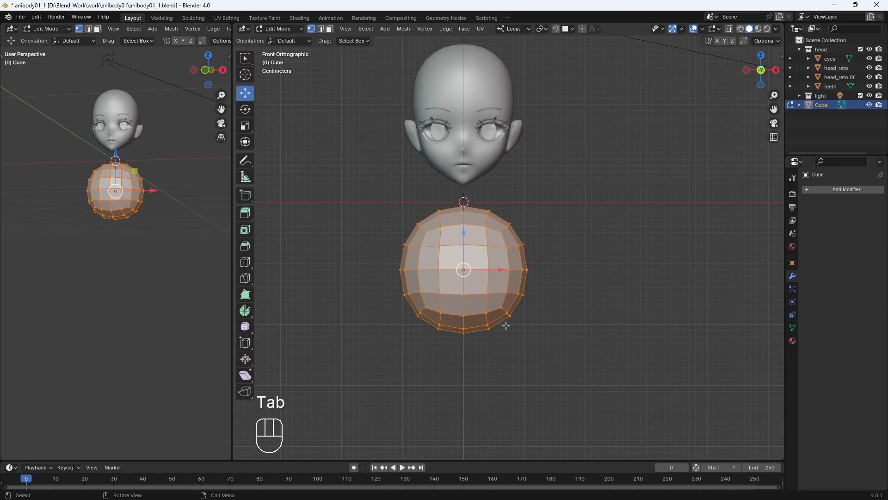
key("alt+z")
left_click_drag(314, 170, 454, 415)
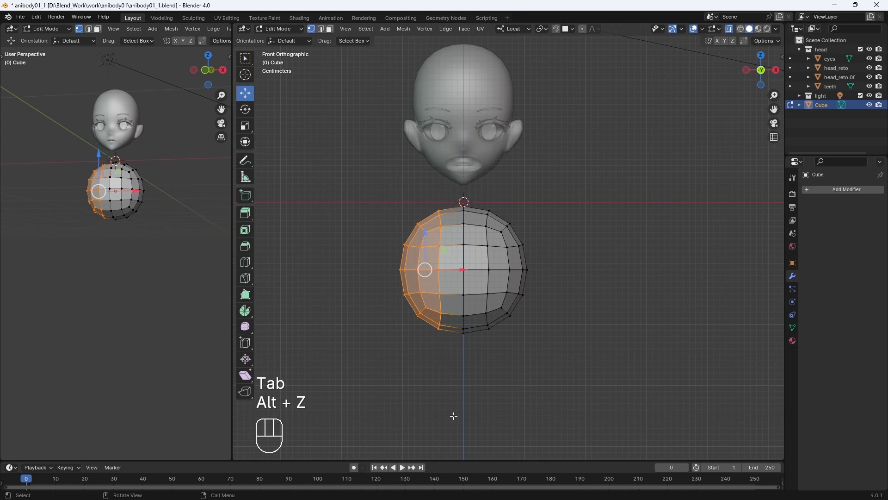
key("Delete")
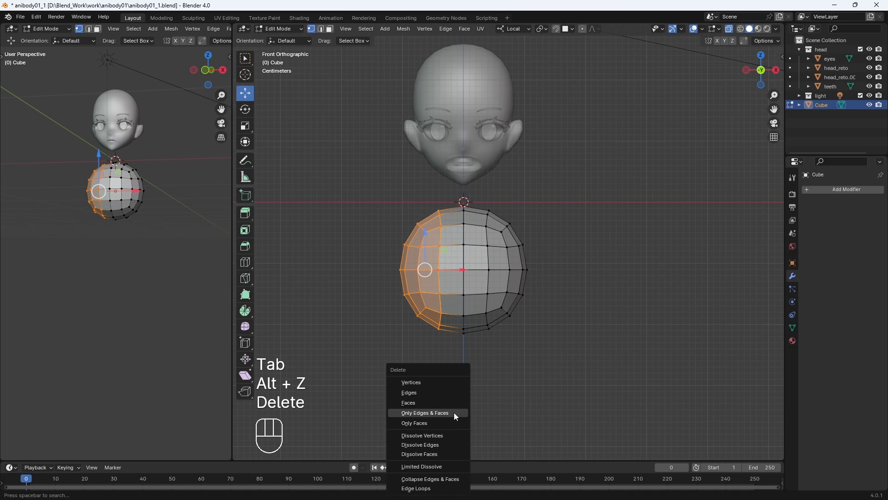
left_click(446, 383)
Step: Add a Mirror modifier on the X axis to the half sphere and enable Clipping
left_click(846, 190)
mouse_move(844, 188)
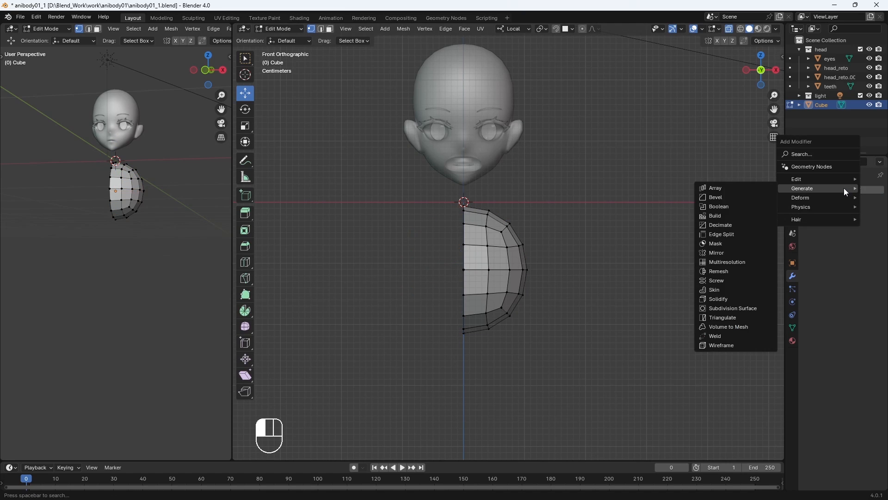
left_click(725, 254)
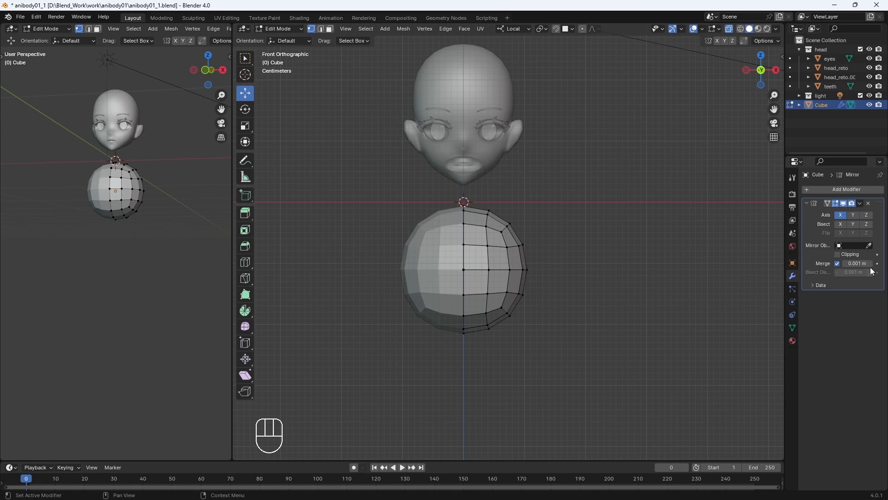
Step: Leave editing of the torso mesh and open the head_reto mesh in Edit Mode
middle_click_drag(509, 324, 454, 353)
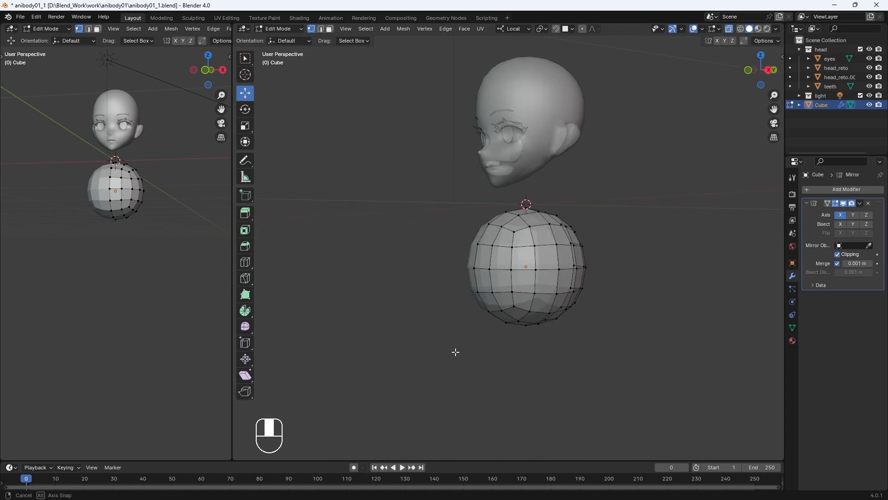
key("KP_3")
scroll(509, 301, "up", 3)
middle_click_drag(586, 152, 585, 255, "shift")
key("Tab")
left_click(532, 252)
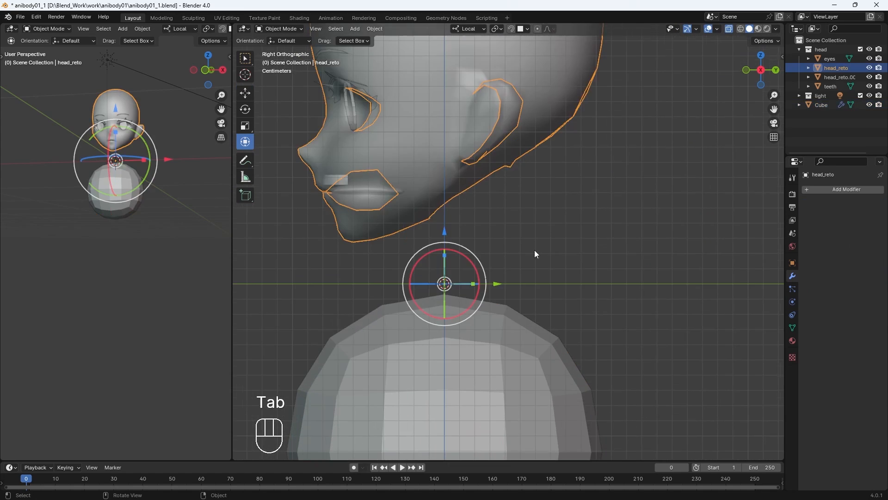
key("Tab")
Step: Select the open edge loop under the head and extrude it about 0.06 m down along Z to form the neck
middle_click_drag(532, 252, 630, 283)
left_click(550, 238, "alt")
key("KP_1")
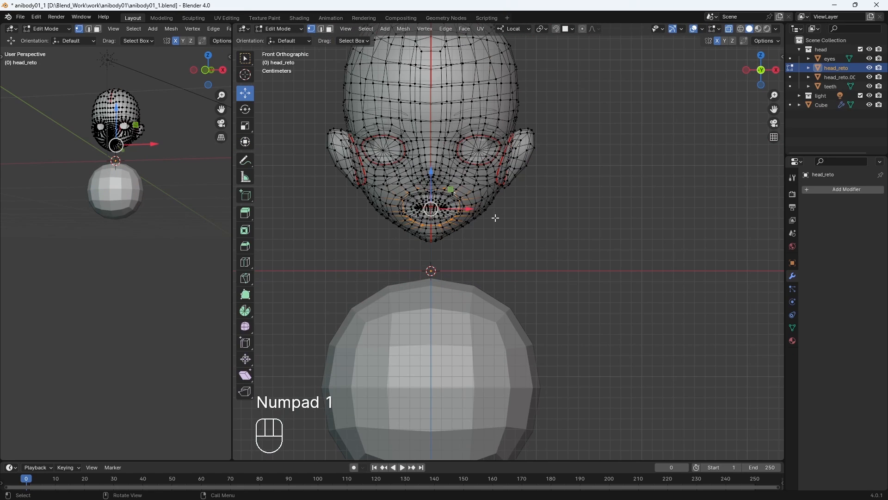
key("alt+z")
scroll(495, 220, "down", 3)
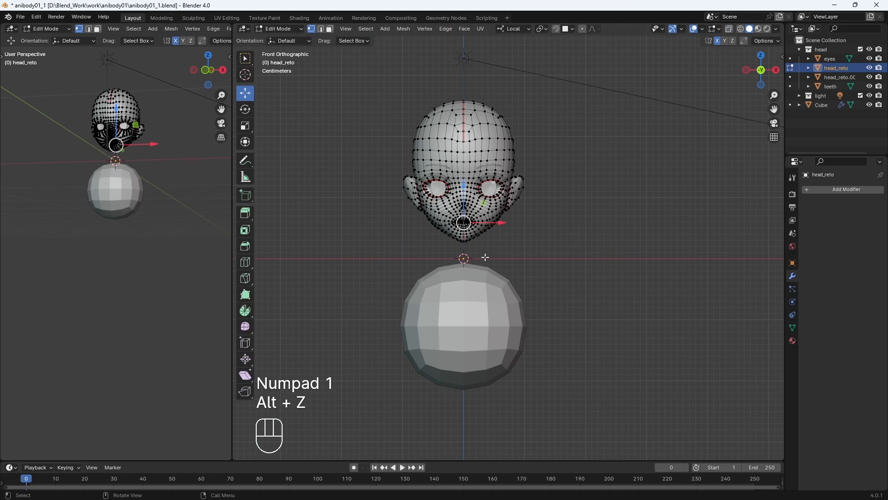
key("e")
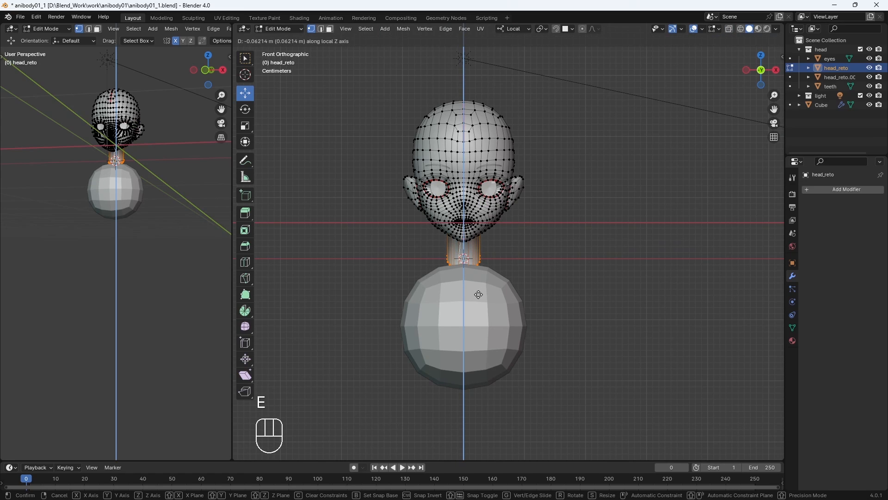
key("Return")
middle_click_drag(694, 278, 609, 272)
scroll(563, 259, "up", 3)
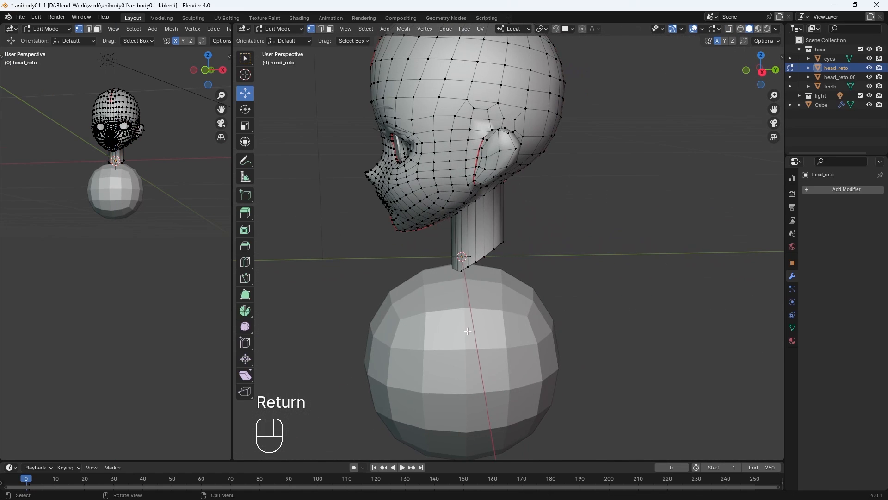
Step: Return to Object Mode and raise the torso sphere slightly along Z toward the end of the neck
key("Tab")
left_click(503, 327)
middle_click_drag(504, 327, 530, 332)
key("KP_1")
left_click_drag(470, 263, 470, 253)
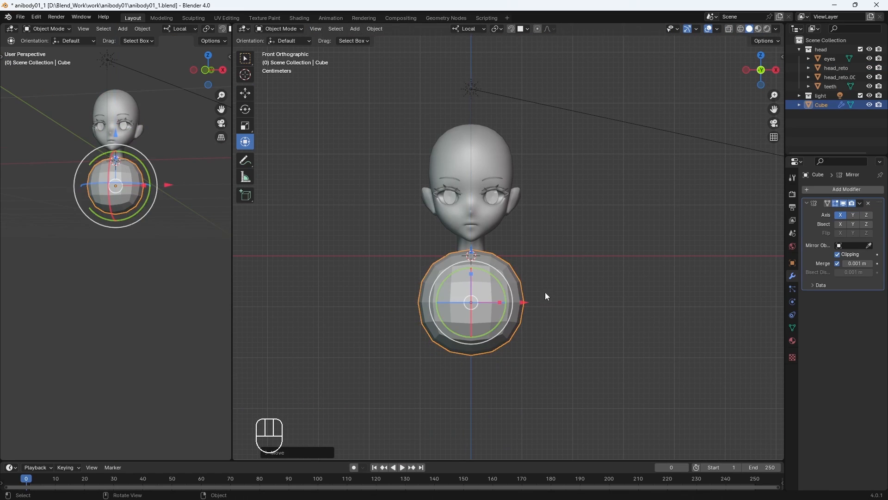
Step: Put the torso sphere into Sculpt Mode, switch to the right side view, and enable X-axis symmetry
left_click(282, 30)
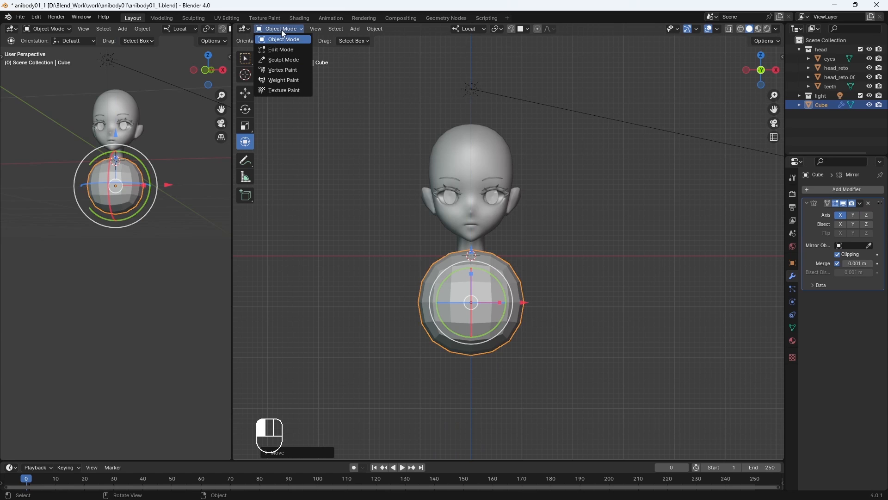
left_click(284, 60)
middle_click_drag(706, 261, 576, 331)
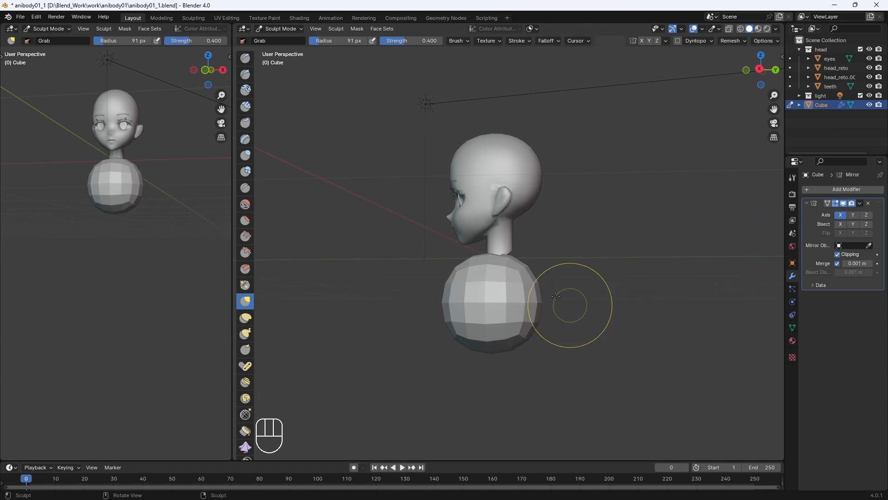
key("KP_1")
key("KP_3")
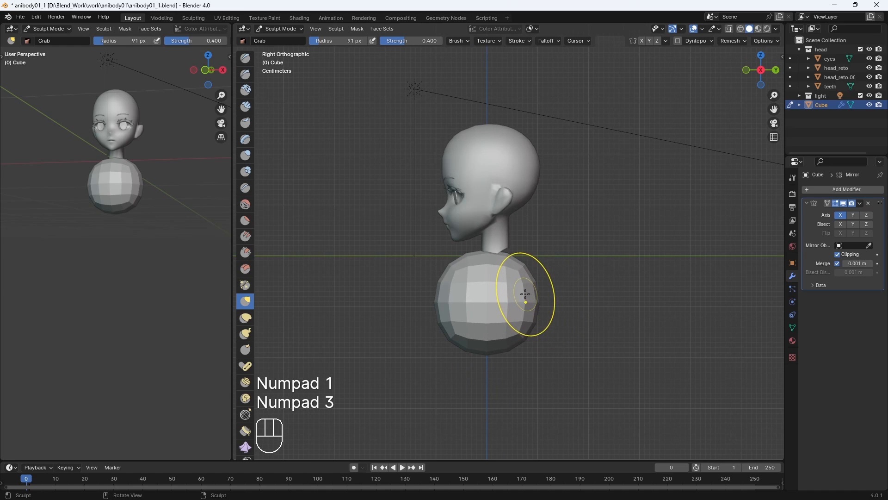
left_click(643, 41)
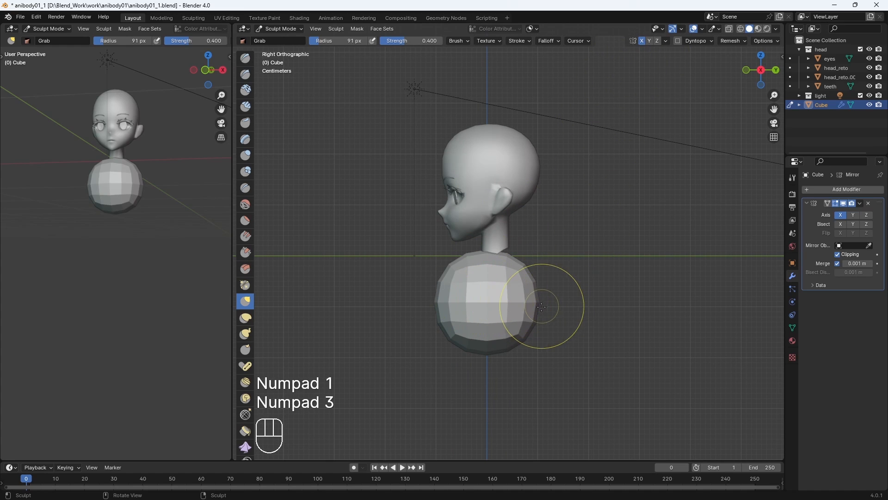
Step: Push the lower back of the torso inward with the Grab brush and widen the brush shelf to two columns
mouse_move(532, 333)
left_mouse_down()
mouse_move(525, 322)
mouse_move(486, 318)
left_mouse_up()
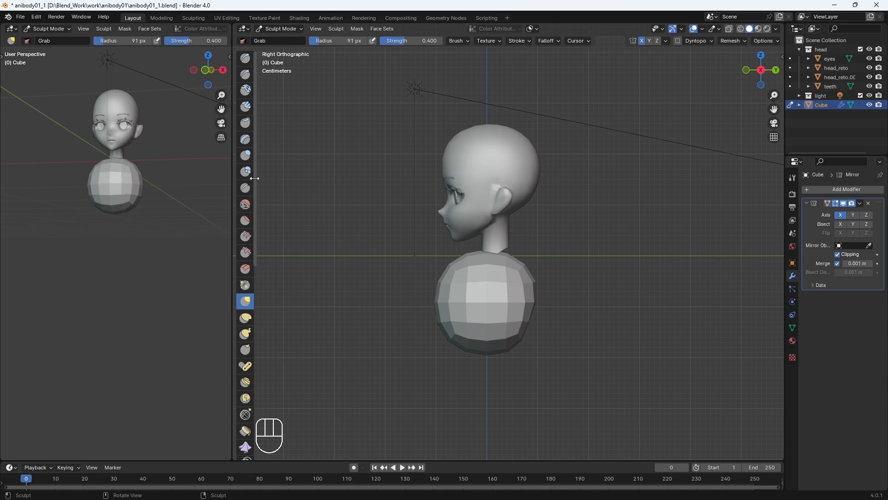
left_click_drag(254, 178, 273, 179)
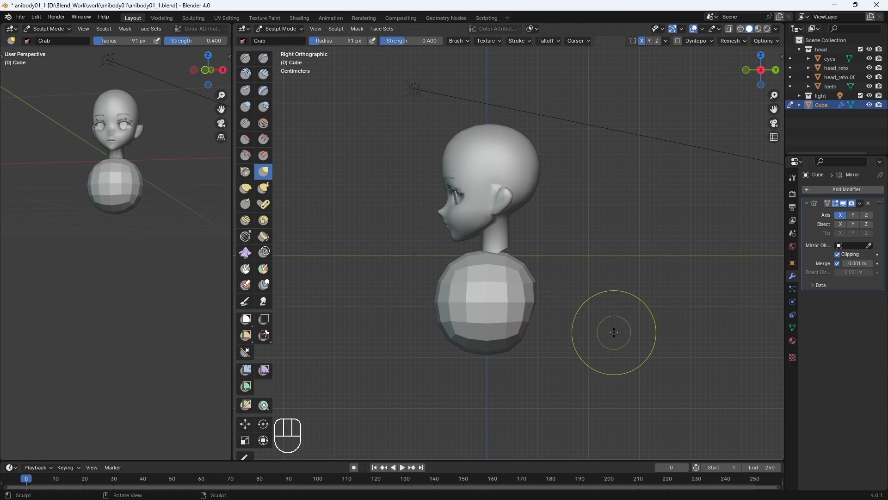
Step: Enlarge the Grab brush to 168 px and push the torso's upper front inward and down to slope the chest
key("bracketright")
key("bracketright")
key("bracketright")
key("bracketright")
key("bracketright")
key("bracketright")
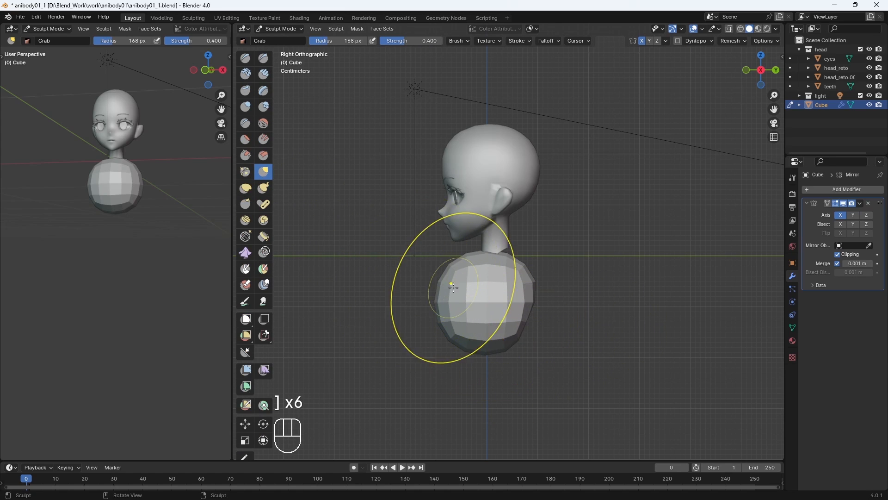
mouse_move(454, 287)
left_mouse_down()
mouse_move(471, 290)
mouse_move(452, 337)
left_mouse_up()
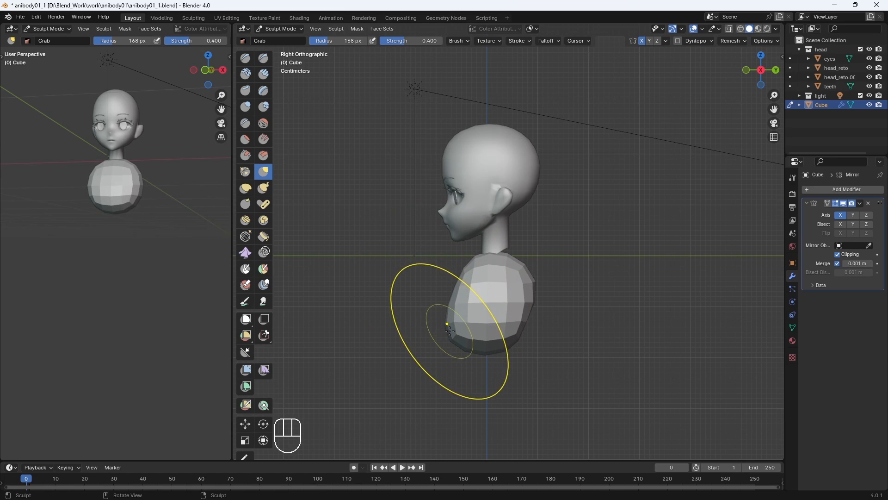
Step: Reduce the Grab brush to 151 px and pull the torso's upper back up and in toward the base of the neck
key("bracketleft")
mouse_move(534, 275)
left_mouse_down()
mouse_move(514, 263)
mouse_move(511, 238)
left_mouse_up()
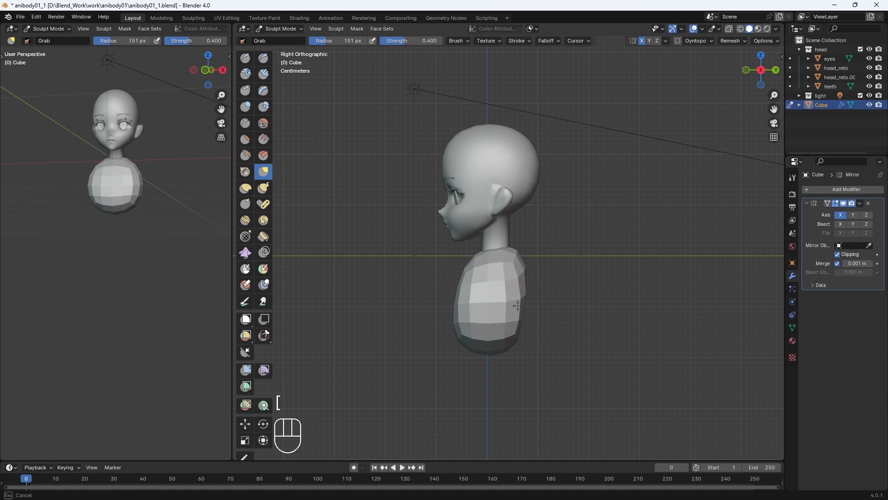
middle_click_drag(507, 343, 521, 313)
Step: Reduce the Grab brush to 97 px, square off the torso's shoulders from the front view and lift its lower edge
key("bracketleft")
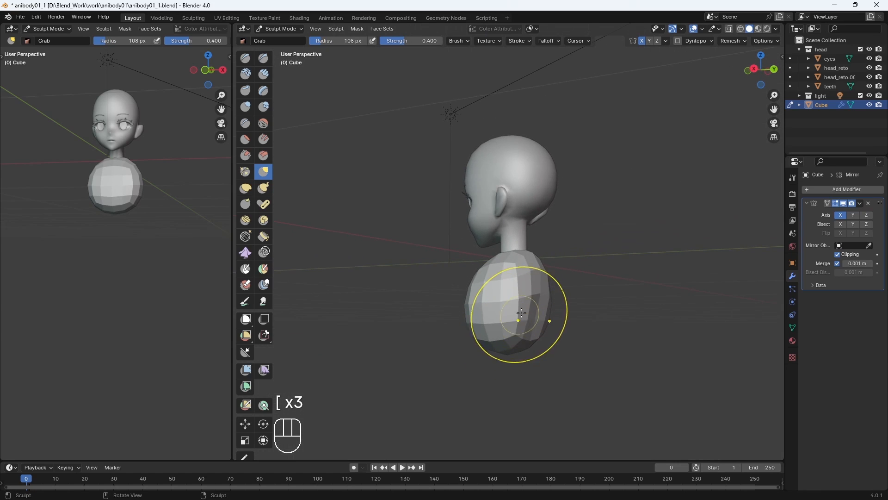
key("KP_1")
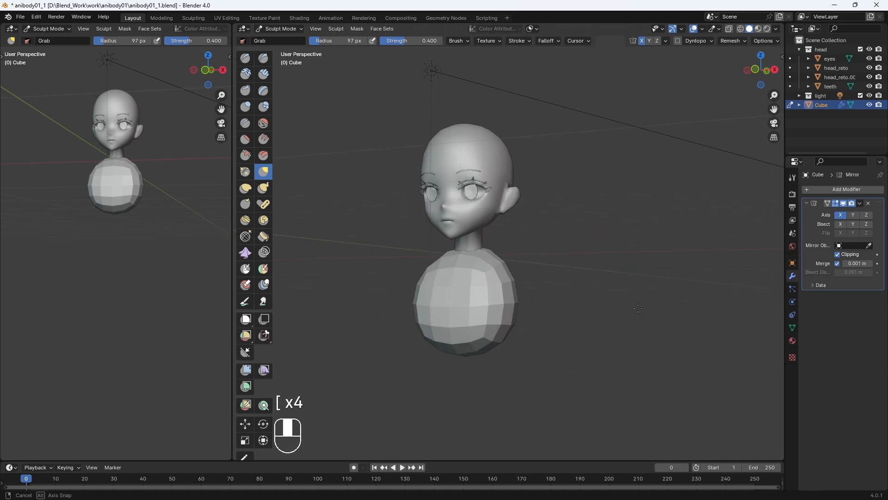
left_click_drag(527, 245, 524, 288)
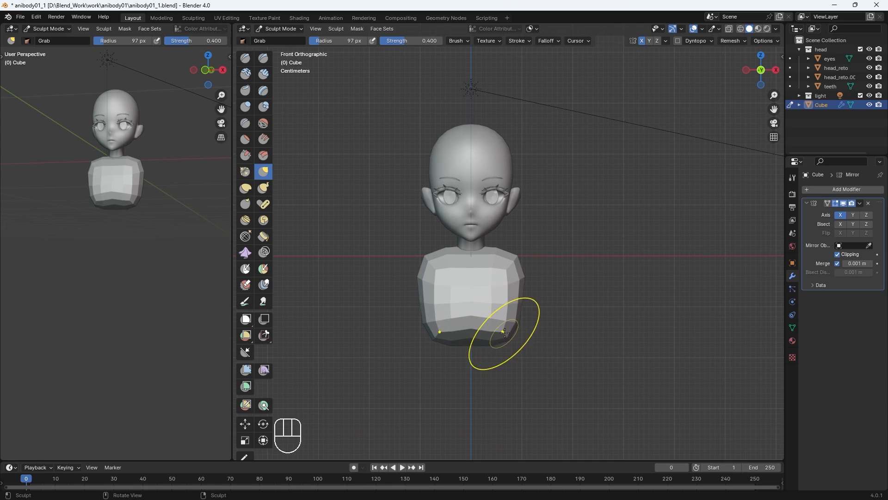
left_click_drag(504, 332, 502, 328)
mouse_move(506, 337)
middle_mouse_down()
mouse_move(499, 339)
mouse_move(515, 348)
middle_mouse_up()
left_click_drag(515, 348, 529, 320)
Step: Refine the torso's shoulders and sides with the Grab brush, checking the shape in the front and right views
mouse_move(529, 320)
middle_mouse_down()
mouse_move(545, 347)
mouse_move(625, 351)
mouse_move(583, 334)
middle_mouse_up()
key("KP_1")
key("KP_3")
key("KP_1")
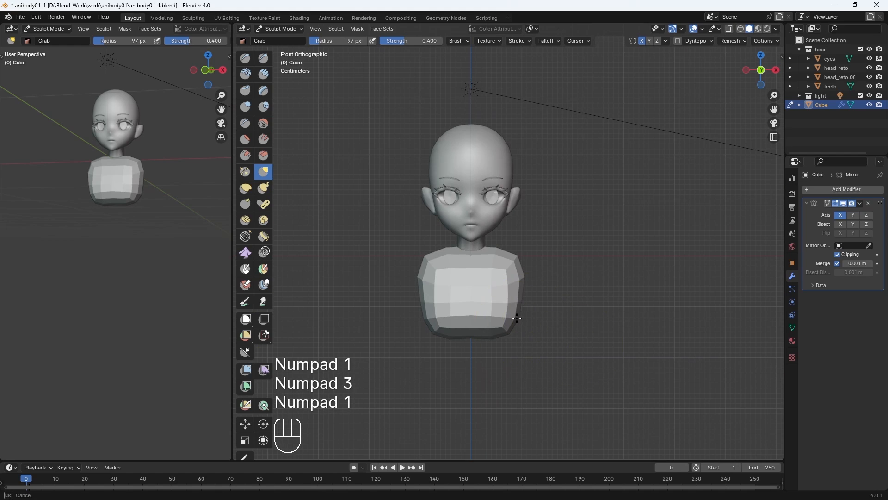
key("KP_3")
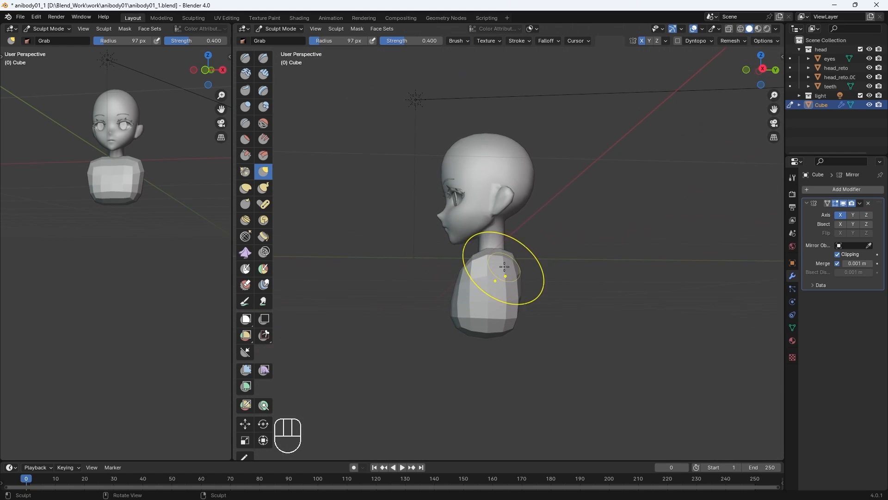
key("KP_1")
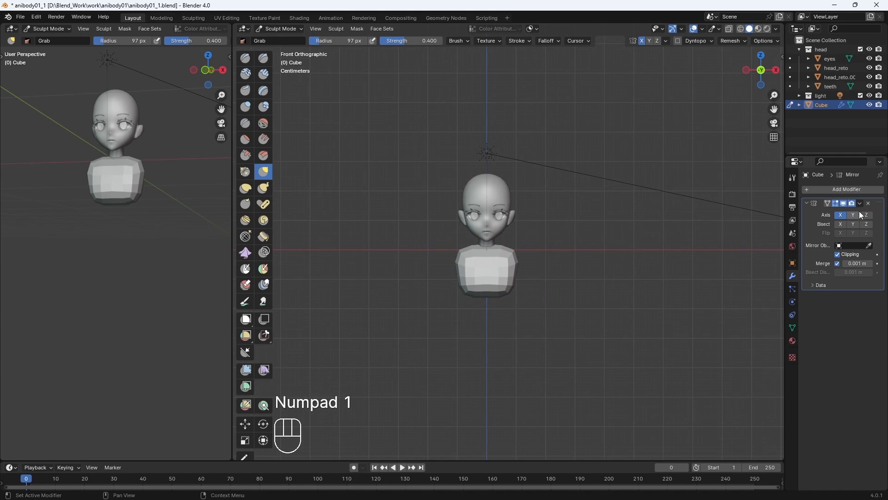
Step: Return to Object Mode, duplicate the torso block and move the copy about 0.10 m down along its local Z axis
left_click(290, 28)
left_click(289, 39)
left_click(579, 266)
left_click(501, 286)
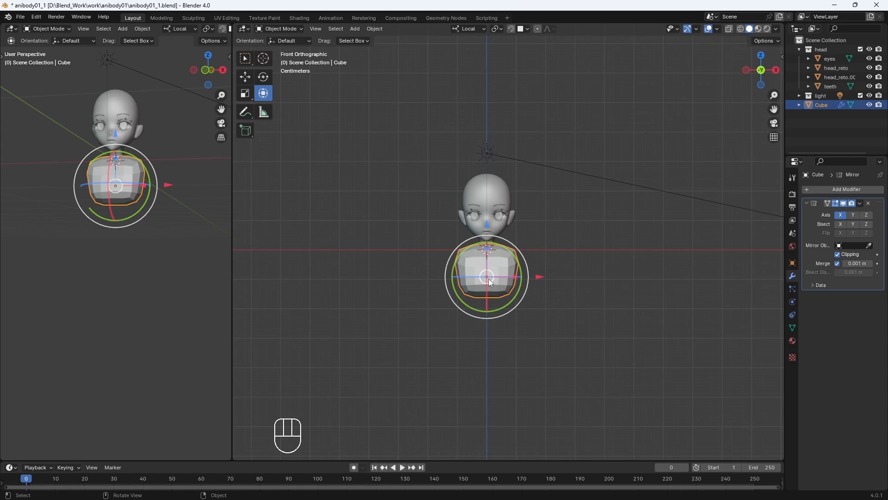
mouse_move(488, 278)
middle_mouse_down()
mouse_move(490, 301)
mouse_move(488, 273)
middle_mouse_up()
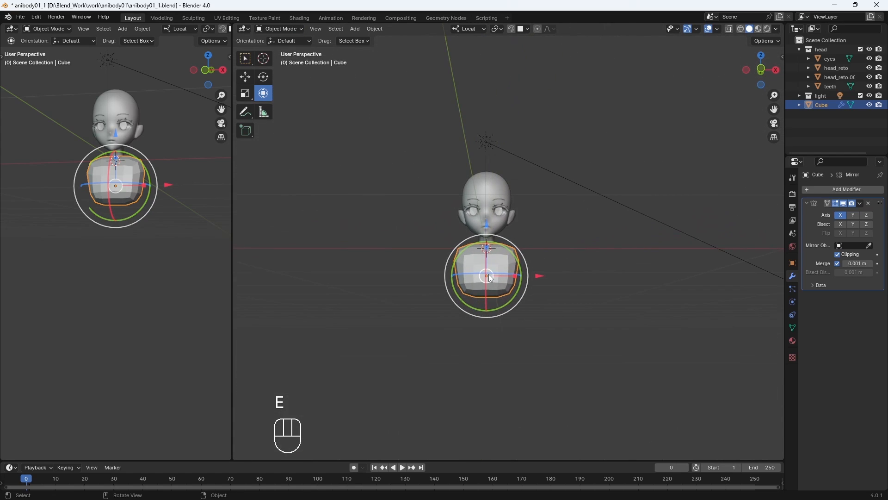
key("KP_1")
key("shift+d")
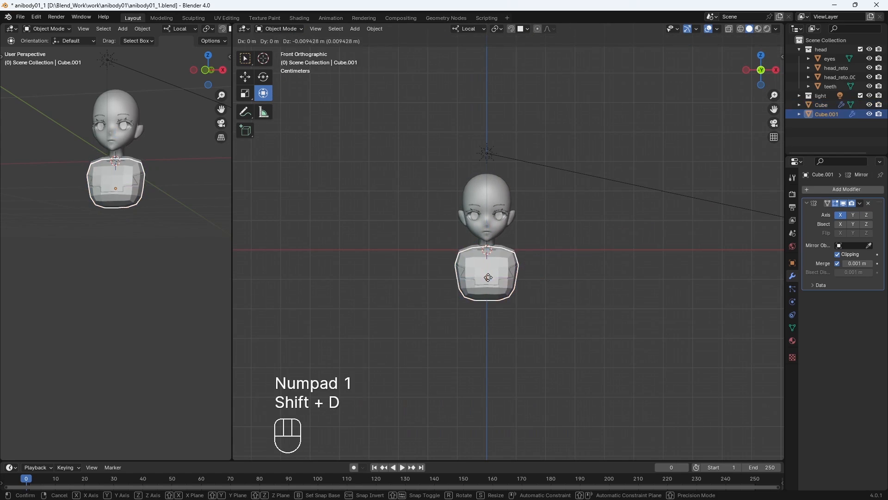
middle_click(490, 284)
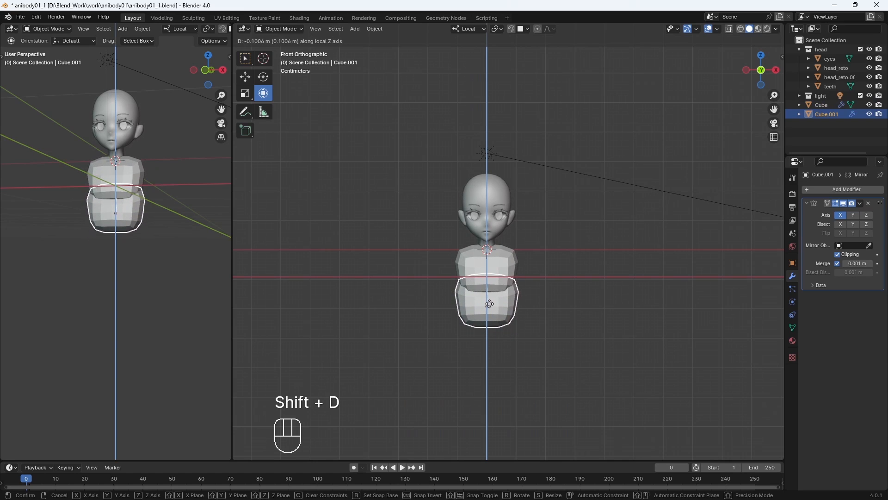
left_click(491, 298)
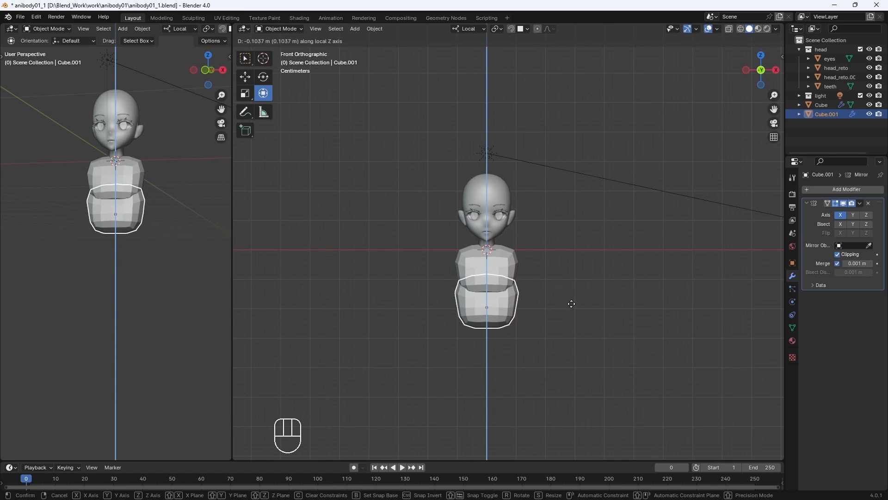
Step: Scale the duplicated block down for the waist and move it down along Z until it sits just below the torso
key("s")
left_click(540, 298)
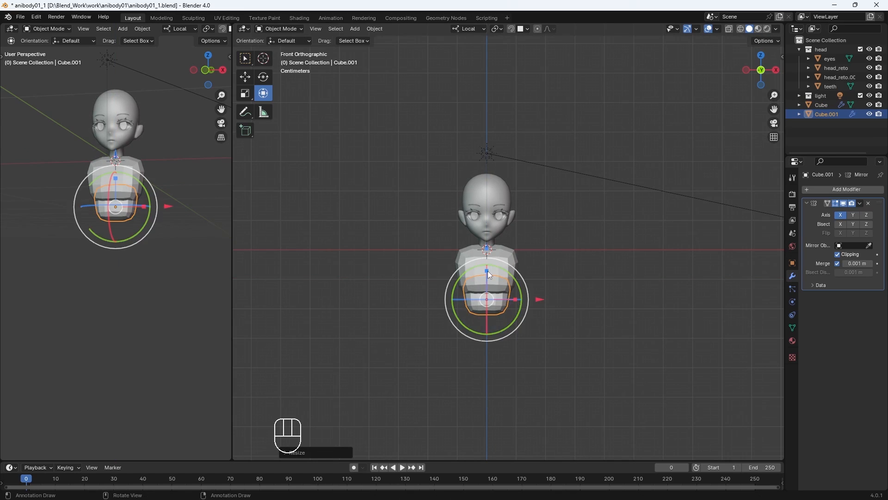
left_click(245, 77)
left_click_drag(485, 264, 484, 276)
left_click(504, 315)
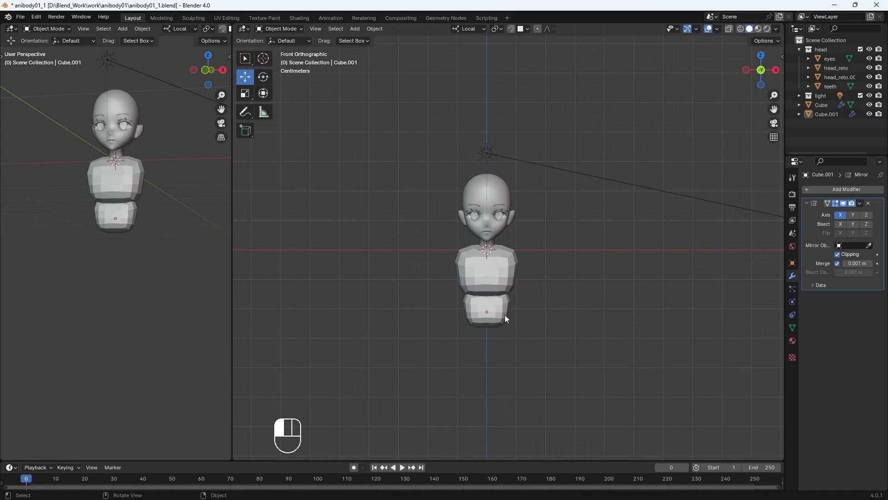
Step: Put the waist block into Sculpt Mode and shape its back inward with the Grab brush from the right side view
key("Tab")
left_click(288, 29)
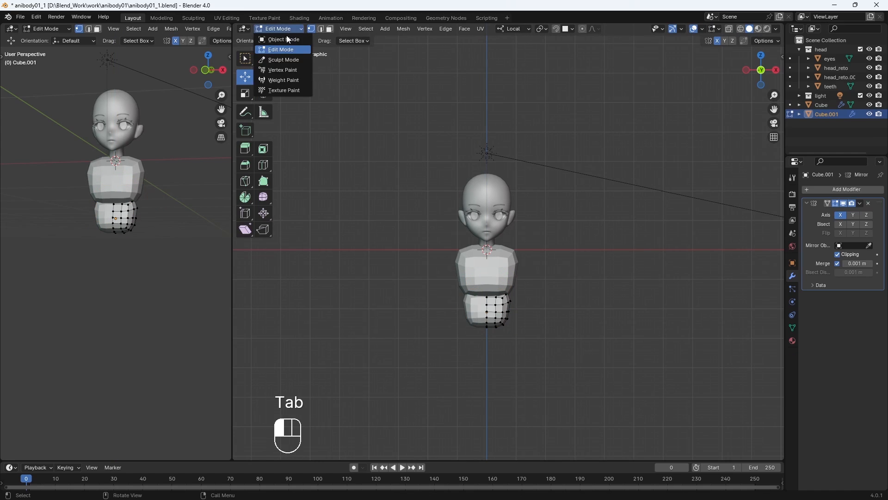
left_click(283, 60)
key("KP_3")
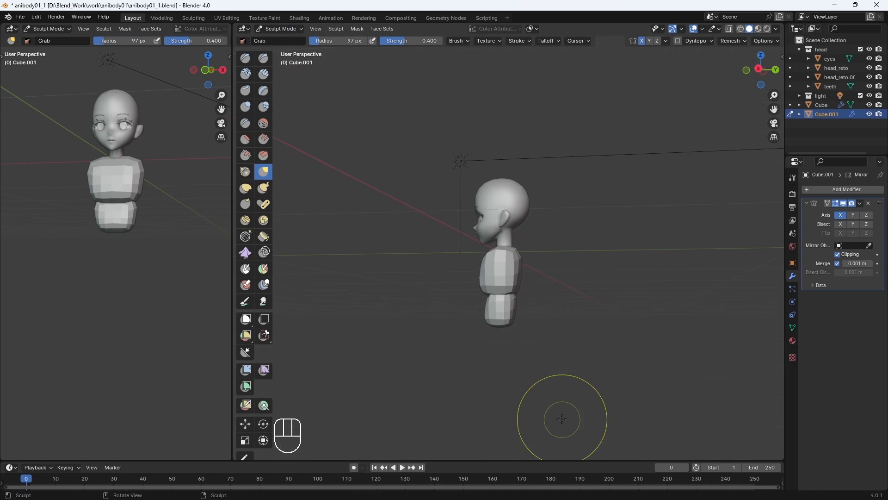
scroll(514, 301, "up", 3)
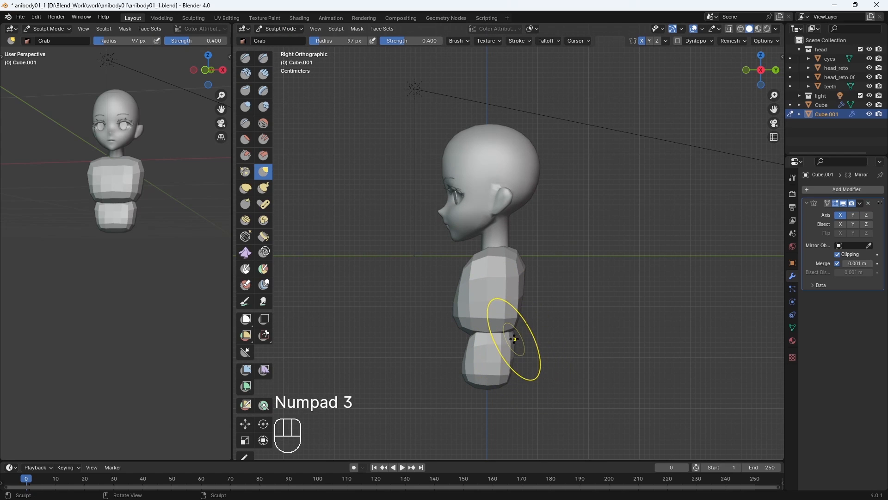
middle_click_drag(531, 376, 523, 373)
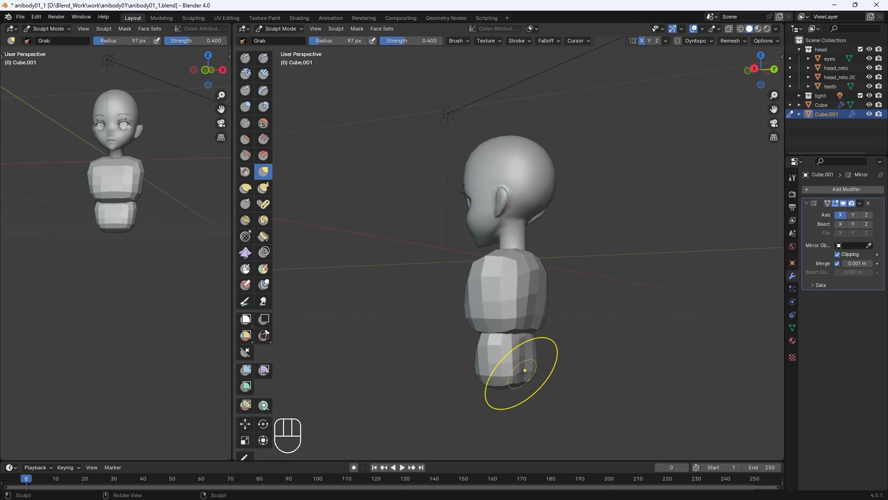
key("KP_1")
key("KP_3")
left_click_drag(511, 375, 512, 376)
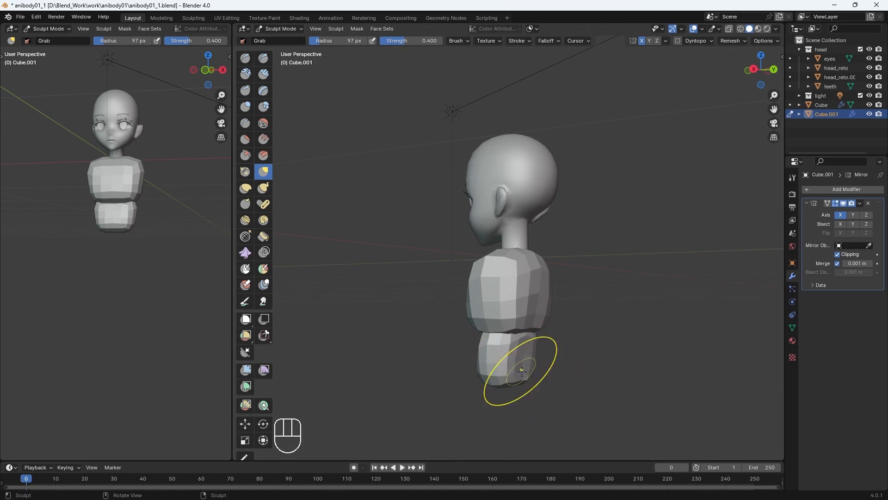
Step: Raise and flatten the waist block's lower edge with the Grab brush, working from the front and side
key("KP_1")
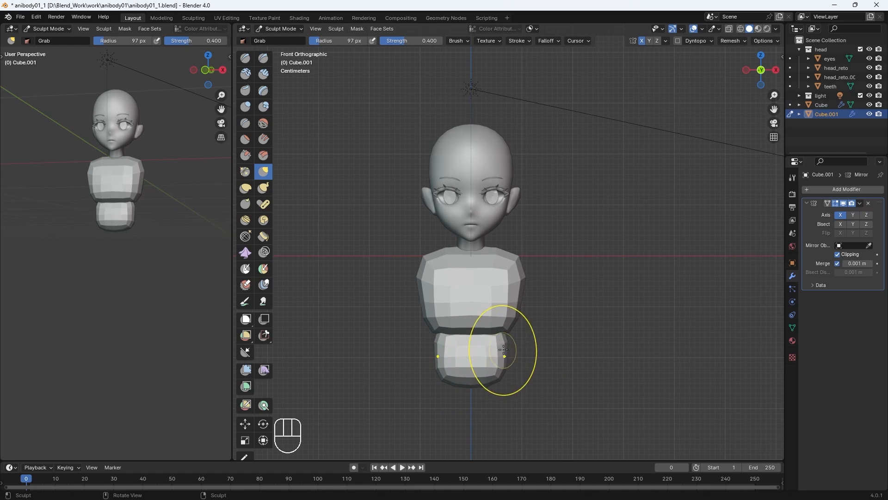
key("KP_3")
middle_click_drag(463, 338, 475, 339)
key("KP_1")
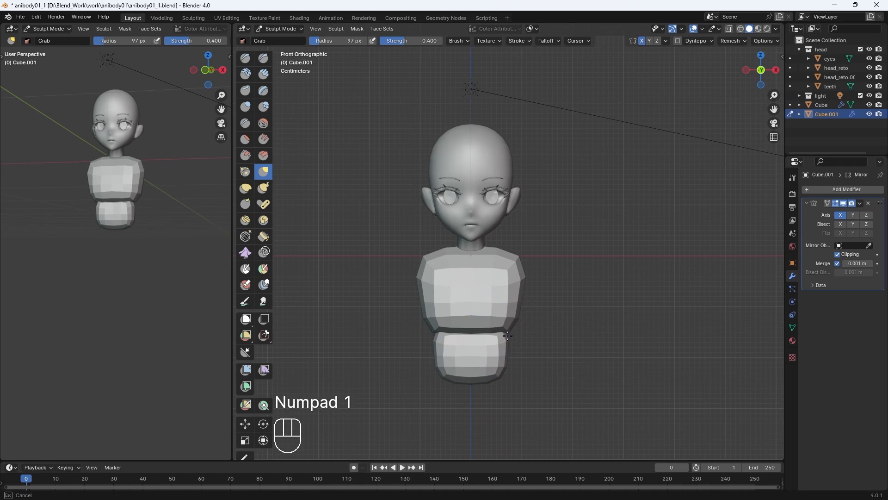
Step: Narrow the waist block's sides and pull its top up to meet the torso with the Grab brush
key("KP_1")
key("KP_1")
key("KP_1")
key("KP_1")
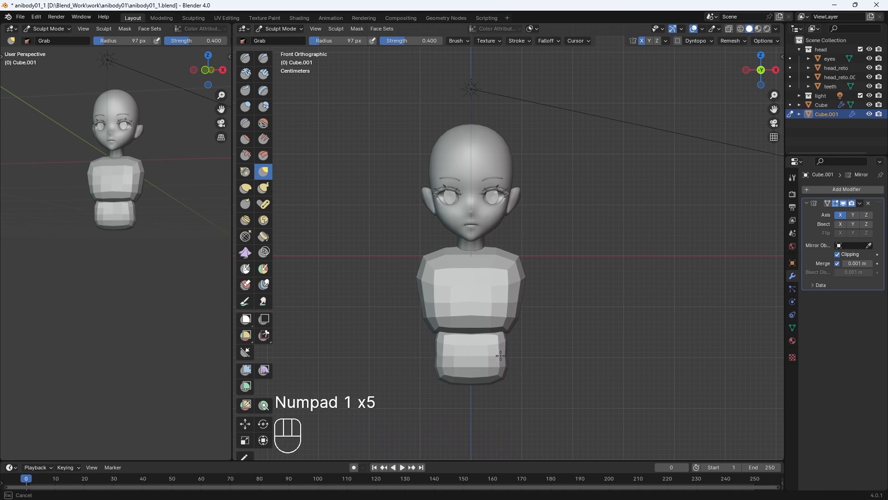
middle_click_drag(500, 356, 467, 376)
key("KP_1")
key("KP_1")
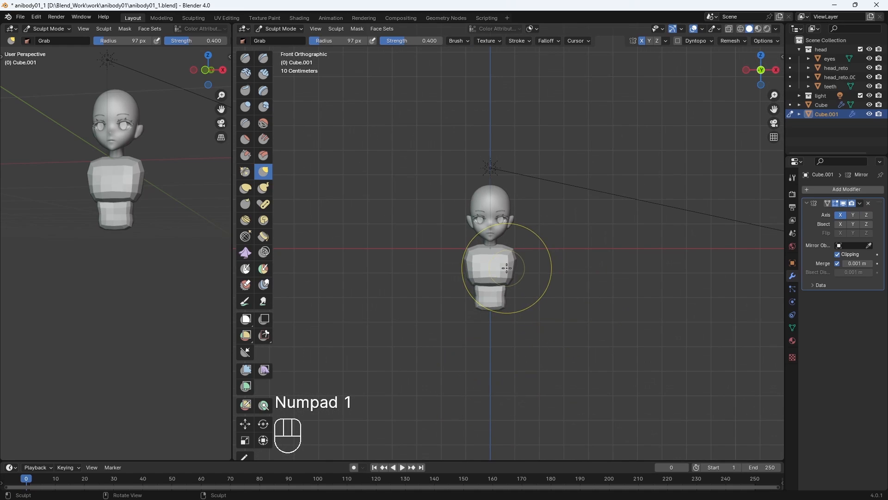
Step: Return to Object Mode, duplicate the torso block and move the copy about 0.24 m down along local Z for the hips
left_click(279, 28)
left_click(285, 36)
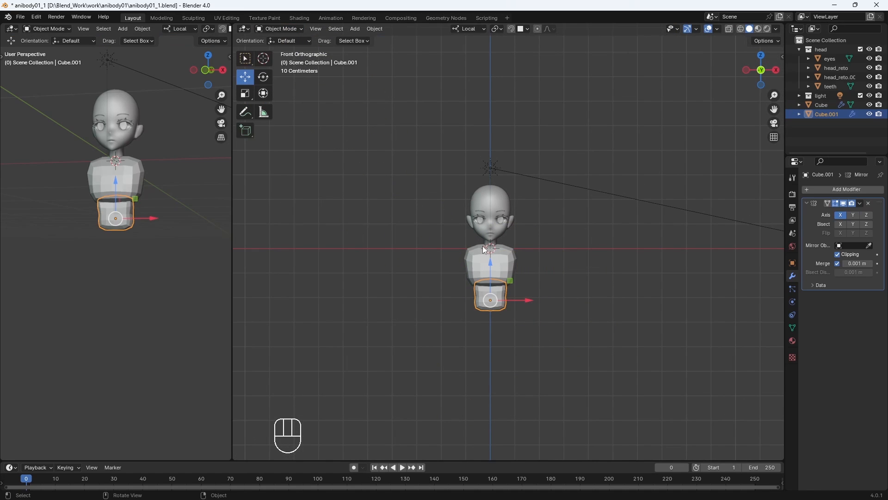
left_click(501, 265)
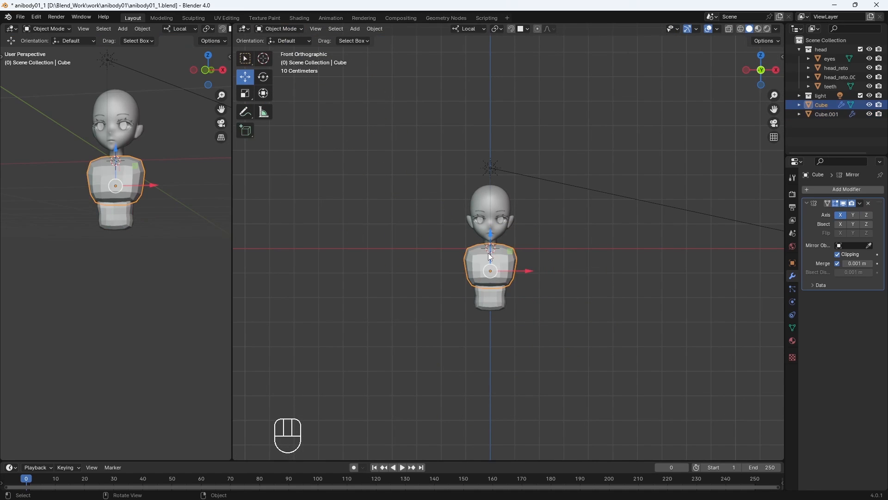
key("shift+d")
middle_click(484, 301)
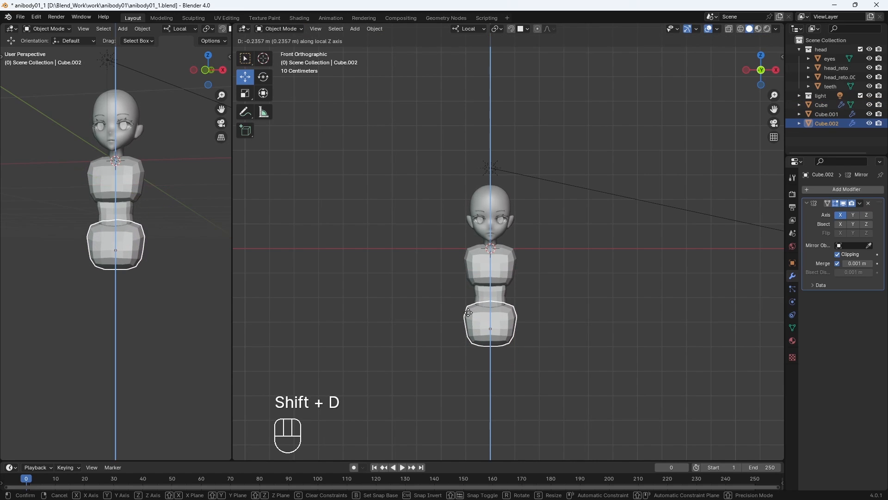
key("Return")
Step: Put the hip block into Sculpt Mode and reshape its upper back with the Grab brush in the right side view
scroll(518, 363, "up", 3)
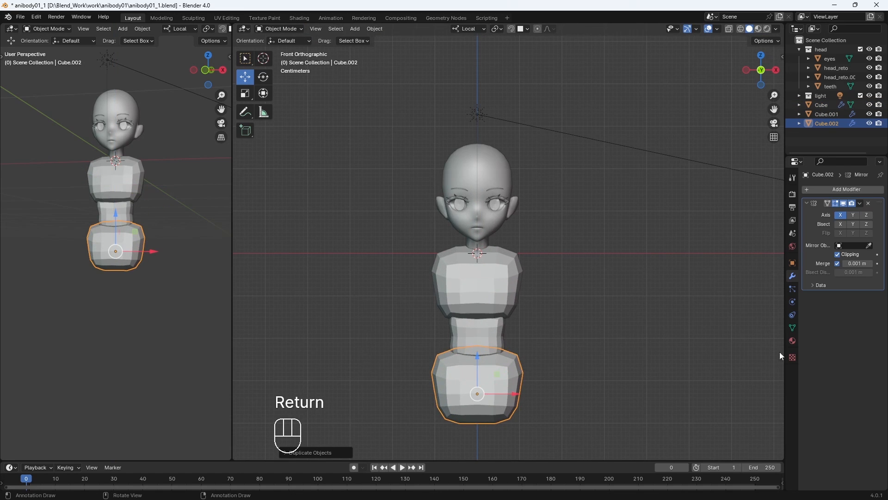
middle_click_drag(528, 409, 440, 363)
key("KP_3")
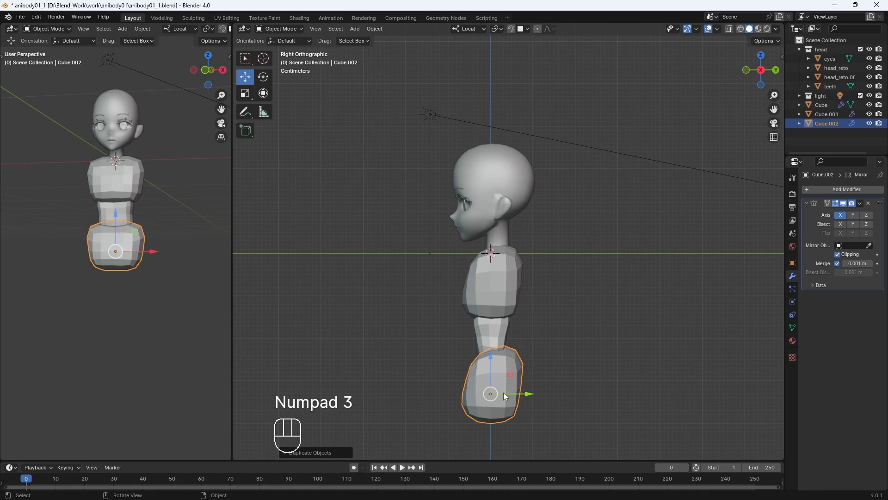
left_click(283, 29)
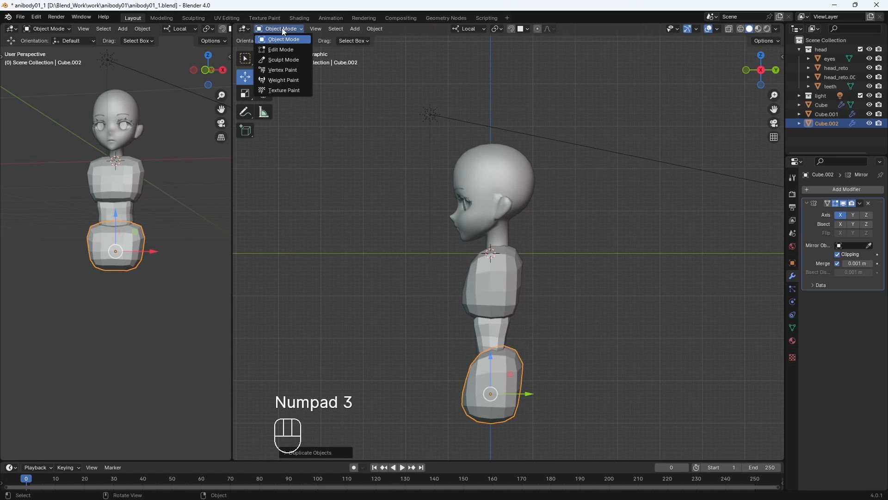
left_click(284, 60)
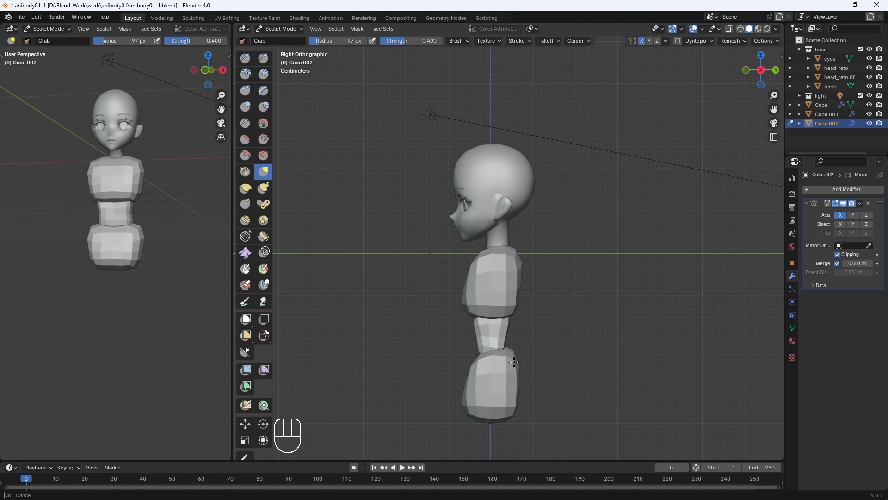
left_click_drag(512, 362, 522, 368)
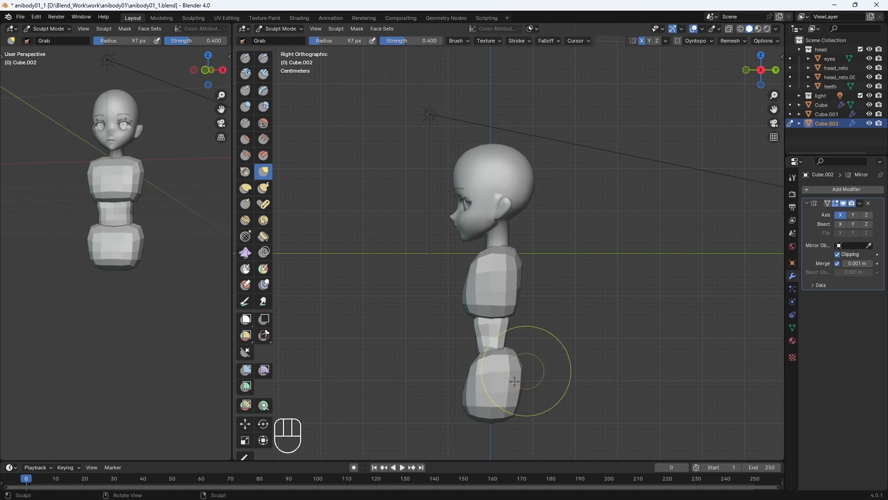
Step: Enlarge the Grab brush to a 131 px radius and push the hip block's lower front edge inward from the side
mouse_move(452, 426)
middle_mouse_down()
mouse_move(484, 381)
mouse_move(458, 425)
middle_mouse_up()
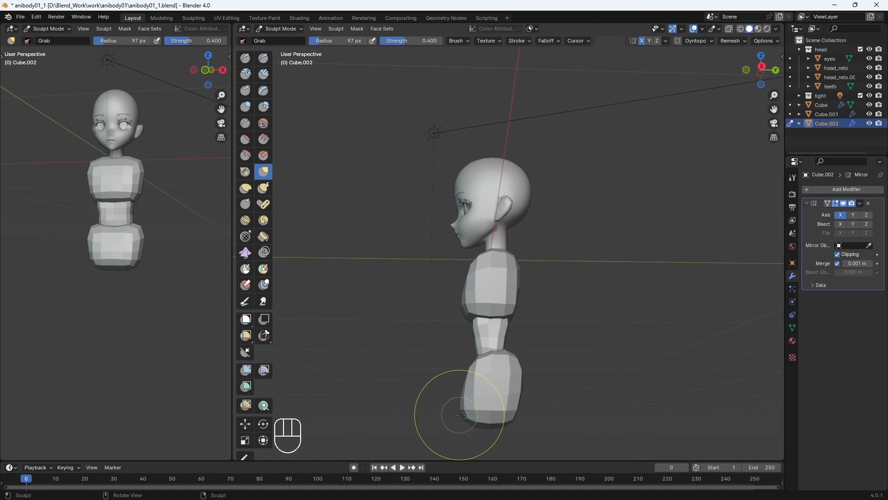
key("bracketright")
key("bracketright")
key("bracketright")
key("bracketright")
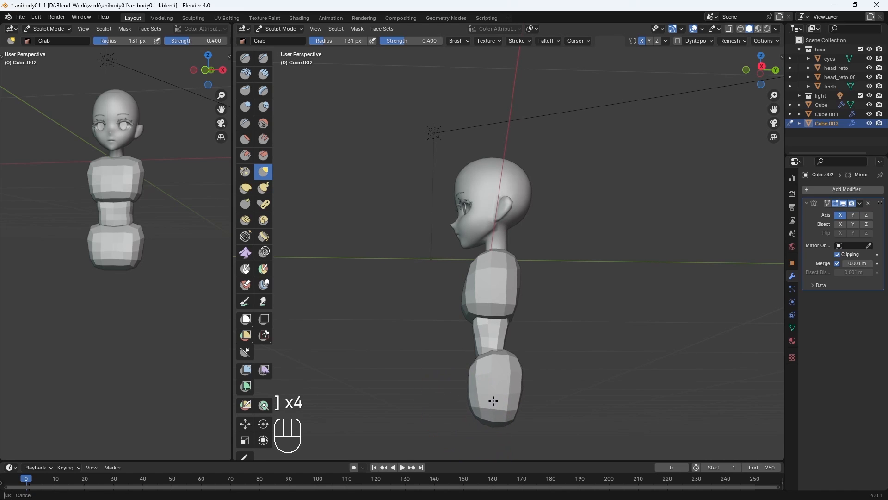
Step: Round off the hip block's upper and lower corners in front view with the Grab brush at an 84 px radius
key("KP_1")
key("bracketleft")
key("bracketleft")
key("bracketleft")
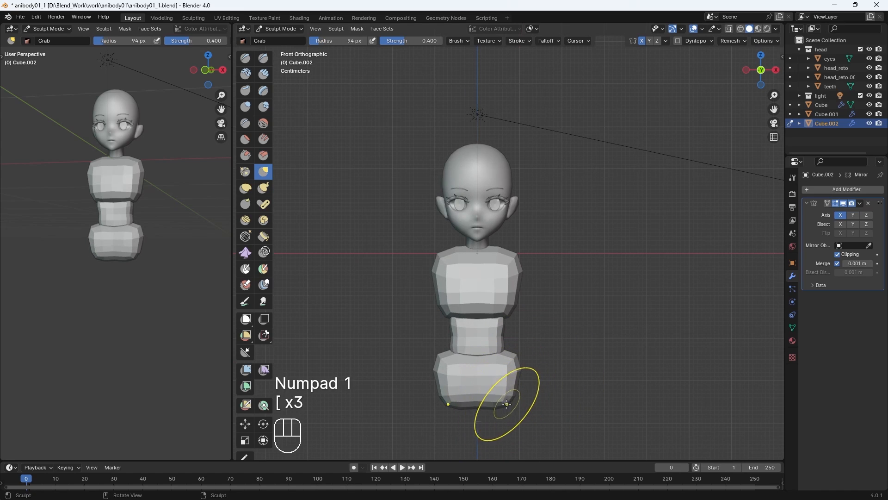
key("bracketleft")
left_click_drag(508, 405, 502, 401)
left_click_drag(514, 358, 498, 354)
left_click_drag(509, 389, 516, 393)
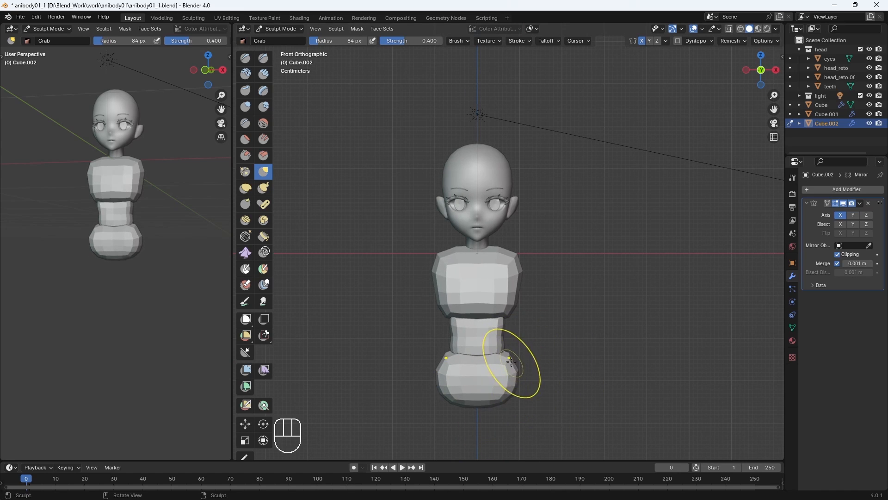
left_click_drag(511, 362, 508, 358)
Step: Taper the chest block's lower sides and widen its upper sides with Grab, and adjust the waist block's lower corners
key("KP_1")
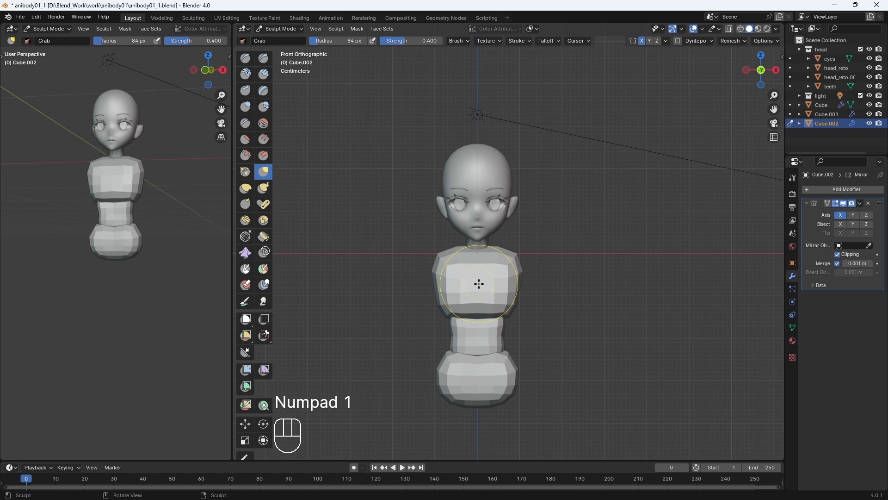
key("alt+q")
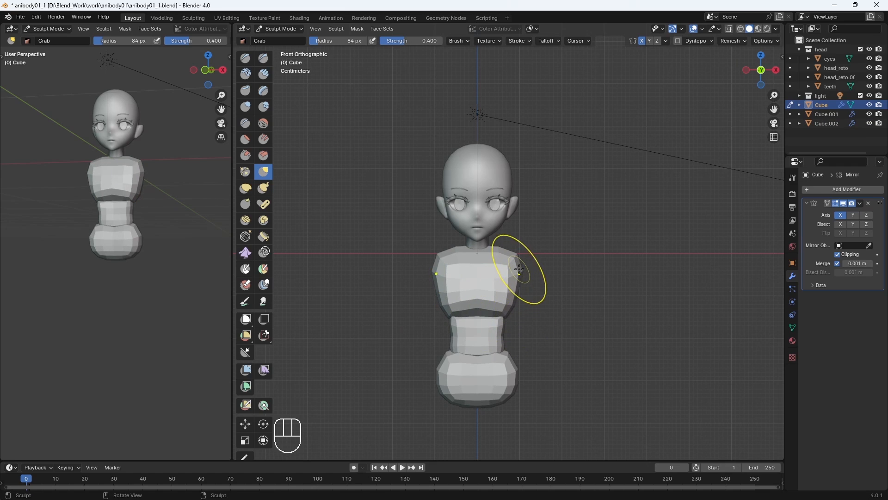
key("alt+q")
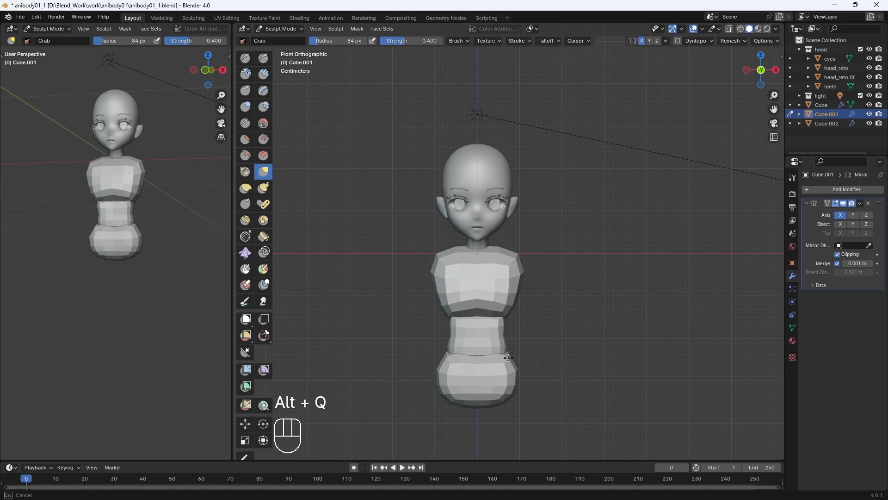
Step: Switch sculpting to the hip block, pull its underside down into a rounded point and shape it from the side
key("alt+q")
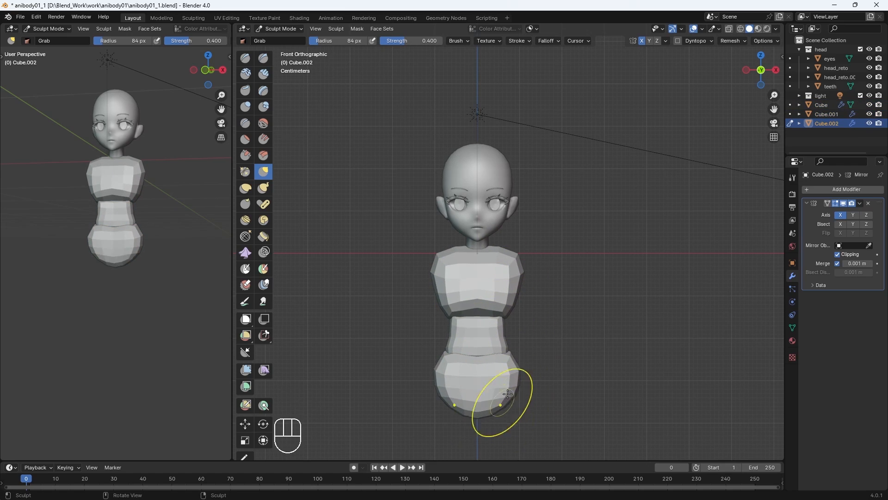
middle_click_drag(502, 397, 532, 323, "shift")
key("KP_Subtract")
key("KP_3")
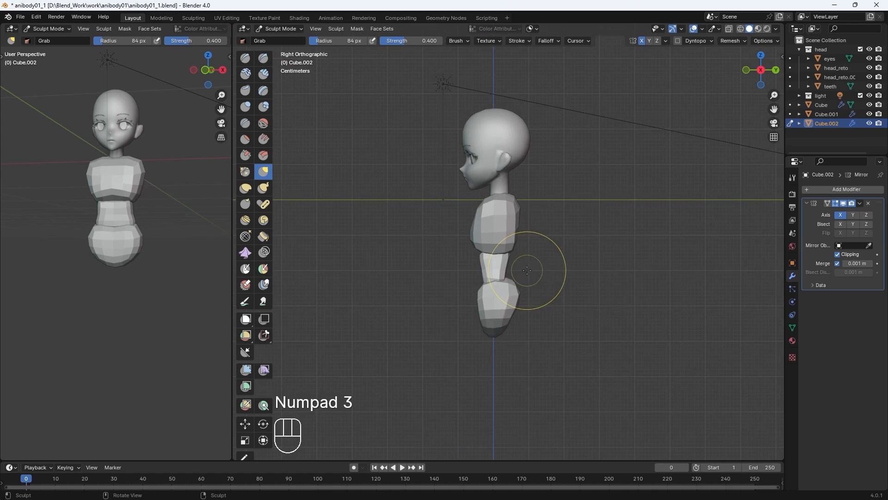
middle_click_drag(491, 294, 508, 310)
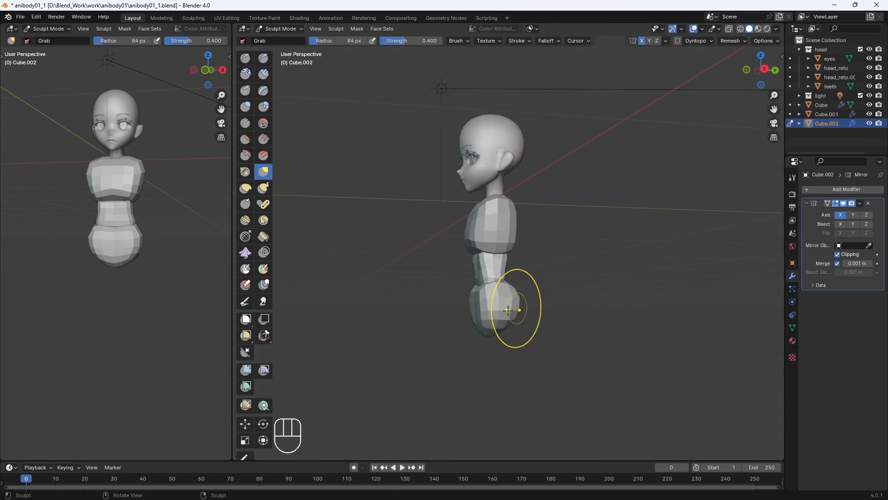
Step: Refine the transition between the waist and hip blocks from several angles with the Grab brush at a 58 px radius
key("KP_1")
middle_click_drag(592, 273, 474, 283)
key("alt+q")
key("alt+q")
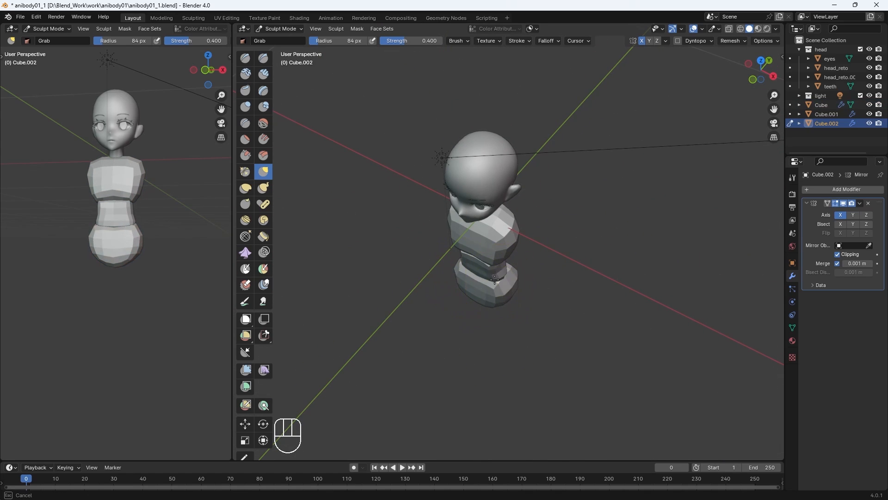
mouse_move(494, 279)
middle_mouse_down()
mouse_move(519, 297)
mouse_move(487, 298)
mouse_move(520, 297)
middle_mouse_up()
key("bracketleft")
key("bracketleft")
key("bracketright")
key("bracketright")
key("KP_1")
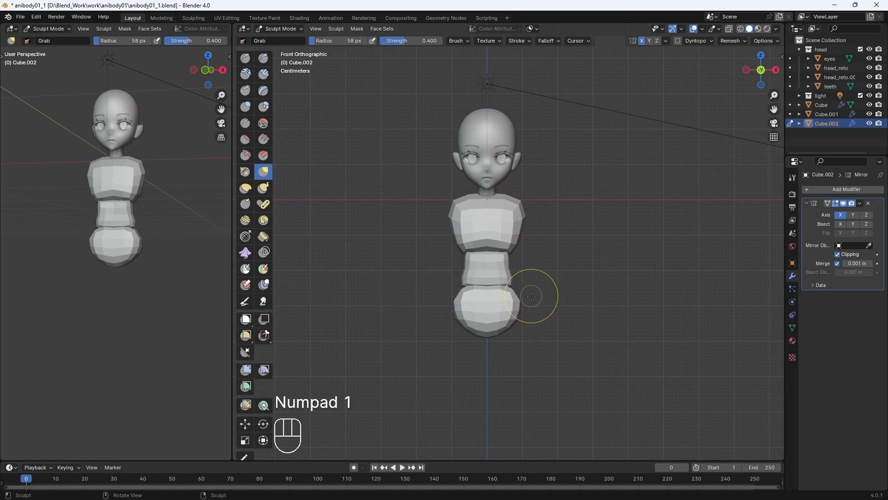
Step: Save an incremental version as anibody01_2.blend and return to Object Mode
key("ctrl+alt+s")
left_click(290, 28)
left_click(280, 39)
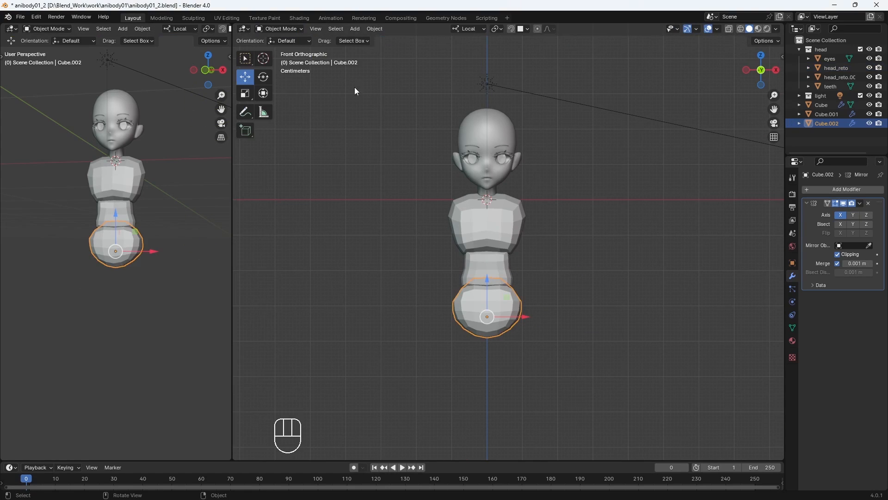
Step: Edit the chest block with X-ray on and delete the faces closing its underside
left_click(495, 221)
middle_click_drag(524, 334, 412, 275)
key("Tab")
scroll(484, 309, "up", 4)
key("alt+z")
middle_click_drag(451, 247, 479, 286)
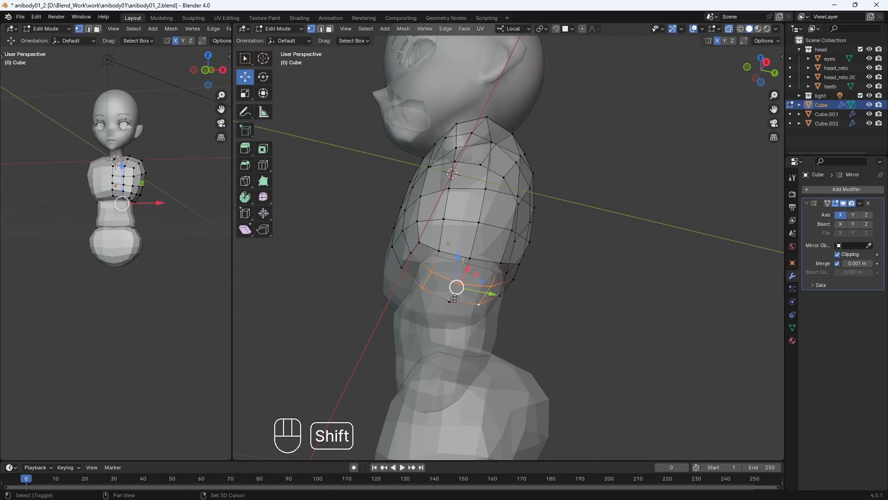
middle_click_drag(471, 308, 591, 365)
key("Delete")
left_click(480, 340)
Step: Switch to editing the waist block and delete the faces closing its top
key("Tab")
left_click(504, 306)
key("Tab")
middle_click_drag(504, 305, 442, 356)
left_click(454, 214)
middle_click_drag(479, 223, 407, 282)
key("Delete")
left_click(485, 222)
key("Tab")
key("Tab")
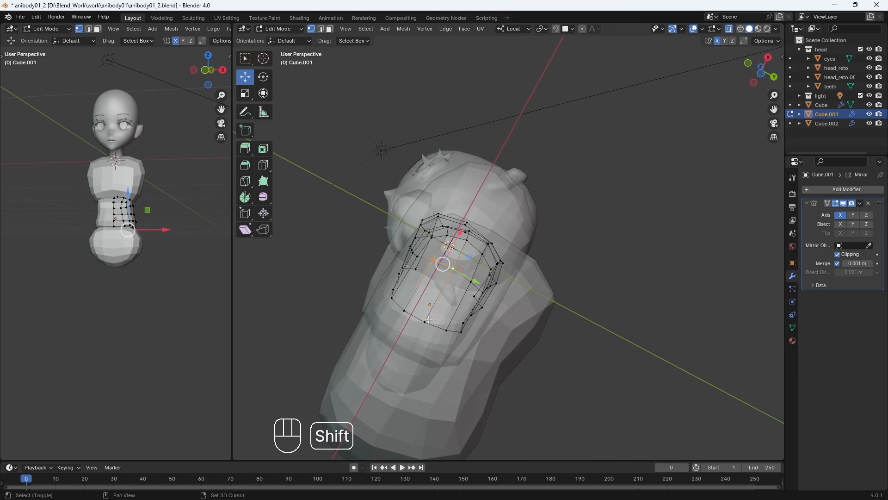
Step: Delete the faces closing the waist block's underside
middle_click_drag(428, 319, 551, 313)
left_click(459, 366, "shift")
key("Delete")
left_click(493, 379)
left_click(426, 264)
middle_click_drag(426, 264, 434, 313)
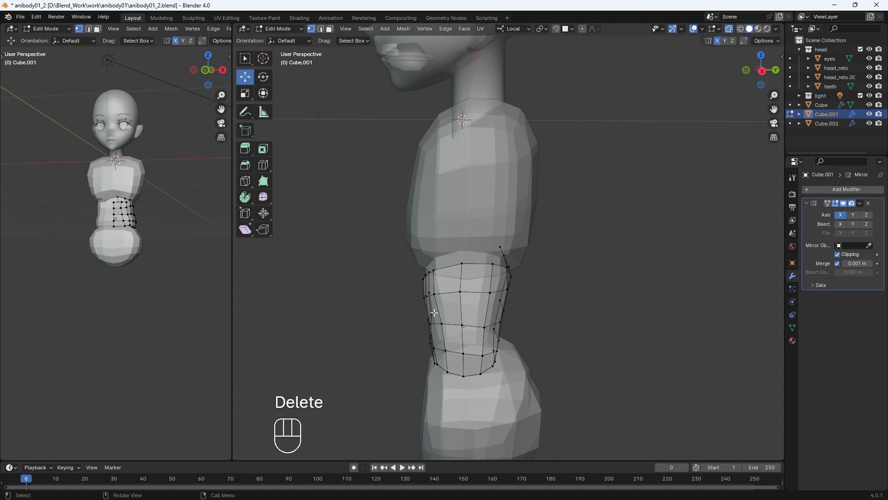
Step: Switch to editing the hip block and delete the faces closing its top
key("Tab")
left_click(492, 413)
key("Tab")
middle_click_drag(492, 412, 439, 333)
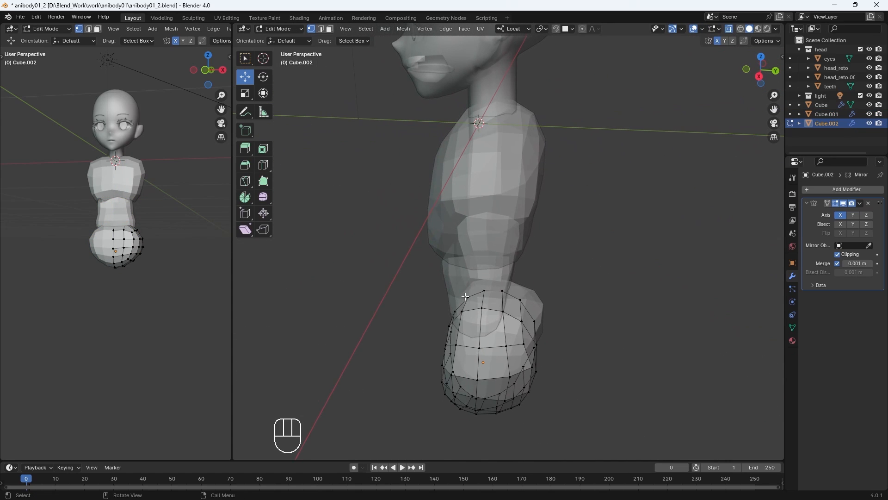
middle_click_drag(503, 311, 551, 356)
key("Delete")
left_click(555, 363)
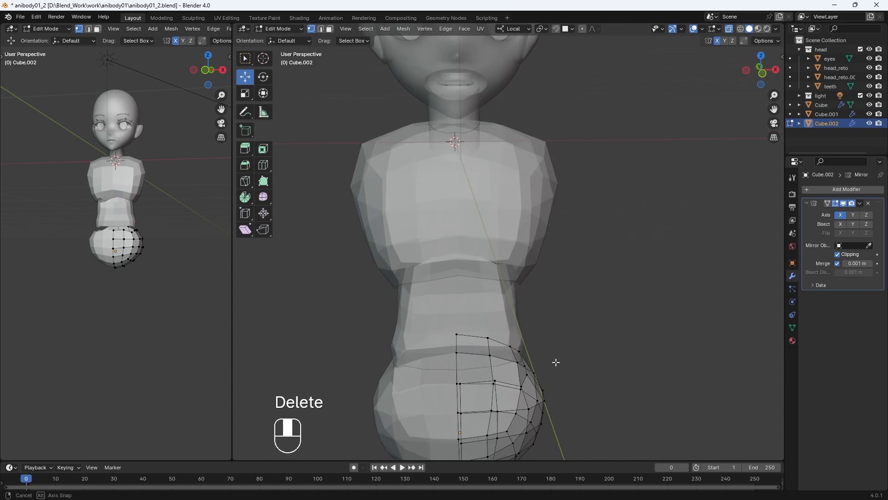
Step: Return to Object Mode, select the waist, chest and hip blocks and join them into one object
key("Tab")
left_click(476, 305, "shift")
left_click(479, 212, "shift")
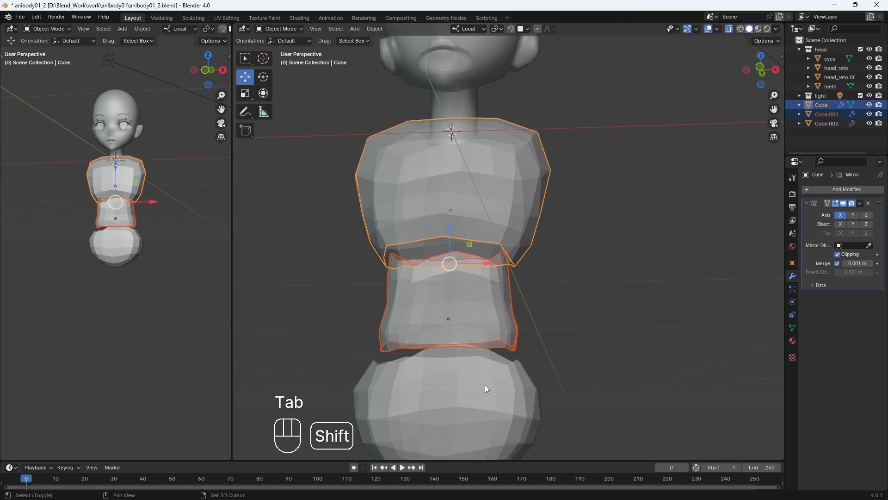
left_click(485, 385, "shift")
middle_click_drag(485, 385, 379, 368)
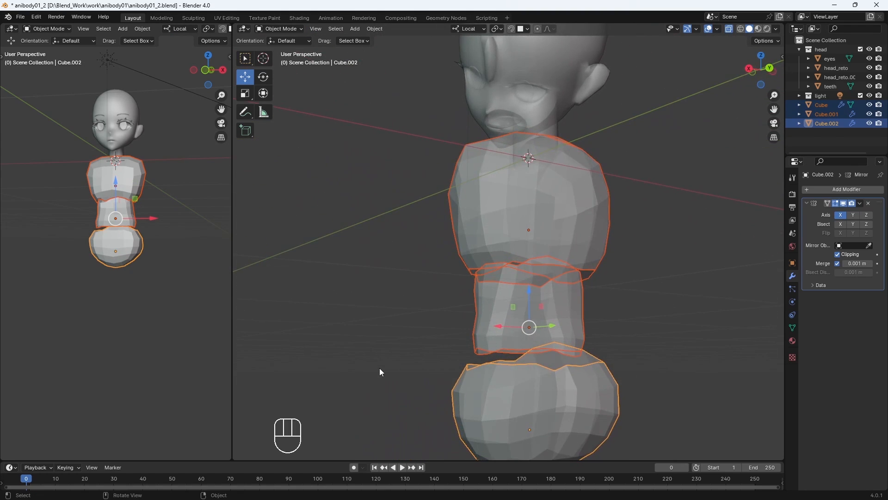
key("ctrl+j")
Step: Edit the joined body and merge the back centre vertices of the chest and waist edges At Center
key("Tab")
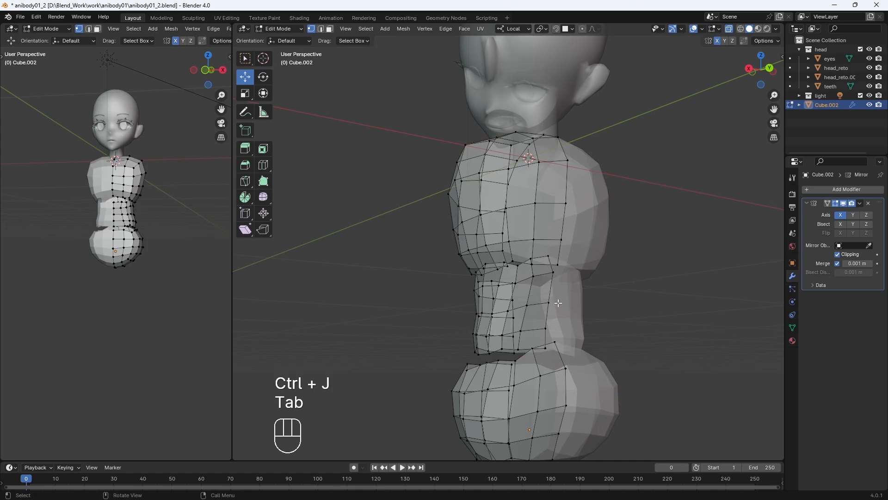
middle_click_drag(572, 302, 547, 272)
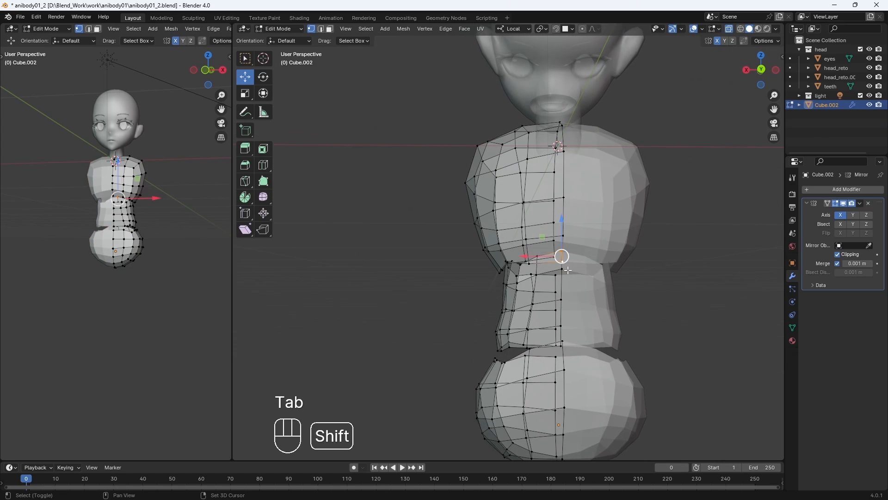
key("m")
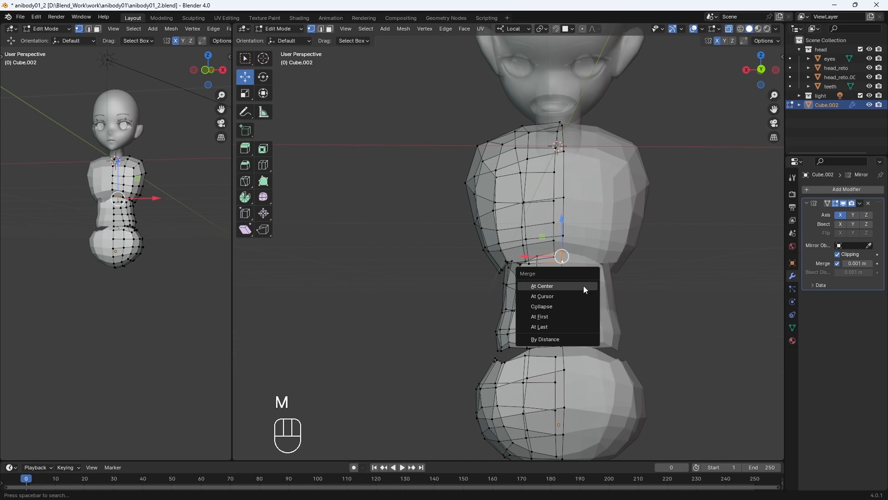
left_click(584, 285)
middle_click_drag(584, 285, 596, 302)
key("alt+z")
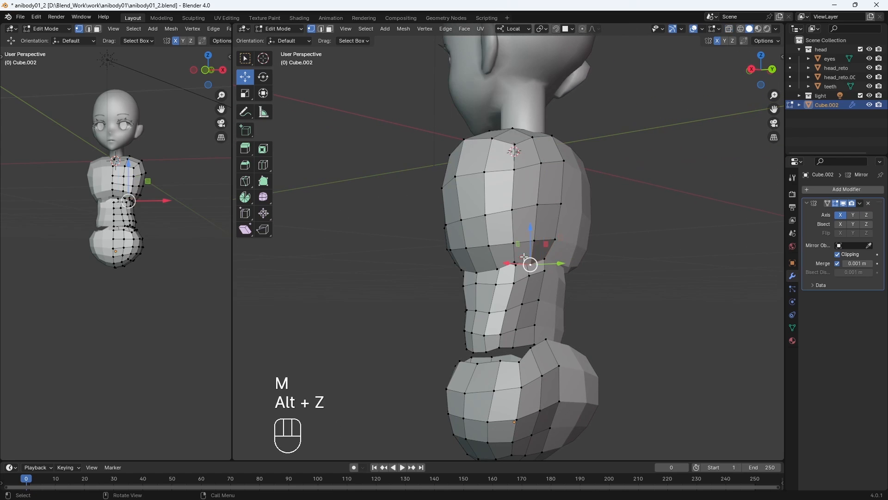
Step: Merge the next pair of chest and waist vertices beside the back centre At Center
left_click(532, 259, "shift")
key("alt+z")
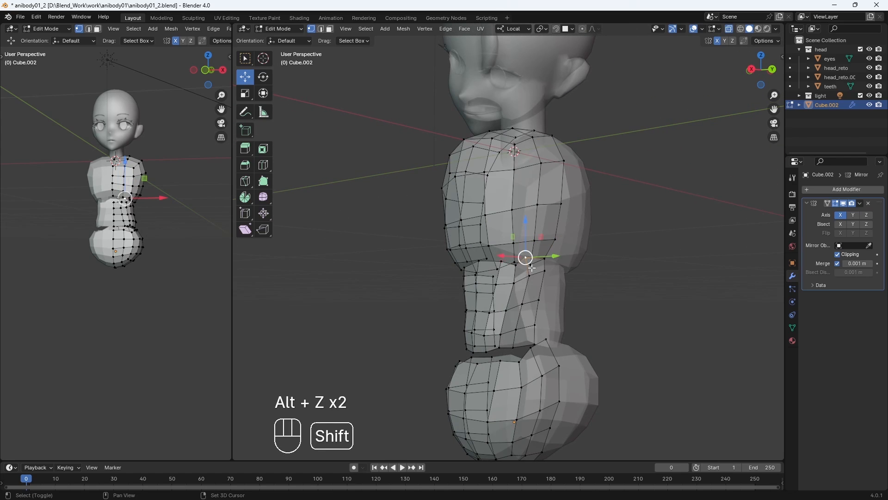
left_click(532, 268, "shift")
middle_click_drag(532, 268, 544, 303)
key("m")
left_click(496, 312)
Step: Merge the chest and waist vertex pairs along the side of the torso At Center
left_click(493, 270)
left_click(493, 280, "shift")
key("m")
left_click(494, 284)
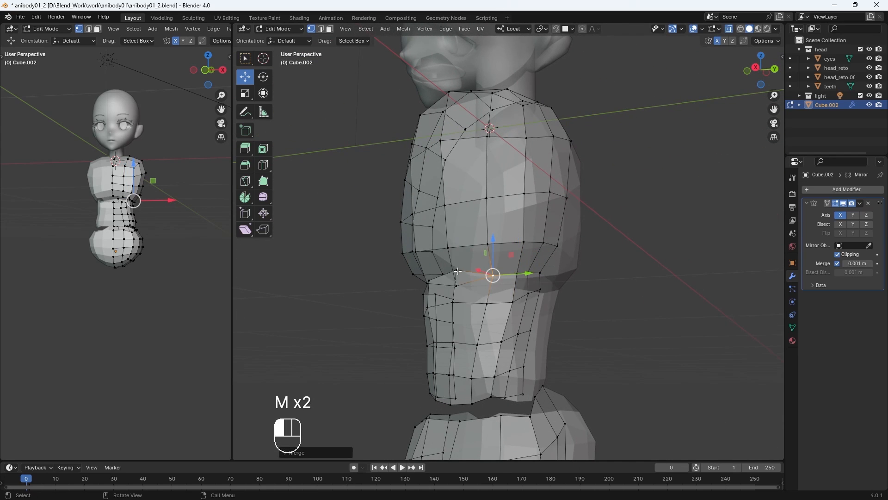
left_click(457, 271, "shift")
key("m")
left_click(458, 291)
Step: Merge the remaining front vertex pairs between chest and waist At Center, working toward the front centre line
middle_click_drag(458, 292, 454, 312)
left_click(473, 274)
left_click(466, 273, "shift")
left_click(444, 305, "shift")
left_click(427, 282)
left_click(425, 301, "shift")
key("m")
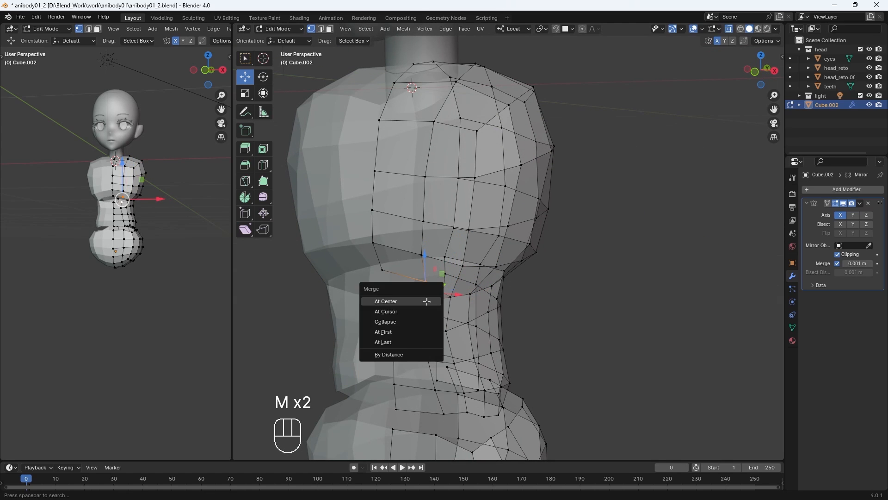
left_click(426, 301)
left_click(383, 271)
left_click(393, 301, "shift")
key("m")
left_click(394, 302)
Step: Turn off X-ray and merge the two waist and hip vertex pairs nearest the front centre At Center
key("alt+z")
mouse_move(502, 341)
middle_mouse_down()
mouse_move(305, 343)
mouse_move(490, 345)
middle_mouse_up()
middle_click_drag(490, 345, 499, 222, "shift")
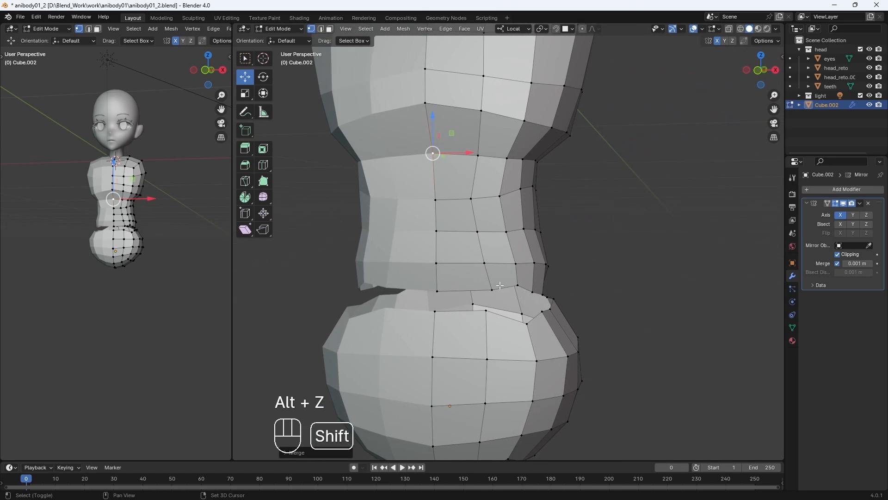
left_click(437, 292)
left_click(437, 312, "shift")
key("m")
left_click(438, 312)
left_click(492, 290)
left_click(485, 311, "shift")
key("m")
left_click(484, 315)
Step: Merge the waist and hip vertex pairs around the front corner and side of the body At Center
left_click(517, 286)
left_click(526, 323, "shift")
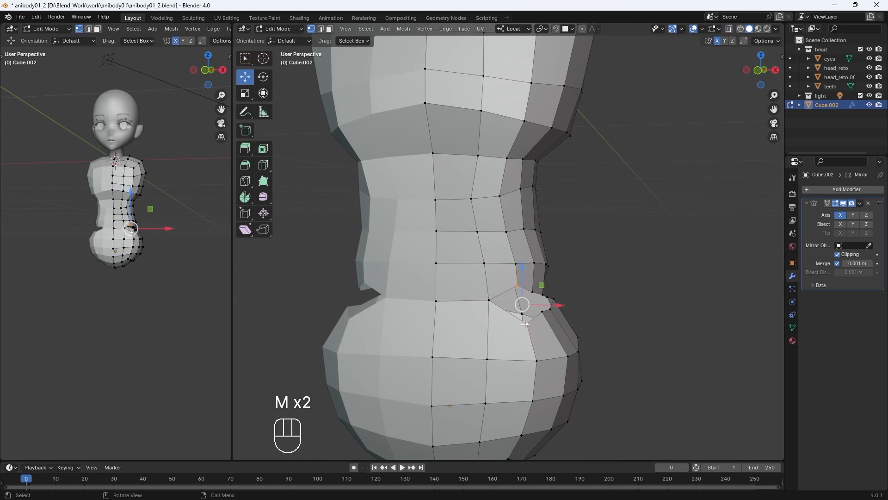
left_click(460, 297)
left_click(459, 317, "shift")
key("m")
left_click(459, 318)
left_click(482, 300)
left_click(496, 317, "shift")
key("m")
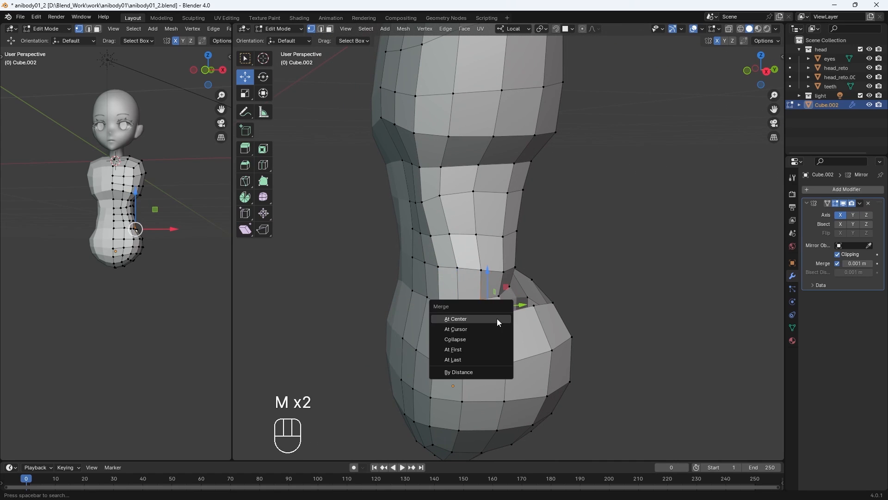
left_click(497, 319)
Step: Merge the remaining waist and hip vertex pairs around the back At Center to close the gap
left_click(503, 311, "shift")
key("m")
left_click(505, 312)
middle_click_drag(504, 312, 585, 309)
key("m")
left_click(527, 285)
left_click(538, 260)
left_click(554, 260, "shift")
key("m")
left_click(556, 262)
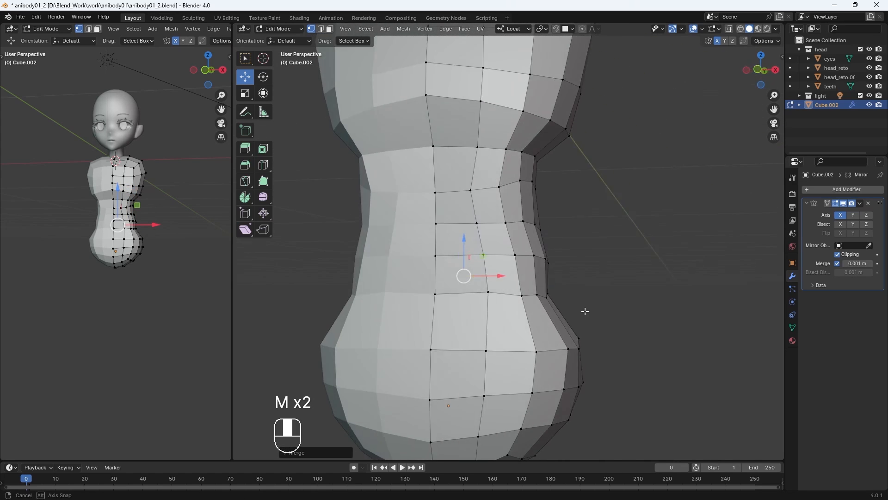
key("KP_1")
middle_click_drag(534, 384, 395, 341)
key("x")
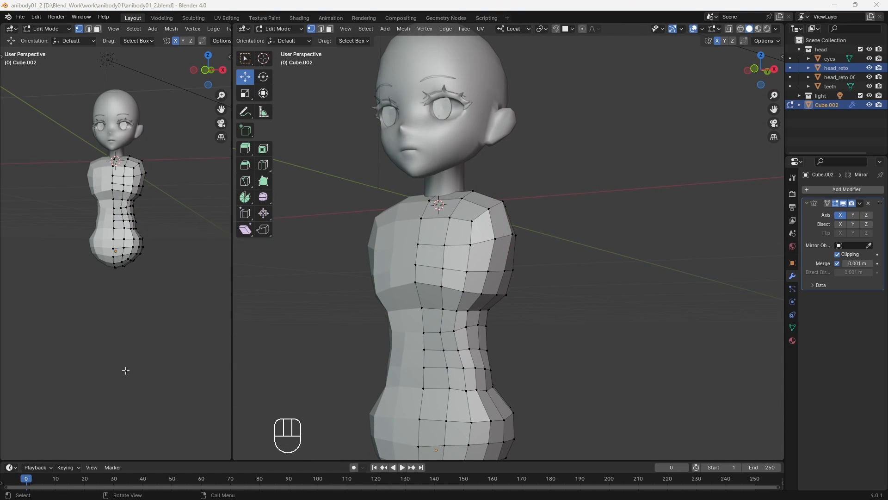
mouse_move(577, 366)
middle_mouse_down()
mouse_move(520, 370)
mouse_move(536, 296)
middle_mouse_up()
Step: Put the joined body into Sculpt Mode and flare the hips' lower sides outward with Grab, reducing the brush radius to 62 px
key("KP_1")
left_click(276, 29)
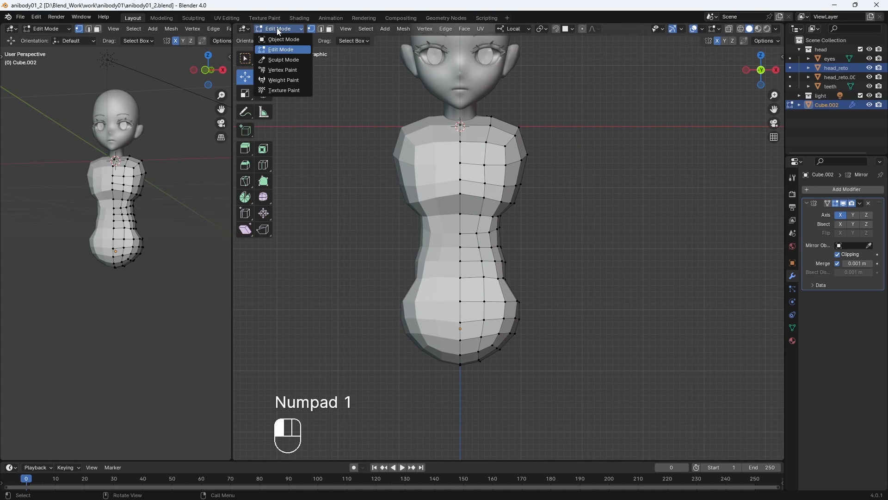
left_click(284, 59)
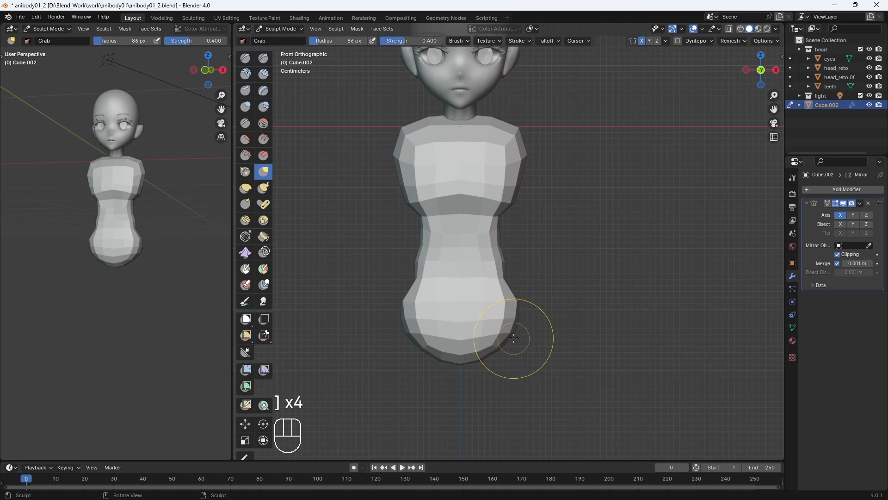
left_click_drag(511, 336, 540, 351)
mouse_move(550, 357)
middle_mouse_down()
mouse_move(468, 337)
mouse_move(507, 342)
mouse_move(509, 352)
mouse_move(539, 224)
mouse_move(482, 195)
mouse_move(519, 198)
mouse_move(525, 257)
mouse_move(449, 280)
mouse_move(475, 233)
middle_mouse_up()
key("bracketleft")
key("bracketleft")
key("bracketleft")
key("KP_1")
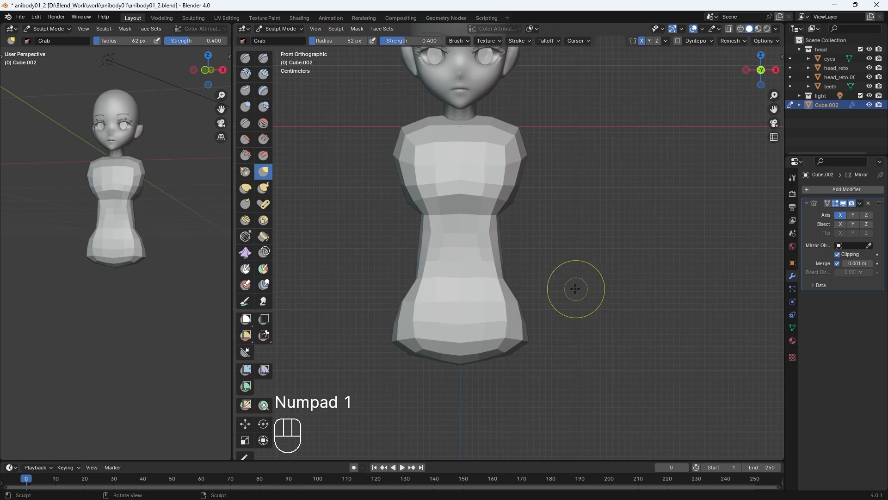
Step: Switch the body to Edit Mode and delete the vertices on the chest's upper side to open an arm hole
left_click(279, 31)
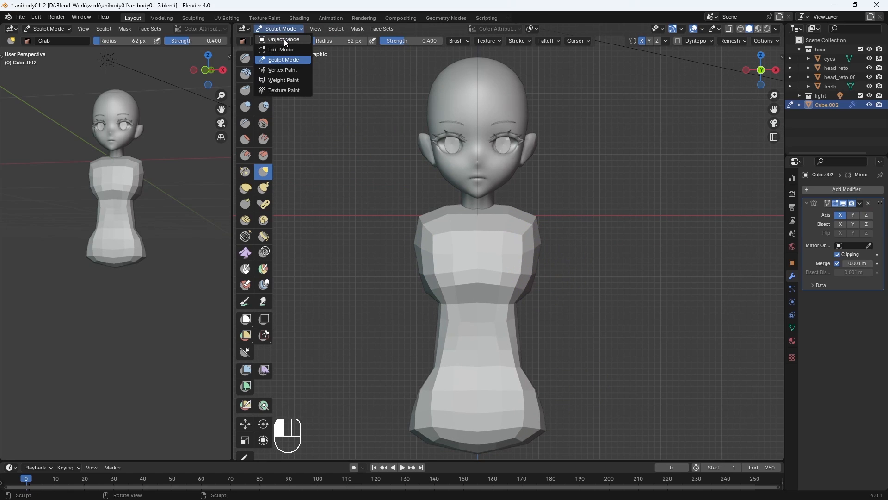
key("Tab")
middle_click_drag(558, 334, 458, 309)
key("Delete")
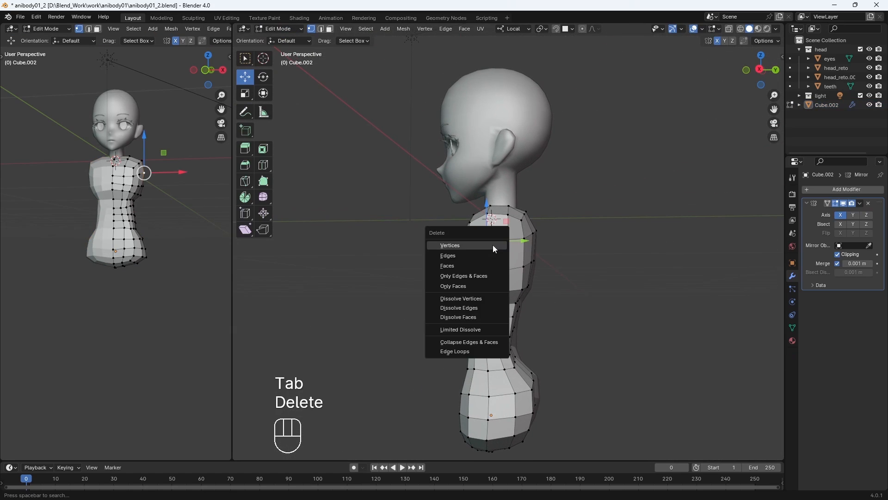
left_click(493, 245)
Step: Add a lengthwise edge loop down the front of the torso with Loop Cut
middle_click_drag(493, 245, 473, 305)
key("ctrl+r")
left_click(492, 324)
Step: Reposition the vertices along the torso's front corner at the chest and waist to even out the edge flow
key("g")
key("g")
key("g")
key("g")
key("g")
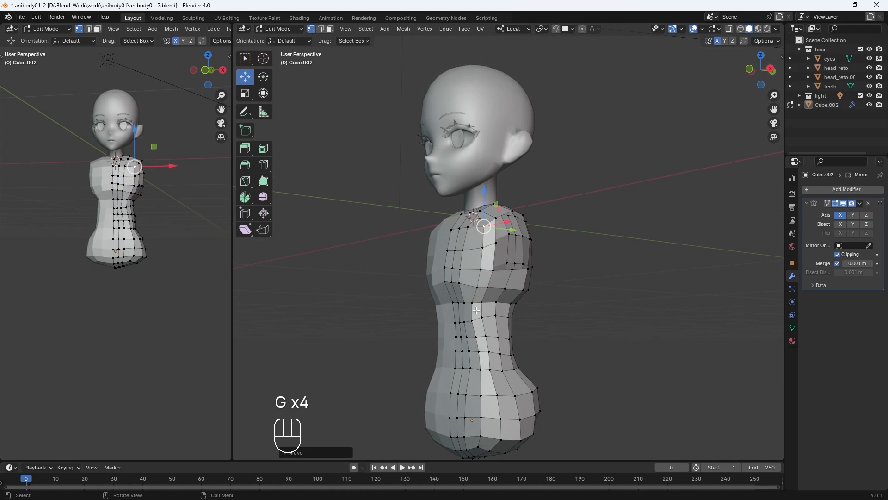
left_click(474, 305)
left_click(472, 320)
key("g")
left_click(476, 322)
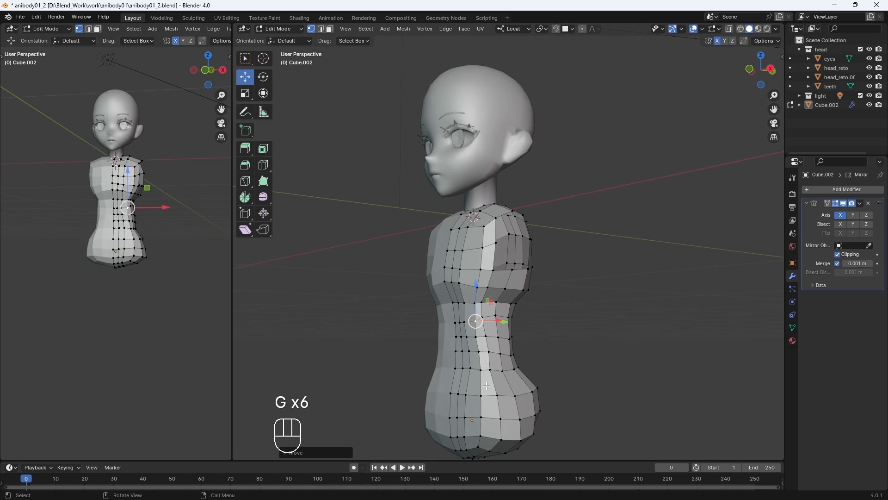
left_click(481, 371)
Step: Add a horizontal edge loop around the upper waist with Loop Cut
middle_click_drag(481, 370, 528, 370)
key("ctrl+r")
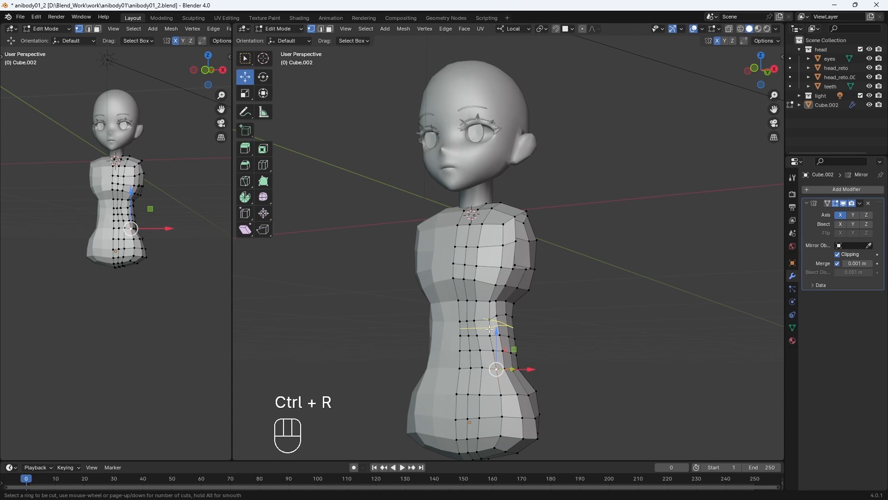
left_click(496, 368)
middle_click_drag(496, 368, 500, 279)
Step: Delete the two neighbouring vertices in the middle of the chest's front to open a breast hole
left_click(497, 274)
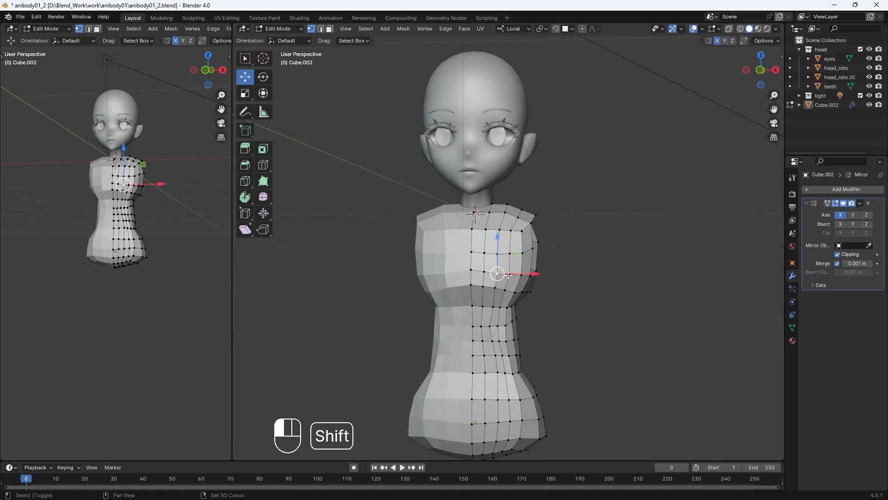
key("Delete")
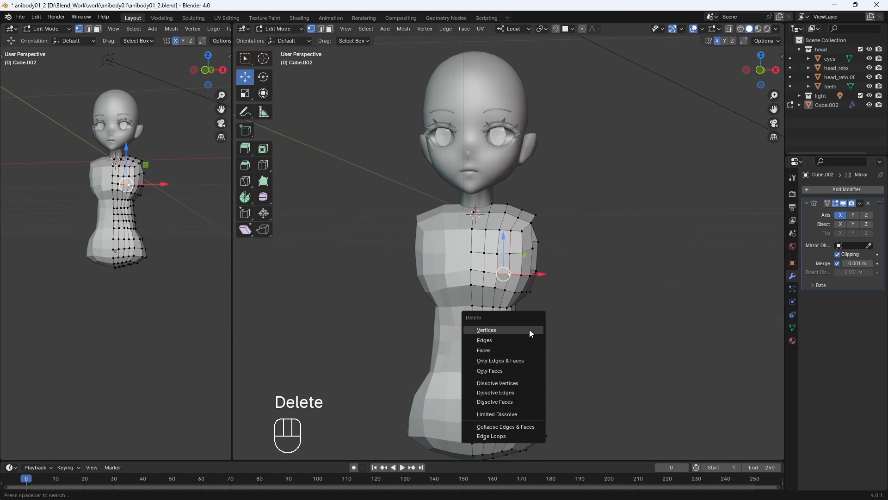
left_click(529, 330)
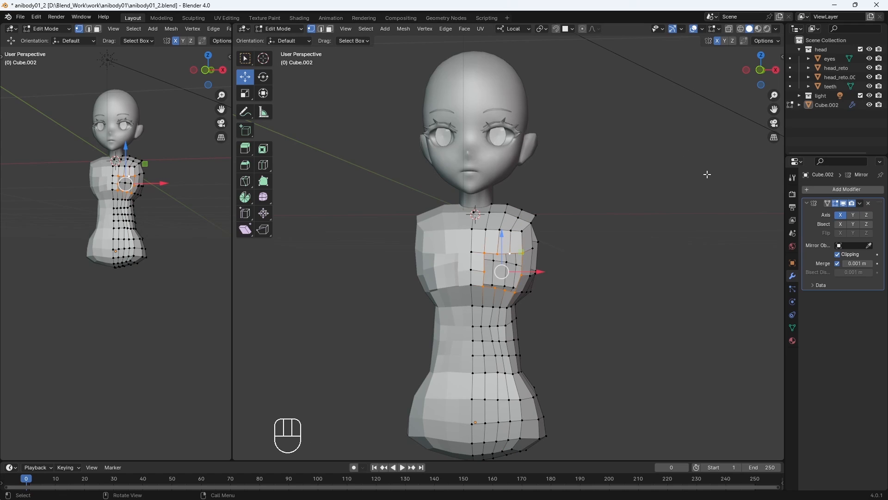
Step: Round the breast hole's edge loop with LoopTools Relax and move it slightly toward the body's centre
key("n")
left_click(780, 189)
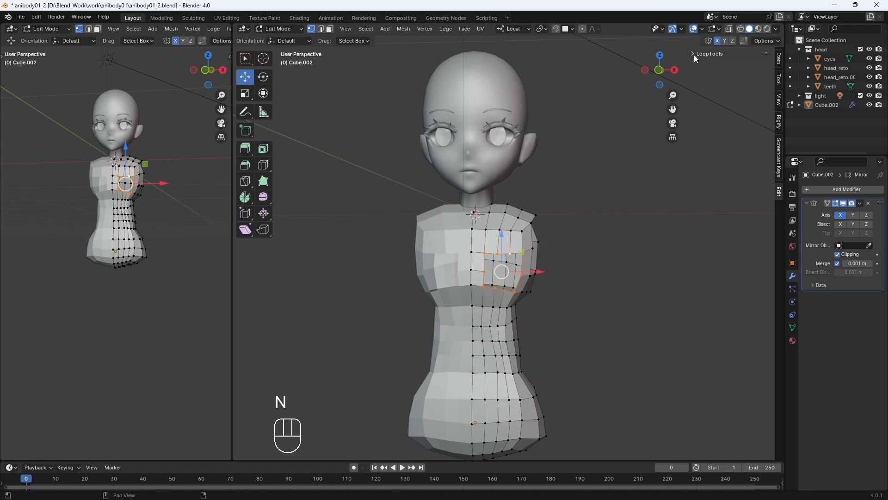
left_click(731, 124)
left_click(614, 276)
middle_click_drag(601, 274, 599, 263)
scroll(480, 262, "up", 3)
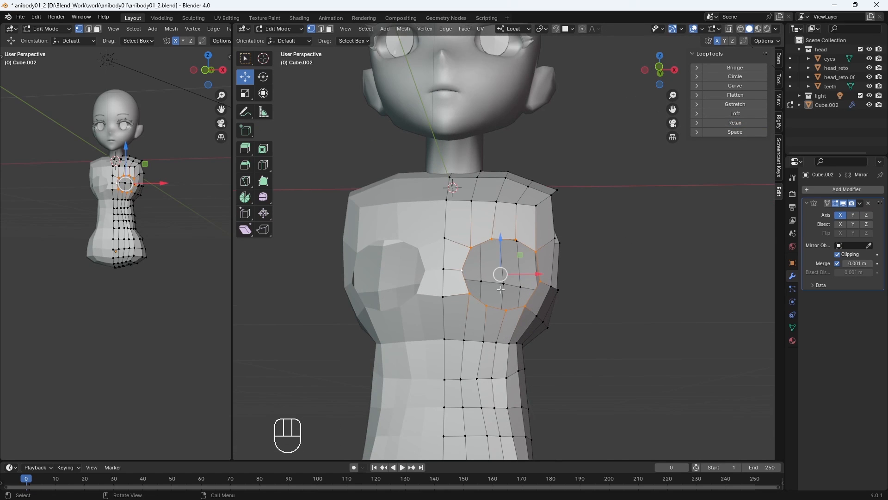
key("g")
left_click(483, 284)
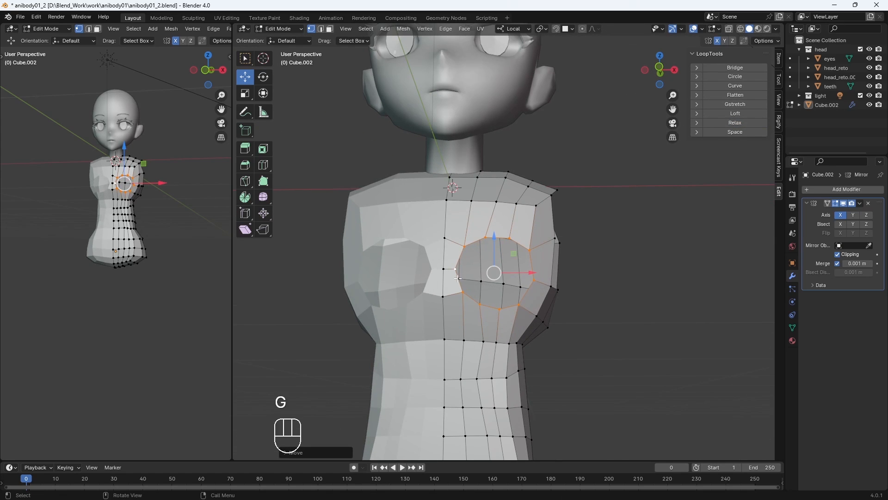
Step: Move the breast hole's inner, lower and outer edge vertices outward to enlarge and round its outline
key("g")
left_click(453, 275)
key("g")
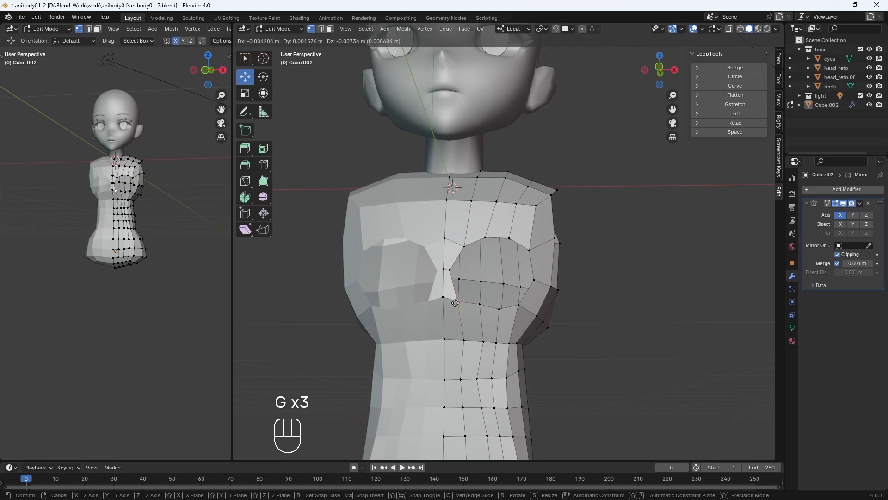
left_click(481, 303)
key("g")
left_click(500, 313)
key("g")
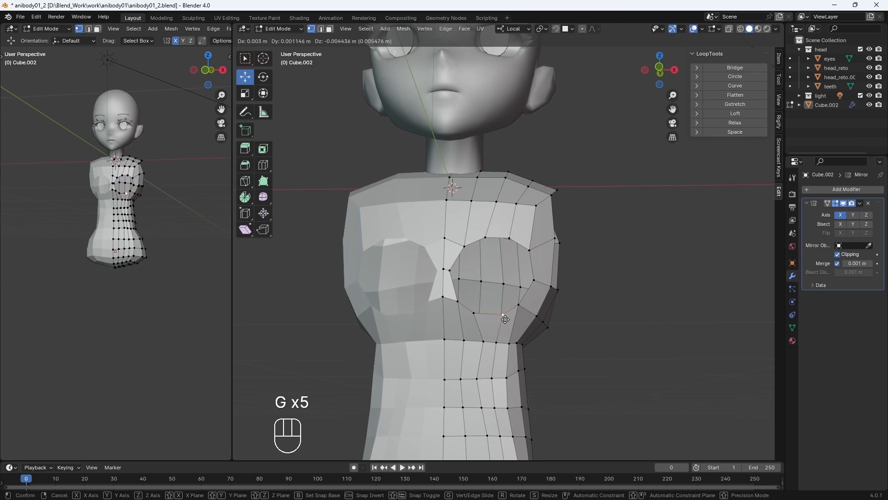
left_click(505, 309)
key("g")
left_click(534, 283)
left_click(534, 283)
key("g")
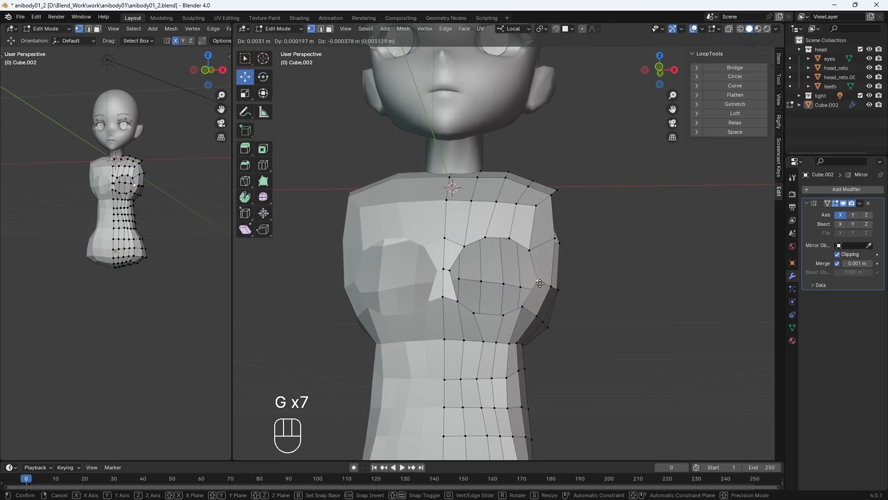
left_click(541, 283)
Step: Move the breast hole's upper edge vertices, including the upper outer corner, outward to round its top
left_click(529, 251)
key("g")
left_click(534, 246)
left_click(509, 238)
key("g")
left_click(484, 237)
key("g")
left_click(464, 246)
key("g")
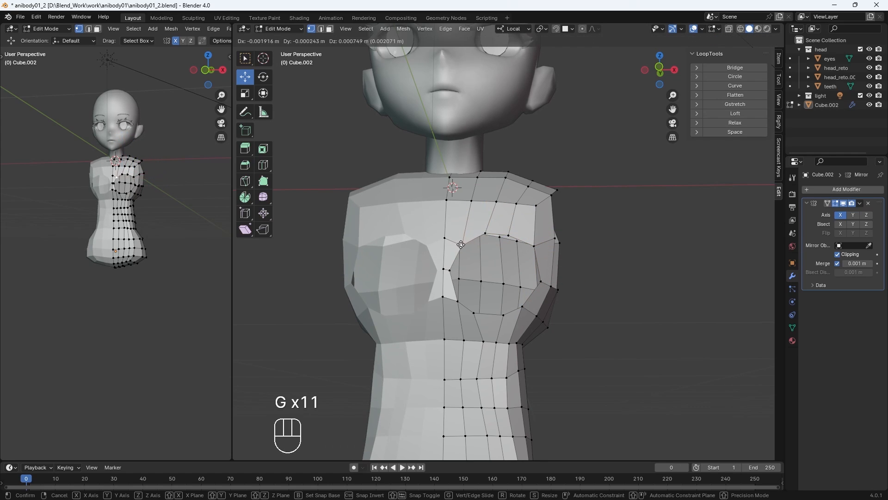
key("g")
key("g")
left_click(535, 246)
key("g")
left_click(539, 245)
Step: Adjust the vertices on the chest's side along the front edge of the arm hole
left_click(477, 221)
middle_click_drag(538, 245, 466, 234)
key("g")
left_click(482, 225)
left_click(469, 256)
key("g")
left_click(457, 256)
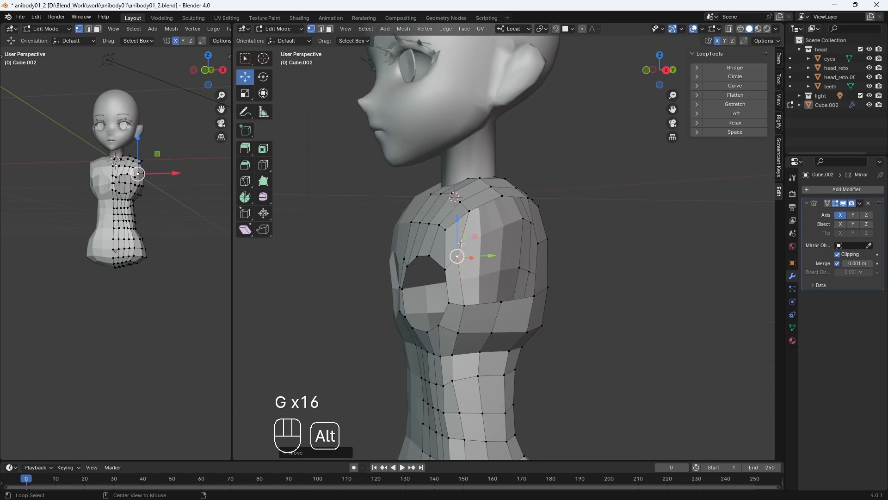
Step: Smooth the arm hole's edge loop with LoopTools Relax and nudge its front vertex backward
left_click(458, 265, "alt")
left_click(741, 122)
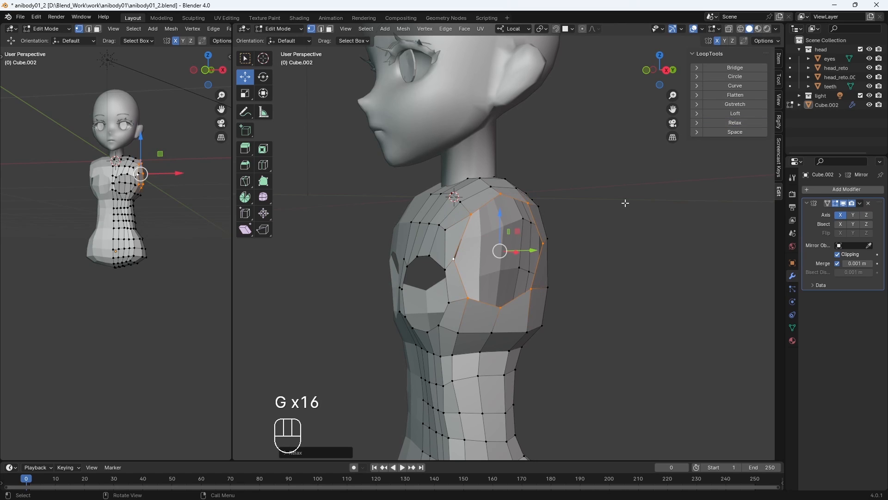
left_click(456, 258)
key("g")
left_click(462, 262)
Step: Scale down the arm hole's edge loop
left_click(467, 282, "alt")
middle_click_drag(597, 267, 560, 264)
key("s")
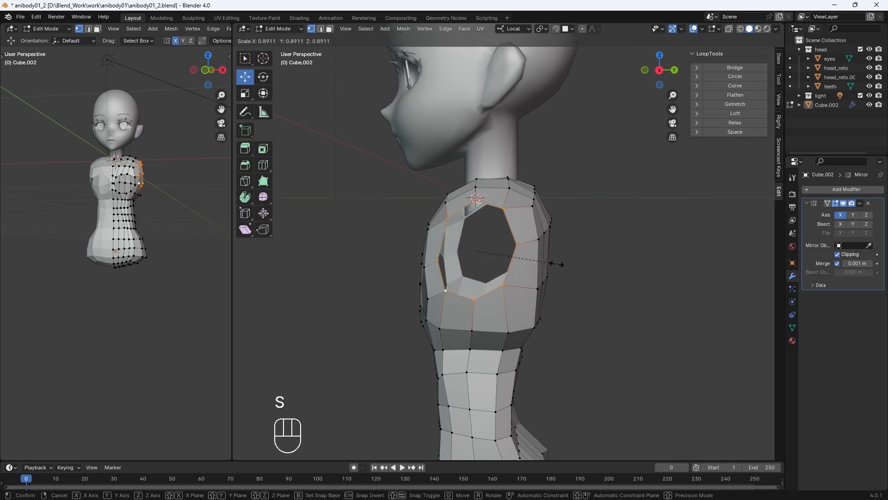
left_click(551, 263)
Step: Move the arm hole's upper, front and lower edge vertices to refine its outline in side view
left_click_drag(474, 212, 473, 207)
left_click(478, 285)
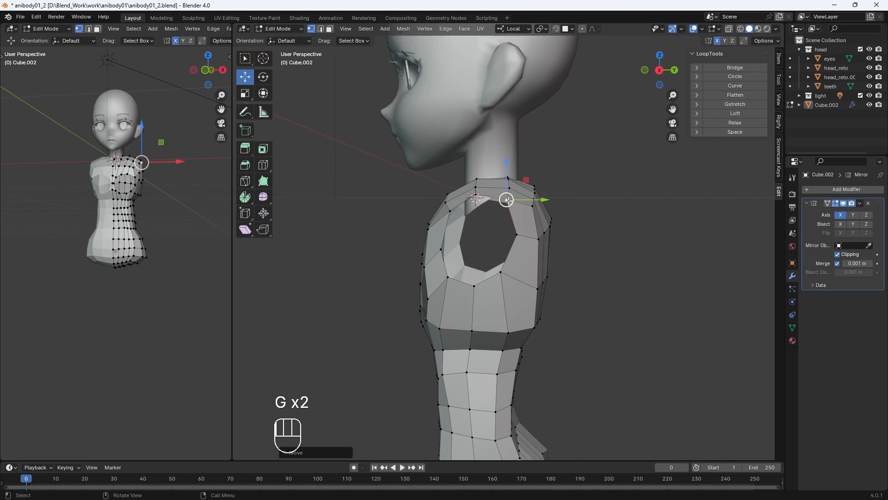
left_click(443, 251)
key("g")
left_click(439, 258)
left_click(450, 212)
key("g")
left_click(446, 214)
key("g")
left_click(501, 272)
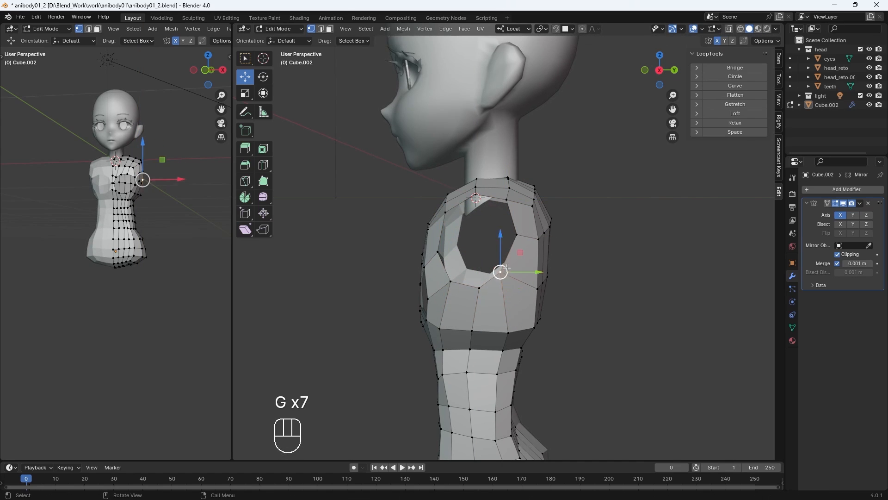
key("g")
Step: Adjust the vertices at the chest's outer side and on the row below the breast hole
middle_click_drag(518, 274, 625, 263)
left_click(556, 242)
key("g")
middle_click_drag(498, 343, 511, 217, "shift")
left_click(505, 214)
key("g")
left_click(502, 214)
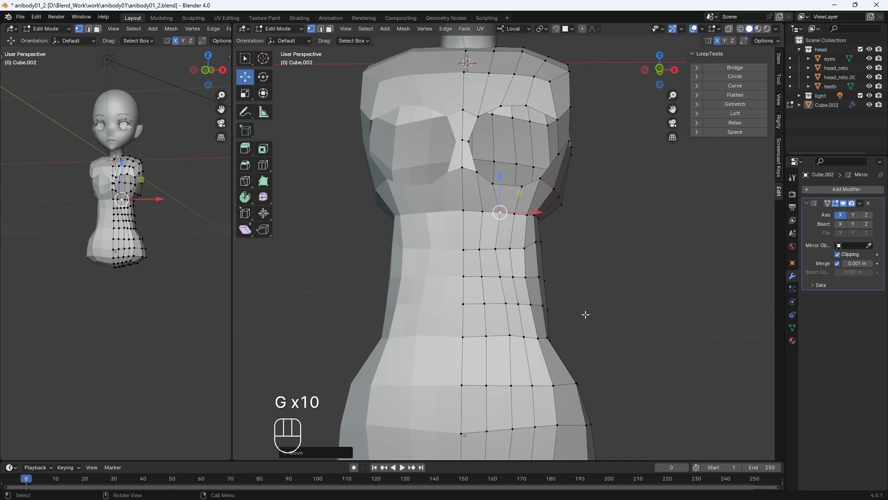
Step: Delete the vertices on the underside of the hips to open a leg hole
middle_click_drag(585, 313, 497, 224)
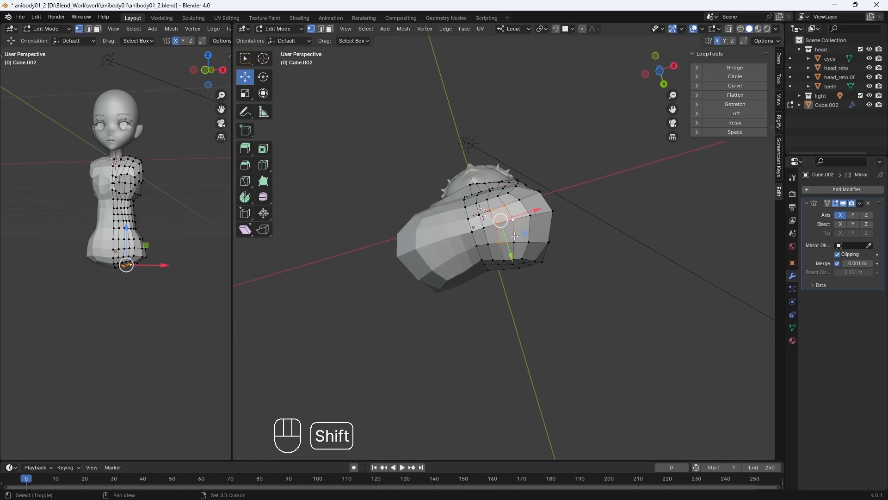
middle_click_drag(534, 253, 548, 309)
key("Delete")
left_click(548, 309)
middle_click_drag(578, 333, 595, 324)
Step: Move the leg hole's front and outer edge vertices outward to widen the opening
left_click(522, 329)
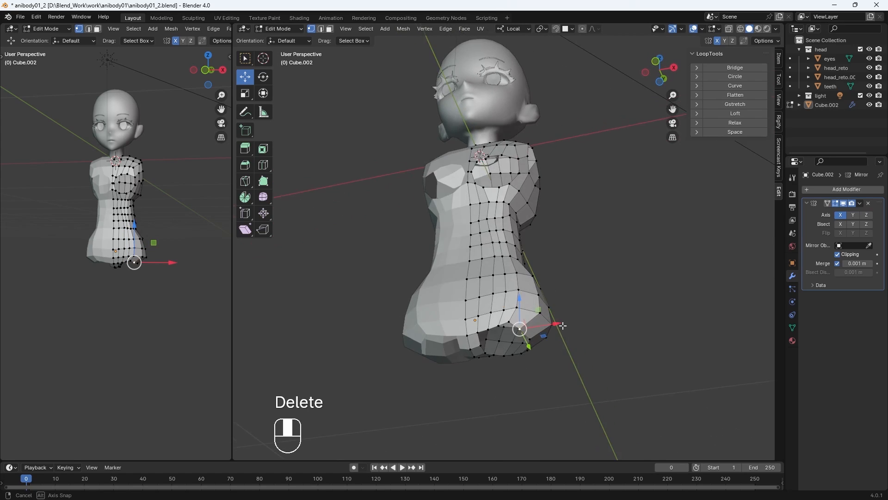
middle_click_drag(532, 328, 538, 301)
key("g")
left_click(539, 351)
left_click(534, 244)
key("g")
left_click(550, 239)
left_click(530, 271)
key("g")
left_click(543, 265)
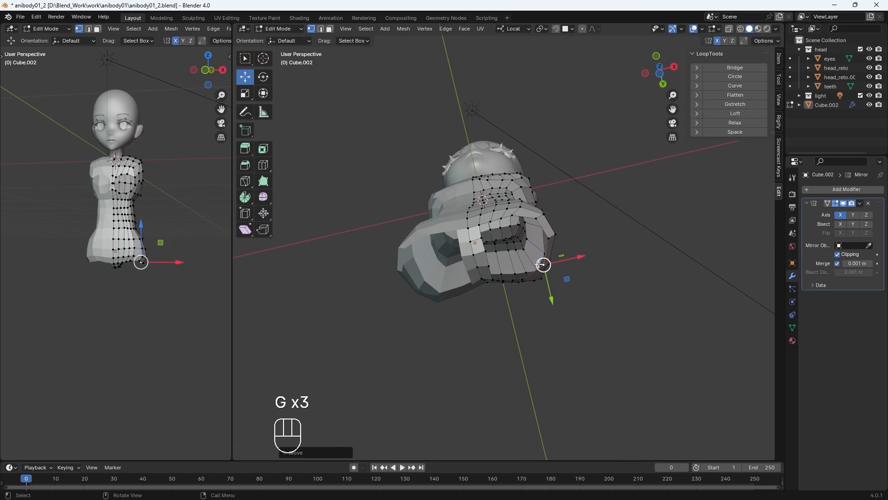
Step: Smooth the leg hole's edge loop with LoopTools Relax
left_click(538, 222, "alt")
left_click(756, 124)
middle_click_drag(571, 222, 571, 305)
scroll(571, 314, "up", 3)
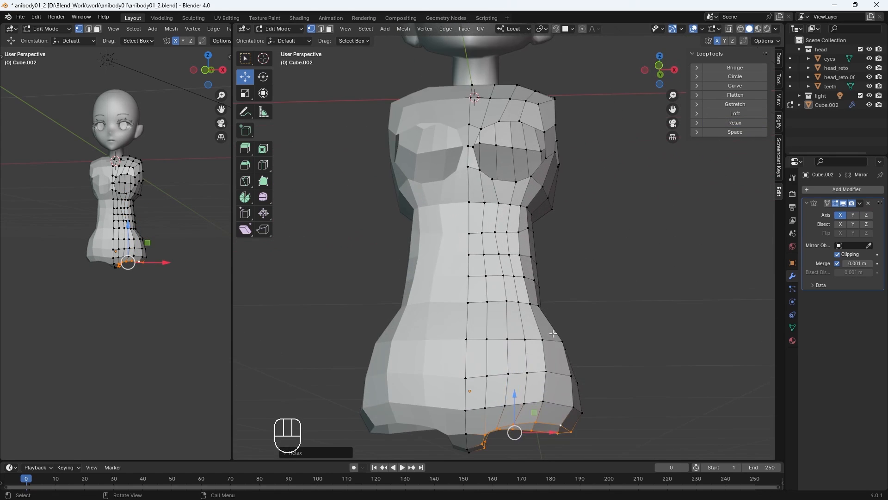
Step: Move the vertices on the hip's outer side outward and upward to round its silhouette
left_click(551, 324)
middle_click_drag(581, 401, 558, 341, "shift")
key("g")
key("g")
key("g")
key("g")
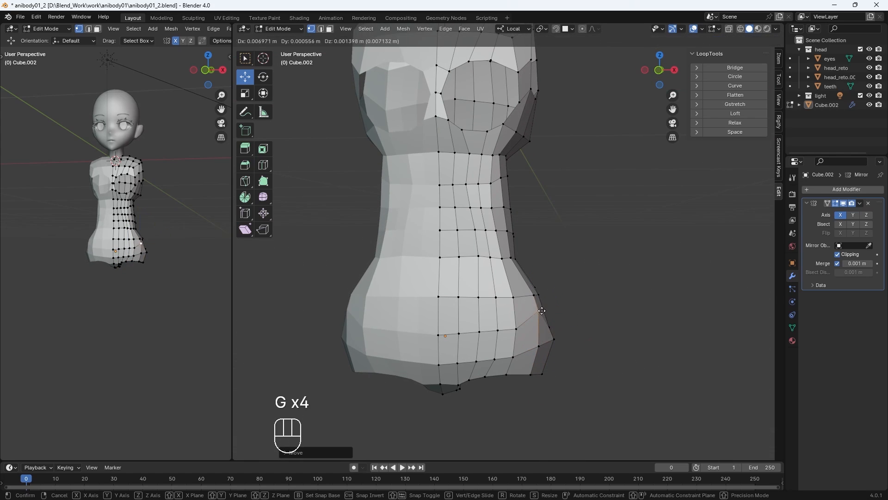
key("g")
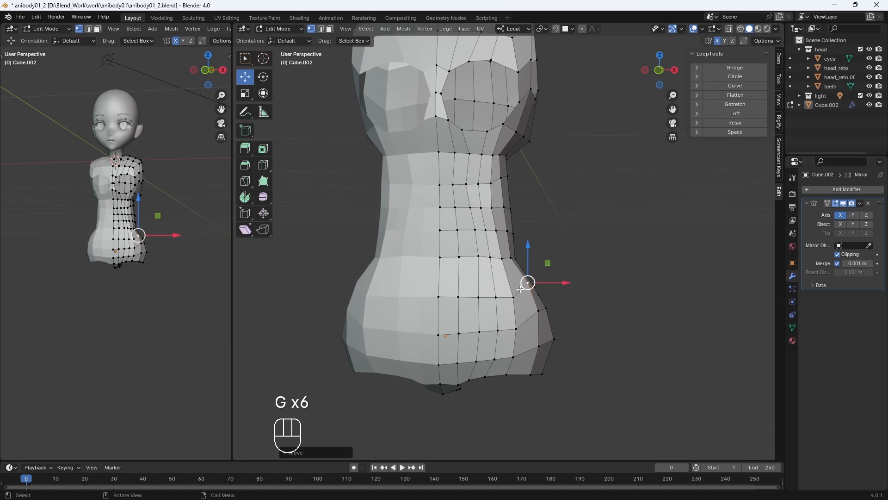
Step: Raise the front and side vertices along the upper edge row of the hips
key("g")
left_click(510, 290)
key("g")
left_click(498, 294)
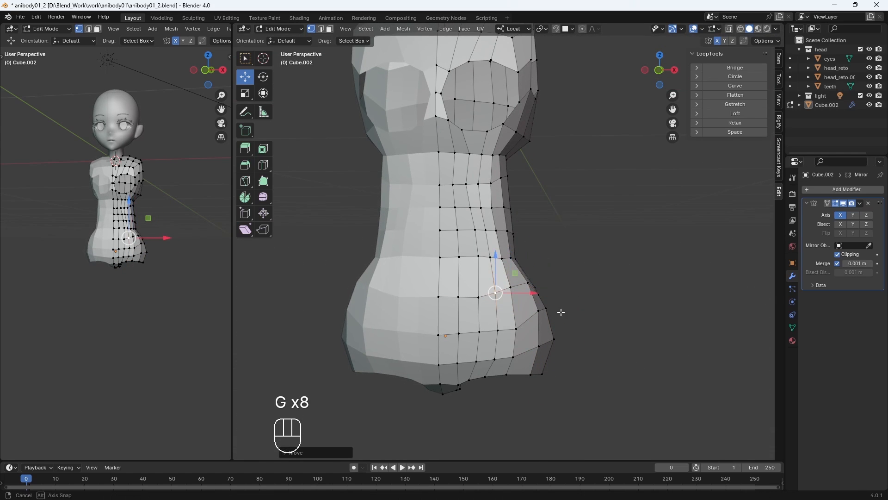
middle_click_drag(551, 307, 468, 295)
left_click(466, 294)
key("g")
left_click(463, 294)
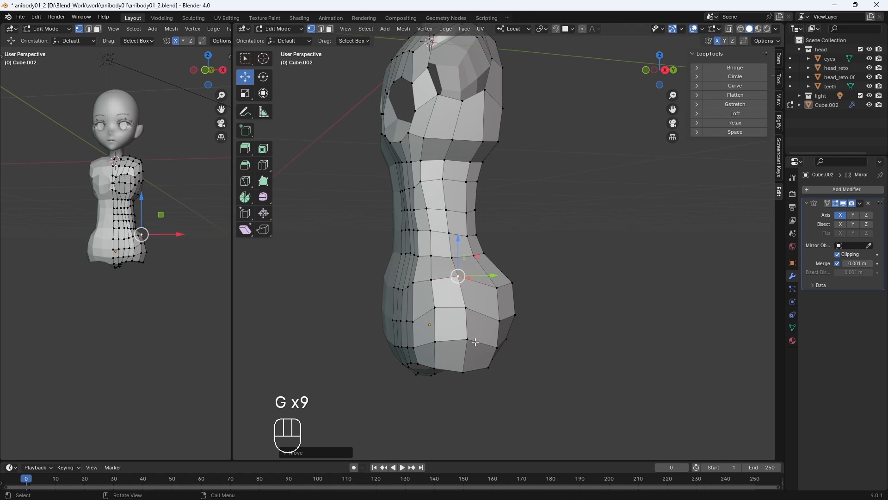
Step: Adjust the side vertices toward the back of the hips to smooth the buttock's curve
left_click(495, 319)
key("g")
left_click(496, 312)
left_click(495, 293)
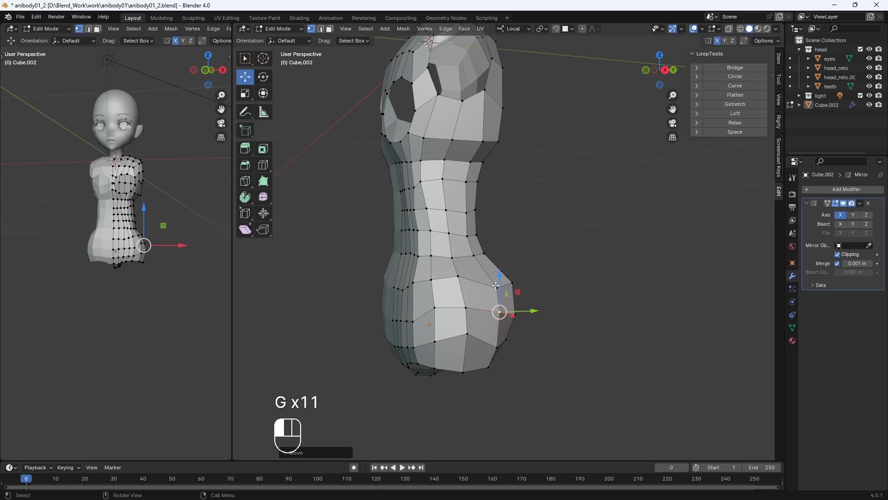
key("g")
left_click(489, 284)
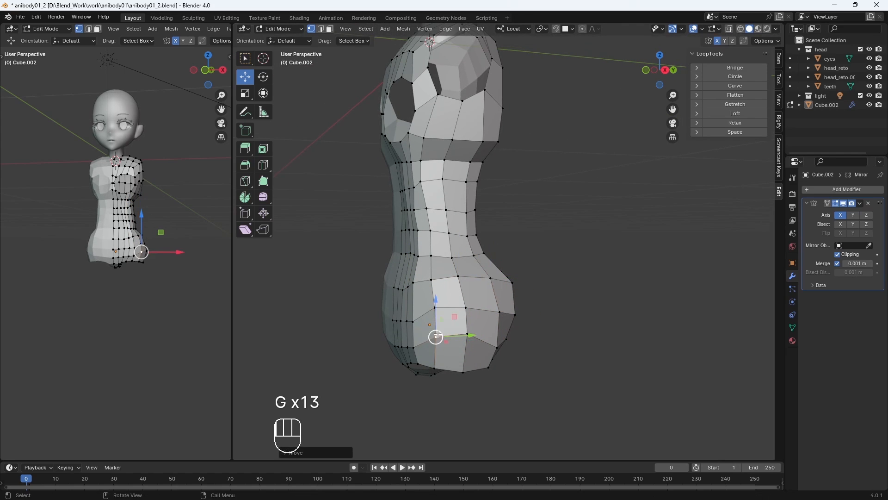
Step: Raise the leg hole's outer edge vertices on the side of the hips
left_click(435, 365)
key("g")
left_click(436, 354)
left_click(464, 369)
key("g")
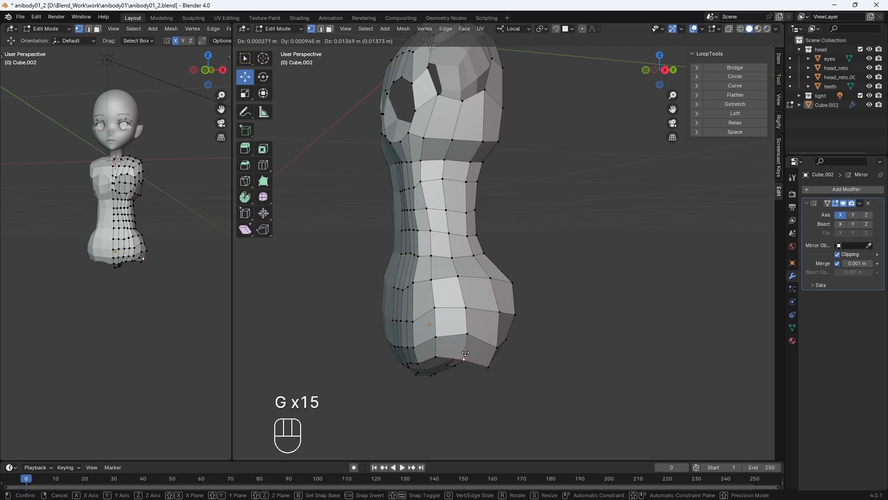
left_click(467, 353)
left_click(490, 366)
key("g")
left_click(489, 356)
Step: Move the vertices around the leg hole's outer and back edge to refine the opening from below
middle_click_drag(488, 354, 469, 312)
left_click(479, 294)
key("g")
left_click(479, 287)
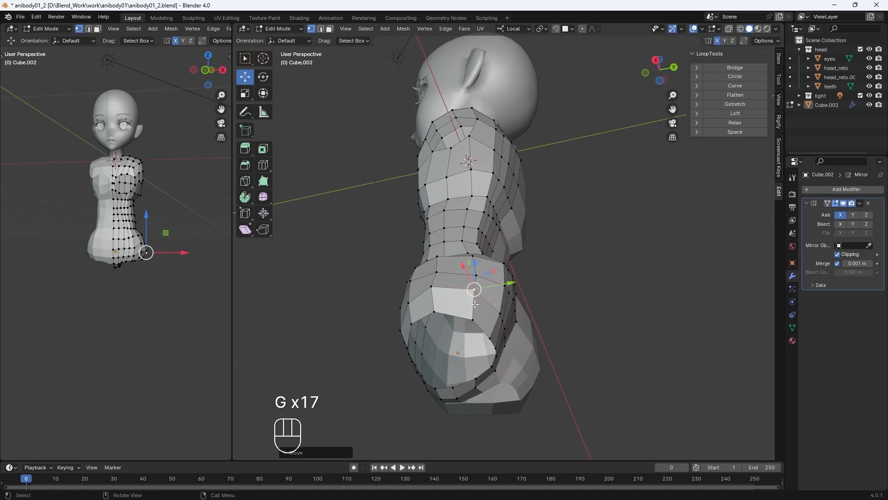
left_click(487, 271)
key("g")
middle_click_drag(528, 296, 549, 321)
key("g")
left_click(515, 276)
Step: Adjust the vertices around the leg hole's upper front edge to smooth the opening
left_click(469, 355)
key("g")
left_click(470, 353)
key("g")
key("g")
left_click(460, 304)
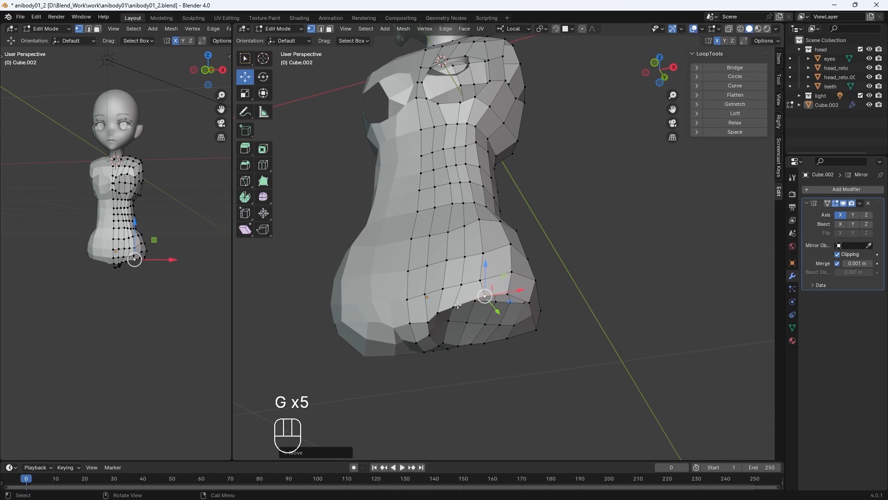
Step: Move the vertices at the crotch and the leg hole's inner corner to reshape the lower front of the hips
left_click(430, 324)
middle_click_drag(430, 323, 430, 377)
left_click(420, 280, "shift")
key("g")
left_click(493, 382)
left_click(443, 377)
key("g")
left_click(443, 378)
left_click(446, 382)
key("g")
left_click(447, 383)
Step: Adjust the front vertices just above the leg hole and a vertex on the back side of the hip to even the surface
left_click(465, 347)
key("g")
left_click(467, 344)
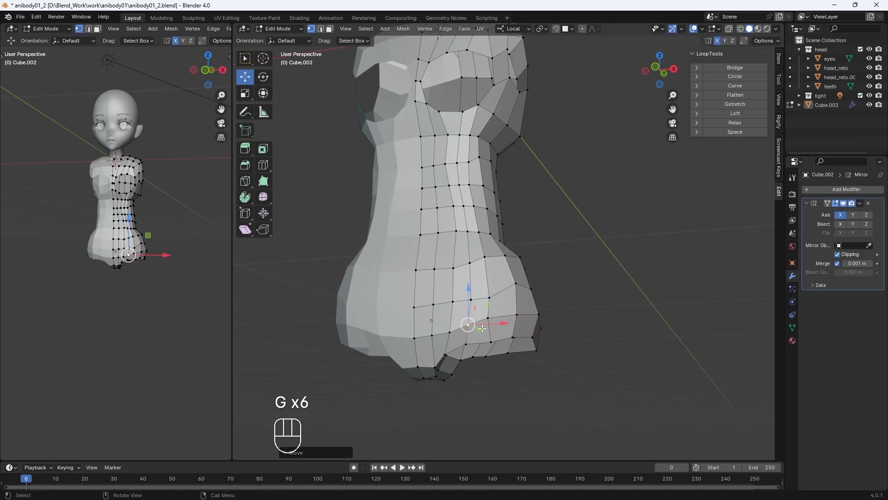
left_click(491, 341)
key("g")
left_click(487, 336)
middle_click_drag(487, 337, 375, 331)
left_click(466, 307)
key("g")
left_click(465, 307)
middle_click_drag(465, 307, 428, 305)
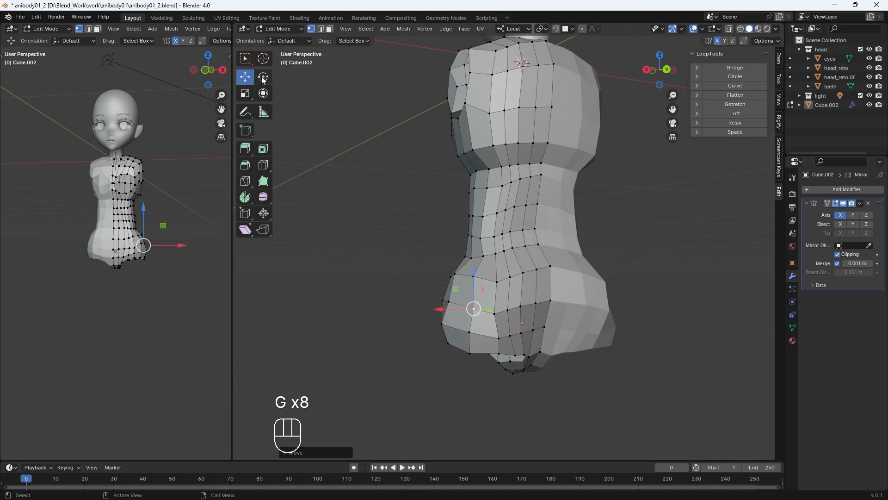
Step: Return the body to Object Mode and enable its Wireframe viewport display
key("Tab")
left_click(793, 263)
left_click(838, 404)
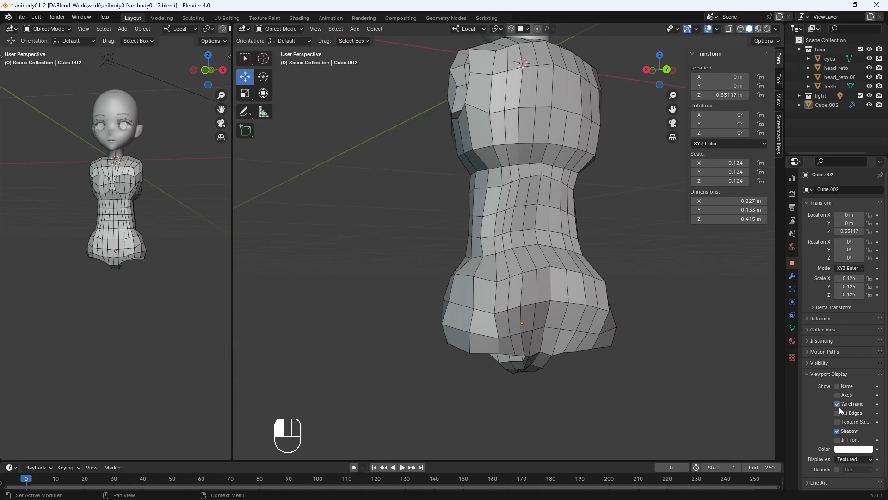
Step: Enter Sculpt Mode and relax the torso's topology across the hips, waist and chest with the Slide Relax brush
left_click(279, 29)
left_click(276, 60)
left_click(245, 236)
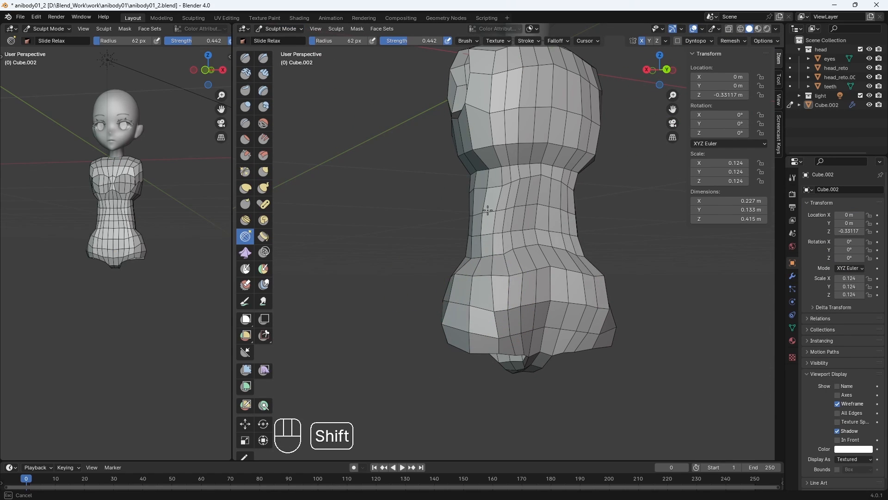
middle_click_drag(470, 344, 475, 276)
middle_click_drag(440, 313, 464, 308)
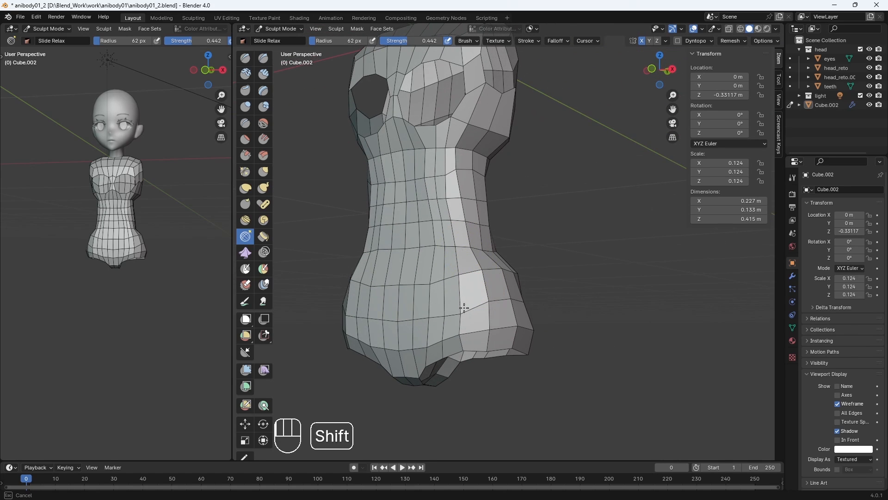
left_click_drag(438, 156, 422, 177, "shift")
mouse_move(422, 178)
middle_mouse_down()
mouse_move(430, 198)
mouse_move(453, 206)
mouse_move(459, 331)
middle_mouse_up()
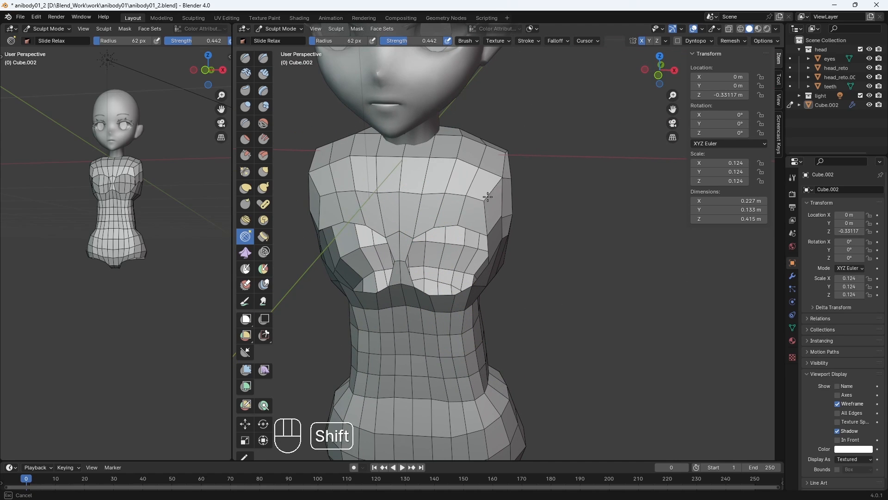
middle_click_drag(562, 254, 502, 300)
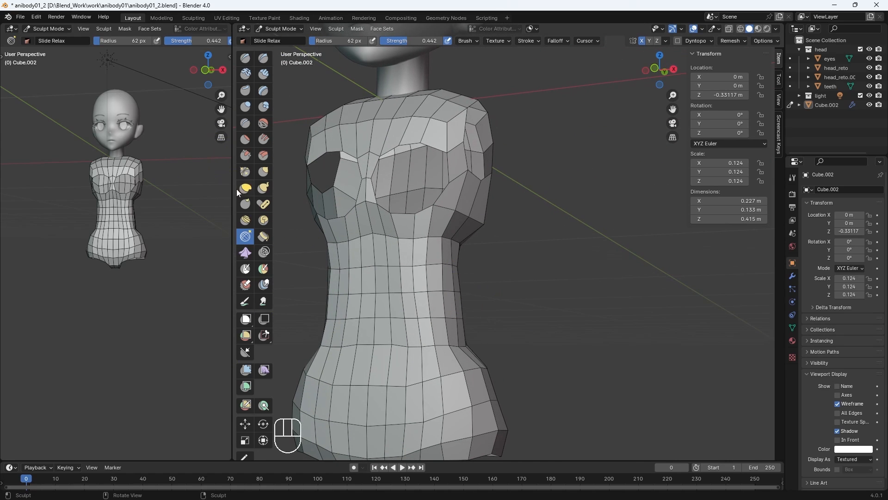
Step: With the Grab brush in front view, pull the upper hips outward and push the waist inward
left_click(264, 171)
middle_click_drag(426, 272, 463, 213, "shift")
scroll(464, 212, "down", 3)
key("KP_1")
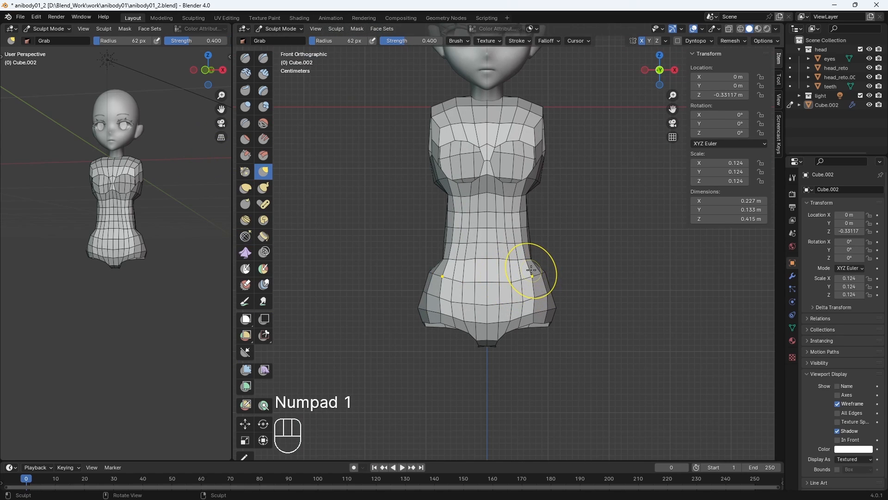
left_click_drag(533, 260, 544, 259)
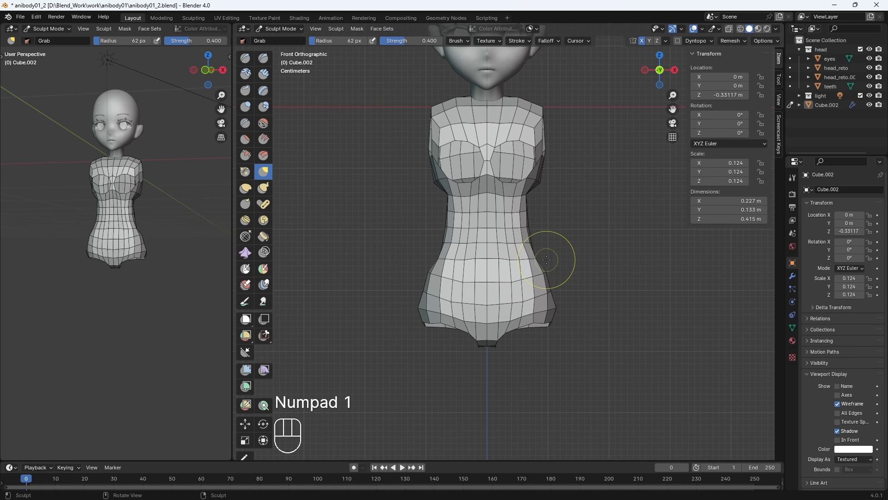
middle_click_drag(546, 259, 506, 178)
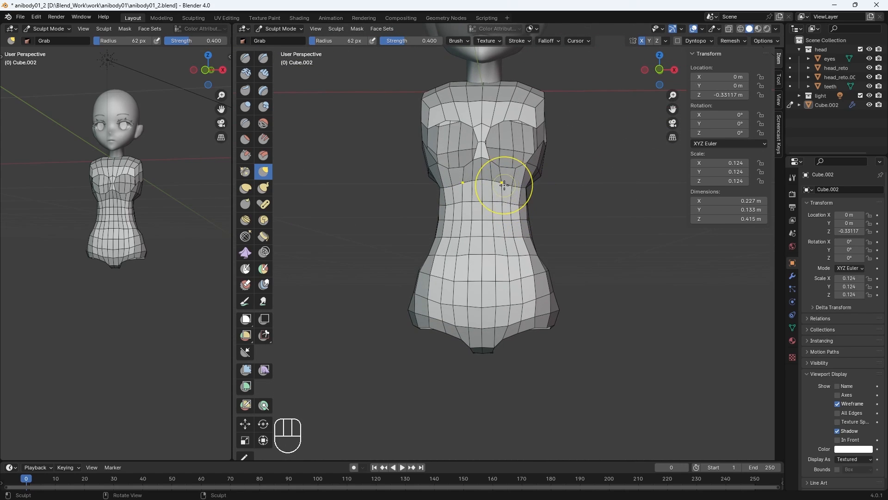
key("KP_1")
left_click_drag(521, 221, 516, 222)
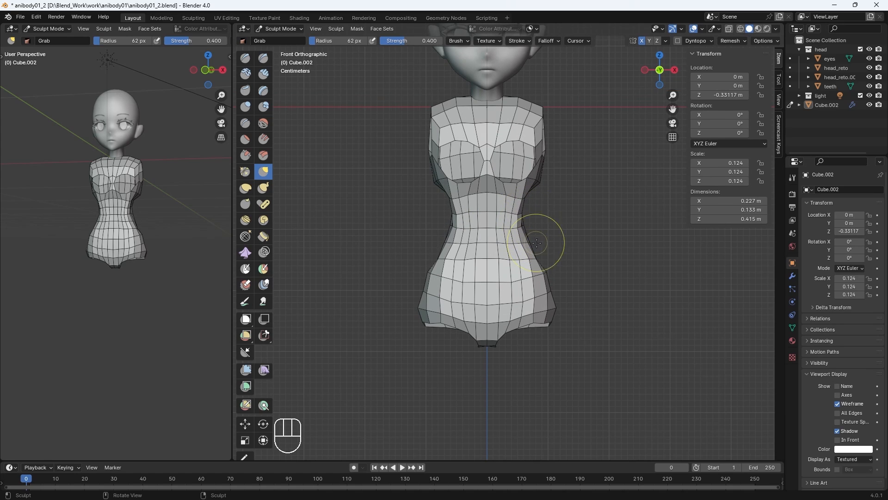
Step: Pull the lower hip sides outward with the Grab brush, smooth the side, and undo the excess strokes
left_click_drag(553, 320, 555, 320)
middle_click_drag(556, 320, 535, 298)
key("ctrl+z")
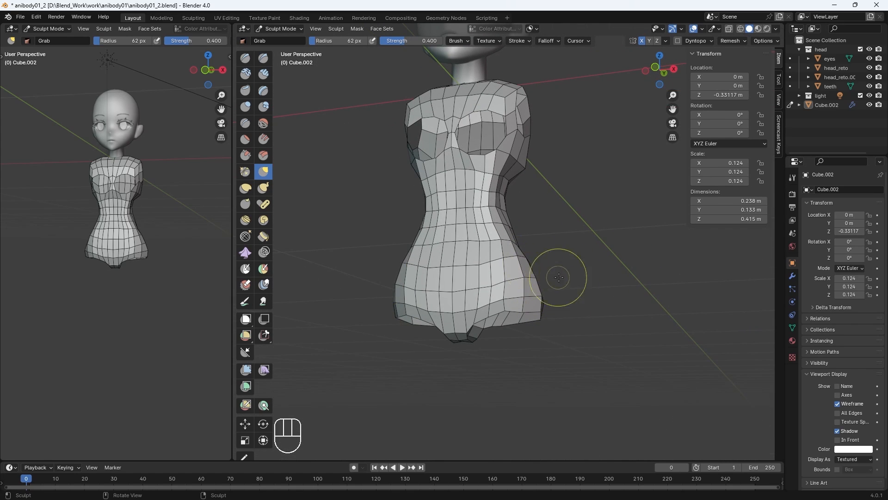
left_click_drag(536, 298, 538, 296)
middle_click_drag(555, 292, 497, 283)
left_click_drag(496, 282, 503, 293, "shift")
key("ctrl+z")
Step: Try reshaping and smoothing the back of the waist and the hip sides, then undo the last strokes
left_click(246, 236)
key("g")
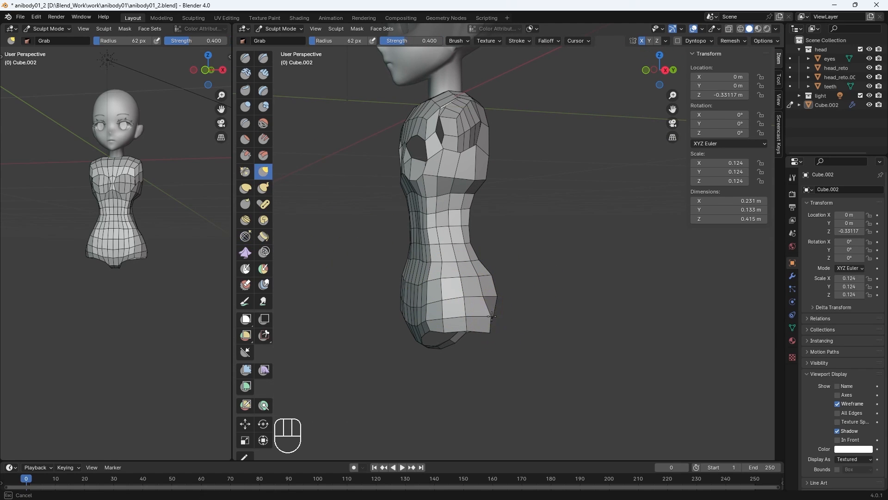
mouse_move(487, 306)
middle_mouse_down()
mouse_move(473, 325)
mouse_move(475, 163)
mouse_move(426, 158)
mouse_move(466, 237)
middle_mouse_up()
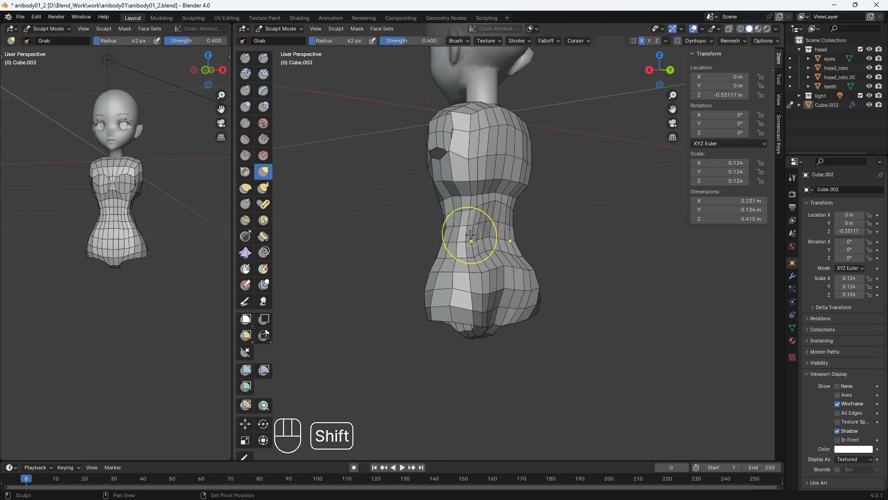
left_click_drag(466, 238, 471, 224, "shift")
key("ctrl+z")
middle_click_drag(470, 224, 512, 234)
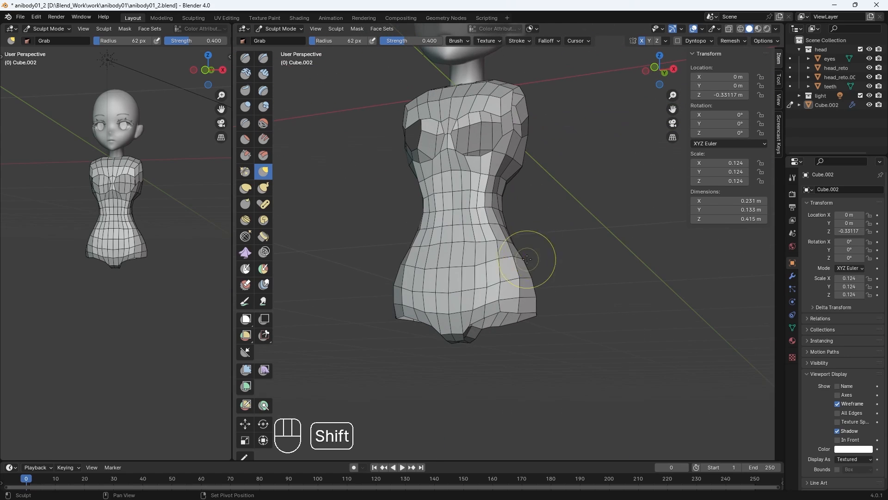
key("ctrl+z")
key("ctrl+z")
mouse_move(520, 293)
middle_mouse_down()
mouse_move(463, 320)
mouse_move(520, 293)
middle_mouse_up()
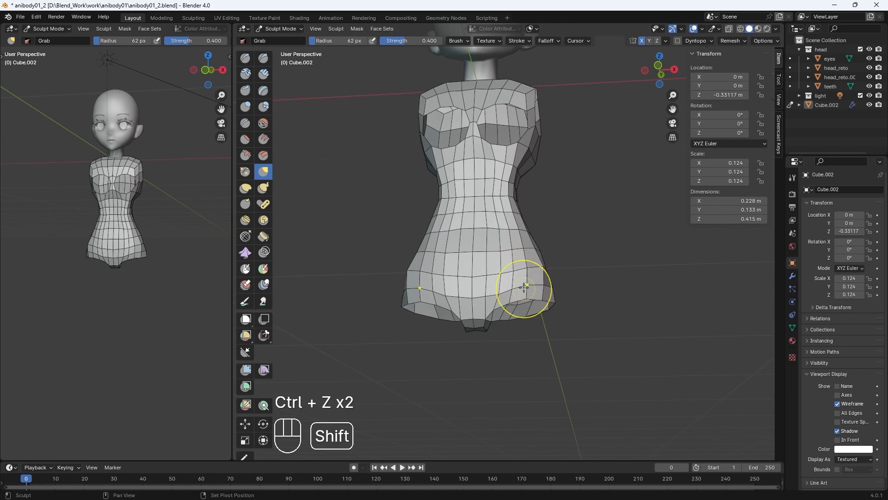
middle_click_drag(528, 259, 519, 199)
Step: In Edit Mode, extrude the breast hole's edge loop about 0.035 m forward and scale it down to a small ring
left_click(279, 29)
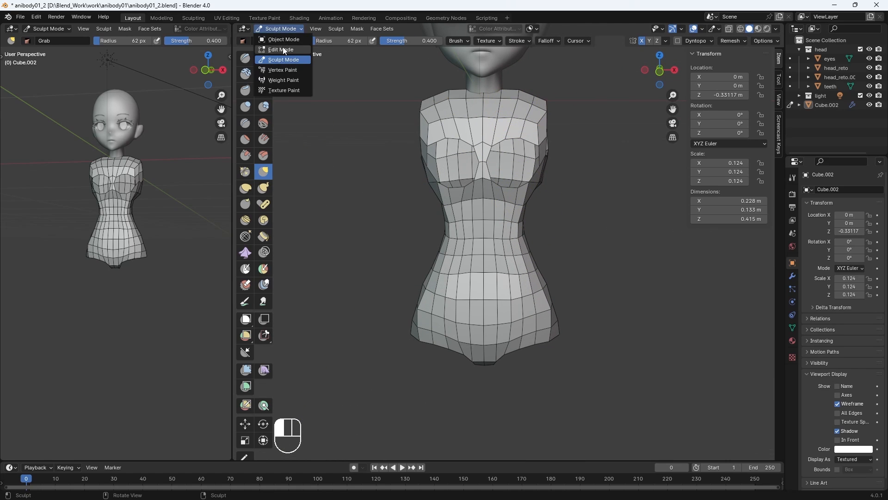
left_click(278, 48)
left_click(517, 136, "alt")
middle_click_drag(575, 133, 436, 141)
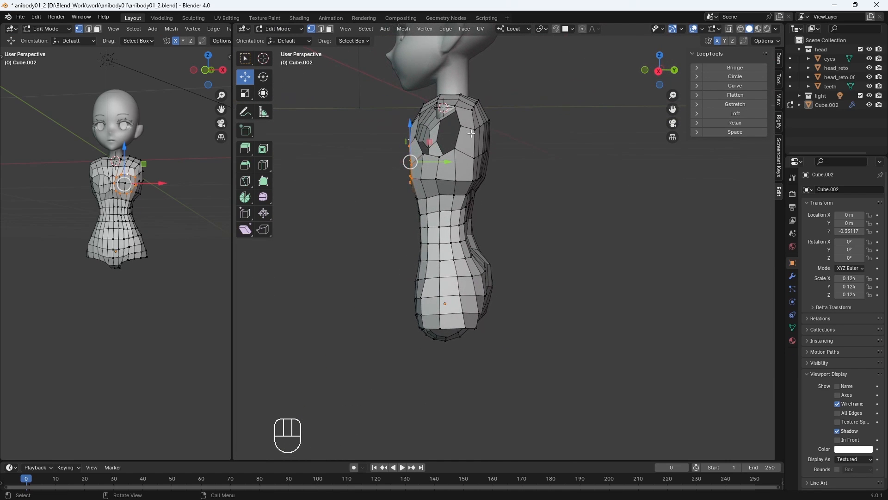
key("e")
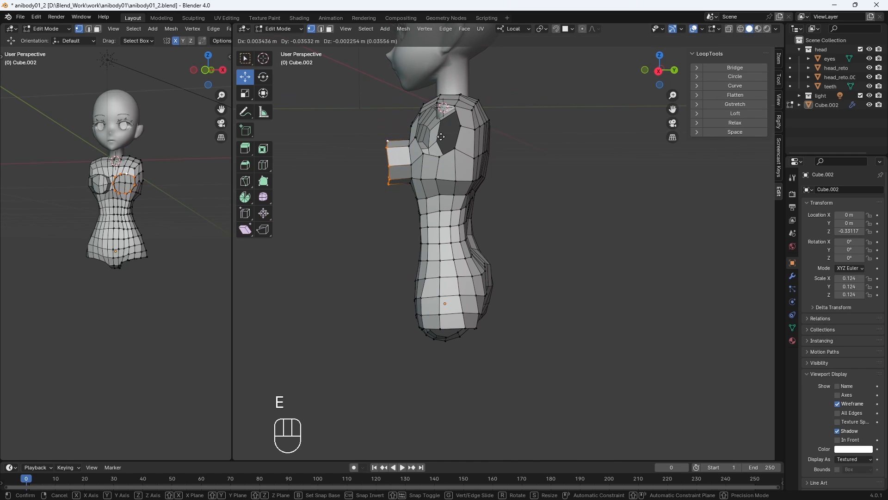
right_click(442, 136)
key("s")
key("KP_1")
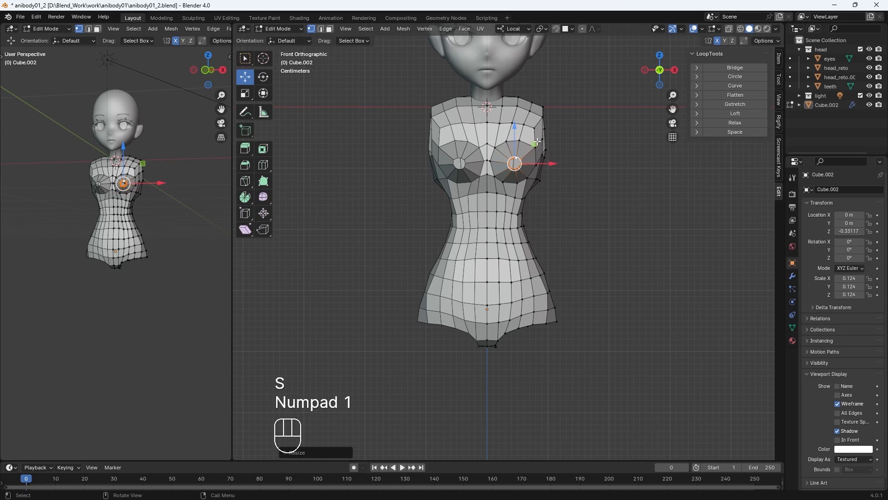
Step: Move the vertices along the upper and inner edge of the breast's base to round its outline in front view
left_click(539, 138)
key("g")
key("g")
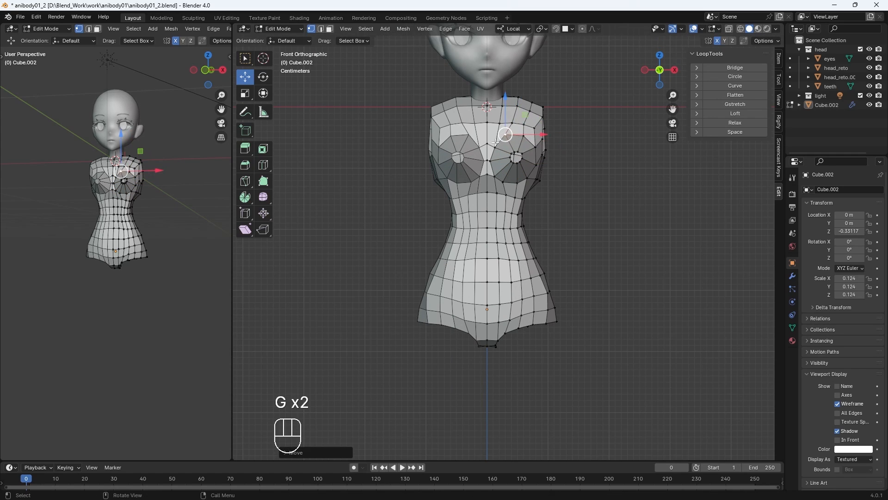
key("g")
key("g")
key("g")
left_click(519, 153, "shift")
key("KP_Add")
key("KP_Add")
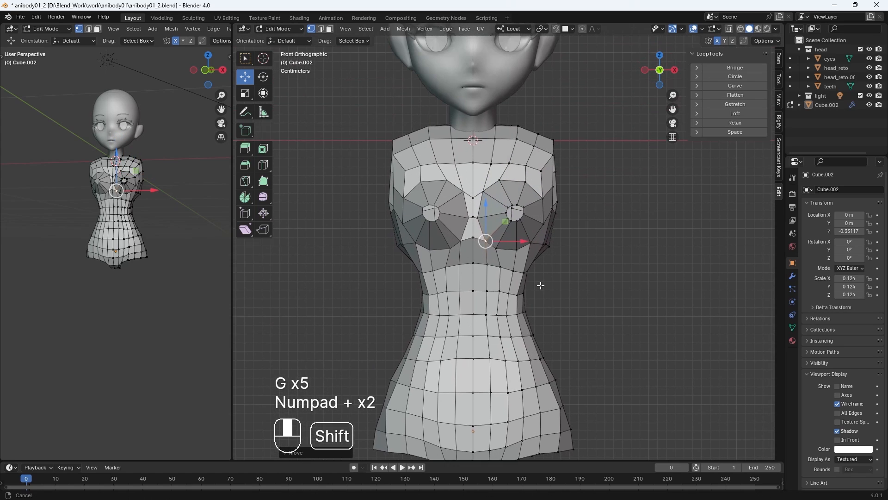
Step: Move the vertices along the lower and outer edge of the breast's base to finish rounding its outline
key("g")
key("g")
key("g")
key("g")
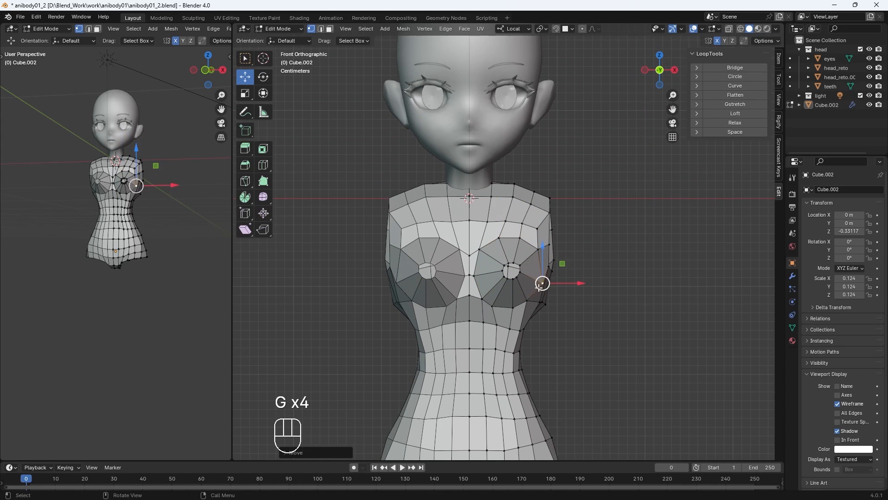
key("g")
key("g")
key("g")
key("g")
middle_click_drag(500, 307, 493, 244)
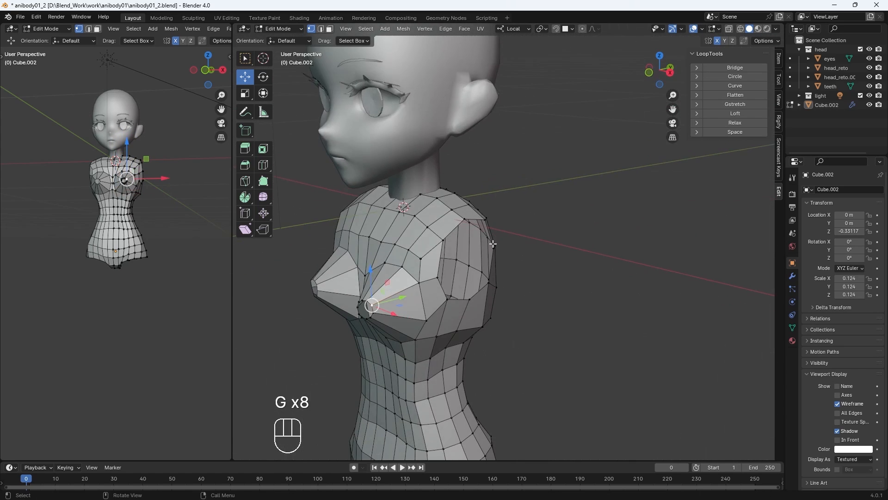
Step: Move the breast's tip edge loop along the Y axis to adjust how far it protrudes
middle_click_drag(424, 275, 407, 218)
left_click(394, 288, "alt")
key("g")
key("y")
left_click(473, 168)
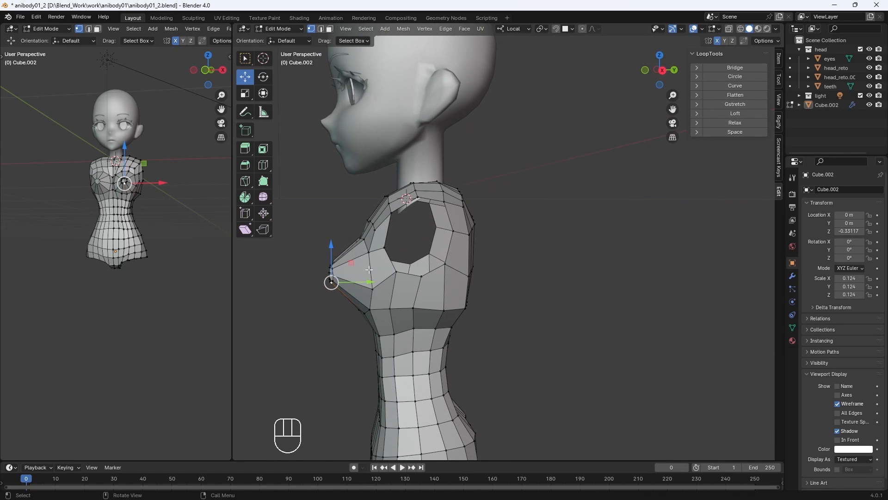
Step: Add a loop cut around the middle of the breast cone and scale the loop up to round the breast
key("ctrl+r")
left_click(362, 256)
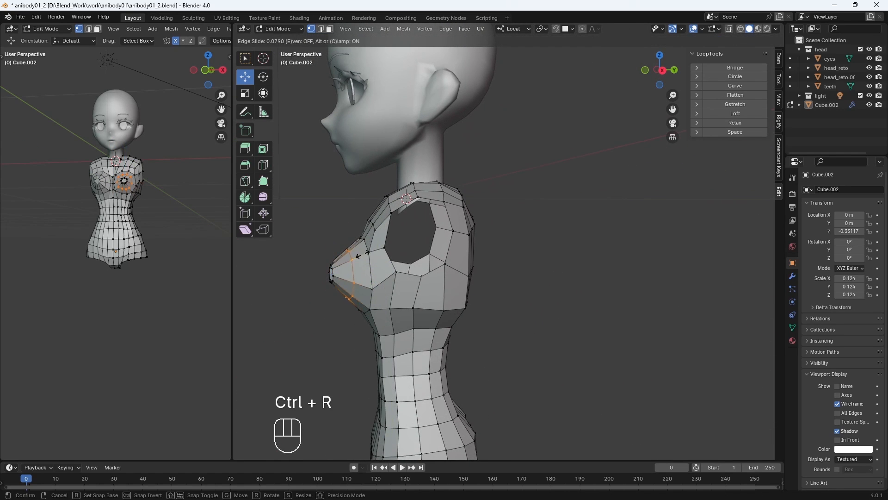
left_click(370, 251)
key("s")
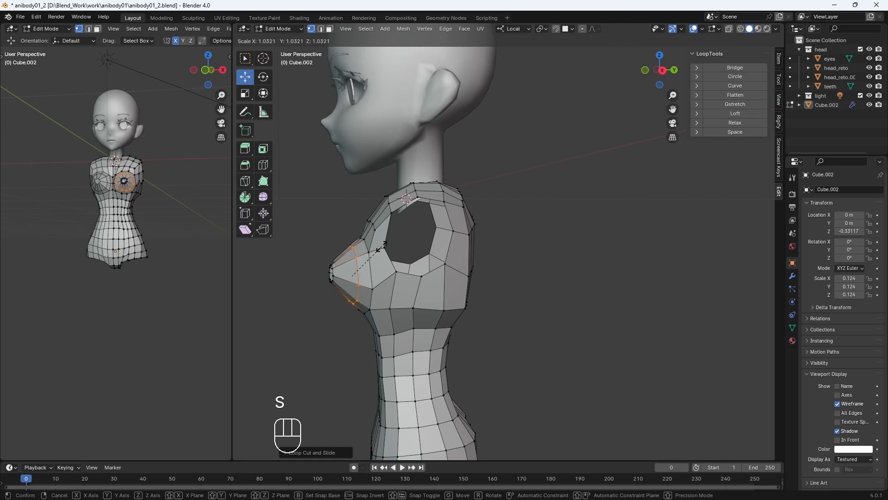
left_click(382, 247)
middle_click_drag(383, 247, 548, 213)
key("s")
left_click(550, 143)
Step: Close the hole at the breast's tip with Grid Fill on its edge loop
left_click(492, 225, "alt")
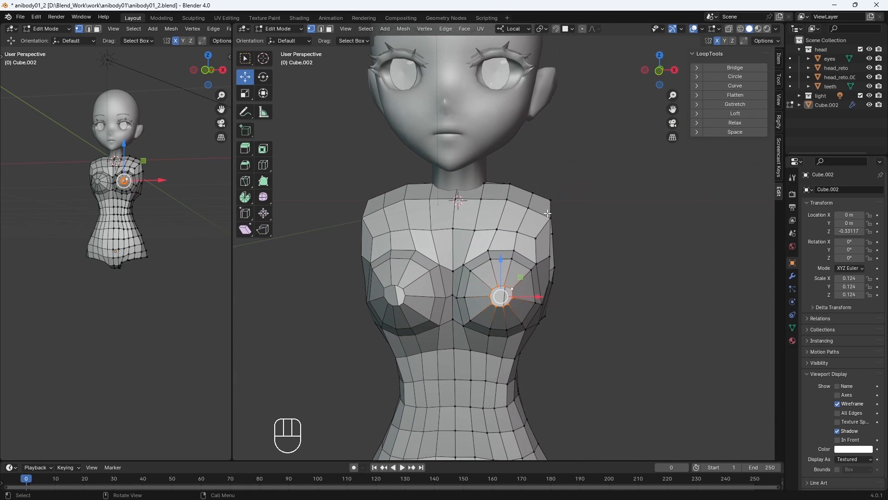
left_click(465, 29)
left_click(500, 139)
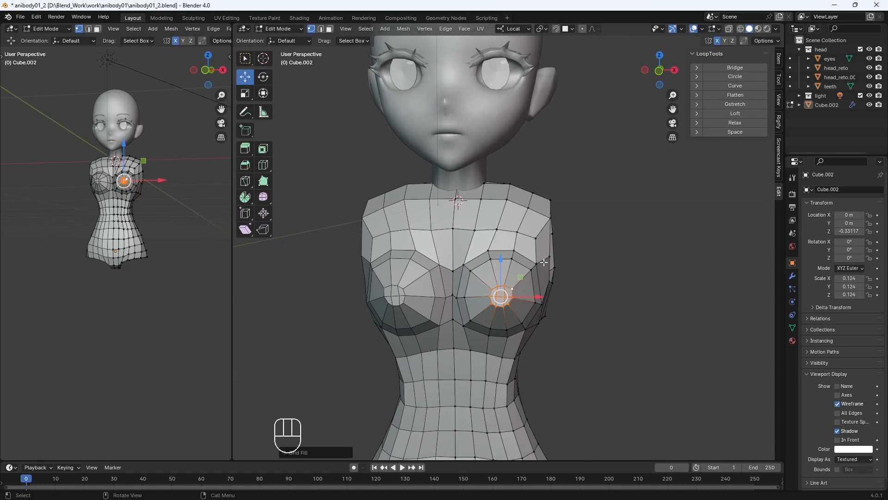
left_click(600, 243)
middle_click_drag(601, 242, 462, 238)
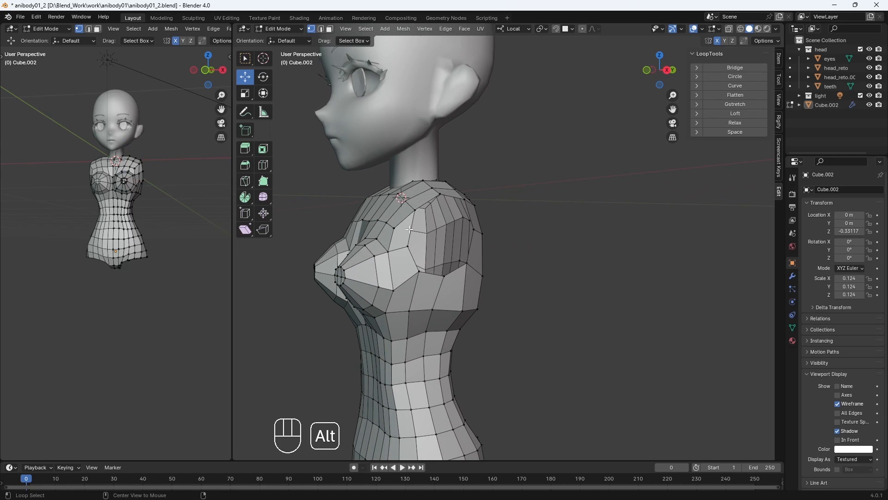
Step: In front view, extrude the arm hole's edge loop about 0.16 m outward and slightly downward to form the arm
left_click(479, 217, "alt")
key("KP_1")
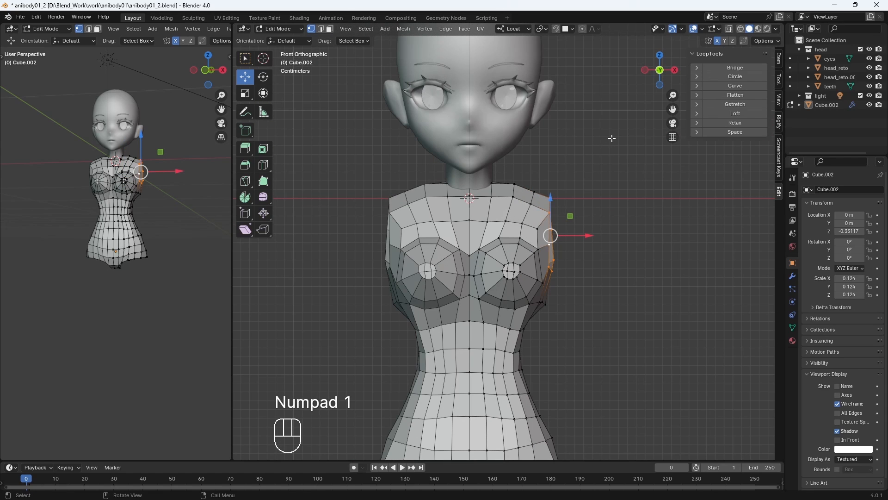
scroll(555, 194, "down", 3)
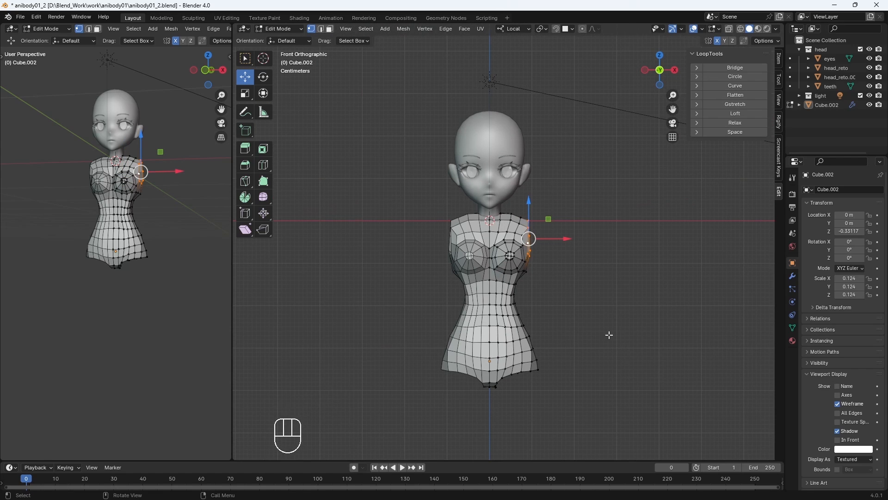
key("e")
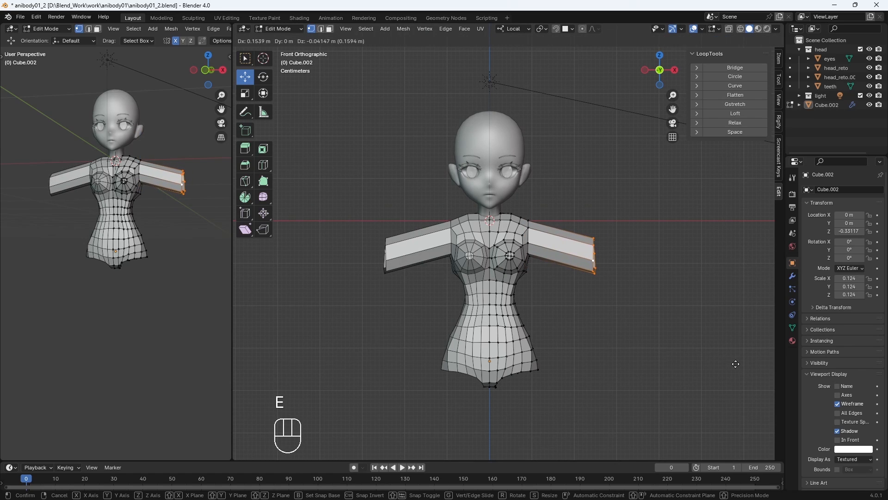
left_click(736, 364)
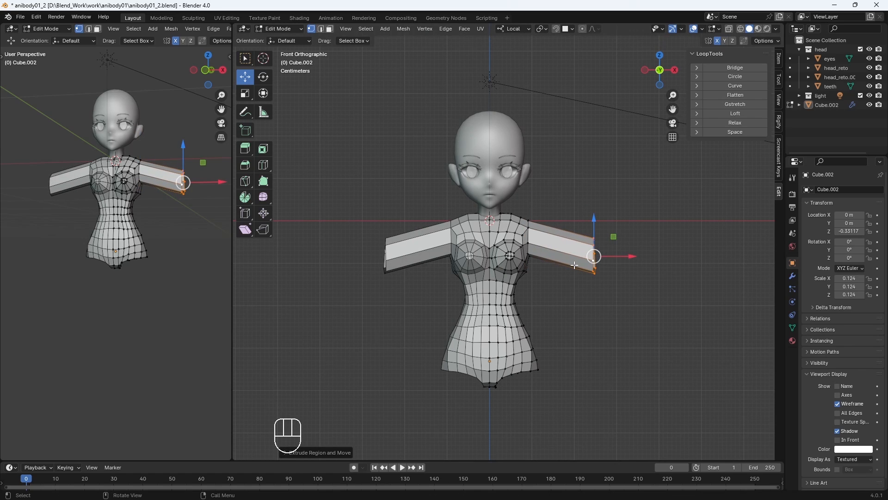
Step: Add a loop cut on the arm close to the shoulder, scale it to about 0.74, then rotate and reposition it
key("ctrl+r")
left_click(562, 257)
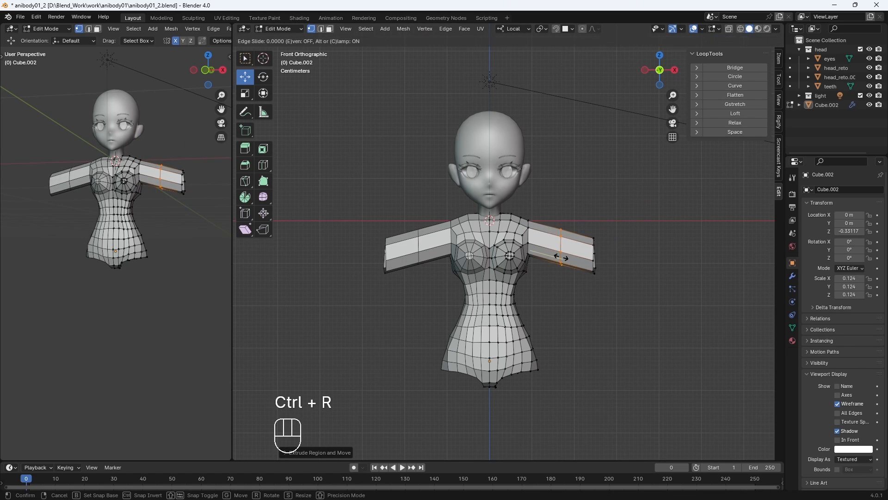
left_click(536, 250)
key("s")
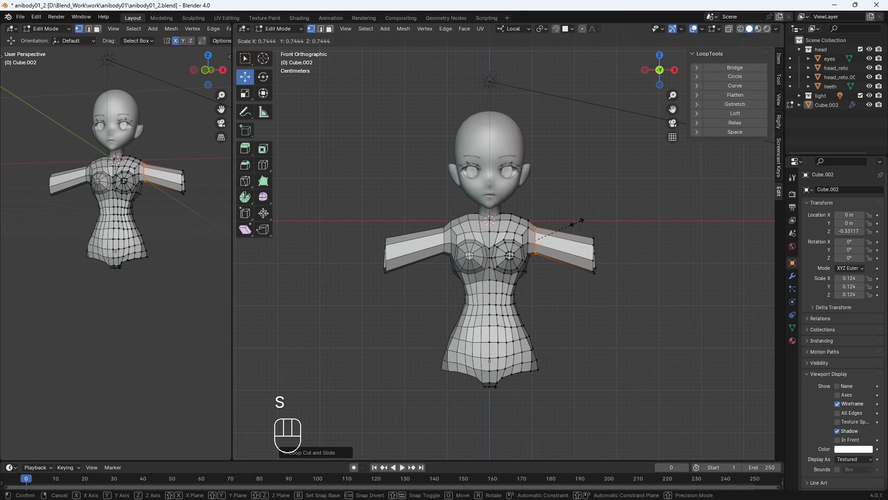
left_click(576, 223)
key("g")
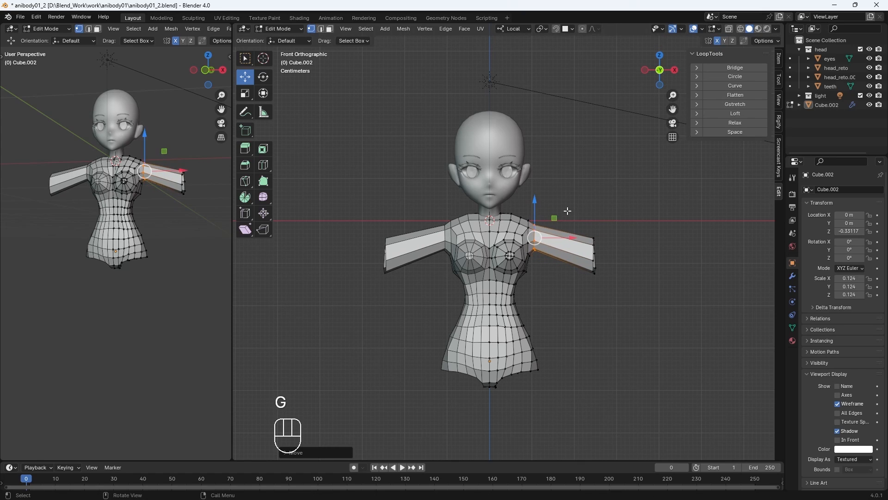
key("r")
left_click(573, 217)
key("g")
left_click(569, 218)
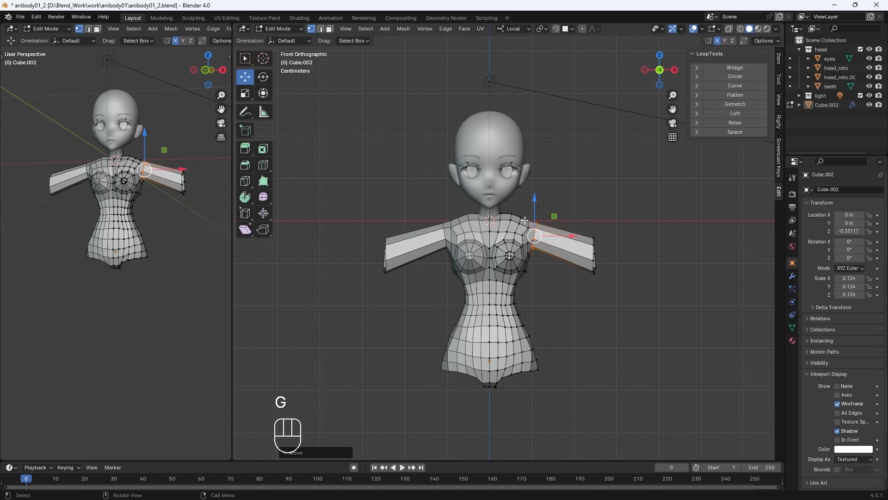
Step: Move the vertices along the top of the shoulder individually to round the slope from the neck into the arm
left_click(528, 220)
key("g")
left_click(528, 218)
left_click(519, 217)
key("g")
left_click(513, 216)
key("g")
left_click(512, 215)
Step: Scale down the open edge loop at the arm's end, then reposition and rotate it to taper the arm
left_click(595, 257, "alt")
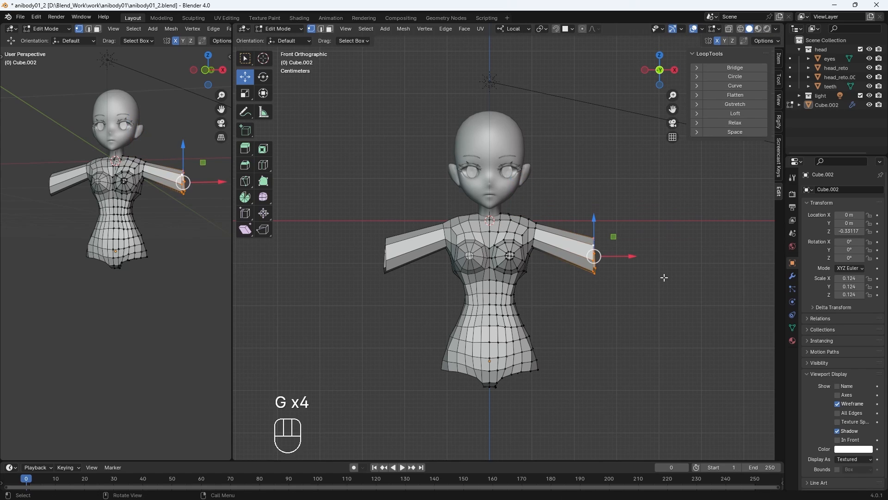
key("s")
left_click(631, 272)
key("g")
key("r")
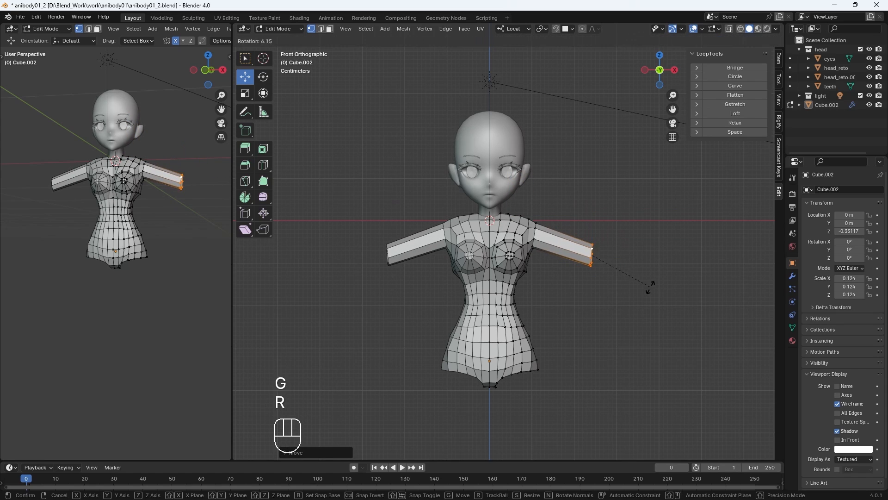
left_click(636, 308)
Step: Extrude the leg opening's edge loop straight down to form the upper leg, then deselect it in front view
left_click(562, 382)
middle_click_drag(543, 421, 503, 311, "shift")
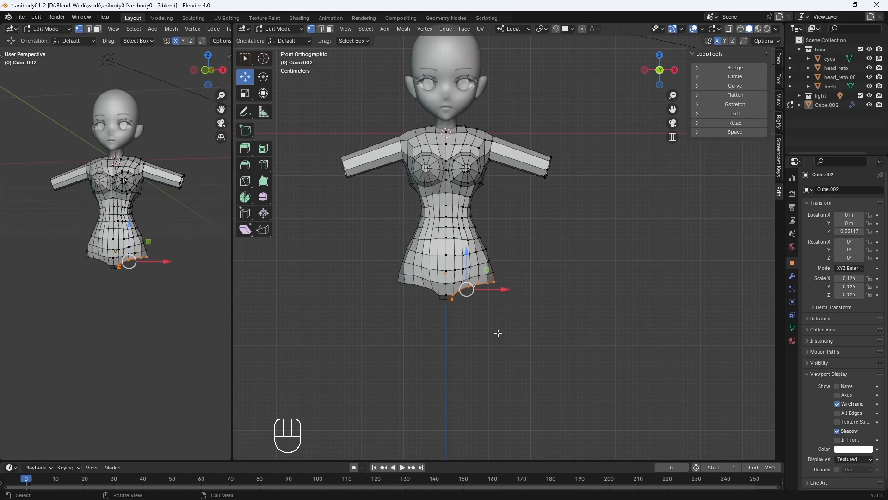
key("e")
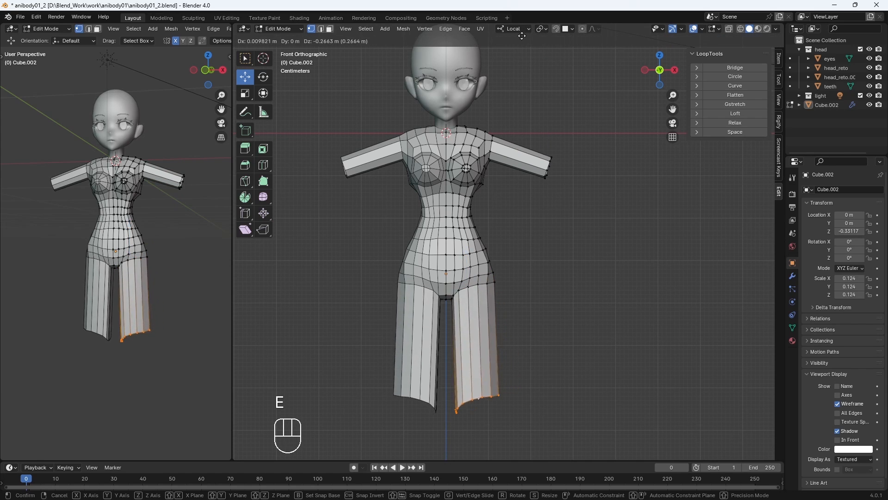
left_click(642, 172)
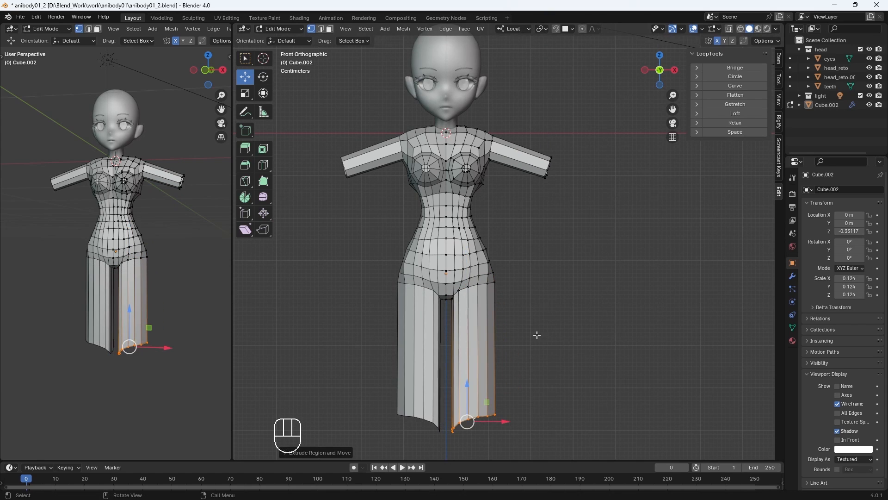
scroll(531, 340, "down", 3)
left_click(740, 124)
middle_click_drag(581, 341, 542, 423)
scroll(461, 424, "up", 4)
key("KP_1")
left_click(504, 402)
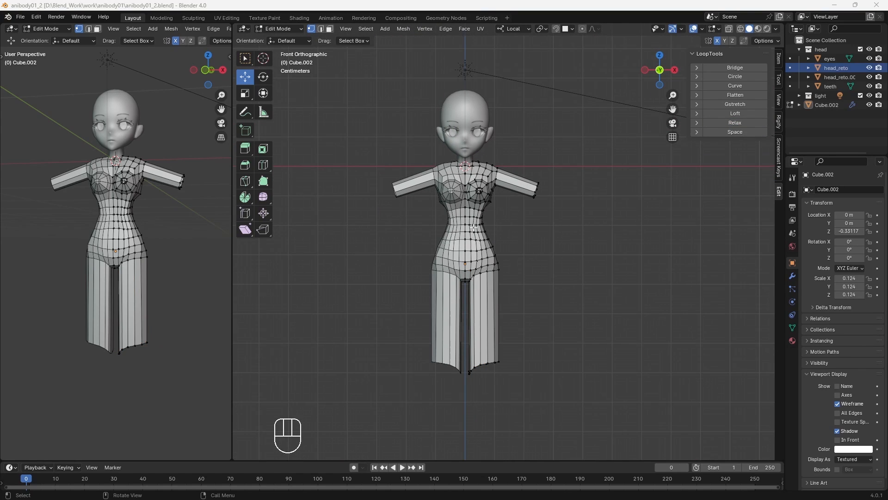
Step: Switch the body to Sculpt Mode and use the Grab brush to adjust the area below the breasts and the waist
middle_click_drag(474, 227, 550, 291)
key("KP_Add")
key("KP_Add")
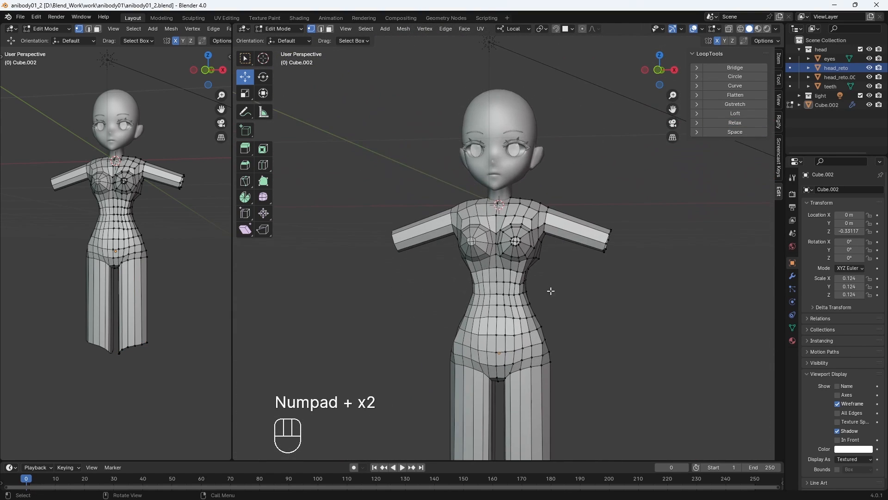
key("Tab")
left_click(275, 29)
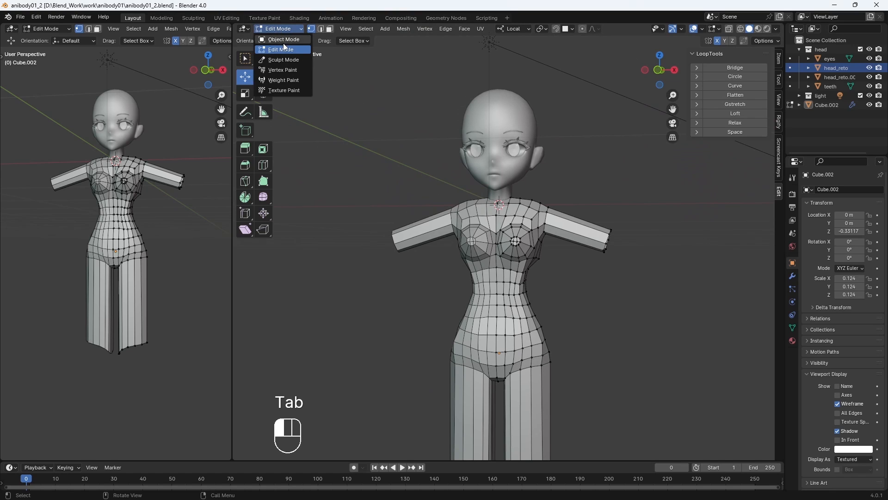
left_click(283, 59)
middle_click_drag(333, 112, 506, 254)
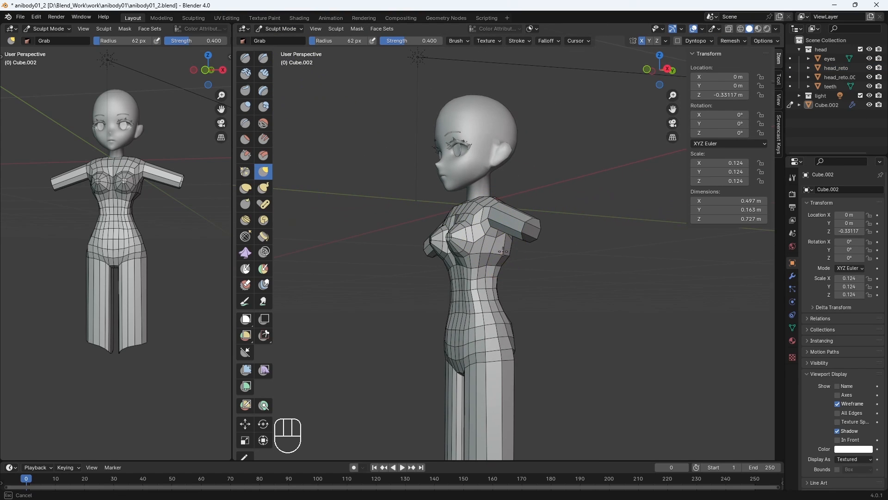
left_click_drag(458, 255, 454, 256)
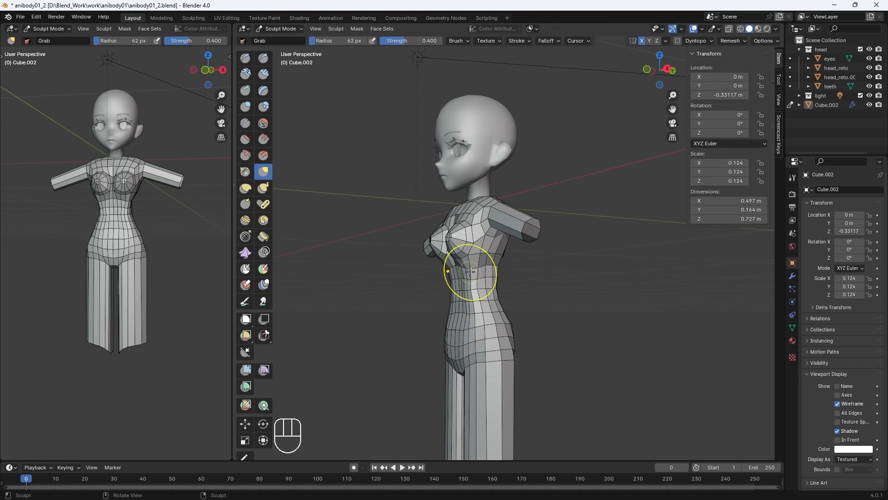
left_click_drag(450, 303, 456, 301)
Step: Resize the Grab brush and, from the side, pull the buttocks backward and the front of the upper thigh slightly forward
middle_click_drag(458, 298, 512, 333)
key("bracketright")
key("bracketright")
key("bracketright")
key("bracketright")
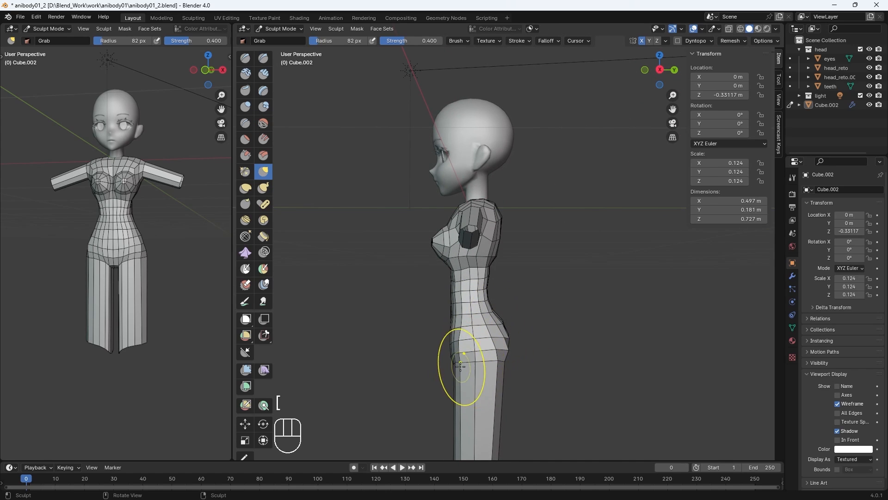
key("bracketleft")
key("bracketleft")
key("bracketleft")
left_click_drag(457, 366, 451, 366)
mouse_move(451, 365)
middle_mouse_down()
mouse_move(502, 368)
mouse_move(445, 360)
middle_mouse_up()
Step: Reshape the curve of the lower back above the buttocks with the Grab brush
key("bracketleft")
key("bracketright")
key("bracketright")
key("bracketright")
middle_click_drag(481, 320, 500, 296)
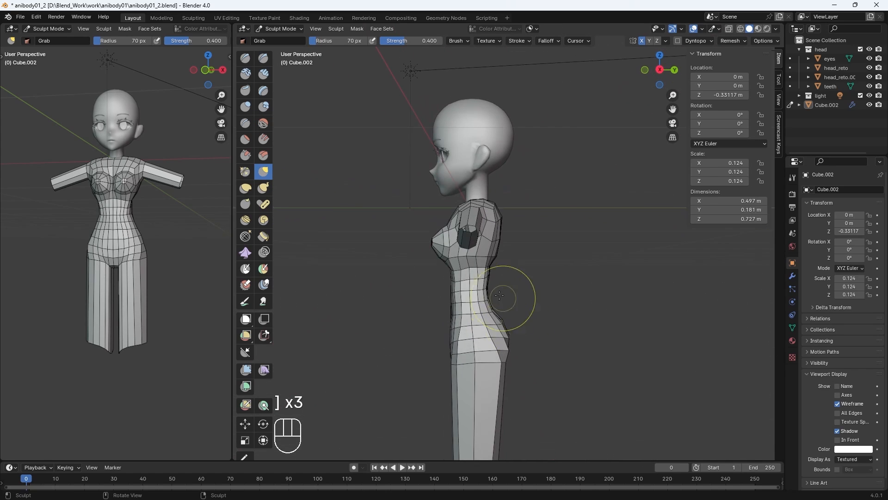
key("bracketleft")
left_click_drag(500, 295, 500, 305)
Step: Set the Grab brush radius to about 45 px and refine the back contour behind and below the armpit
key("bracketleft")
middle_click_drag(501, 240, 485, 242)
left_click_drag(485, 243, 478, 249)
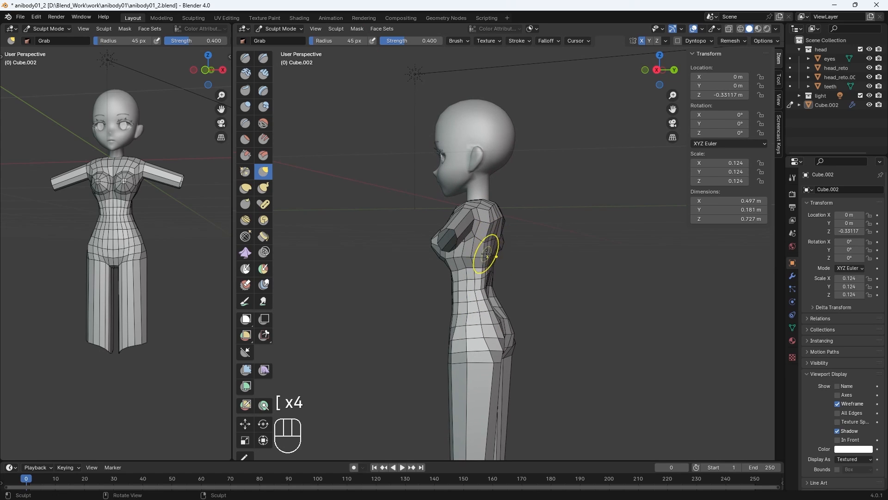
middle_click_drag(487, 253, 497, 240)
left_click_drag(492, 267, 490, 266)
mouse_move(491, 266)
middle_mouse_down()
mouse_move(468, 259)
mouse_move(514, 278)
middle_mouse_up()
Step: In front view, shape the torso's sides and the shoulder line with the Grab brush, then return to Edit Mode
key("KP_1")
key("bracketright")
key("bracketright")
key("bracketright")
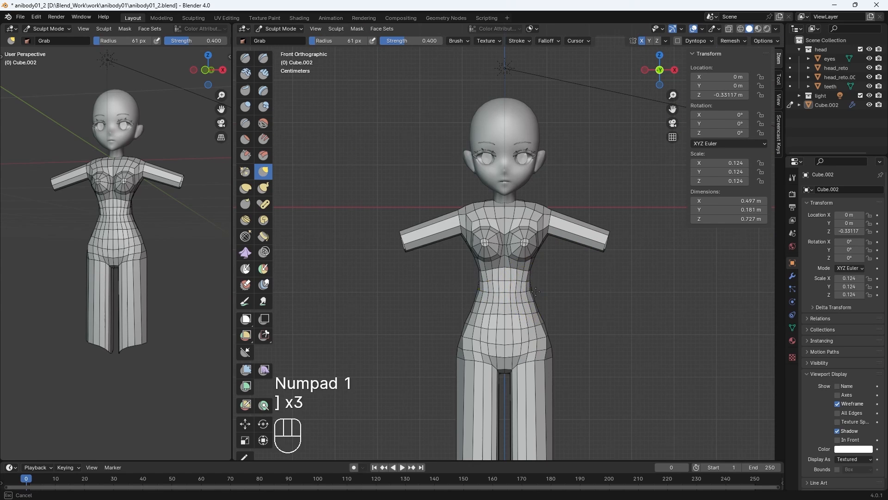
key("bracketleft")
key("bracketleft")
left_click_drag(538, 247, 543, 209)
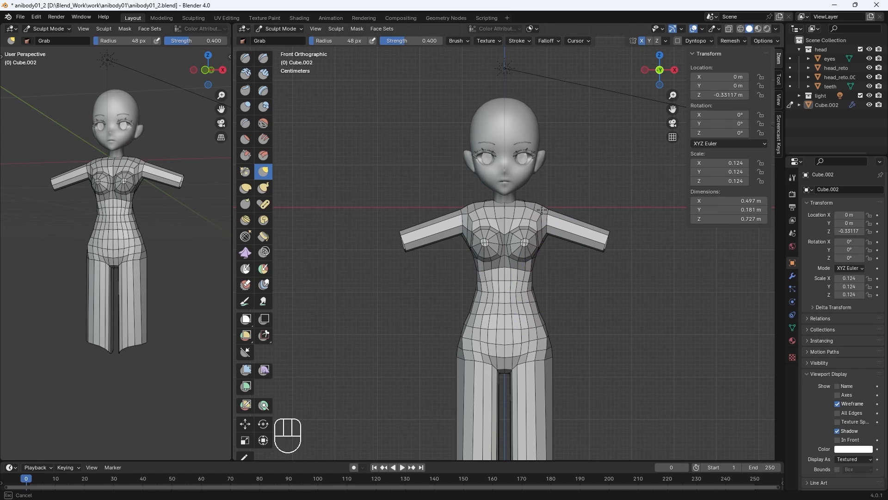
mouse_move(526, 207)
middle_mouse_down()
mouse_move(512, 237)
mouse_move(464, 229)
mouse_move(460, 254)
mouse_move(518, 235)
mouse_move(468, 242)
mouse_move(462, 258)
mouse_move(537, 250)
mouse_move(555, 314)
middle_mouse_up()
key("bracketright")
key("bracketright")
key("bracketleft")
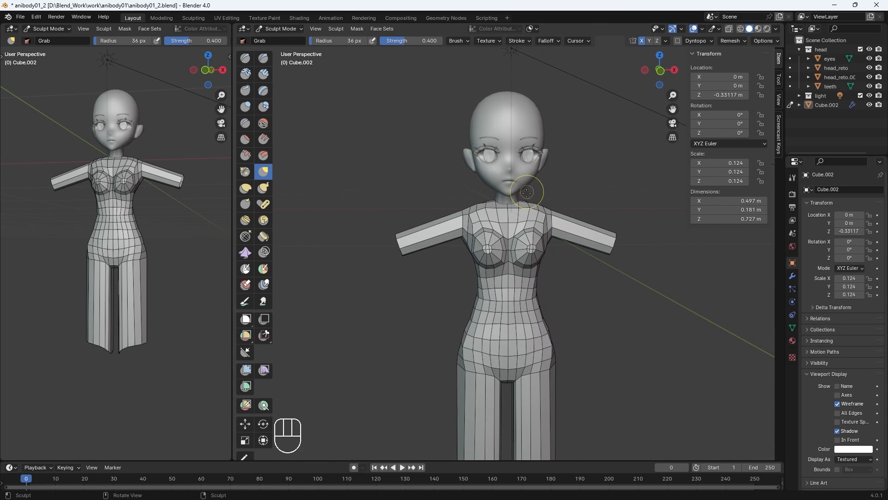
key("Tab")
key("ctrl+r")
left_click(524, 233)
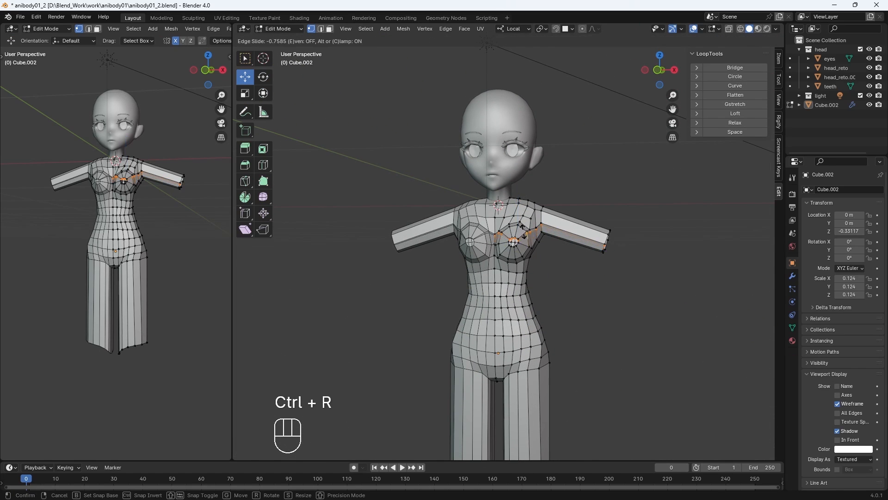
left_click(523, 232)
key("ctrl+z")
key("ctrl+z")
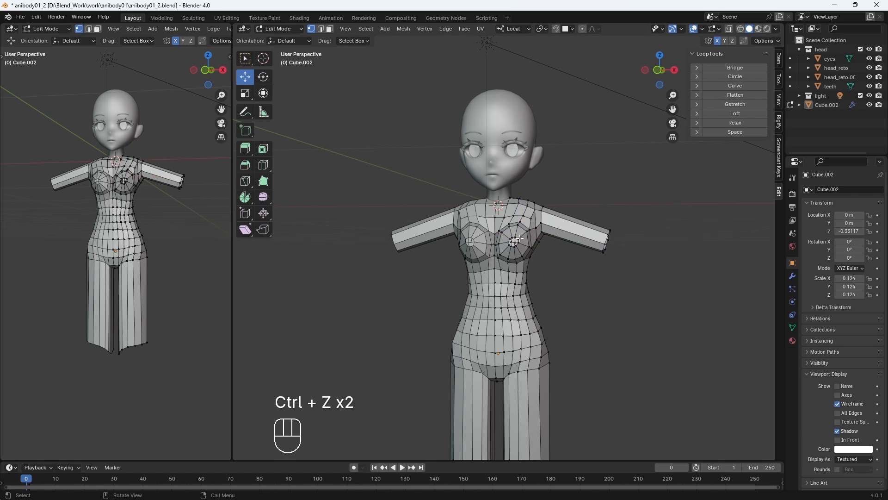
Step: Add a circular loop cut around the breast between its tip and outer rim, then move the breast's tip forward along Y
key("KP_Add")
key("KP_Add")
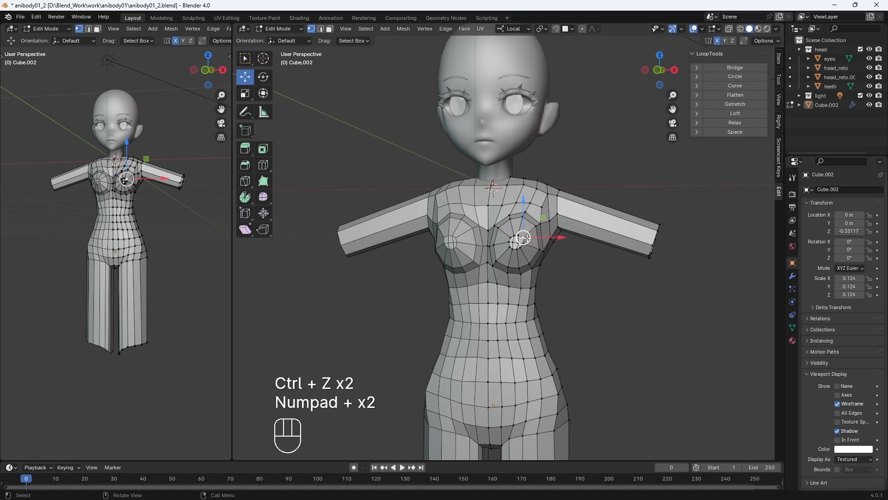
key("ctrl+r")
left_click(528, 235)
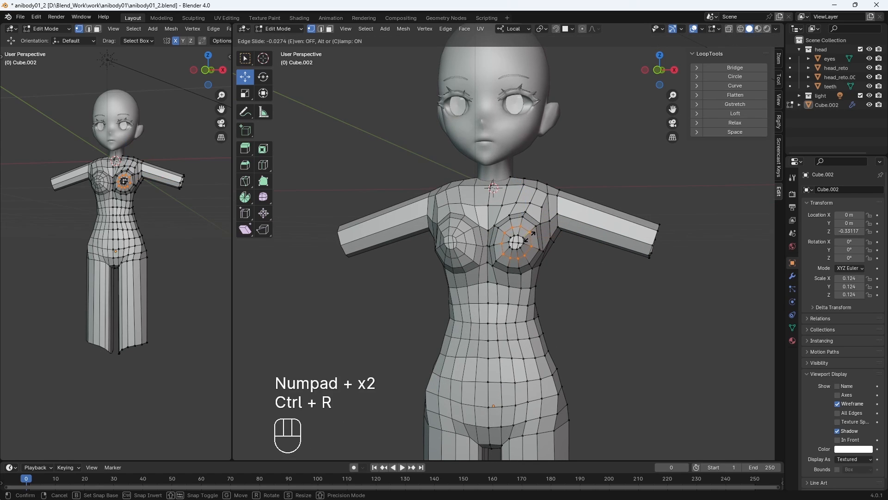
left_click(460, 241)
middle_click_drag(461, 241, 440, 247)
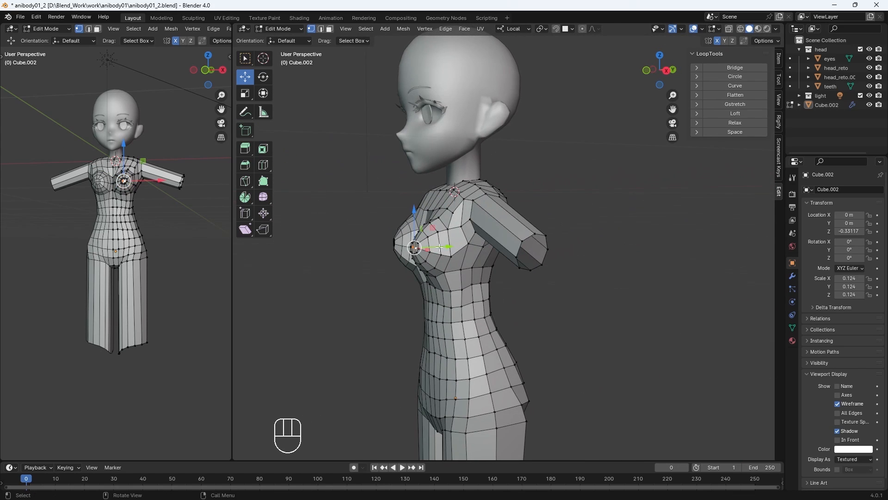
left_click_drag(439, 247, 437, 247)
middle_click_drag(437, 248, 581, 257)
left_click(581, 258)
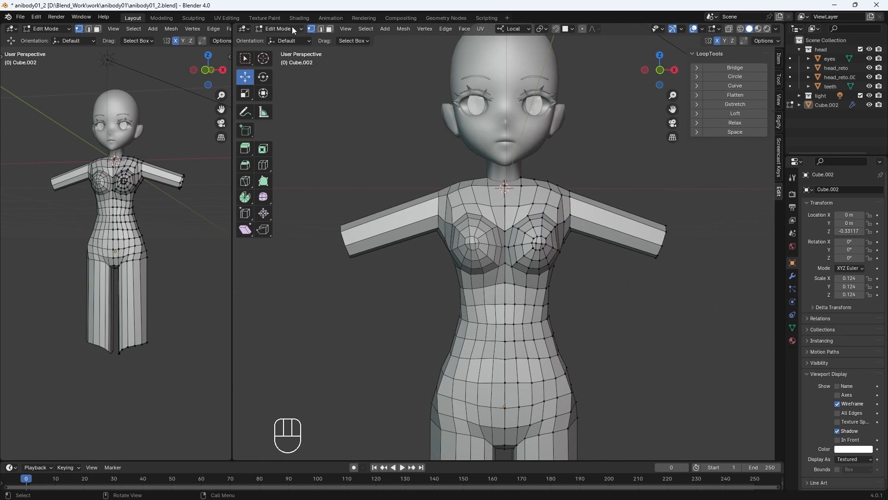
Step: Switch back to Sculpt Mode, enlarge the Grab brush to 58 px and reshape the breasts around the tip and underside
key("ctrl+Tab")
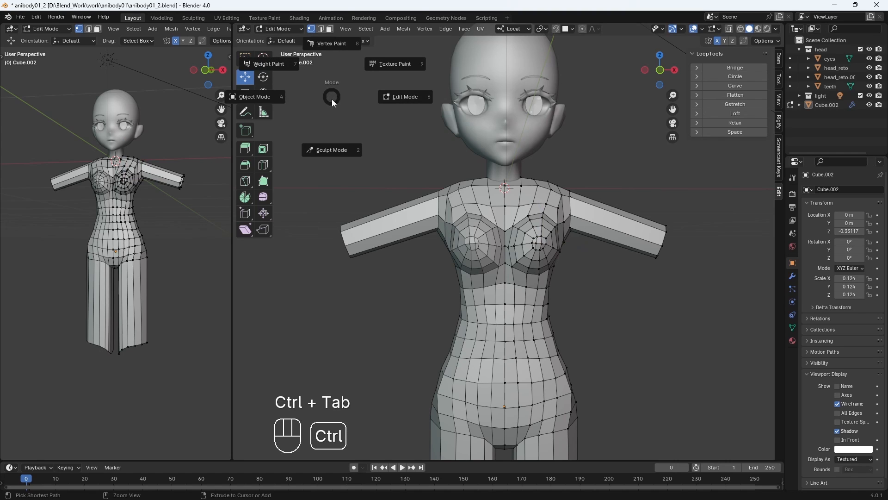
left_click(345, 150)
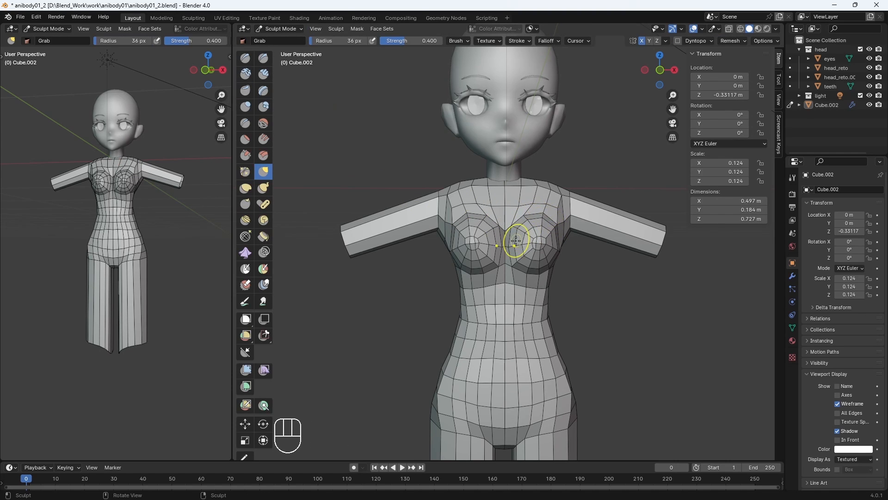
middle_click_drag(540, 221, 534, 355)
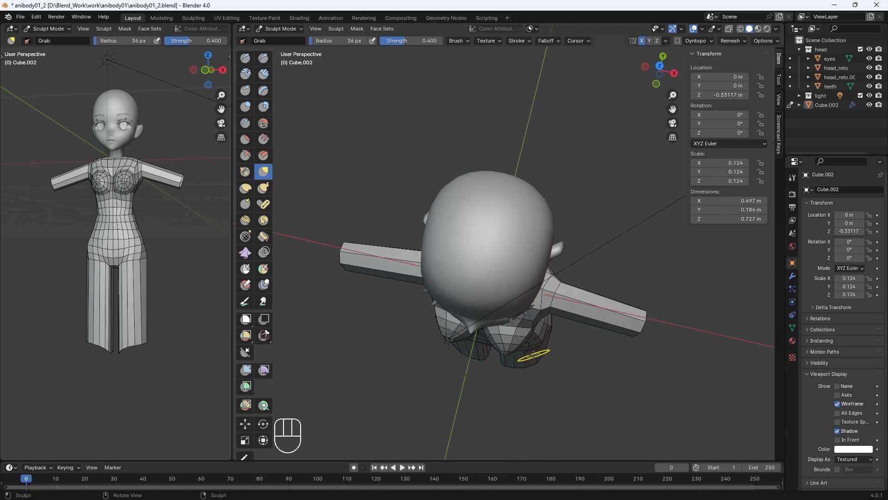
middle_click_drag(524, 323, 511, 329)
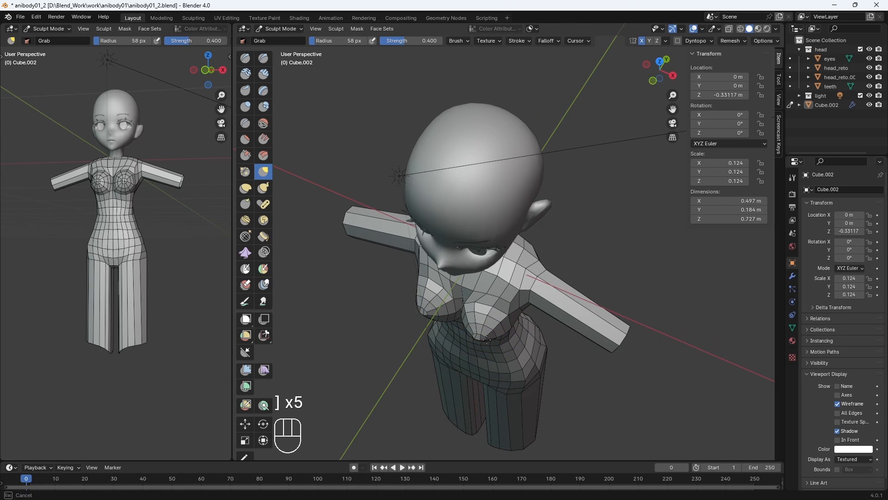
middle_click_drag(505, 326, 505, 278)
left_click_drag(491, 296, 485, 308)
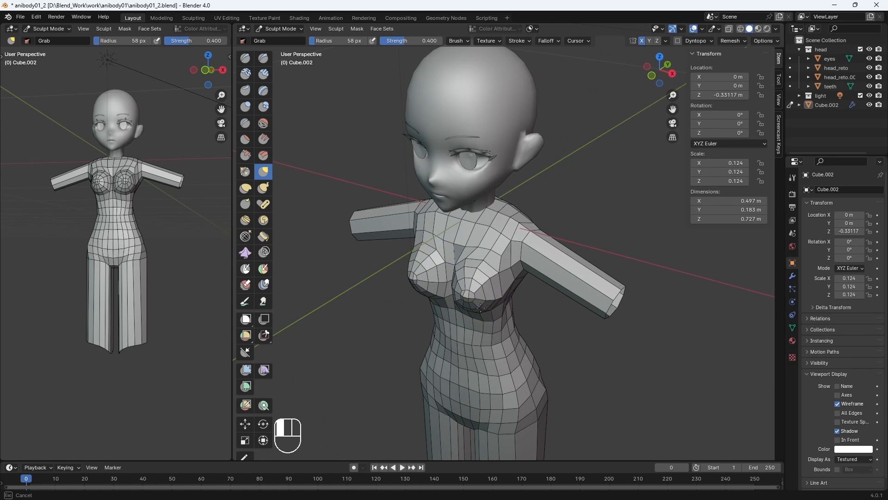
mouse_move(481, 308)
middle_mouse_down()
mouse_move(536, 142)
mouse_move(465, 228)
mouse_move(430, 237)
mouse_move(409, 265)
middle_mouse_up()
Step: Resize the Grab brush to 45–49 px and refine the side profile of the chest and the upper back
key("bracketleft")
key("bracketleft")
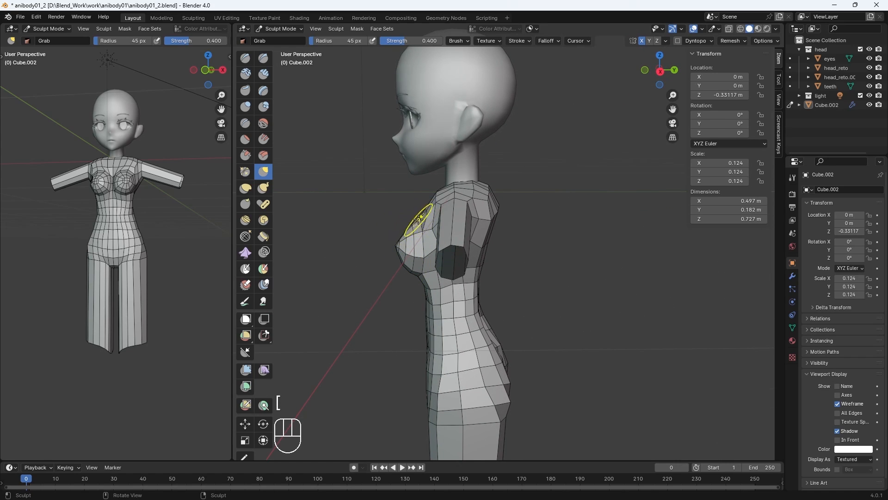
mouse_move(418, 217)
middle_mouse_down()
mouse_move(411, 234)
mouse_move(509, 199)
mouse_move(492, 257)
mouse_move(433, 234)
mouse_move(473, 230)
mouse_move(495, 164)
mouse_move(526, 168)
mouse_move(494, 284)
middle_mouse_up()
key("[")
key("[")
mouse_move(505, 327)
middle_mouse_down()
mouse_move(428, 250)
mouse_move(466, 228)
mouse_move(566, 211)
mouse_move(532, 198)
mouse_move(462, 203)
mouse_move(490, 236)
mouse_move(484, 223)
mouse_move(495, 199)
mouse_move(518, 209)
middle_mouse_up()
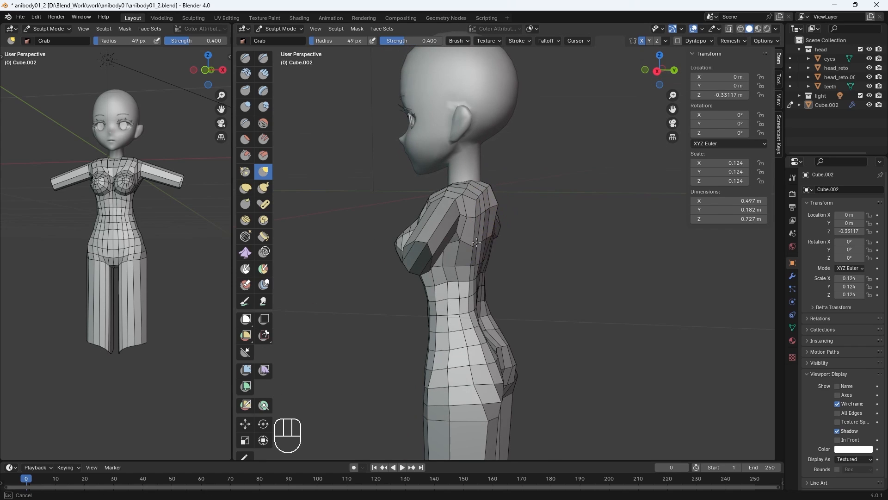
middle_click_drag(500, 249, 506, 199)
key("KP_3")
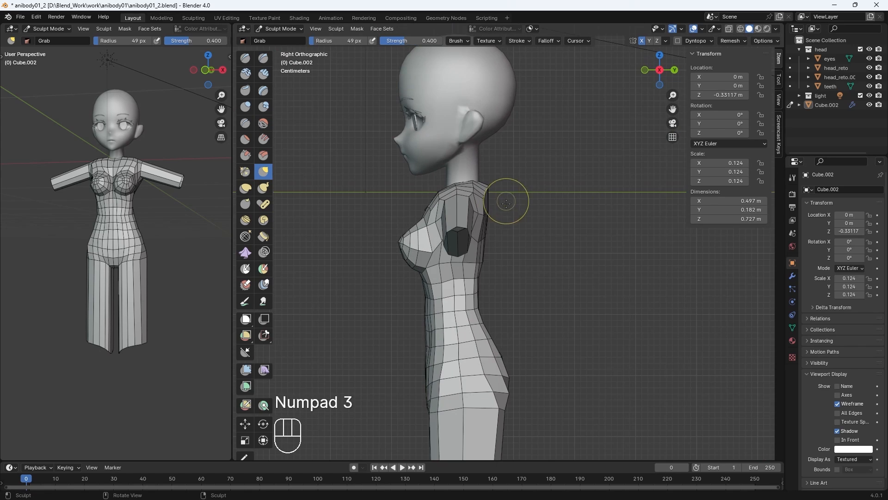
Step: Adjust the body's depth with the Grab brush, checking the torso, hips and legs from the side and from below
key("KP_Subtract")
key("KP_Subtract")
key("KP_Subtract")
key("KP_Add")
key("KP_Add")
middle_click_drag(506, 258, 482, 280)
key("KP_3")
mouse_move(498, 270)
middle_mouse_down()
mouse_move(496, 293)
mouse_move(518, 223)
mouse_move(549, 197)
middle_mouse_up()
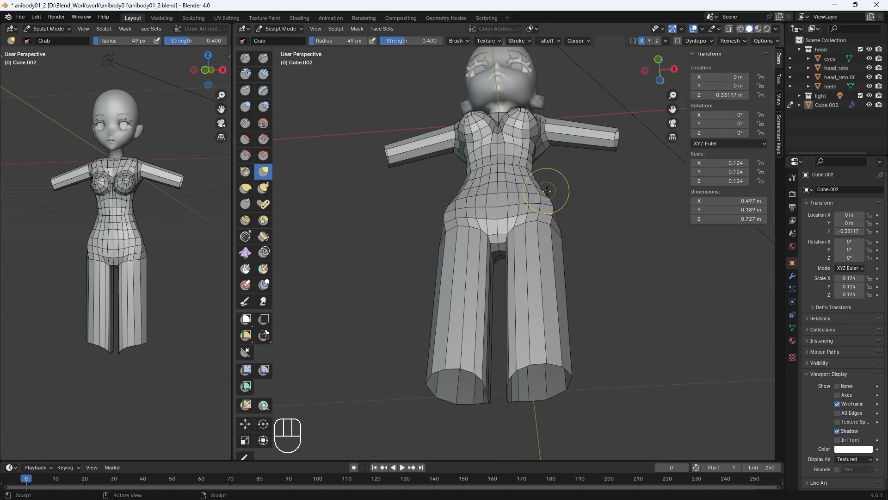
Step: Pull the inner thighs closer together around the crotch with the 49 px Grab brush, working from the front
key("KP_1")
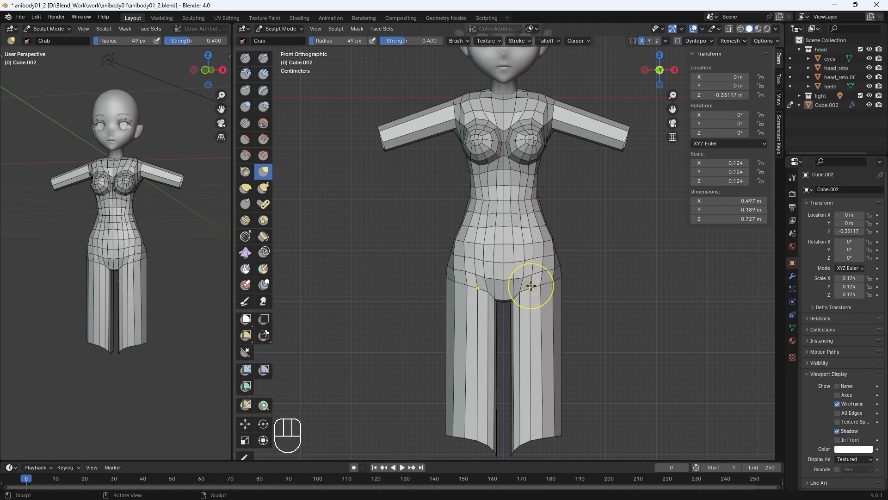
left_click_drag(529, 276, 510, 300)
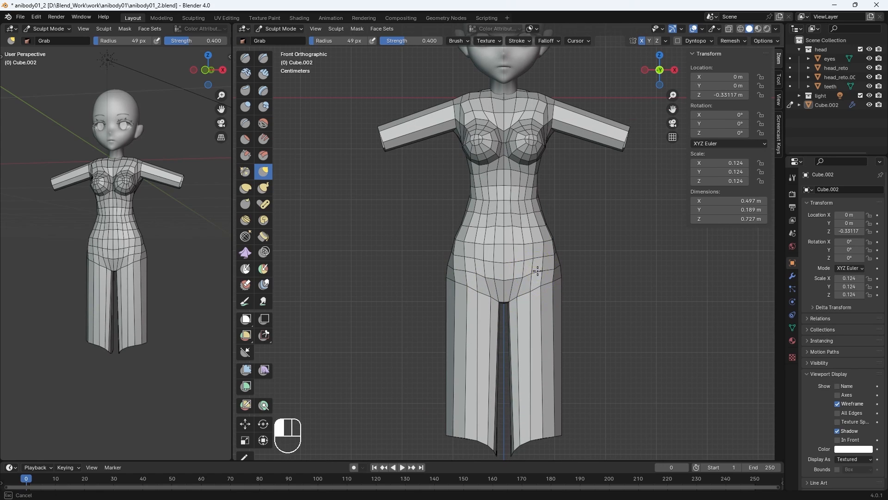
mouse_move(536, 269)
middle_mouse_down()
mouse_move(502, 283)
mouse_move(492, 264)
mouse_move(512, 224)
middle_mouse_up()
Step: Enlarge the Grab brush to 110 px, then 89 px, and widen the hips and adjust the crotch in front view
key("KP_1")
key("bracketright")
key("bracketright")
key("bracketright")
key("bracketright")
key("bracketright")
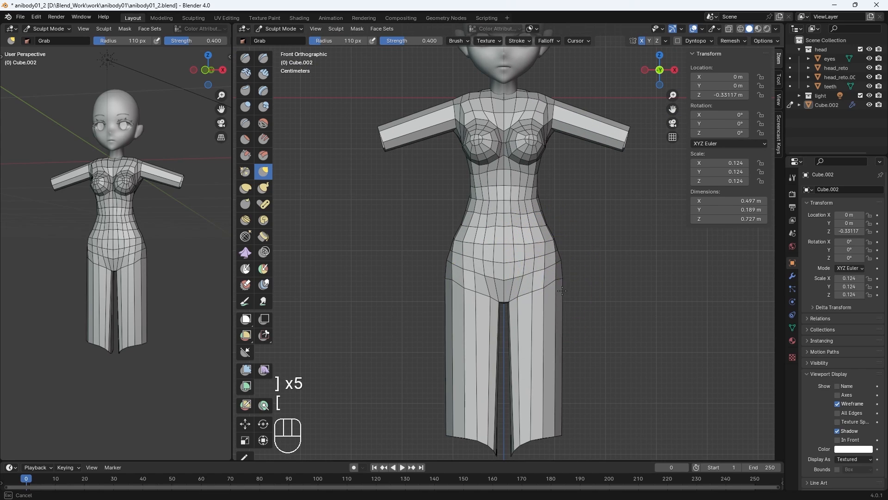
key("bracketleft")
key("KP_Subtract")
key("KP_Subtract")
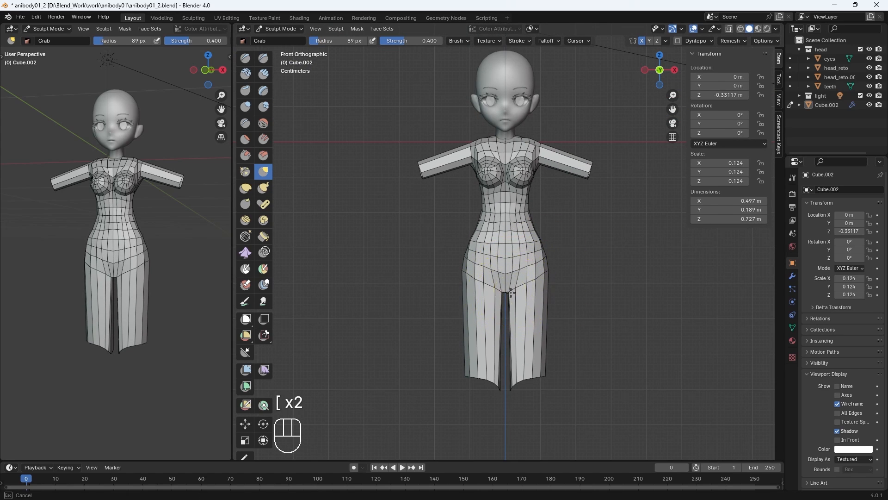
left_click_drag(511, 292, 511, 303)
Step: Push the hip contours further outward with the Grab brush resized up to 97 px, working from angled views
mouse_move(548, 241)
middle_mouse_down()
mouse_move(590, 260)
mouse_move(574, 266)
middle_mouse_up()
left_click_drag(550, 263, 560, 265)
key("bracketleft")
key("bracketleft")
middle_click_drag(575, 258, 563, 227)
left_click_drag(563, 232, 568, 231)
key("bracketright")
key("bracketright")
key("bracketright")
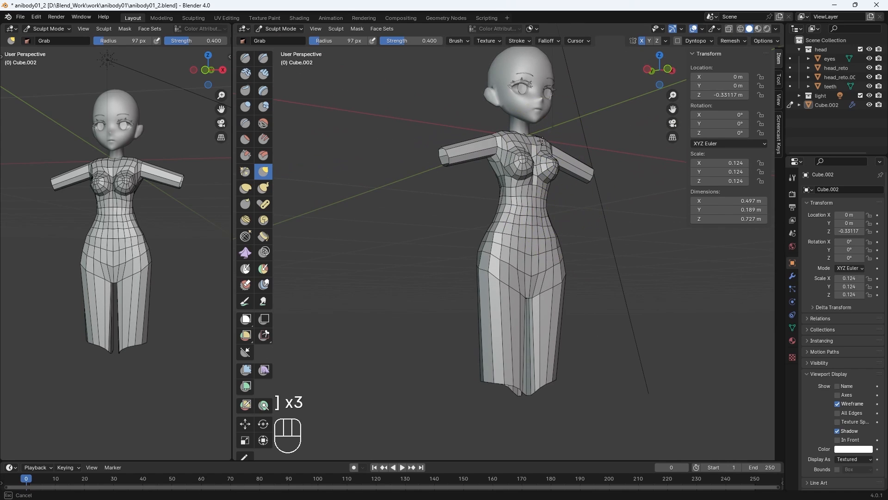
middle_click_drag(576, 222, 534, 217)
left_click_drag(528, 216, 533, 216)
Step: Reshape the side profile of the hips and legs with a 178 px Grab brush, then a 116 px one
mouse_move(546, 231)
middle_mouse_down()
mouse_move(612, 219)
mouse_move(468, 270)
middle_mouse_up()
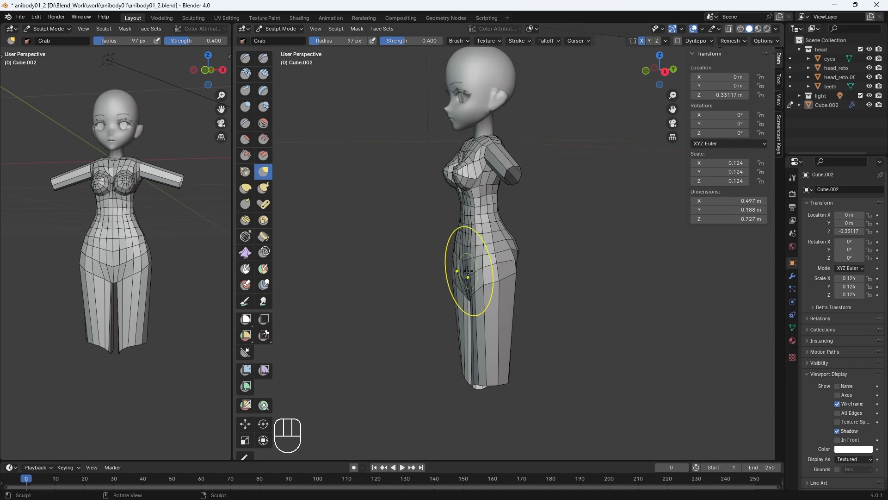
key("bracketright")
key("bracketright")
key("bracketright")
key("bracketright")
key("bracketright")
key("bracketright")
key("KP_3")
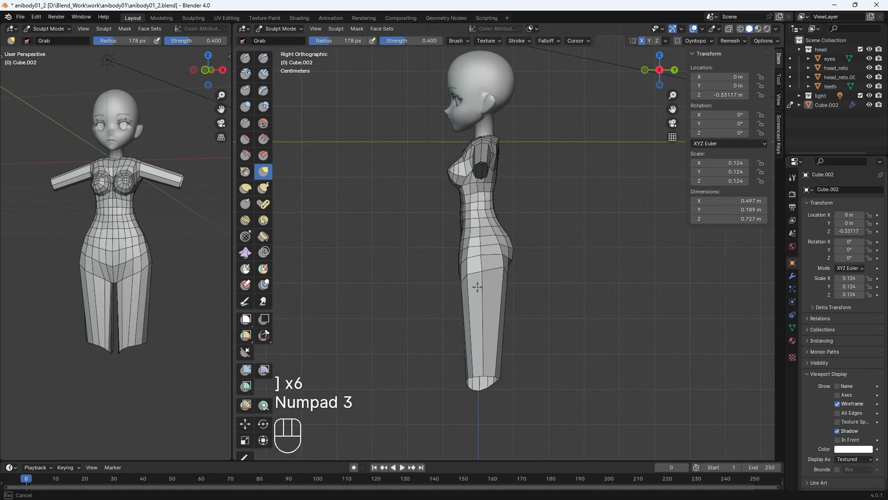
key("bracketleft")
key("bracketleft")
key("bracketleft")
key("bracketleft")
middle_click_drag(466, 231, 532, 233)
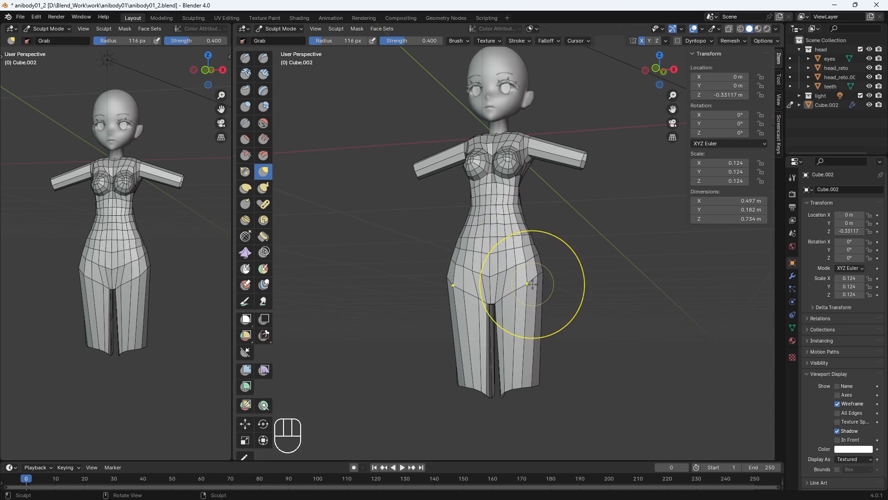
Step: Undo the last stroke and refine the breasts and waist from the front with the Grab brush at 63 px, then 43 px
key("KP_Subtract")
key("KP_Subtract")
key("ctrl+z")
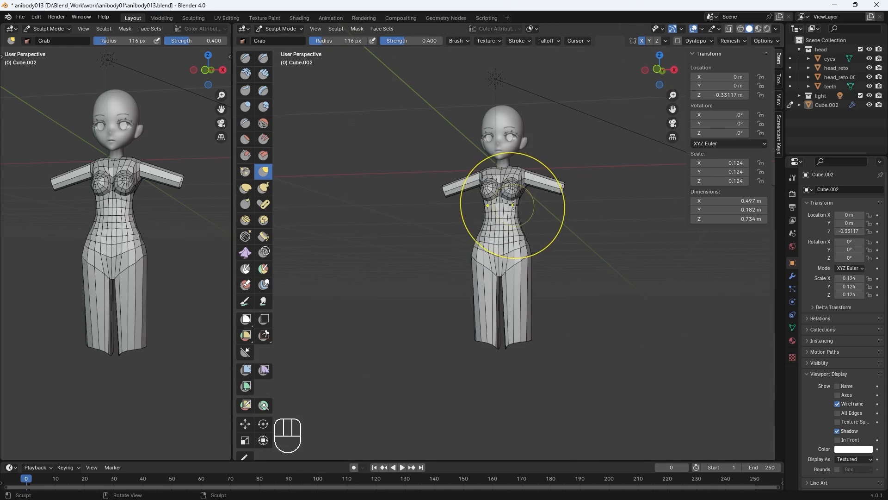
key("KP_Add")
key("KP_Add")
middle_click_drag(496, 199, 543, 289, "shift")
key("KP_1")
key("bracketright")
key("bracketright")
key("bracketright")
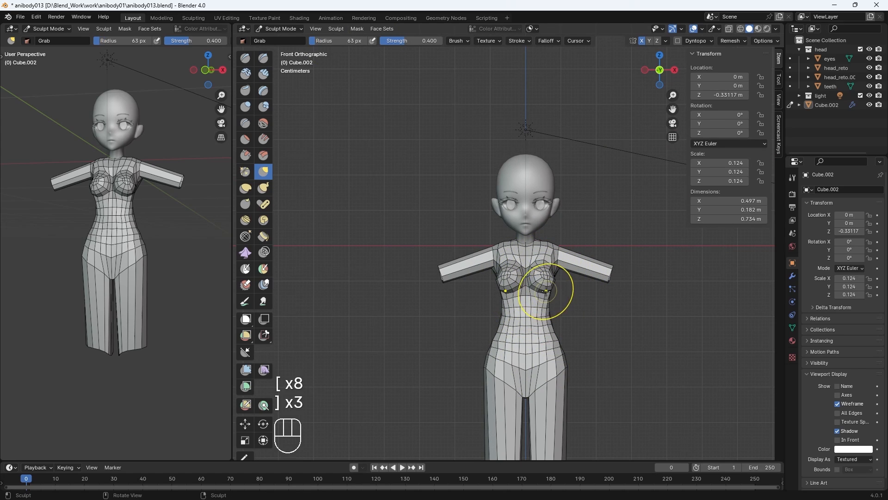
key("bracketleft")
key("bracketleft")
key("bracketleft")
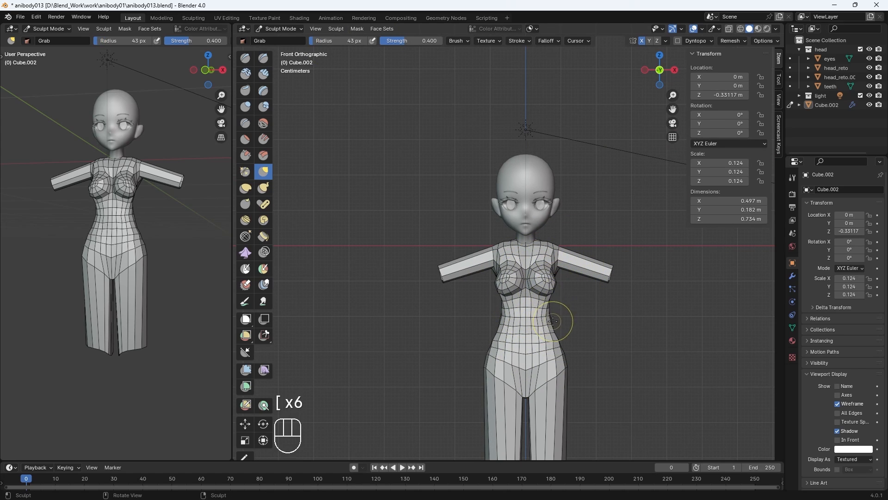
Step: Refine the breasts and upper chest from angled views, reducing the Grab brush to 30 px
key("bracketright")
key("bracketright")
mouse_move(549, 312)
middle_mouse_down()
mouse_move(471, 300)
mouse_move(492, 268)
mouse_move(554, 282)
middle_mouse_up()
key("bracketleft")
key("bracketleft")
key("bracketleft")
key("bracketleft")
key("bracketright")
key("bracketright")
key("bracketleft")
key("bracketleft")
key("bracketleft")
key("bracketleft")
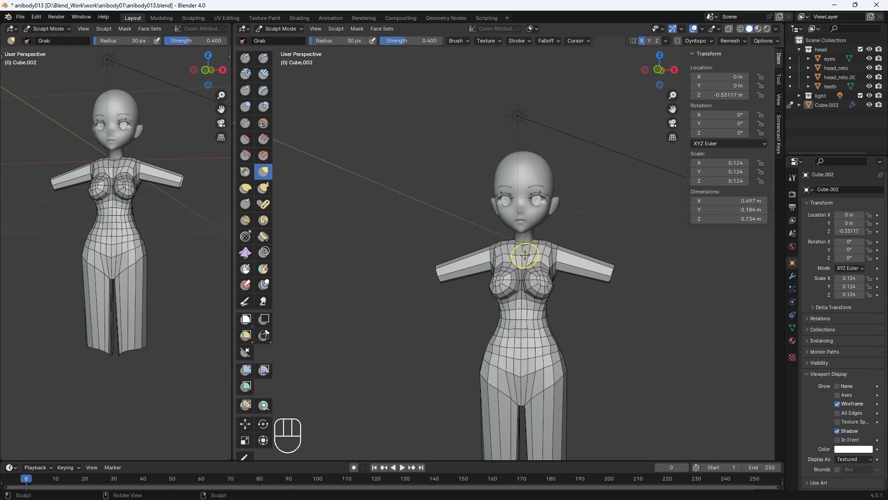
Step: Adjust the side profile of the waist and lower back with the Grab brush resized around 53 px
key("KP_3")
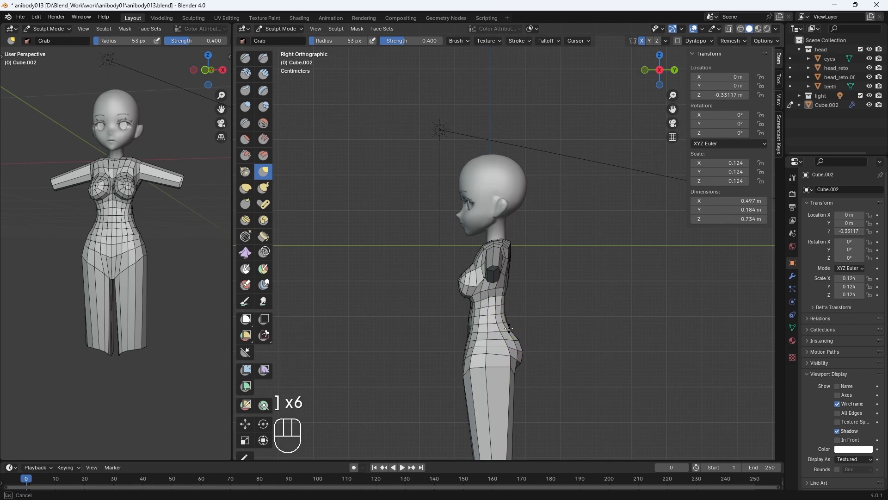
key("bracketleft")
key("bracketleft")
mouse_move(509, 329)
middle_mouse_down()
mouse_move(506, 319)
mouse_move(634, 334)
mouse_move(575, 357)
mouse_move(567, 249)
mouse_move(472, 259)
mouse_move(469, 350)
middle_mouse_up()
key("bracketright")
key("bracketright")
key("bracketright")
key("bracketright")
key("bracketleft")
key("bracketleft")
key("bracketleft")
key("bracketleft")
key("bracketleft")
Step: Reshape the buttocks from the side with the Grab brush at 101 px, then 81 px, and compare from the front
key("bracketright")
key("bracketright")
key("bracketright")
key("bracketright")
key("bracketright")
key("bracketright")
key("bracketright")
key("bracketright")
key("bracketright")
key("bracketright")
left_click_drag(520, 347, 513, 351)
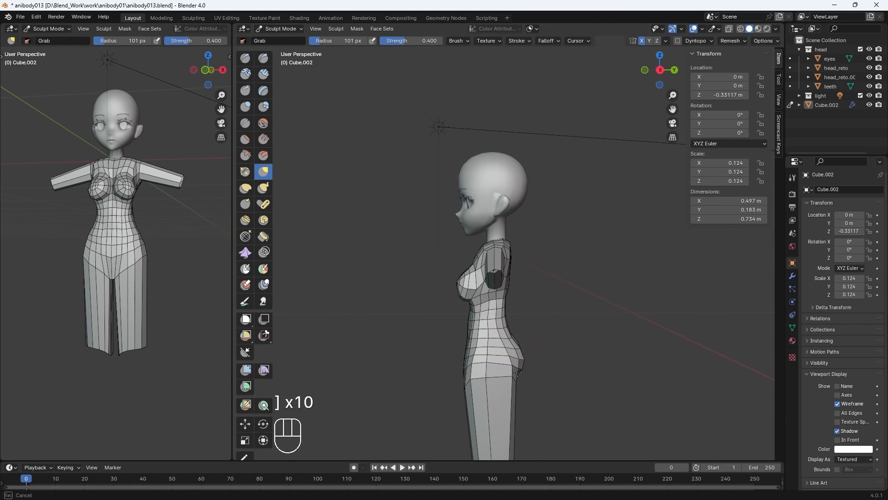
key("bracketleft")
key("bracketleft")
mouse_move(514, 352)
middle_mouse_down()
mouse_move(506, 367)
mouse_move(478, 357)
mouse_move(500, 351)
mouse_move(486, 268)
middle_mouse_up()
key("KP_1")
key("KP_1")
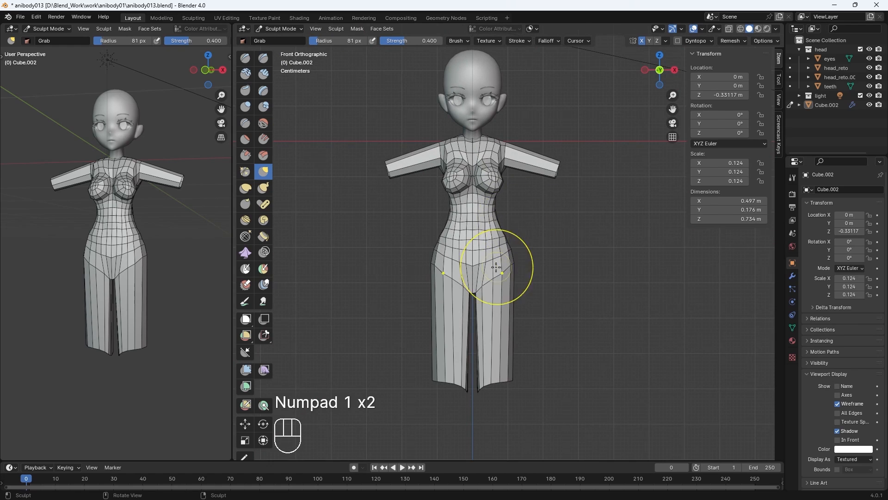
Step: Reduce the Grab brush to 36 px, curve the edge lines across the lower belly and groin, and save the file
key("p")
key("p")
key("p")
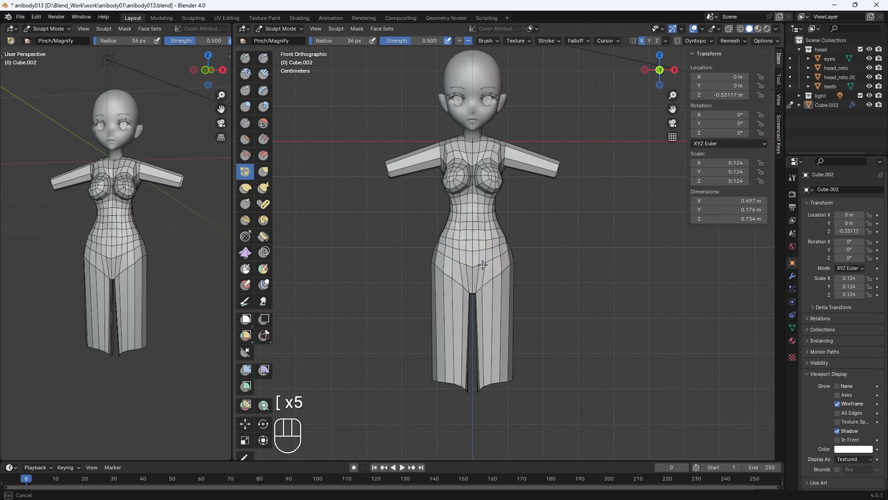
key("g")
mouse_move(478, 269)
left_mouse_down()
mouse_move(471, 227)
mouse_move(500, 214)
mouse_move(499, 234)
left_mouse_up()
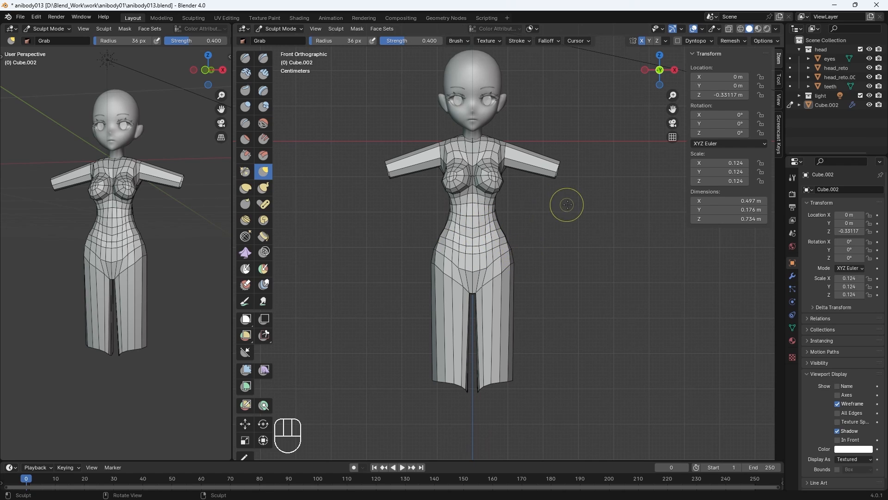
key("ctrl+s")
Step: Switch the body from Sculpt Mode to Edit Mode, even out the leg's bottom edge loop with LoopTools and shift it slightly along X
mouse_move(567, 204)
middle_mouse_down()
mouse_move(472, 203)
mouse_move(544, 202)
middle_mouse_up()
left_click(281, 29)
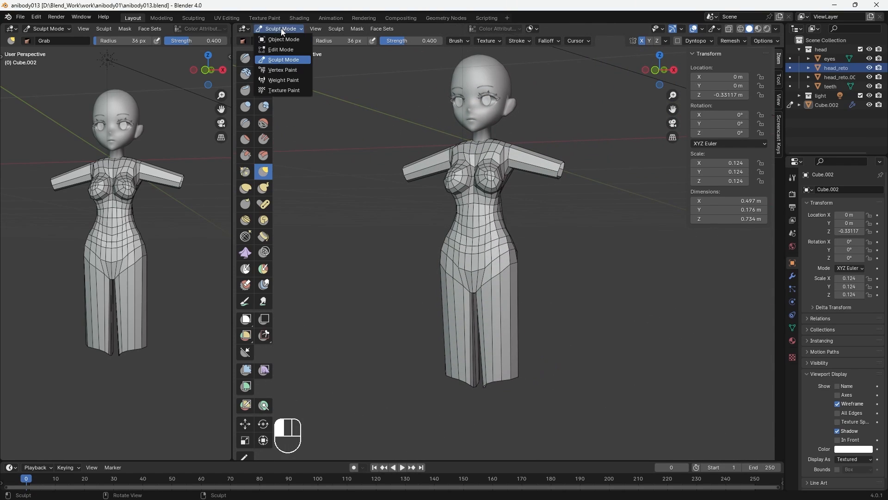
left_click(284, 39)
key("Tab")
middle_click_drag(564, 246, 762, 208)
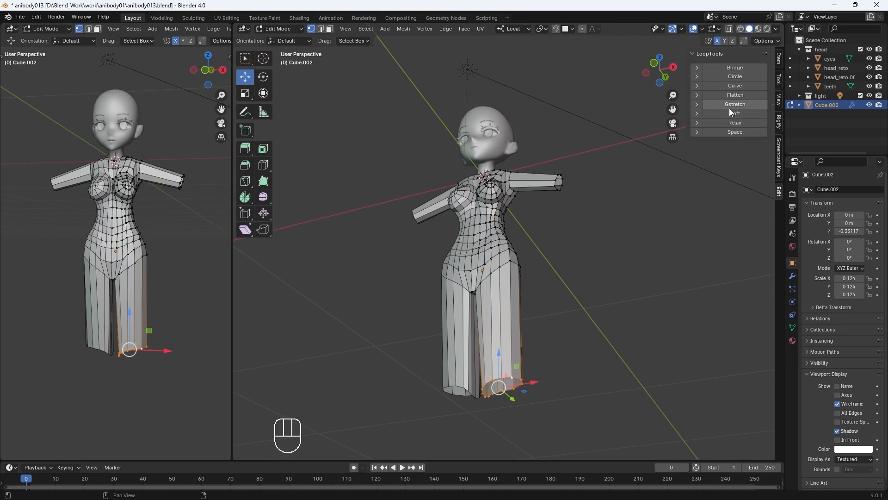
left_click(730, 83)
middle_click_drag(594, 318, 556, 355)
left_click_drag(527, 385, 531, 385)
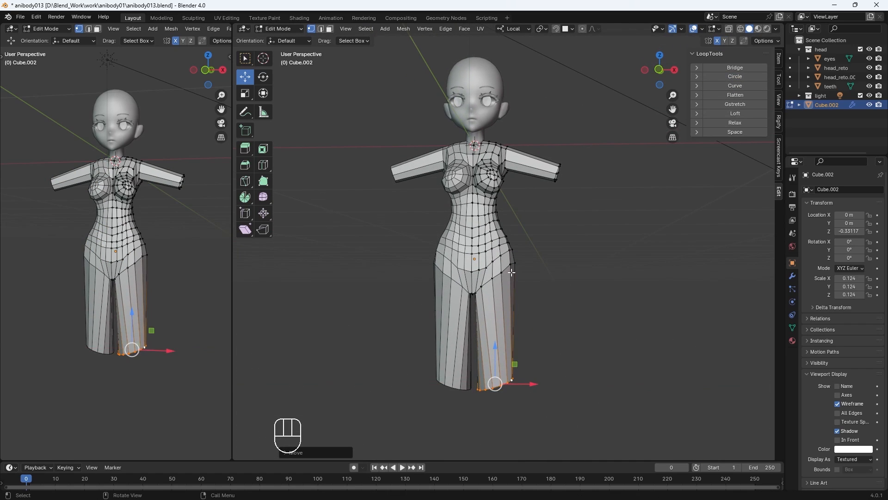
Step: Relax the edge loop at the top of the thigh with LoopTools and move it slightly along Z
left_click(511, 273, "alt")
left_click(730, 124)
left_click_drag(495, 236, 496, 233)
Step: Extrude the arm's open end loop outward and down about 0.2 m to form the forearm
left_click(557, 175, "alt")
key("KP_1")
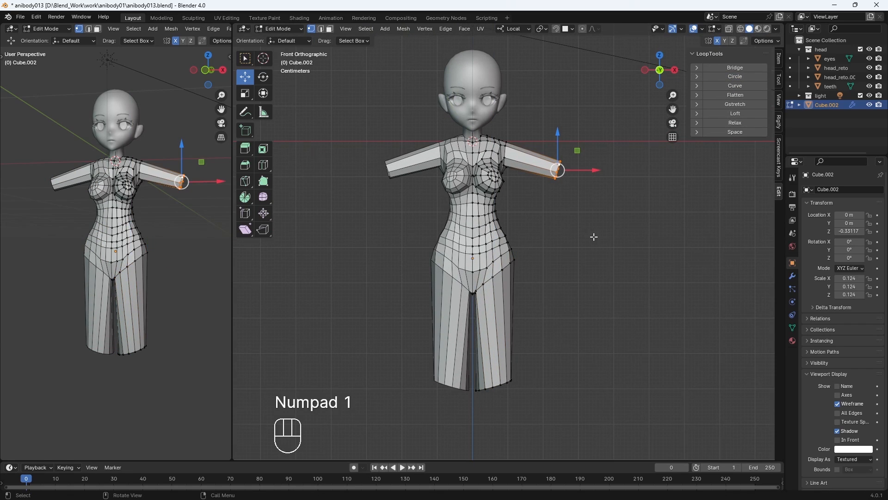
scroll(577, 237, "down", 1)
key("e")
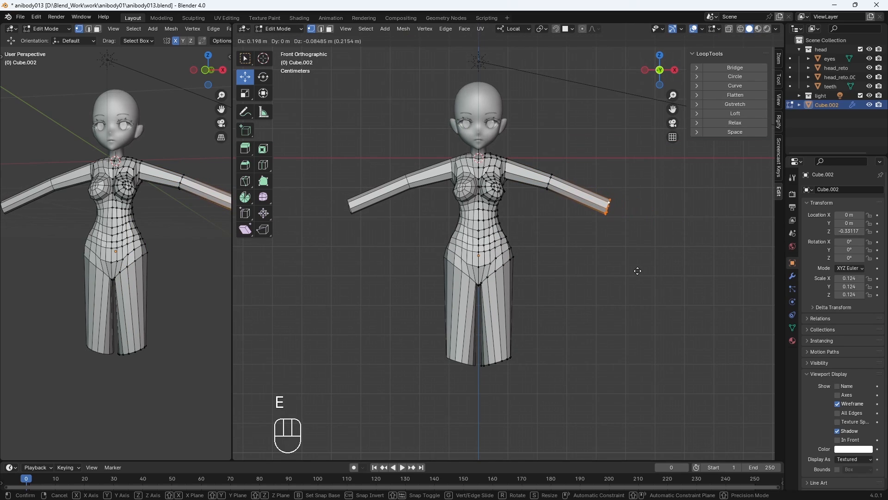
left_click(633, 268)
Step: Scale down the wrist loop and move it to align the forearm with the upper arm
key("s")
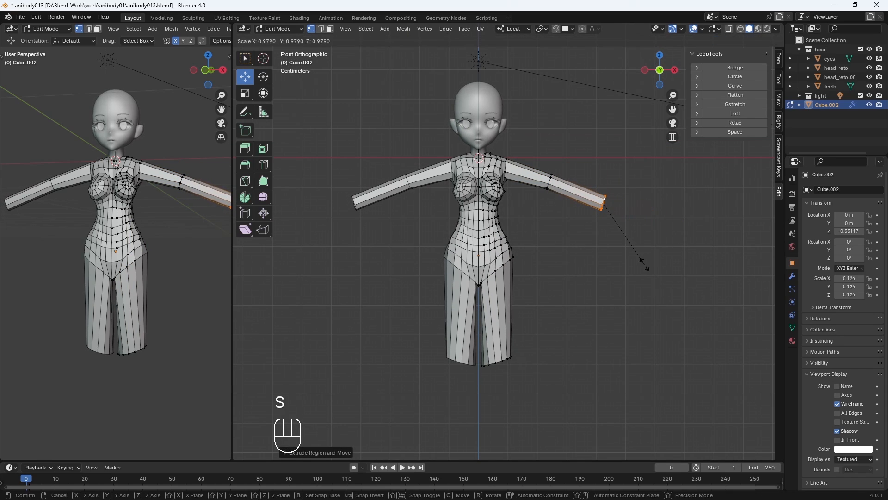
left_click(639, 263)
key("g")
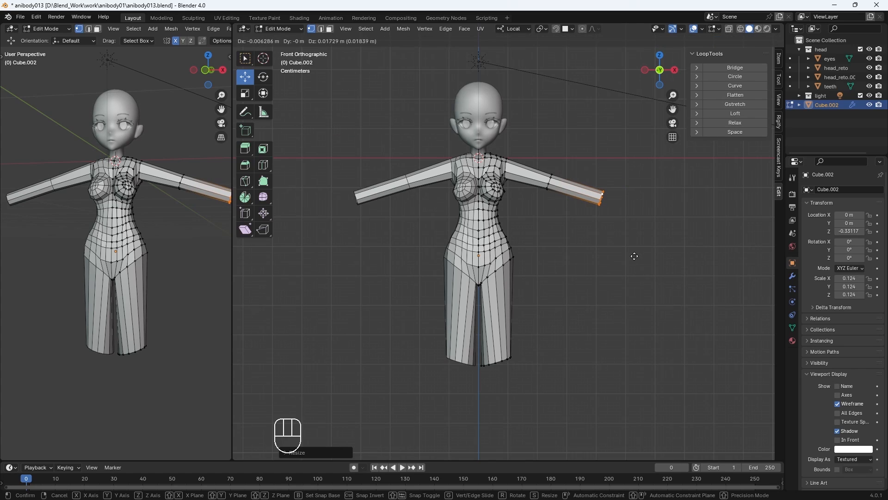
left_click(631, 260)
key("g")
left_click(632, 260)
Step: Rotate the leg's bottom edge loop level and move it up along Z to knee height
left_click(500, 355, "alt")
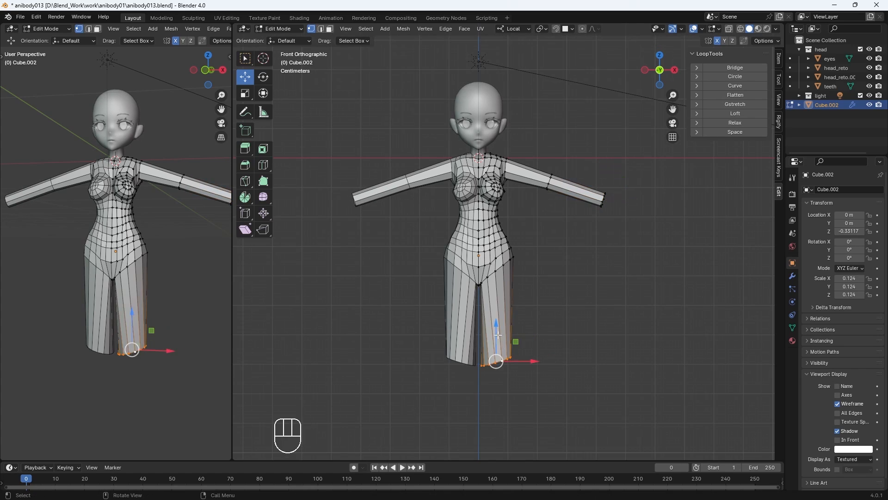
key("r")
left_click(532, 353)
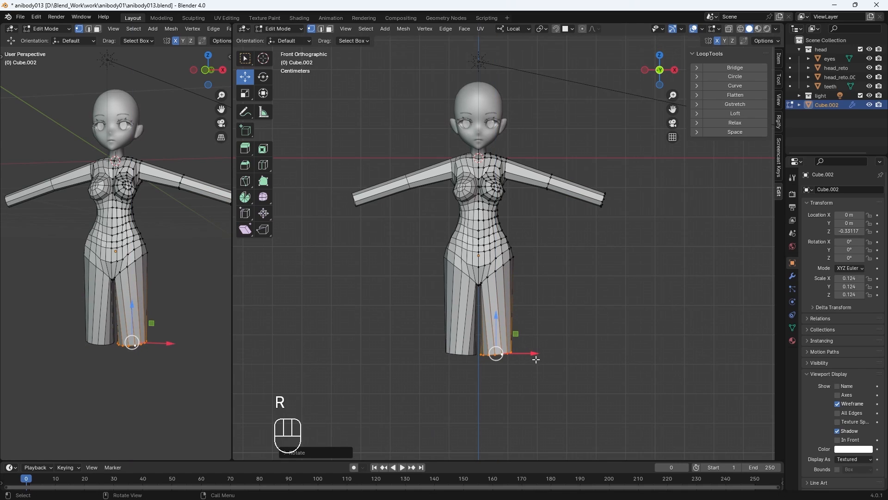
Step: Extrude the lower leg down about 0.36 m, scale the ankle loop narrower and raise it about 0.04 m along Z
scroll(525, 318, "down", 2)
key("e")
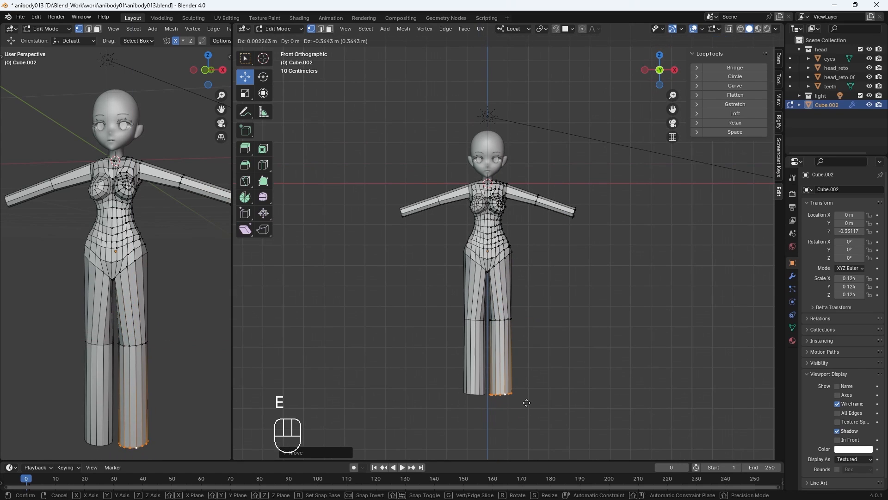
left_click(528, 396)
key("s")
left_click(514, 399)
key("g")
key("z")
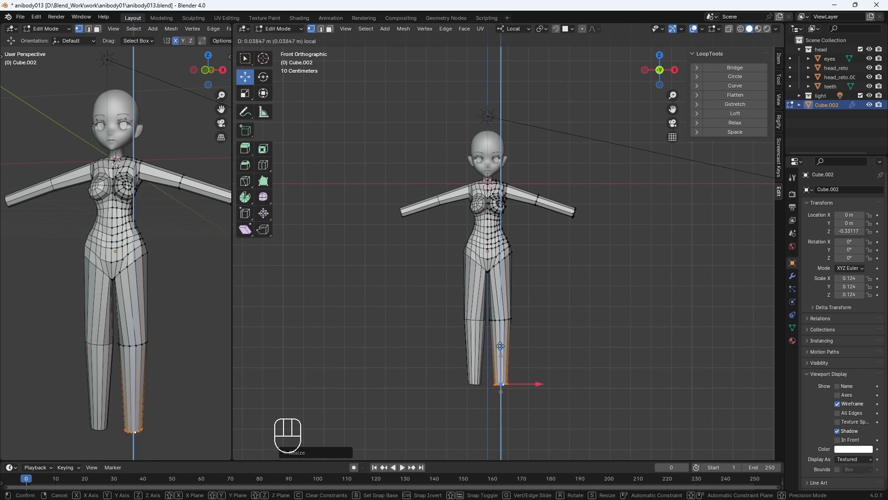
left_click(501, 345)
Step: Reposition the knee edge loop slightly along Z and adjust its scale
mouse_move(541, 353)
middle_mouse_down()
mouse_move(460, 353)
mouse_move(708, 351)
mouse_move(541, 346)
middle_mouse_up()
scroll(542, 351, "up", 2)
left_click(504, 354)
key("ctrl+z")
left_click_drag(505, 329, 504, 331)
left_click(505, 354, "alt")
key("s")
right_click(525, 372)
Step: Turn on X-ray in side view and shift the ankle and knee loops along Y to shape the leg's profile
middle_click_drag(525, 373, 546, 384)
key("KP_3")
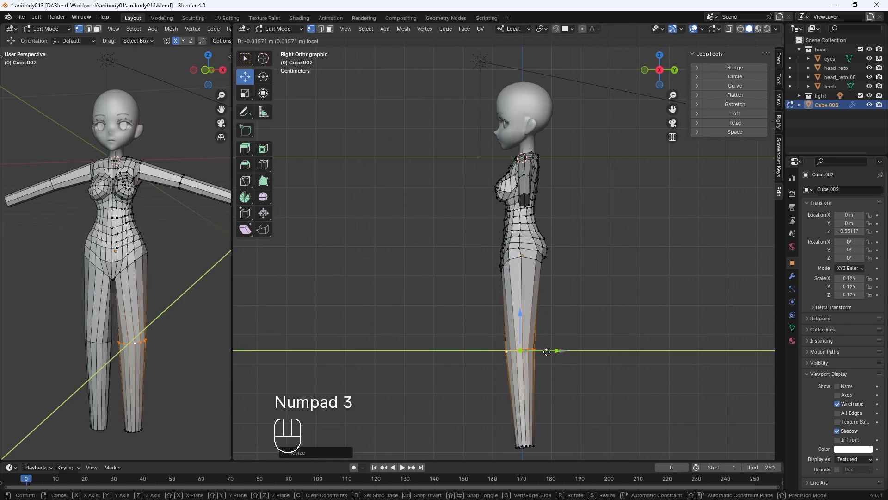
key("alt+z")
left_click_drag(559, 402, 496, 368)
left_click_drag(557, 384, 556, 384)
left_click_drag(551, 336, 495, 301)
left_click_drag(554, 318, 553, 318)
left_click_drag(544, 402, 496, 368)
left_click_drag(554, 383, 556, 383)
left_click(592, 368)
middle_click_drag(593, 369, 613, 368)
Step: Select the whole knee loop in front view and shift it slightly along X
key("KP_1")
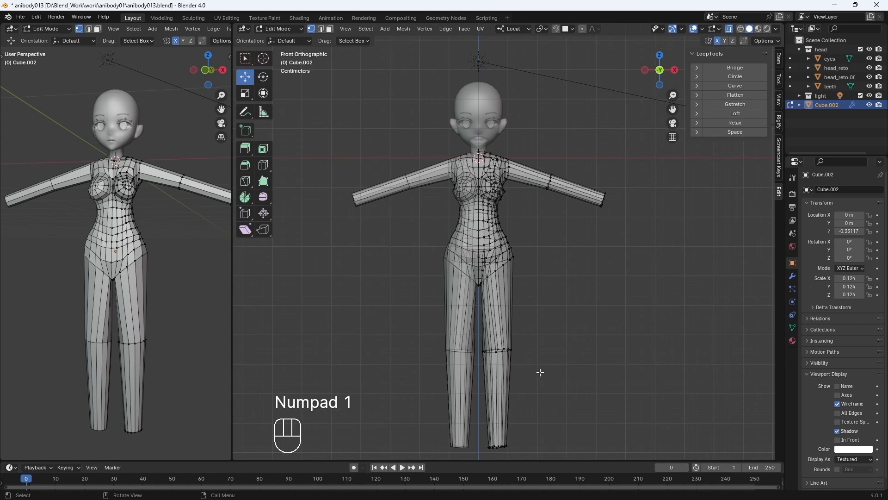
left_click_drag(540, 371, 479, 334)
left_click_drag(531, 351, 532, 351)
left_click(532, 350)
Step: Select the elbow edge loop, reposition it from a side angle, and turn off X-ray in front view
left_click(572, 208, "alt")
middle_click_drag(573, 208, 532, 253)
key("KP_1")
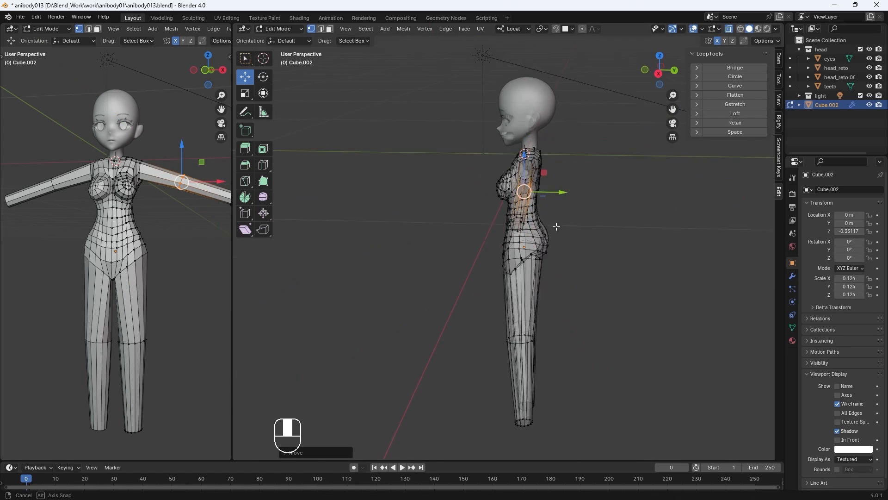
key("alt+z")
Step: Add three evenly spaced edge loops across the upper arm in front view
scroll(567, 334, "down", 2)
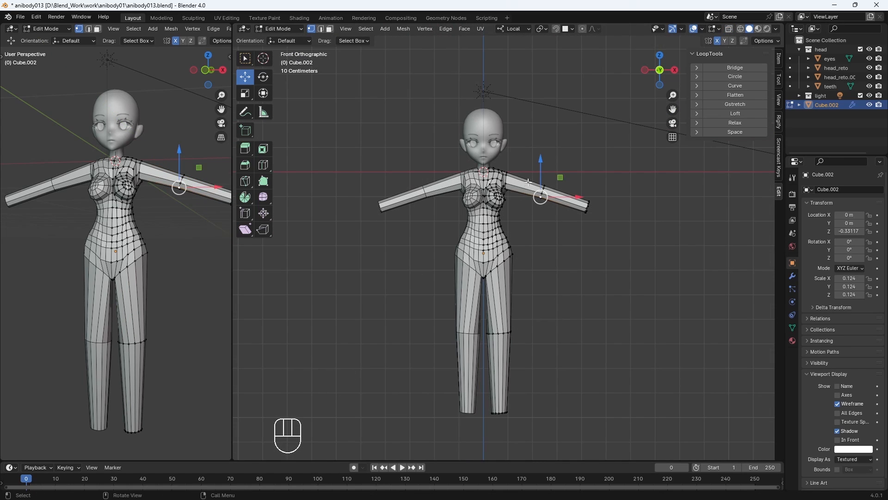
key("ctrl+r")
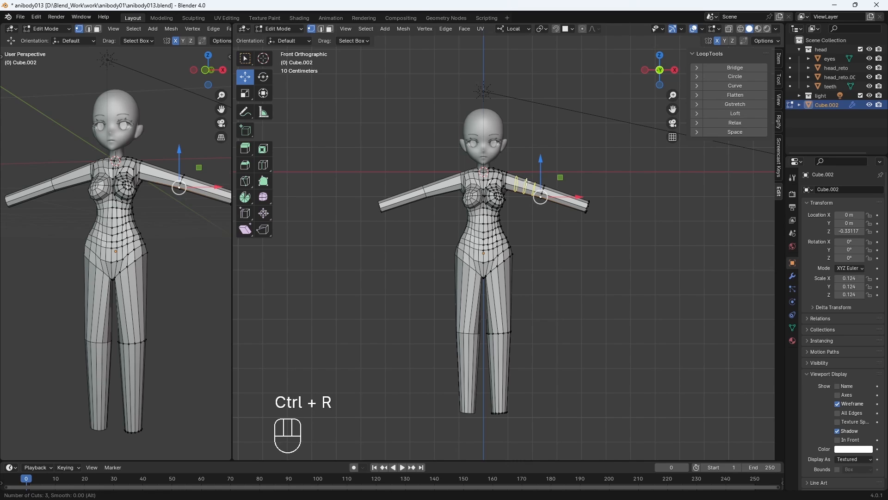
left_click(527, 181)
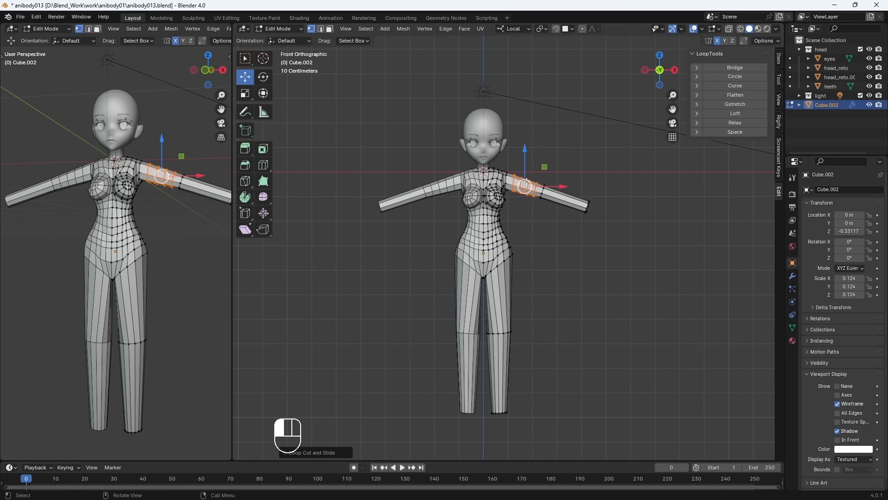
left_click(547, 221)
left_click(586, 209)
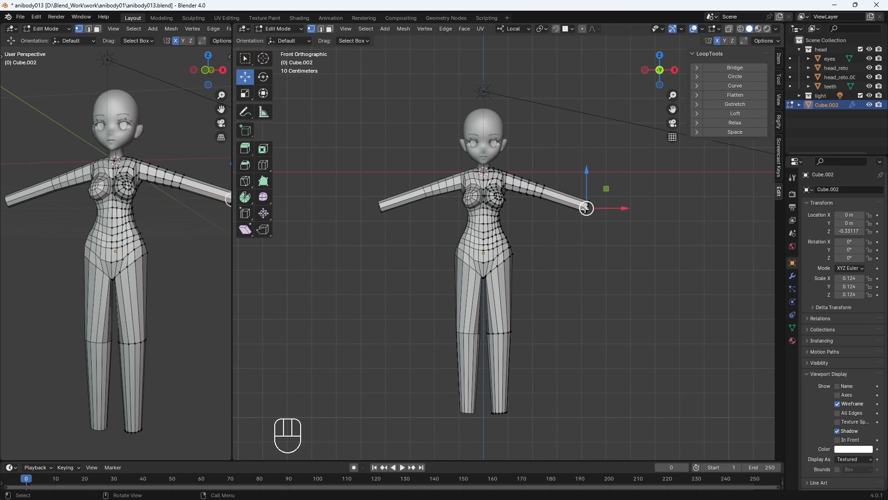
Step: Add evenly spaced edge loops along the forearm between the elbow and the wrist
key("ctrl+r")
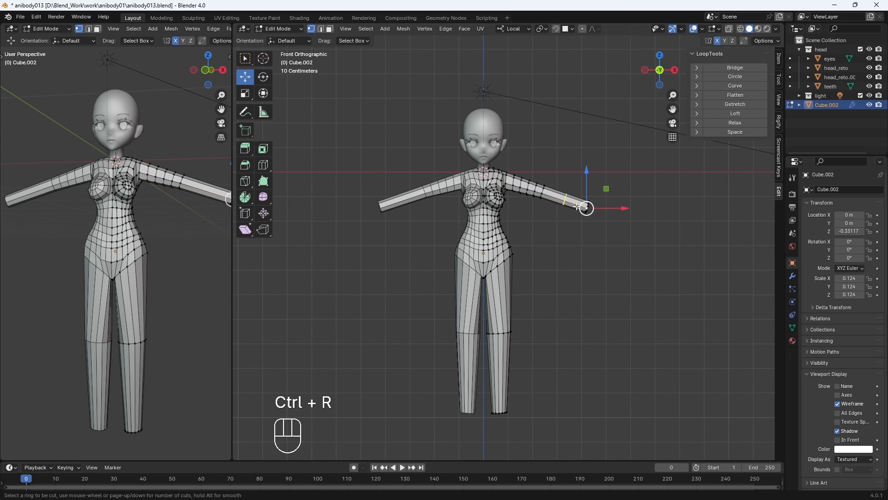
left_click(577, 206)
right_click(577, 207)
left_click(548, 297)
Step: Add multiple evenly spaced edge loops across the thigh between the hip and the knee
left_click(501, 335)
key("ctrl+r")
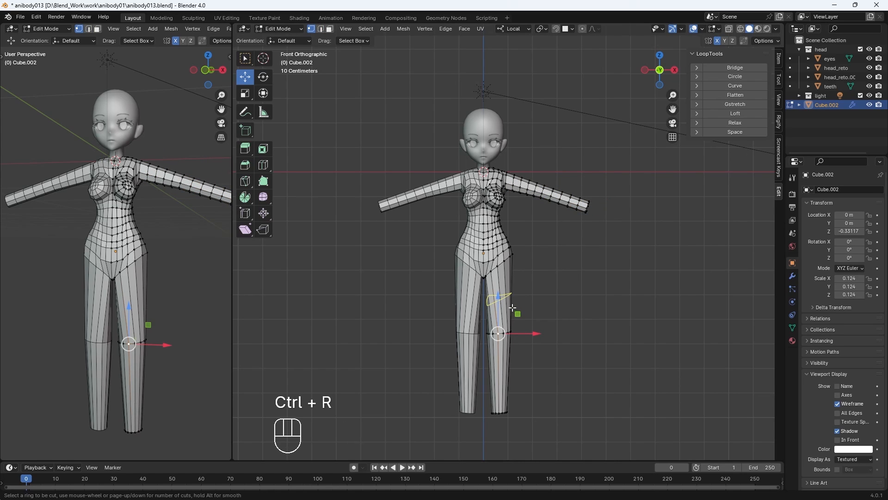
scroll(510, 300, "up", 3)
left_click(510, 301)
right_click(510, 301)
left_click(511, 301)
Step: Add five evenly spaced edge loops across the lower leg between the knee and the ankle
left_click(503, 334)
key("ctrl+r")
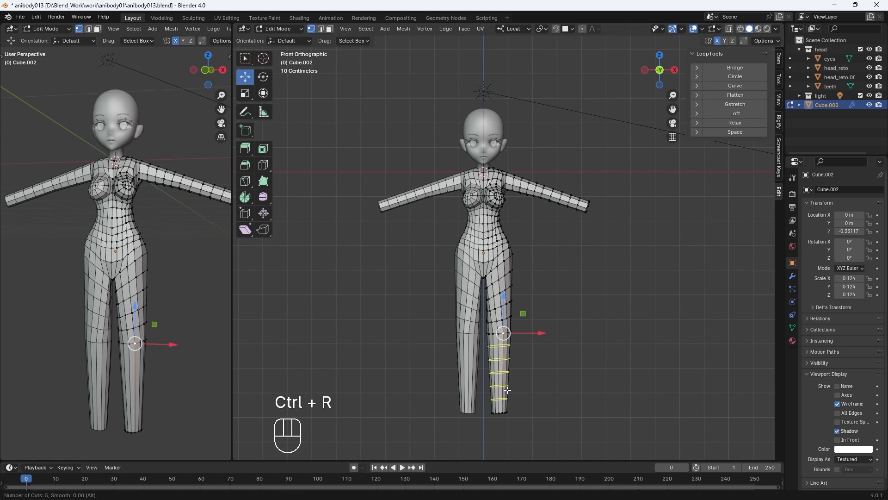
mouse_move(547, 390)
middle_mouse_down()
mouse_move(489, 394)
mouse_move(536, 393)
middle_mouse_up()
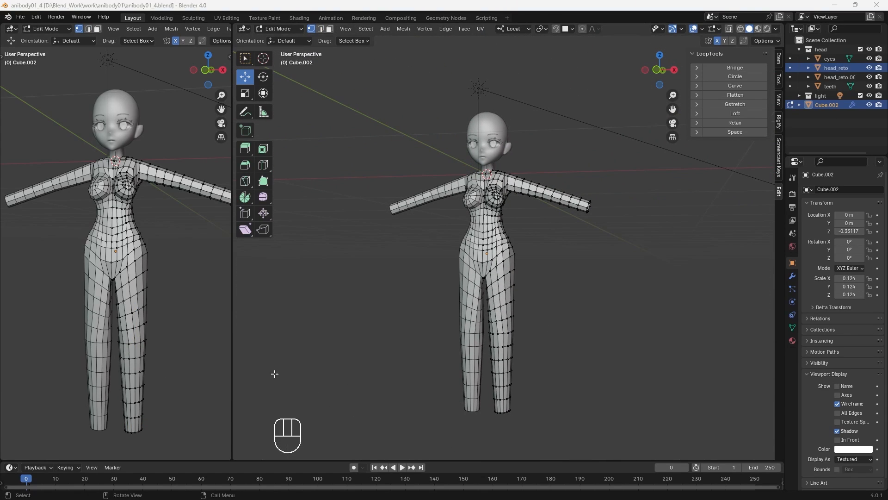
scroll(463, 324, "up", 3)
middle_click_drag(467, 360, 481, 360)
scroll(481, 360, "up", 3)
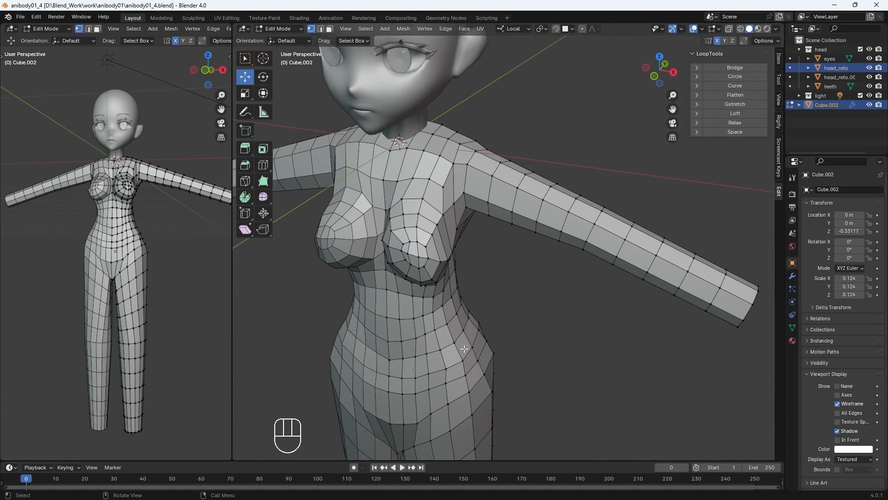
left_click(397, 181)
key("ctrl+r")
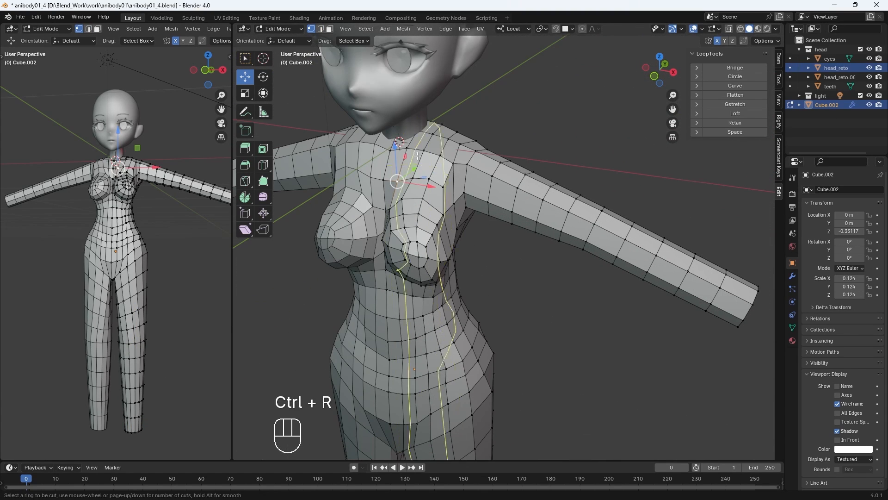
right_click(445, 149)
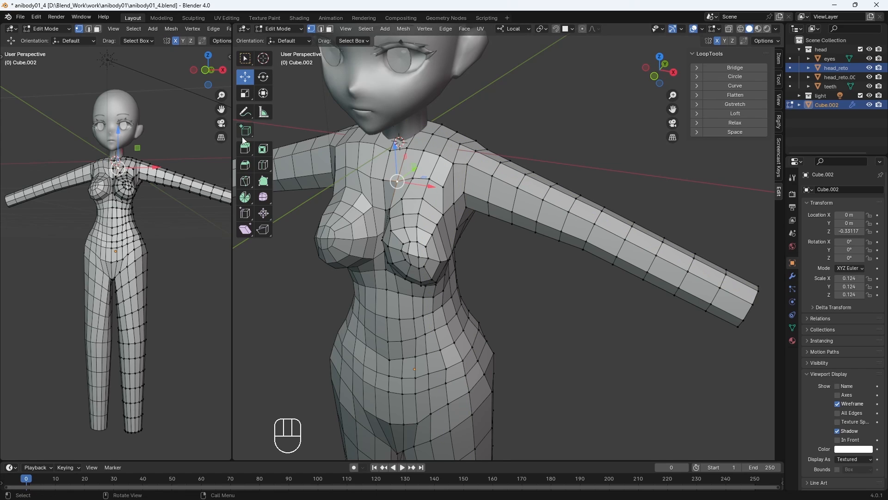
Step: Cut a new edge line with the Knife across the upper chest and up over the shoulder, discarding the extra cut point
left_click(245, 181)
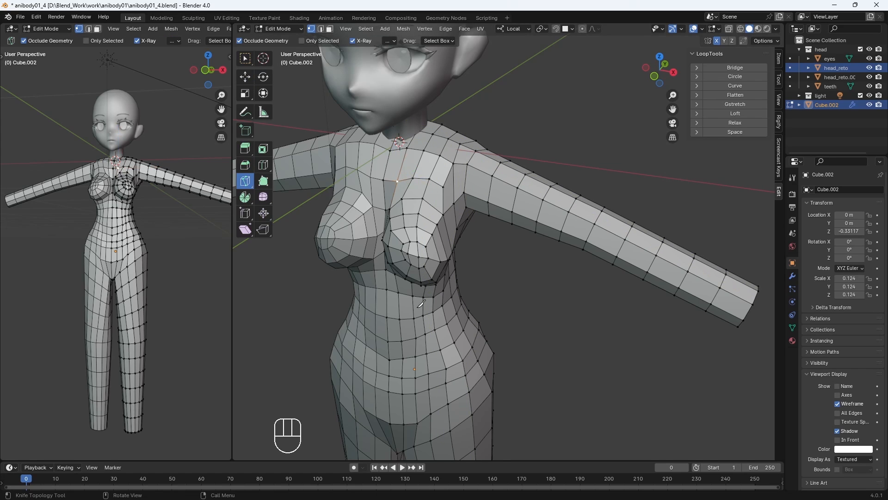
left_click(387, 167)
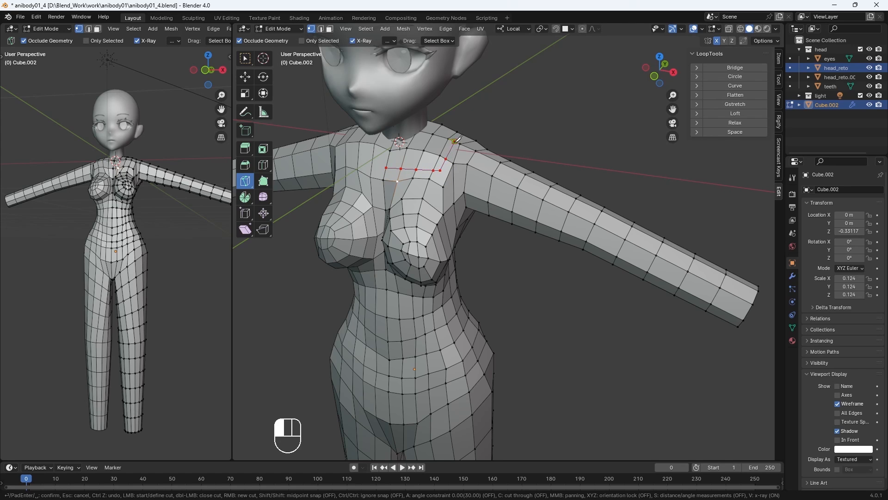
middle_click_drag(457, 139, 432, 185)
left_click(680, 169)
key("ctrl+z")
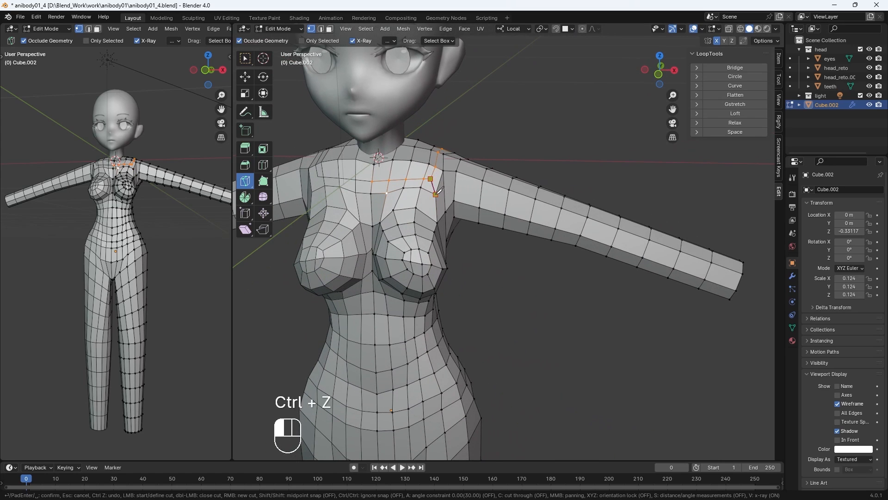
Step: Switch to Sculpt Mode and smooth the upper chest and neckline around the new cut
left_click(278, 29)
left_click(278, 49)
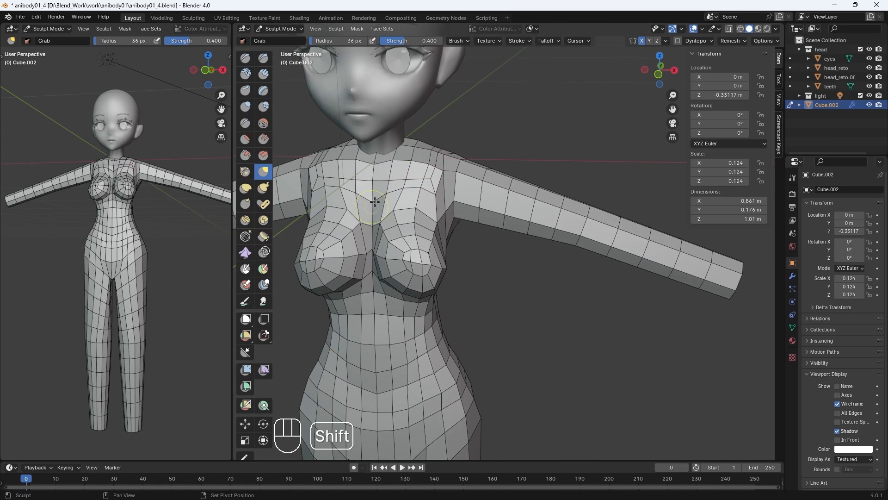
middle_click_drag(390, 186, 657, 187)
key("KP_1")
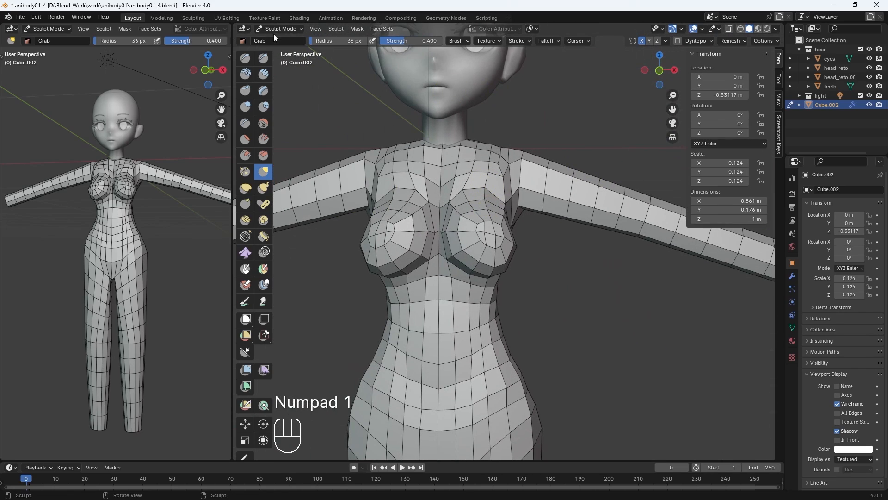
Step: Return to Edit Mode and reposition individual vertices around the base of the neck
left_click(278, 29)
left_click(278, 50)
key("g")
key("g")
key("g")
left_click(457, 147)
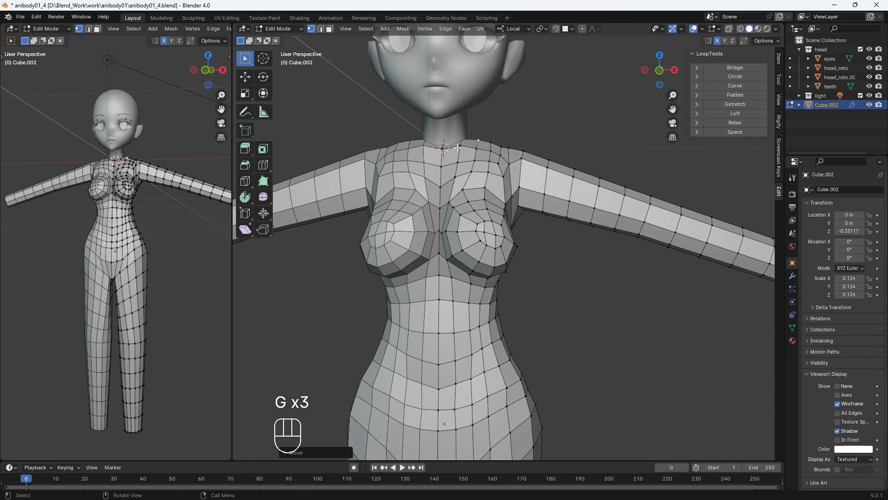
Step: Adjust the vertices along the chest centre line and collar to even out the topology below the neck
middle_click_drag(459, 153, 421, 171)
left_click(451, 167)
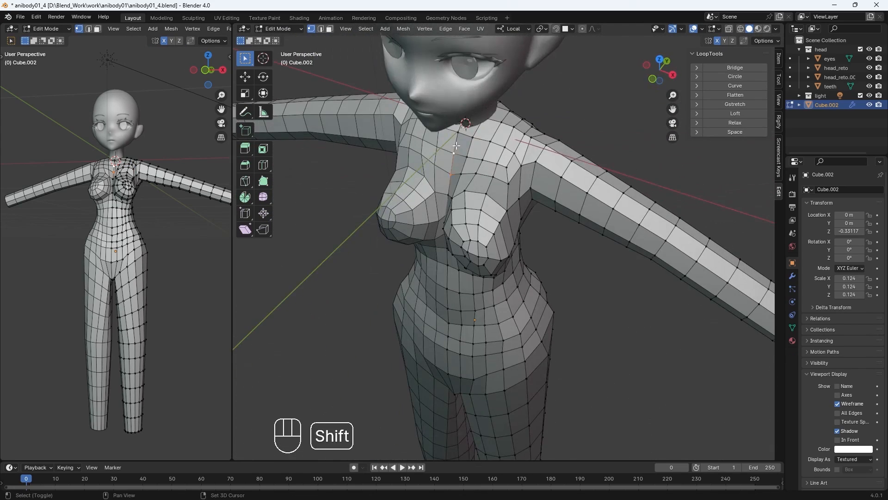
left_click(454, 145, "shift")
key("g")
mouse_move(517, 146)
middle_mouse_down()
mouse_move(489, 137)
mouse_move(517, 137)
middle_mouse_up()
left_click(488, 138)
key("g")
left_click(485, 141)
key("g")
left_click(486, 142)
key("g")
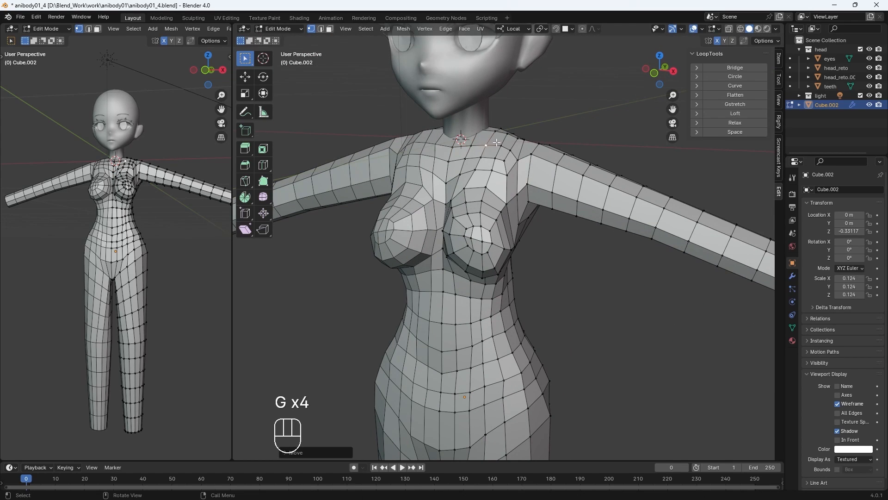
Step: Slide the inner upper-chest vertices below the collar to space the new edges evenly
key("g")
key("g")
left_click(449, 160)
middle_click_drag(450, 161, 467, 158)
left_click(454, 161)
key("g")
key("g")
left_click(457, 154)
key("g")
Step: Move the outer upper-chest vertices near the shoulder, refining their position from a side angle
left_click(502, 160)
key("g")
key("g")
left_click(513, 160)
key("g")
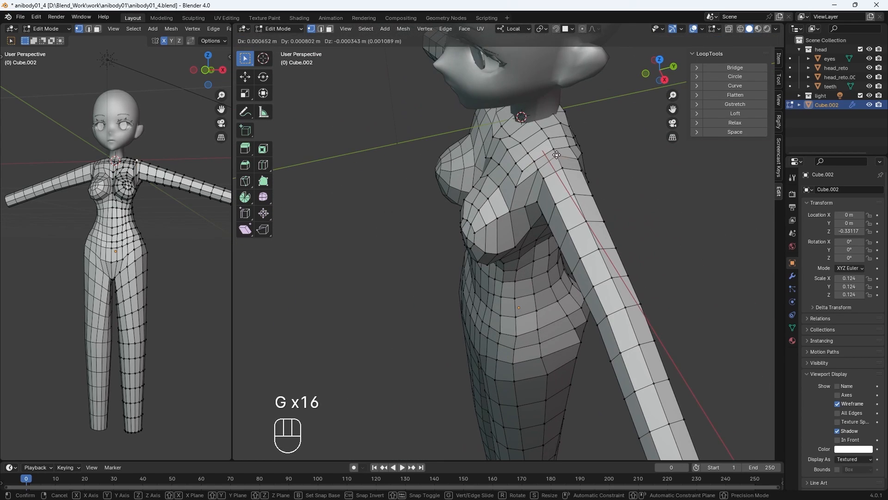
left_click(556, 155)
middle_click_drag(556, 155, 597, 139)
Step: Slide and move the vertices between the outer breast and the armpit to clean up the edge flow
left_click(523, 191)
key("g")
key("g")
middle_click_drag(516, 204, 462, 185)
key("g")
key("g")
left_click(520, 229)
middle_click_drag(521, 229, 567, 232)
left_click(524, 215)
key("g")
Step: Slide the vertices directly beneath the breast to even out the underbust edges
left_click(451, 277)
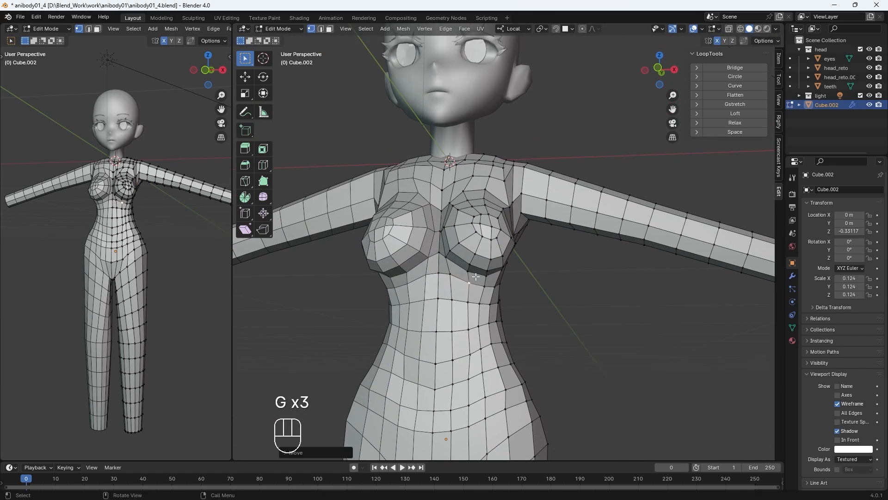
key("g")
key("g")
left_click(476, 276)
mouse_move(476, 276)
middle_mouse_down()
mouse_move(478, 259)
mouse_move(486, 273)
mouse_move(499, 222)
middle_mouse_up()
Step: Switch to Sculpt Mode with the Grab brush in front view
key("KP_1")
left_click(281, 29)
left_click(282, 60)
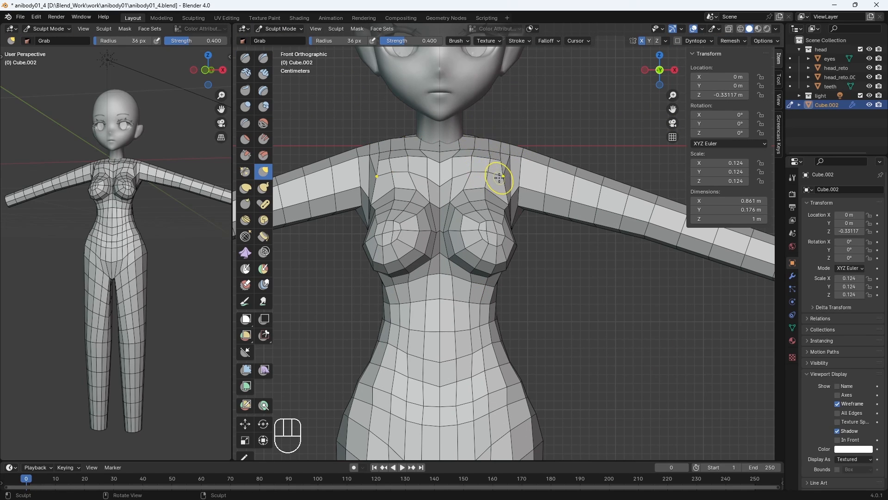
key("KP_Subtract")
key("KP_Subtract")
key("KP_Subtract")
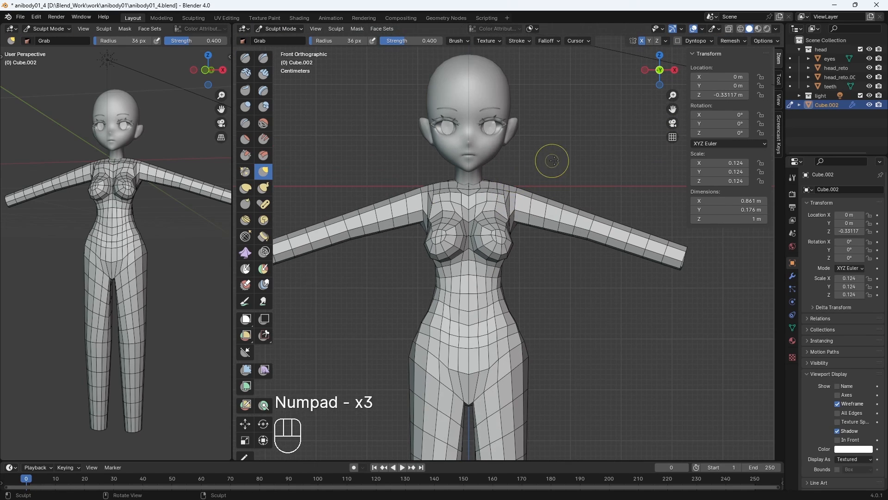
Step: Enlarge the Grab brush to 78 px and pull the elbow backward to give the arm a slight bend
mouse_move(549, 159)
middle_mouse_down()
mouse_move(559, 217)
mouse_move(542, 187)
mouse_move(538, 205)
middle_mouse_up()
key("bracketright")
key("bracketright")
key("bracketright")
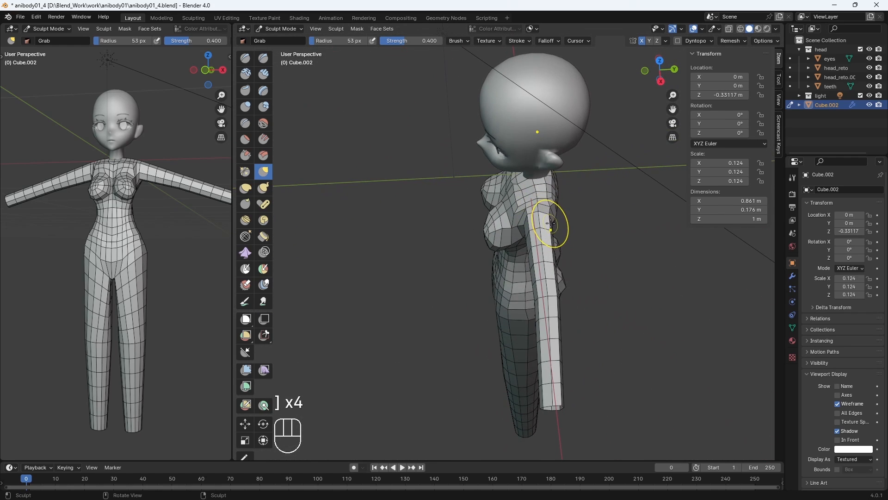
key("bracketright")
key("bracketright")
key("bracketright")
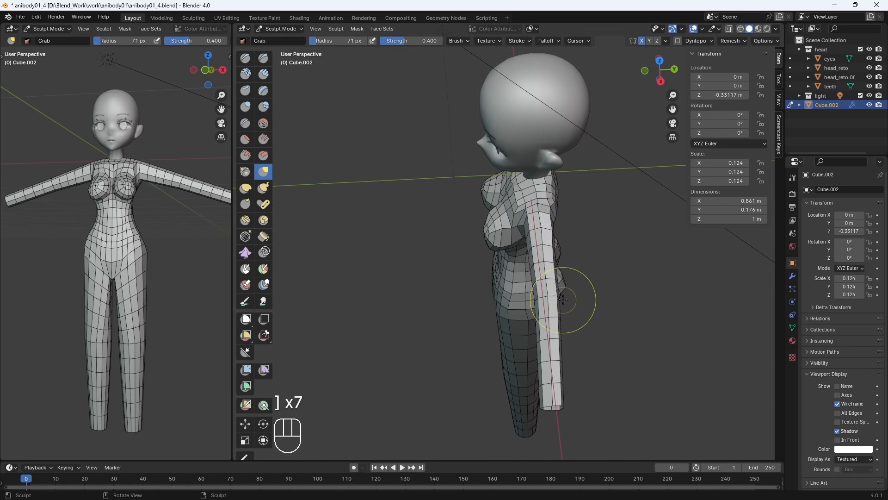
key("bracketright")
middle_click_drag(573, 297, 561, 307)
left_click_drag(545, 317, 550, 316)
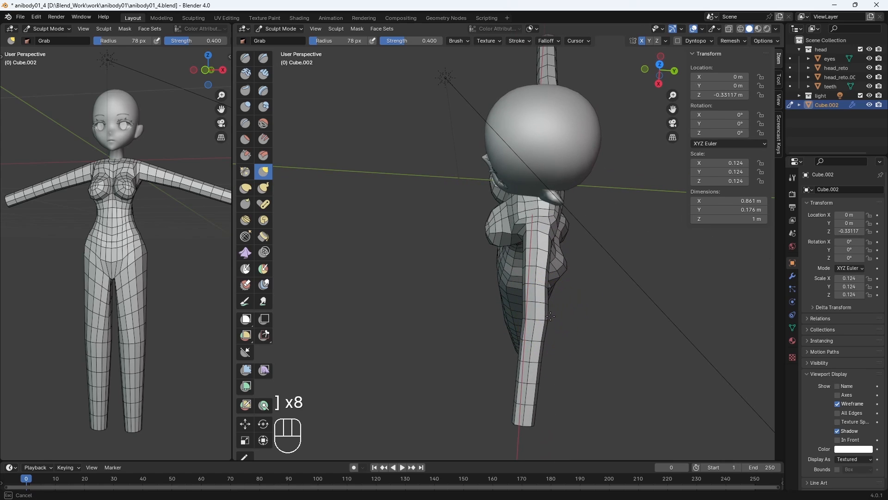
Step: Reduce the Grab brush to 70 px and nudge the upper arm's profile, then enlarge the brush to 85 px
key("bracketleft")
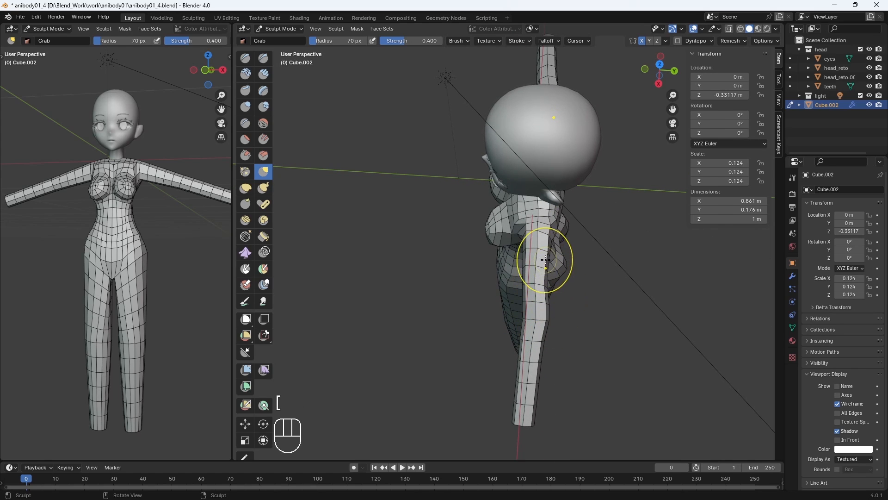
left_click_drag(536, 279, 534, 282)
key("bracketright")
key("bracketright")
middle_click_drag(528, 318, 638, 186)
Step: Set the Grab brush radius to 64 px and slim the upper arm along its top and underside in front view
key("KP_1")
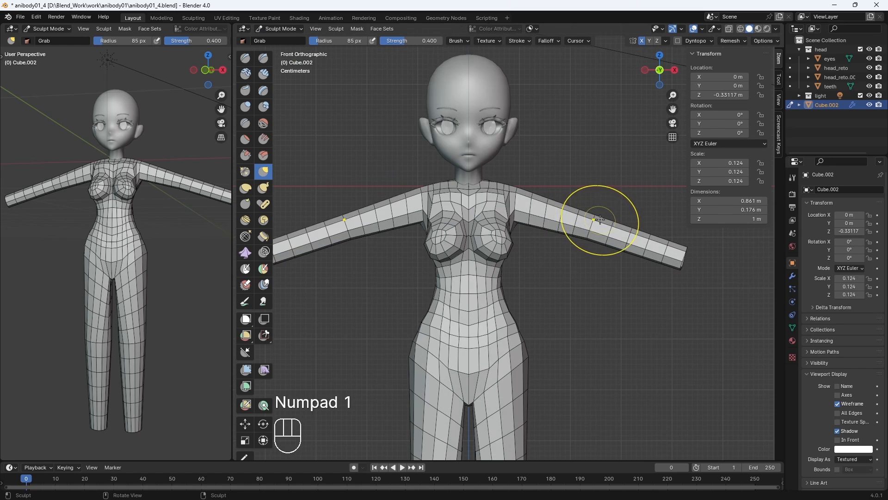
key("bracketleft")
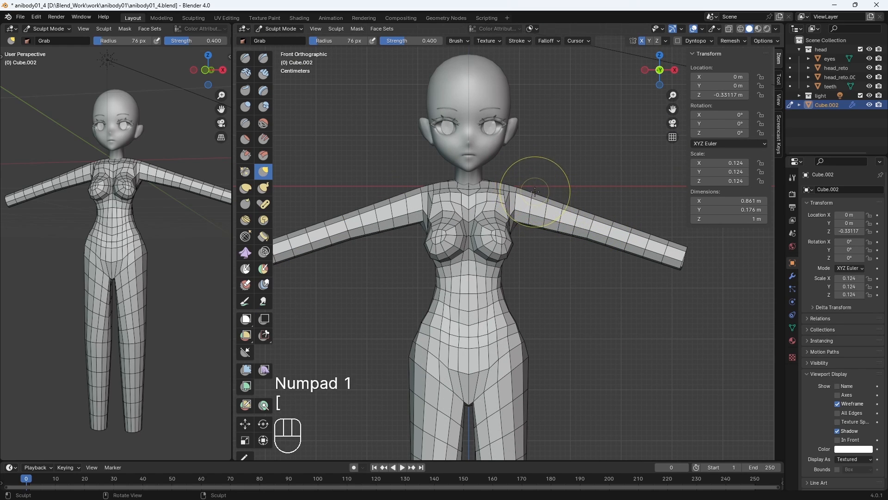
key("bracketleft")
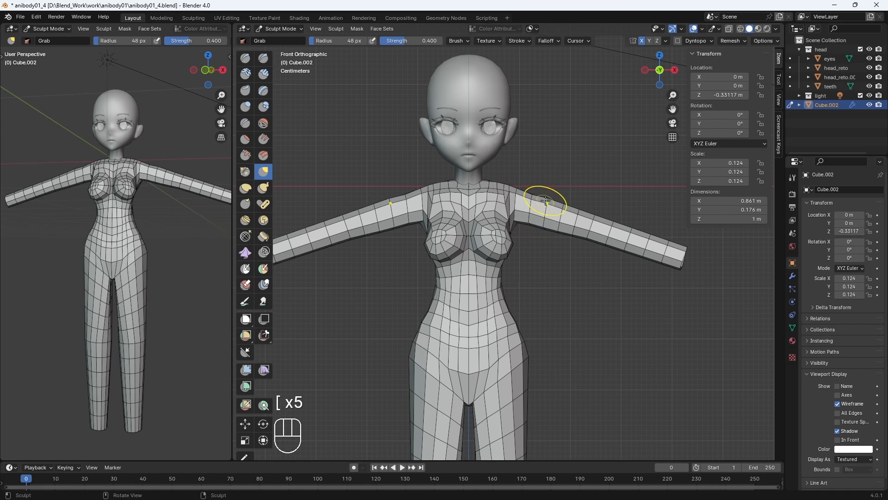
key("bracketright")
left_click_drag(552, 199, 579, 215)
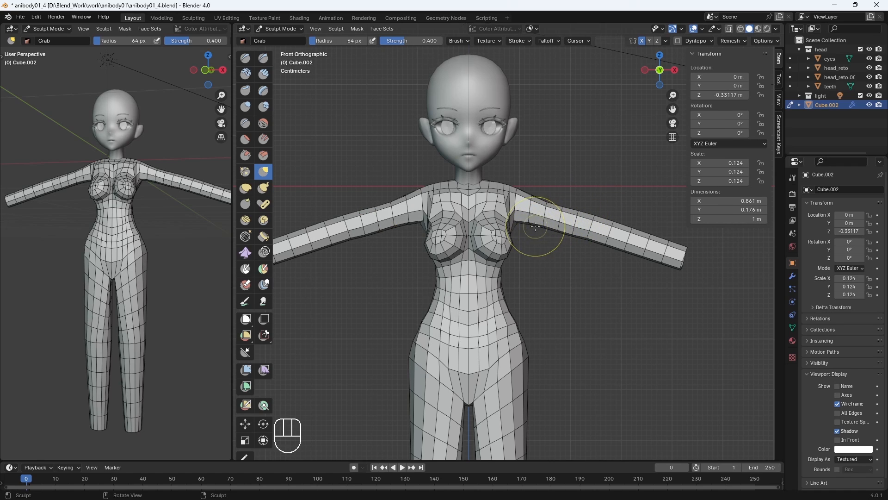
left_click_drag(527, 225, 522, 220)
left_click_drag(522, 220, 557, 224)
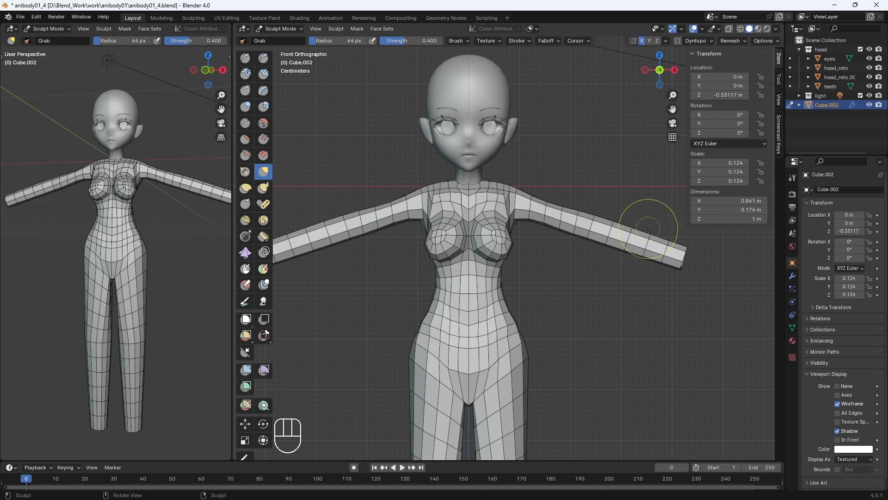
Step: Taper the forearm toward the wrist with the Grab brush, adjusting its radius between 63 and 78 px
key("bracketright")
key("bracketright")
left_click_drag(648, 233, 646, 255)
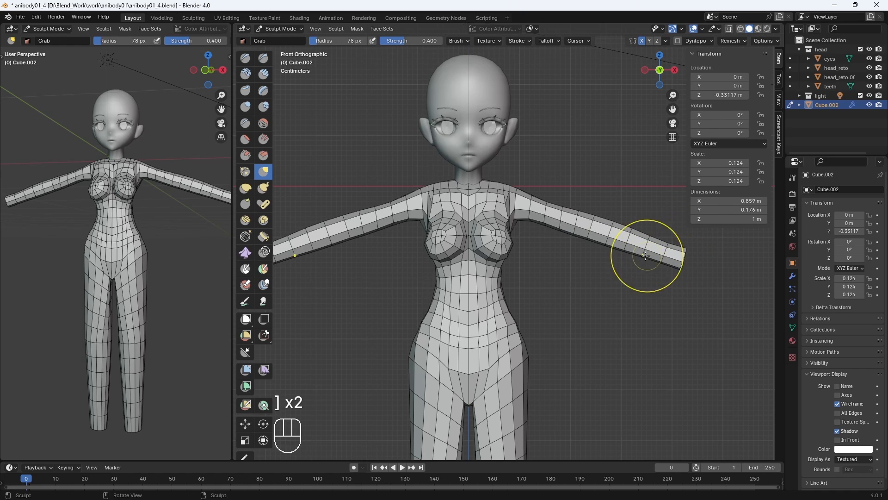
key("bracketleft")
key("bracketleft")
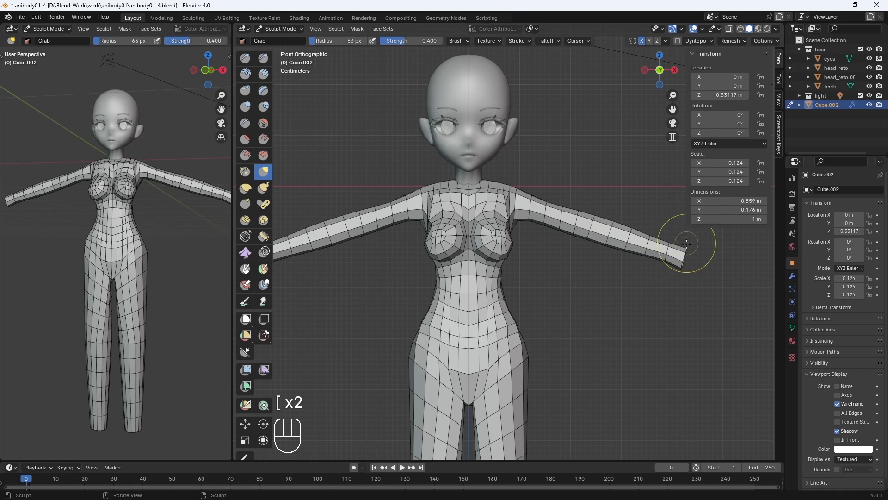
key("bracketright")
key("bracketright")
key("bracketright")
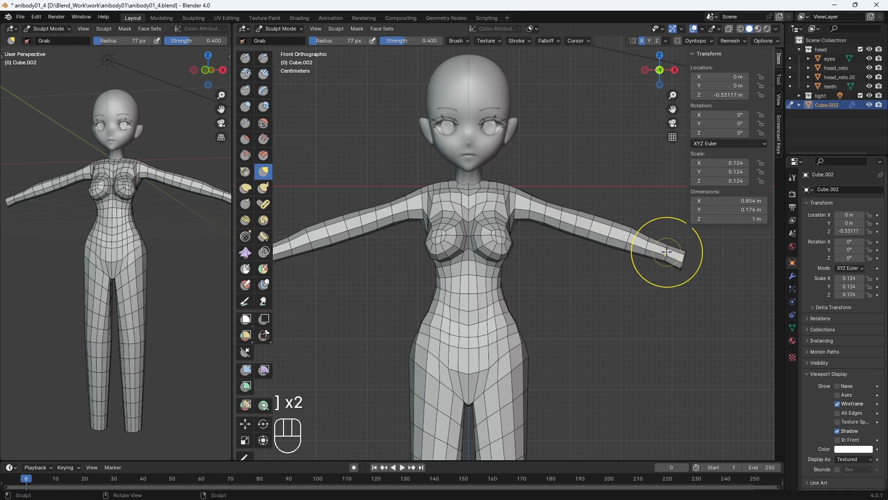
Step: Nudge the forearm outline and pull the wrist end slightly inward with the Grab brush, using a radius of 85 px
left_click_drag(634, 232, 632, 235)
left_click_drag(628, 228, 611, 228)
left_click_drag(598, 213, 598, 215)
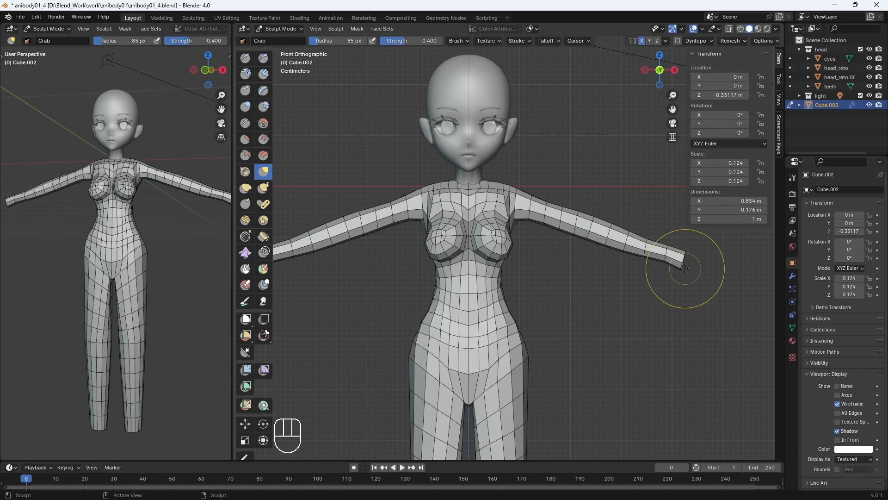
left_click_drag(666, 261, 683, 258)
Step: Refine the shoulder top and armpit with the Grab brush, starting at 83 px and reducing the radius for finer strokes
key("bracketright")
key("bracketright")
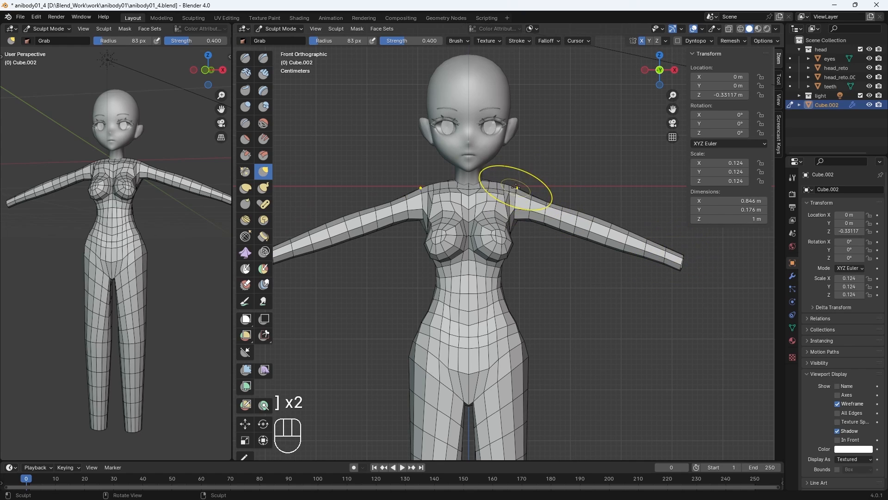
left_click_drag(516, 189, 514, 184)
key("bracketleft")
key("bracketleft")
left_click_drag(503, 178, 510, 186)
key("bracketleft")
key("bracketleft")
left_click_drag(517, 219, 518, 215)
left_click_drag(536, 219, 538, 221)
Step: Reduce the Grab brush to 33 px and adjust the arm's underside near the elbow and the forearm's upper edge
key("bracketleft")
key("bracketleft")
left_click_drag(559, 228, 594, 244)
key("bracketleft")
key("bracketleft")
left_click_drag(612, 223, 611, 223)
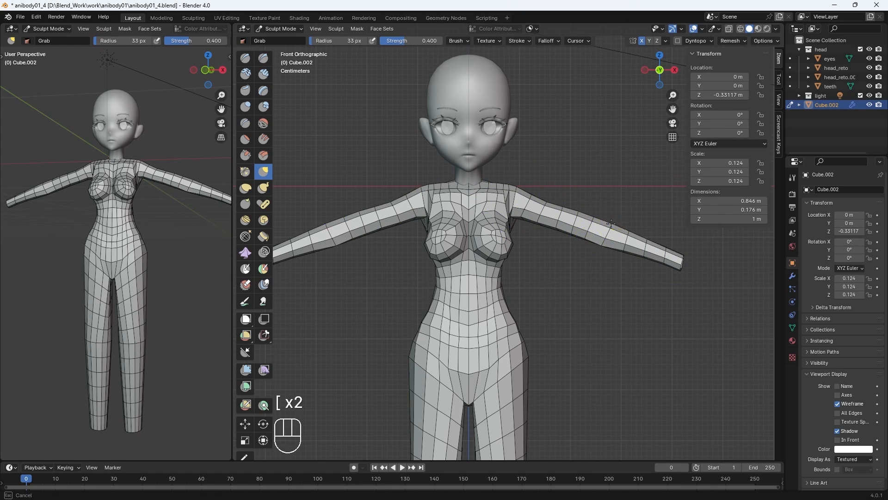
Step: Enlarge the Grab brush and push the underside of the upper arm near the armpit slightly upward
key("bracketright")
key("bracketright")
key("bracketright")
key("bracketright")
key("bracketright")
left_click_drag(543, 214, 541, 211)
left_click_drag(535, 223, 534, 219)
key("bracketleft")
Step: Adjust the outer hip and upper thigh outline in front view with the Grab brush, then reduce its radius to 41 px
mouse_move(598, 215)
middle_mouse_down()
mouse_move(572, 226)
mouse_move(516, 343)
mouse_move(546, 353)
mouse_move(568, 186)
mouse_move(544, 239)
middle_mouse_up()
key("bracketright")
key("bracketright")
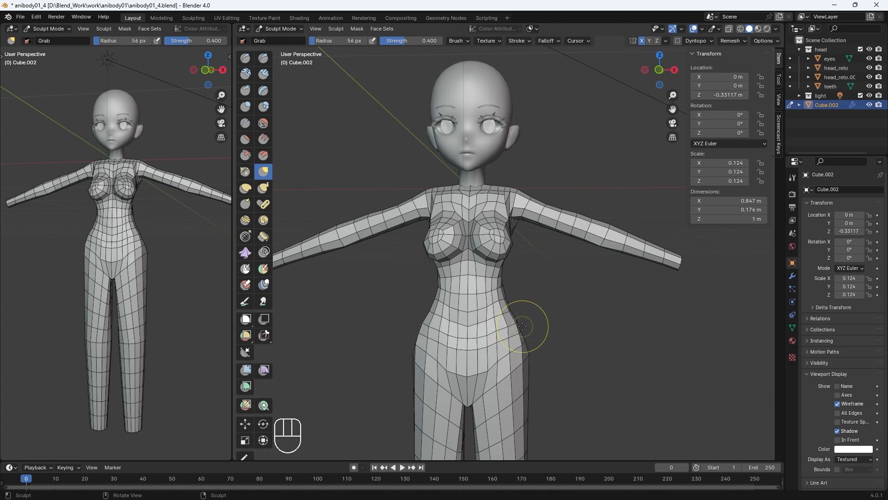
key("KP_1")
key("KP_Subtract")
key("KP_Subtract")
key("KP_Subtract")
key("KP_Subtract")
key("bracketright")
key("bracketright")
key("bracketright")
key("bracketleft")
key("bracketleft")
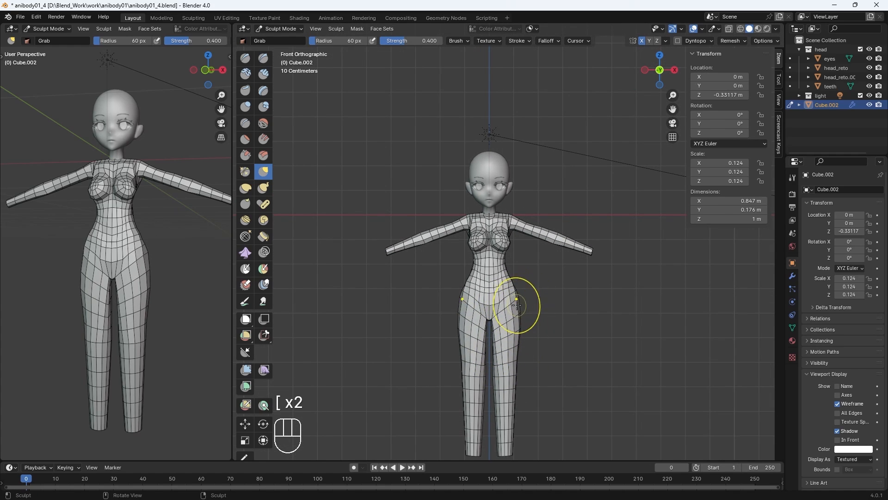
key("bracketleft")
key("bracketleft")
left_click_drag(517, 305, 515, 309)
key("bracketleft")
key("bracketleft")
key("bracketleft")
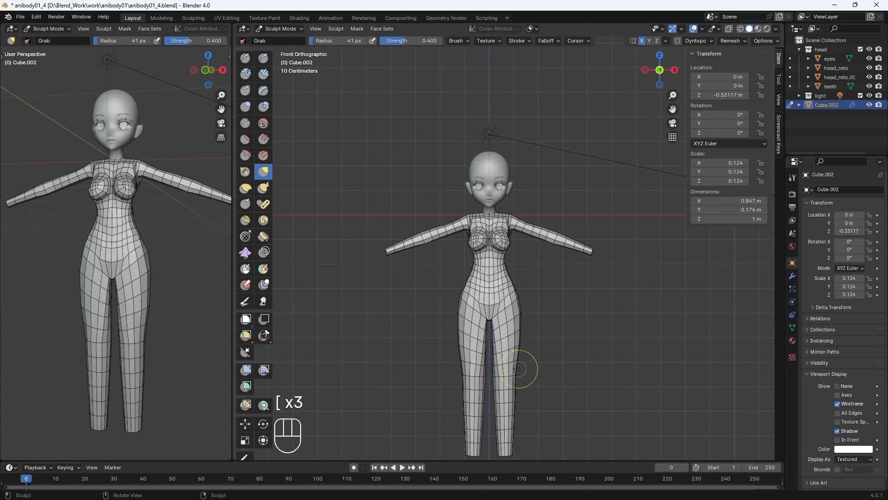
Step: Scale the leg's knee edge loop in Edit Mode, then return to Sculpt Mode
key("Tab")
key("s")
left_click(522, 266)
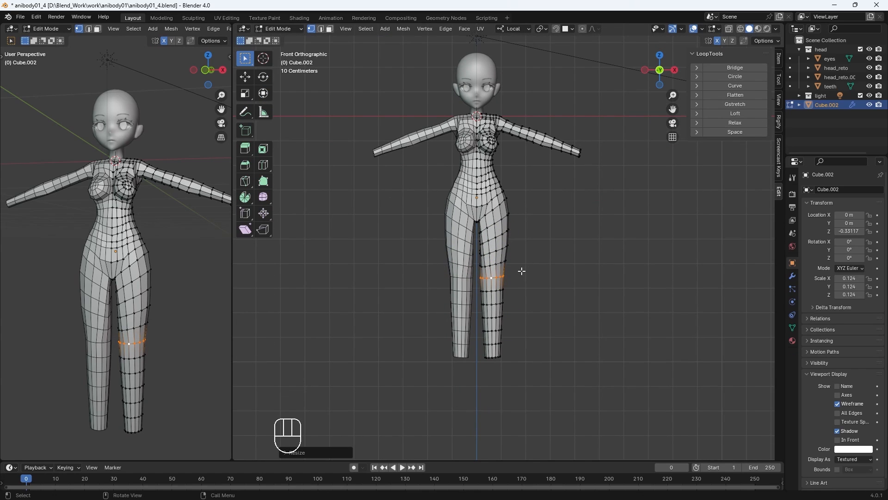
key("Tab")
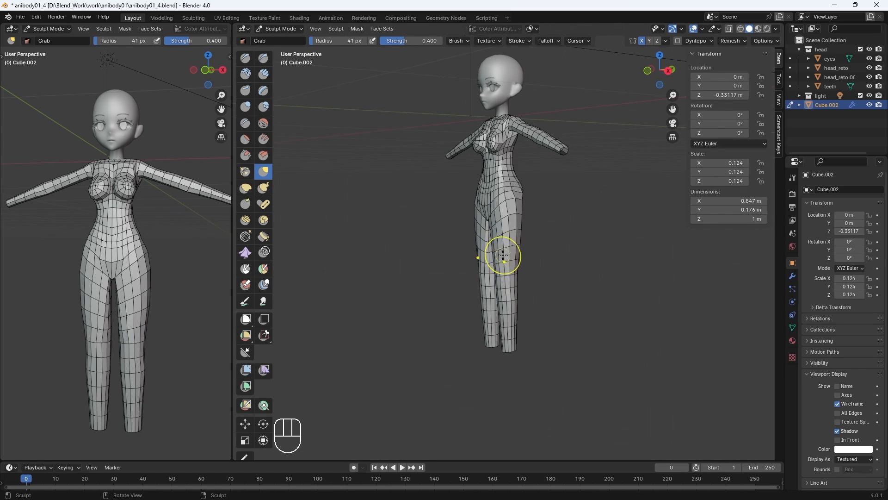
Step: Shape the back of the thigh below the buttock in right side view with the Grab brush, adjusting its radius as needed
key("KP_3")
key("bracketright")
key("bracketright")
key("bracketright")
key("KP_Multiply")
key("KP_Multiply")
key("KP_Divide")
key("KP_Divide")
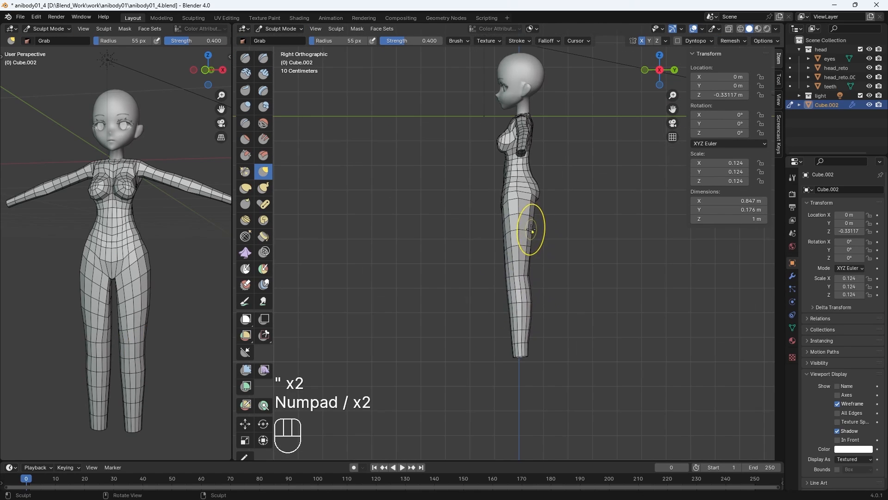
key("bracketright")
key("bracketright")
key("bracketright")
key("bracketright")
key("bracketright")
key("bracketleft")
key("bracketleft")
key("bracketleft")
key("bracketleft")
key("bracketleft")
key("bracketleft")
key("bracketleft")
left_click_drag(535, 205, 533, 253)
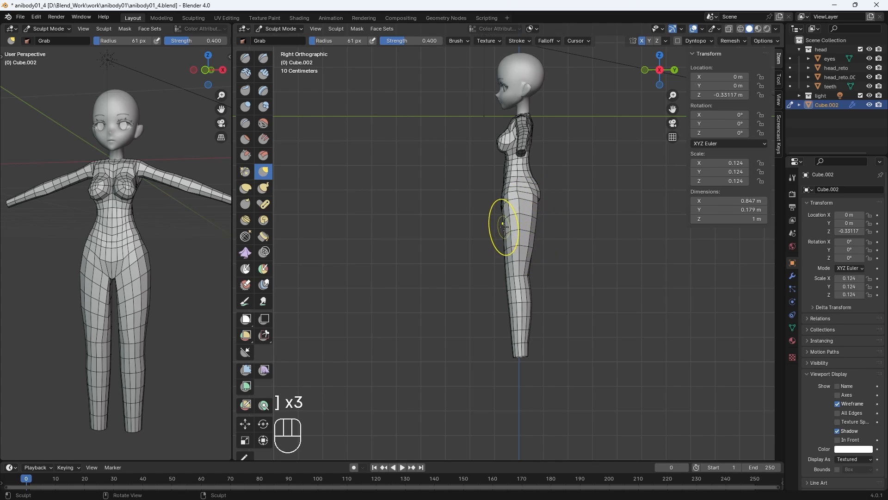
Step: Pull in the buttock and shape the back of the knee in side view, reducing the Grab brush to 54 and 48 px
key("bracketleft")
key("bracketleft")
left_click_drag(531, 197, 534, 223)
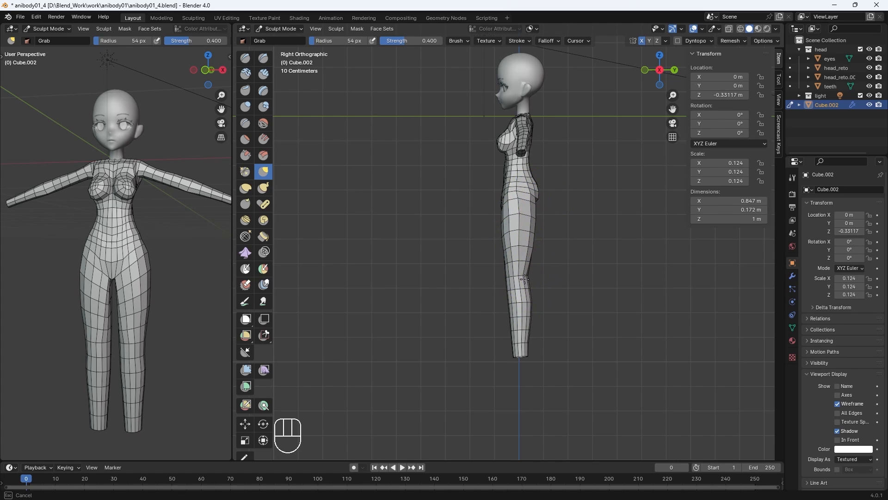
left_click_drag(524, 278, 525, 296)
key("KP_Add")
key("KP_Add")
key("bracketleft")
key("bracketleft")
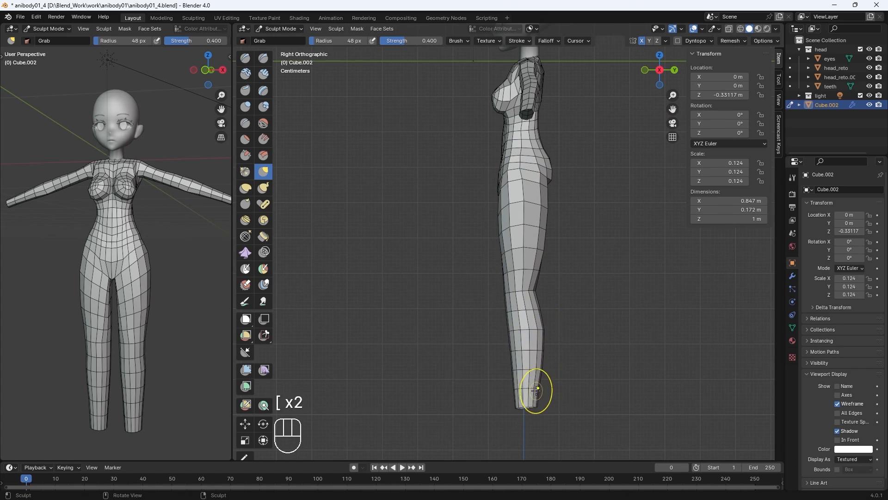
key("bracketright")
Step: Refine the ankles and lower legs from several angles with the Grab brush at about 41 px, undoing the last change
mouse_move(540, 257)
middle_mouse_down()
mouse_move(474, 318)
mouse_move(495, 291)
middle_mouse_up()
key("bracketleft")
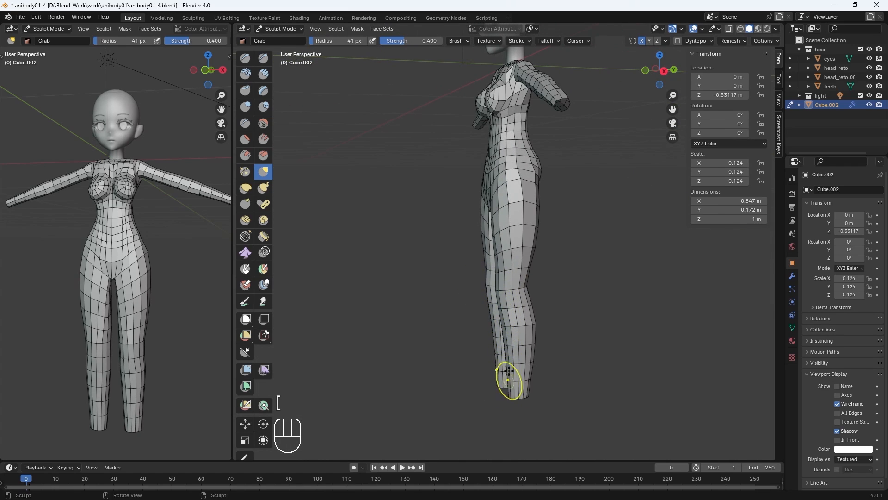
middle_click_drag(508, 373, 482, 407)
key("bracketleft")
key("bracketright")
key("bracketright")
key("bracketright")
mouse_move(507, 253)
middle_mouse_down()
mouse_move(508, 272)
mouse_move(493, 270)
mouse_move(498, 260)
mouse_move(488, 287)
mouse_move(517, 373)
middle_mouse_up()
key("ctrl+z")
mouse_move(515, 305)
middle_mouse_down()
mouse_move(546, 298)
mouse_move(495, 301)
mouse_move(518, 291)
middle_mouse_up()
key("KP_1")
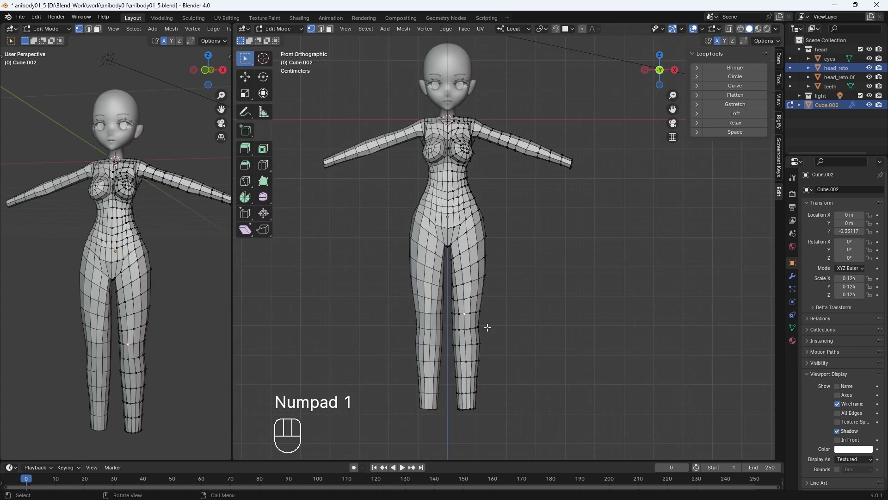
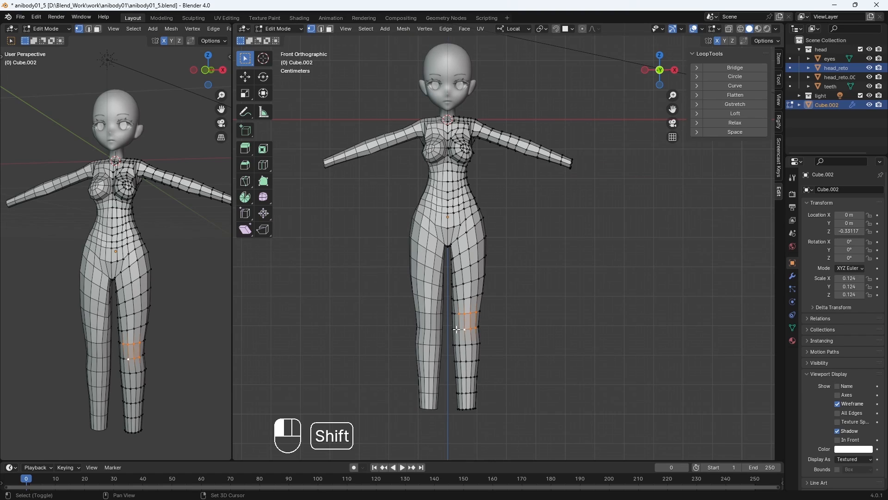
Step: Inset the selected front knee faces with a thickness of about 0.068 m, then clear the selection
key("ctrl+z")
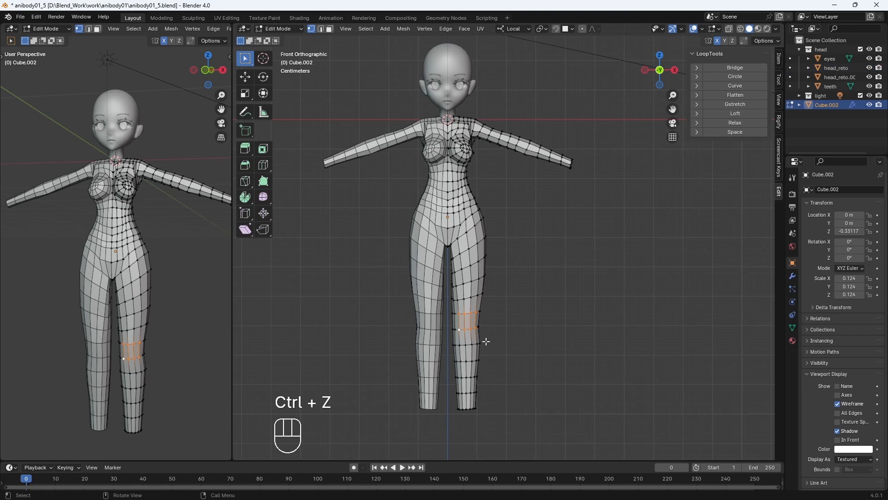
scroll(479, 341, "up", 3)
key("i")
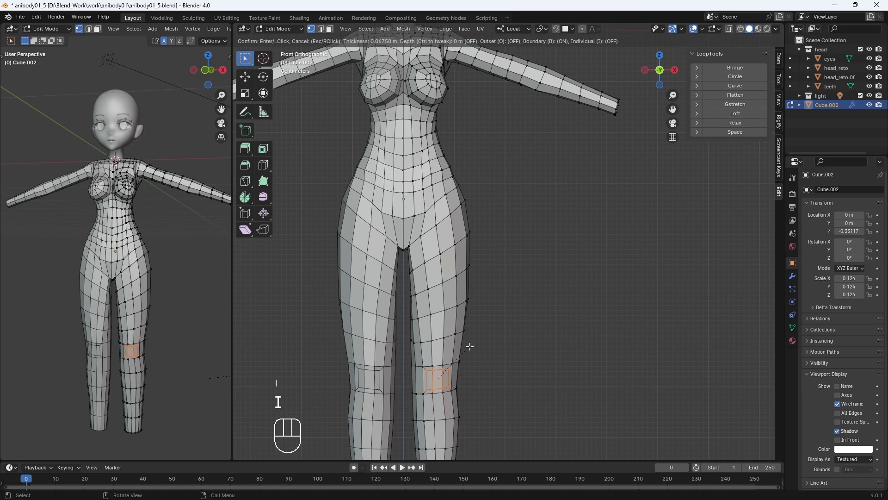
left_click(470, 346)
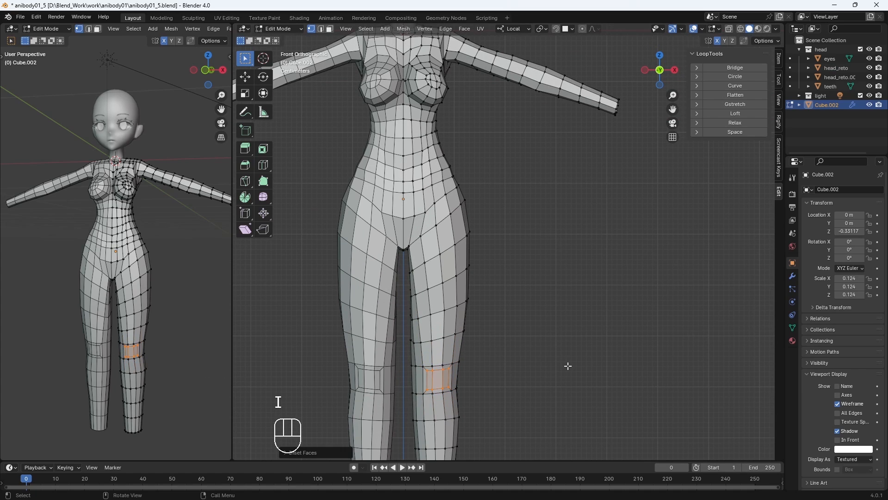
left_click(631, 312)
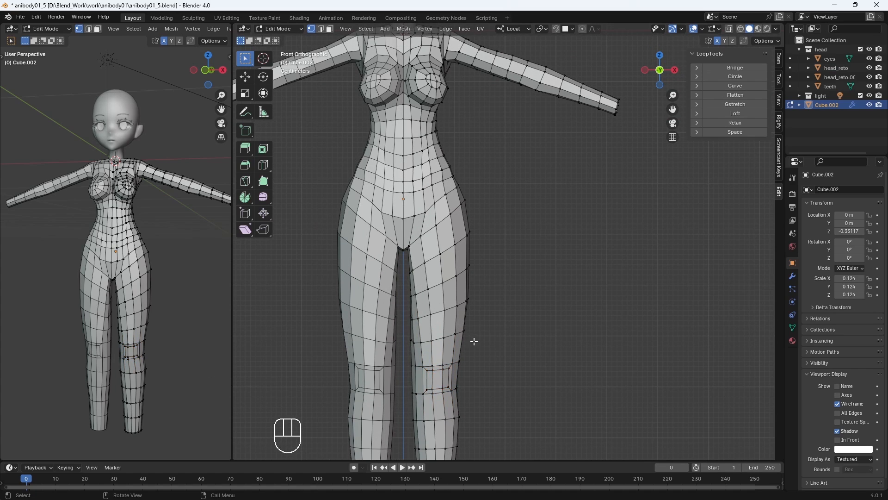
Step: Relax the inset knee topology in Sculpt Mode with the Slide Relax brush at 42 px and 0.442 strength
key("ctrl+Tab")
left_click(468, 396)
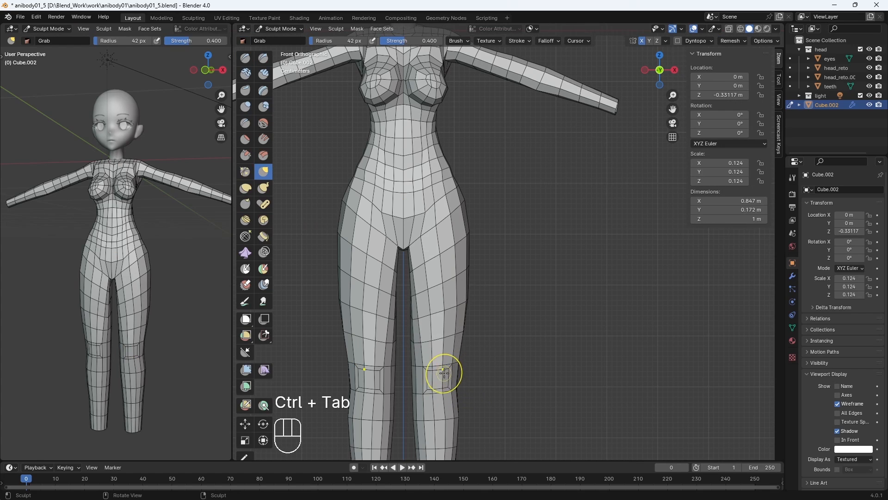
left_click(245, 236)
left_click_drag(452, 397, 423, 368, "shift")
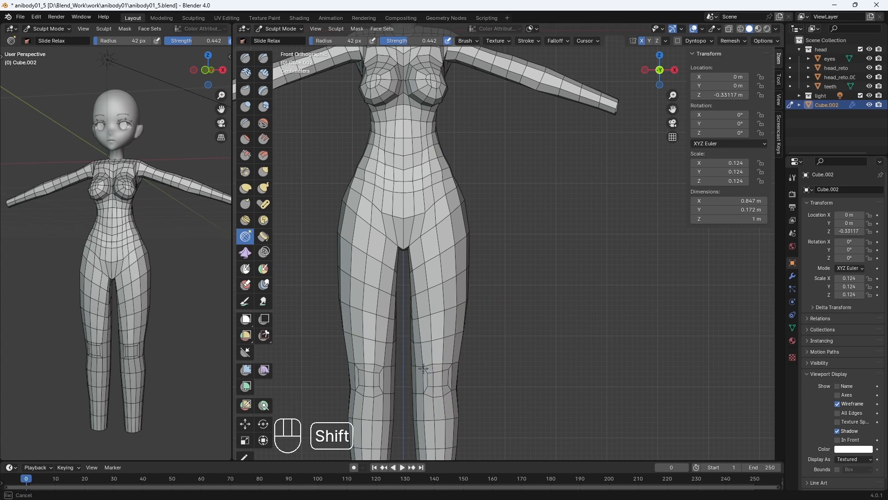
mouse_move(430, 405)
left_mouse_down("shift")
mouse_move(451, 380)
mouse_move(458, 347)
left_mouse_up("shift")
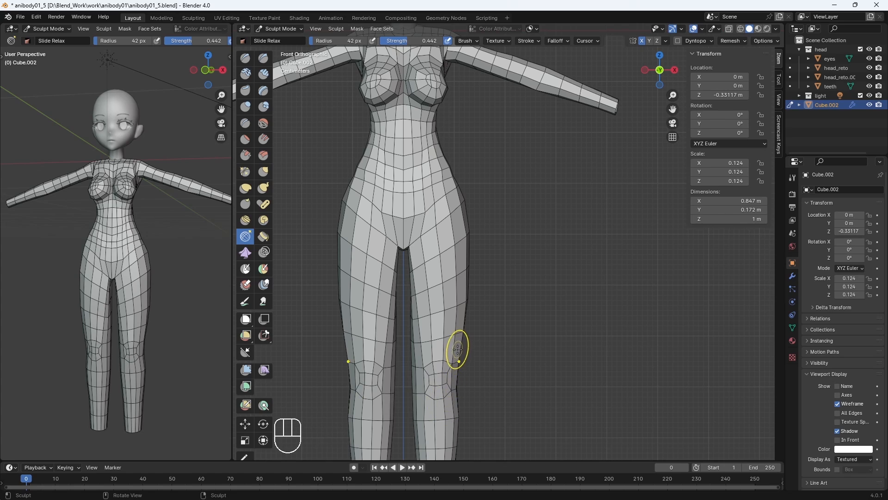
Step: Reshape the inner and outer knee contours from several angles with the Grab brush at 42 px
left_click(262, 170)
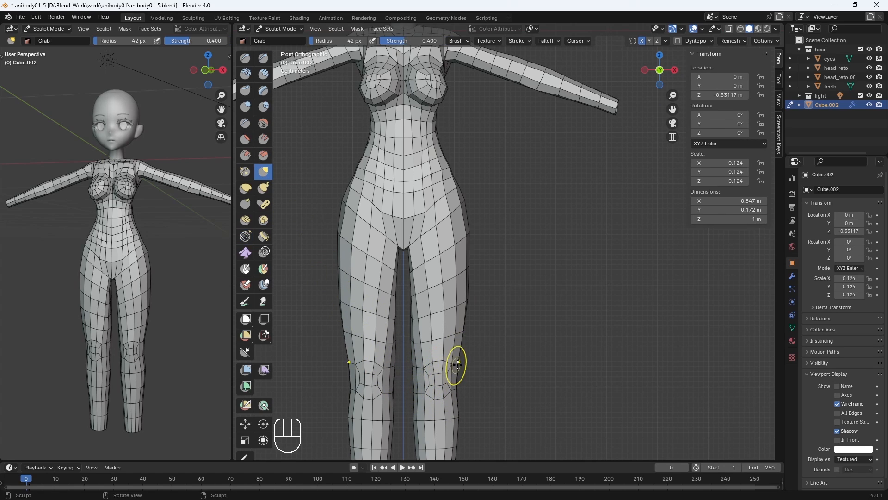
mouse_move(429, 373)
left_mouse_down()
mouse_move(417, 374)
mouse_move(421, 383)
mouse_move(414, 296)
left_mouse_up()
middle_click_drag(415, 297, 441, 344)
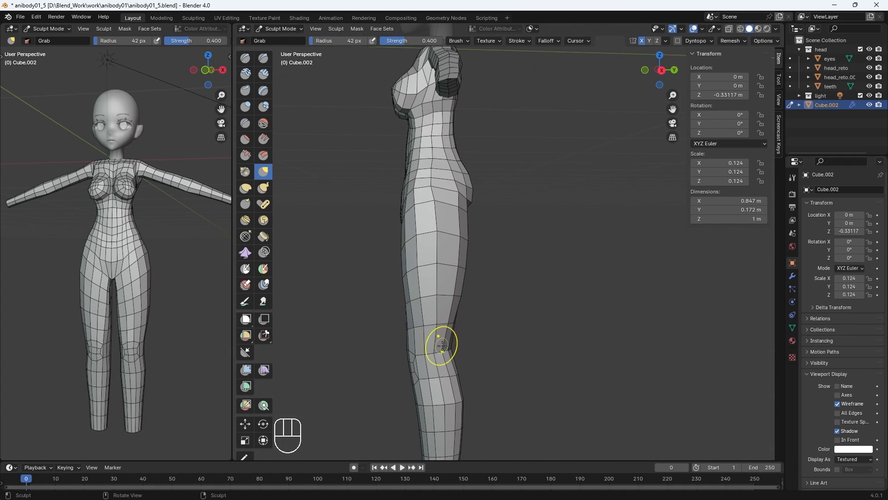
middle_click_drag(420, 388, 392, 400)
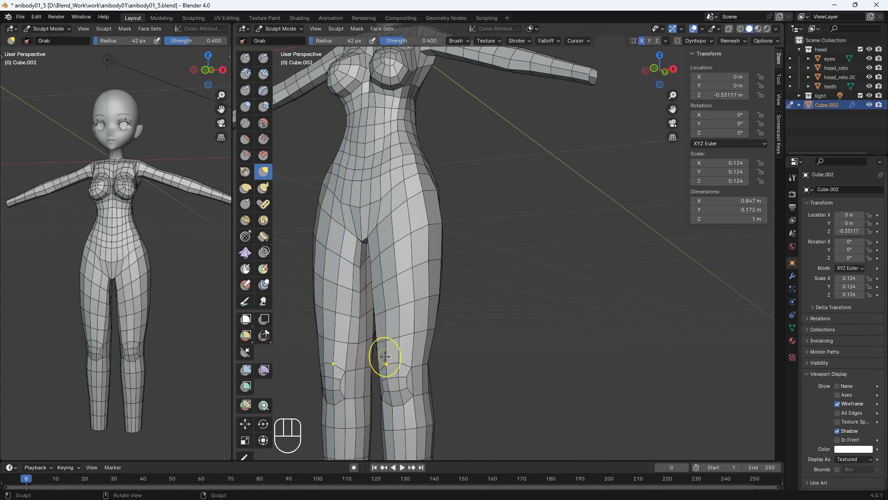
middle_click_drag(385, 356, 487, 241)
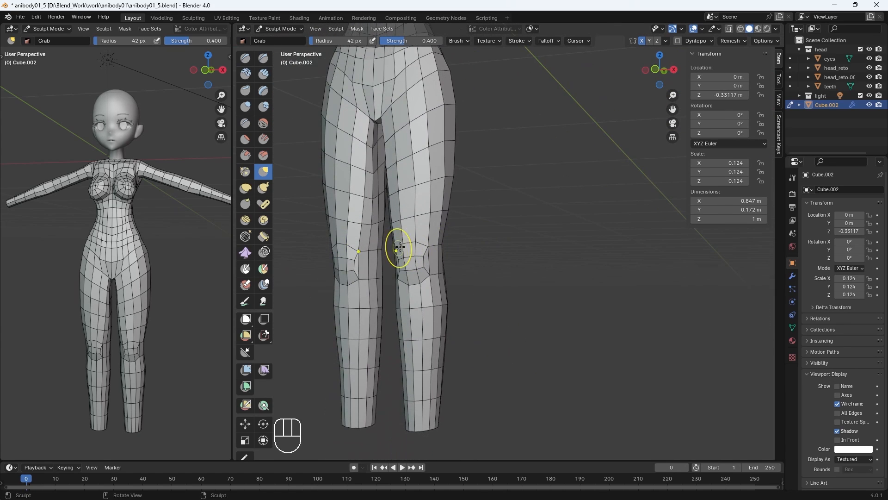
middle_click_drag(400, 247, 425, 256)
left_click_drag(430, 283, 426, 283)
middle_click_drag(444, 273, 471, 267)
left_click_drag(451, 273, 446, 273)
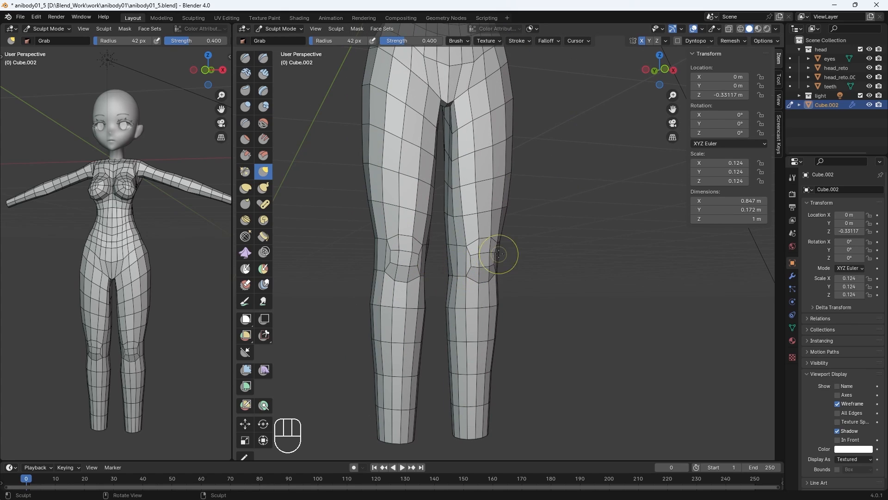
Step: Save an incremental version of the file as anibody01_6.blend
mouse_move(450, 249)
middle_mouse_down()
mouse_move(605, 242)
mouse_move(471, 239)
mouse_move(466, 194)
middle_mouse_up()
mouse_move(470, 233)
middle_mouse_down()
mouse_move(470, 258)
mouse_move(491, 268)
mouse_move(424, 276)
mouse_move(440, 272)
mouse_move(391, 259)
mouse_move(384, 275)
mouse_move(482, 402)
middle_mouse_up()
key("KP_1")
middle_click_drag(468, 270, 496, 313, "shift")
key("ctrl+alt+s")
Step: Inset the face at the back of the elbow in Edit Mode, then clear the selection
mouse_move(562, 185)
middle_mouse_down()
mouse_move(482, 214)
mouse_move(440, 249)
mouse_move(472, 248)
mouse_move(457, 197)
middle_mouse_up()
key("Tab")
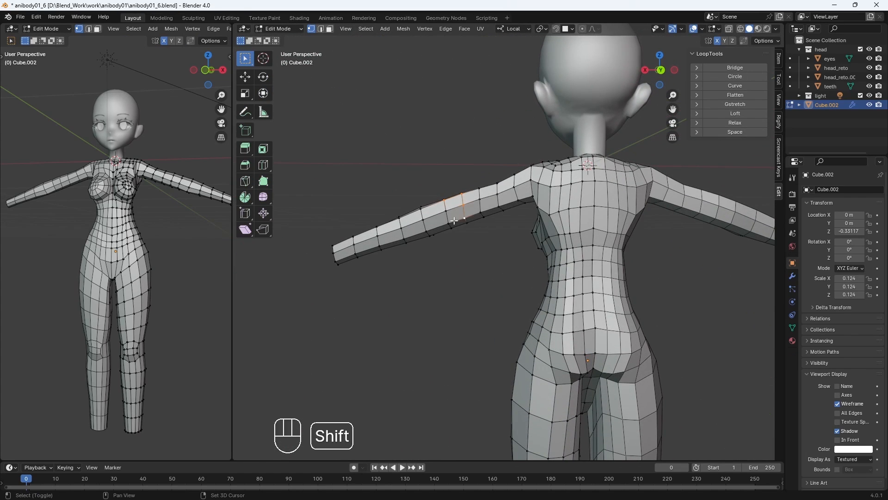
left_click(449, 213, "shift")
key("i")
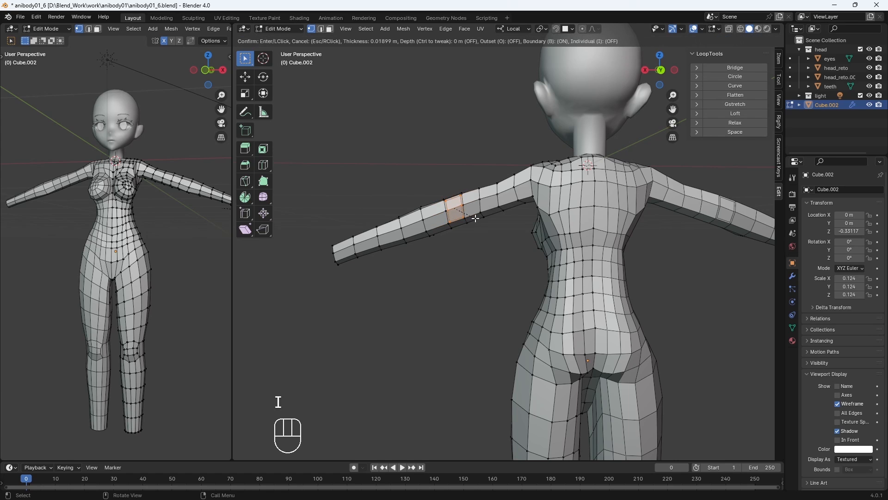
left_click(474, 219)
middle_click_drag(474, 218, 479, 240)
left_click(460, 278)
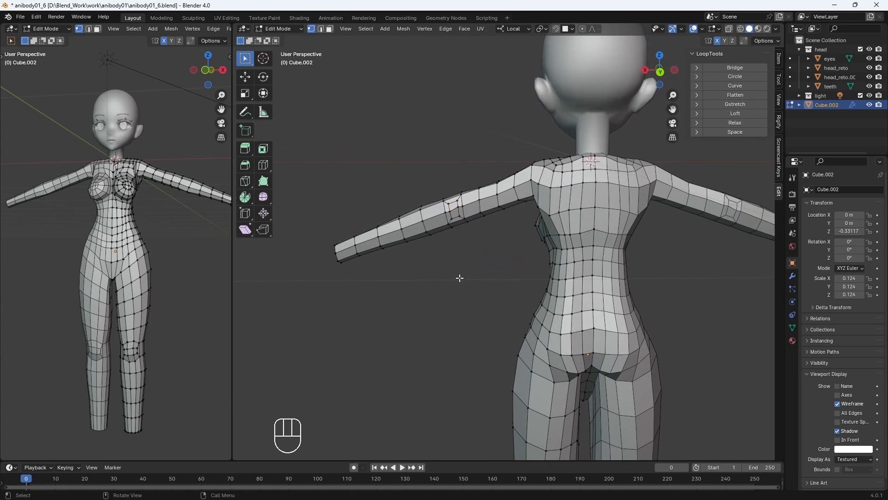
Step: Switch the body mesh from Edit Mode to Sculpt Mode
middle_click_drag(460, 278, 511, 300)
middle_click_drag(600, 244, 549, 243)
key("ctrl+Tab")
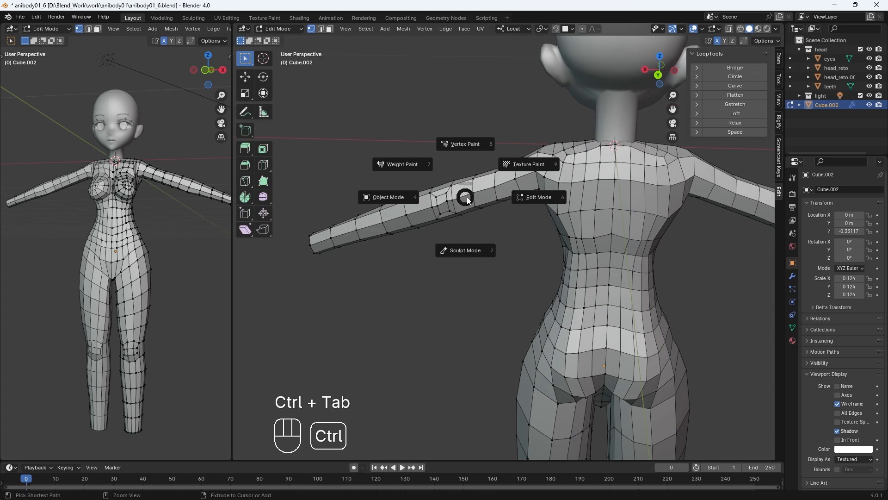
left_click(439, 246)
Step: Try smoothing the inset elbow area from the back and the front, undoing each stroke
left_click_drag(446, 204, 436, 202, "shift")
key("ctrl+z")
mouse_move(454, 215)
middle_mouse_down()
mouse_move(518, 285)
mouse_move(476, 272)
mouse_move(551, 227)
mouse_move(557, 212)
mouse_move(551, 226)
middle_mouse_up()
left_click_drag(551, 232, 540, 257, "shift")
key("ctrl+z")
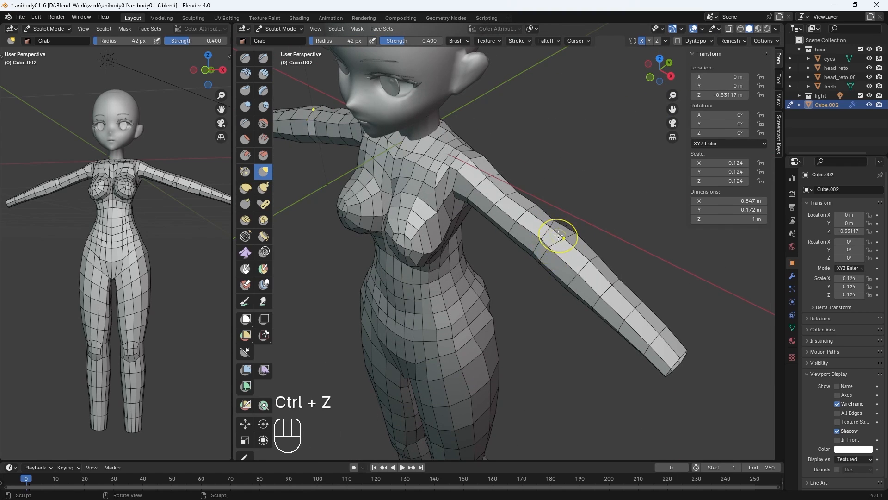
Step: Examine the full body's proportions from the front and from a three-quarter angle
mouse_move(562, 234)
middle_mouse_down()
mouse_move(525, 278)
mouse_move(605, 218)
mouse_move(576, 209)
mouse_move(540, 262)
mouse_move(460, 245)
mouse_move(496, 218)
middle_mouse_up()
key("KP_1")
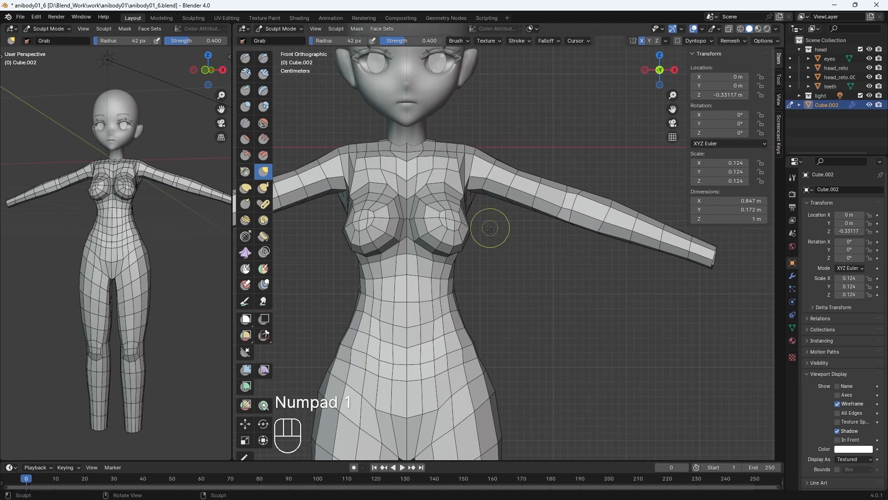
key("KP_Subtract")
key("KP_Subtract")
key("KP_Subtract")
key("KP_Subtract")
key("KP_Subtract")
key("KP_Subtract")
key("KP_Subtract")
middle_click_drag(460, 321, 496, 268)
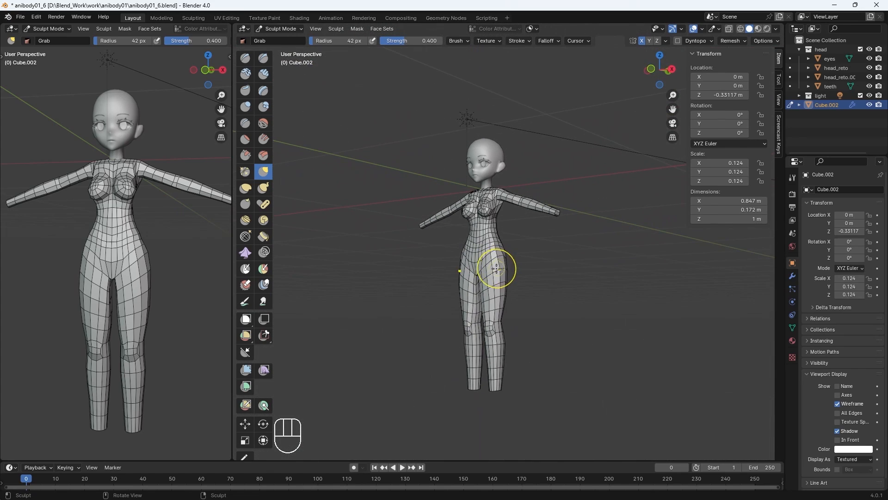
Step: Save the file and switch the body mesh from Sculpt Mode to Edit Mode
key("ctrl+s")
scroll(537, 123, "up", 4)
left_click(289, 26)
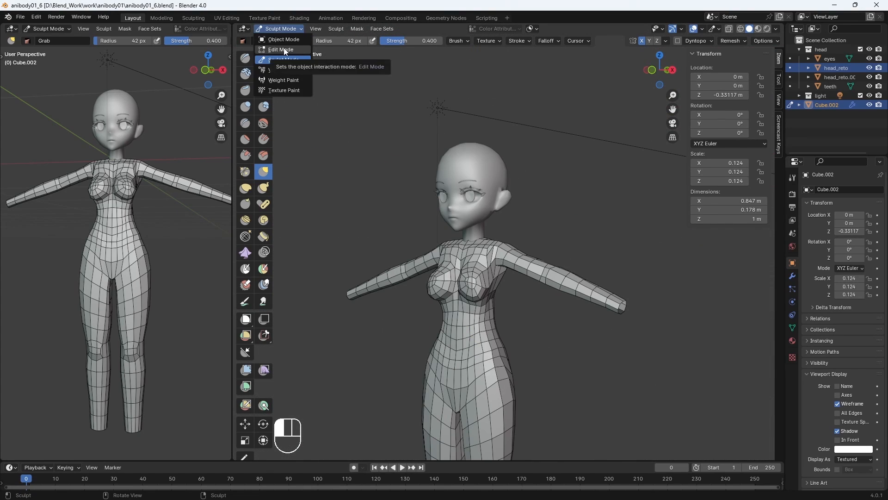
left_click(284, 48)
Step: Dissolve the edge between the upper chest and the front of the shoulder, using edge selection
scroll(493, 313, "up", 6)
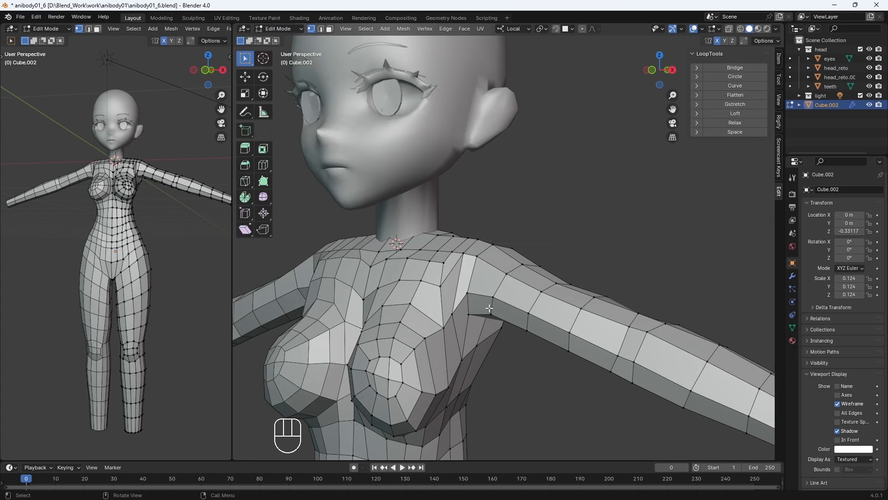
left_click(320, 31)
mouse_move(537, 320)
middle_mouse_down()
mouse_move(508, 323)
mouse_move(538, 328)
middle_mouse_up()
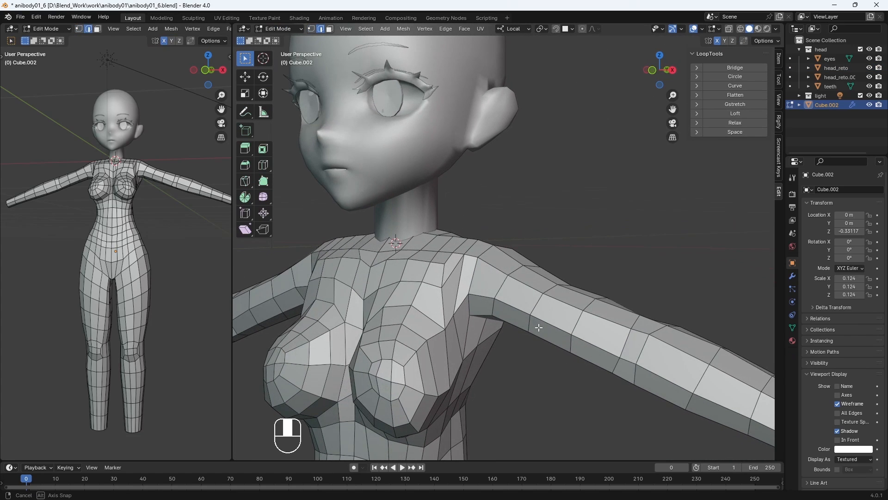
left_click(458, 274, "shift")
right_click(460, 276)
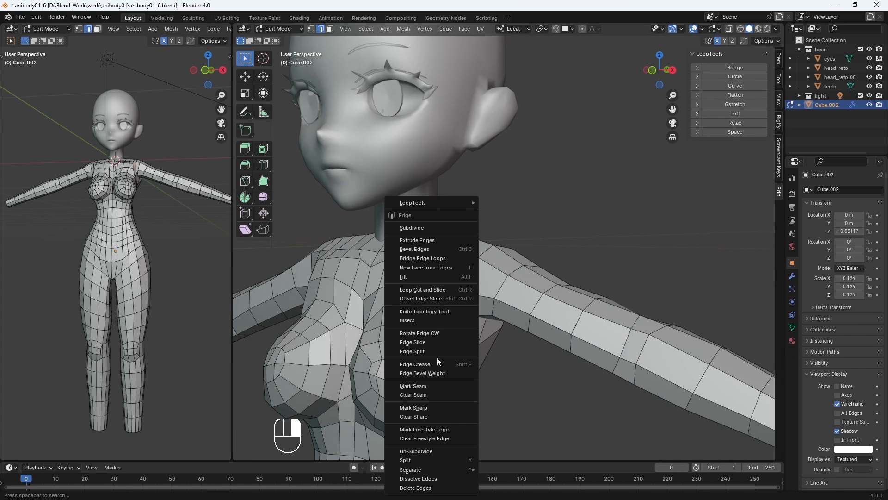
left_click(429, 479)
mouse_move(479, 337)
middle_mouse_down()
mouse_move(477, 359)
mouse_move(465, 342)
mouse_move(477, 345)
middle_mouse_up()
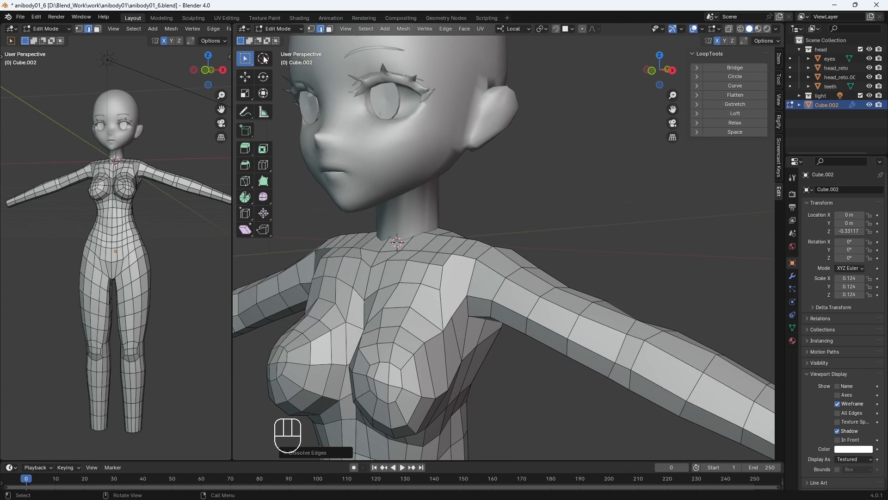
Step: Switch to vertex selection and cut a new edge across the dissolved face at the front of the shoulder with the Knife tool
left_click(244, 184)
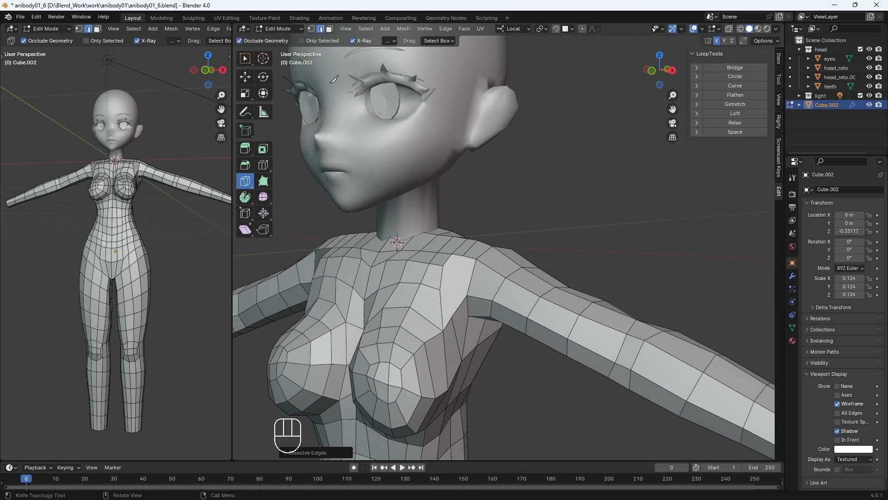
left_click(312, 29)
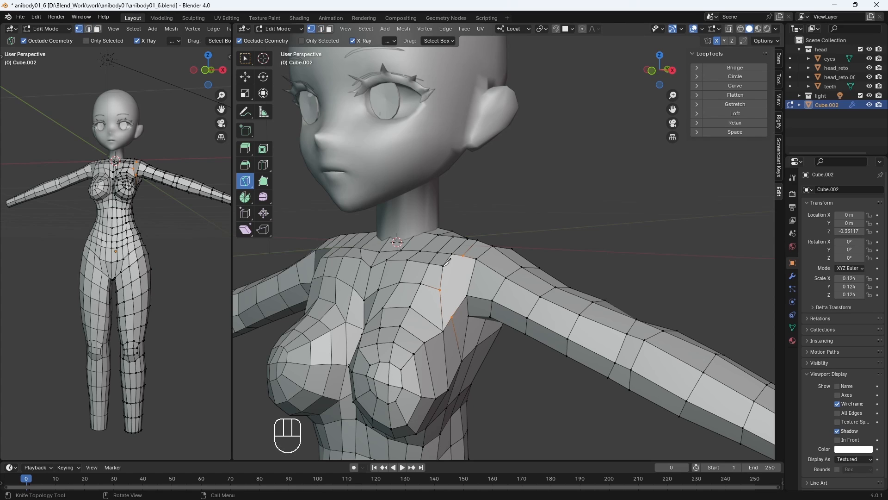
left_click(441, 290)
left_click(468, 295)
key("Return")
Step: Reposition the chest vertices beside the new cut to even out the faces in front of the armpit
left_click(245, 59)
left_click(434, 313)
middle_click_drag(493, 309, 474, 332)
key("g")
left_click(435, 316)
left_click(424, 284)
key("g")
left_click(423, 287)
left_click(420, 321)
key("g")
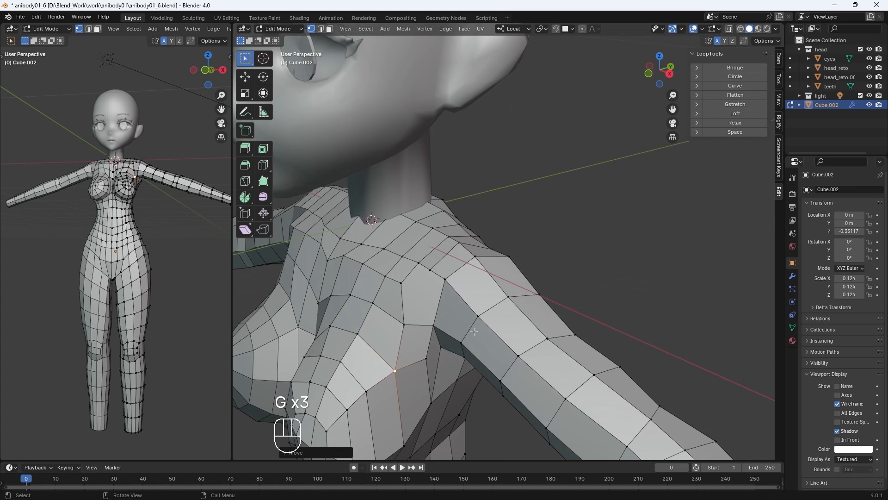
Step: Knife a new edge from the upper chest vertex to the vertex where the arm meets the shoulder
left_click(245, 181)
left_click(402, 282)
left_click(445, 280)
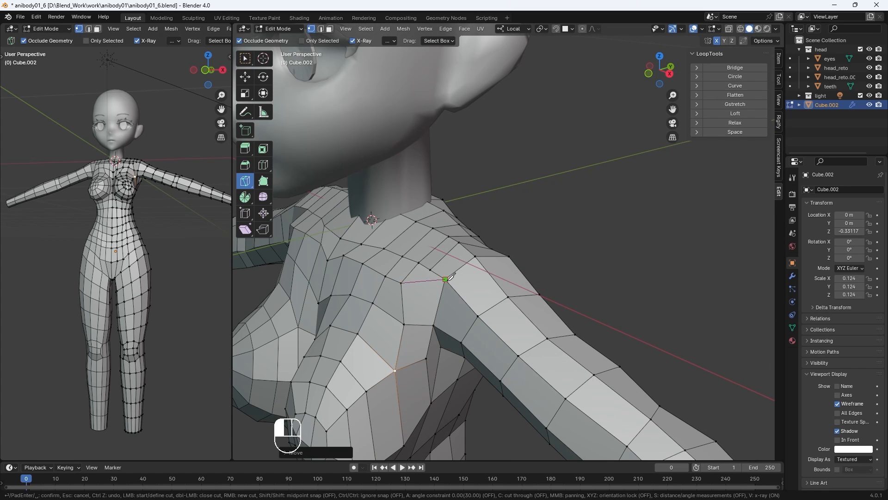
key("Return")
key("Escape")
Step: Move the vertices around the upper and front shoulder to smooth its contour from the side and front
left_click(246, 58)
middle_click_drag(491, 245, 453, 250)
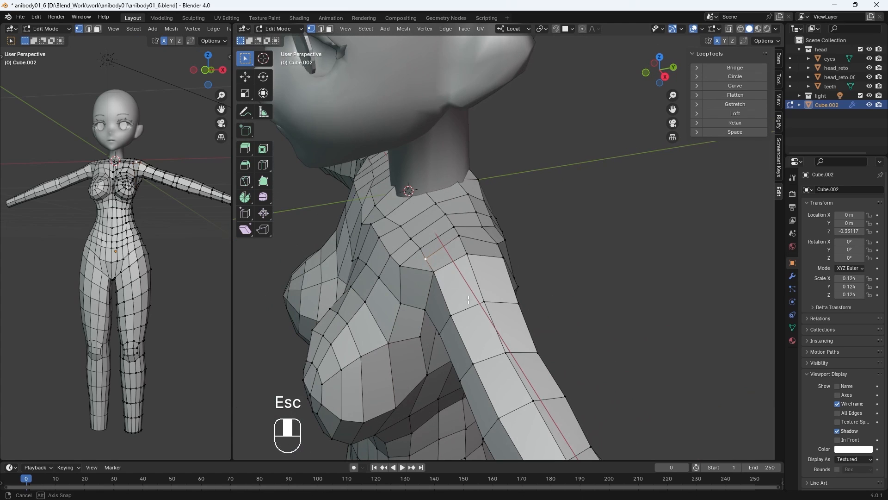
left_click(489, 272)
key("g")
left_click(491, 274)
key("g")
middle_click_drag(432, 280, 509, 278)
key("g")
left_click(504, 278)
key("g")
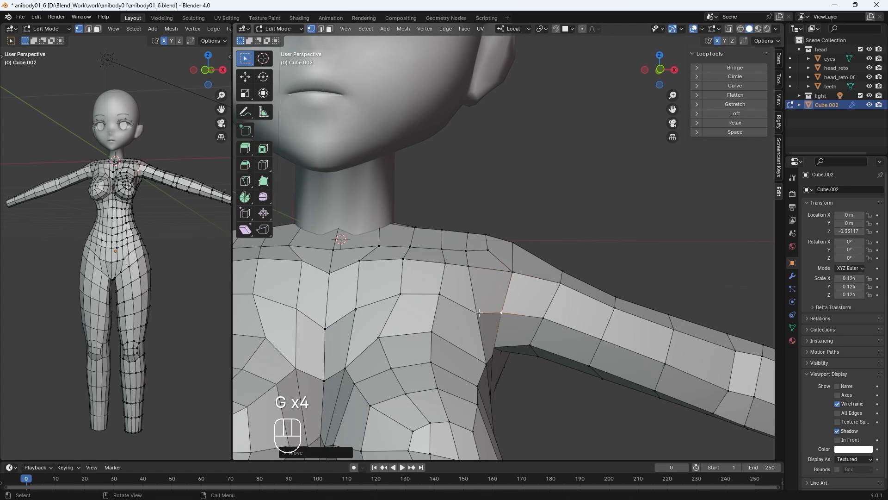
Step: Adjust the armpit and adjoining chest vertices to shape the transition from torso to arm
left_click(479, 315)
key("g")
scroll(485, 319, "down", 2)
key("g")
key("g")
left_click(493, 333)
key("g")
left_click(493, 334)
middle_click_drag(493, 334, 396, 313)
key("g")
left_click(463, 340)
key("g")
left_click(453, 323)
key("g")
left_click(456, 309)
key("g")
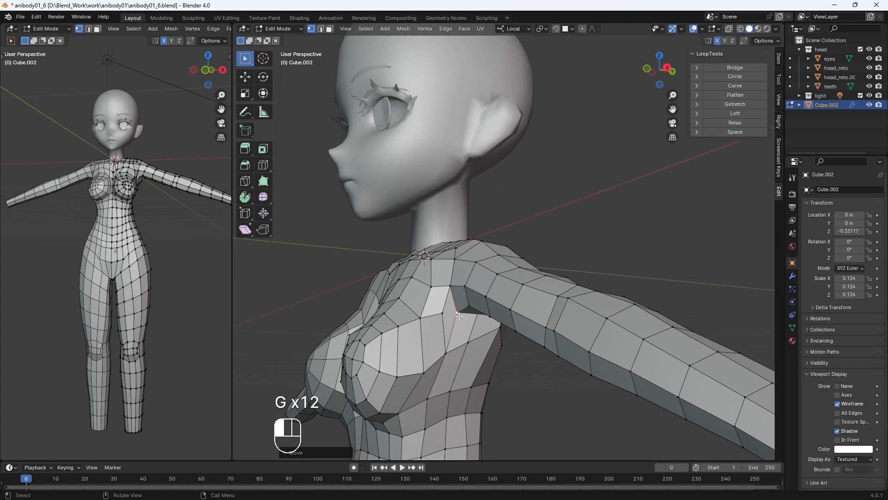
Step: Slide the vertices along the front and top of the shoulder to space its edge loops more evenly
left_click(465, 286)
key("g")
scroll(467, 289, "up", 3)
middle_click_drag(468, 290, 514, 298)
left_click(449, 237)
key("g")
key("g")
middle_click_drag(451, 246, 537, 318)
left_click(484, 249)
key("g")
key("g")
left_click(497, 259)
key("g")
key("g")
left_click(509, 268)
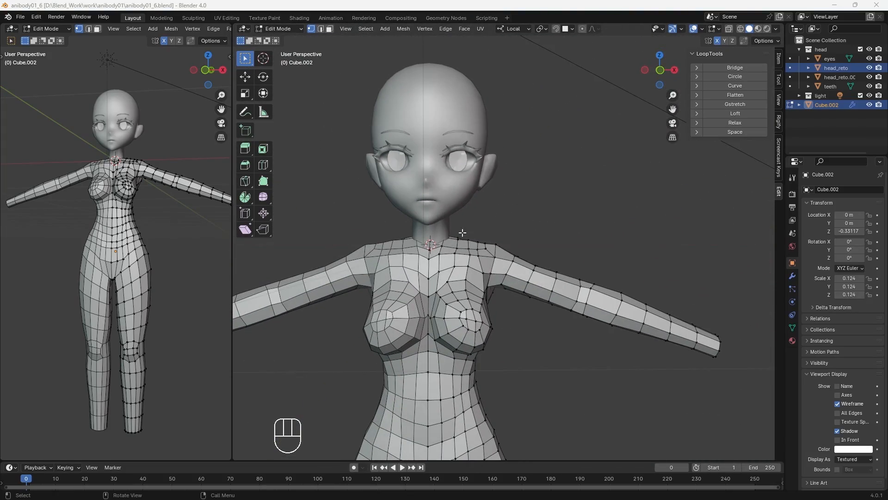
Step: Move the outer vertices on top of the shoulder to refine its silhouette
left_click(494, 241)
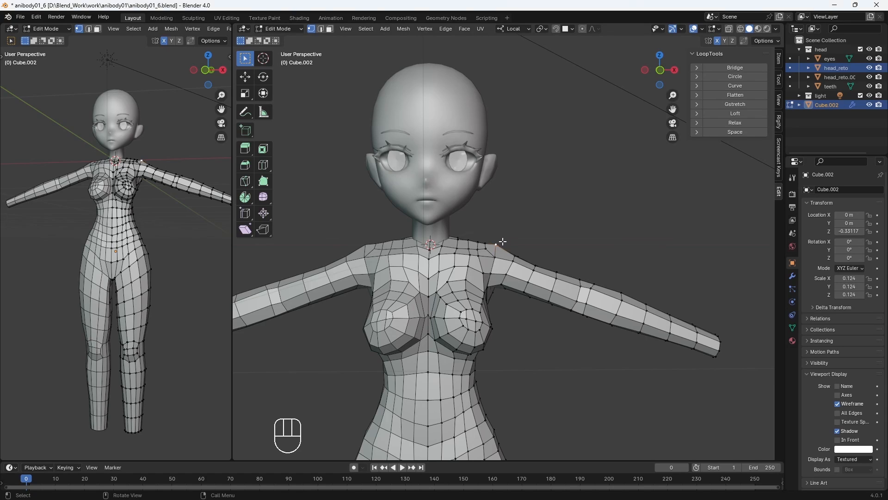
key("g")
left_click(507, 244)
middle_click_drag(507, 244, 462, 203)
key("g")
left_click(498, 252)
Step: Switch the body mesh to Sculpt Mode and relax the waist and belly topology with the Slide Relax brush
key("ctrl+Tab")
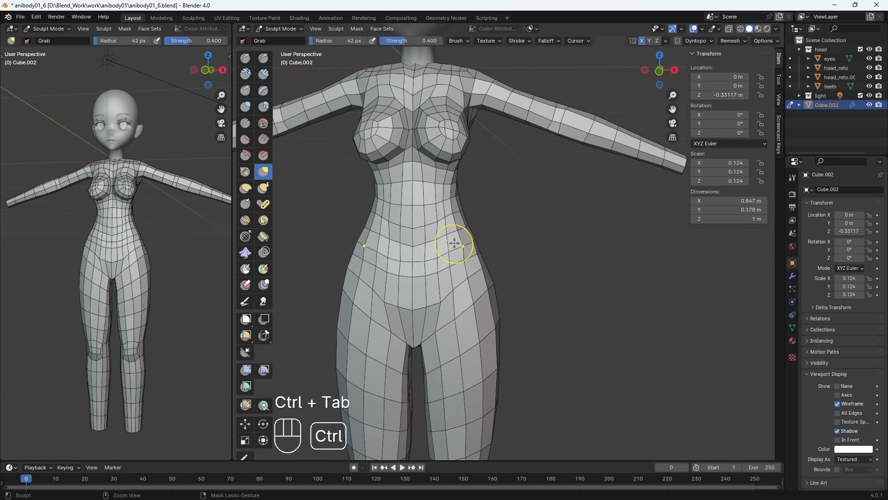
key("ctrl+Tab")
left_click(464, 302)
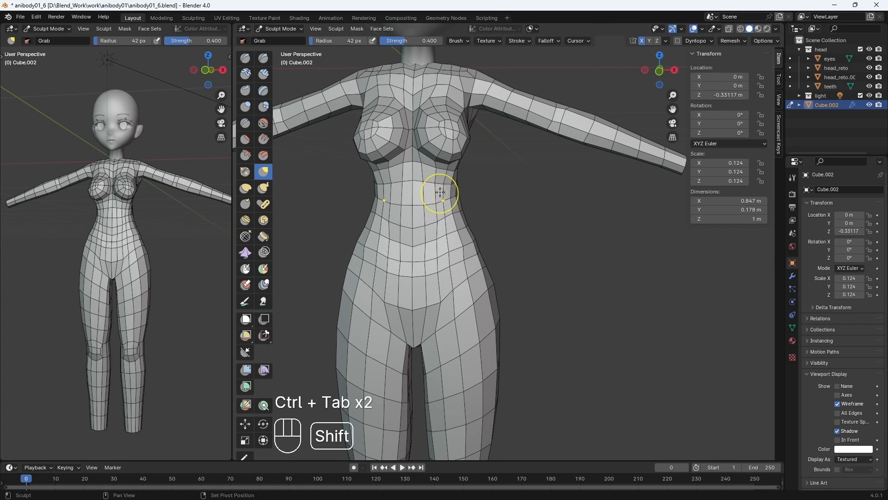
left_click(246, 236)
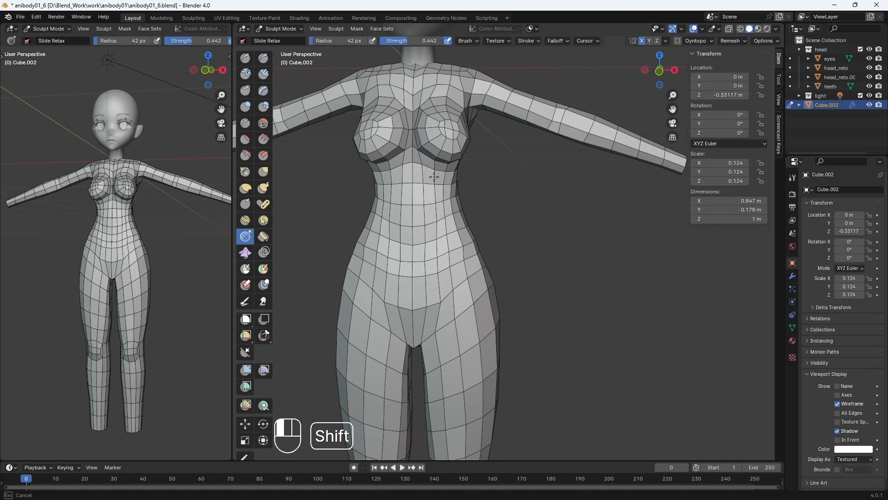
left_click_drag(434, 176, 467, 277, "shift")
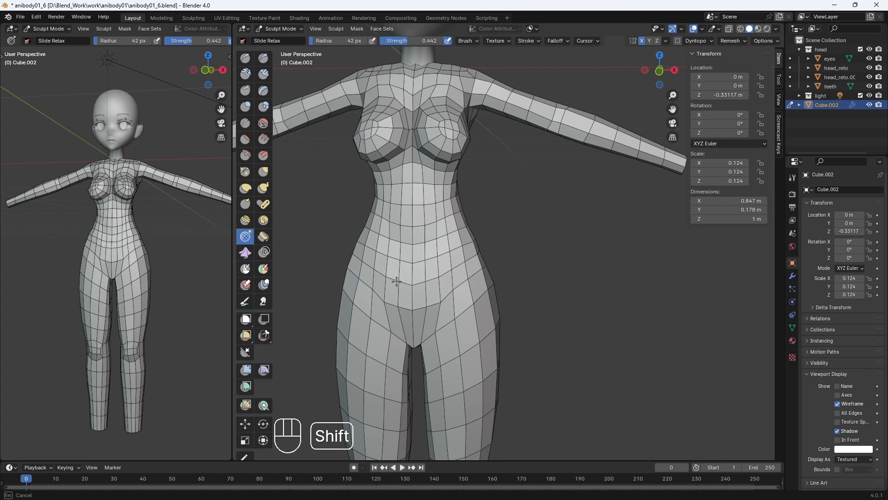
Step: Relax the mesh across the back and sides of the torso with the Slide Relax brush
middle_click_drag(474, 249, 510, 196)
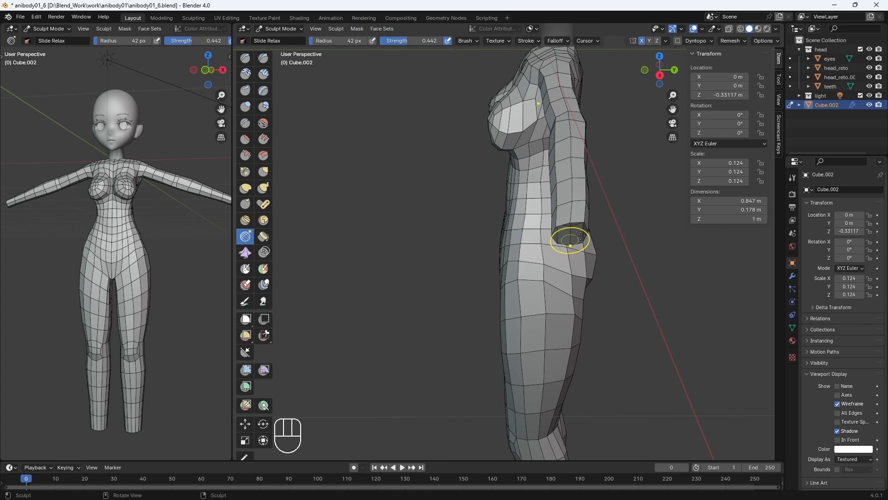
mouse_move(575, 238)
middle_mouse_down()
mouse_move(571, 248)
mouse_move(609, 205)
middle_mouse_up()
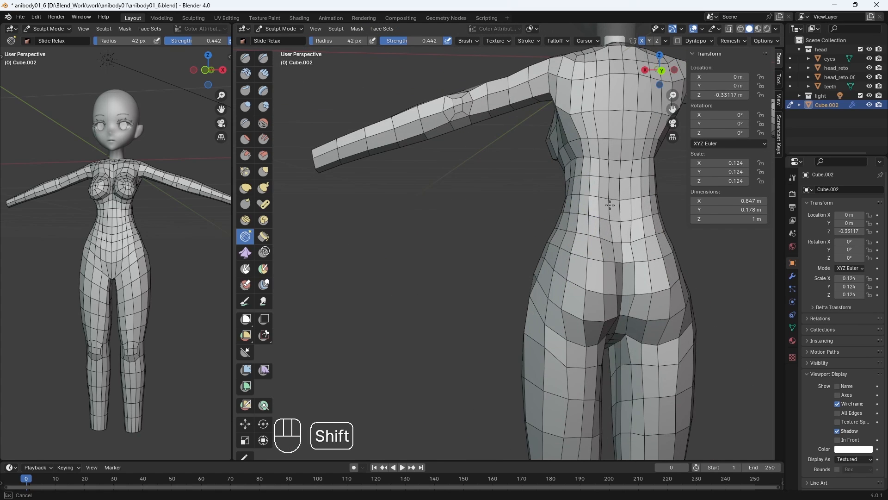
middle_click_drag(589, 312, 567, 274)
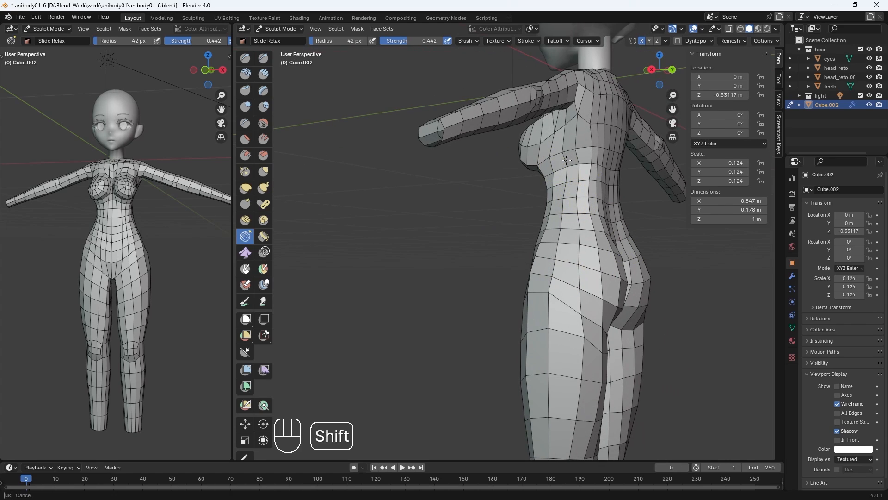
middle_click_drag(567, 160, 451, 176)
mouse_move(438, 132)
middle_mouse_down()
mouse_move(380, 111)
mouse_move(520, 134)
mouse_move(522, 152)
middle_mouse_up()
left_click_drag(542, 155, 602, 166, "shift")
middle_click_drag(629, 167, 560, 174)
Step: Undo the last sculpt stroke and relax the front of the pelvis with the Slide Relax brush
middle_click_drag(507, 341, 546, 200, "shift")
middle_click_drag(520, 248, 586, 250)
key("ctrl+z")
left_click_drag(468, 227, 464, 239, "shift")
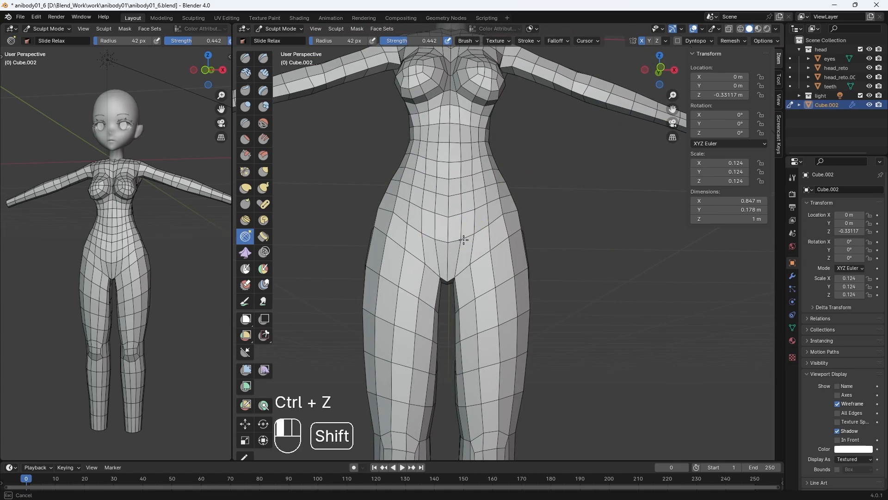
Step: Even out the mesh topology over the abdomen, hips and upper thighs with the Slide Relax brush
left_click_drag(458, 140, 459, 147, "shift")
mouse_move(469, 204)
middle_mouse_down()
mouse_move(410, 213)
mouse_move(493, 259)
mouse_move(500, 282)
middle_mouse_up()
left_click_drag(519, 305, 518, 255, "shift")
middle_click_drag(620, 259, 546, 267)
left_click_drag(542, 273, 539, 277, "shift")
middle_click_drag(539, 277, 509, 315)
middle_click_drag(566, 407, 493, 415)
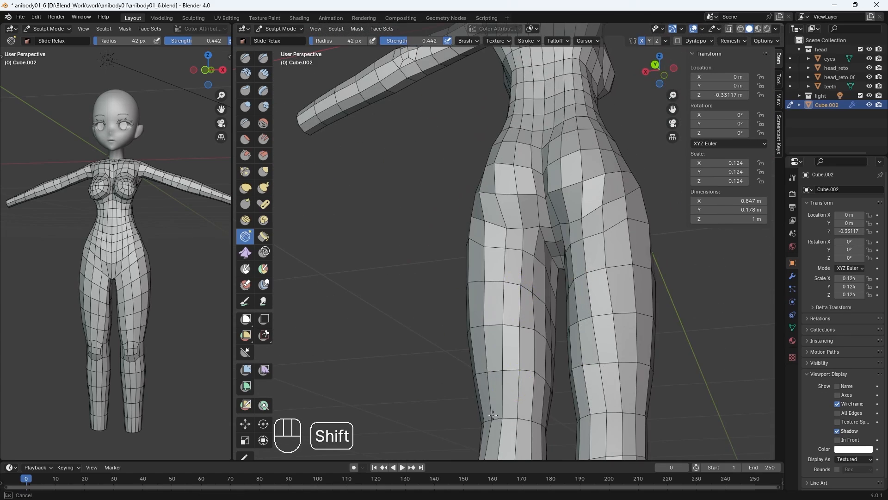
mouse_move(548, 380)
middle_mouse_down()
mouse_move(560, 245)
mouse_move(418, 238)
middle_mouse_up()
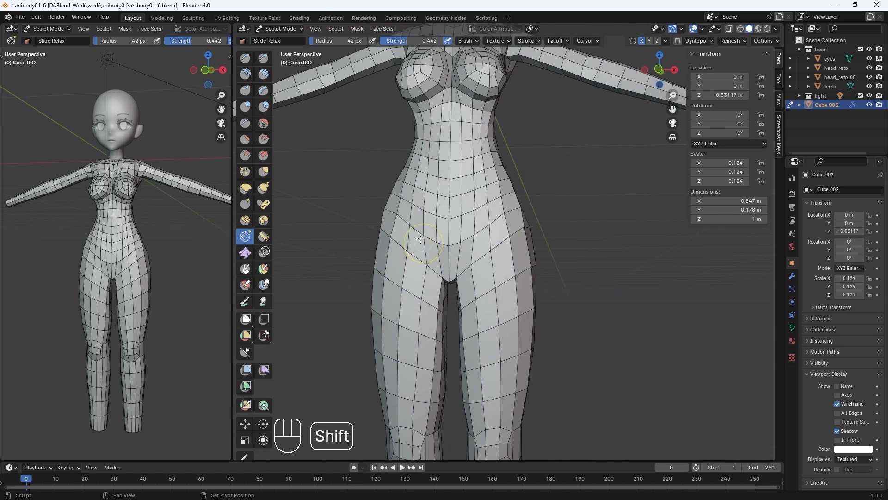
Step: In Edit Mode, bevel the edge path from below the bust down the abdomen and across to the centre line, about 0.05 m wide
left_click(279, 29)
left_click(288, 50)
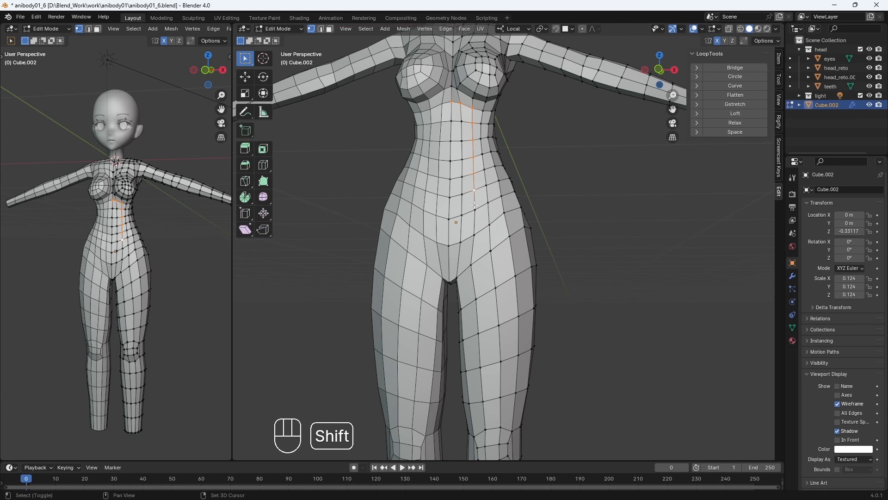
middle_click_drag(467, 181, 464, 248, "shift")
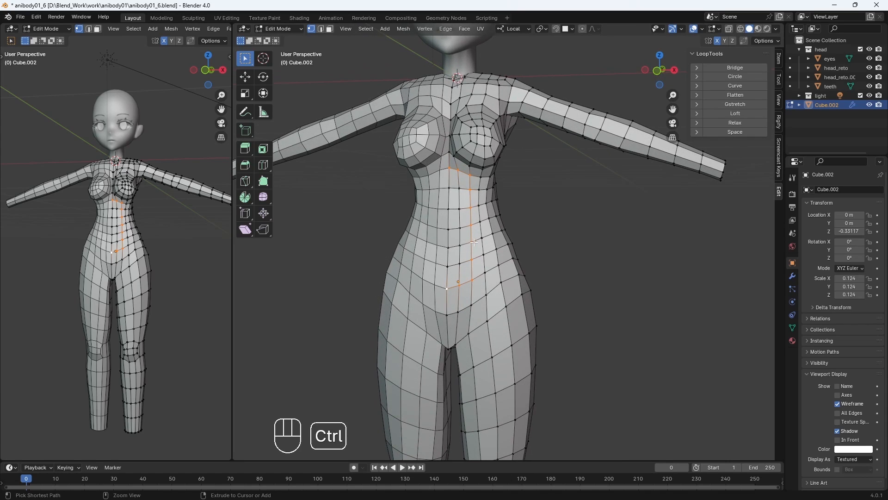
key("ctrl+b")
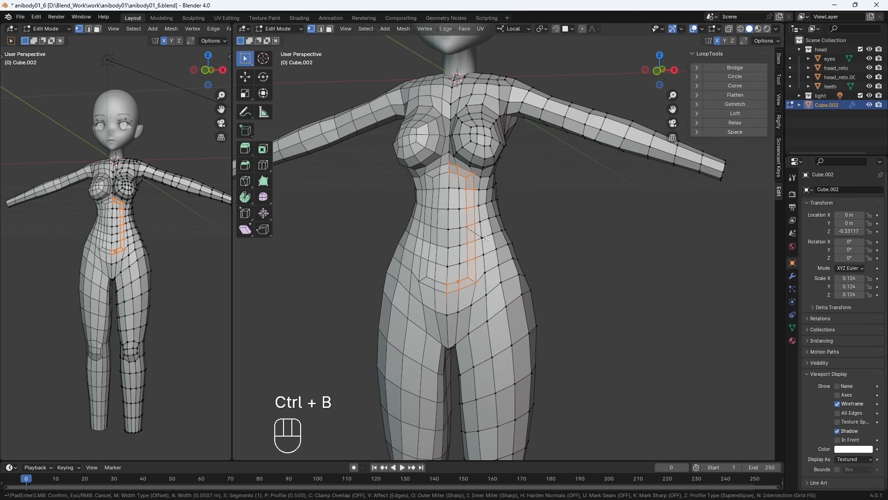
left_click(485, 238)
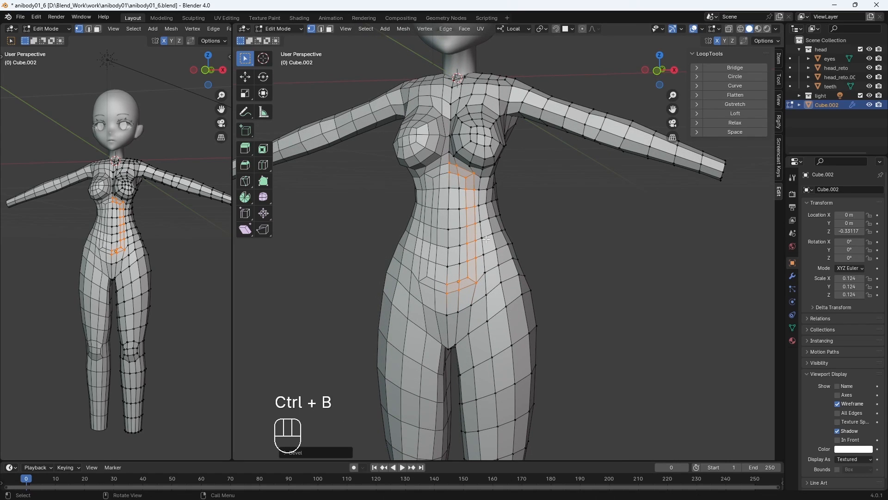
Step: Move the vertices at the lower end of the bevelled strip to round the edge flow on the lower abdomen
left_click(462, 297)
key("g")
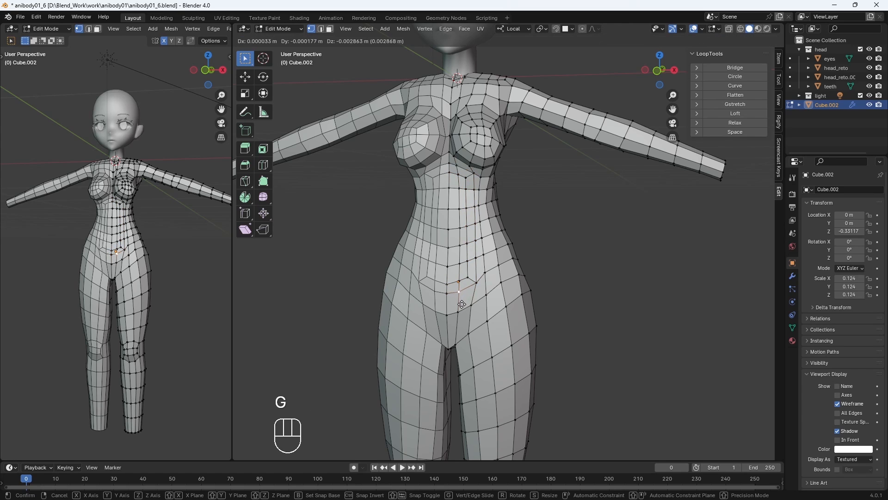
left_click(461, 304)
key("g")
key("g")
key("g")
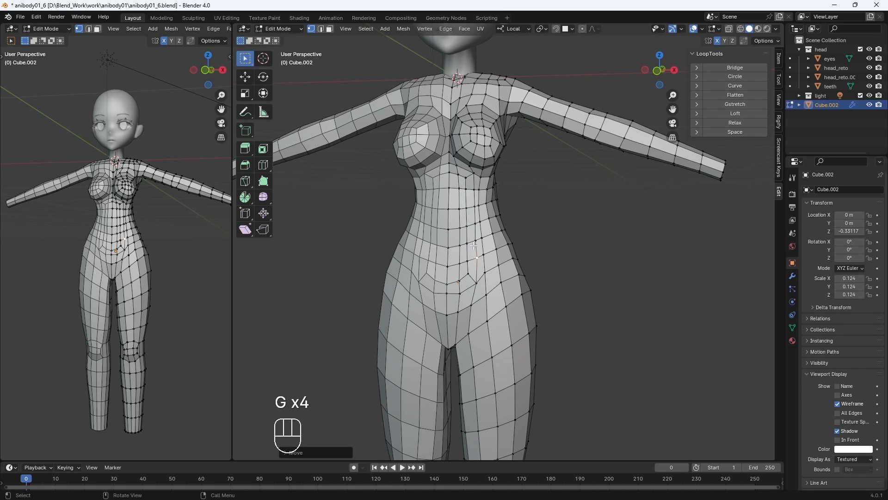
Step: Shift the vertices at the top of the abdomen, just below the bust, along the local Y axis
middle_click_drag(469, 277, 260, 111)
key("g")
key("g")
key("g")
left_click(246, 77)
key("KP_Add")
key("KP_Add")
left_click_drag(437, 264, 437, 260)
left_click(437, 267)
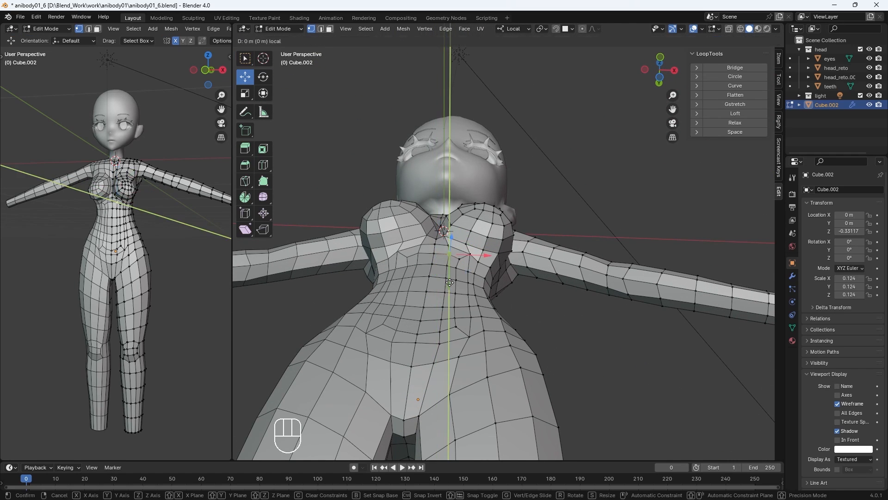
middle_click_drag(437, 267, 462, 264)
Step: Reposition individual vertices beneath the bust to even out the edge flow into the upper abdomen
key("w")
key("g")
left_click(535, 256)
key("g")
key("g")
key("g")
key("g")
left_click(535, 257)
key("g")
left_click(501, 250)
Step: In Sculpt Mode, refine the contour beneath the bust with the Grab brush, reducing its radius to 29 px
key("KP_3")
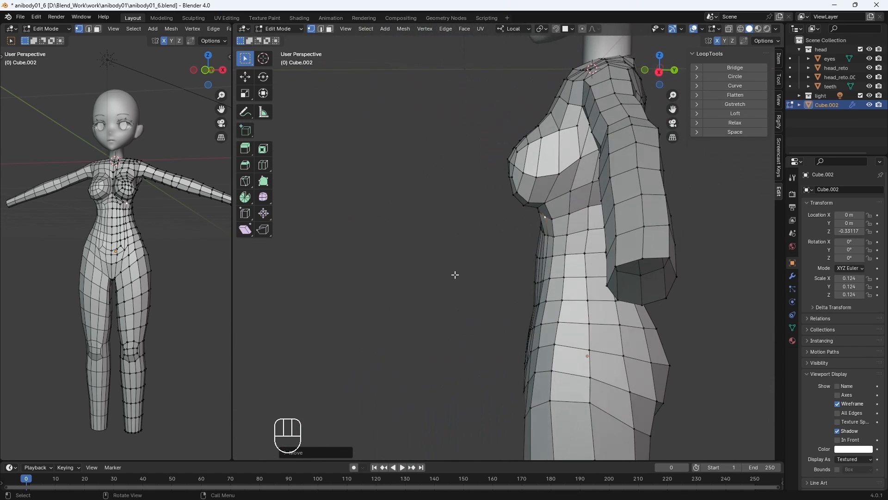
left_click(277, 29)
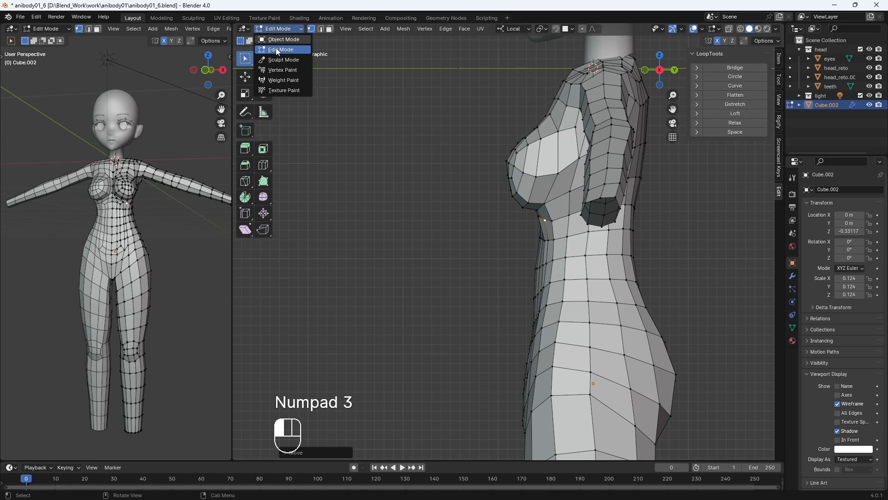
left_click(281, 60)
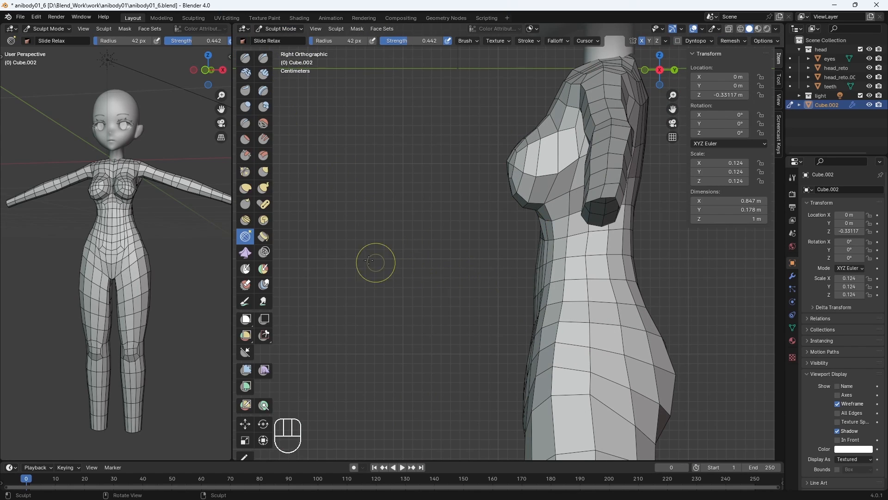
left_click(263, 172)
mouse_move(476, 260)
middle_mouse_down()
mouse_move(504, 311)
mouse_move(515, 358)
mouse_move(490, 399)
mouse_move(475, 390)
mouse_move(521, 332)
middle_mouse_up()
key("bracketleft")
key("bracketleft")
key("bracketleft")
mouse_move(525, 281)
middle_mouse_down()
mouse_move(529, 268)
mouse_move(466, 238)
mouse_move(446, 215)
mouse_move(519, 263)
mouse_move(531, 206)
mouse_move(545, 205)
mouse_move(557, 178)
mouse_move(631, 159)
mouse_move(578, 194)
mouse_move(485, 235)
mouse_move(482, 158)
mouse_move(517, 150)
mouse_move(539, 155)
middle_mouse_up()
key("bracketleft")
key("bracketleft")
key("bracketleft")
key("bracketleft")
key("bracketleft")
middle_click_drag(520, 193, 549, 162)
Step: Adjust the abdomen and hip shape in front view with the Grab brush at a 48 px radius
key("KP_1")
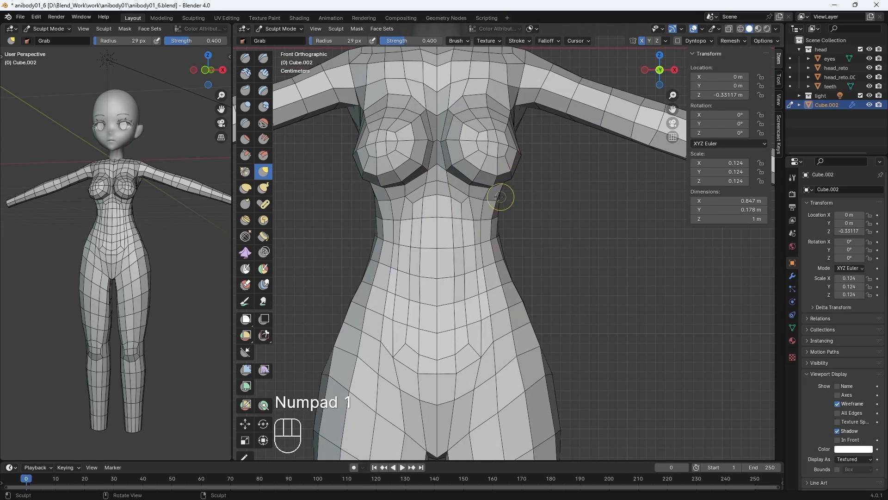
key("bracketright")
key("bracketright")
key("bracketright")
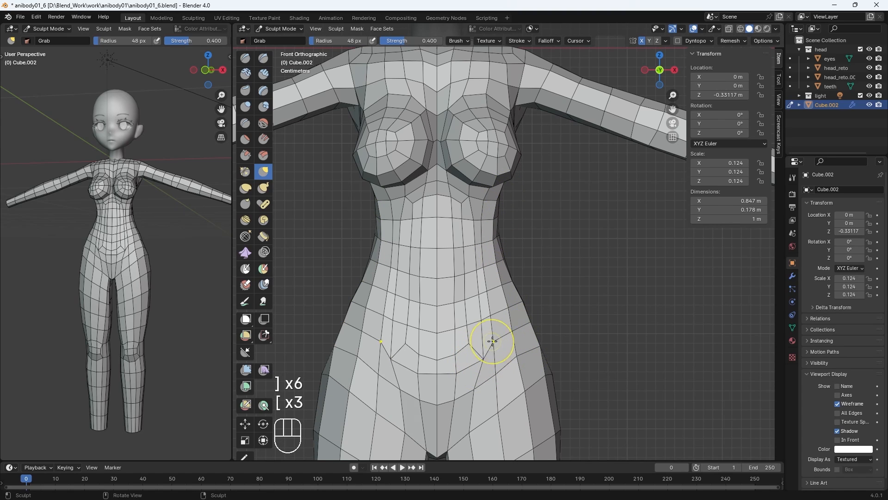
middle_click_drag(483, 393, 485, 262, "shift")
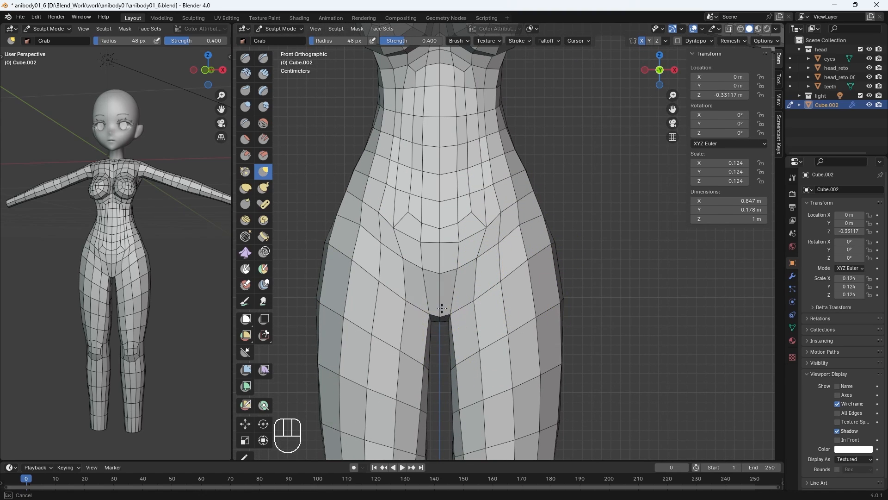
Step: Reshape the buttock and thigh profile in side view with the Grab brush enlarged to about 70 px
key("KP_6")
key("KP_6")
key("KP_6")
key("KP_6")
key("KP_6")
key("KP_6")
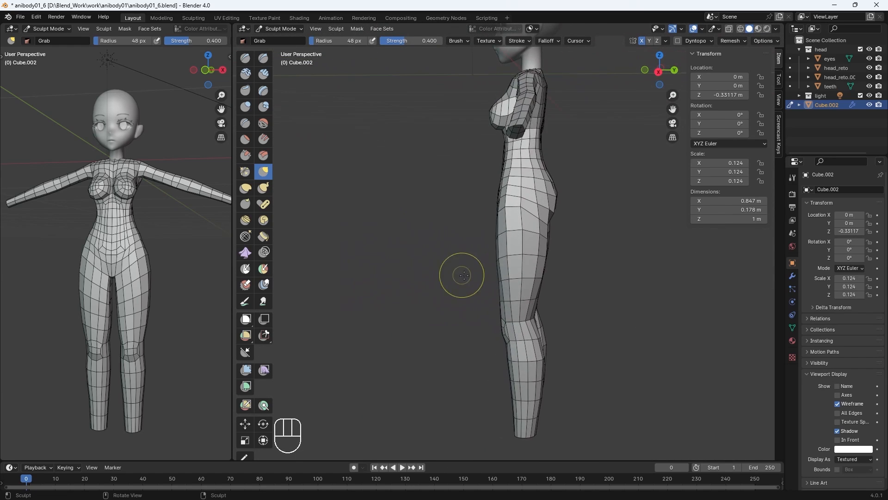
key("KP_3")
key("KP_Subtract")
key("KP_Subtract")
key("bracketright")
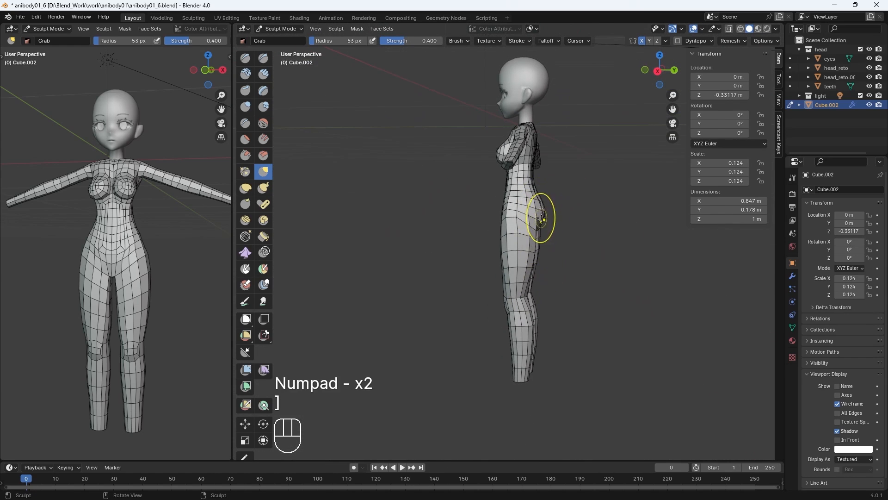
key("bracketright")
key("bracketright")
key("bracketright")
key("bracketright")
key("KP_3")
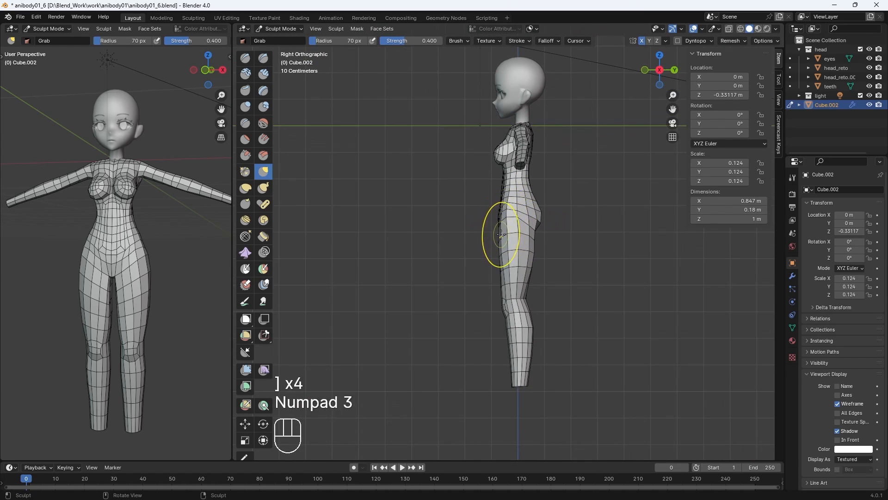
key("bracketright")
key("bracketright")
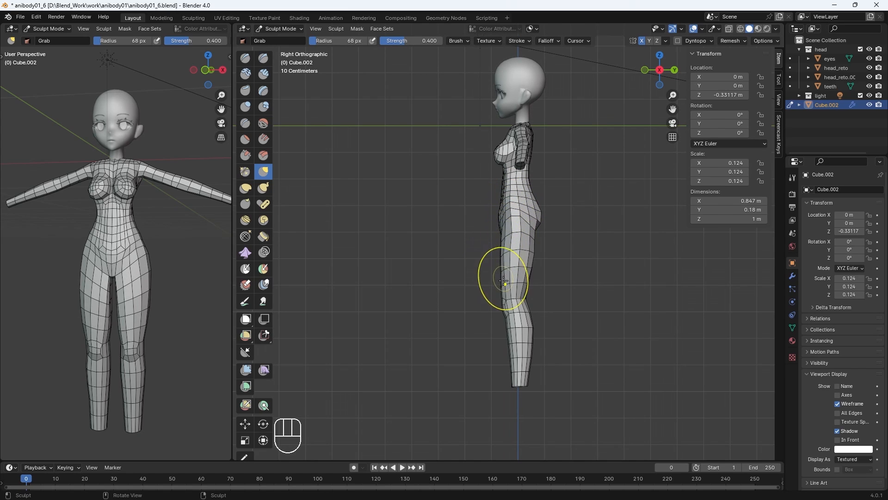
Step: Refine the waist and belly contour from angled views with the Grab brush, varying the brush radius
middle_click_drag(508, 325, 512, 224)
key("KP_Add")
key("KP_Add")
key("KP_Add")
key("bracketleft")
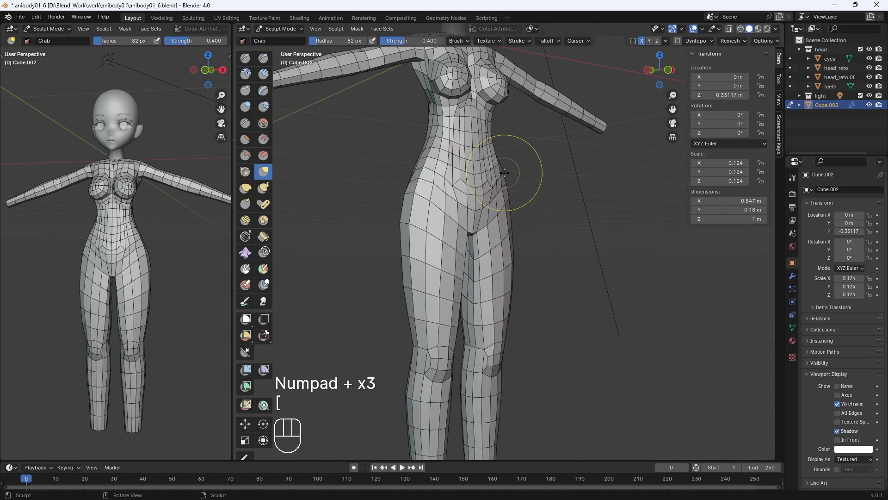
mouse_move(499, 154)
middle_mouse_down()
mouse_move(513, 198)
mouse_move(499, 218)
middle_mouse_up()
key("bracketright")
key("bracketright")
key("bracketright")
left_click_drag(499, 153, 495, 151)
middle_click_drag(537, 143, 495, 139)
left_click_drag(510, 135, 506, 133)
key("bracketleft")
key("bracketleft")
mouse_move(498, 146)
middle_mouse_down()
mouse_move(521, 148)
mouse_move(508, 201)
middle_mouse_up()
Step: In Edit Mode, extrude the open edge loop at the bottom of the lower leg downward and scale it narrower
middle_click_drag(483, 293, 483, 199, "shift")
key("Tab")
key("KP_1")
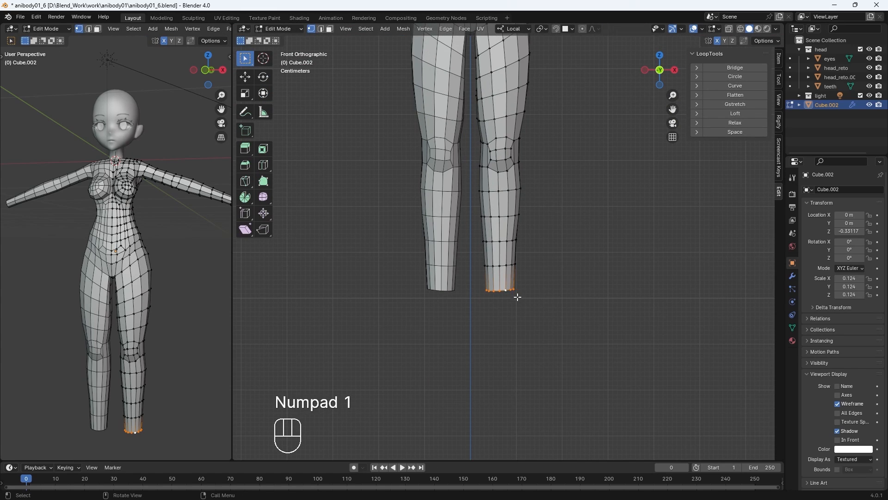
key("e")
left_click(520, 334)
key("s")
left_click(521, 311)
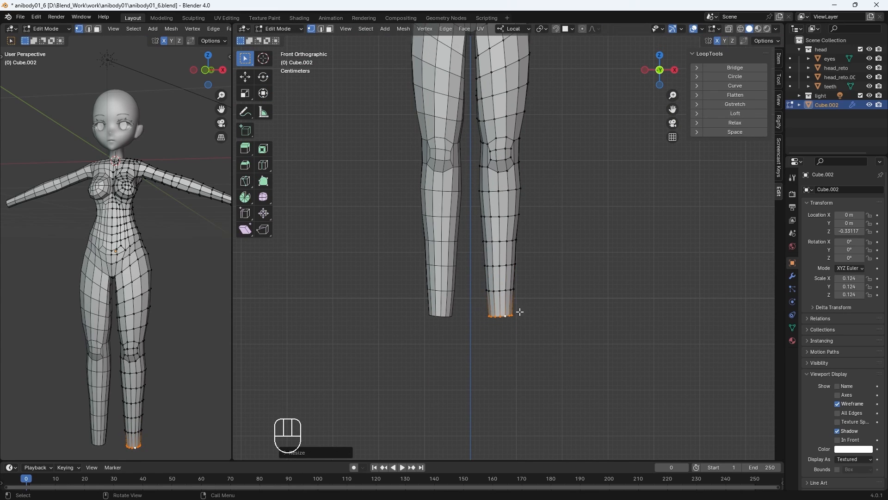
Step: Reposition the leg's bottom edge loop and the loop above it to align the ankle in front view
key("KP_1")
key("g")
left_click(524, 319)
left_click(509, 291, "alt")
key("g")
left_click(522, 290)
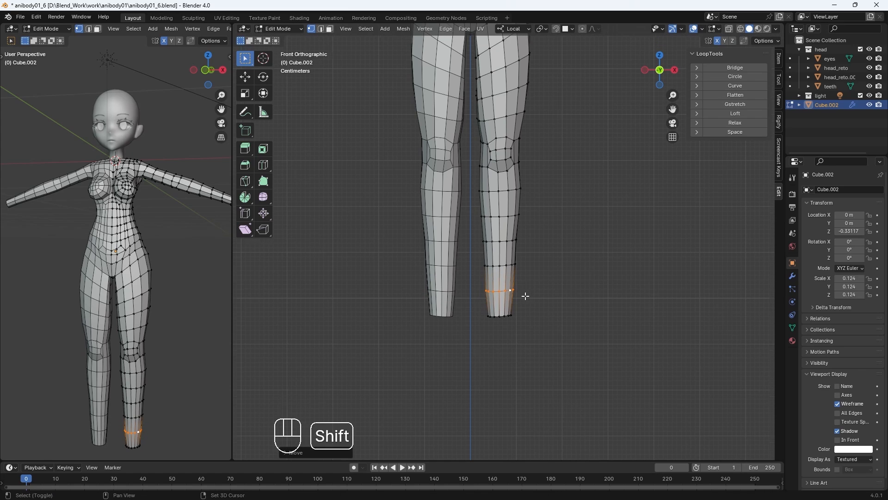
Step: In Sculpt Mode, refine the lower-back and buttock profile with the Grab brush at a 49 px radius
mouse_move(526, 298)
middle_mouse_down()
mouse_move(422, 301)
mouse_move(520, 272)
mouse_move(466, 307)
mouse_move(468, 437)
mouse_move(518, 290)
mouse_move(499, 289)
middle_mouse_up()
key("KP_Subtract")
key("KP_Subtract")
key("KP_Subtract")
left_click(281, 31)
left_click(283, 58)
middle_click_drag(553, 180, 542, 180)
left_click_drag(541, 180, 538, 180)
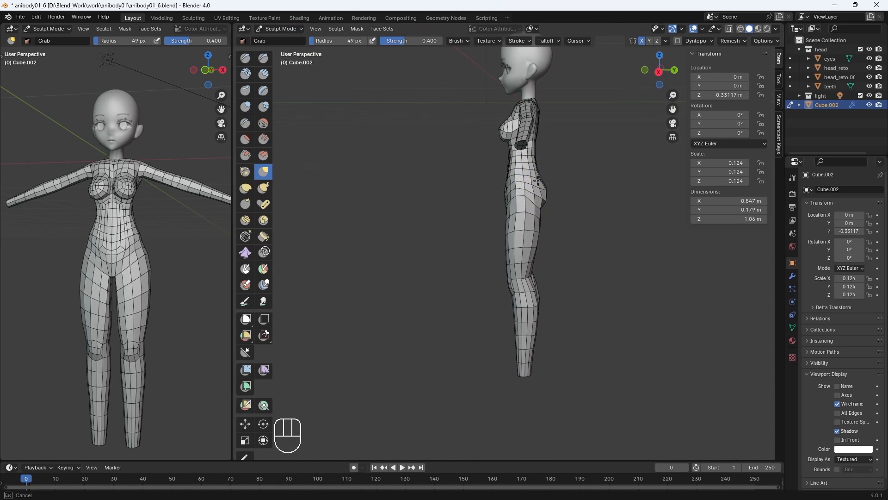
mouse_move(526, 198)
middle_mouse_down()
mouse_move(510, 184)
mouse_move(538, 123)
mouse_move(507, 135)
mouse_move(593, 120)
mouse_move(496, 139)
mouse_move(537, 176)
middle_mouse_up()
Step: Pull the side of the waist slightly outward in front view with the Grab brush, and return to Object Mode
key("KP_1")
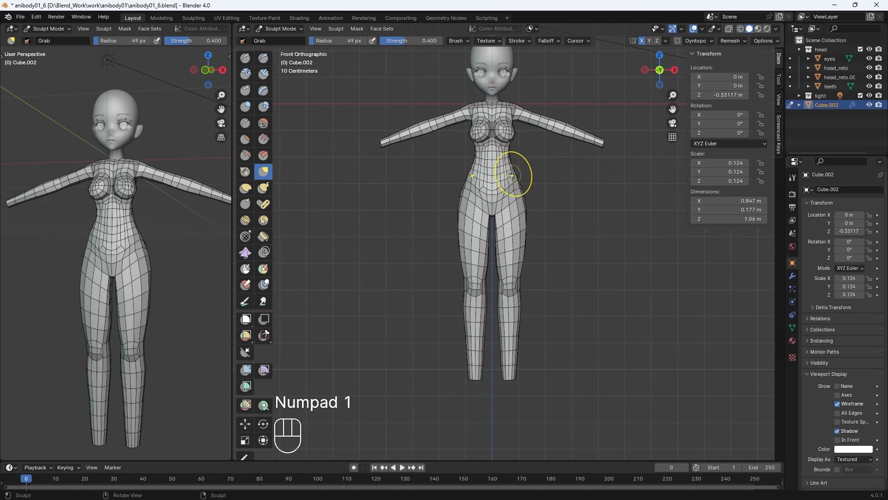
middle_click_drag(521, 265, 514, 347, "shift")
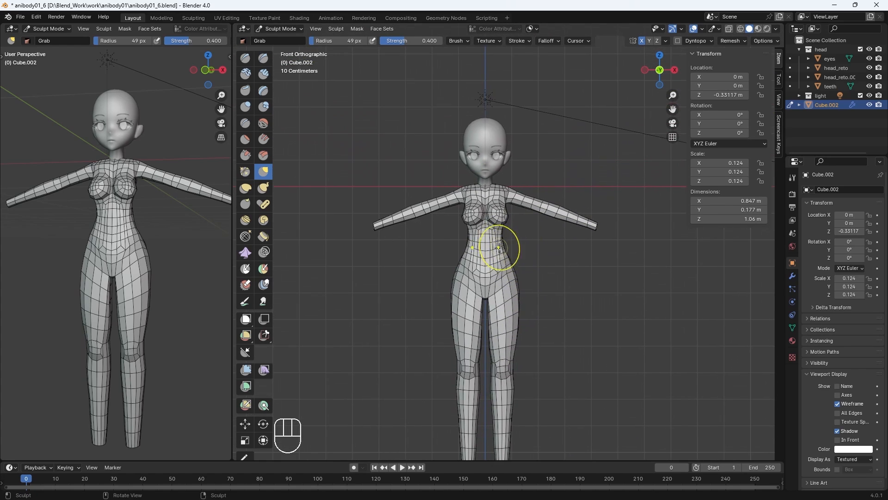
left_click_drag(509, 257, 513, 257)
key("KP_Add")
key("KP_Add")
key("KP_Add")
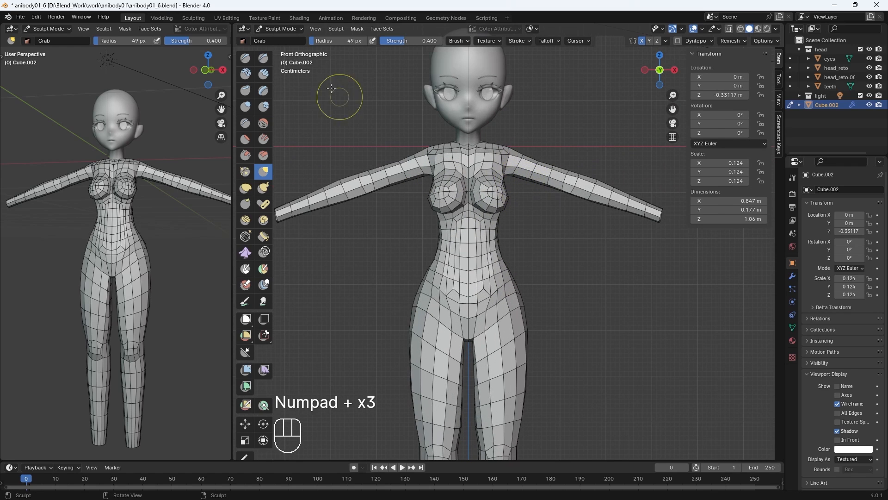
left_click(279, 28)
left_click(291, 39)
middle_click_drag(499, 268, 517, 274)
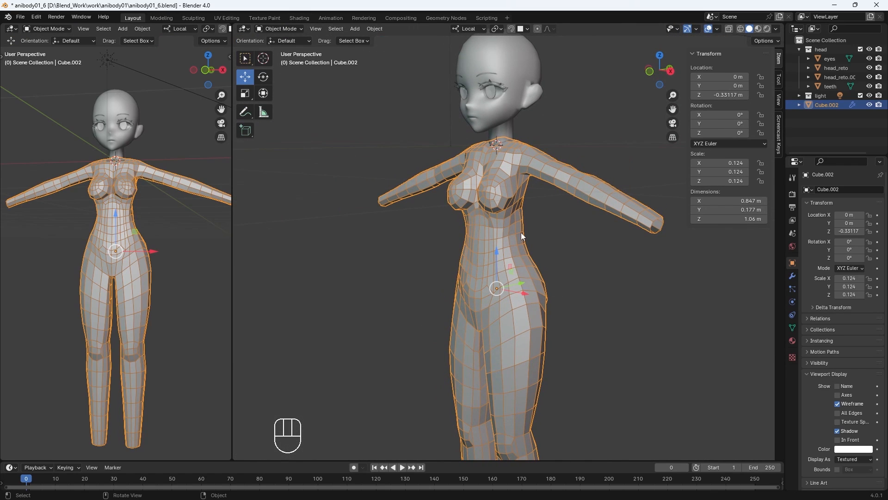
key("KP_1")
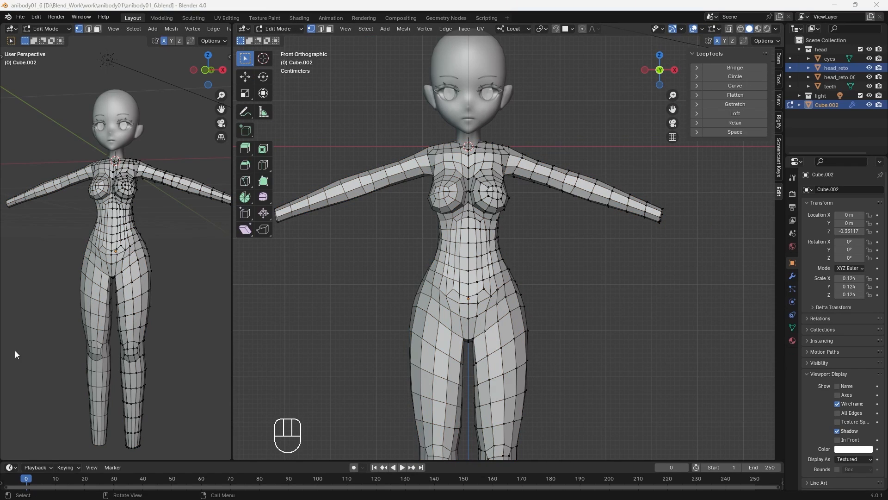
Step: Edit the head_reto mesh in x-ray view and raise the neck's bottom vertices about 0.02 m along the local Z axis
middle_click_drag(491, 238, 484, 414, "shift")
key("Tab")
scroll(484, 414, "up", 3)
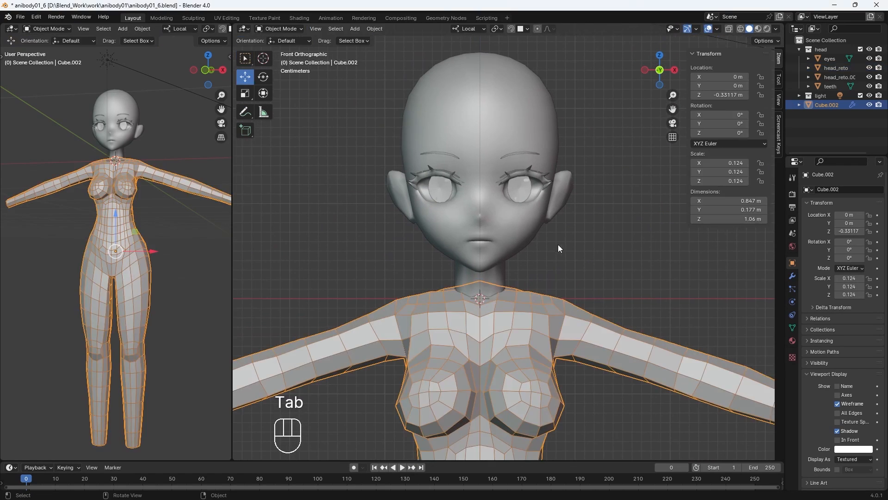
left_click(559, 248)
key("Tab")
key("alt+z")
left_click(246, 77)
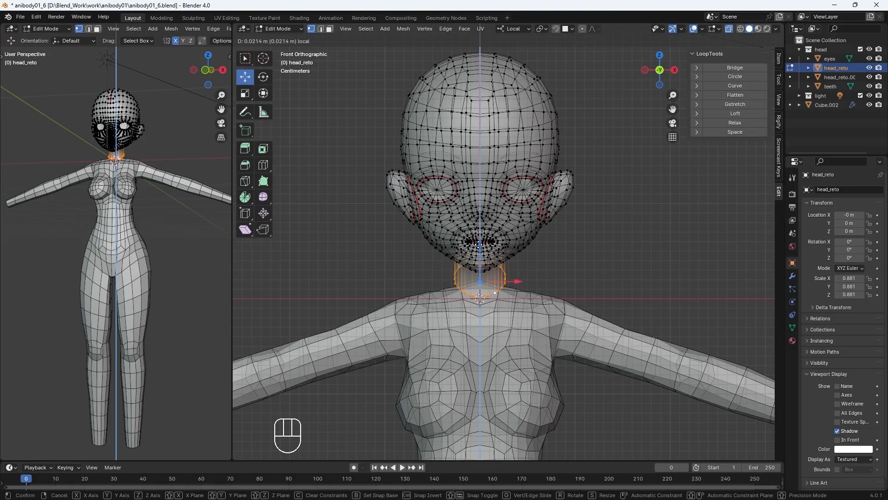
Step: Raise the neck's bottom edge loop further along Z and leave Edit Mode
middle_click_drag(505, 277, 557, 326)
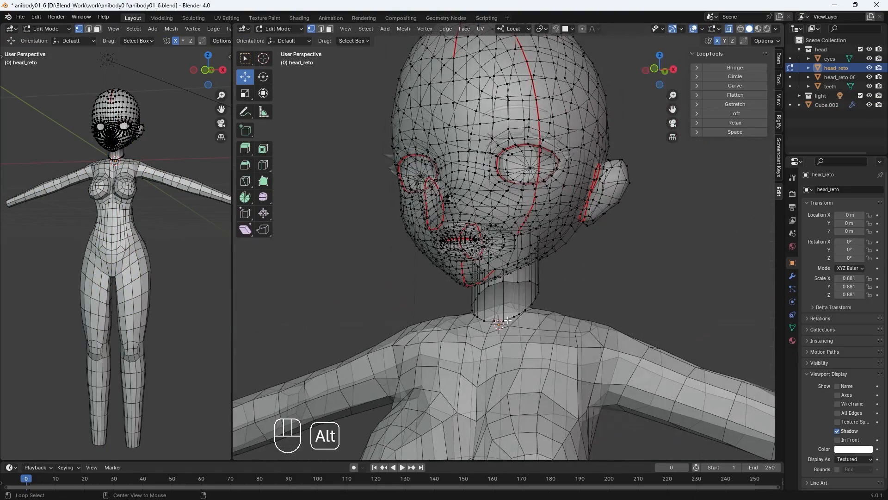
left_click(502, 320, "alt")
left_click_drag(501, 266, 502, 250)
middle_click_drag(595, 288, 648, 306)
key("Tab")
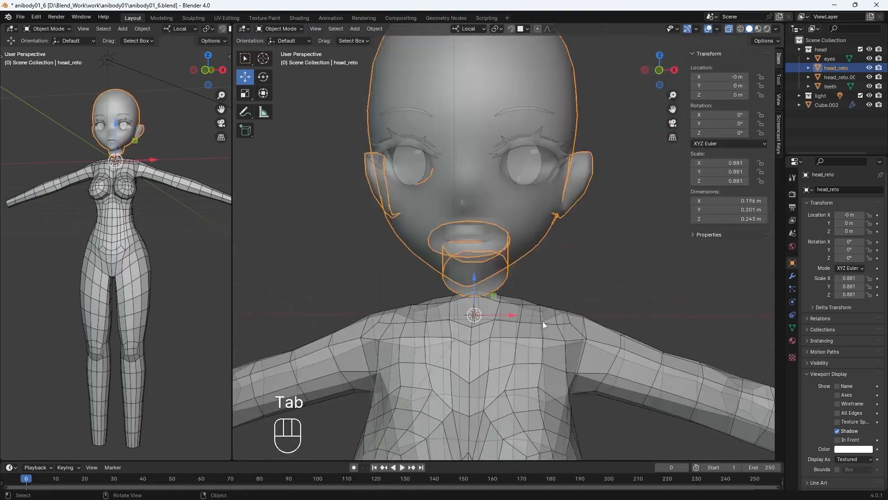
Step: Open the body mesh Cube.002 for editing with x-ray off, and hide the head collection
left_click(543, 321)
key("alt+z")
middle_click_drag(543, 322, 465, 331)
key("Tab")
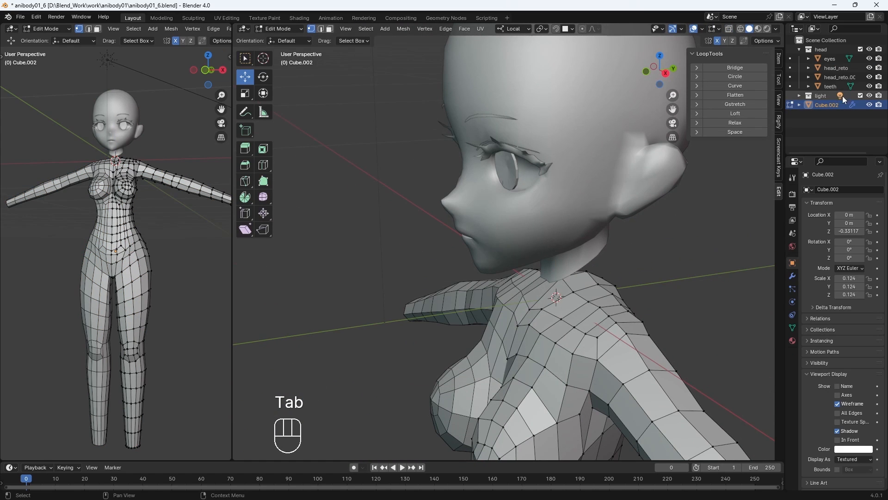
left_click(870, 49)
middle_click_drag(624, 248, 573, 220)
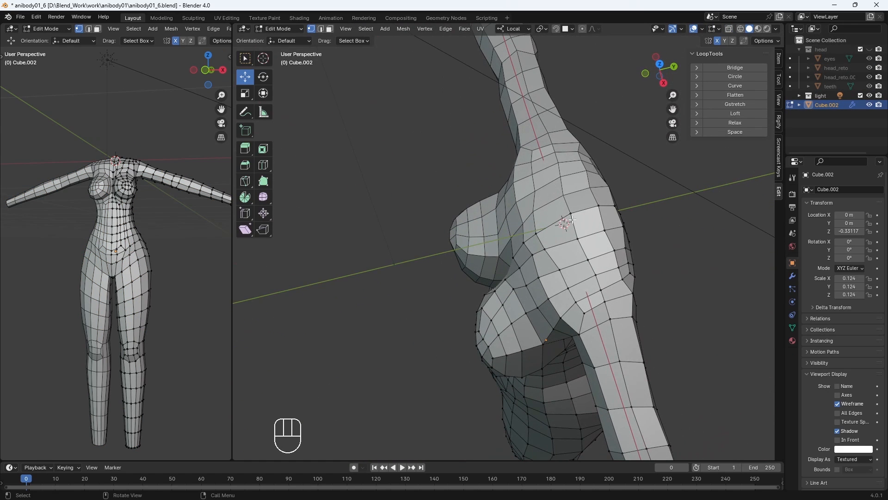
Step: Delete the selected geometry at the base of the neck to open a hole, and reposition the vertices along its front rim
key("Delete")
left_click(589, 258)
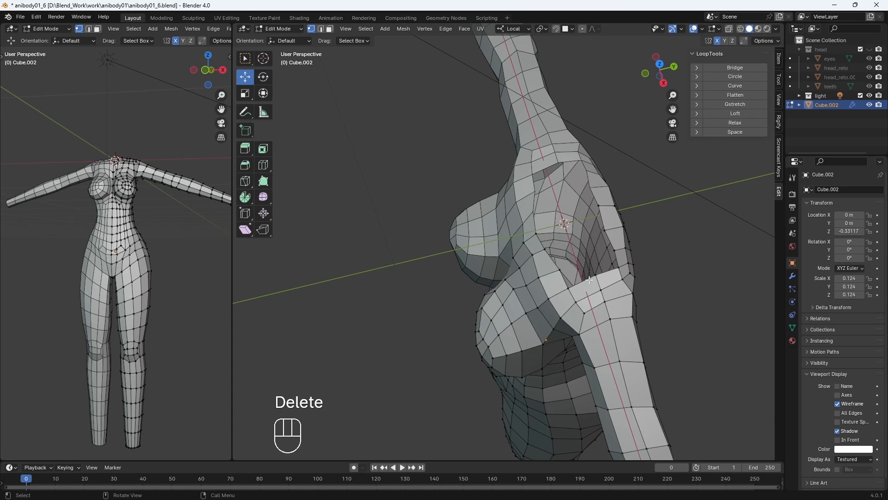
middle_click_drag(589, 259, 543, 287)
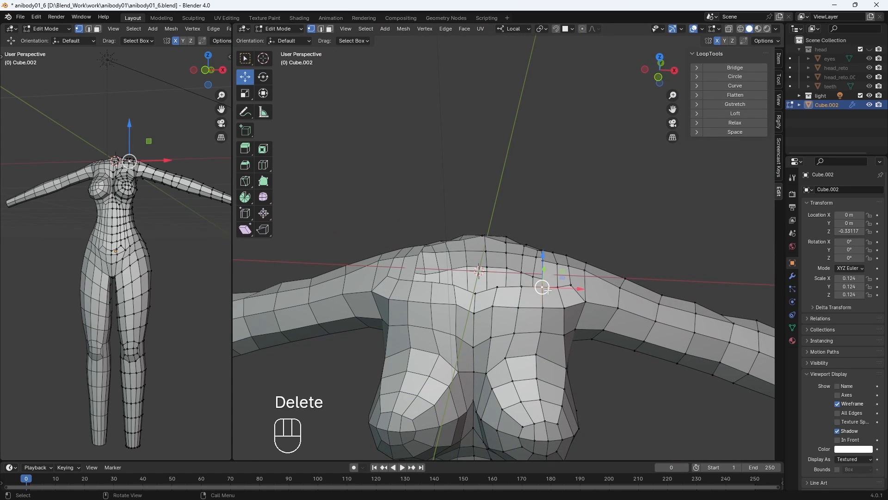
key("g")
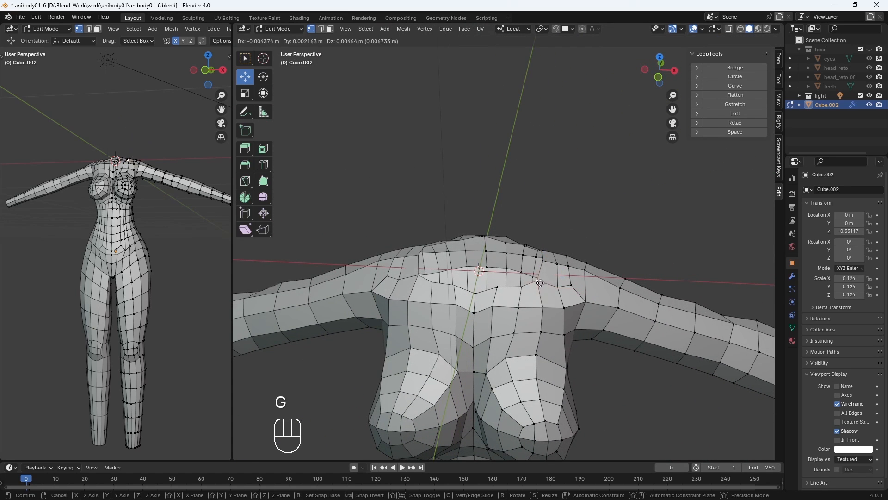
left_click(540, 283)
key("g")
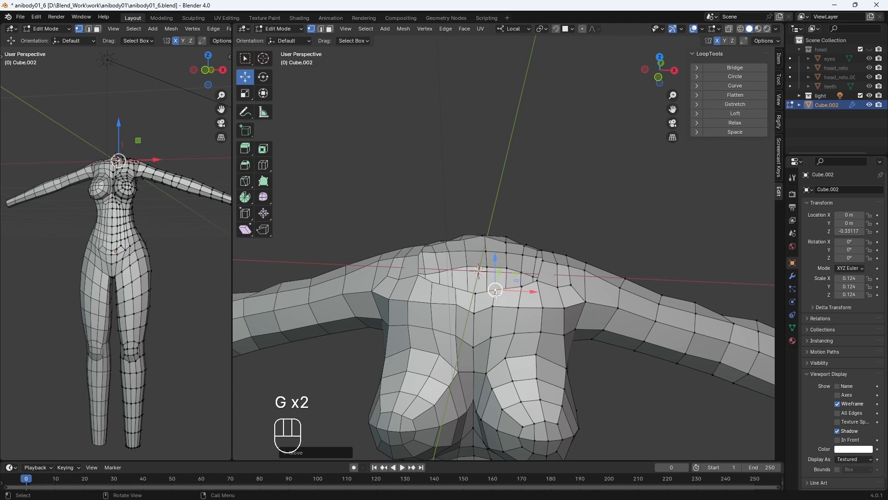
Step: Move the back and side rim vertices of the neck opening to give it a rounder outline
middle_click_drag(503, 289, 610, 232)
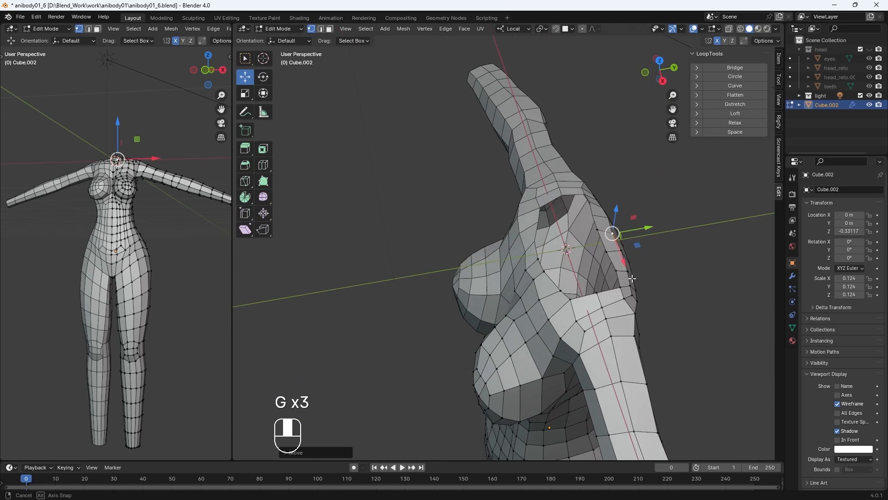
left_click(620, 287)
key("g")
left_click(621, 284)
left_click(570, 299)
key("g")
left_click(571, 296)
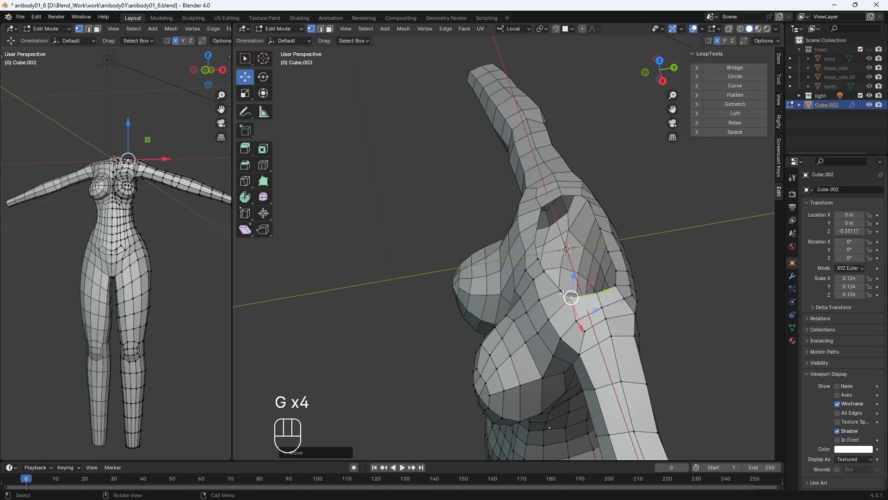
left_click(561, 291)
key("g")
key("g")
Step: Extrude the front centre edge of the neck opening upward and adjust the new edge's position
middle_click_drag(547, 273, 620, 245)
middle_click_drag(503, 321, 463, 371)
left_click(447, 431)
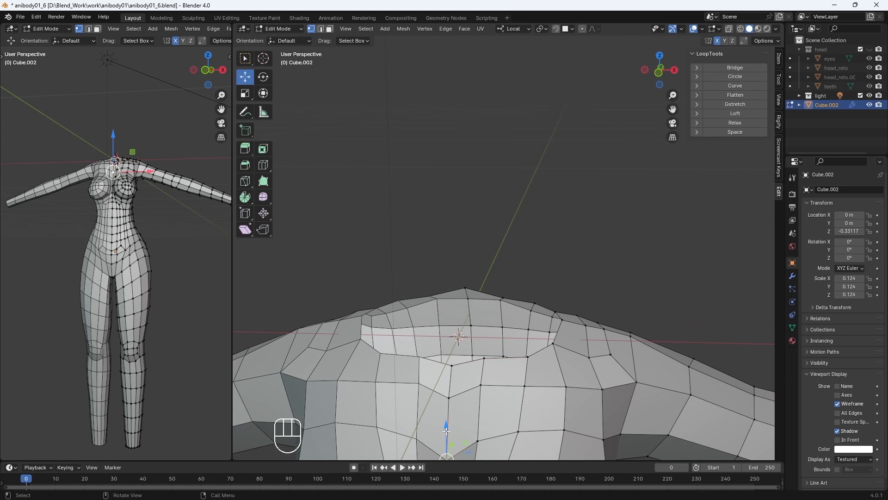
left_click(449, 380)
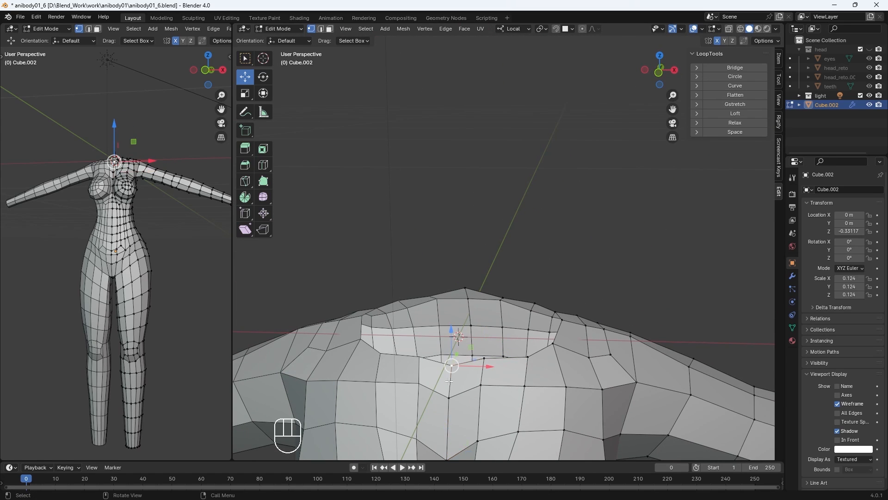
left_click(482, 359, "shift")
key("e")
left_click(476, 332)
middle_click_drag(475, 331, 372, 322)
key("ctrl+z")
middle_click_drag(595, 353, 661, 359)
key("g")
left_click(532, 372)
left_click(511, 374)
middle_click_drag(597, 385, 554, 383)
Step: Fill successive quad faces from the extruded front edge around the side of the neck opening
key("f")
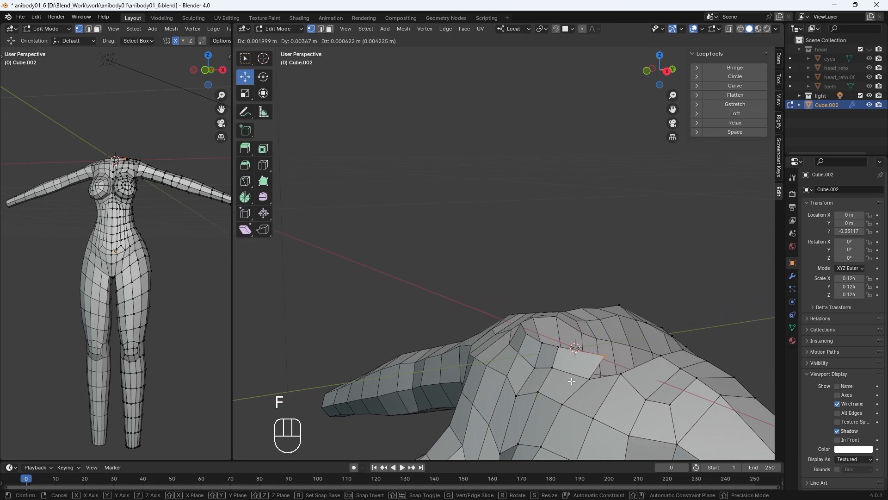
left_click(595, 385)
key("f")
left_click(650, 373)
middle_click_drag(650, 374, 622, 372)
key("f")
left_click(713, 364)
middle_click_drag(721, 364, 671, 366)
key("f")
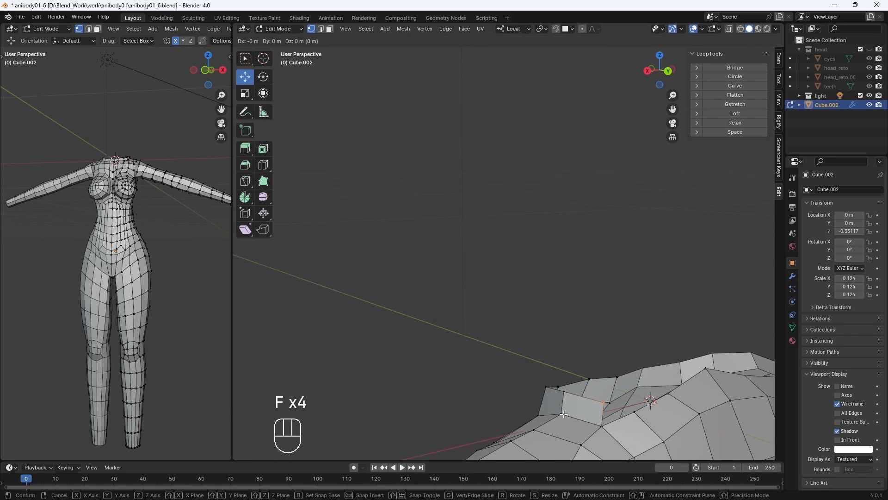
left_click(606, 388)
middle_click_drag(606, 388, 558, 394)
Step: Continue the strip of quad faces around the back of the neck opening, placing the new upper vertices
key("g")
left_click(520, 433)
middle_click_drag(520, 432, 596, 320)
key("f")
key("f")
key("g")
key("g")
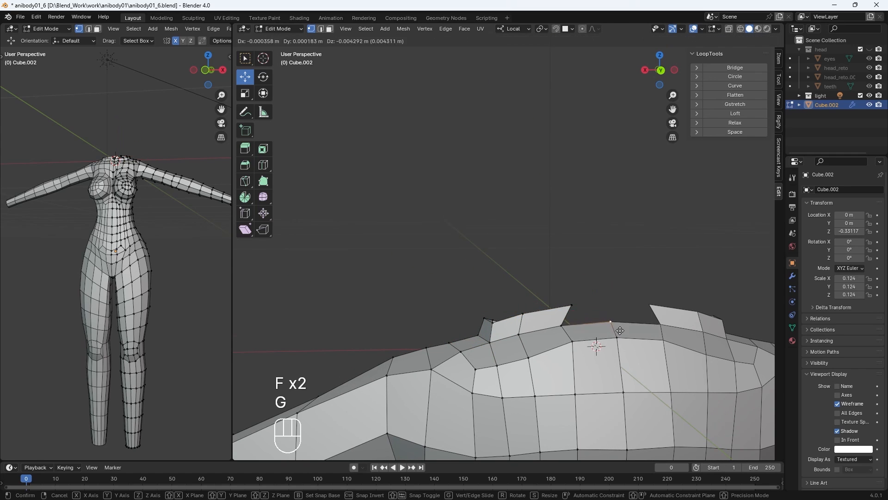
left_click(563, 345)
key("f")
middle_click_drag(563, 345, 615, 296)
Step: Undo the last changes to the neck strip and move its upper side vertex slightly inward
key("ctrl+z")
key("ctrl+z")
key("ctrl+z")
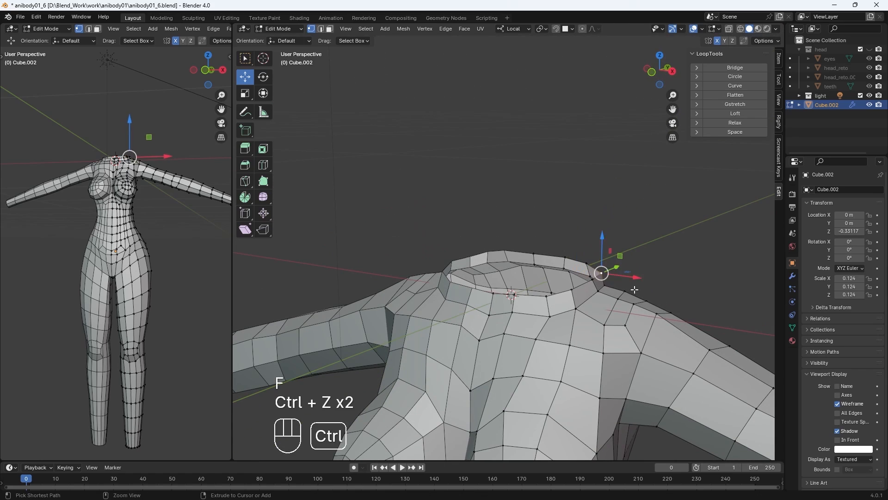
key("g")
left_click(602, 277)
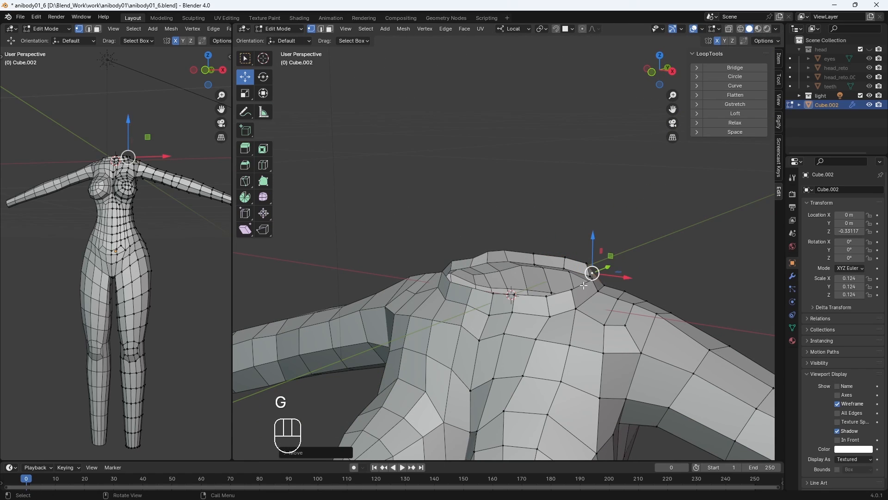
Step: Shape the upper edge loop of the neck opening with LoopTools Circle and scale the loop down
middle_click_drag(601, 277, 572, 350)
left_click(564, 249, "alt")
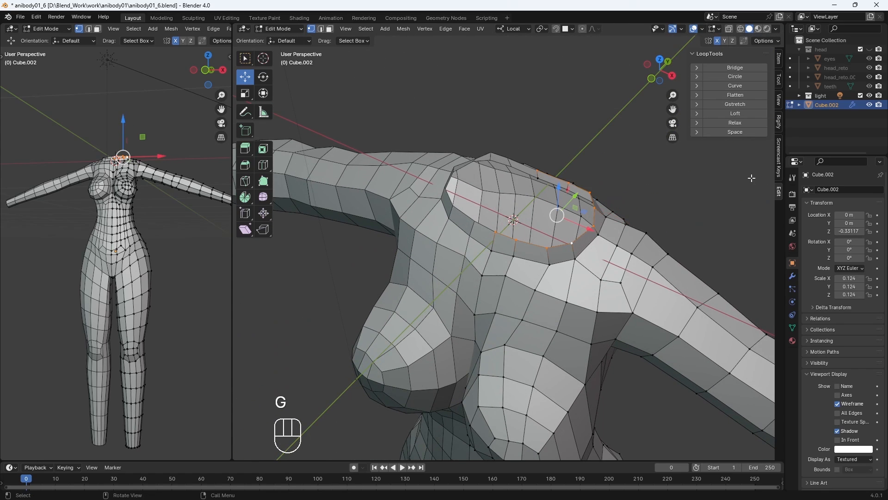
left_click(740, 78)
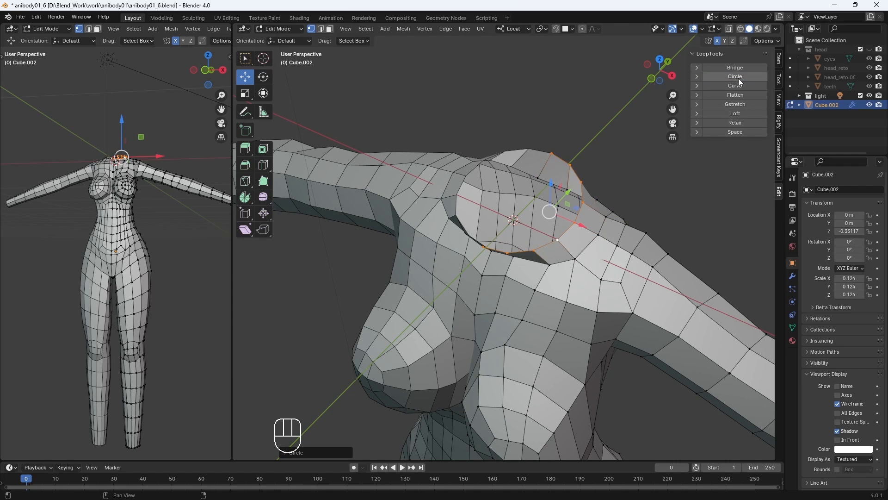
middle_click_drag(602, 195, 622, 211)
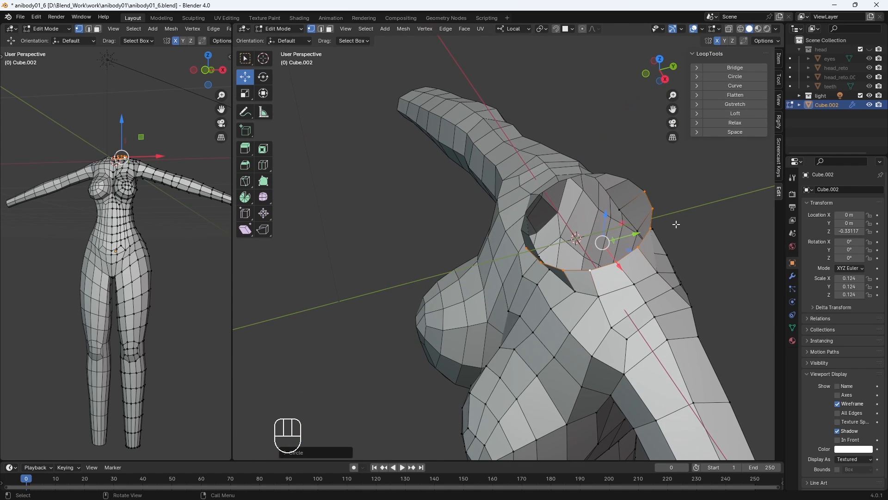
key("s")
left_click(658, 224)
middle_click_drag(703, 303, 695, 276)
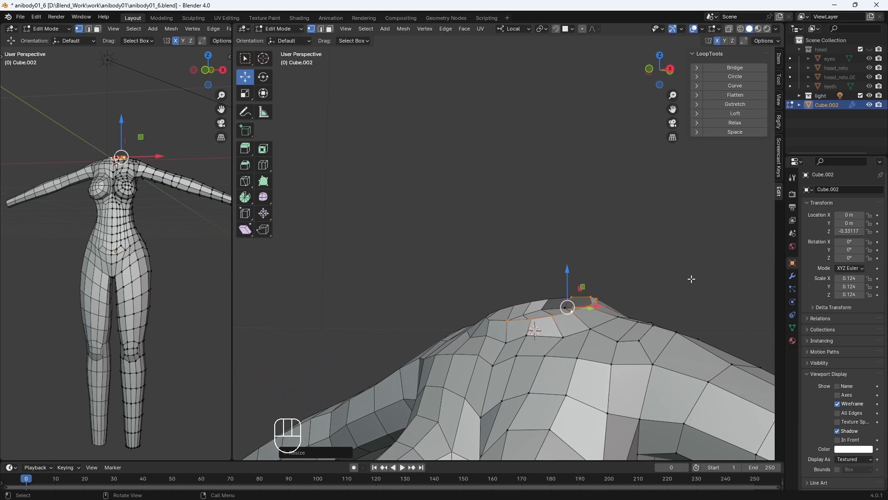
Step: Deselect the neck loop and show the head collection again to compare it with the neck opening
key("alt+a")
middle_click_drag(560, 319, 612, 320)
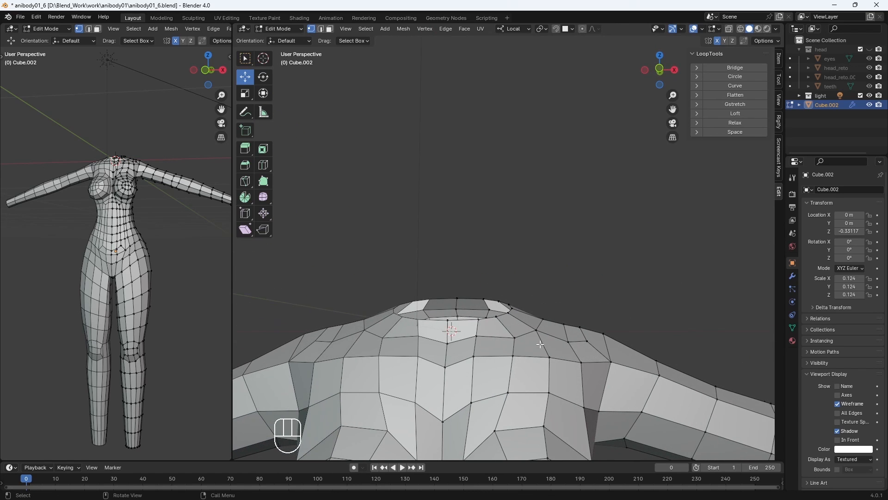
left_click(869, 49)
middle_click_drag(490, 259, 522, 270)
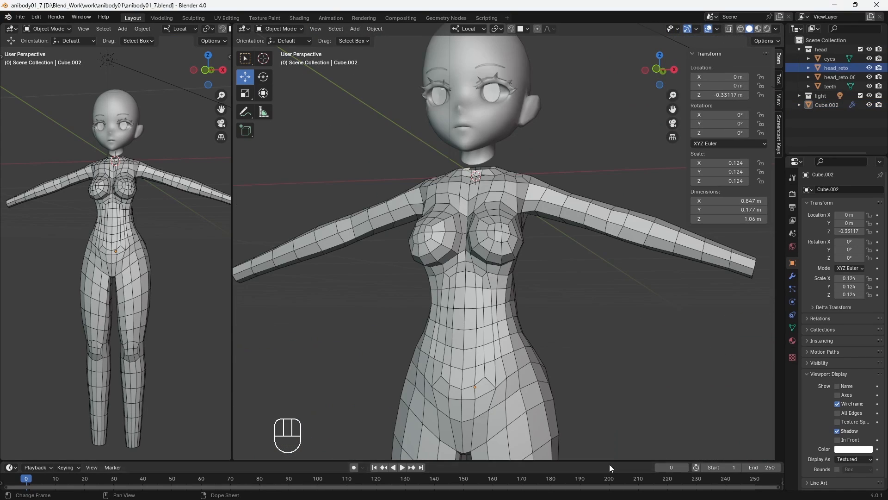
Step: Return the body mesh Cube.002 to Edit Mode and bevel the edge loop around the breast tip
scroll(596, 315, "up", 3)
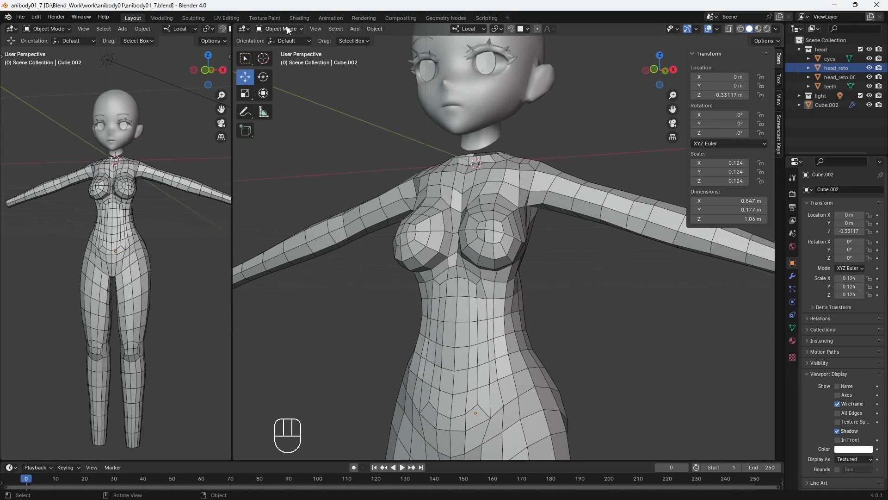
left_click(287, 30)
left_click(282, 45)
scroll(489, 261, "up", 2)
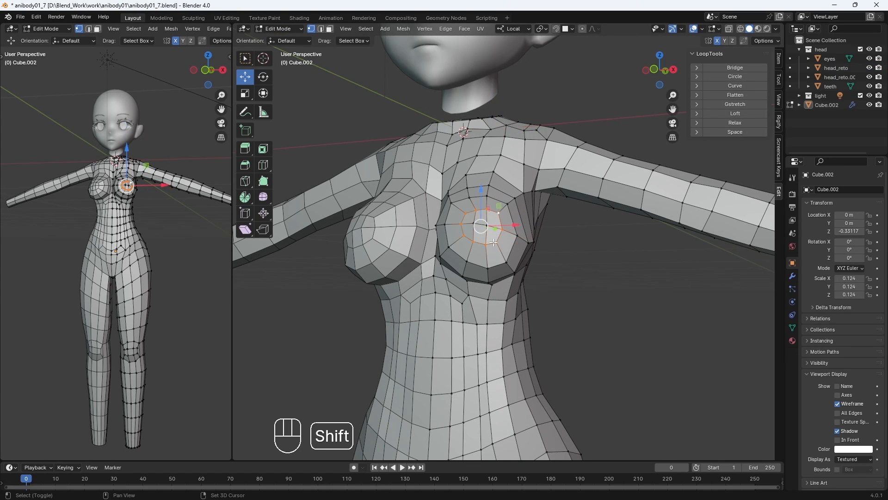
key("ctrl+b")
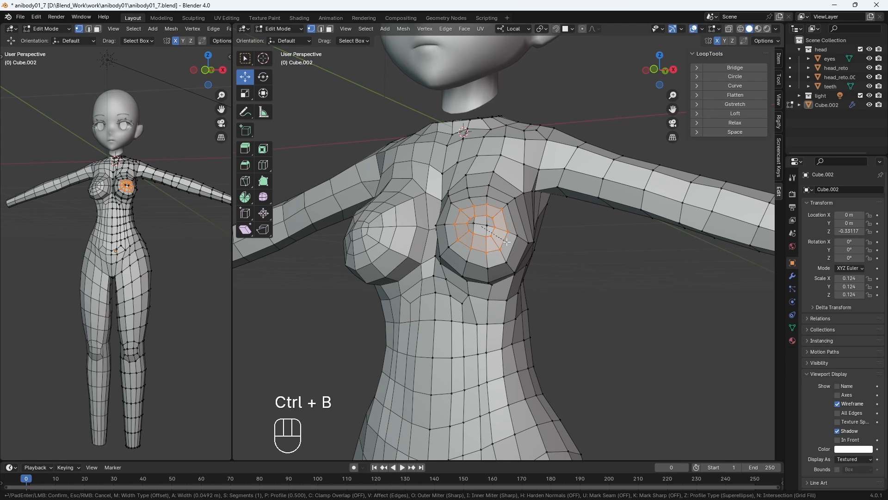
left_click(506, 242)
Step: Adjust the centre vertices and surrounding loop at the breast tip with small moves
left_click(487, 226)
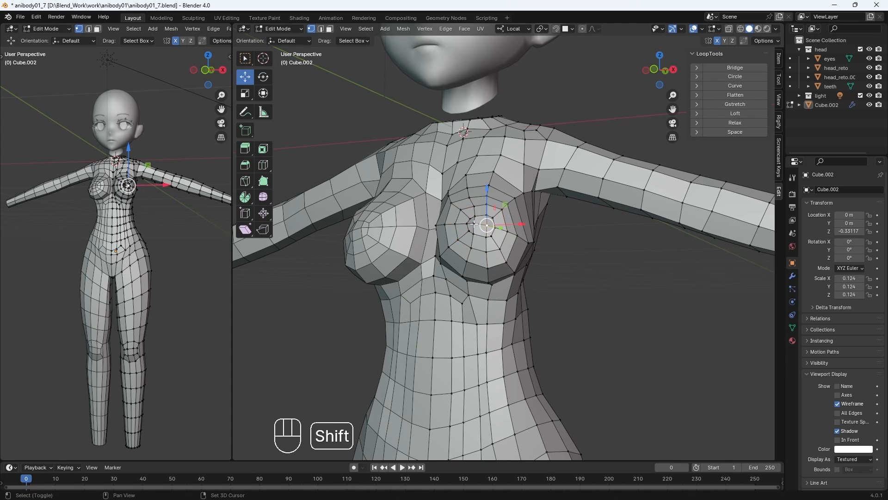
left_click(474, 224, "shift")
middle_click_drag(495, 271, 406, 323)
left_click_drag(474, 225, 472, 225)
left_click(456, 215, "alt")
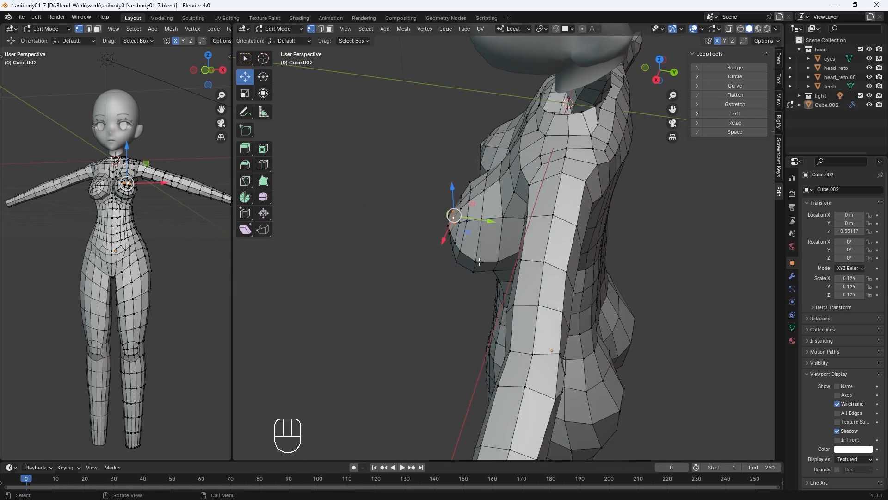
middle_click_drag(400, 279, 490, 237)
left_click(461, 236, "shift")
middle_click_drag(476, 297, 480, 215)
left_click_drag(492, 218, 492, 218)
Step: Cut a half-circle around the navel on the belly's centre line in front view with the Knife tool
middle_click_drag(562, 303, 589, 350)
scroll(591, 353, "down", 4)
key("KP_1")
scroll(579, 333, "up", 2)
middle_click_drag(523, 324, 554, 223, "shift")
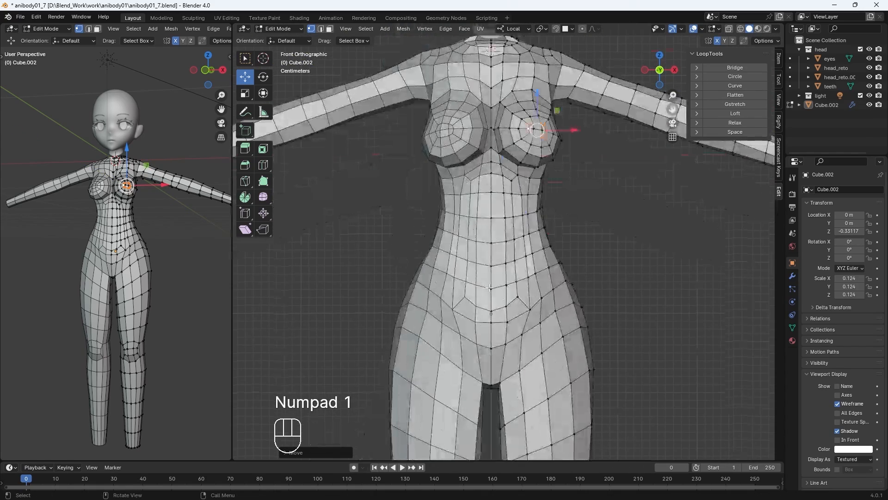
left_click(491, 289)
left_click(245, 180)
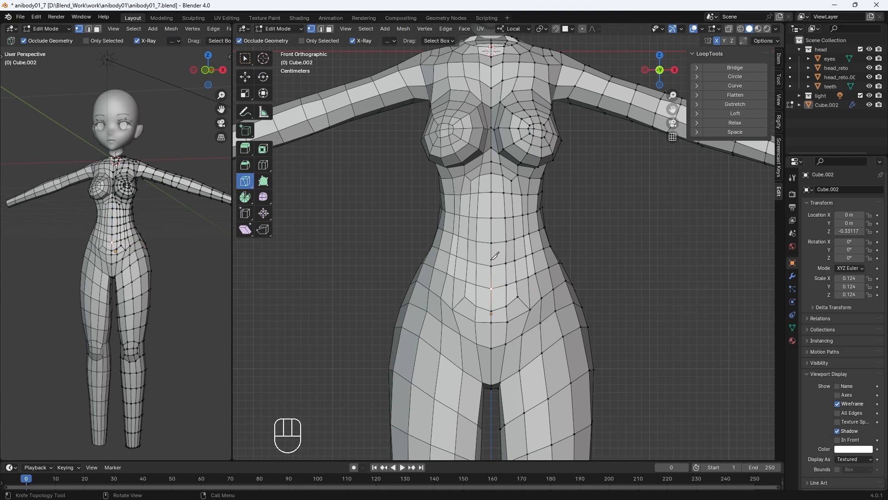
left_click(492, 257)
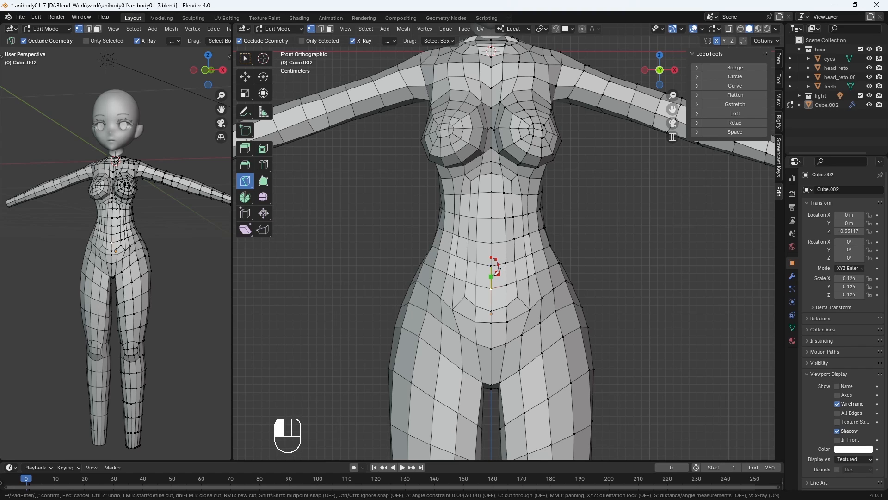
key("Return")
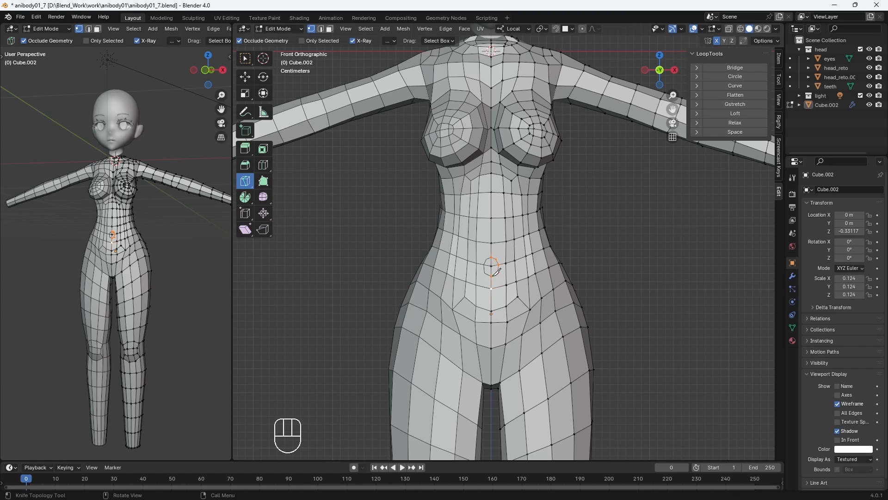
Step: Knife radial edges from the navel ring to the surrounding vertices, and dissolve the surplus vertices
left_click(507, 240)
key("Return")
scroll(509, 285, "up", 3)
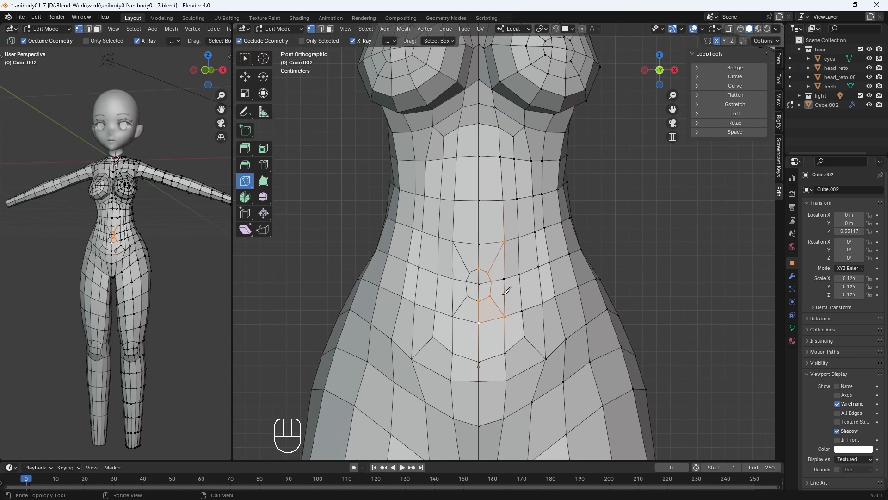
left_click(245, 59)
scroll(440, 323, "up", 3)
right_click(441, 424)
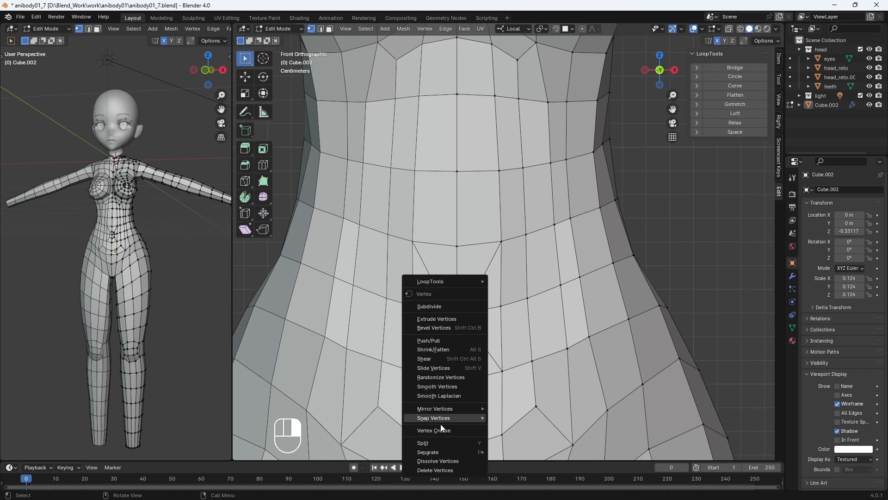
left_click(437, 461)
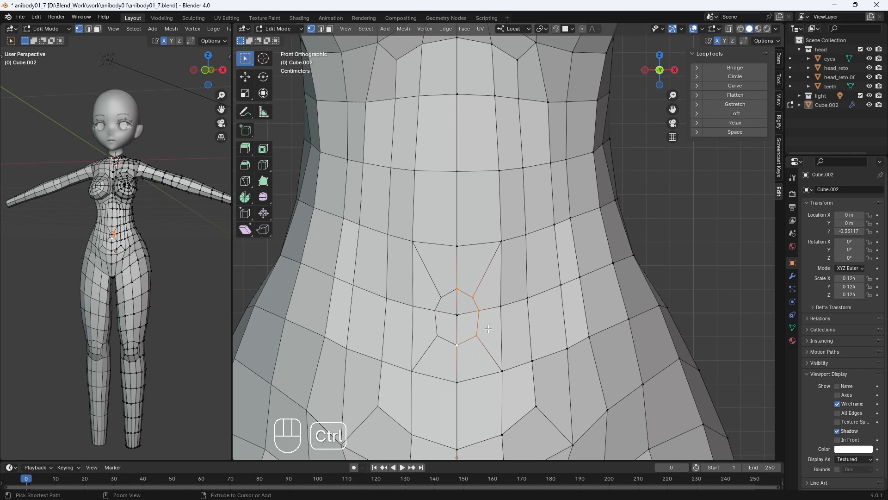
Step: Bevel the navel edge ring into two loops and move the inner vertices to shape the navel
key("ctrl+b")
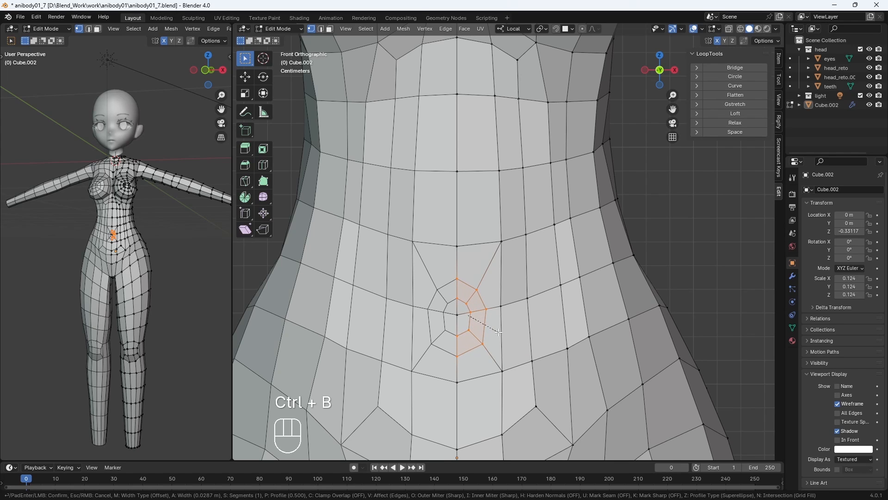
left_click(495, 332)
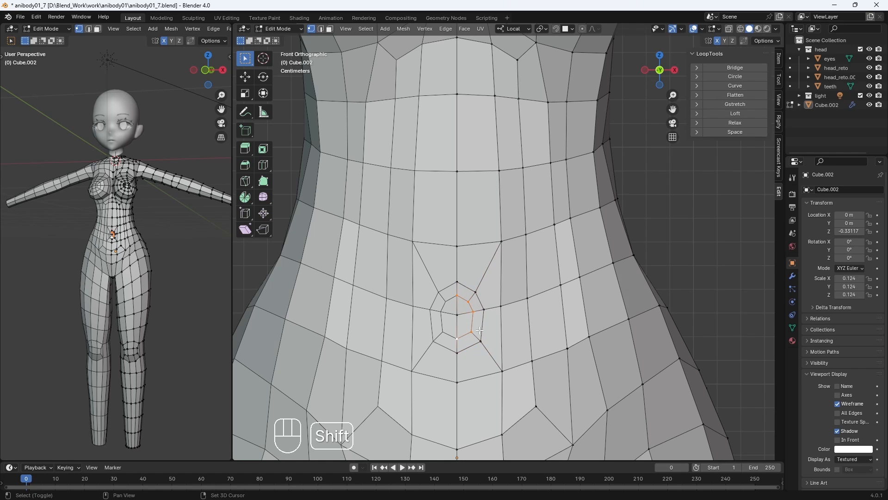
left_click(468, 310)
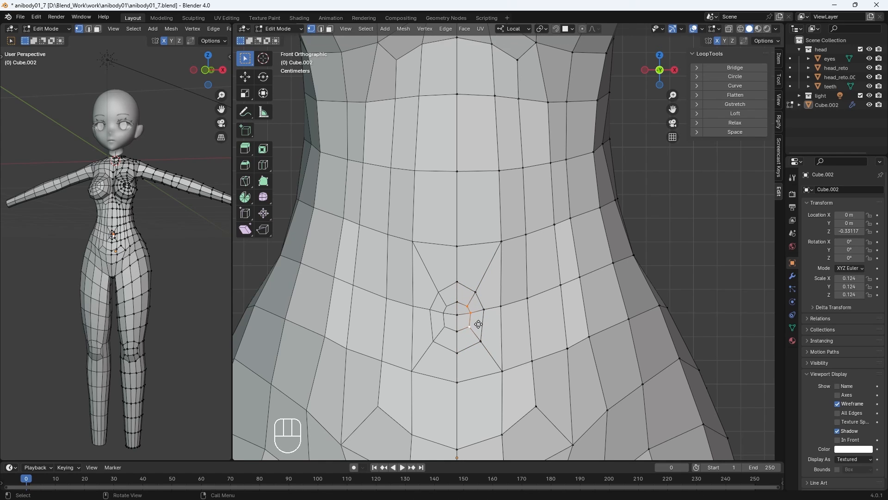
middle_click_drag(458, 330, 450, 357)
key("g")
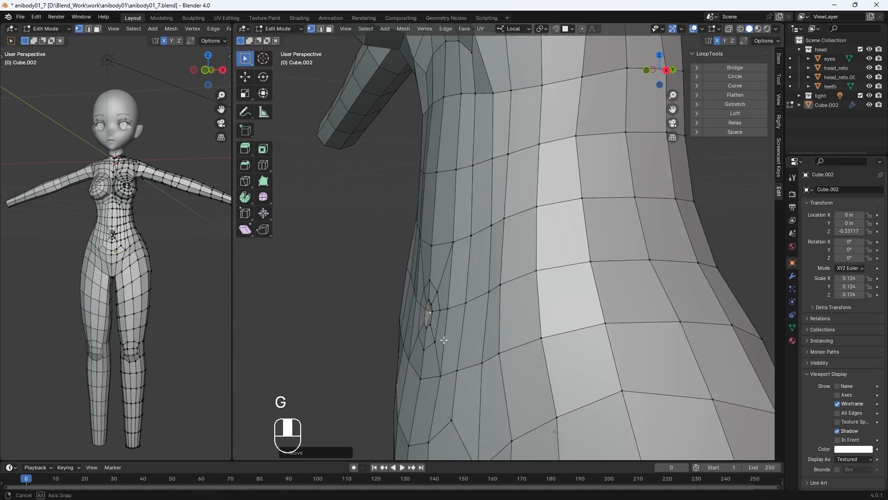
Step: Refine the navel's depth and outline by moving its vertices with small moves from several angles
key("g")
middle_click_drag(425, 320, 448, 328)
scroll(416, 324, "up", 3)
key("g")
middle_click_drag(444, 298, 644, 353)
key("g")
key("g")
key("g")
key("g")
key("g")
key("g")
left_click(441, 315)
Step: Shift the navel rings down about 0.002 m on the belly in front view
key("Tab")
key("KP_1")
scroll(510, 260, "up", 3)
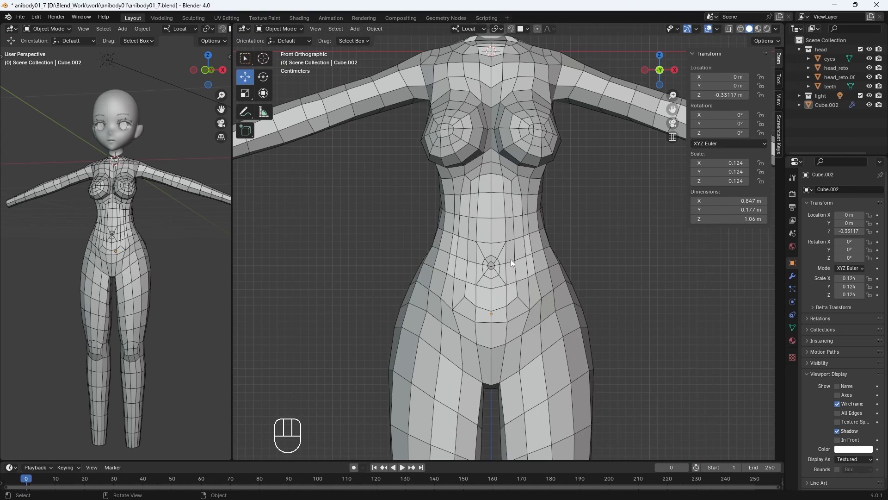
key("Tab")
key("g")
left_click(509, 272)
scroll(508, 272, "up", 2)
key("g")
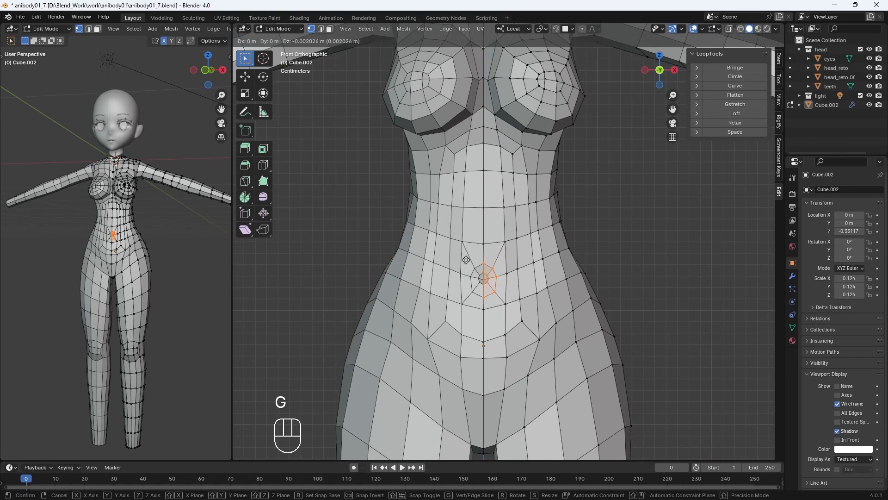
left_click(489, 291)
Step: Apply smooth shading to the body object
middle_click_drag(489, 291, 573, 302)
key("Tab")
right_click(572, 301)
left_click(573, 301)
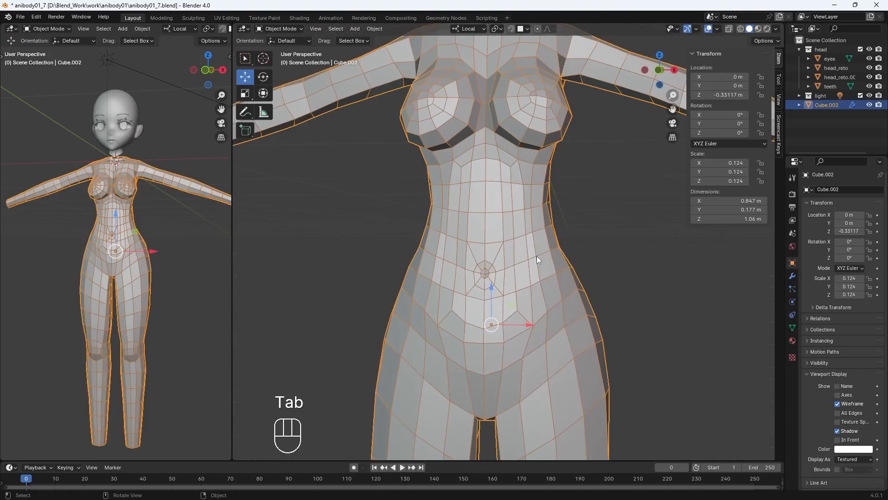
middle_click_drag(537, 257, 546, 327)
Step: Delete the neck vertices from the head_reto mesh
key("Tab")
key("Tab")
left_click(498, 252)
key("Tab")
scroll(519, 353, "up", 2)
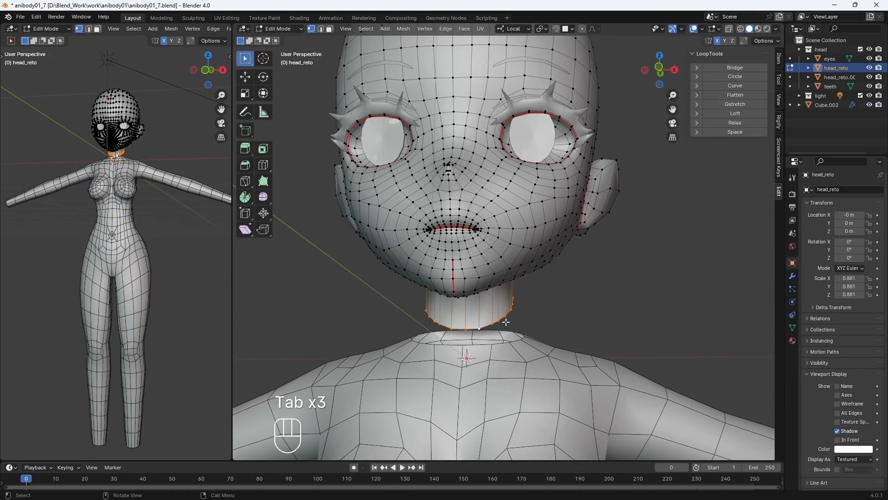
middle_click_drag(502, 320, 484, 350)
key("Delete")
left_click(578, 324)
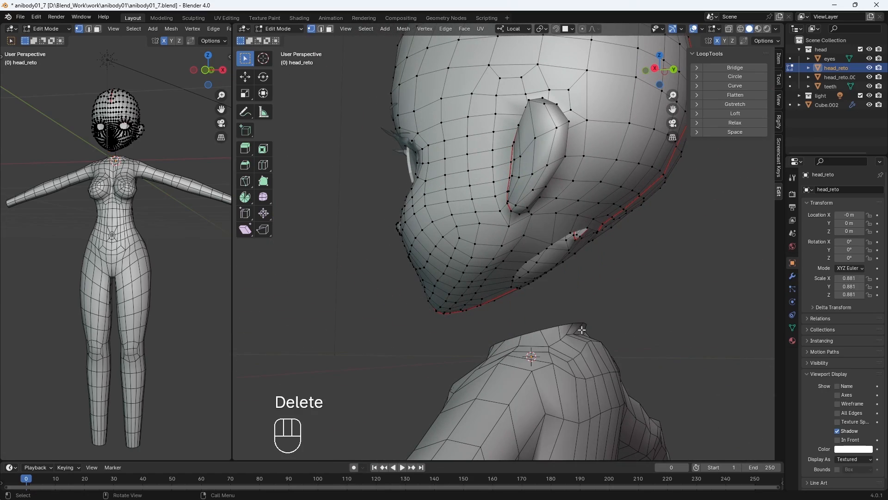
Step: Extrude the body's neck-opening edge loop upward and scale the new loop to about 0.92
middle_click_drag(581, 329, 521, 365)
key("Tab")
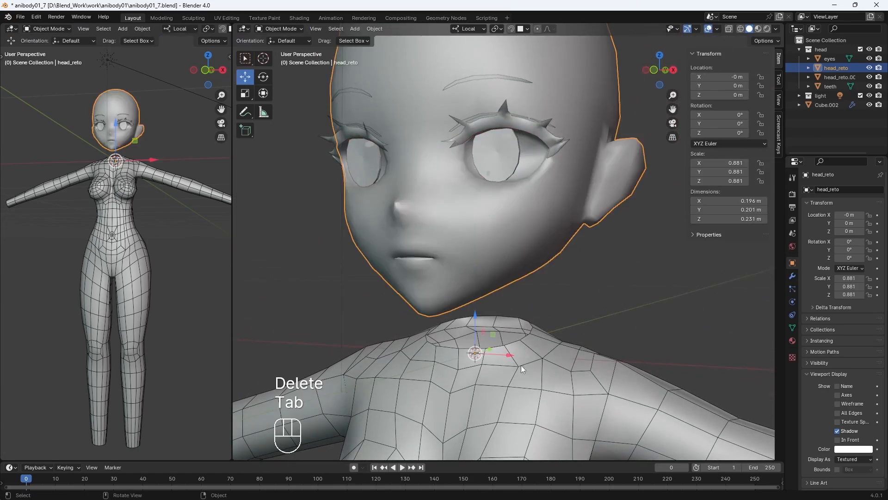
left_click(523, 360)
key("Tab")
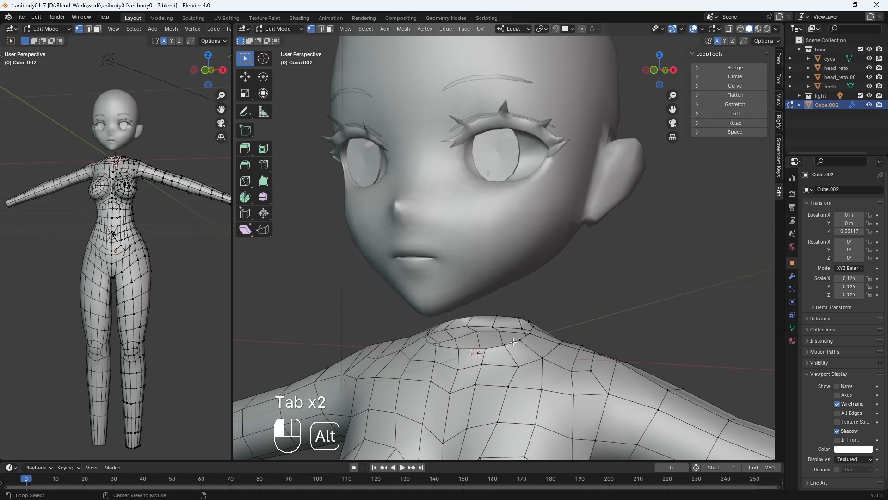
middle_click_drag(538, 371, 454, 370)
key("KP_1")
key("e")
left_click(542, 359)
key("s")
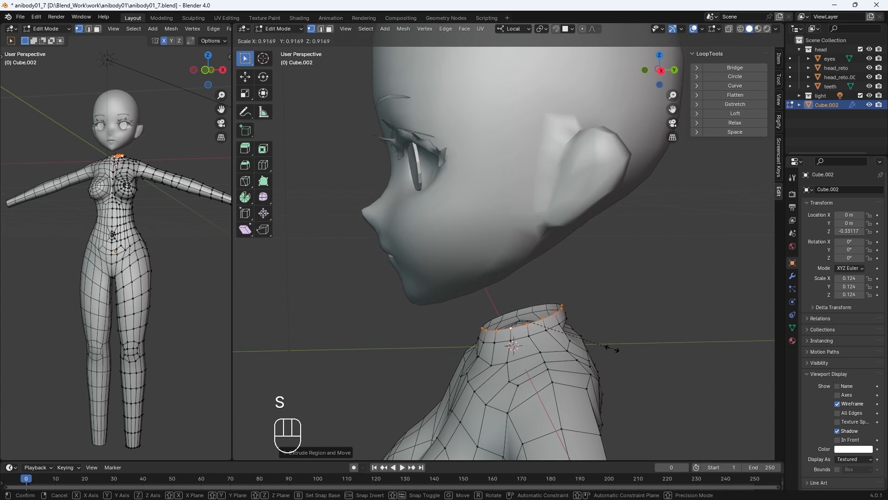
left_click(612, 350)
Step: Reposition vertices around the neck opening to shape the neck base
middle_click_drag(611, 358, 559, 359)
key("g")
left_click(644, 332)
key("g")
left_click(585, 361)
key("g")
key("g")
left_click(625, 350)
key("g")
left_click(528, 343)
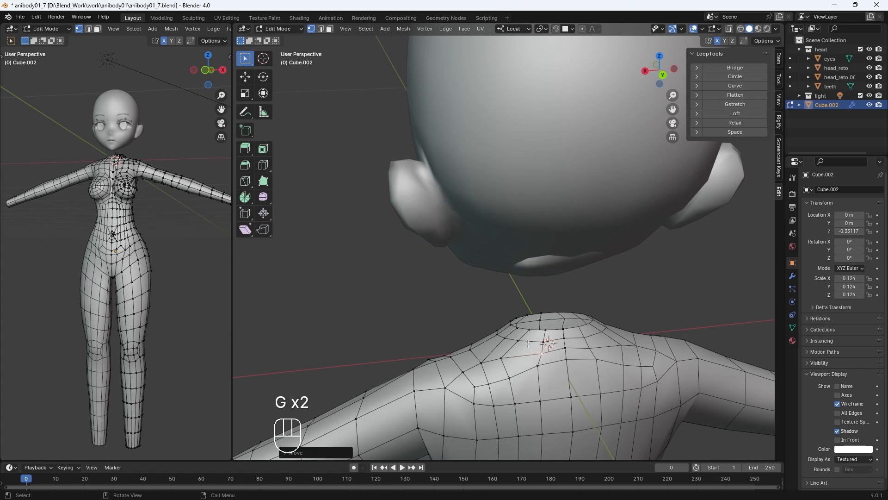
Step: Nudge an upper-back vertex below the neck with small moves
left_click(511, 384)
key("g")
left_click(511, 386)
key("g")
left_click(514, 385)
middle_click_drag(514, 385, 736, 354)
scroll(529, 418, "down", 6)
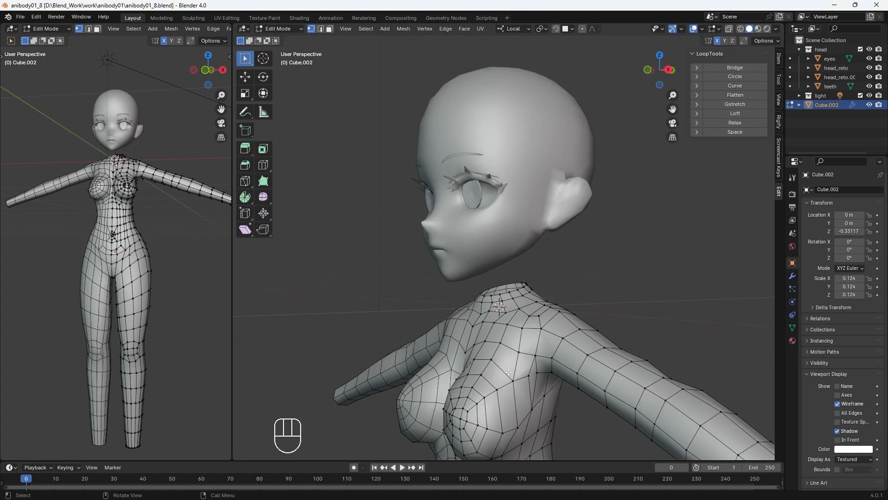
Step: Extrude the neck's top edge loop toward the head in side view and scale the new loop
middle_click_drag(462, 231, 517, 320)
key("KP_3")
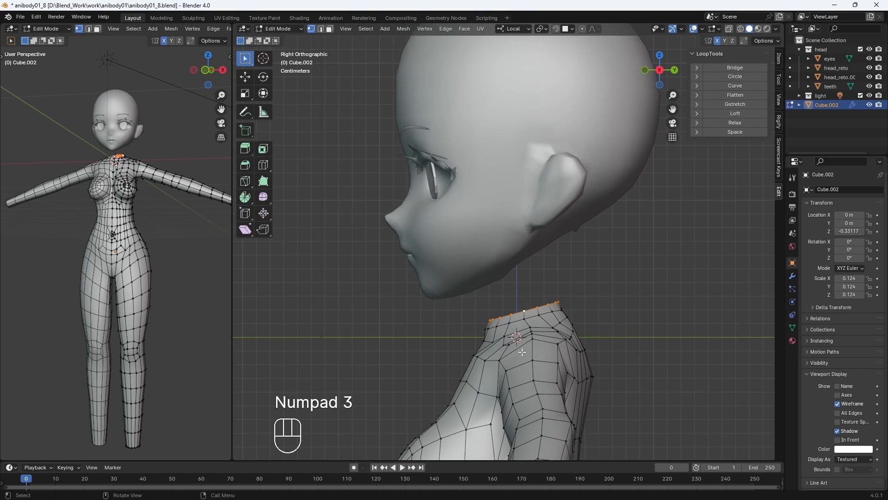
key("e")
left_click(517, 319)
key("KP_1")
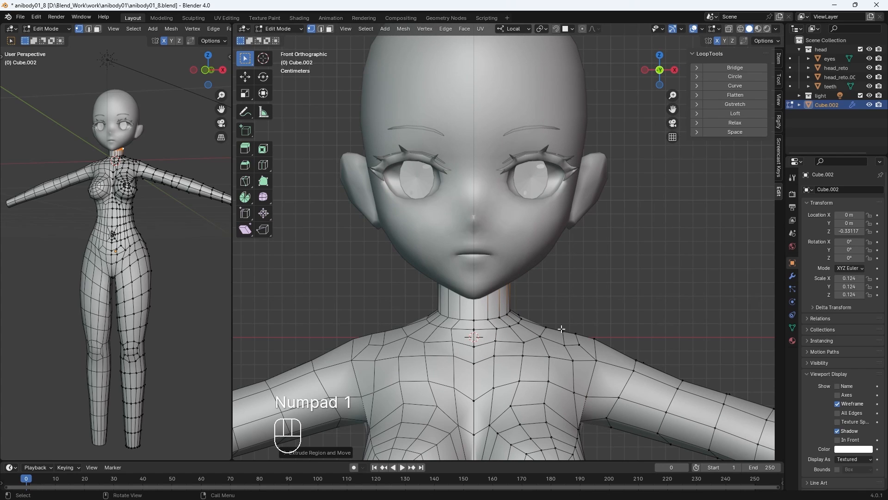
key("s")
left_click(563, 356)
Step: Move the edge loop at the neck base in front view to smooth the transition to the shoulders
scroll(563, 367, "down", 4)
middle_click_drag(621, 401, 594, 397)
scroll(593, 397, "up", 2)
key("KP_1")
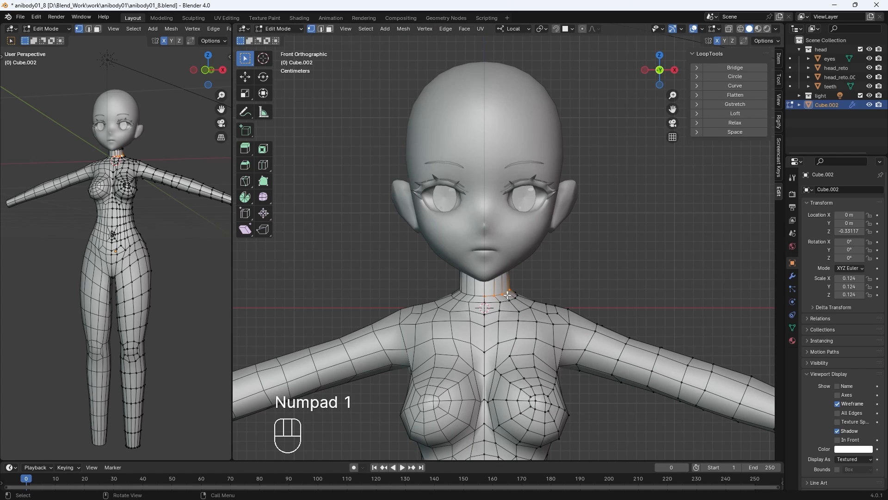
key("g")
left_click(507, 291)
middle_click_drag(546, 314, 456, 319)
key("KP_1")
scroll(582, 252, "down", 6)
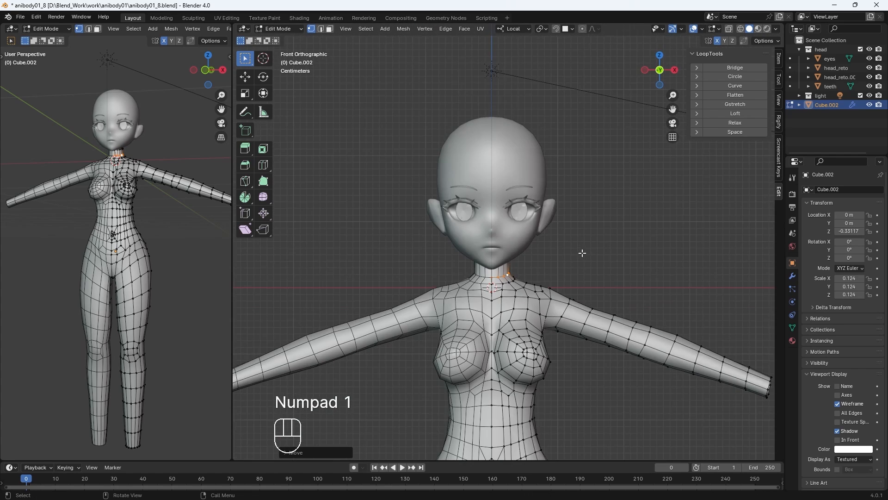
Step: Extrude the neck's top edge loop about 0.026 m up into the head in side view
key("KP_3")
key("Tab")
left_click(830, 59)
left_click(831, 87, "shift")
left_click_drag(545, 263, 541, 263)
scroll(541, 263, "up", 4)
left_click(521, 274)
key("Tab")
left_click(537, 260, "alt")
key("e")
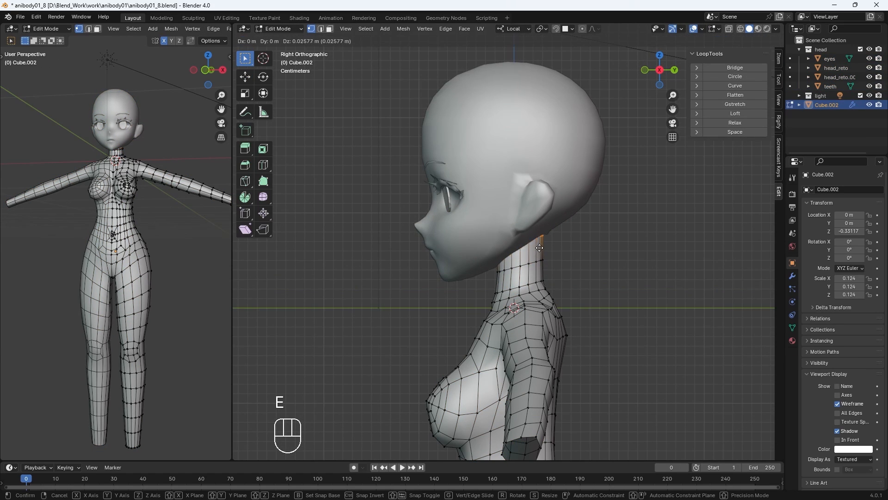
left_click(541, 253)
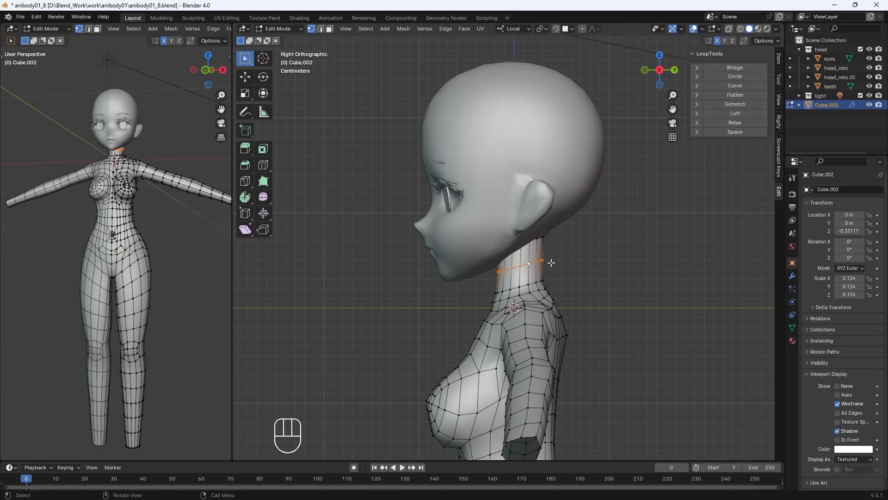
Step: Move the neck's middle edge loop slightly and add a loop cut in the neck segment below it
key("g")
left_click(551, 263)
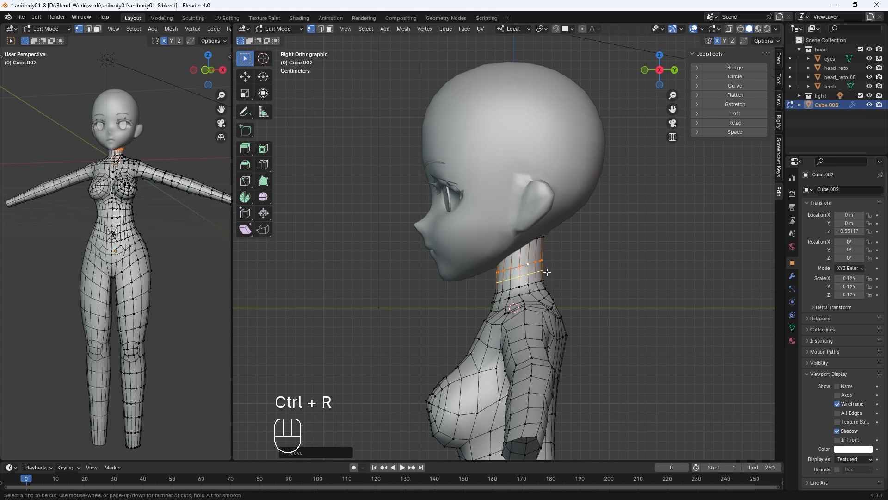
key("KP_1")
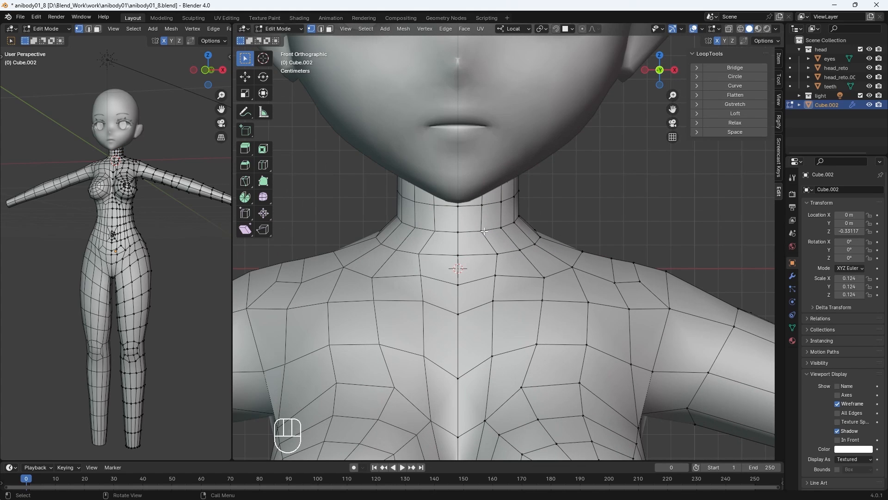
Step: Slide vertices around the front of the neck base to even out the edge flow
key("g")
key("g")
middle_click_drag(501, 238, 569, 265)
left_click(467, 231)
key("g")
key("g")
left_click(467, 233)
left_click(551, 273)
key("g")
key("g")
left_click(553, 274)
Step: Move individual vertices between the neck base and upper chest to smooth the collarbone area
left_click(573, 301)
key("g")
left_click(567, 300)
middle_click_drag(635, 333, 621, 340)
key("g")
left_click(571, 307)
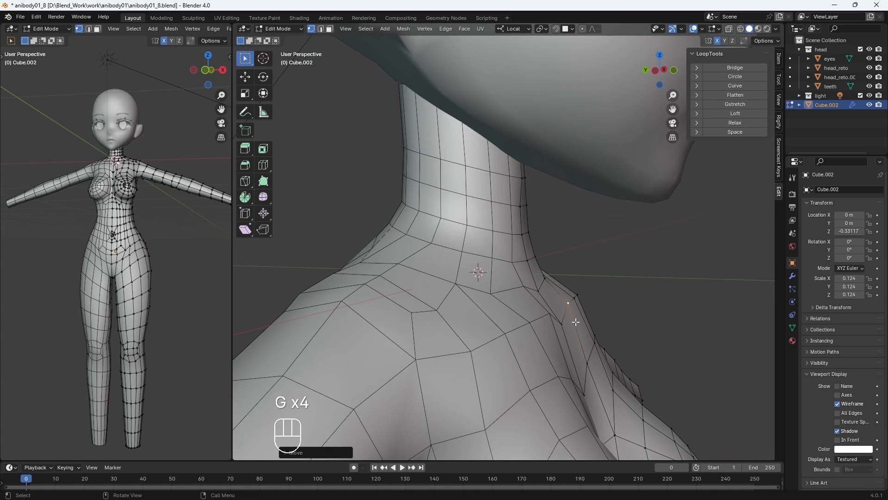
middle_click_drag(567, 311, 453, 319)
left_click(434, 320)
key("g")
left_click(439, 316)
scroll(462, 324, "down", 8)
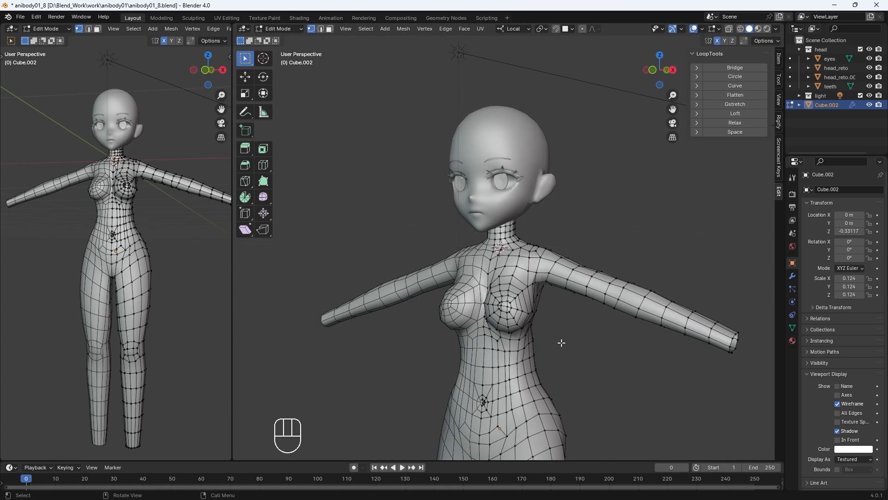
Step: Knife a new edge line from the front of the armpit over the shoulder to the back
middle_click_drag(561, 343, 555, 323)
scroll(555, 345, "up", 5)
left_click(547, 324)
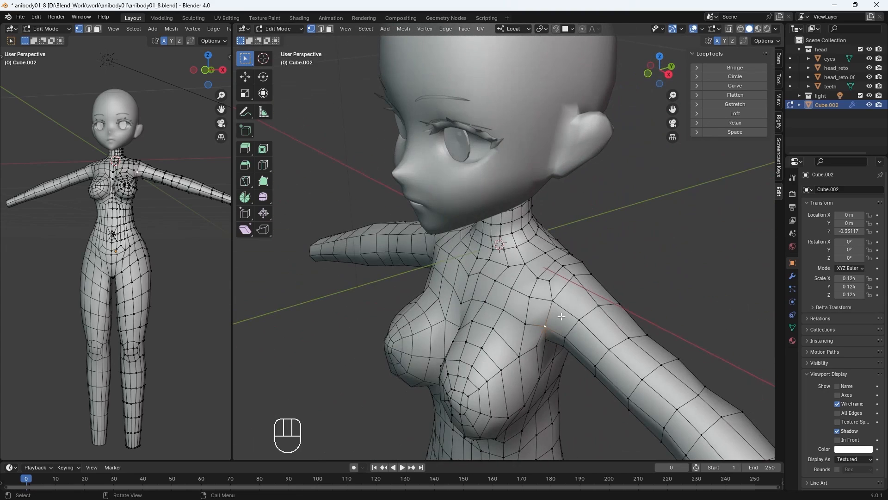
key("k")
middle_click_drag(586, 291, 494, 313)
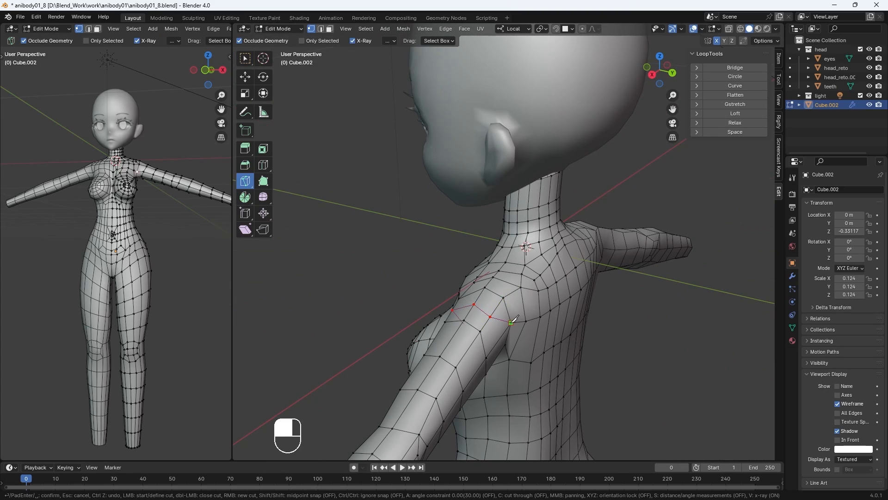
key("Return")
Step: Knife a second edge line over the shoulder beside the first cut
middle_click_drag(539, 344, 631, 330)
left_click(577, 295)
middle_click_drag(577, 295, 504, 310)
left_click(509, 310)
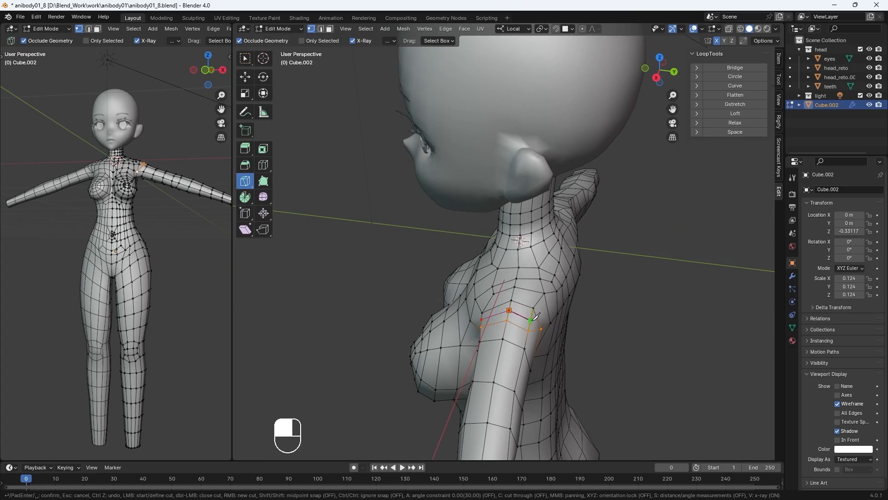
left_click(246, 61)
Step: Adjust the front shoulder vertices near the new cuts with small moves
left_click(663, 314)
middle_click_drag(663, 314, 736, 311)
left_click(567, 306)
key("g")
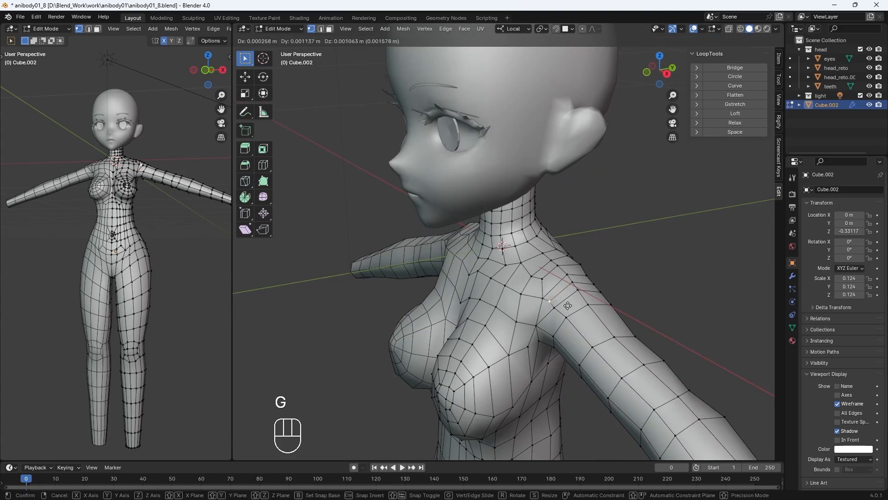
left_click(567, 307)
key("g")
middle_click_drag(567, 307, 605, 343)
left_click(529, 309)
key("g")
key("g")
key("g")
key("g")
Step: Even out the spacing of the remaining shoulder vertices by moving and sliding them
left_click(633, 286)
key("g")
left_click(629, 292)
key("g")
key("g")
key("g")
left_click(424, 283)
left_click(433, 324)
key("g")
key("g")
key("g")
key("g")
key("g")
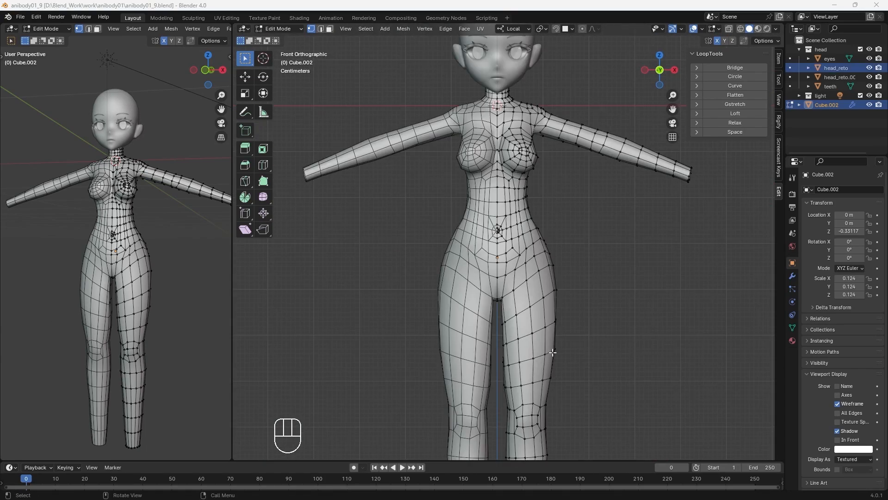
Step: Adjust the vertex placement at the front of the groin beside the crotch
scroll(554, 351, "up", 1)
left_click(517, 300)
left_click(516, 291)
left_click(519, 295)
left_click(341, 190)
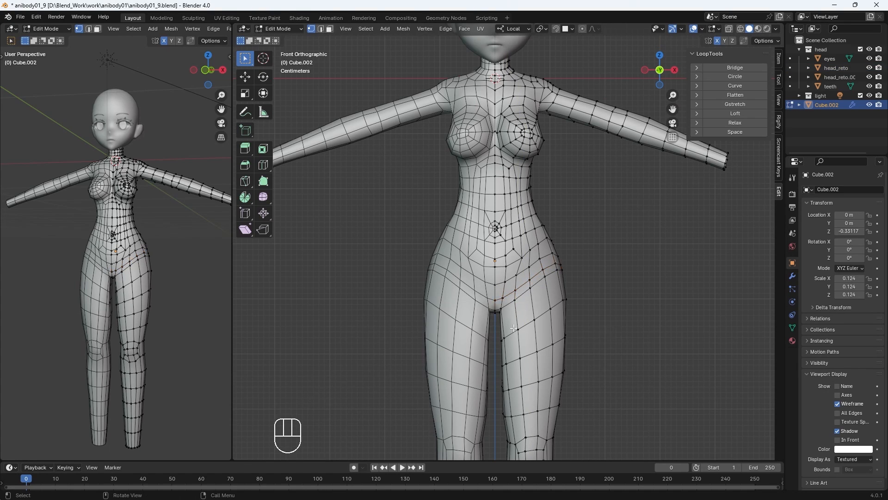
Step: Knife a new edge line from the front of the crotch, underneath the body, and up along the buttock cleft
scroll(334, 188, "up", 3)
middle_click_drag(333, 188, 353, 99, "shift")
left_click(245, 181)
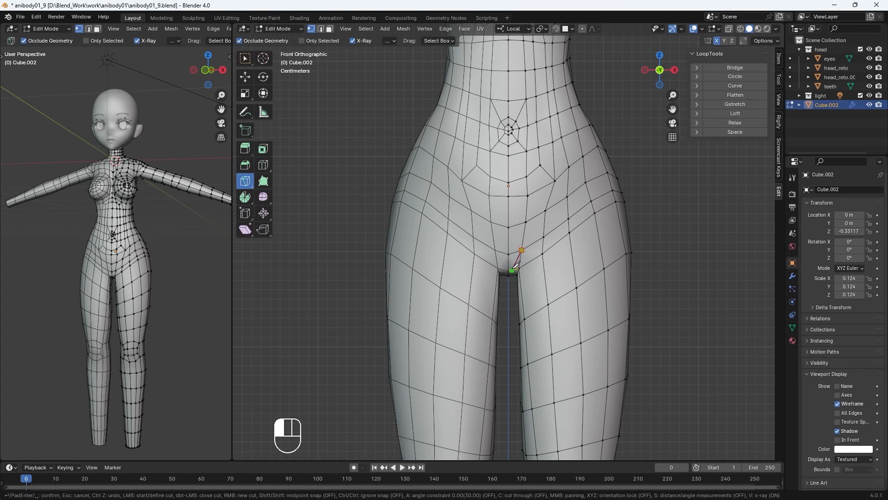
middle_click_drag(513, 270, 503, 216)
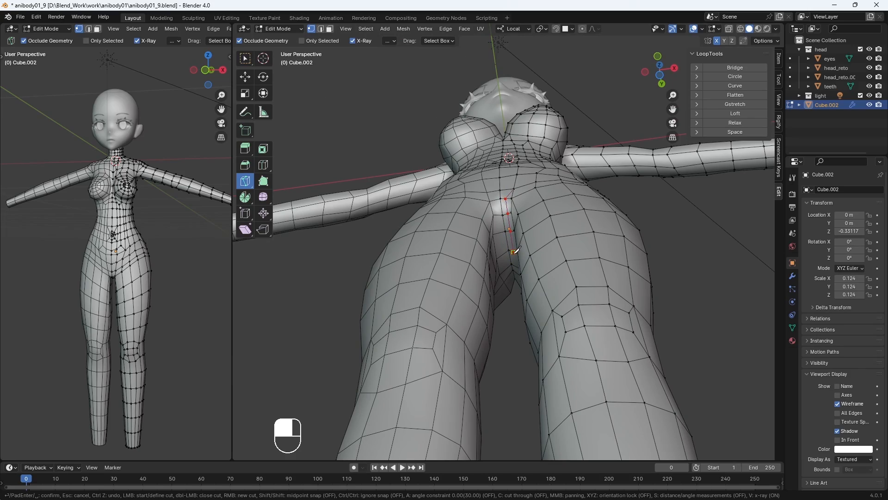
middle_click_drag(516, 250, 494, 177)
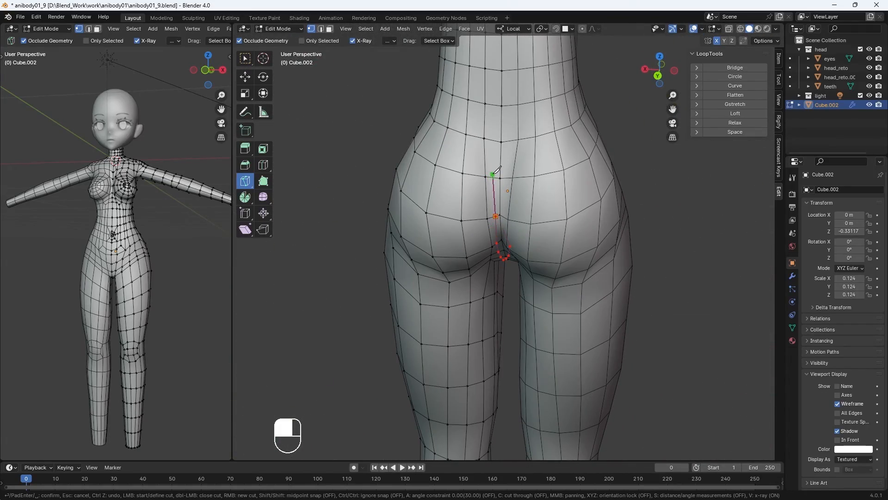
key("space")
Step: Dissolve the surplus vertex beside the buttock cleft
scroll(485, 151, "up", 3)
right_click(484, 155)
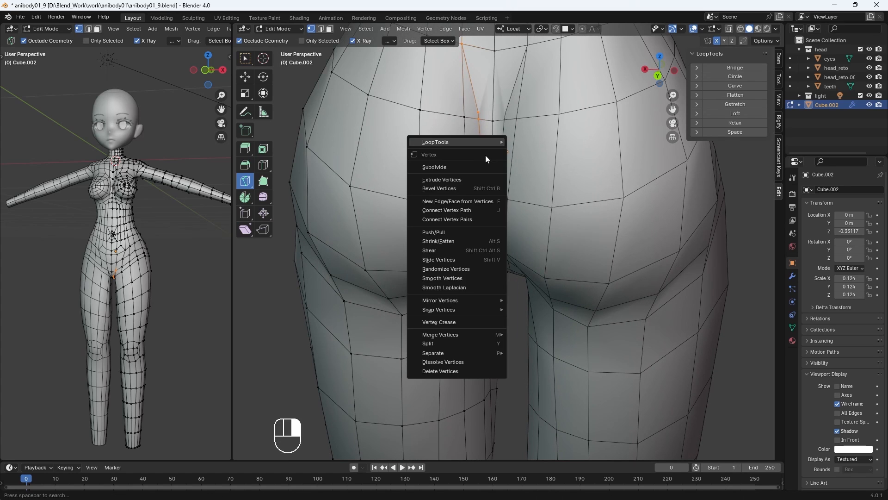
key("w")
left_click(481, 95)
scroll(510, 173, "up", 1)
middle_click_drag(511, 174, 511, 178)
right_click(474, 67)
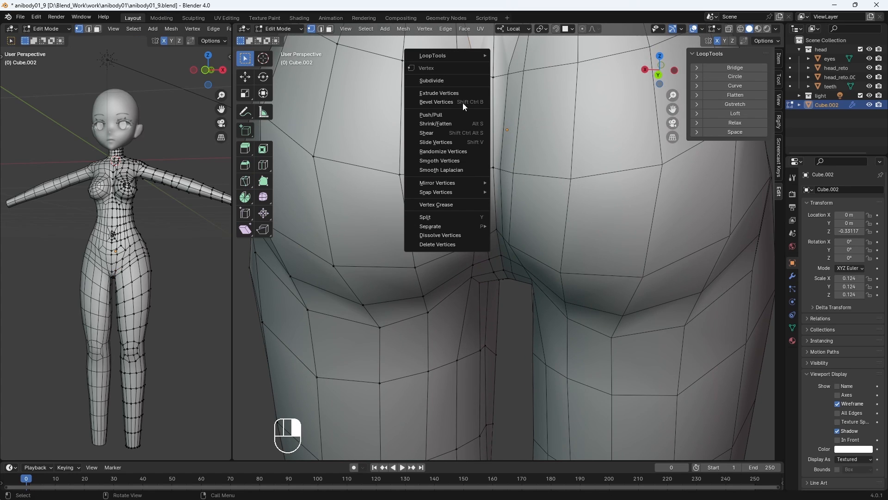
left_click(437, 234)
Step: Knife a short horizontal edge across the tapered faces at the top of the buttock cleft to the centre line
middle_click_drag(437, 234, 510, 316, "shift")
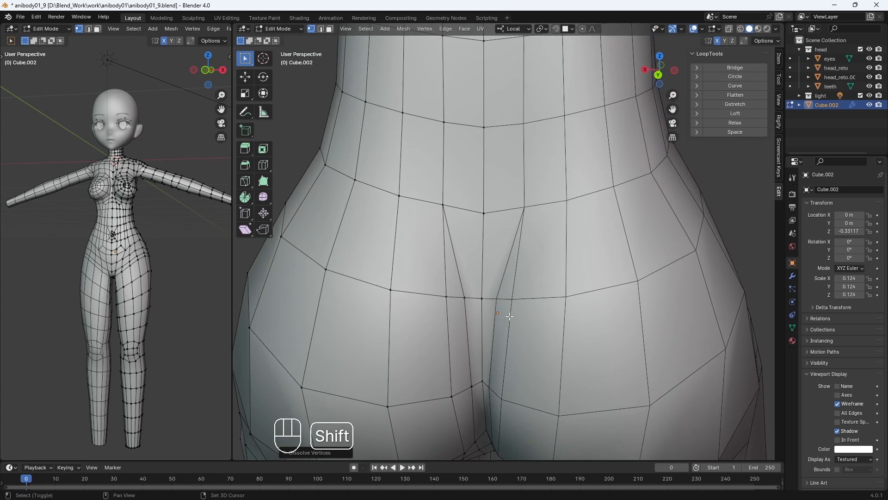
left_click(245, 182)
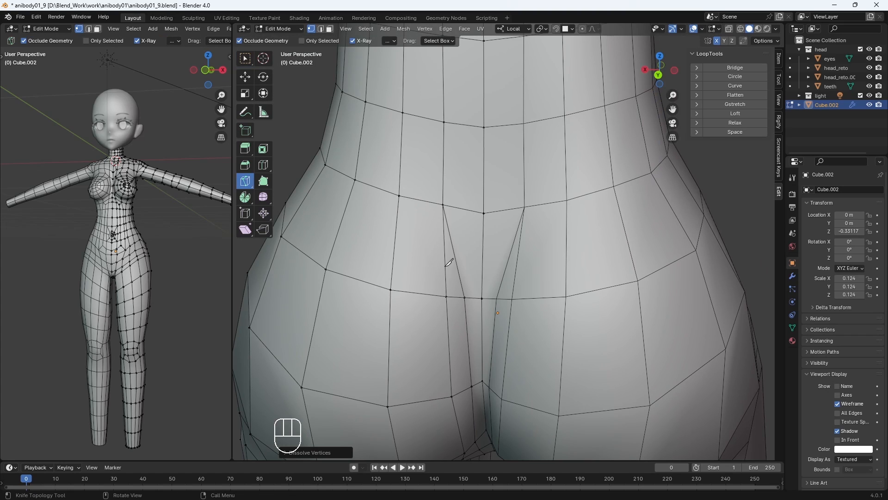
left_click(458, 265)
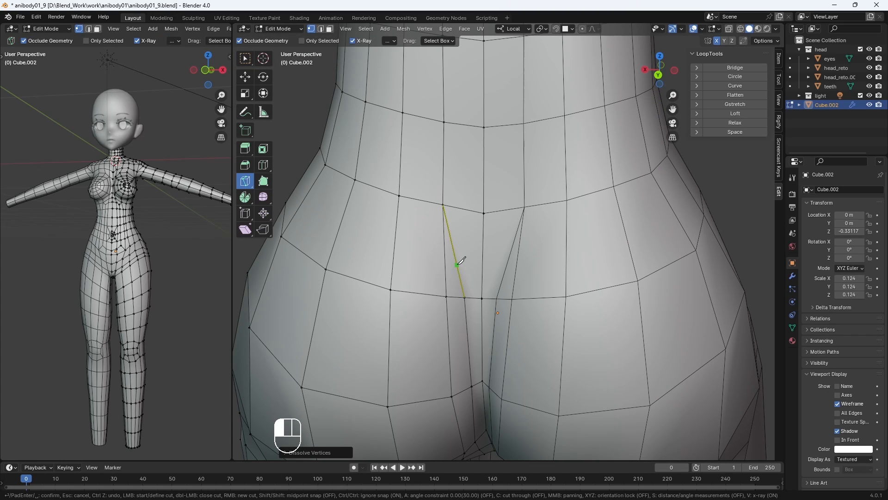
left_click(484, 262)
key("Return")
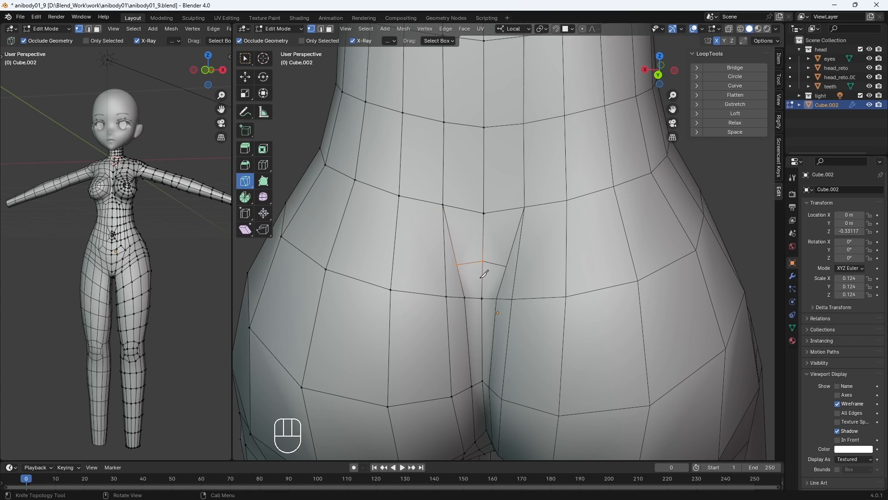
Step: Knife a short horizontal edge across the faces at the front of the crotch, ending at the centre line
middle_click_drag(408, 299, 614, 276)
scroll(569, 340, "down", 5, "shift")
left_click(510, 301)
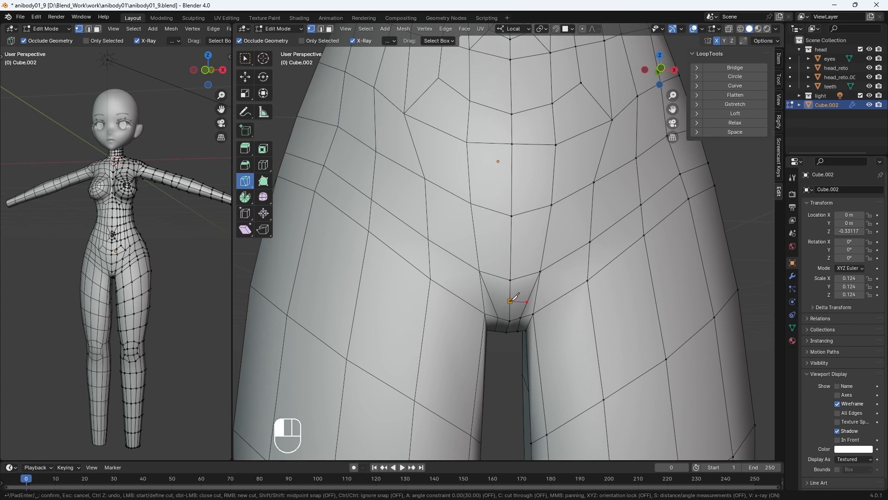
key("Return")
Step: Move the new crotch vertex and reposition the vertices around the top of the buttock cleft
left_click(244, 60)
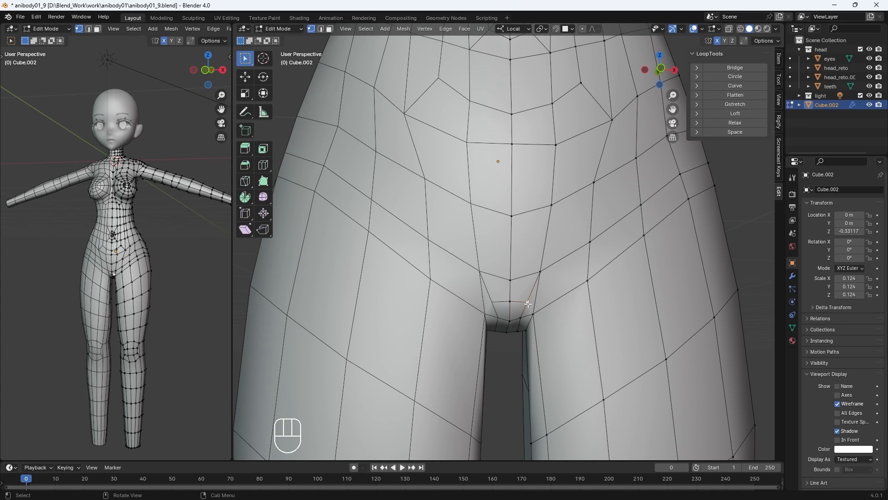
key("g")
middle_click_drag(510, 280, 506, 125)
left_click(505, 125)
left_click(514, 106)
key("g")
left_click(515, 114)
key("g")
left_click(493, 107)
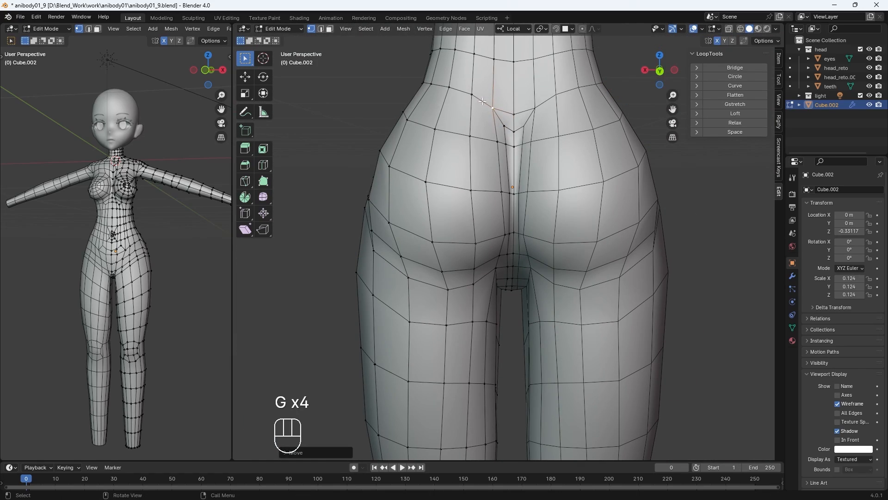
Step: Reposition vertices along the buttock cleft and around the crotch to even out their spacing
key("g")
middle_click_drag(490, 210, 504, 191)
left_click(515, 150)
middle_click_drag(513, 155, 516, 173)
key("g")
left_click(547, 293)
left_click(549, 300)
key("g")
left_click(507, 250)
key("g")
left_click(514, 288)
key("g")
Step: Move the vertices on the inner underside of the buttock beside the cleft with small adjustments
scroll(532, 247, "up", 3)
left_click(493, 124)
key("g")
left_click(493, 126)
left_click(495, 199)
key("g")
left_click(495, 202)
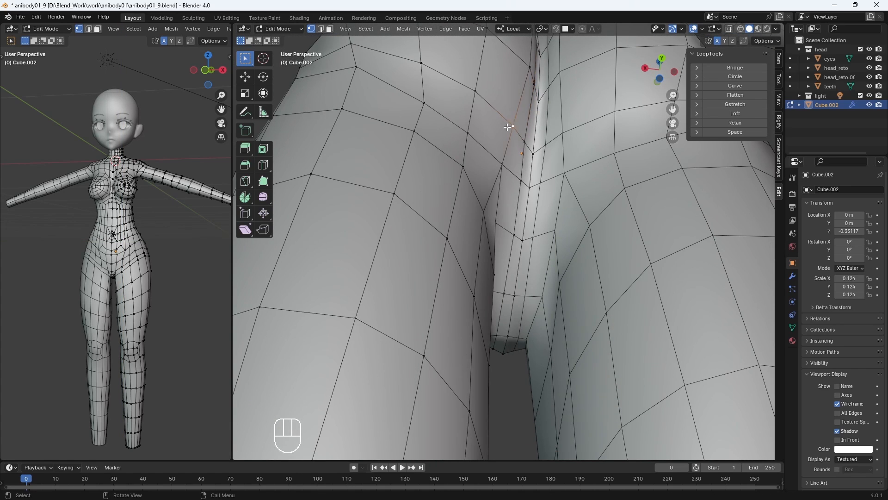
key("g")
left_click(515, 128)
left_click(523, 140)
key("g")
left_click(524, 141)
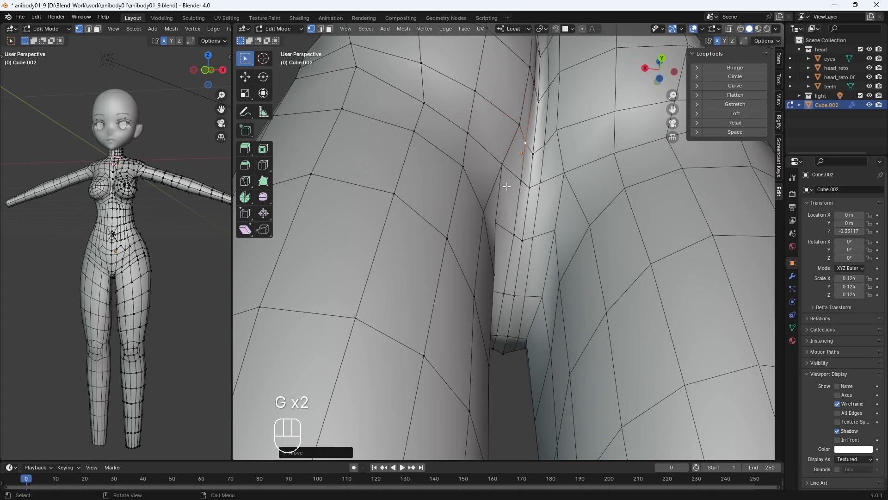
Step: Lower the vertices along the row beneath the buttock fold at the back of the thigh
middle_click_drag(507, 186, 510, 228)
left_click(490, 232)
key("g")
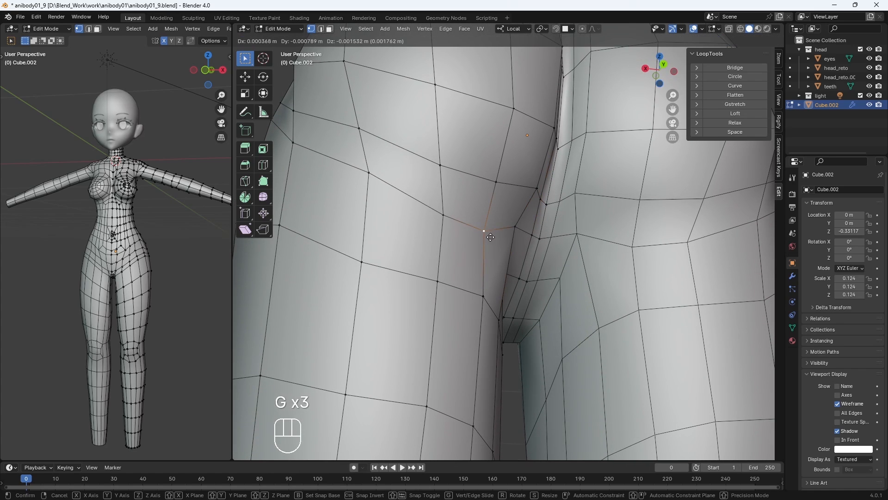
left_click(487, 236)
left_click(440, 215)
key("g")
left_click(438, 231)
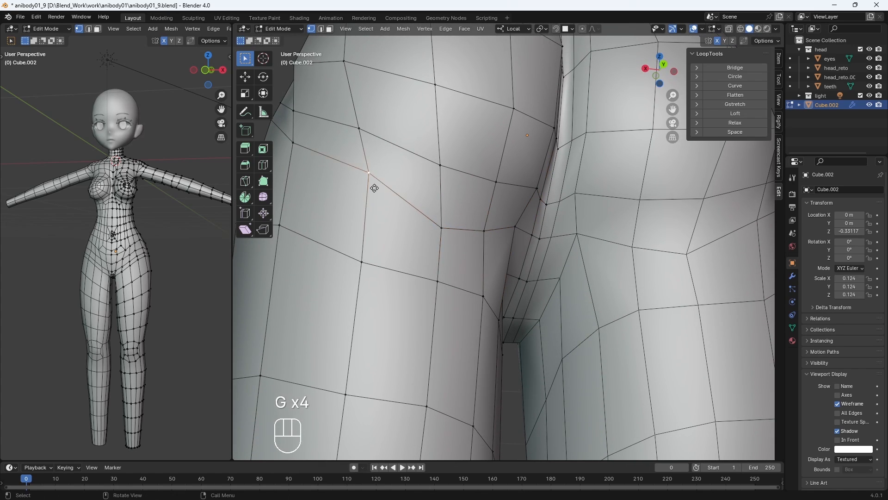
key("g")
left_click(369, 207)
Step: Refine the vertices around the buttock fold toward the outer thigh with small moves
scroll(369, 208, "down", 2)
middle_click_drag(368, 208, 338, 233)
left_click(336, 234)
middle_click_drag(371, 256, 394, 260)
key("g")
left_click(490, 271)
left_click(449, 278)
key("g")
left_click(450, 283)
Step: Shape the buttock contour by moving its vertices in an angled side view
middle_click_drag(453, 284, 572, 222)
key("g")
left_click(590, 285)
left_click(546, 237)
key("g")
left_click(539, 250)
middle_click_drag(539, 250, 601, 222)
key("g")
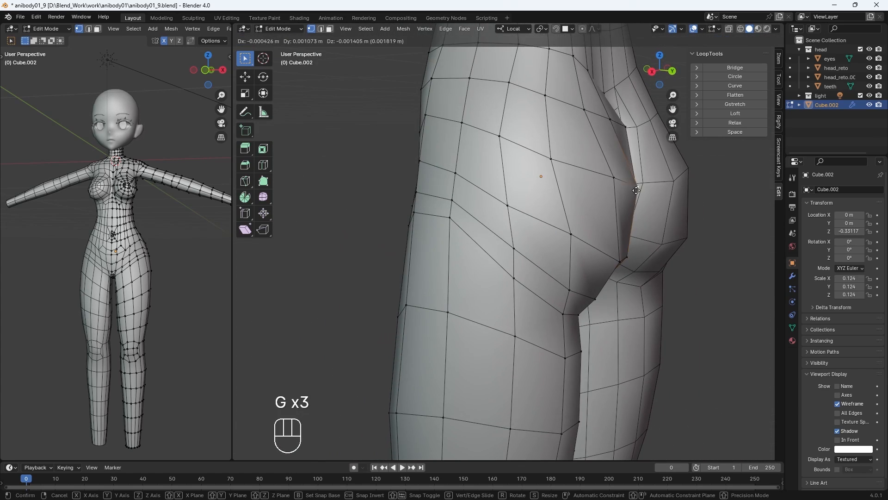
left_click(606, 199)
key("g")
middle_click_drag(575, 250, 572, 201)
key("g")
middle_click_drag(638, 143, 661, 144)
key("g")
Step: Even out the vertices on the outer side of the hip and buttock in side view
middle_click_drag(602, 185, 538, 266, "shift")
key("g")
left_click(577, 257)
key("g")
left_click(578, 259)
left_click(435, 296)
key("g")
key("g")
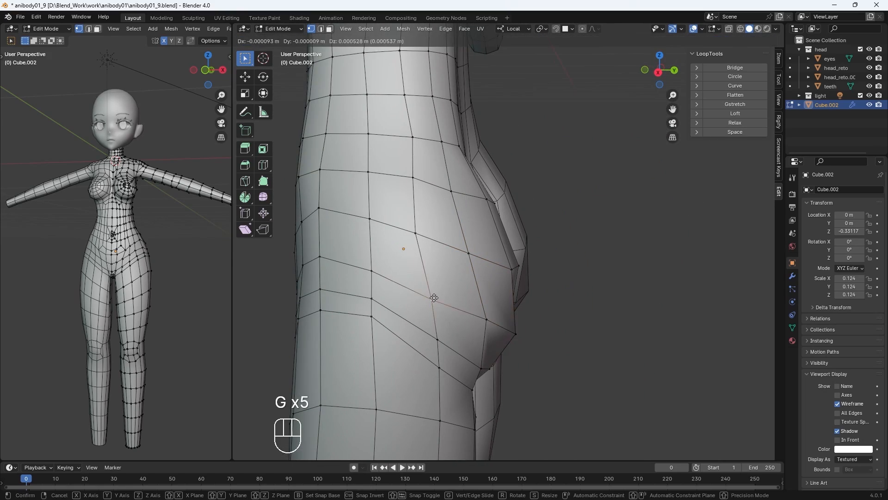
left_click(434, 297)
Step: Adjust the vertex row under the buttock at the top of the rear thigh
middle_click_drag(435, 298, 358, 298)
scroll(463, 287, "down", 2)
middle_click_drag(548, 317, 370, 324)
left_click(447, 314)
key("g")
key("g")
key("g")
key("g")
key("g")
left_click(450, 317)
key("g")
key("g")
left_click(468, 343)
key("g")
key("g")
left_click(509, 315)
Step: Reposition the vertices at the inner end of the buttock fold near the crotch
middle_click_drag(458, 317, 505, 322)
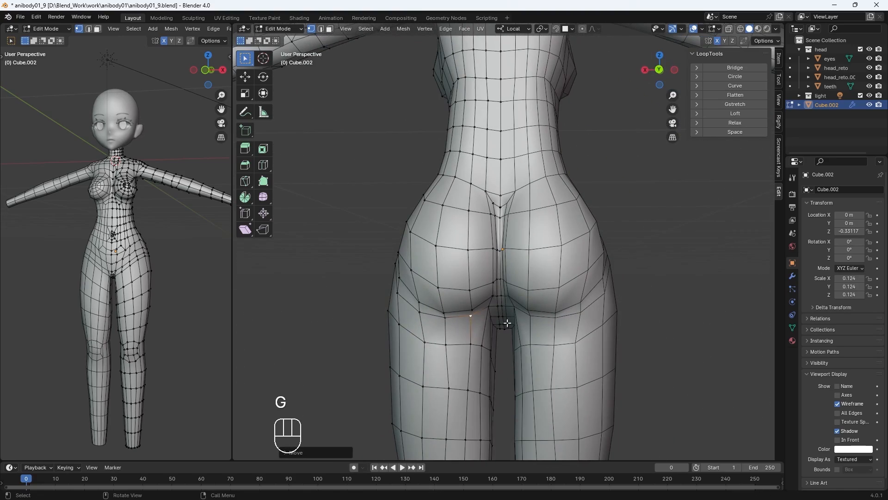
key("g")
left_click(490, 310)
key("g")
middle_click_drag(508, 368, 545, 385)
left_click(502, 343)
left_click(491, 283)
key("g")
left_click(470, 283)
Step: Move the front groin and lower-belly vertices to smooth the edge flow into the thigh
key("g")
key("g")
key("g")
key("g")
key("g")
left_click(499, 351)
key("g")
left_click(540, 346)
key("g")
scroll(532, 296, "down", 2)
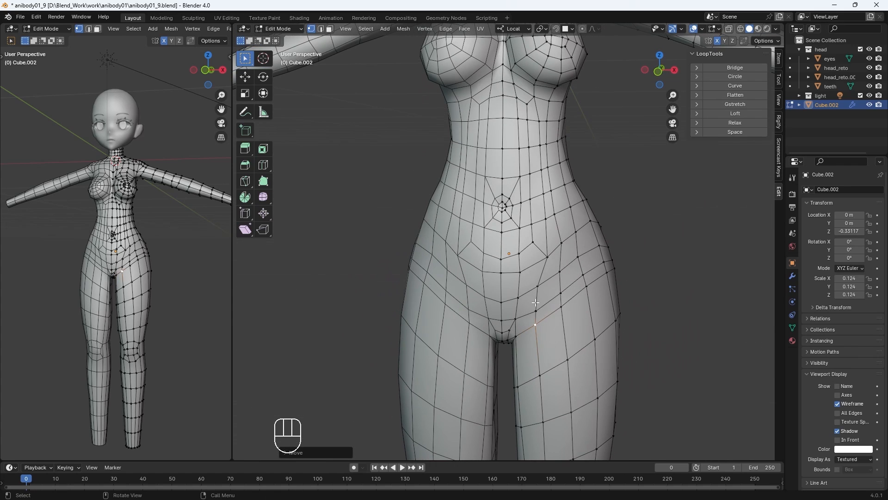
left_click(533, 240)
key("g")
Step: Extrude the open edge loop at the bottom of the leg straight down along Z by about 0.05 m
middle_click_drag(537, 319, 544, 176, "shift")
middle_click_drag(593, 317, 587, 170, "shift")
middle_click_drag(594, 304, 537, 271)
scroll(509, 266, "up", 4)
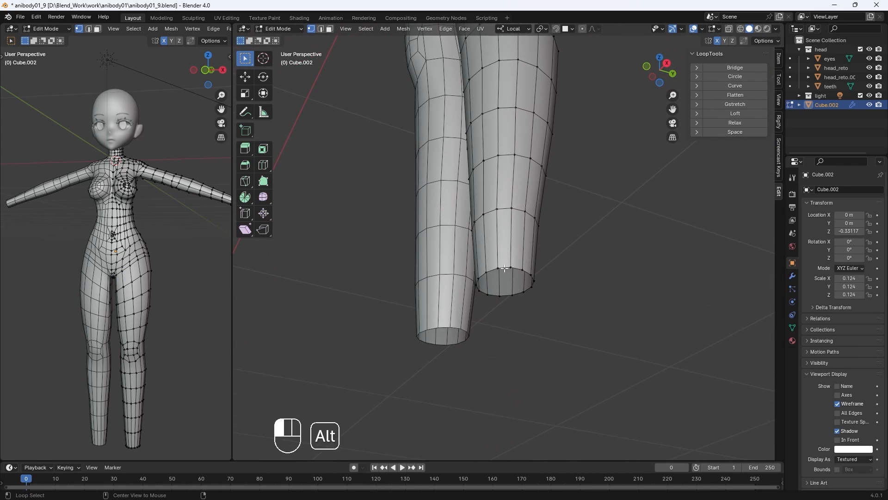
left_click(505, 265, "alt")
key("KP_1")
middle_click_drag(626, 351, 492, 364, "shift")
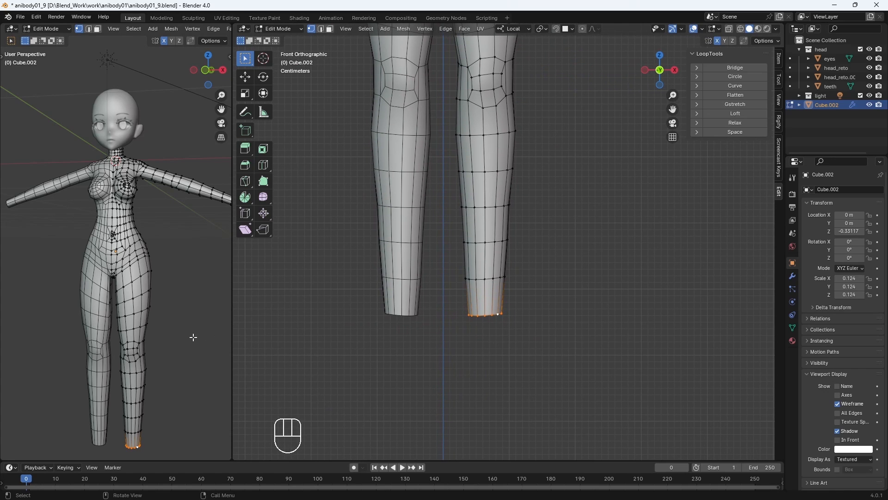
middle_click_drag(193, 338, 190, 312, "shift")
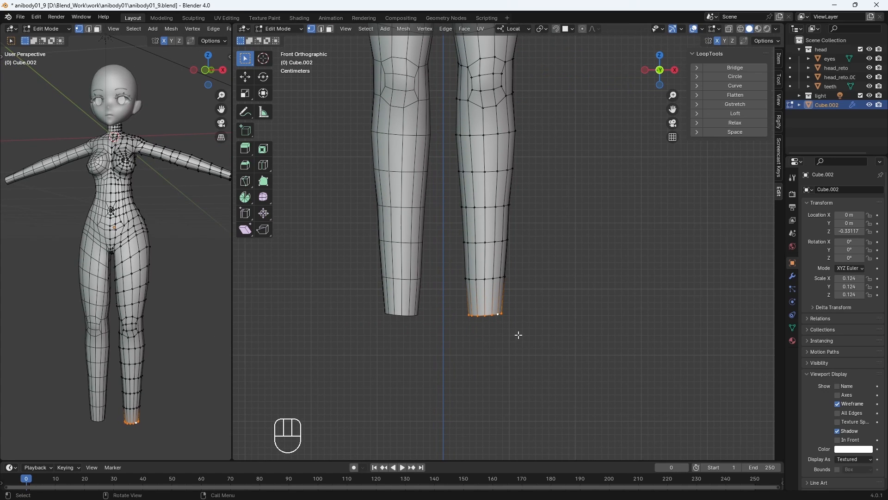
key("e")
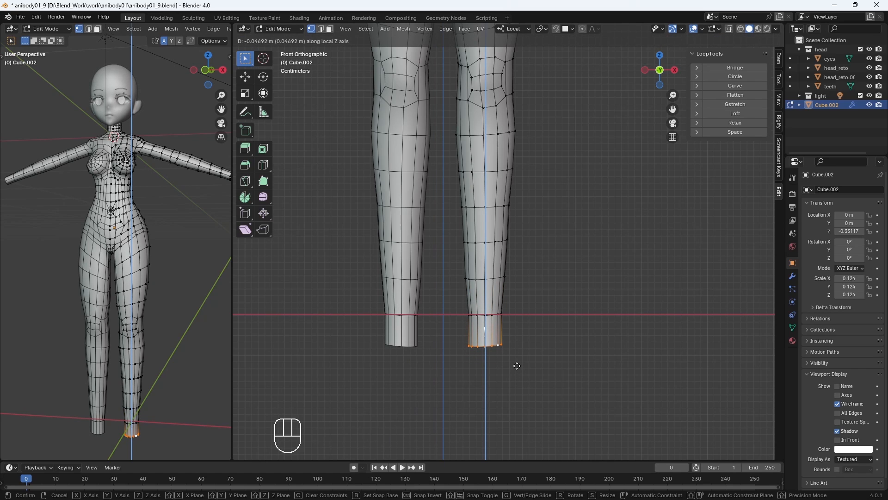
key("Return")
key("Return")
key("KP_3")
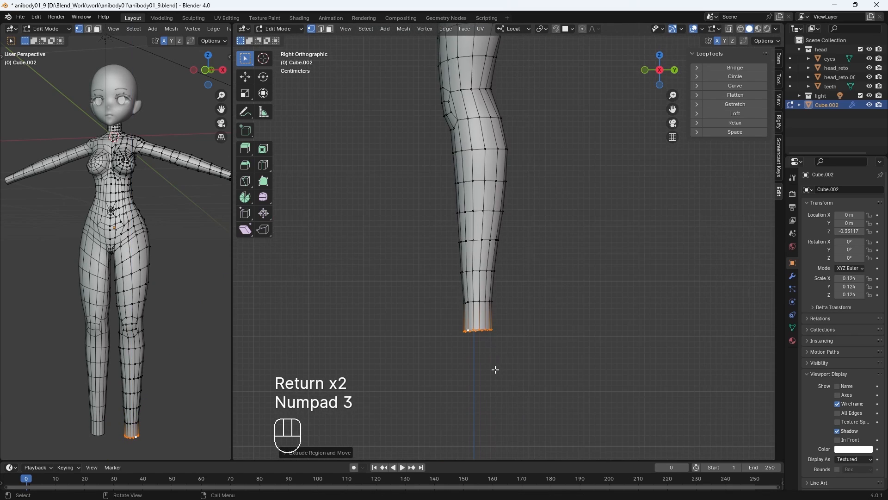
Step: Extrude the front faces of the ankle section forward by about 0.04 m to form the foot block
key("KP_1")
middle_click_drag(536, 266, 533, 366, "shift")
scroll(552, 331, "up", 3)
key("KP_1")
middle_click_drag(551, 331, 540, 273, "shift")
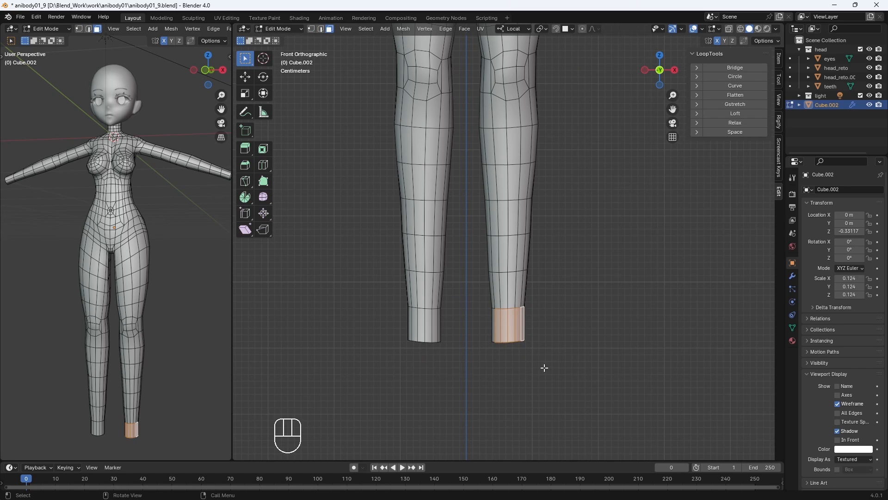
middle_click_drag(545, 367, 464, 378)
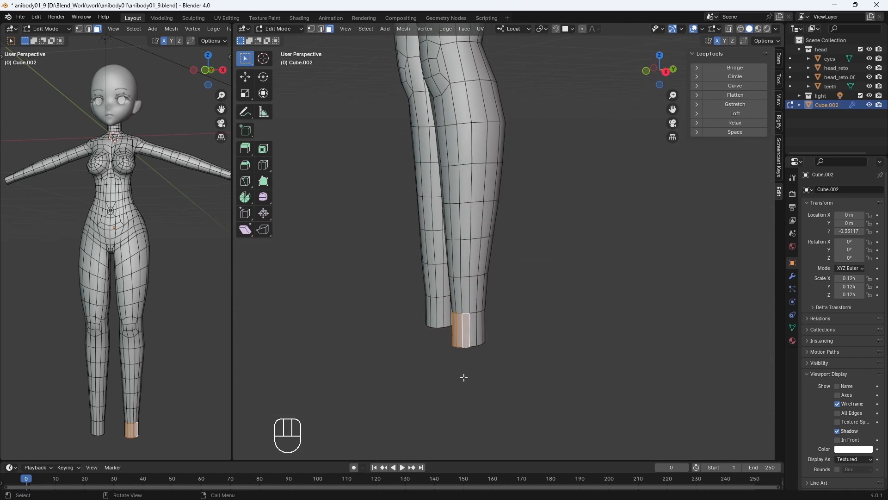
key("KP_3")
key("e")
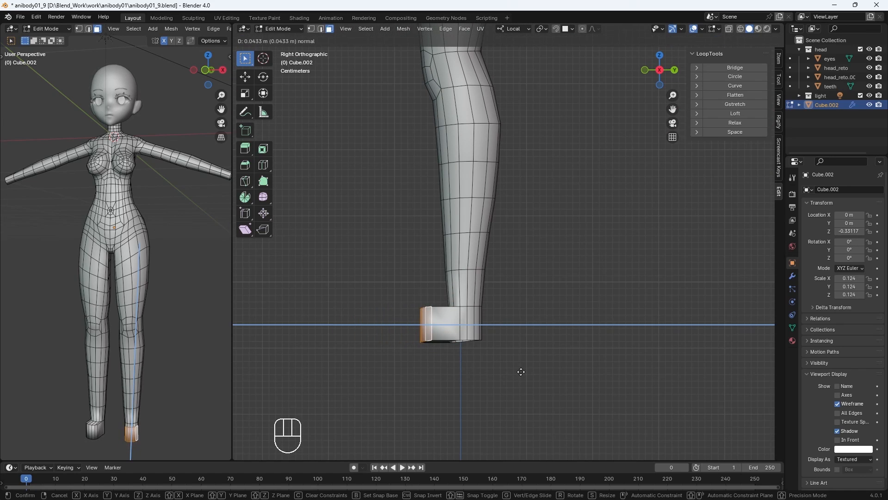
key("Return")
key("Return")
middle_click_drag(482, 365, 471, 415)
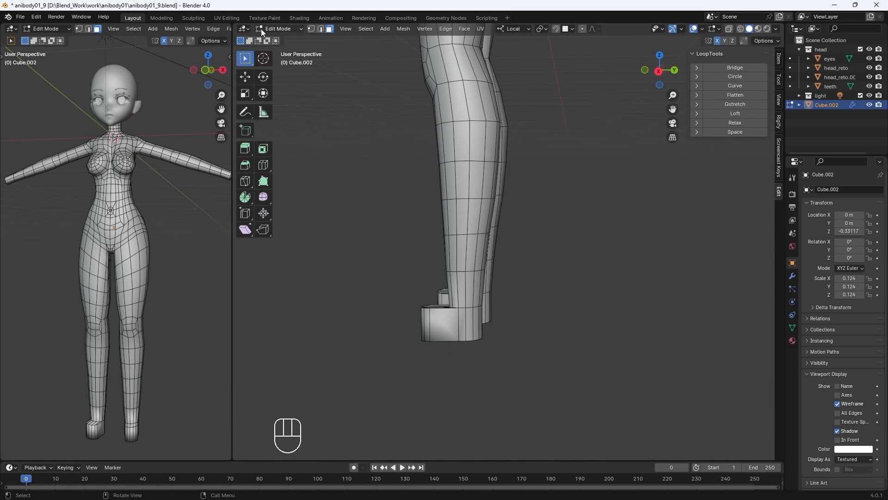
Step: Move the front-end vertices of the foot block slightly sideways, then forward and down to slope the foot
left_click(311, 29)
key("alt+z")
left_click_drag(390, 264, 439, 367)
key("KP_1")
key("KP_3")
key("KP_1")
key("g")
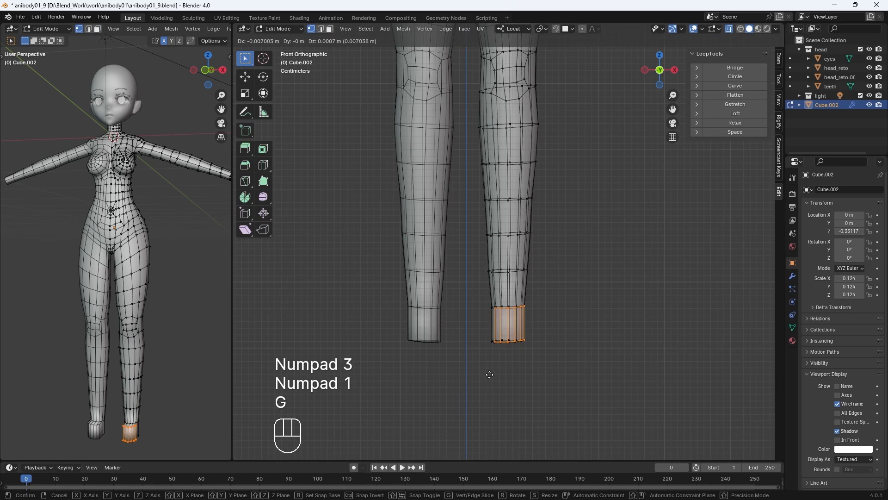
left_click(490, 375)
middle_click_drag(491, 374, 397, 338)
key("KP_3")
key("g")
left_click(452, 395)
scroll(477, 363, "up", 5)
left_click(264, 93)
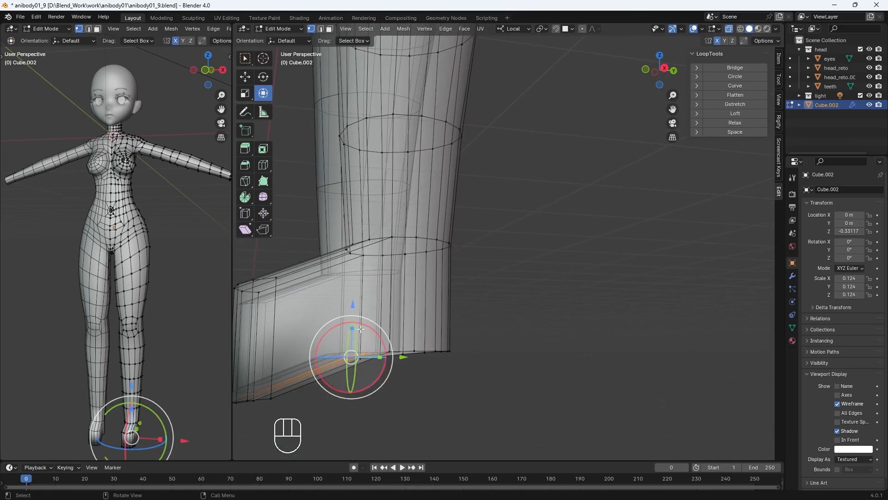
scroll(460, 362, "down", 3)
middle_click_drag(460, 338, 590, 379)
right_click(470, 307, "shift")
key("ctrl+z")
Step: Move the toe-end vertices about 0.06 m forward and 0.025 m down to lengthen the foot
key("alt+z")
key("KP_1")
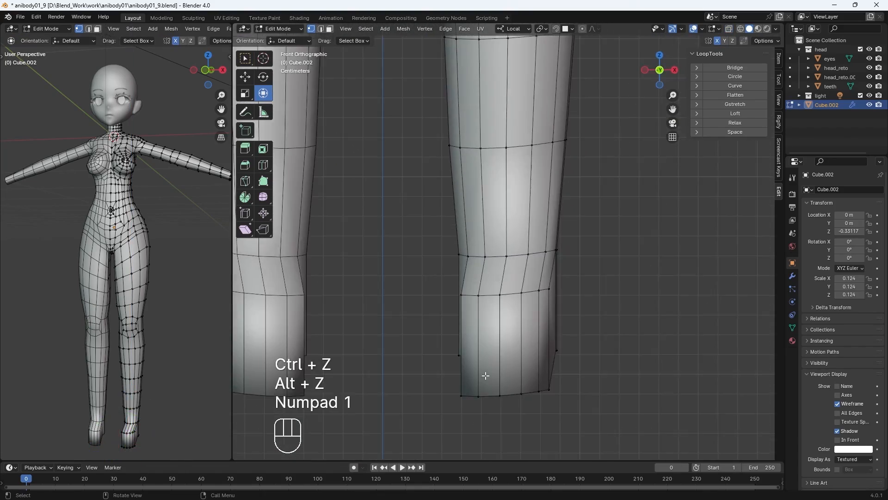
left_click(512, 384)
middle_click_drag(511, 384, 276, 379)
key("alt+z")
left_click_drag(355, 303, 306, 268)
key("KP_1")
key("KP_3")
key("g")
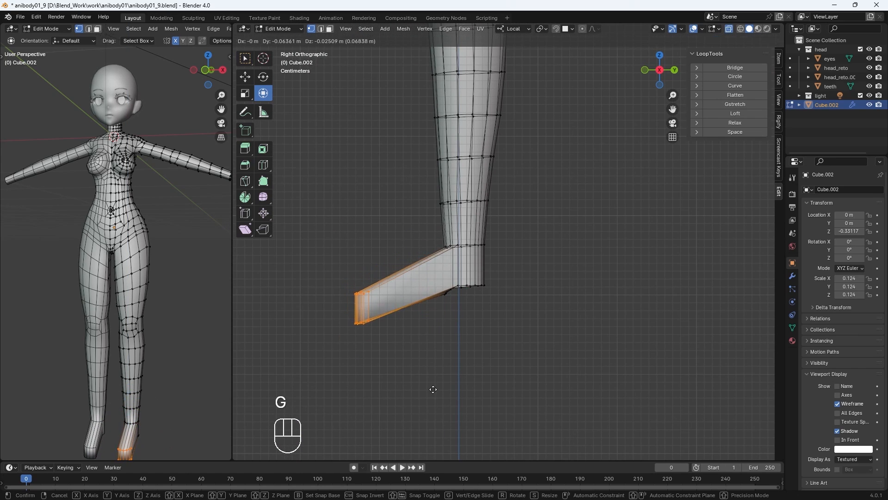
Step: Pull the toe end slightly back and up, and scale it down to thin the front of the foot
scroll(470, 353, "down", 5)
key("KP_3")
scroll(509, 373, "up", 3)
middle_click_drag(510, 373, 513, 395, "shift")
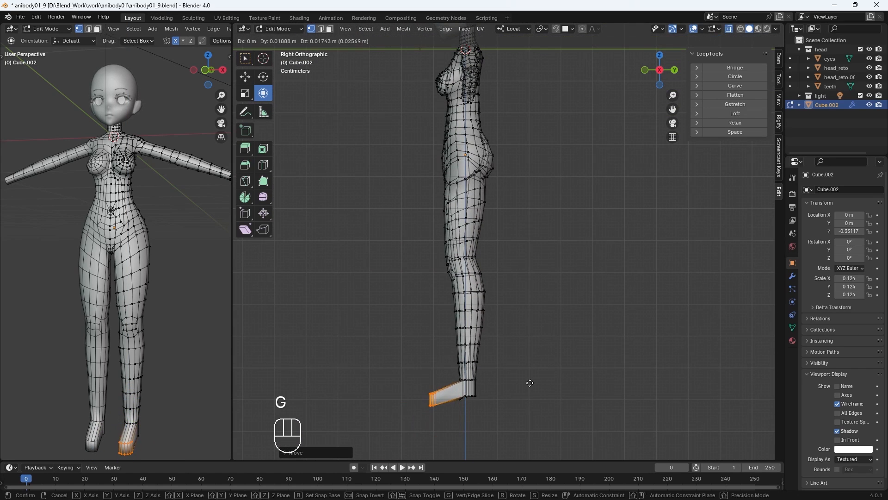
left_click(530, 383)
key("s")
left_click(496, 400)
Step: Add a loop cut across the middle of the foot and move it to bend the instep
key("KP_1")
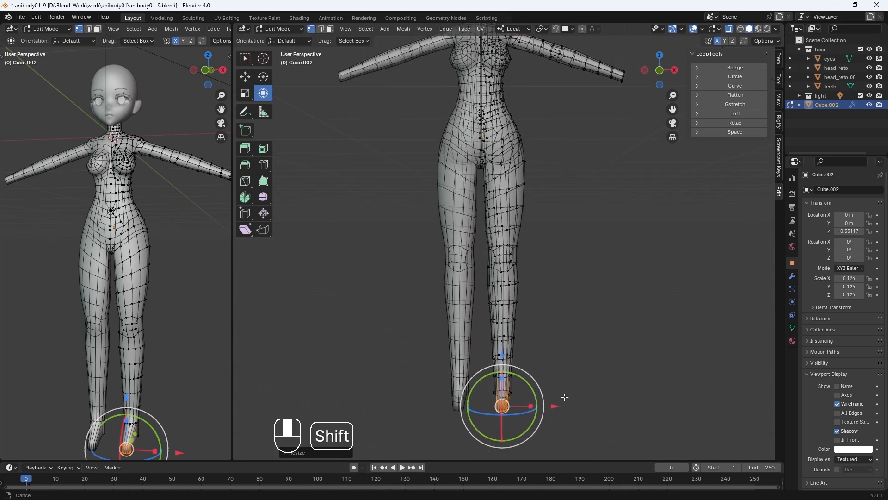
scroll(545, 307, "up", 4)
left_click(615, 373)
middle_click_drag(615, 373, 420, 320)
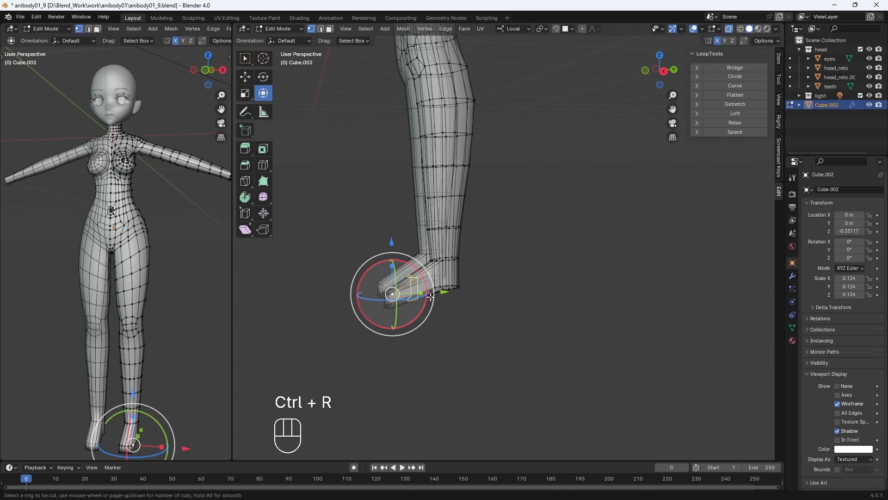
left_click(431, 297)
left_click(435, 296)
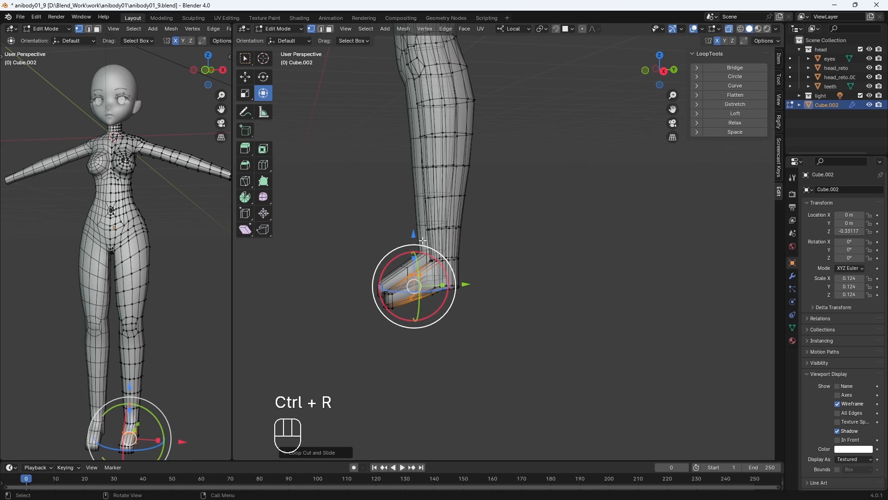
left_click_drag(422, 241, 410, 239)
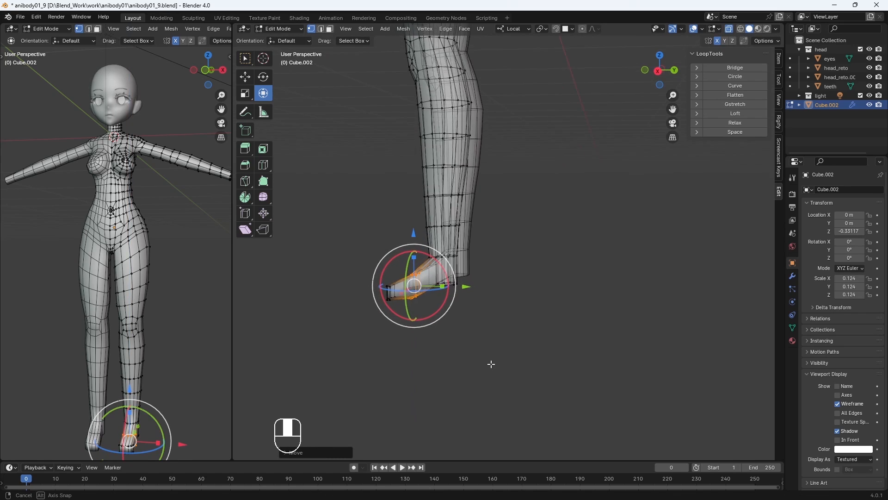
Step: Select the bottom vertices of the heel and raise them slightly
key("KP_3")
scroll(445, 353, "up", 2)
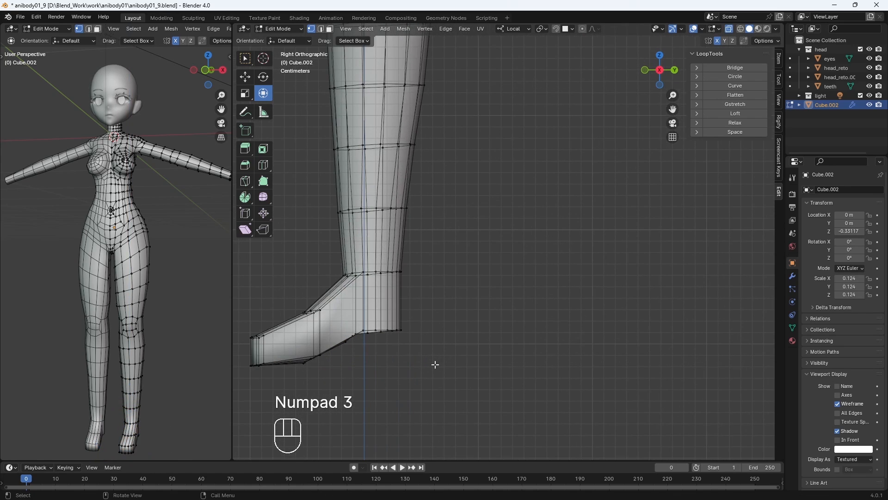
key("alt+z")
left_click_drag(455, 370, 373, 331)
key("alt+z")
middle_click_drag(446, 377, 425, 361)
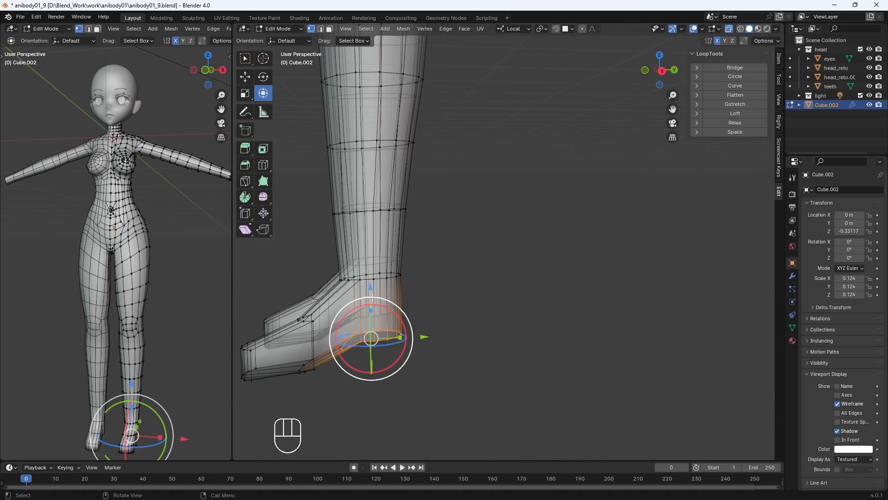
left_click_drag(370, 298, 367, 291)
Step: Move the vertices of the ankle loop to curve it over the front and side of the foot
key("KP_1")
middle_click_drag(564, 376, 520, 381)
key("alt+z")
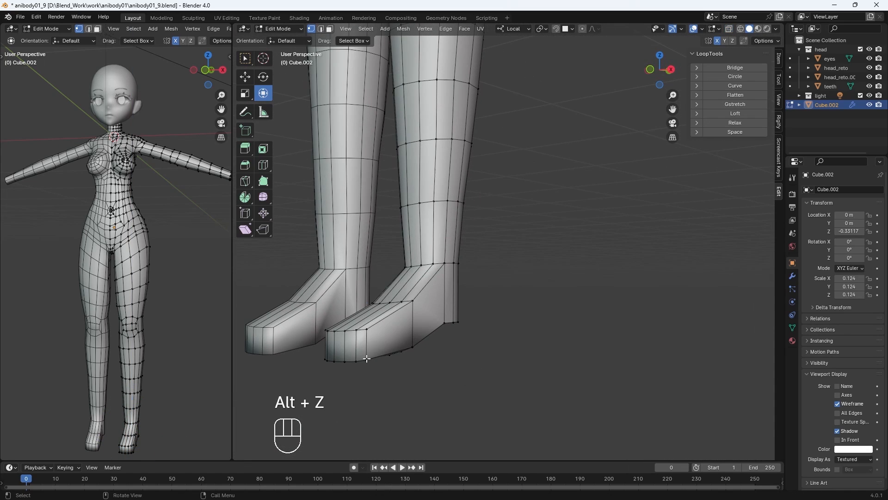
left_click(432, 295, "alt")
key("g")
key("g")
key("g")
key("g")
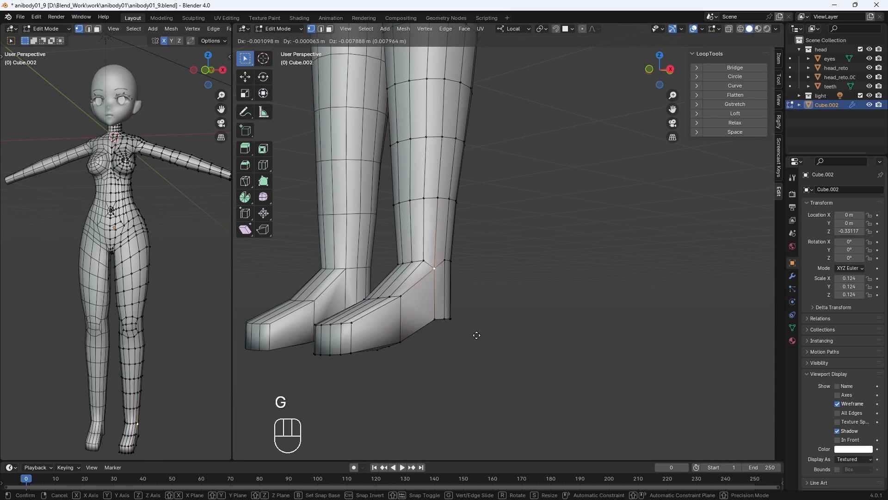
key("g")
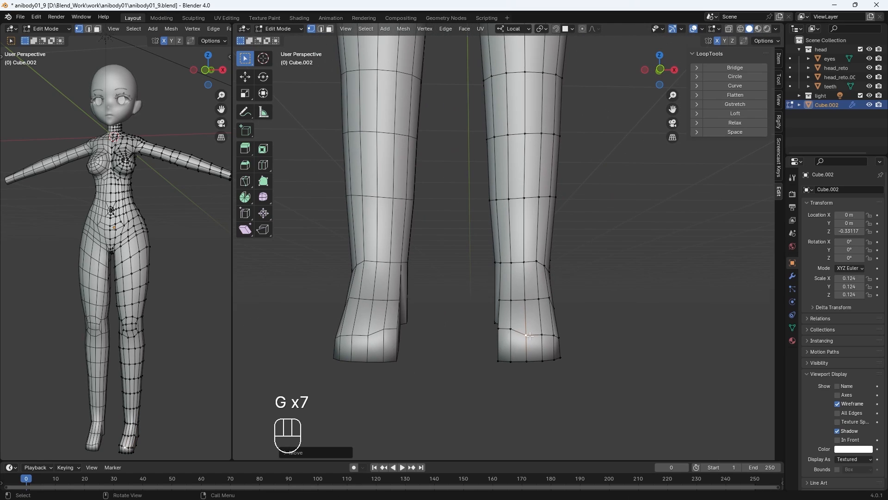
Step: Reposition the vertices along the toe edge and instep to round the top of the foot
key("g")
key("g")
key("g")
key("g")
key("g")
left_click(502, 300)
key("g")
middle_click_drag(502, 299, 455, 312)
key("g")
key("g")
key("g")
key("g")
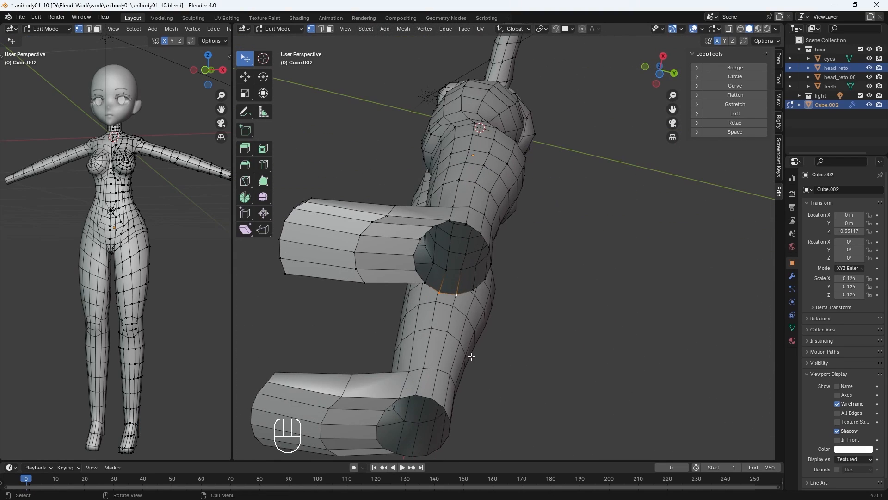
Step: Fill the open underside of the heel with faces and adjust the vertices at the side of the foot
key("f")
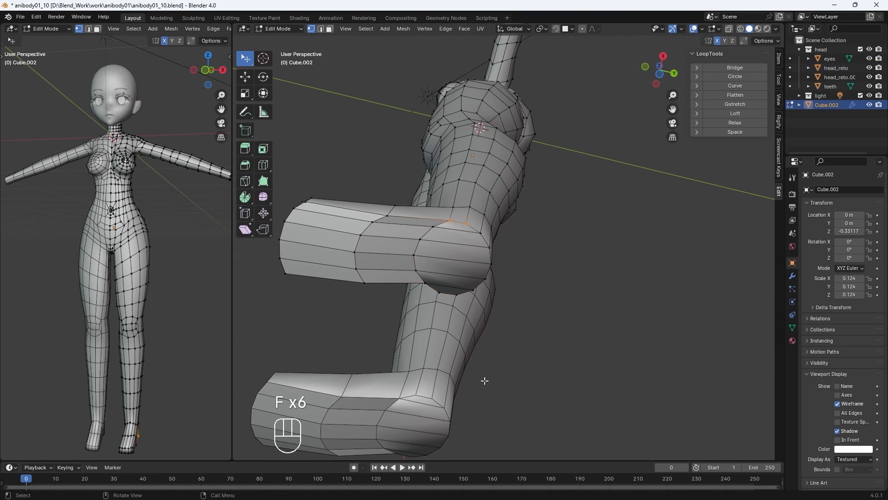
middle_click_drag(484, 381, 246, 320)
left_click(432, 278, "alt")
key("KP_3")
key("g")
left_click(550, 253)
Step: Move individual vertices around the ankle and heel to even out their edge flow
middle_click_drag(552, 255, 511, 305)
key("g")
left_click(565, 260)
key("g")
left_click(515, 242)
left_click(502, 244)
key("g")
left_click(505, 246)
key("g")
Step: Move vertices on the instep and front corners of the foot to round its outline
left_click(407, 300)
mouse_move(536, 365)
middle_mouse_down()
mouse_move(411, 296)
mouse_move(543, 353)
middle_mouse_up()
left_click(407, 308)
key("g")
key("g")
left_click(407, 303)
key("g")
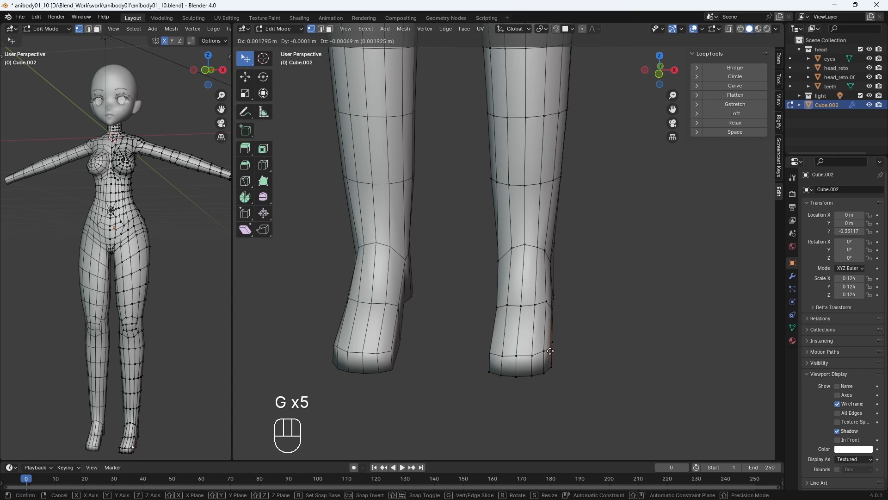
left_click(548, 349)
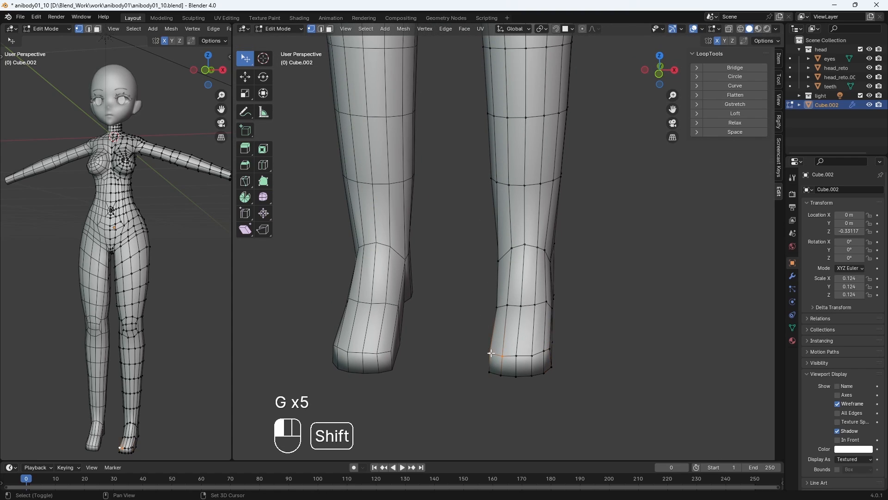
Step: Extrude the innermost front face of the foot forward to start the big toe
middle_click_drag(499, 377, 496, 388)
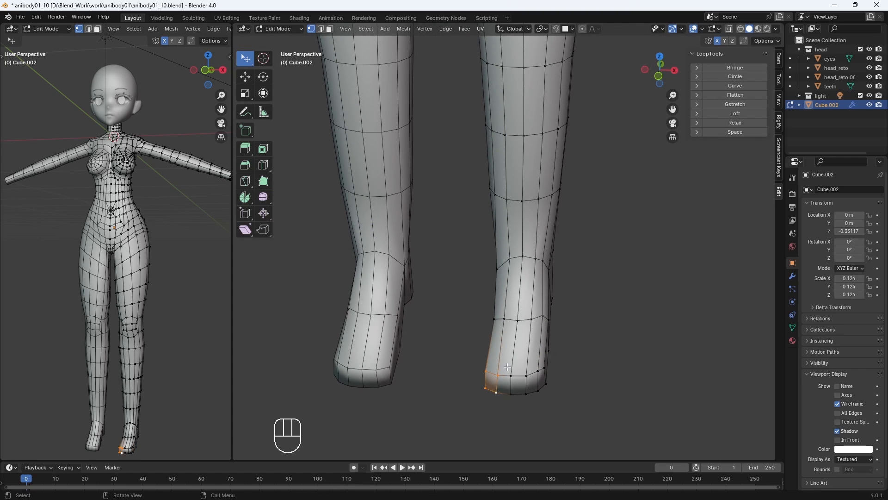
key("e")
left_click(504, 406)
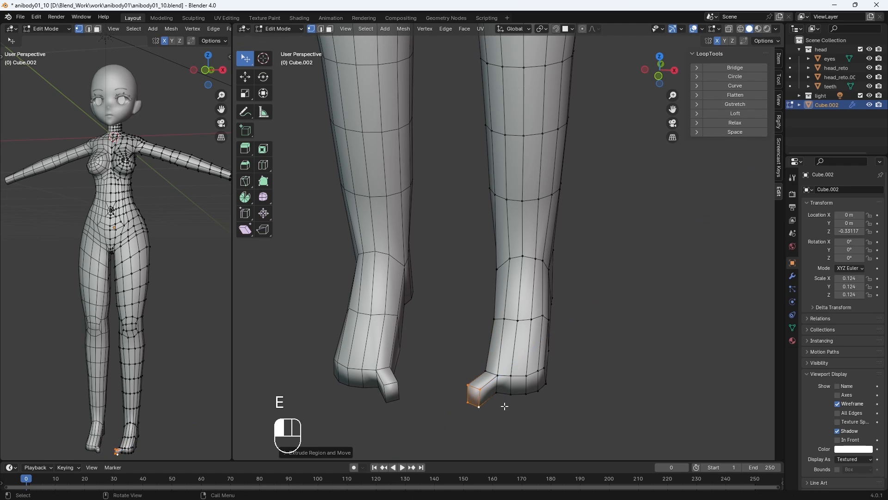
Step: Reposition the end face of the big toe and rotate it in the side view
key("g")
middle_click_drag(515, 416, 410, 380)
key("KP_3")
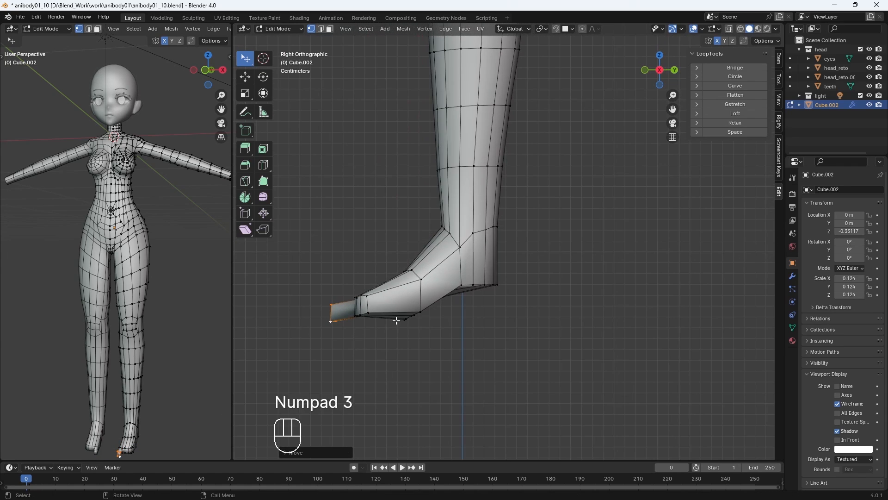
key("r")
middle_click_drag(398, 320, 446, 346)
left_click(504, 391)
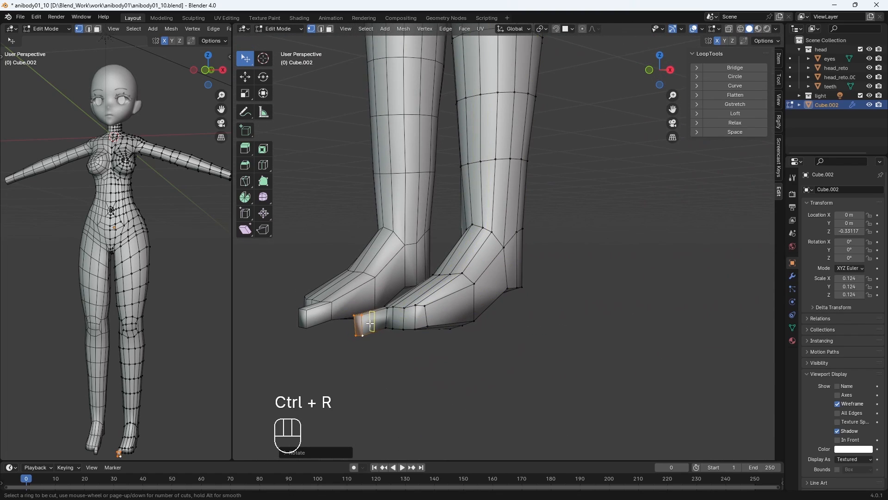
Step: Add a loop cut around the middle of the big toe and raise it to arch the toe
middle_click_drag(370, 323, 343, 328)
left_click(340, 328)
key("g")
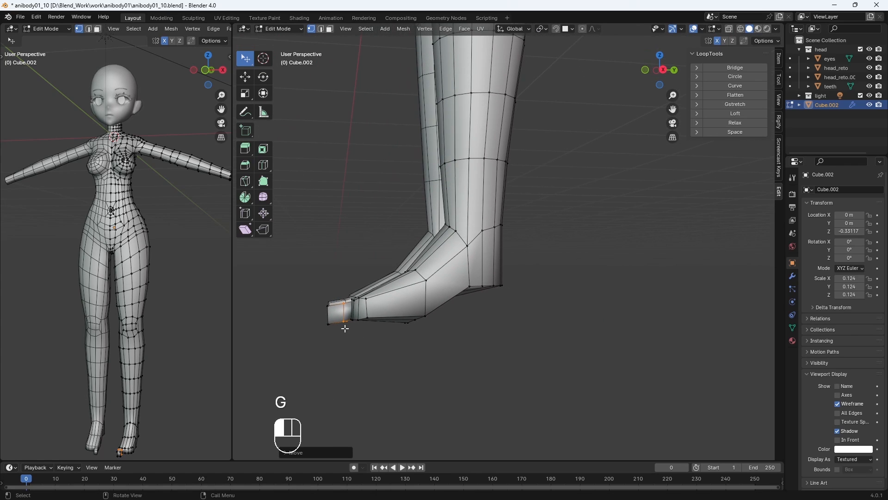
key("g")
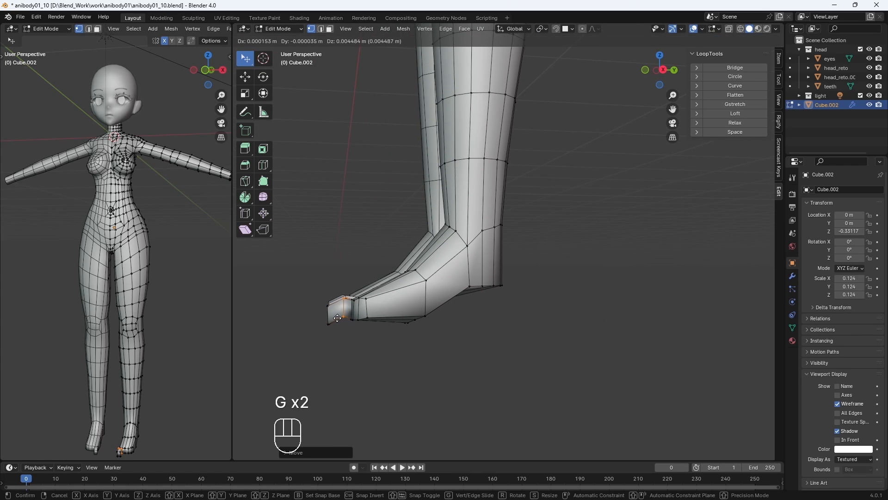
left_click(338, 319)
middle_click_drag(337, 319, 514, 295)
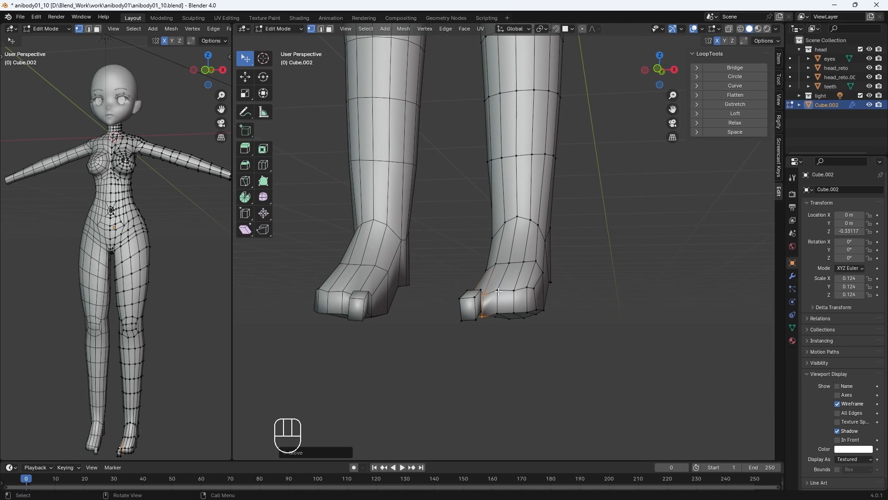
Step: Move the vertices along the front edge of the foot beside the big toe to smooth its curve
key("g")
key("g")
key("g")
left_click(514, 295)
left_click(531, 287)
key("g")
key("g")
left_click(532, 295)
left_click(537, 308)
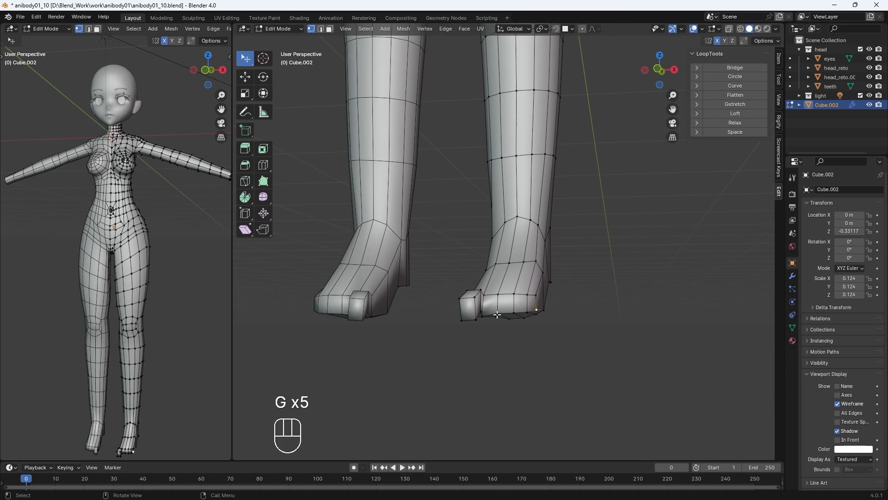
Step: Add a second loop cut near the tip of the big toe and reposition it
middle_click_drag(479, 333, 334, 344)
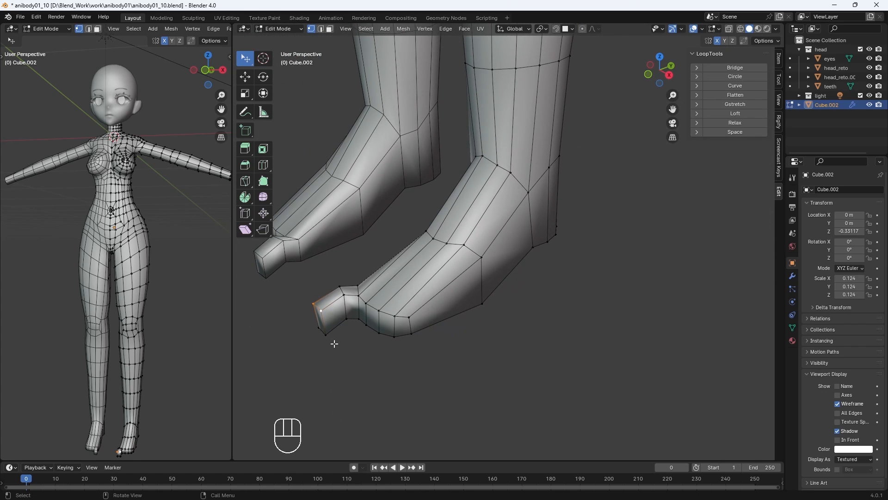
left_click(328, 330)
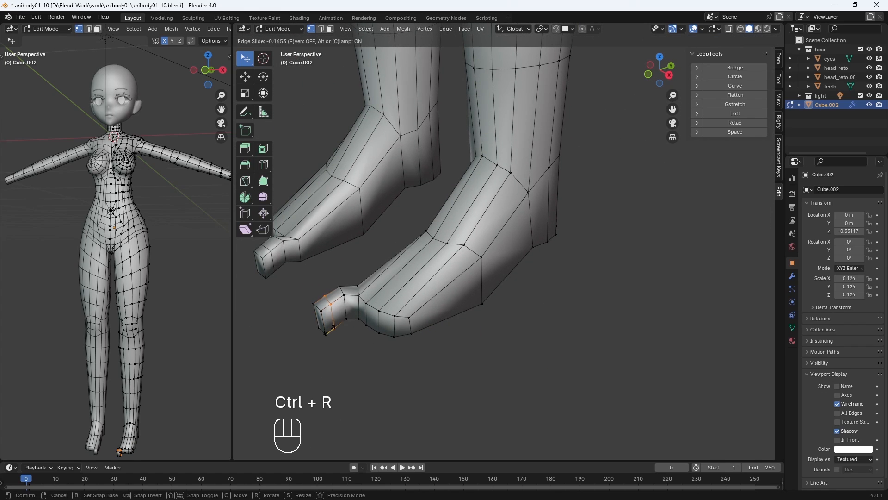
left_click(337, 336)
middle_click_drag(338, 336, 310, 318)
key("g")
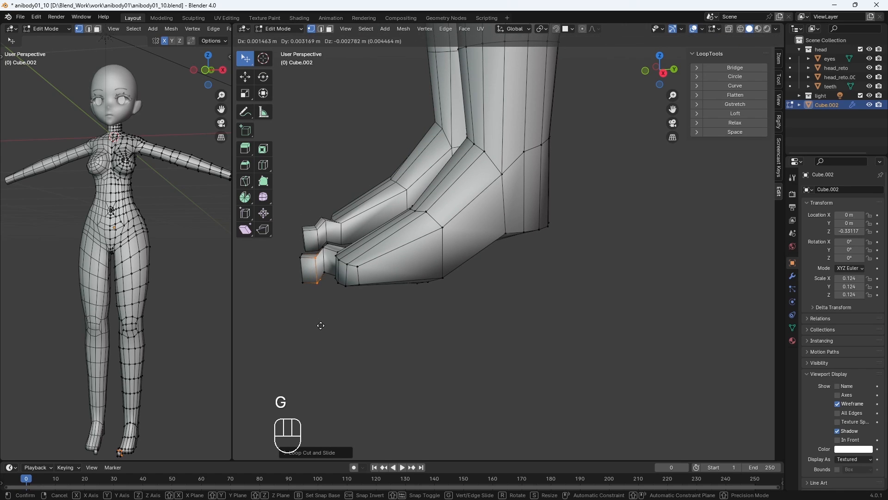
left_click(319, 324)
Step: Add another loop cut on the big toe and move its side vertices to refine the shape
middle_click_drag(321, 323, 564, 329)
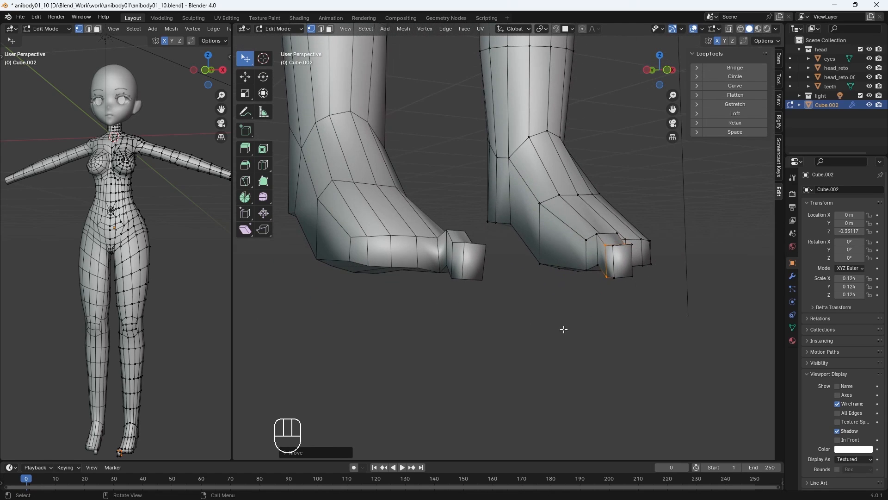
key("ctrl+r")
left_click(616, 271)
middle_click_drag(616, 271, 502, 356)
key("g")
left_click(503, 357)
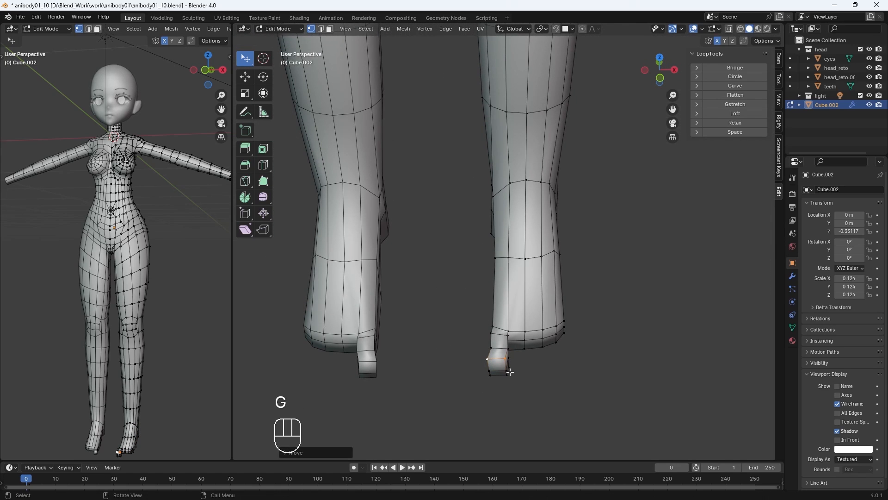
Step: Reposition the vertices at the big toe's tip and rescale the lower edge of the tip
middle_click_drag(536, 391, 632, 266)
middle_click_drag(524, 279, 421, 287)
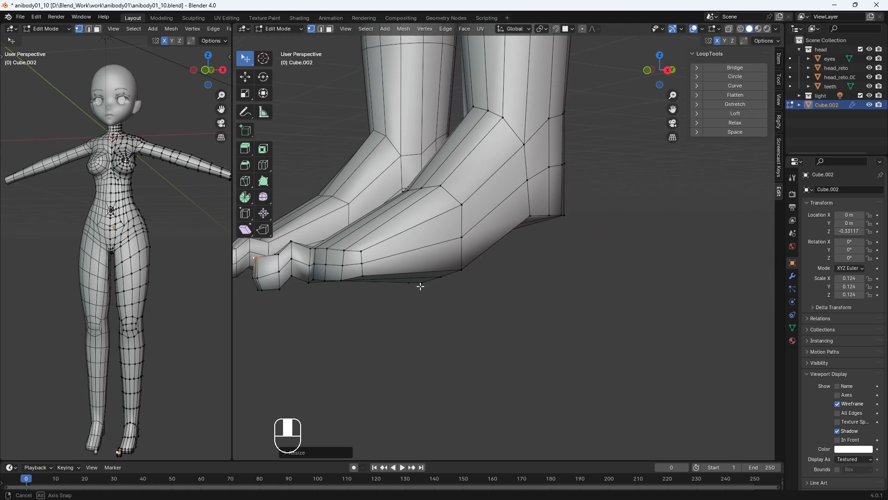
middle_click_drag(253, 278, 394, 286)
key("g")
left_click(269, 278)
left_click(534, 275)
left_click(505, 276, "shift")
middle_click_drag(546, 277, 527, 204)
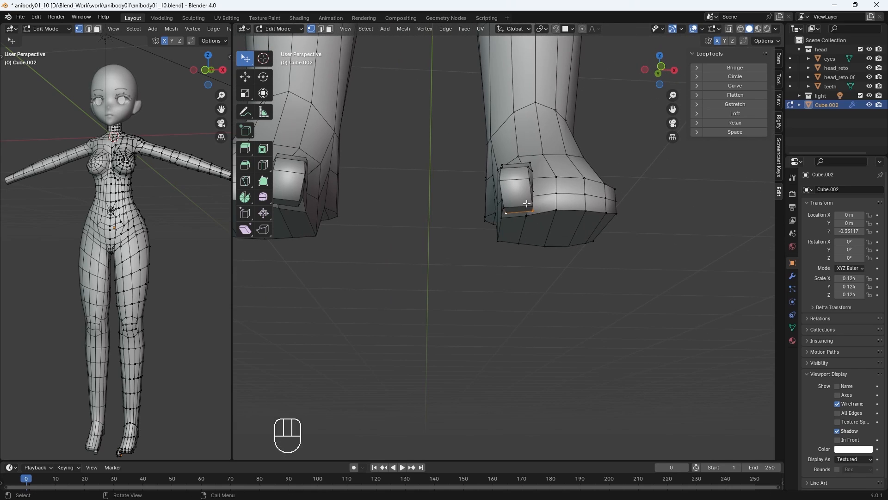
key("s")
left_click(558, 217)
Step: Scale the edge under the big toe's base to about 0.79 and resize the neighbouring toe vertices
middle_click_drag(550, 264, 543, 241)
left_click(508, 129)
key("s")
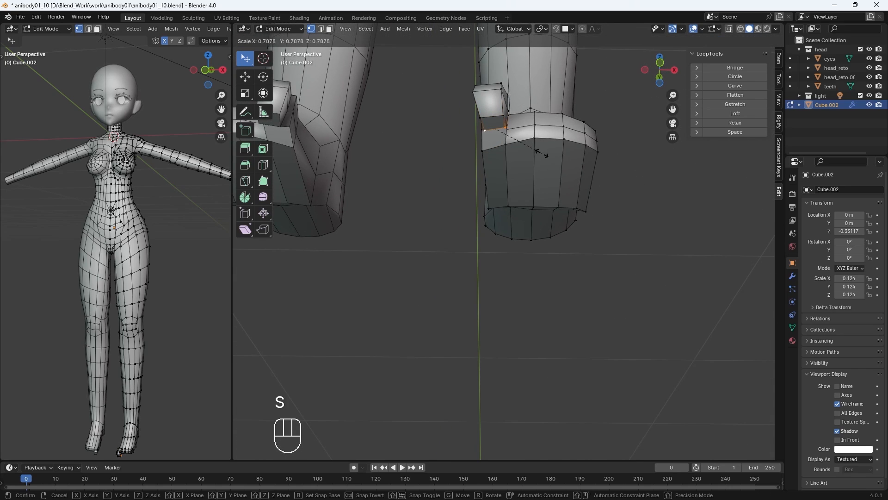
left_click(540, 153)
middle_click_drag(541, 153, 618, 183)
left_click(637, 206)
middle_click_drag(665, 231, 403, 374)
key("s")
left_click(545, 323)
Step: Rotate and move the vertices at the inner base of the big toe to blend it into the foot's side
key("g")
left_click(300, 258)
middle_click_drag(527, 408, 533, 364, "shift")
key("r")
left_click(488, 332)
key("alt+z")
key("g")
left_click(492, 409)
key("g")
key("g")
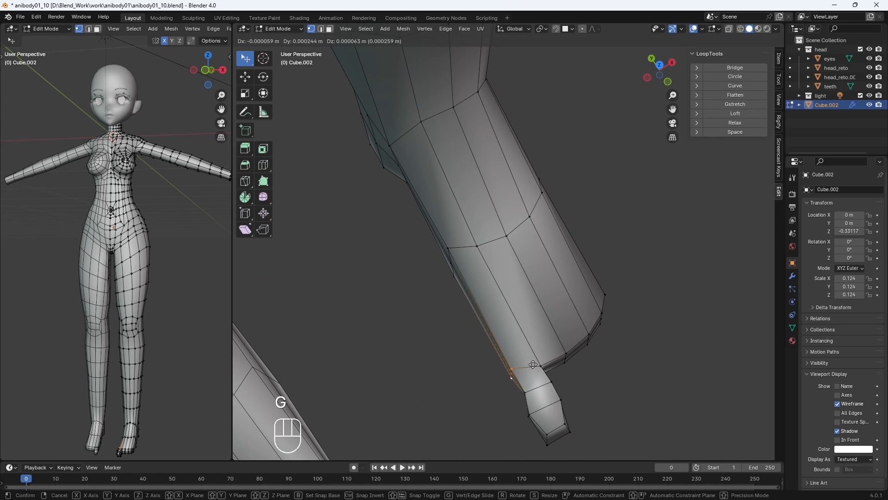
left_click(528, 367)
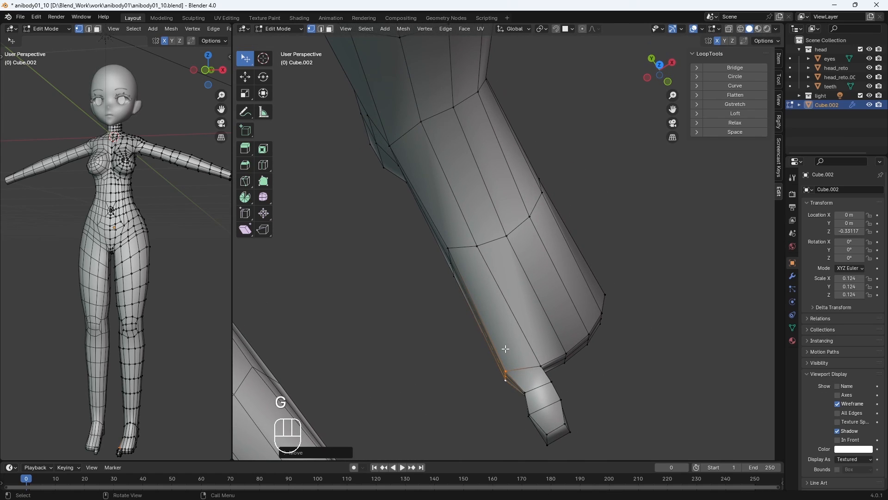
Step: Add a loop cut across the forefoot behind the toes and shift it slightly towards the toes
middle_click_drag(506, 349, 482, 341)
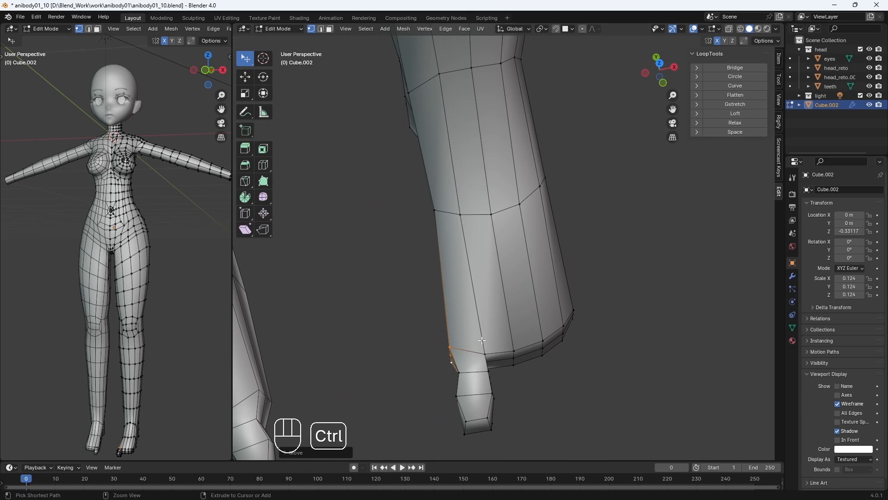
left_click(477, 304)
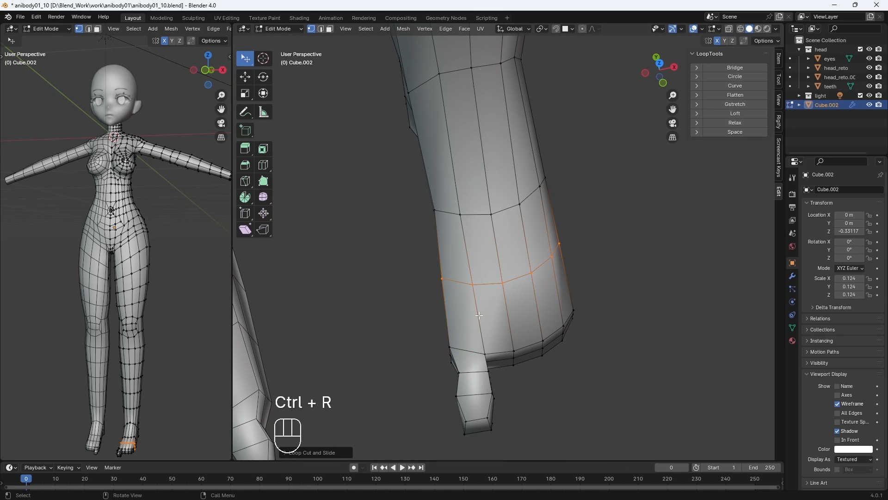
key("g")
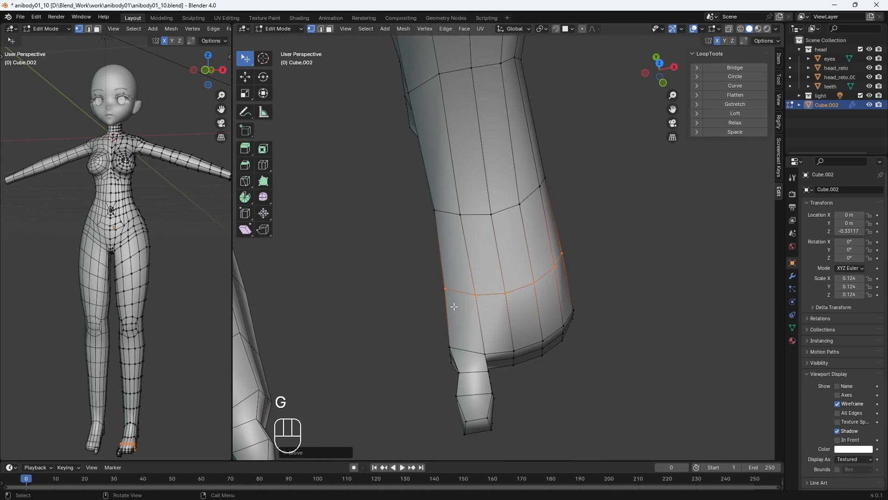
Step: Move individual vertices along the forefoot and the big toe's base to smooth the foot's outline
middle_click_drag(454, 306, 494, 357)
key("g")
left_click(457, 328)
left_click(454, 320)
key("g")
left_click(473, 323)
left_click(427, 170)
key("g")
left_click(432, 172)
left_click(512, 263)
key("g")
left_click(511, 258)
left_click(448, 389)
key("g")
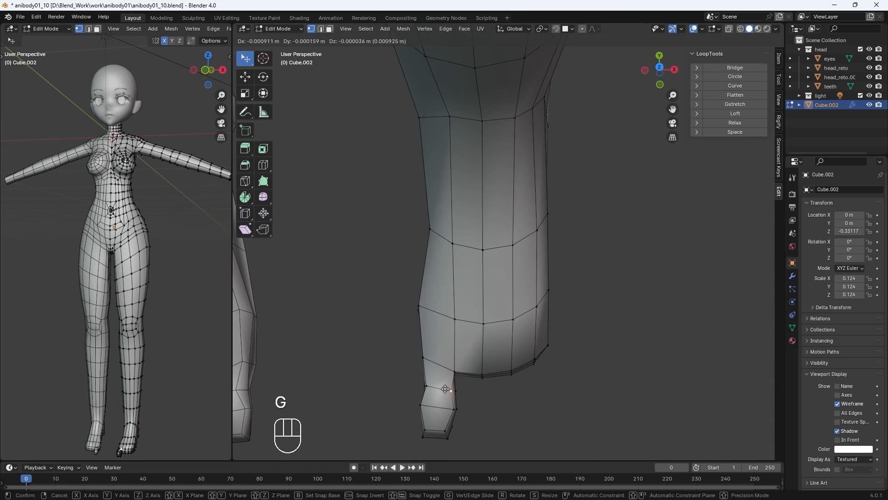
left_click(445, 389)
Step: Select an edge loop around the big toe and move it to refine the toe's shape
middle_click_drag(446, 387, 409, 252)
left_click(353, 210, "alt")
key("g")
left_click(357, 202)
Step: Delete the front faces of the foot beside the big toe to open space for the other toes
middle_click_drag(358, 203, 432, 320)
left_click(534, 365)
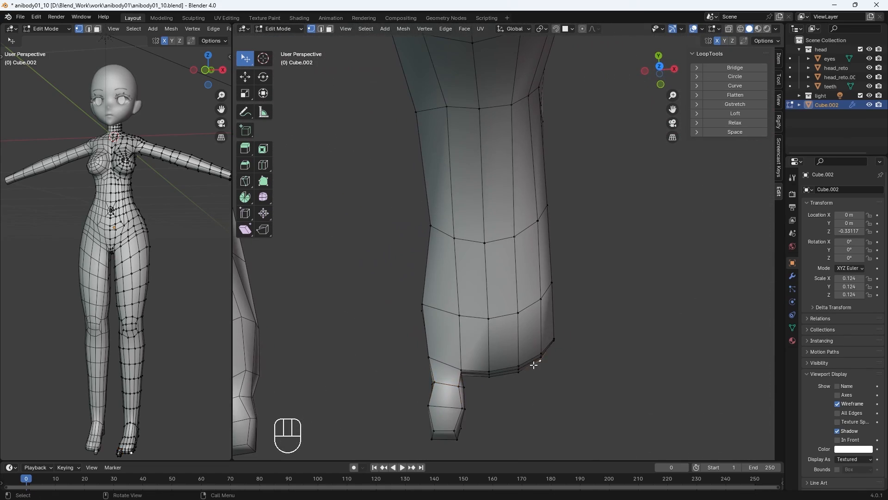
middle_click_drag(534, 365, 433, 304)
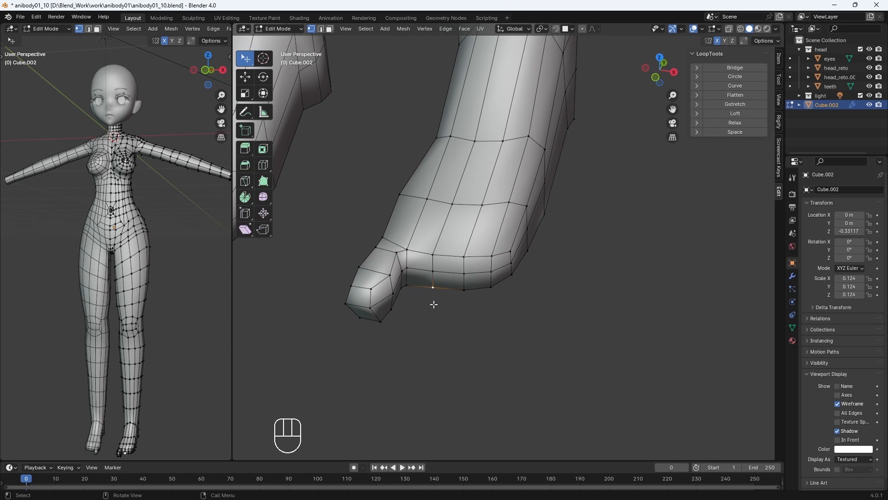
key("Tab")
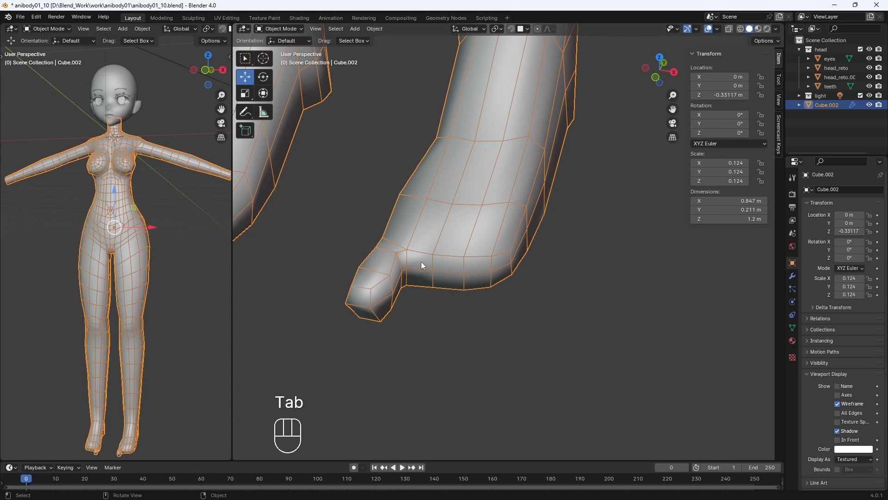
key("Tab")
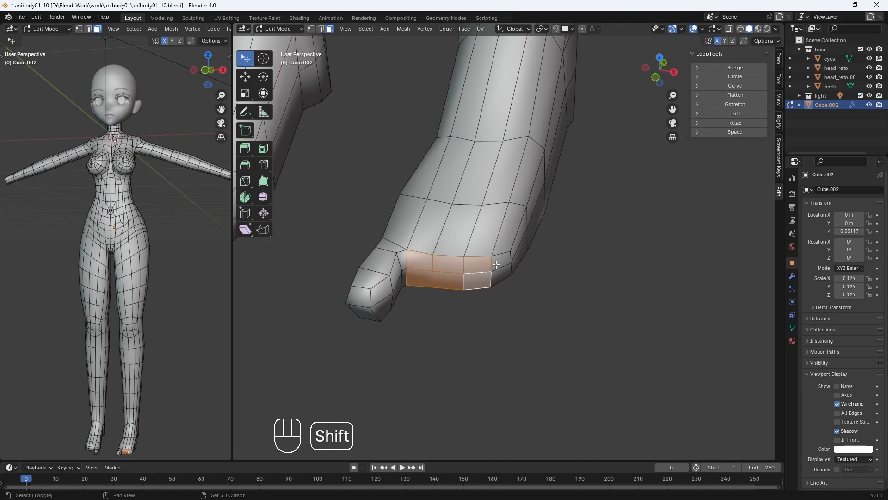
key("Delete")
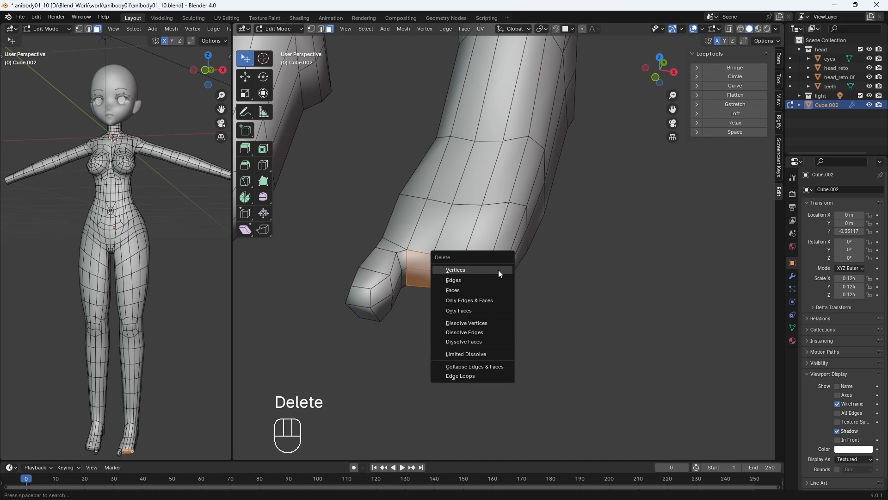
left_click(492, 291)
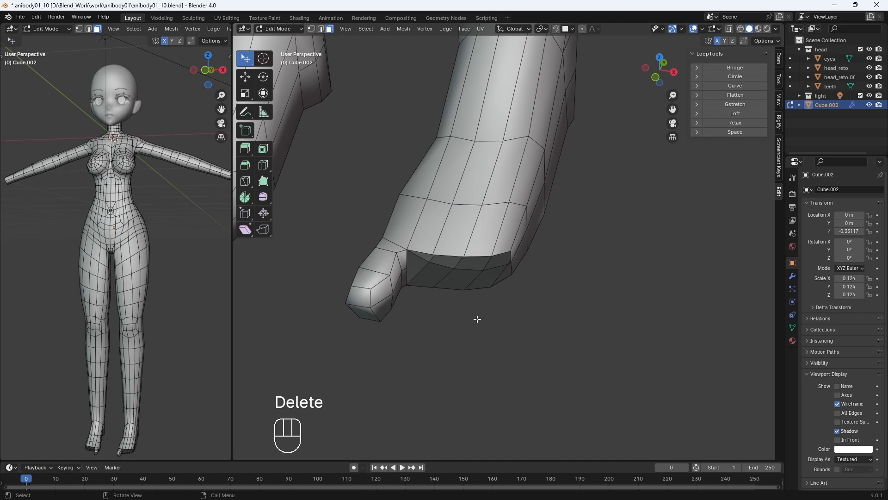
Step: Turn on X-ray and lasso-select the geometry of the big toe
middle_click_drag(477, 320, 526, 357)
key("alt+z")
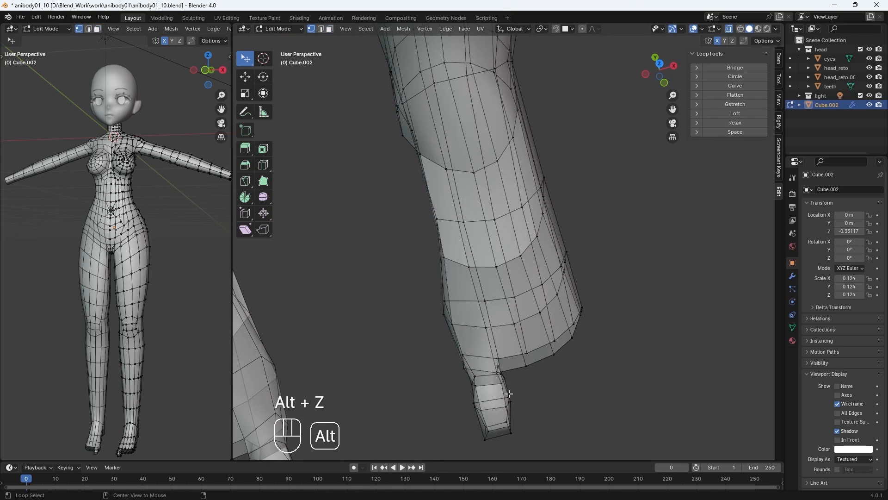
key("ctrl+z")
left_click_drag(245, 58, 280, 75)
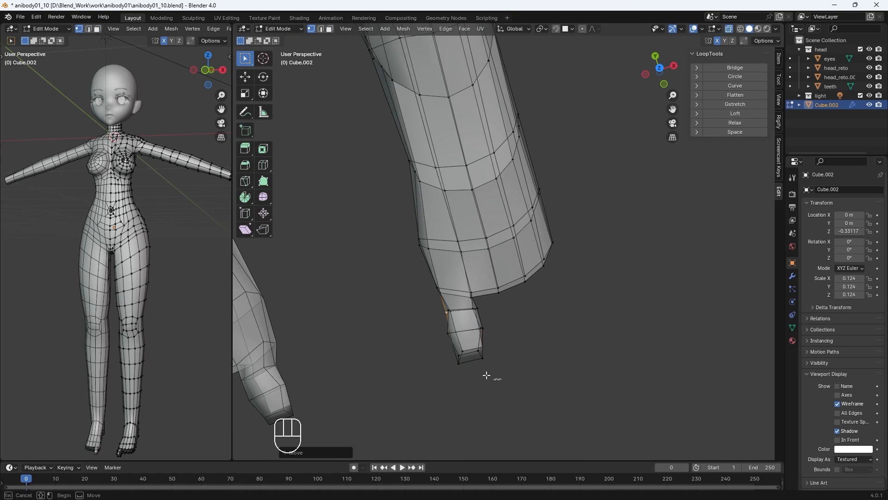
left_click_drag(501, 378, 429, 302)
middle_click_drag(422, 361, 486, 251)
key("shift+d")
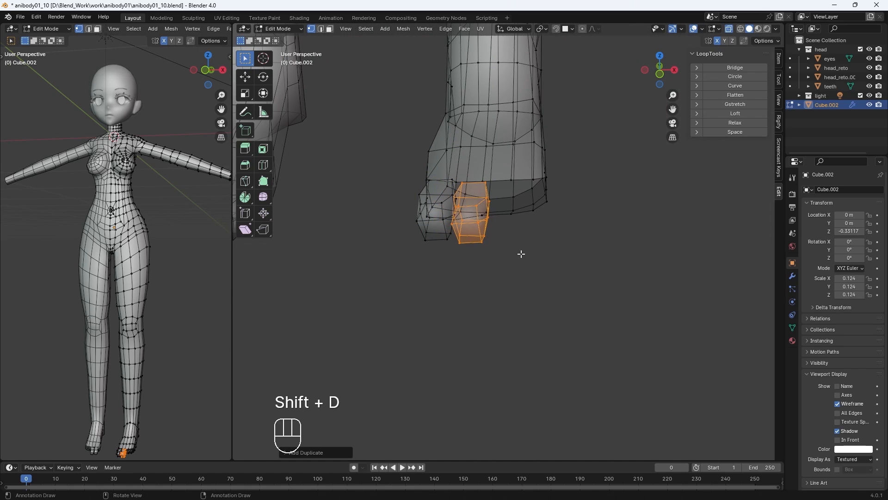
key("s")
middle_click_drag(537, 307, 416, 273)
key("ctrl+z")
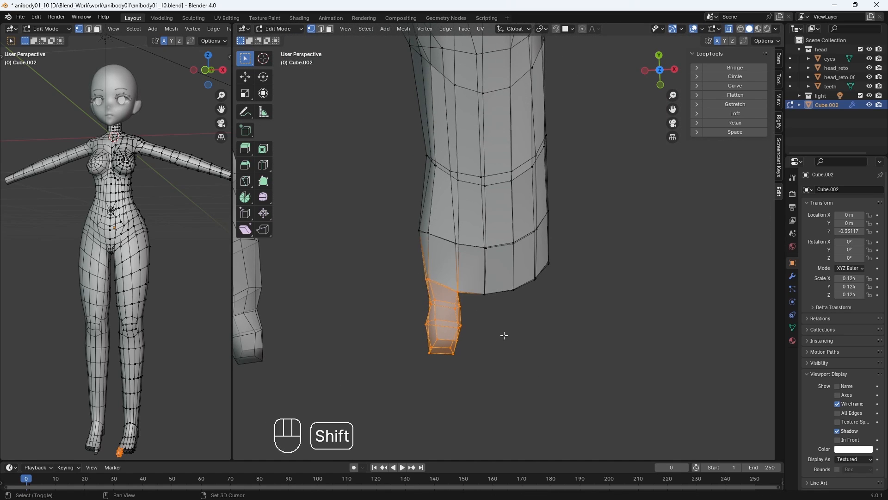
Step: Duplicate the big toe beside itself, scale the copy to about 0.8, rotate it about -2.5° and position it as the second toe
middle_click_drag(504, 335, 565, 362)
key("shift+d")
left_click(519, 325)
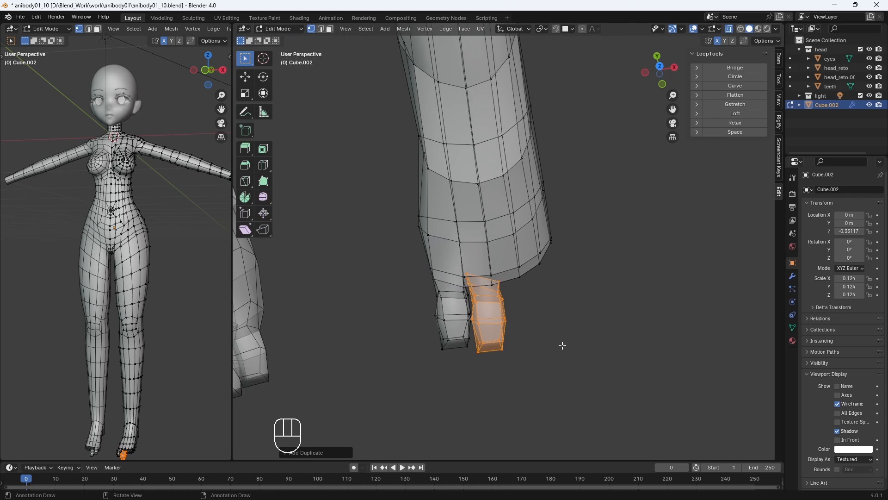
key("s")
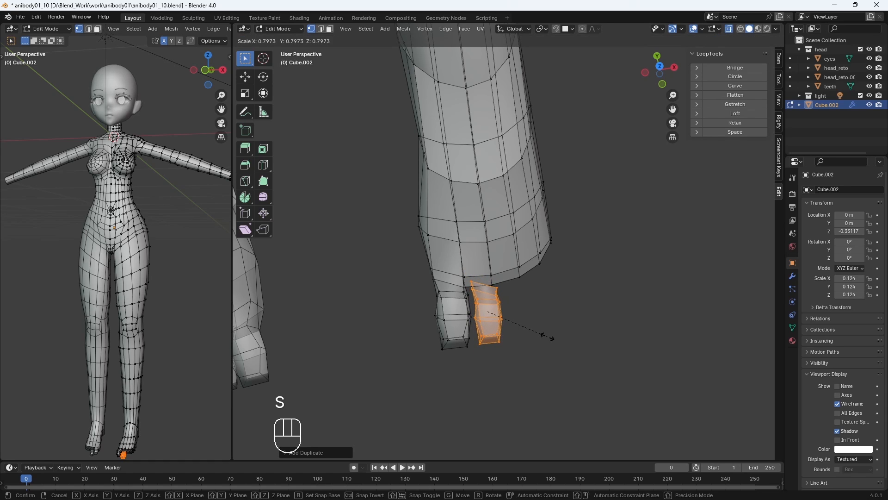
left_click(548, 337)
key("r")
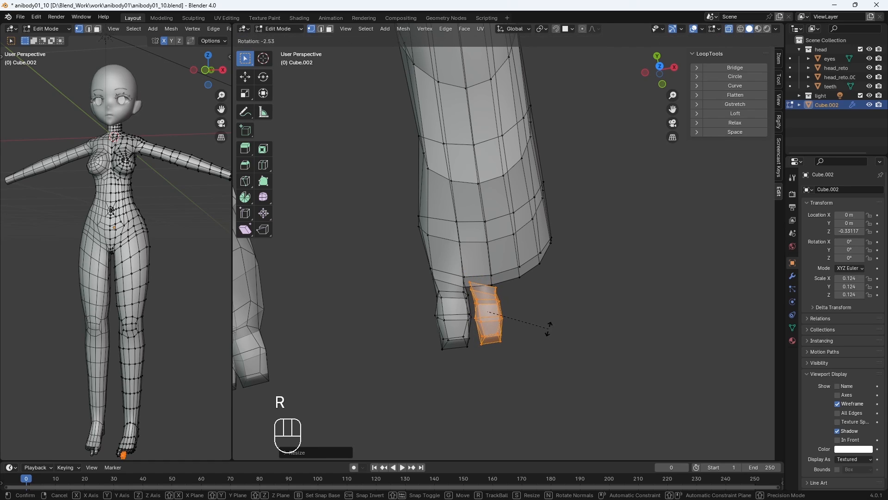
left_click(548, 327)
middle_click_drag(554, 352, 440, 381)
key("g")
left_click(447, 305)
Step: Undo the last merge of the second toe's base with the foot's rim
key("alt+z")
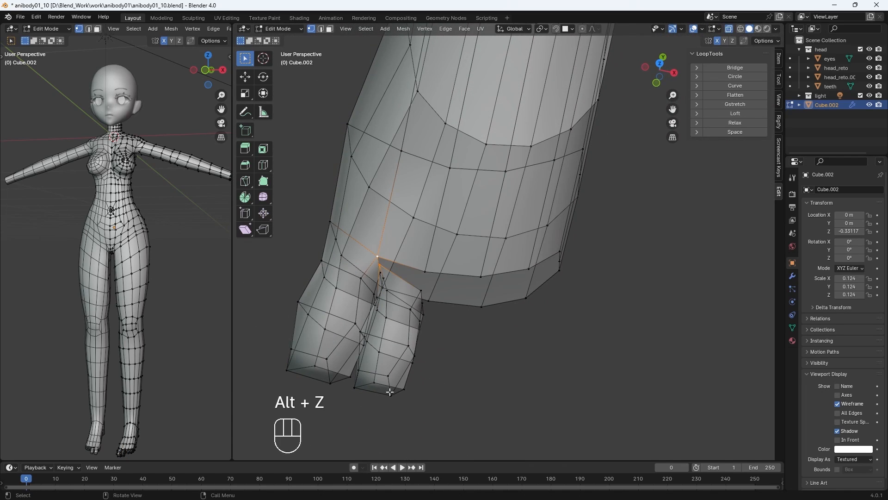
key("alt+z")
key("z")
key("ctrl+z")
key("ctrl+z")
key("ctrl+z")
Step: Move and rescale the second toe to fit the foot opening beside the big toe
middle_click_drag(488, 353, 418, 315)
key("g")
key("s")
key("Tab")
key("Tab")
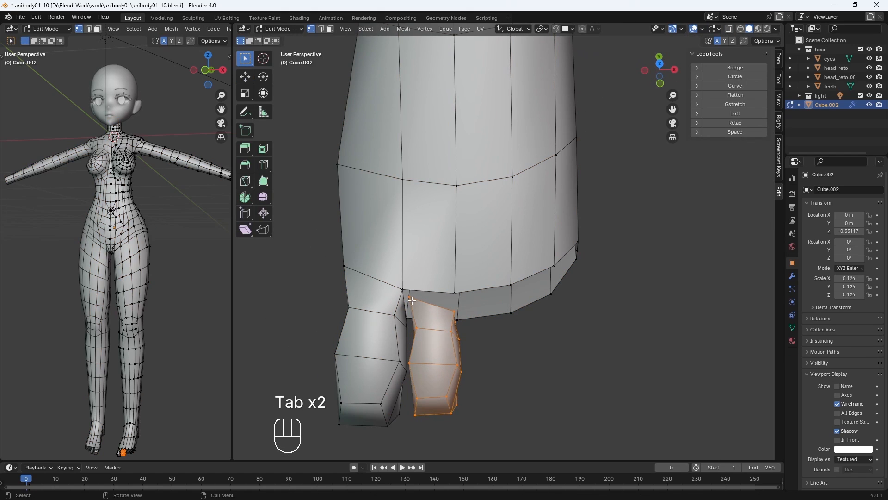
Step: Merge the second toe's upper base vertices with the adjacent foot rim vertices at their centers
key("m")
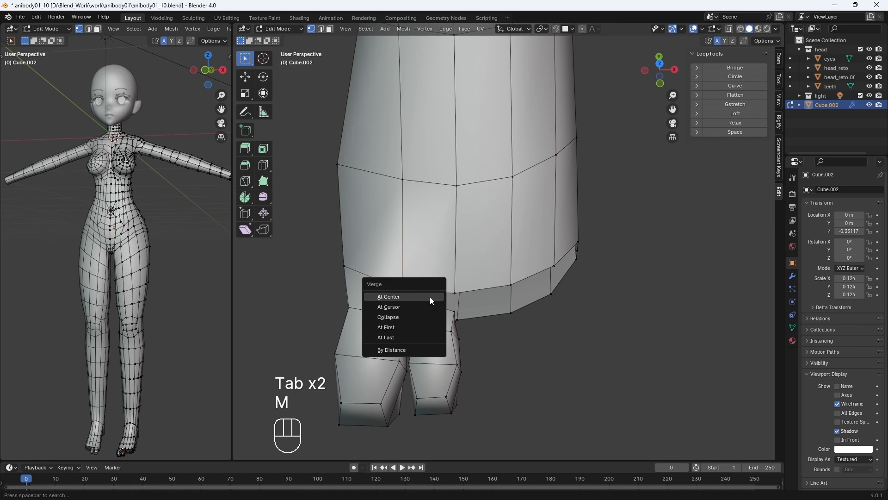
left_click(431, 297)
middle_click_drag(488, 361, 451, 347)
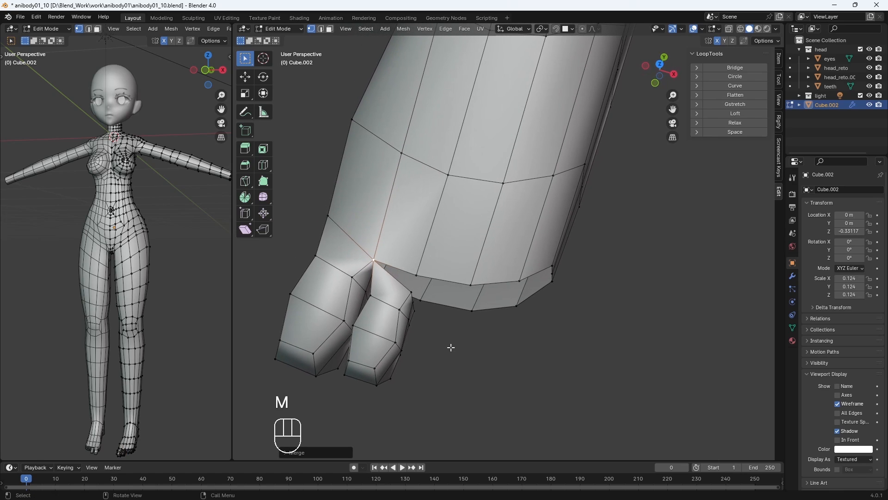
key("m")
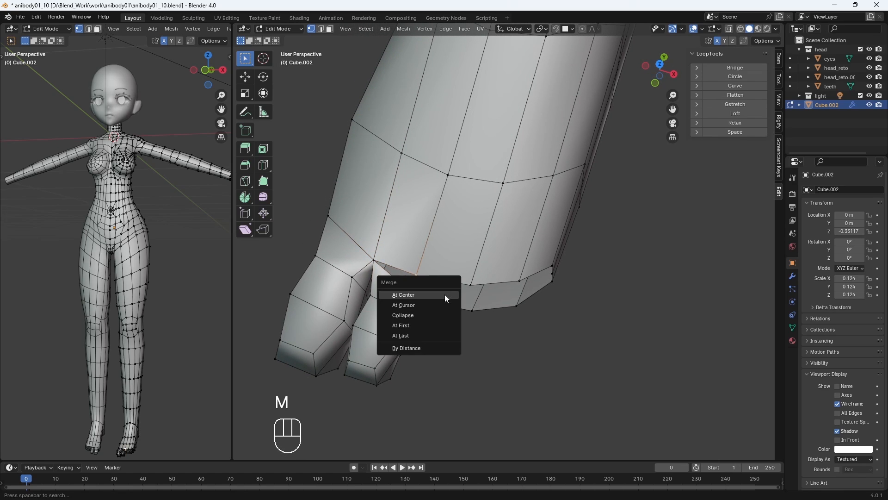
left_click(446, 294)
Step: Merge the second toe's lower base vertices with the sole's rim and adjust the joined area
middle_click_drag(446, 294, 372, 145)
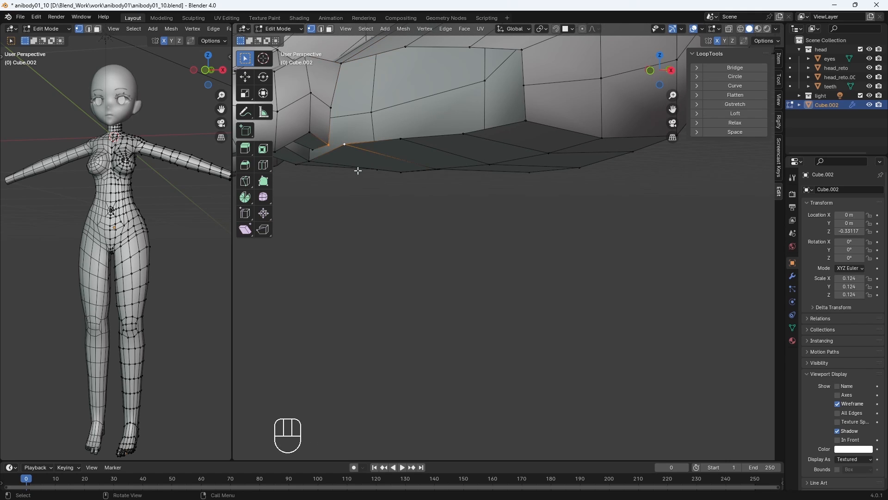
key("m")
mouse_move(357, 170)
middle_mouse_down()
mouse_move(397, 194)
mouse_move(403, 161)
mouse_move(414, 239)
mouse_move(454, 341)
mouse_move(426, 333)
mouse_move(490, 387)
mouse_move(492, 299)
mouse_move(400, 306)
middle_mouse_up()
key("m")
left_click(403, 160)
key("alt+z")
key("alt+z")
left_click(422, 250)
middle_click_drag(437, 280, 495, 289)
key("g")
Step: Grow the selection from the big toe's tip to the whole toe, then rotate and reposition it
key("ctrl+KP_Add")
key("ctrl+KP_Add")
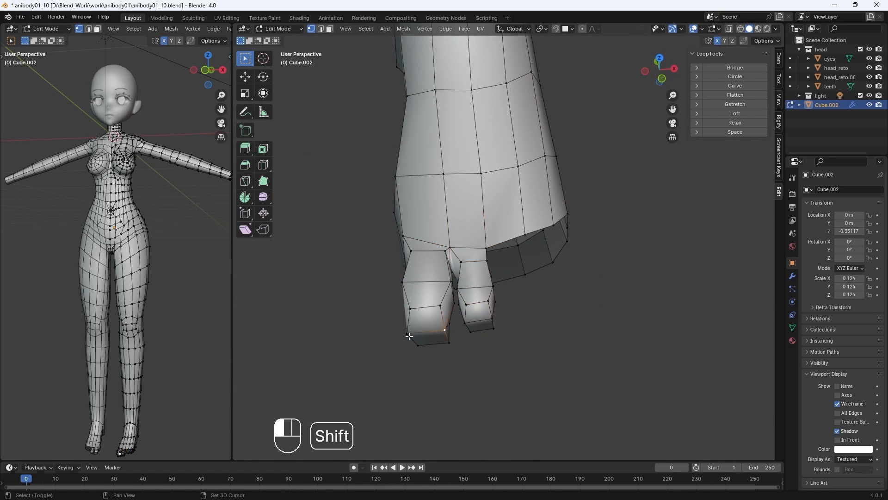
key("ctrl+KP_Add")
middle_click_drag(409, 335, 460, 179)
key("r")
key("g")
key("r")
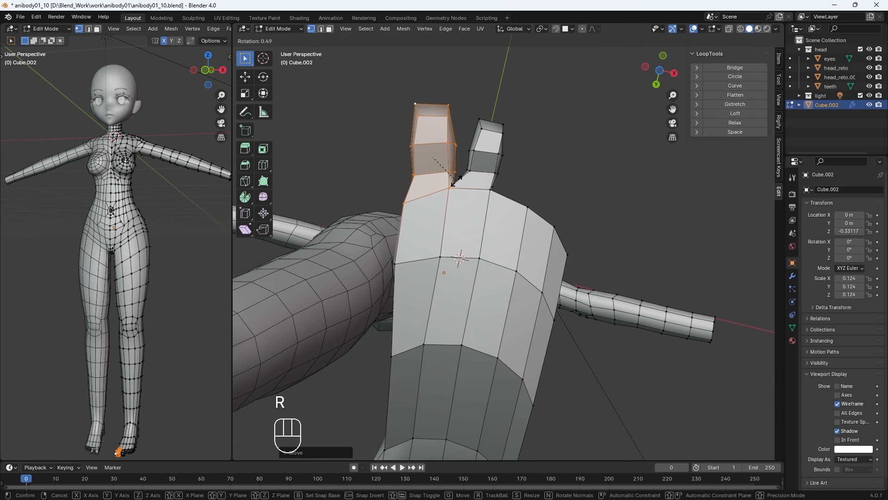
key("g")
left_click(462, 178)
Step: Try to move the outer section of the second toe without its base
key("alt+z")
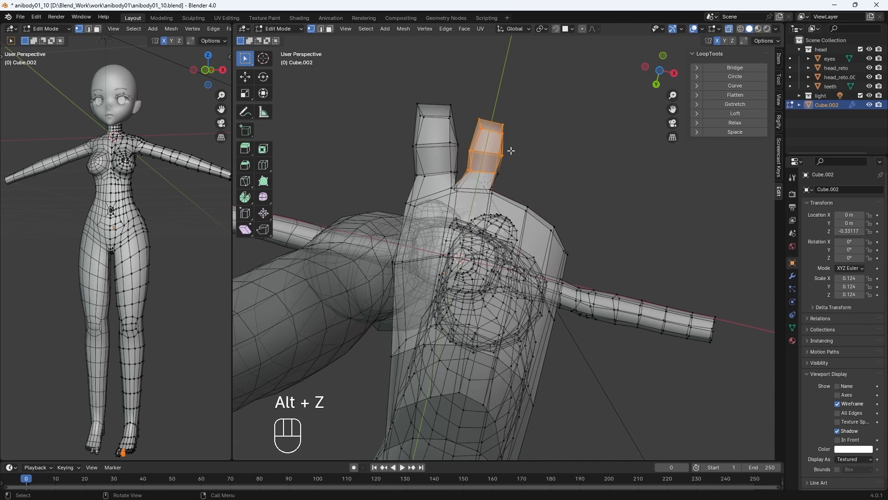
key("g")
left_click(505, 161)
key("ctrl+z")
left_click_drag(514, 182, 475, 131)
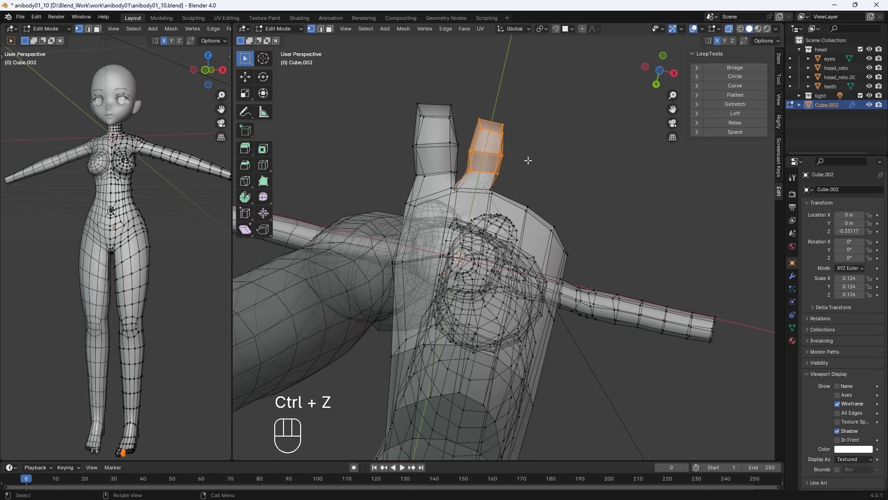
key("g")
Step: Grow the selection from the second toe's tip to the whole toe and duplicate it into the third toe position
middle_click_drag(521, 157, 430, 327)
left_click(430, 327)
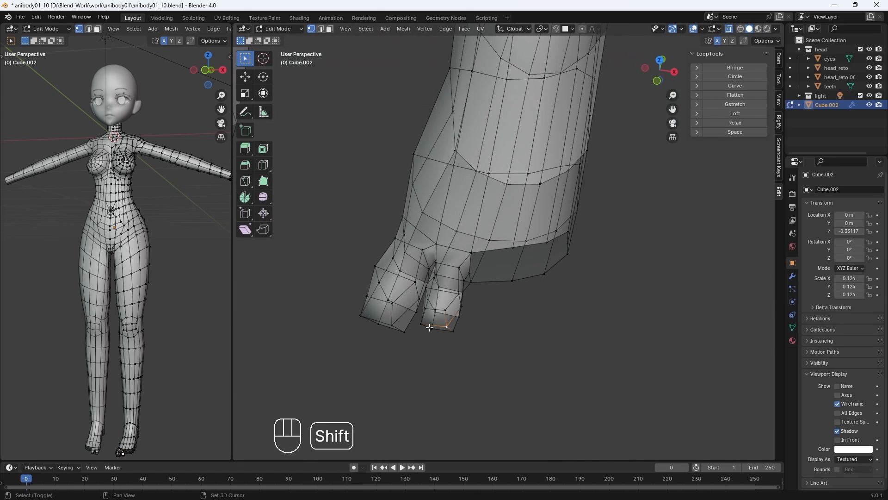
left_click(429, 327)
key("ctrl+KP_Add")
key("ctrl+KP_Add")
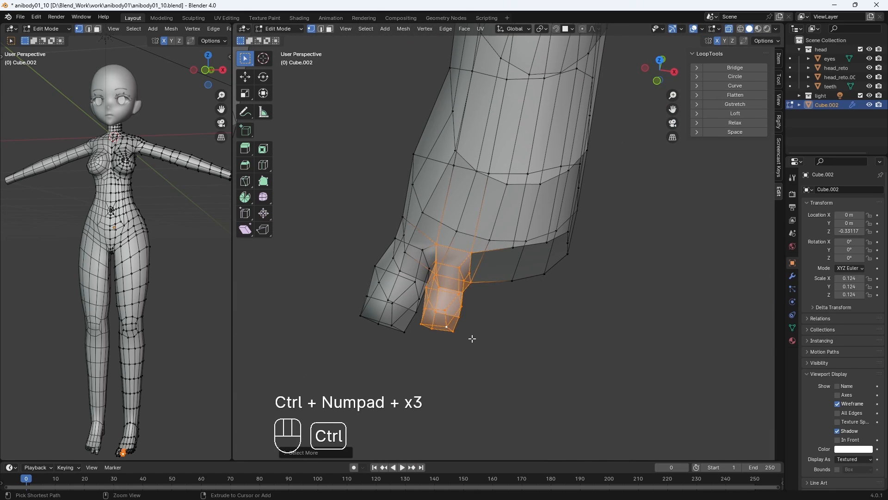
middle_click_drag(492, 342, 513, 381)
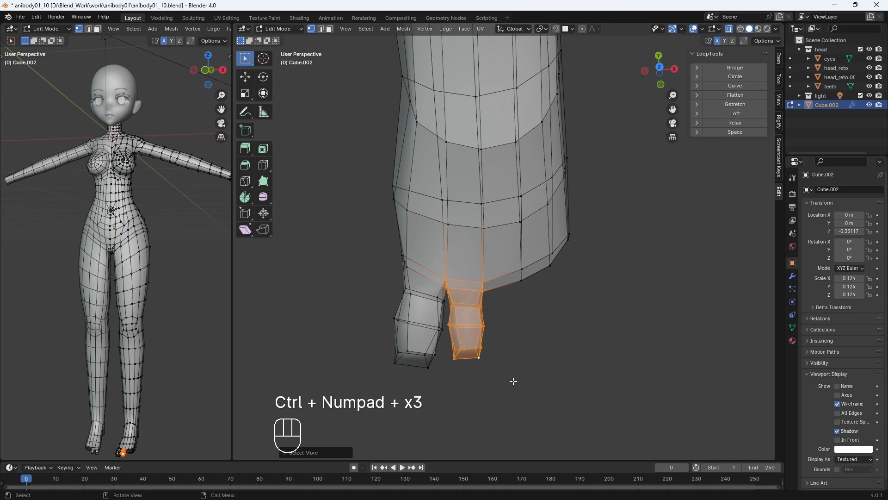
key("shift+d")
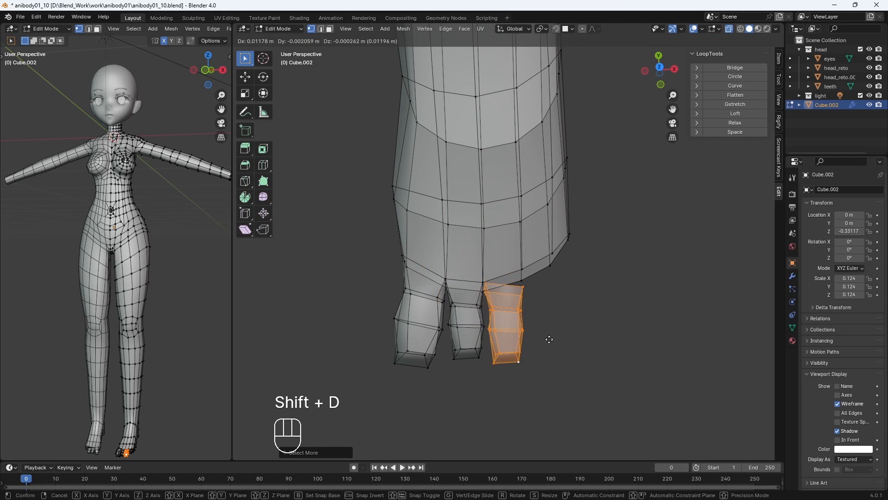
left_click(550, 339)
mouse_move(555, 336)
middle_mouse_down()
mouse_move(551, 350)
mouse_move(546, 335)
middle_mouse_up()
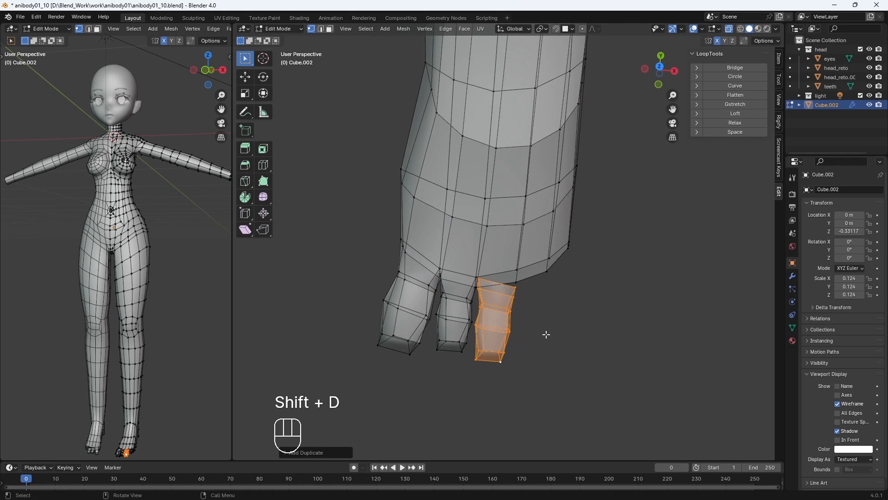
Step: Shrink the third toe slightly, then rotate and move it into line beside the second toe
key("s")
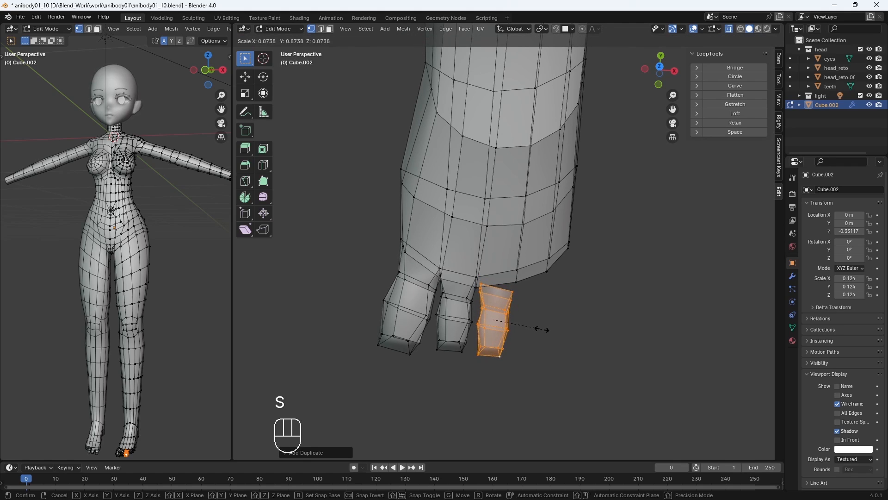
left_click(544, 330)
key("g")
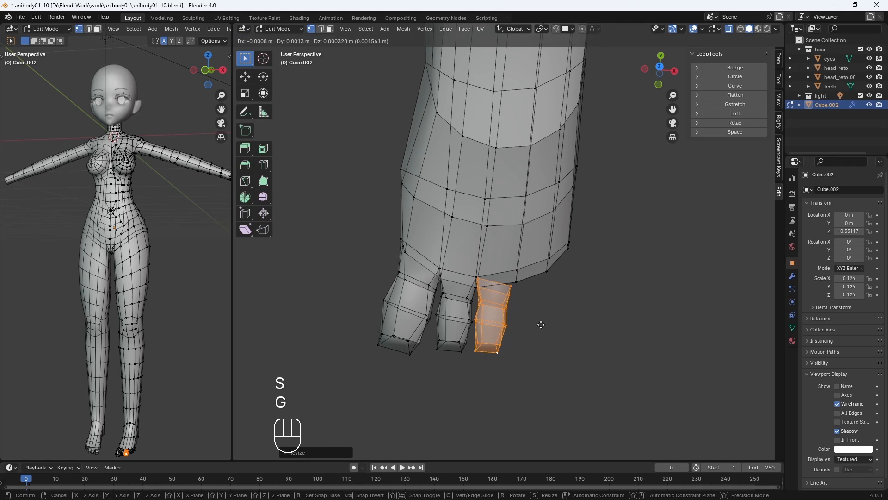
left_click(541, 325)
key("r")
left_click(539, 329)
key("g")
left_click(542, 329)
Step: Duplicate the third toe to form the fourth toe, scaling it down and fitting it against the foot rim
key("shift+d")
left_click(590, 327)
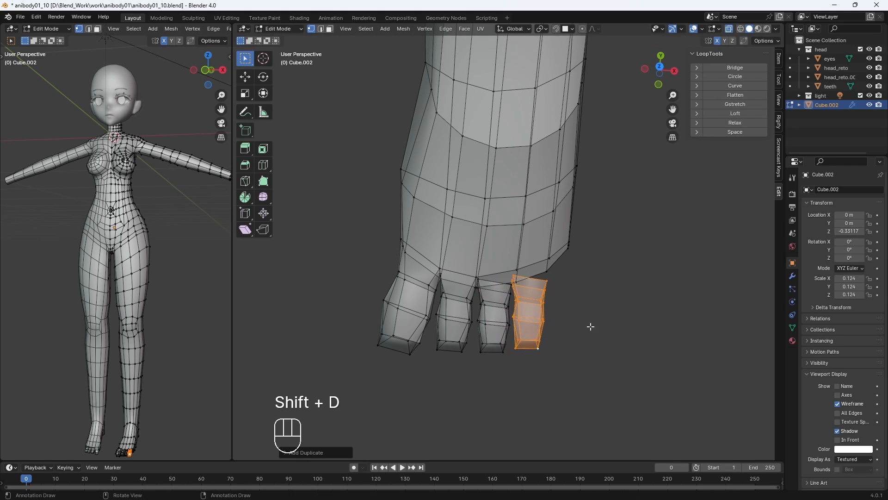
key("s")
left_click(585, 324)
key("g")
left_click(586, 322)
Step: Duplicate the fourth toe to form the little toe, scaling it down and placing it at the foot's outer edge
key("shift+d")
left_click(627, 319)
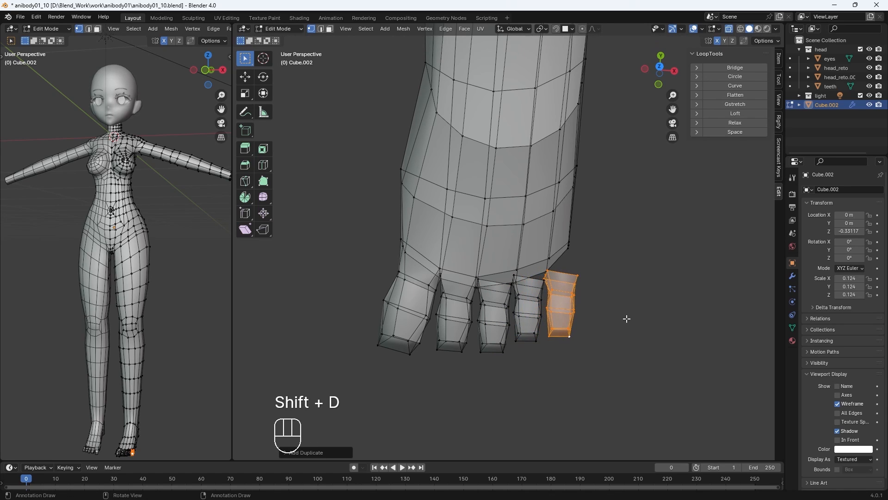
key("s")
left_click(614, 319)
key("g")
left_click(608, 311)
Step: Rotate and reposition the little toe in front view to follow the foot's outer side
middle_click_drag(609, 311, 603, 232)
key("KP_1")
key("r")
key("g")
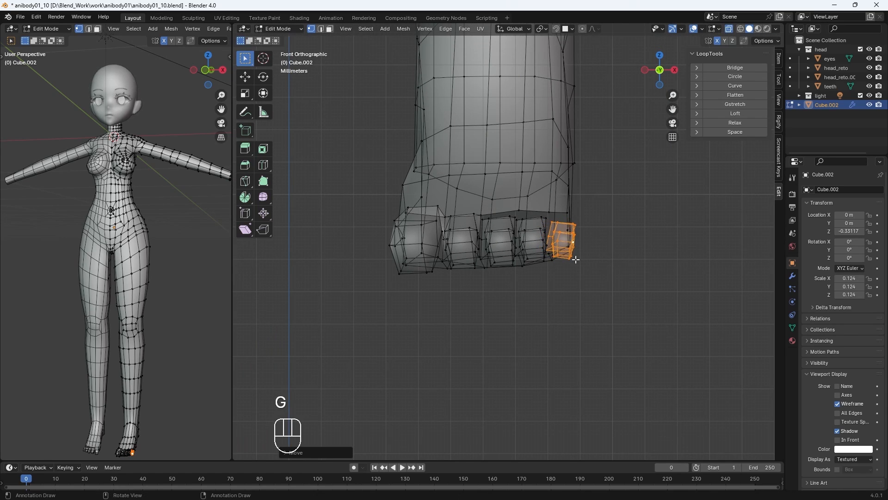
left_click(627, 254)
Step: Select the whole fourth toe by its faces, then rotate and adjust it in front view
key("3")
left_click(535, 248)
key("ctrl+KP_Add")
key("ctrl+KP_Add")
key("r")
left_click(591, 255)
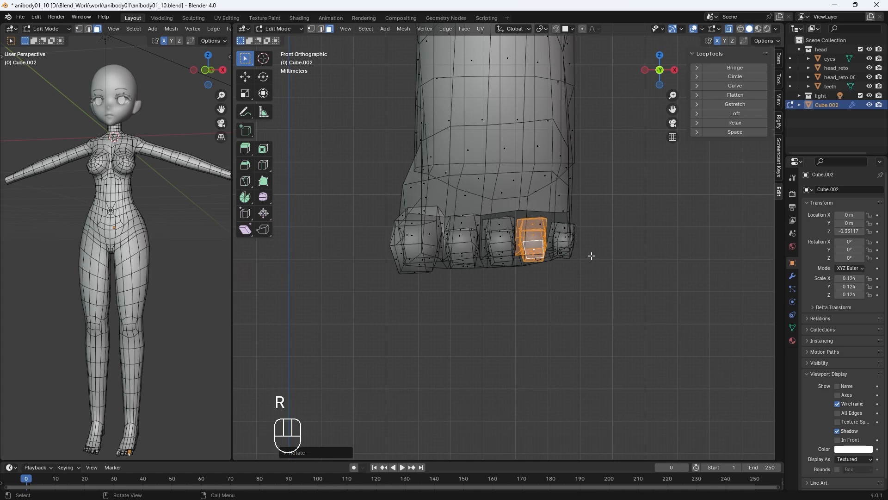
key("ctrl+KP_Add")
key("ctrl+KP_Add")
key("ctrl+KP_Add")
key("ctrl+KP_Add")
key("ctrl+KP_Add")
key("g")
key("r")
left_click(627, 280)
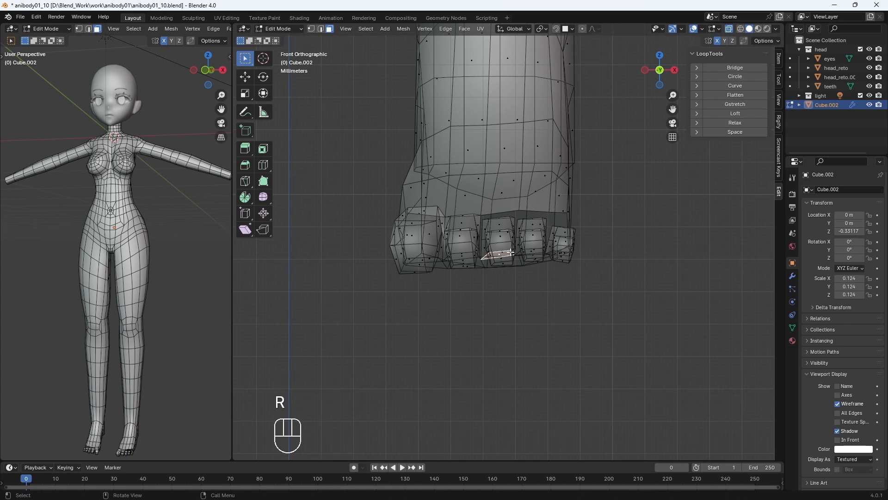
Step: Grow the selection from one face to the whole third toe and rotate it in front view
left_click(517, 256)
key("ctrl+KP_Add")
key("ctrl+KP_Add")
key("ctrl+KP_Add")
key("ctrl+KP_Add")
key("ctrl+KP_Add")
key("r")
left_click(519, 260)
Step: Merge the third toe's inner base vertices with the foot rim and the adjacent second toe vertices
middle_click_drag(520, 259, 545, 259)
key("Tab")
key("Tab")
scroll(469, 263, "up", 3)
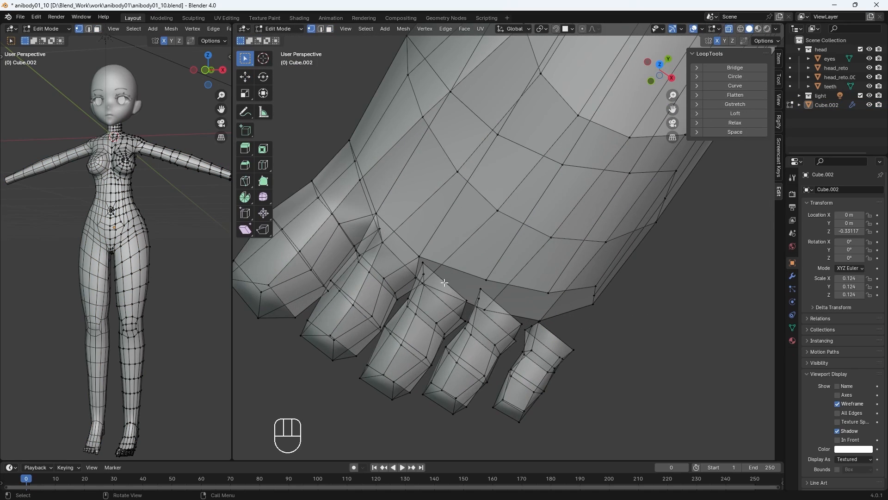
key("alt+z")
key("m")
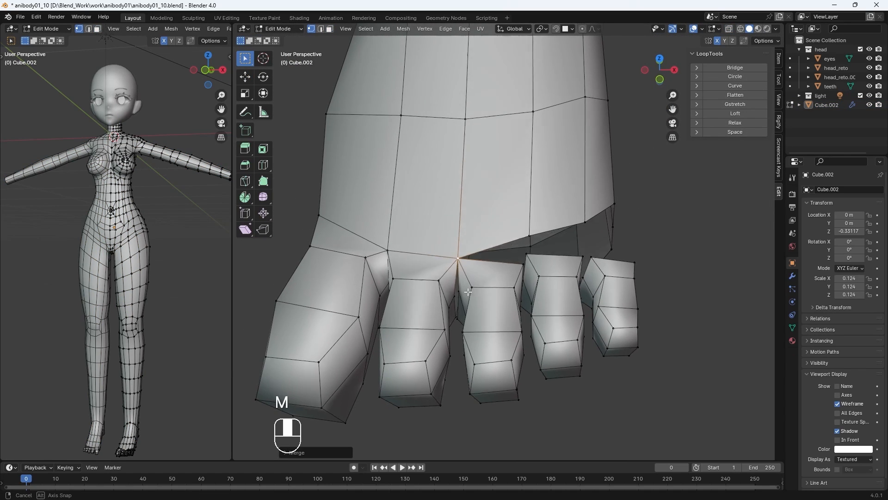
left_click(456, 288)
left_click(461, 285, "shift")
middle_click_drag(462, 266, 464, 294)
key("m")
left_click(512, 264)
Step: Merge the upper and side base vertices between the third and fourth toes, joining them to the foot rim
mouse_move(520, 273)
middle_mouse_down()
mouse_move(509, 267)
mouse_move(516, 283)
mouse_move(532, 271)
middle_mouse_up()
key("m")
scroll(536, 310, "up", 2)
key("alt+z")
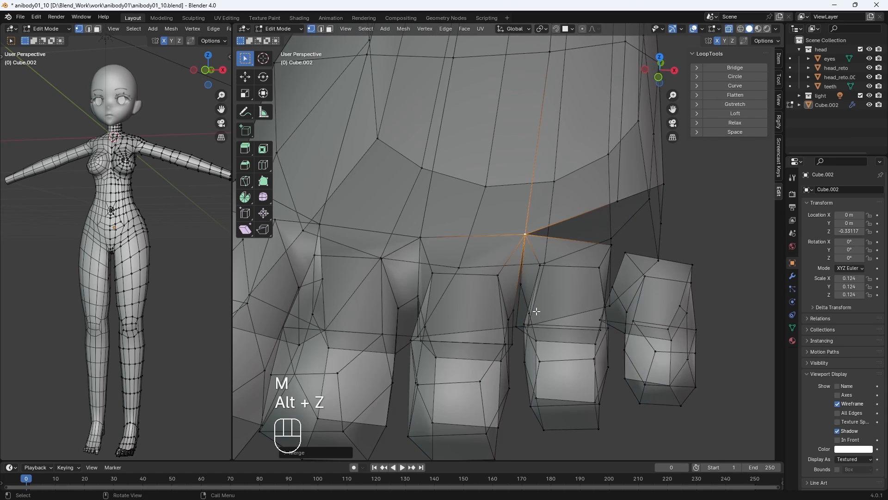
middle_click_drag(535, 309, 531, 297)
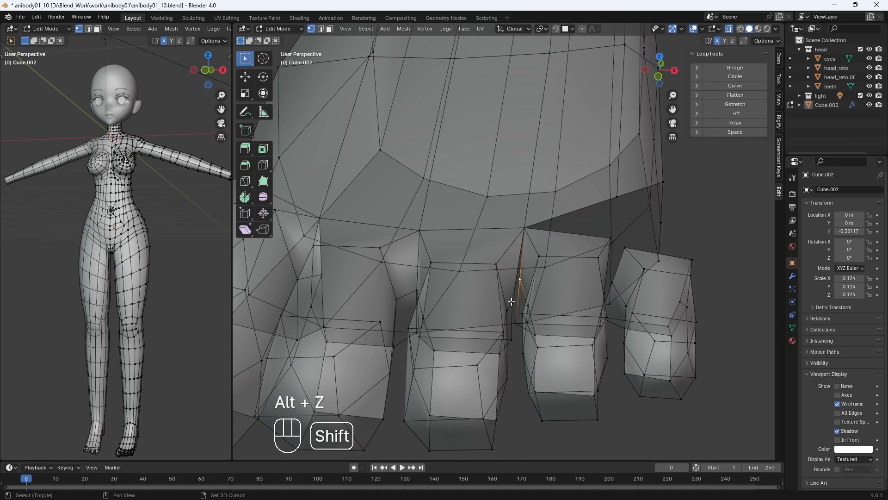
key("m")
left_click(541, 300)
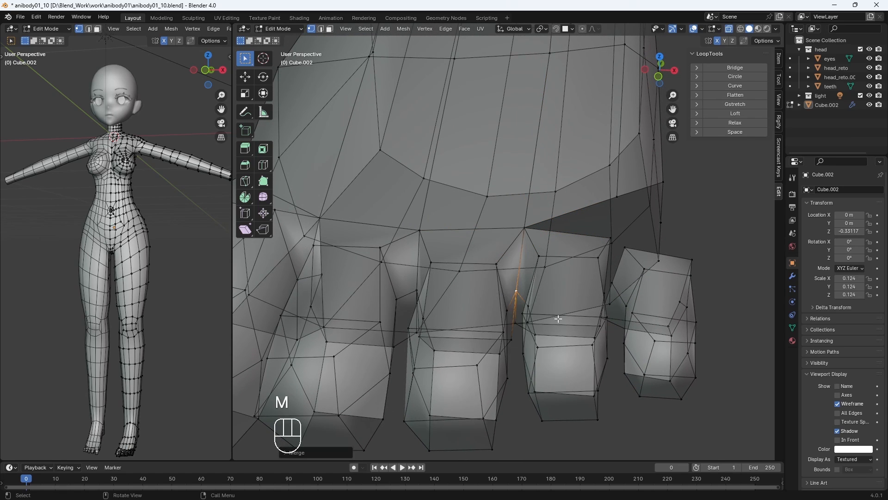
Step: Merge the upper base corners of the fourth and little toes with the adjacent foot rim vertices at their centers
middle_click_drag(541, 301, 553, 309)
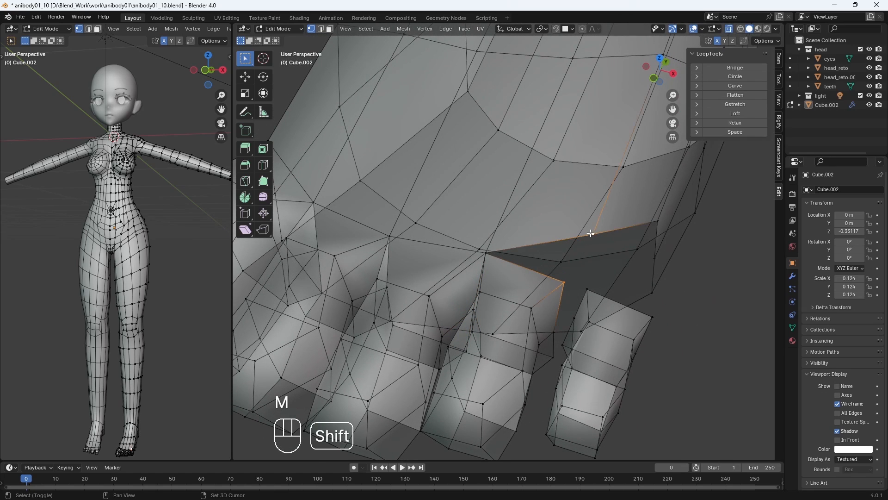
key("m")
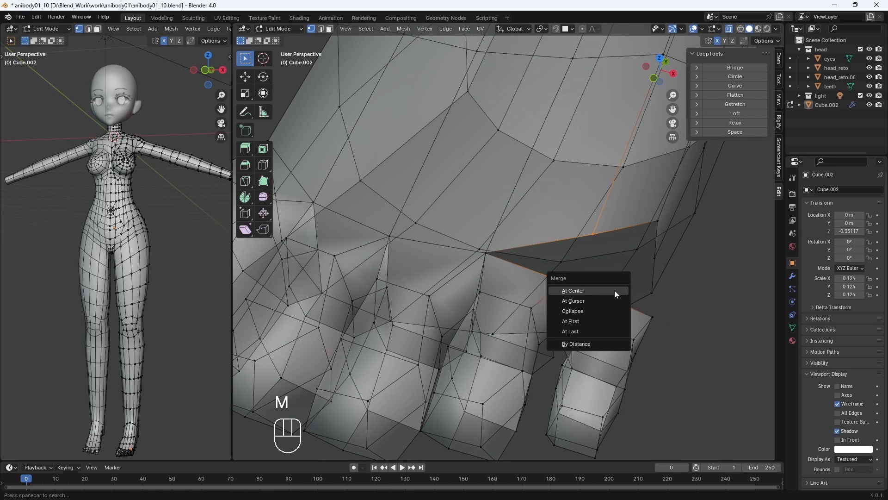
left_click(614, 290)
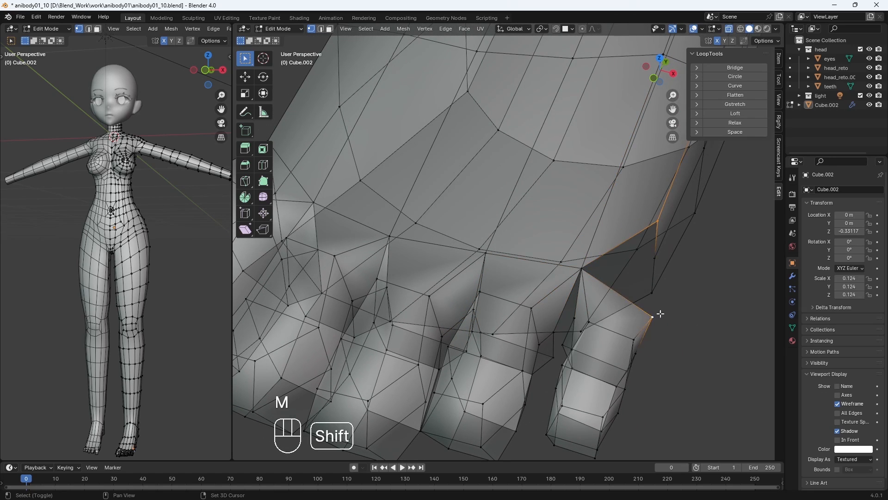
key("m")
left_click(675, 317)
Step: Merge the little toe's outer base vertex with the rim on the outer side of the foot
middle_click_drag(674, 316, 618, 288)
key("alt+z")
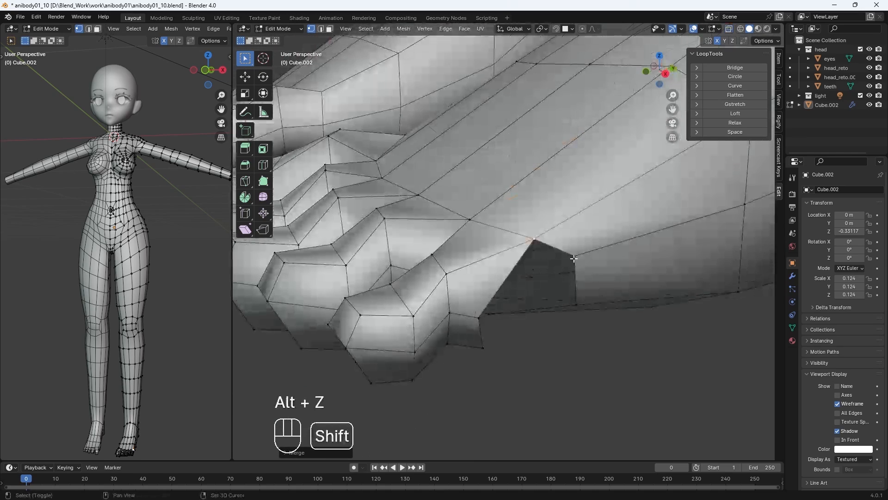
key("m")
left_click(572, 260)
Step: Merge the outer toes' lower base vertices with the sole rim and close the gap between the fourth and little toes
middle_click_drag(573, 259, 616, 155)
left_click(519, 217)
left_click(566, 206, "shift")
key("m")
left_click(567, 206)
key("m")
left_click(599, 193)
middle_click_drag(598, 193, 586, 258)
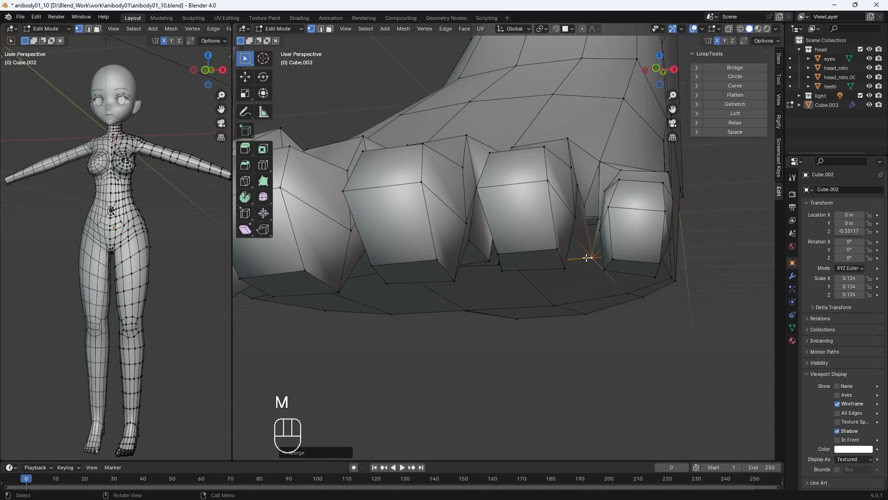
key("m")
left_click(609, 222)
Step: Merge the remaining toe base vertex with the neighbouring sole rim vertex and return to Object Mode
middle_click_drag(609, 222, 549, 193)
left_click(551, 195)
left_click(560, 202, "shift")
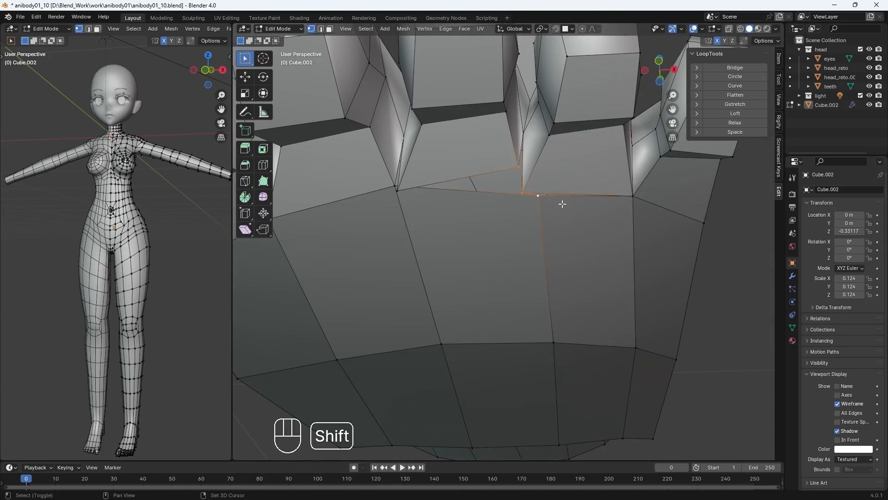
key("m")
left_click(562, 203)
key("alt+z")
middle_click_drag(552, 228, 588, 303)
key("Tab")
scroll(527, 343, "up", 10, "shift")
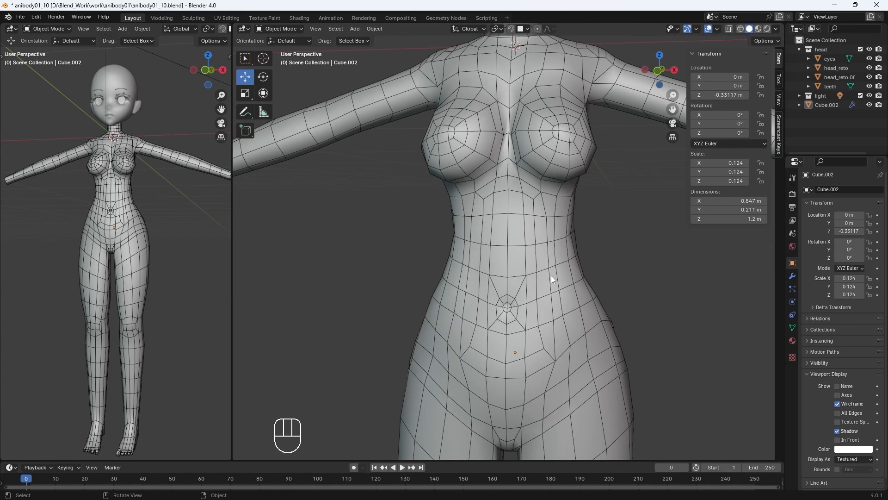
Step: In Edit Mode, move the vertices beneath the bust downward to even out the upper abdomen's edge flow
key("Tab")
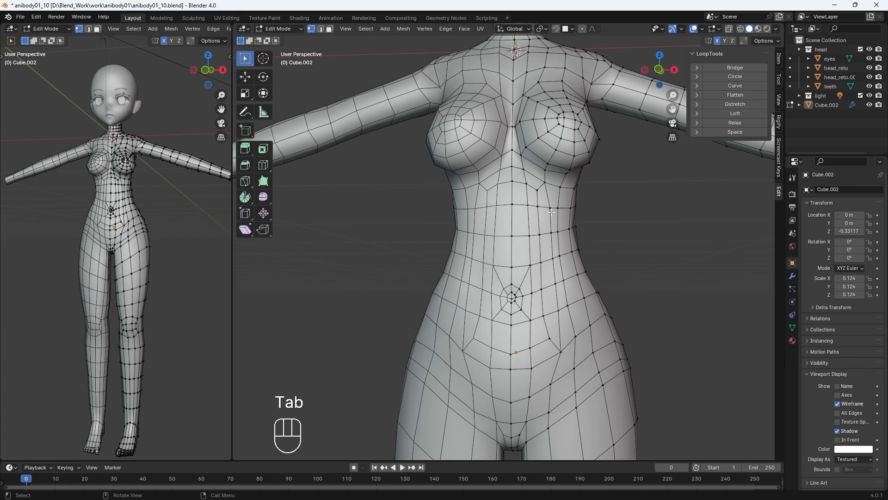
key("g")
left_click(514, 172)
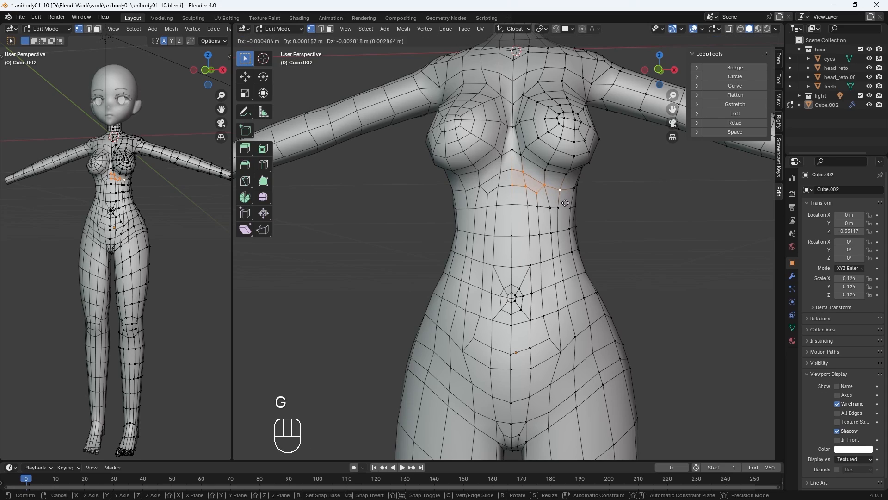
middle_click_drag(549, 192, 553, 219)
left_click(501, 191)
key("g")
left_click(566, 199)
key("g")
left_click(546, 214)
Step: Select vertices along the upper abdomen just below the bust and scale them
left_click(506, 194)
left_click(517, 187)
key("s")
left_click(582, 187)
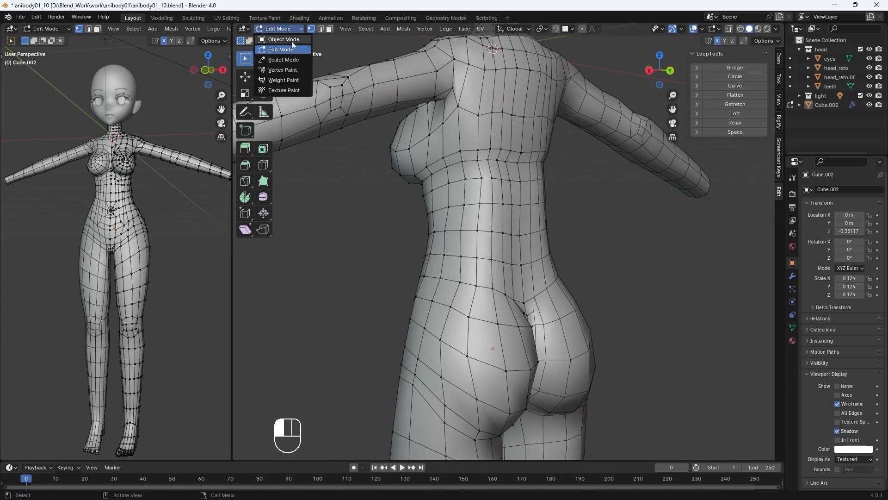
Step: Switch to Sculpt Mode and relax the topology around the back and waist with the Slide Relax brush
left_click(280, 29)
left_click(278, 60)
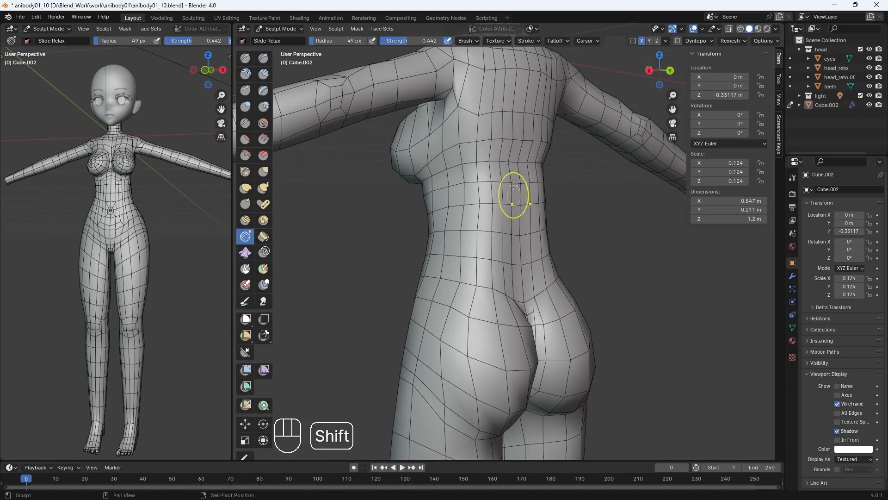
middle_click_drag(486, 205, 527, 179)
mouse_move(550, 224)
middle_mouse_down()
mouse_move(533, 176)
mouse_move(481, 167)
middle_mouse_up()
Step: Adjust the shape of the waist and abdomen with the Grab brush, setting its radius to 50 px
left_click(263, 172)
mouse_move(503, 194)
middle_mouse_down()
mouse_move(493, 185)
mouse_move(491, 209)
mouse_move(523, 160)
mouse_move(531, 171)
mouse_move(467, 208)
mouse_move(535, 200)
middle_mouse_up()
left_click_drag(534, 200, 538, 194)
mouse_move(551, 199)
middle_mouse_down()
mouse_move(513, 204)
mouse_move(533, 213)
middle_mouse_up()
key("]")
key("]")
key("]")
key("]")
key("]")
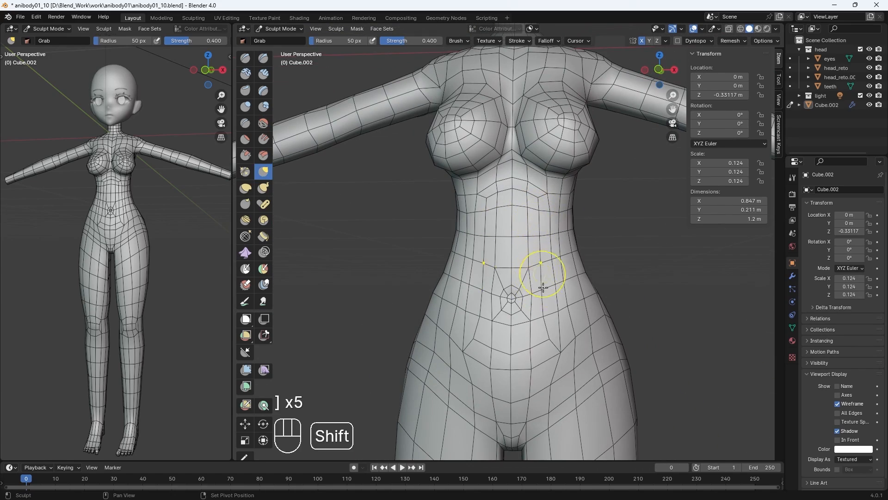
Step: Relax the topology of the back, shoulders and hips with the Slide Relax brush at 50 px radius
middle_click_drag(534, 283, 503, 259)
left_click(246, 236)
middle_click_drag(588, 219, 512, 109)
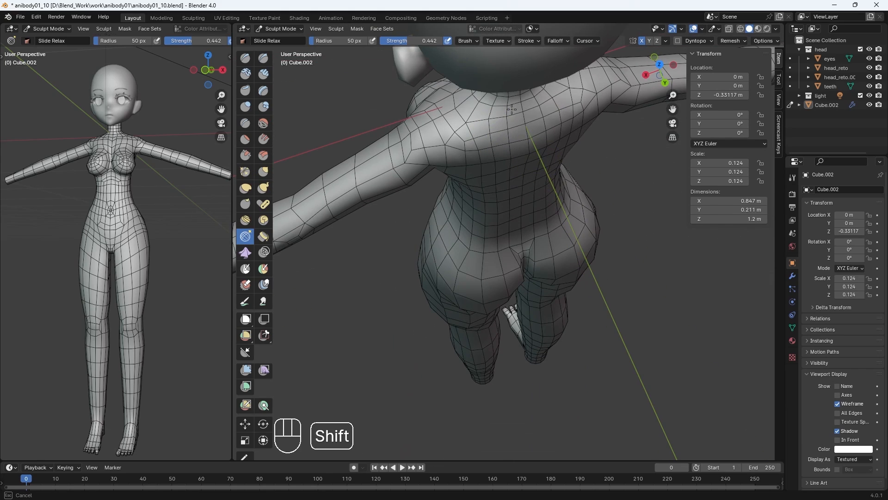
middle_click_drag(375, 165, 506, 362)
middle_click_drag(515, 324, 524, 157, "shift")
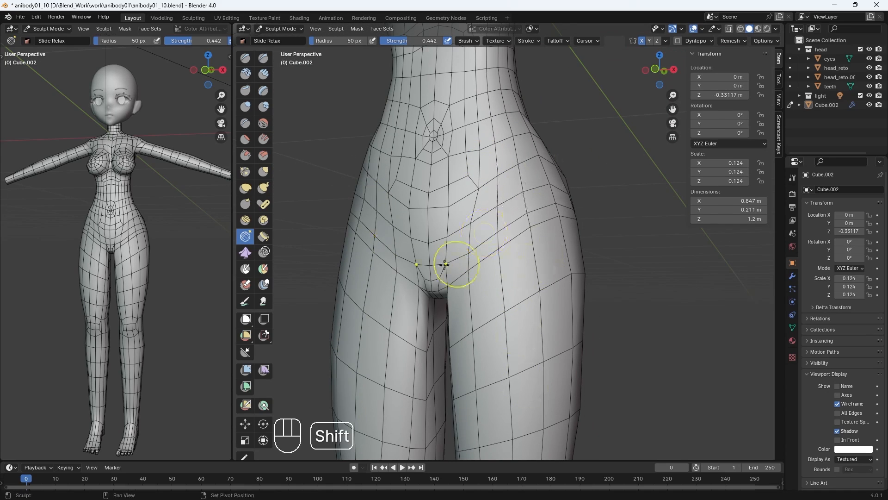
mouse_move(445, 264)
middle_mouse_down()
mouse_move(478, 220)
mouse_move(454, 213)
mouse_move(452, 196)
mouse_move(508, 249)
mouse_move(459, 204)
mouse_move(513, 185)
mouse_move(532, 254)
middle_mouse_up()
Step: Activate the Grab brush and examine the proportions of the torso, hips and legs from several angles
key("g")
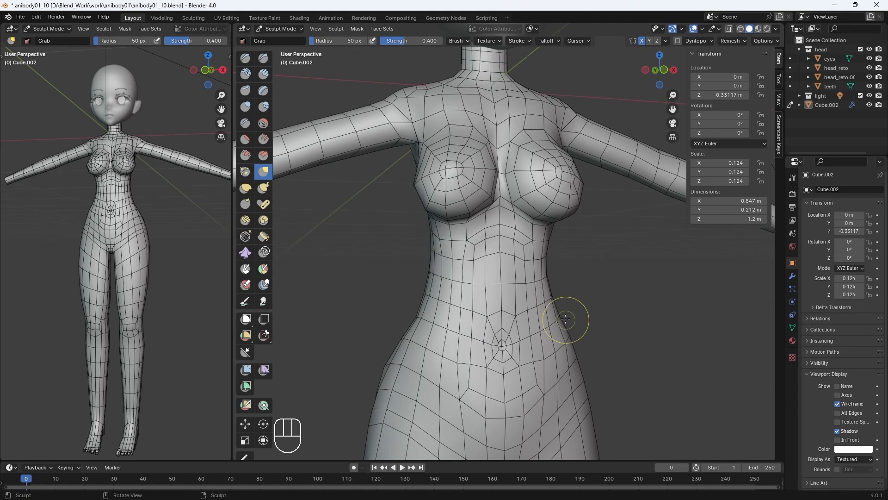
middle_click_drag(565, 320, 553, 229, "shift")
key("KP_Subtract")
key("KP_Subtract")
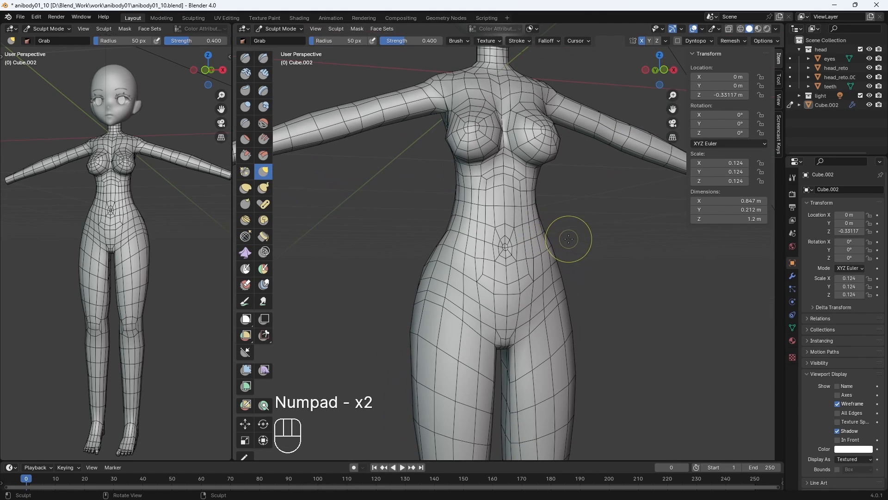
key("KP_Add")
key("KP_Subtract")
key("KP_Subtract")
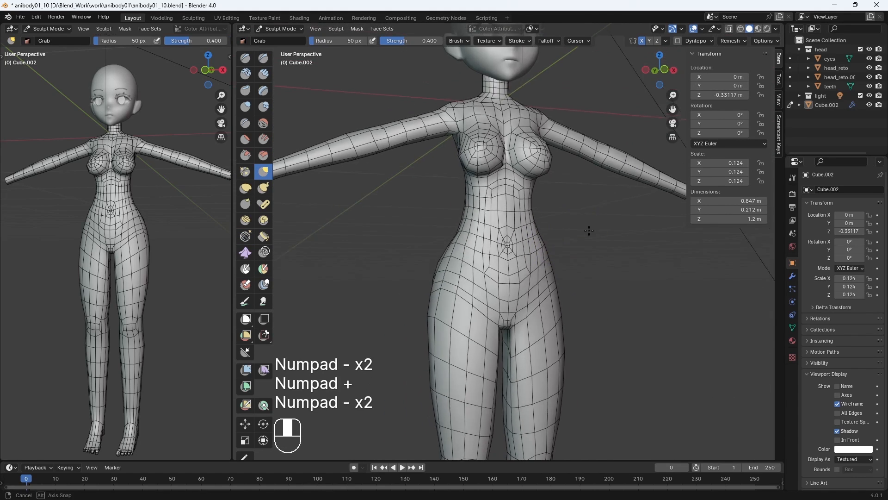
middle_click_drag(556, 267, 516, 254)
middle_click_drag(552, 293, 560, 210)
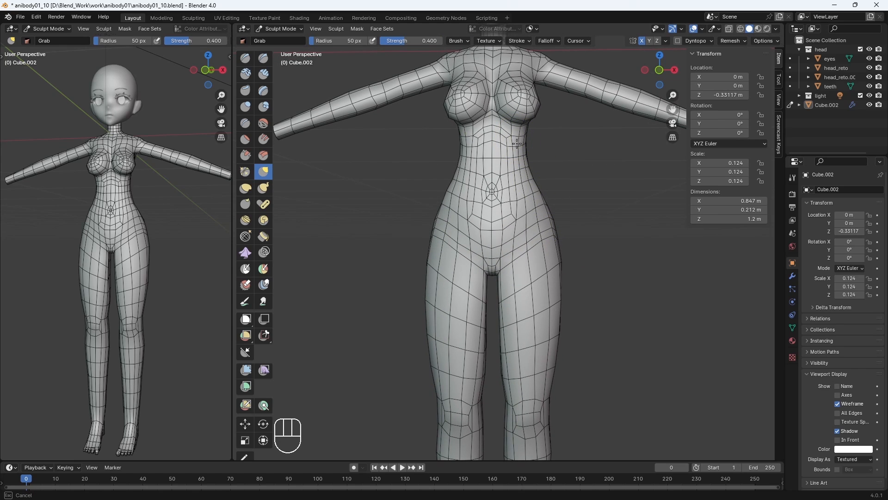
Step: Examine the torso, hips, back and whole figure from several angles to judge the body's proportions
middle_click_drag(527, 135, 573, 155)
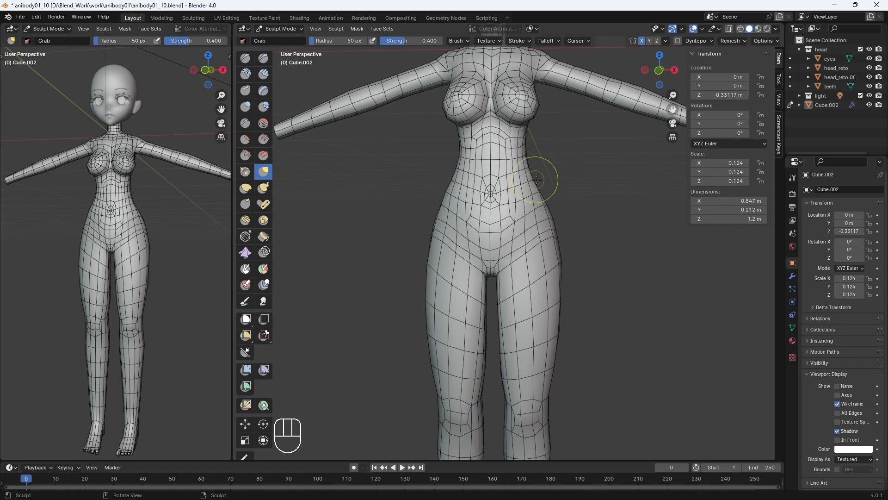
mouse_move(536, 179)
middle_mouse_down()
mouse_move(556, 191)
mouse_move(509, 233)
mouse_move(483, 237)
mouse_move(468, 218)
mouse_move(440, 214)
mouse_move(539, 208)
mouse_move(482, 204)
mouse_move(490, 254)
mouse_move(500, 232)
mouse_move(490, 259)
mouse_move(482, 248)
mouse_move(517, 228)
mouse_move(562, 259)
middle_mouse_up()
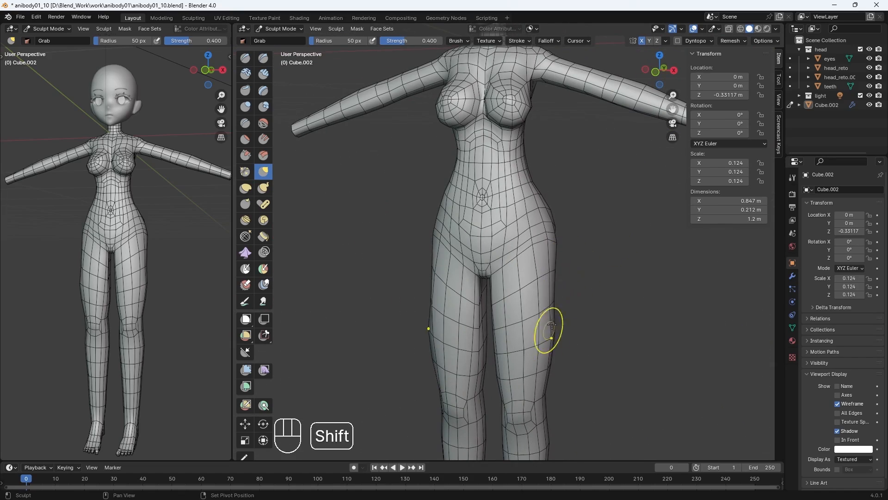
mouse_move(559, 303)
middle_mouse_down()
mouse_move(565, 284)
mouse_move(508, 257)
mouse_move(507, 292)
mouse_move(518, 294)
middle_mouse_up()
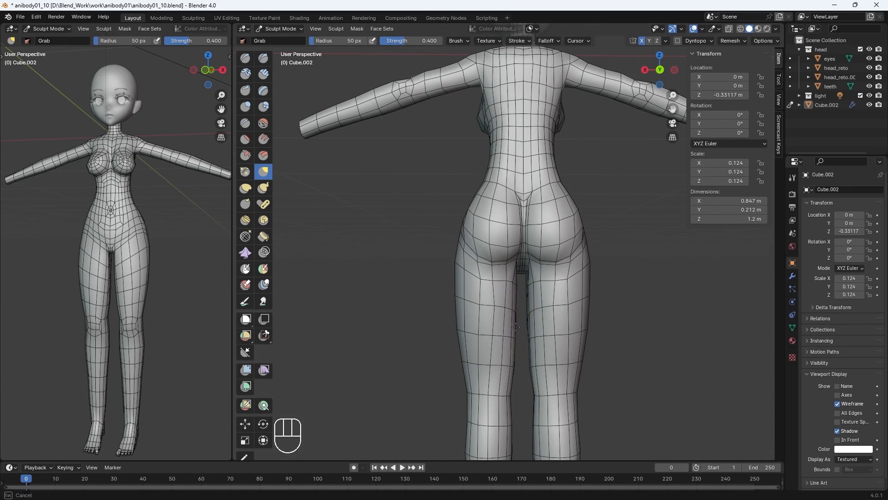
mouse_move(516, 327)
middle_mouse_down()
mouse_move(521, 258)
mouse_move(545, 304)
mouse_move(473, 265)
mouse_move(566, 264)
middle_mouse_up()
middle_click_drag(487, 189, 521, 191)
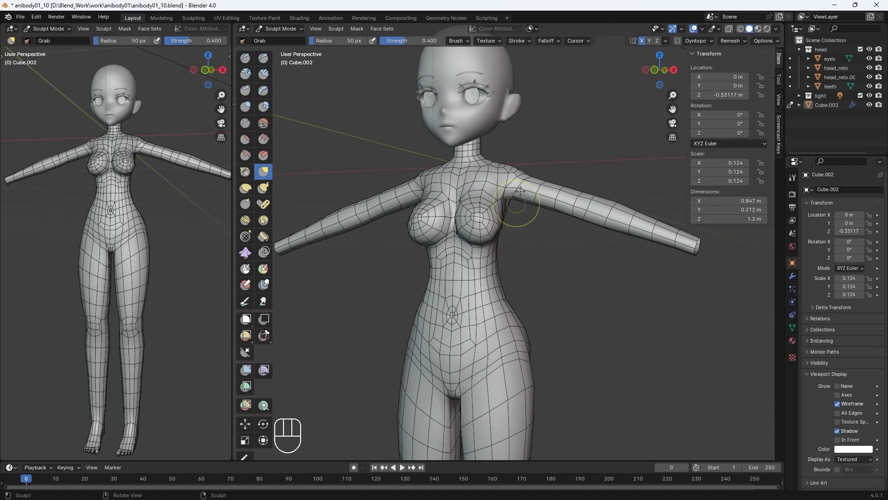
middle_click_drag(488, 158, 548, 217)
middle_click_drag(523, 347, 544, 211, "shift")
key("KP_Subtract")
key("KP_Subtract")
key("KP_Subtract")
middle_click_drag(438, 204, 445, 222, "shift")
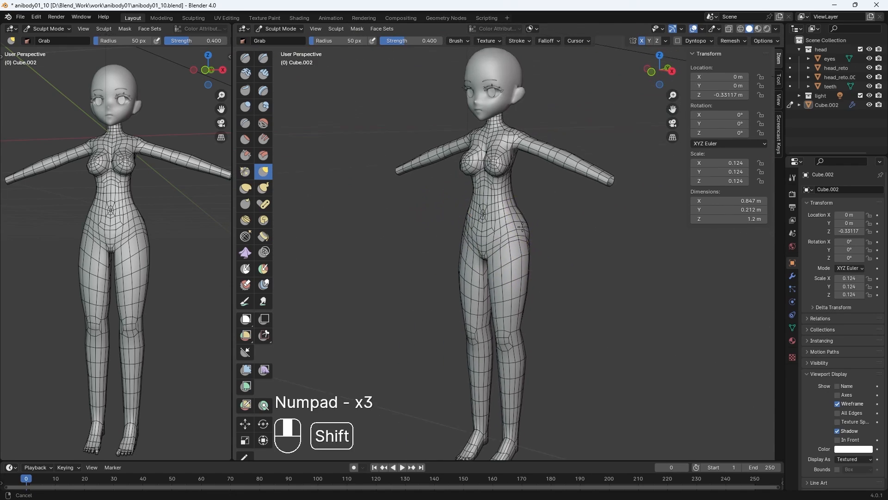
middle_click_drag(474, 192, 496, 185)
Step: Save an incremental version of the file as anibody01_11.blend and switch the body mesh to Edit Mode
key("ctrl+alt+s")
left_click(281, 28)
left_click(278, 40)
mouse_move(423, 313)
middle_mouse_down("shift")
mouse_move(423, 220)
mouse_move(344, 231)
middle_mouse_up("shift")
key("KP_Add")
key("KP_Add")
key("KP_Add")
key("Tab")
Step: Cut a new edge line with the Knife around the lower heel, running from the outer side of the foot to the inner side
key("KP_Add")
key("KP_Add")
key("KP_Add")
middle_click_drag(366, 296, 315, 194, "shift")
middle_click_drag(315, 194, 293, 201, "shift")
left_click(248, 183)
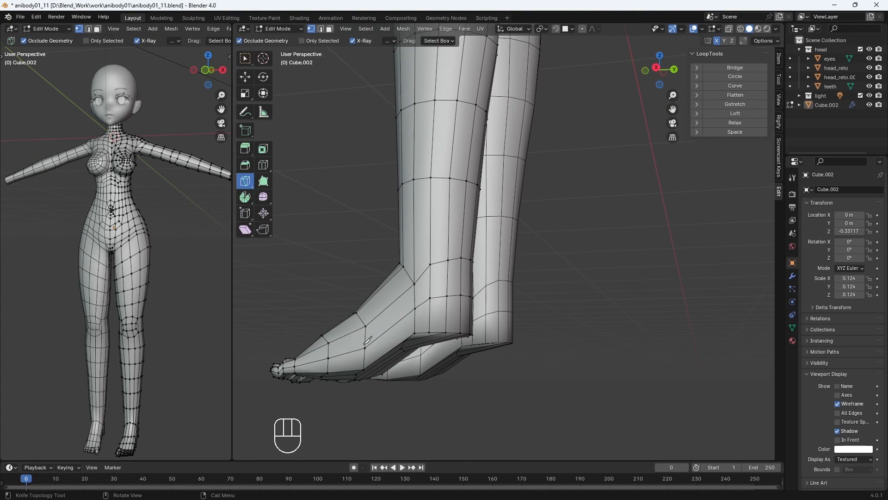
left_click(365, 348)
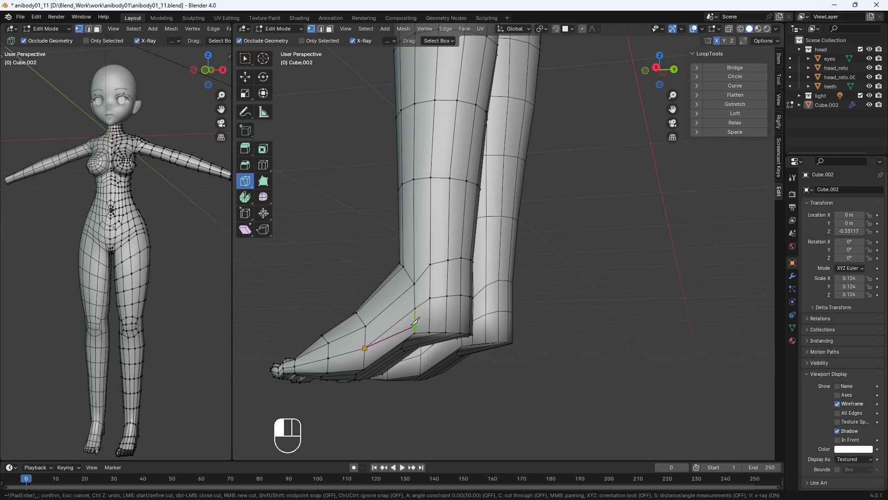
middle_click_drag(417, 320, 496, 311)
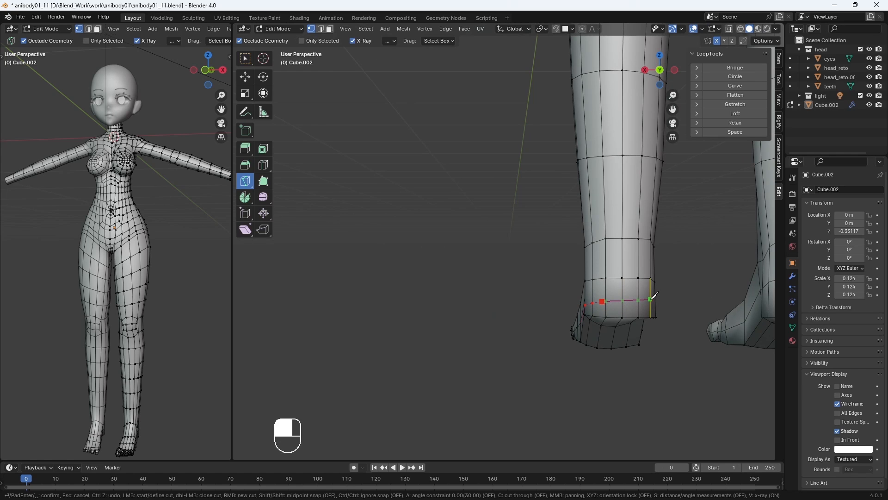
middle_click_drag(654, 295, 499, 290)
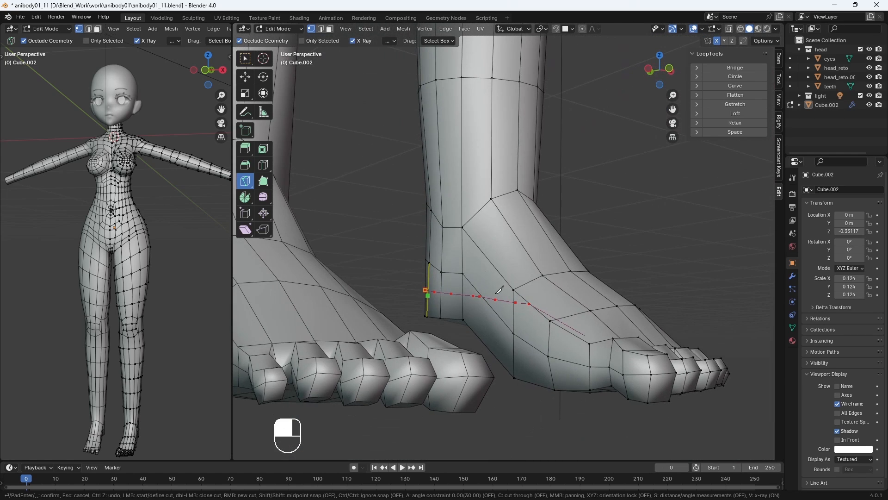
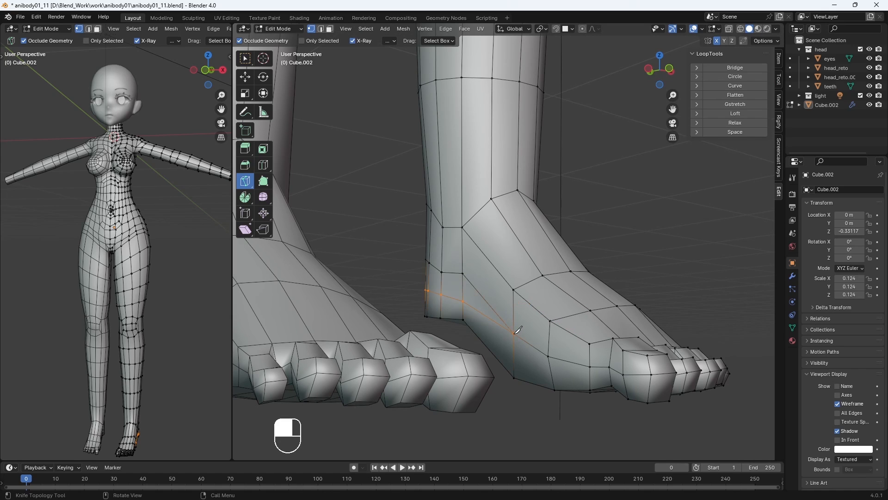
middle_click_drag(515, 331, 369, 226)
key("Return")
Step: Dissolve the surplus vertices beside the new heel cut
right_click(482, 387)
left_click(477, 478)
middle_click_drag(477, 478, 407, 343)
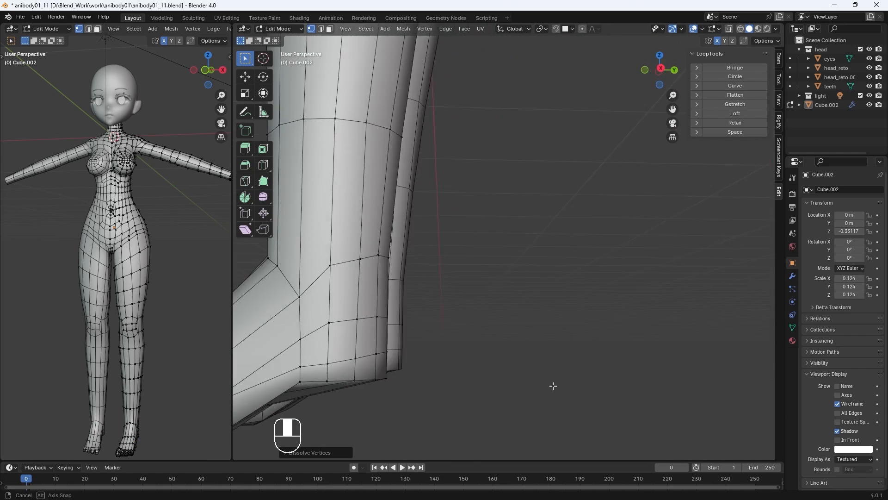
Step: Select the new heel edge line and move its rear vertices backward in the right orthographic view to round the heel
left_click(462, 337, "alt")
middle_click_drag(461, 337, 480, 343)
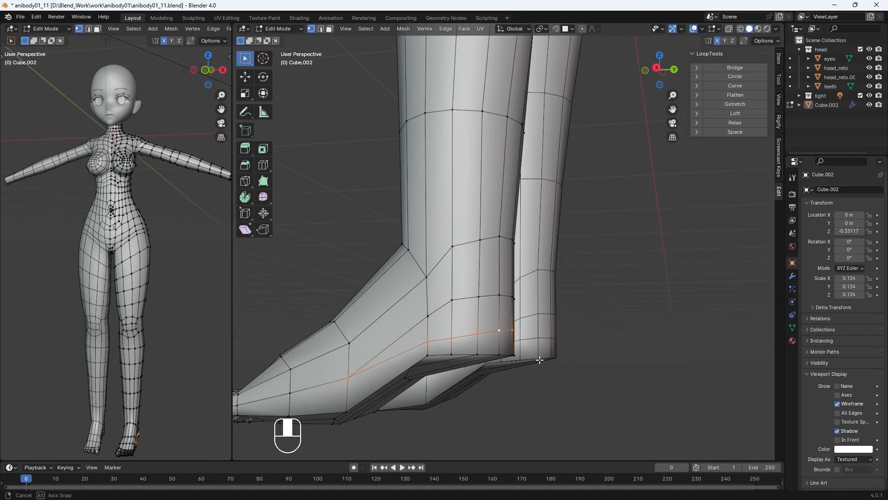
key("KP_1")
key("KP_3")
key("g")
key("alt+z")
key("g")
key("g")
key("g")
key("g")
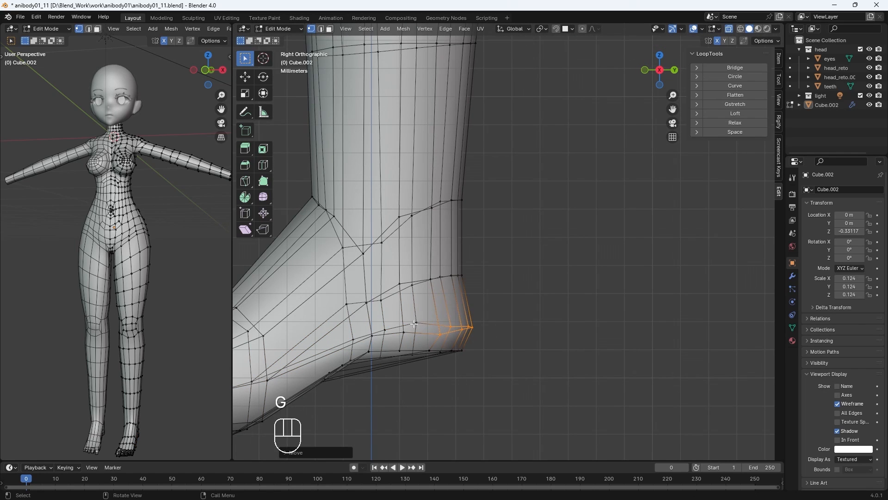
left_click(475, 328)
Step: Reposition the vertices along the lower edge of the heel and arch to smooth the sole's outline
middle_click_drag(474, 328, 445, 361)
key("g")
key("alt+z")
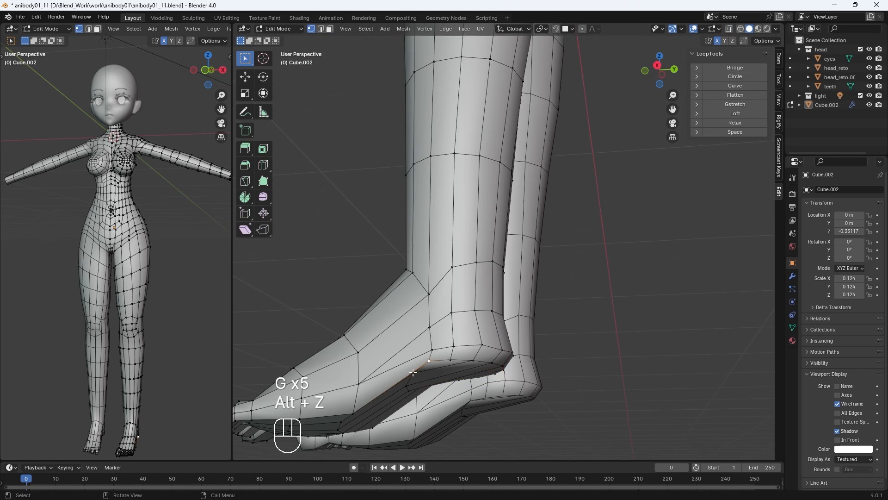
key("g")
key("g")
scroll(441, 365, "up", 2)
key("g")
key("g")
key("g")
key("g")
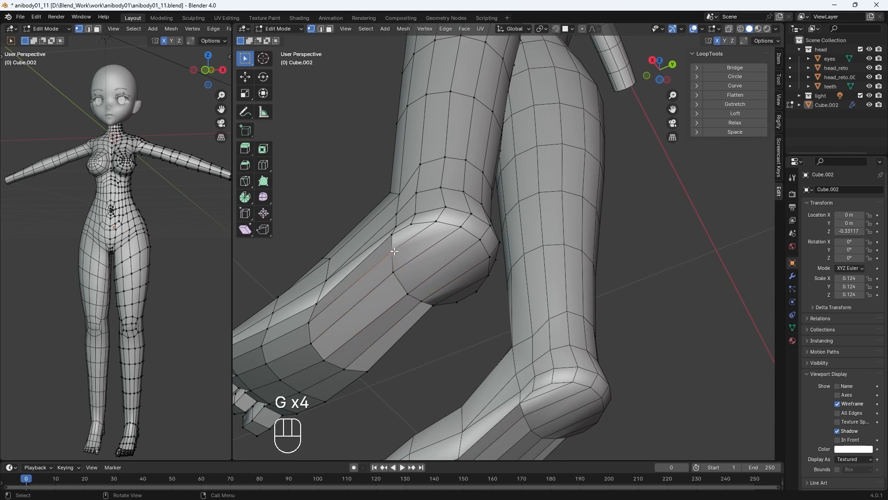
key("g")
Step: Move individual vertices along the sides of the foot to even out the edge flow between heel and toes
middle_click_drag(273, 214, 453, 296)
key("g")
key("g")
key("g")
key("g")
key("g")
key("g")
key("g")
key("g")
key("g")
key("g")
key("g")
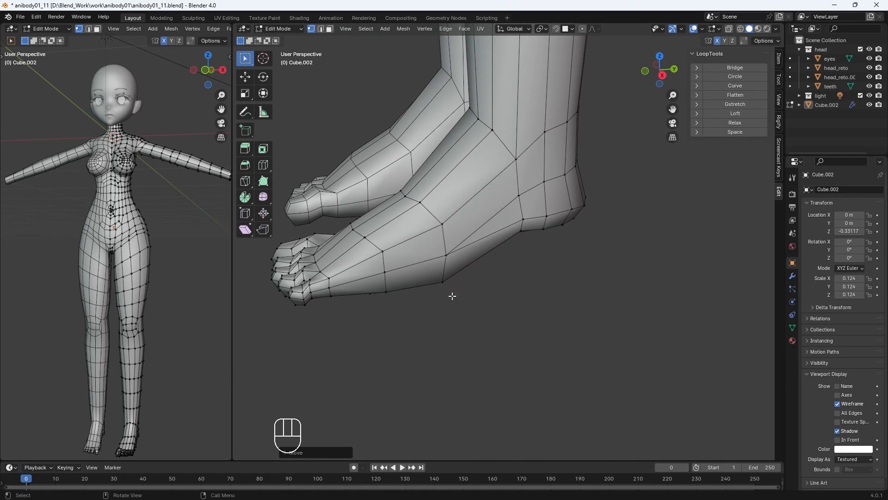
Step: Add a loop cut across the instep and reposition the surrounding vertices on the inner side of the foot
key("ctrl+r")
middle_click_drag(442, 221, 588, 211)
key("g")
key("g")
key("g")
left_click(545, 202)
key("g")
key("g")
key("g")
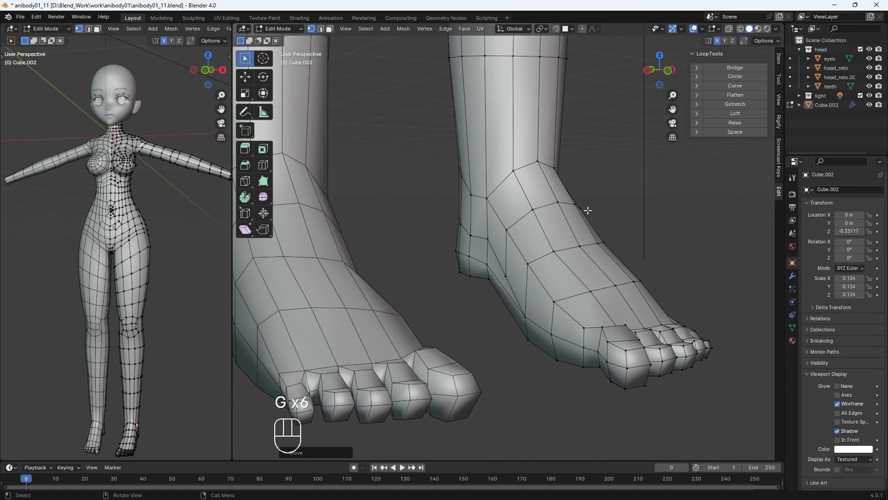
key("g")
Step: Adjust the vertices at the front of the ankle and add a loop cut around the lower leg just above it
middle_click_drag(539, 161, 502, 186)
middle_click_drag(432, 296, 456, 326)
key("g")
key("g")
key("ctrl+r")
left_click(474, 274)
left_click(455, 309)
Step: Move the vertices on the outer front side of the ankle to even out the edge spacing
key("g")
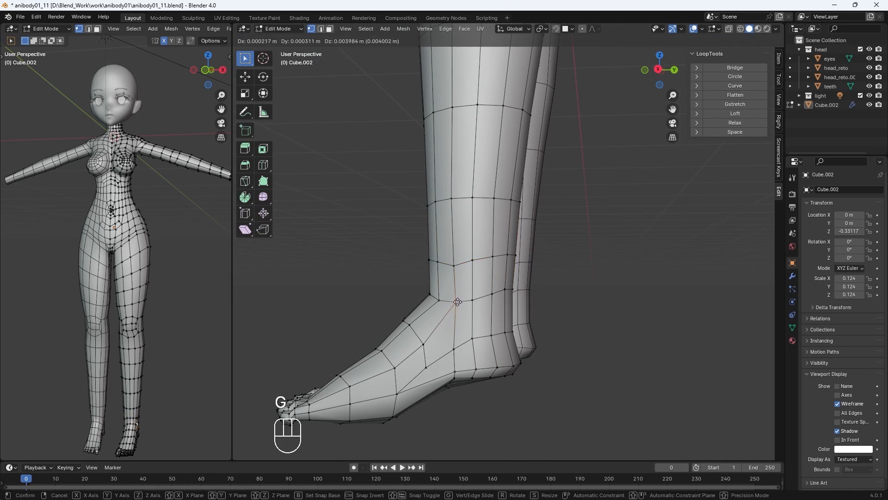
left_click(457, 303)
left_click(473, 302)
key("g")
left_click(468, 315)
key("g")
left_click(470, 338)
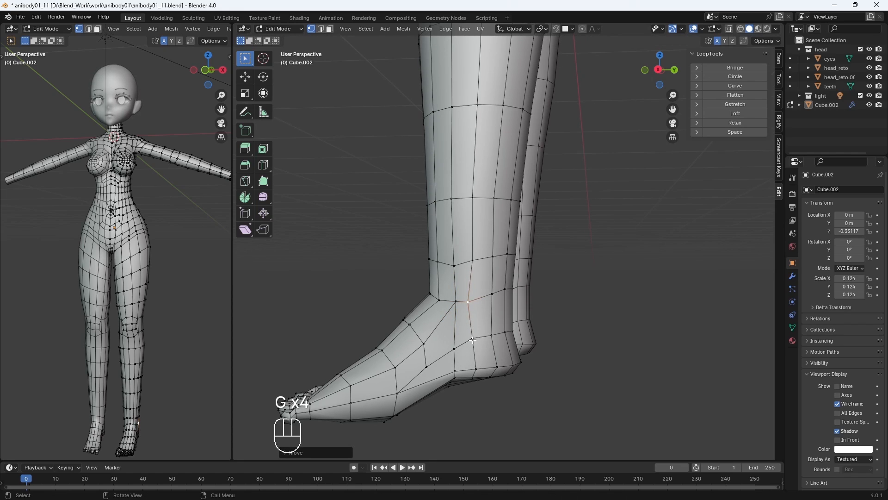
left_click(471, 338)
key("g")
left_click(466, 338)
Step: Adjust the vertices outlining the outer ankle face into a regular quad
left_click(493, 336)
key("g")
left_click(498, 337)
left_click(494, 294)
key("g")
left_click(496, 296)
left_click(472, 303)
key("g")
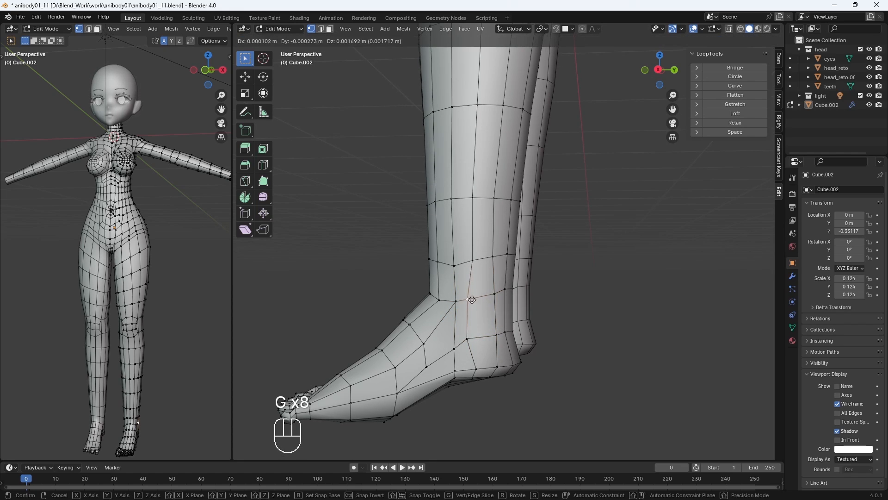
left_click(474, 304)
Step: Select the four corner vertices of the outer ankle face and bevel its edges to create an inner face
left_click(469, 340)
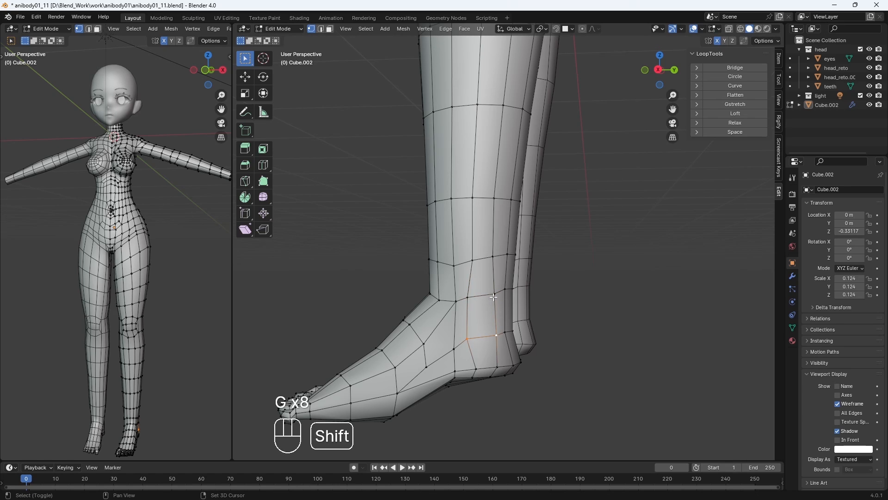
left_click(473, 302, "shift")
mouse_move(494, 324)
middle_mouse_down()
mouse_move(585, 325)
mouse_move(486, 328)
middle_mouse_up()
key("ctrl+b")
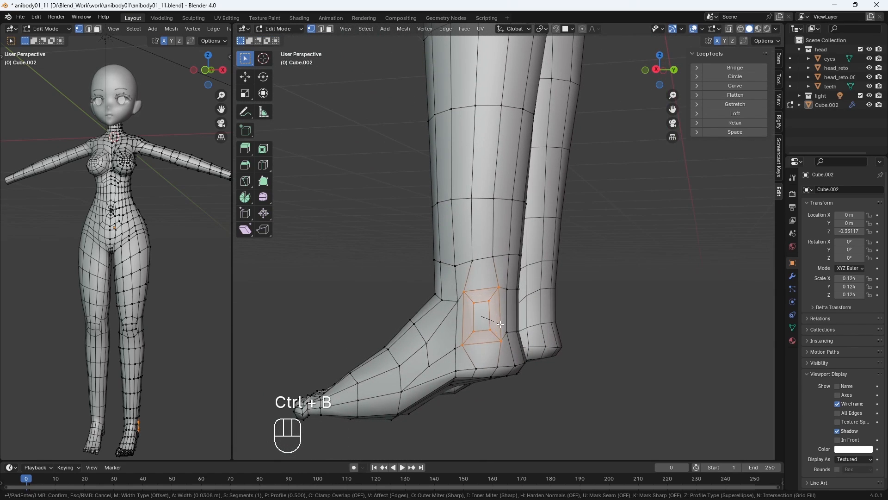
left_click(500, 323)
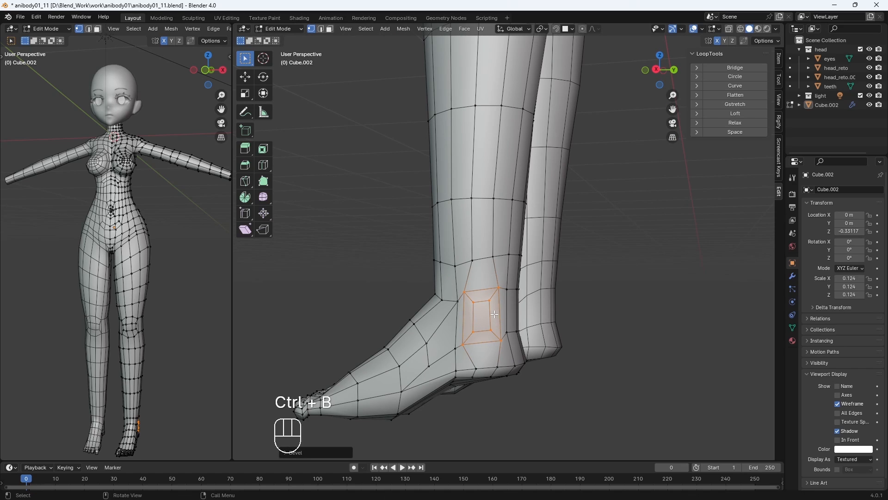
Step: Select the inner ankle face and move it outward to form the ankle bone
left_click(485, 306)
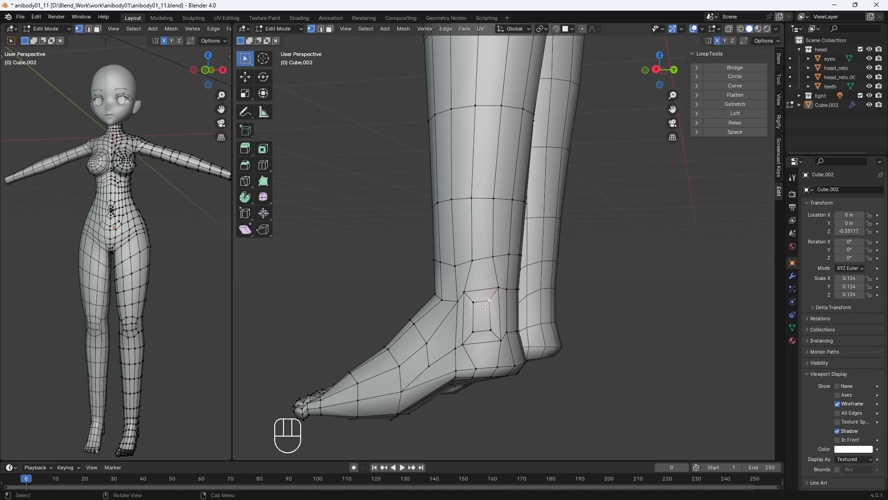
key("g")
left_click(491, 330)
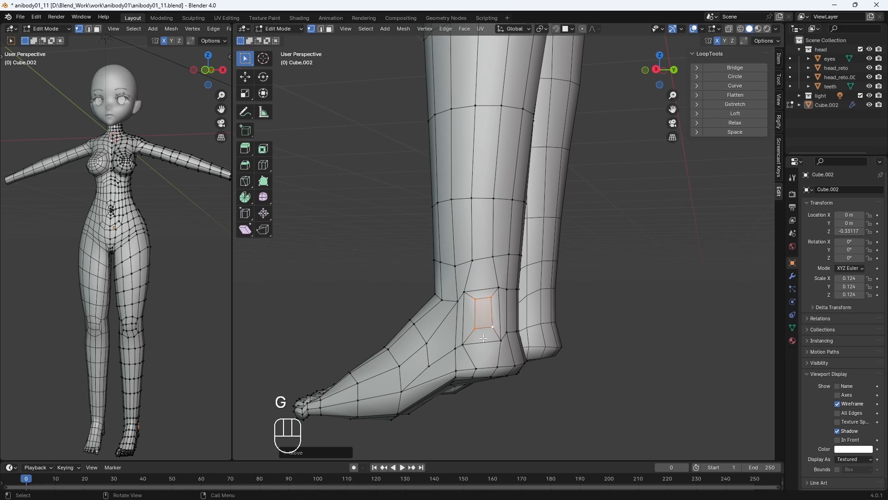
middle_click_drag(491, 330, 516, 324)
key("g")
left_click(574, 337)
Step: Reposition the vertices bordering the outer ankle bone to blend it into the surrounding surface
left_click(495, 289)
key("f")
left_click(500, 334)
key("f")
left_click(487, 297)
middle_click_drag(489, 297, 546, 293)
key("f")
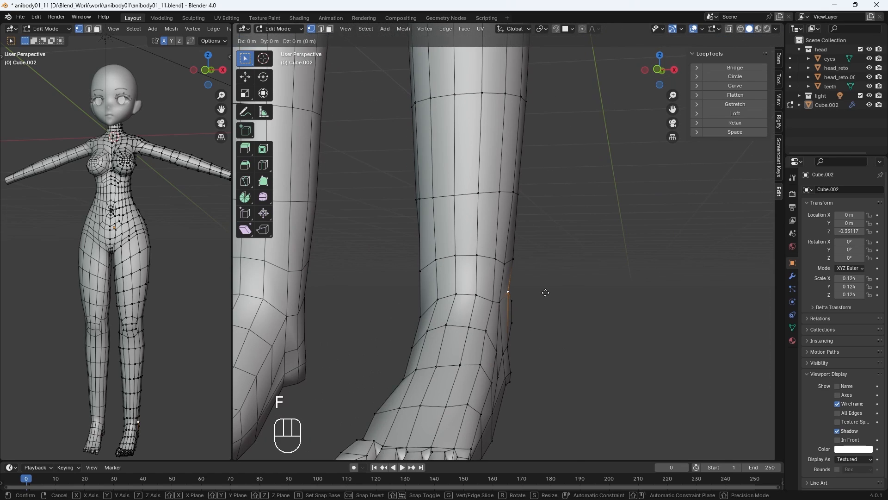
left_click(545, 292)
Step: Adjust the vertices on the outer side of the lower leg just above the ankle bone
left_click(514, 259)
key("f")
left_click(512, 260)
middle_click_drag(512, 259, 469, 269)
key("f")
left_click(472, 277)
middle_click_drag(494, 343, 574, 352)
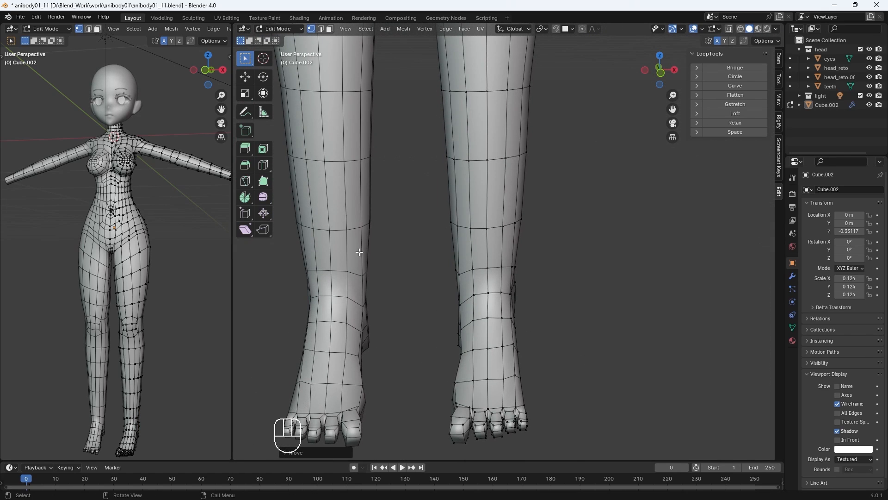
Step: Switch to Sculpt Mode and shape the outer toes with the Grab brush at radii of 28 px and 53 px
left_click(47, 29)
left_click(44, 51)
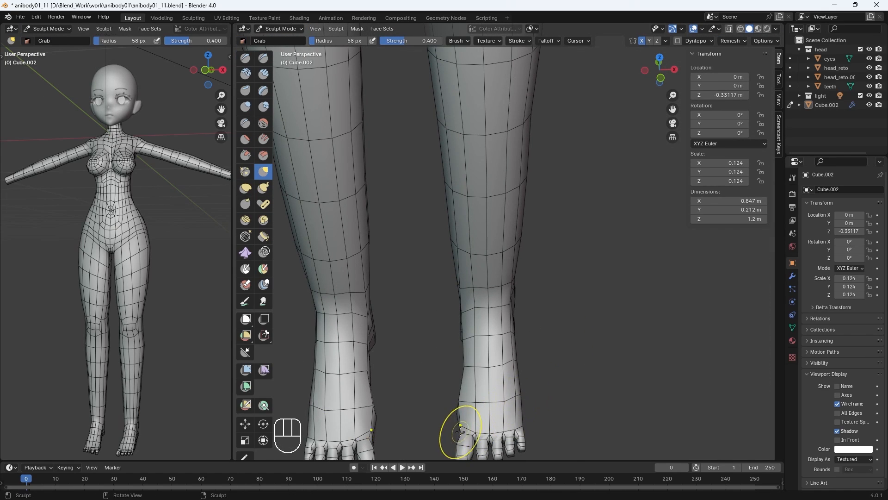
scroll(476, 423, "down", 2)
key("ctrl+z")
scroll(515, 409, "up", 3)
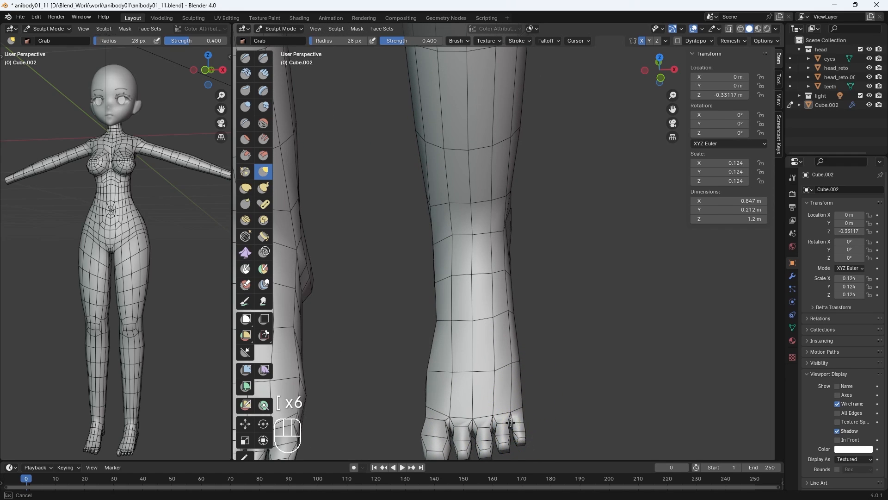
key("bracketleft")
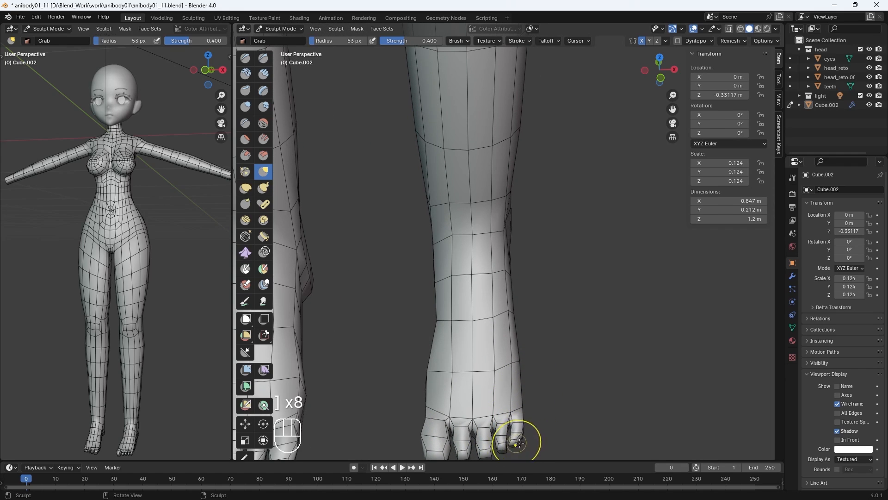
key("bracketright")
scroll(521, 407, "down", 2)
middle_click_drag(498, 337, 470, 328)
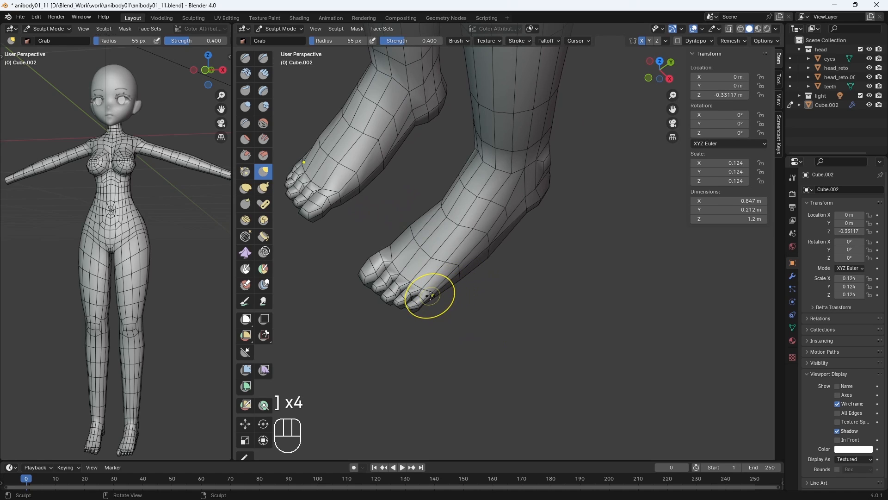
Step: Reshape the inner side of the foot with the Grab brush at a 53 px radius
middle_click_drag(465, 280, 496, 251)
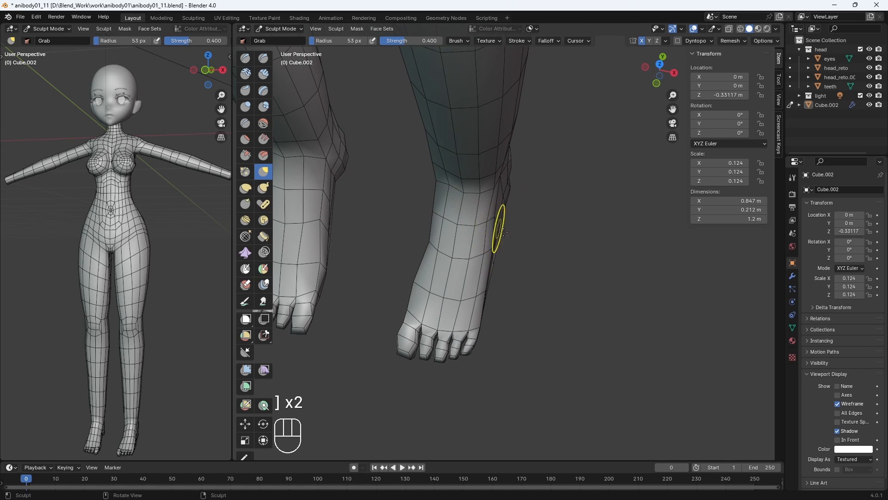
middle_click_drag(495, 298, 488, 349)
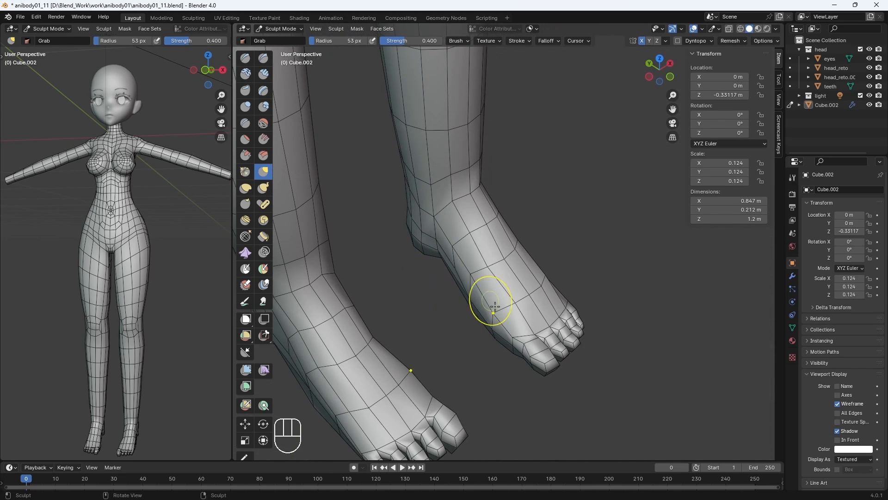
middle_click_drag(495, 306, 439, 301)
left_click_drag(436, 309, 427, 314)
middle_click_drag(426, 313, 463, 296)
Step: Refine the contour of the instep and the foot's sides with the Grab brush at a 64 px radius
key("bracketright")
key("bracketright")
left_click_drag(458, 274, 459, 262)
middle_click_drag(486, 278, 446, 263)
left_click_drag(458, 309, 458, 317)
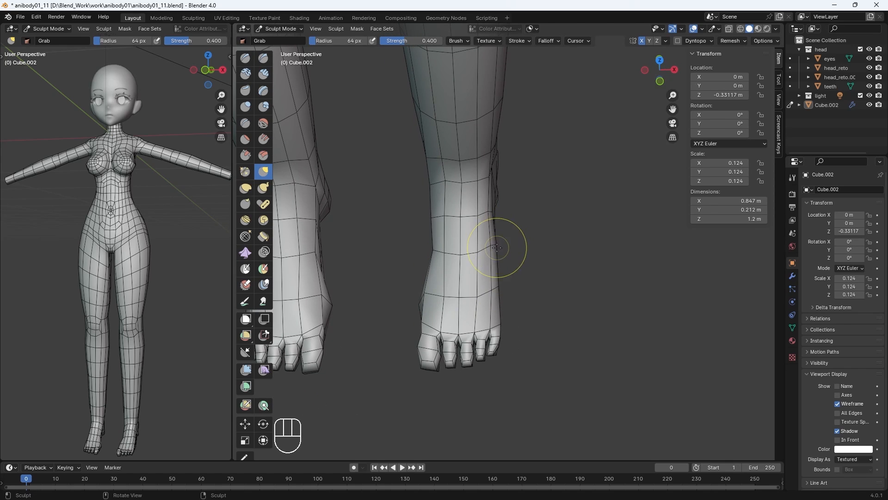
Step: Refine the inner contour of the ankle and lower leg from the front with the Grab brush at a 53 px radius
key("bracketleft")
key("bracketleft")
key("bracketleft")
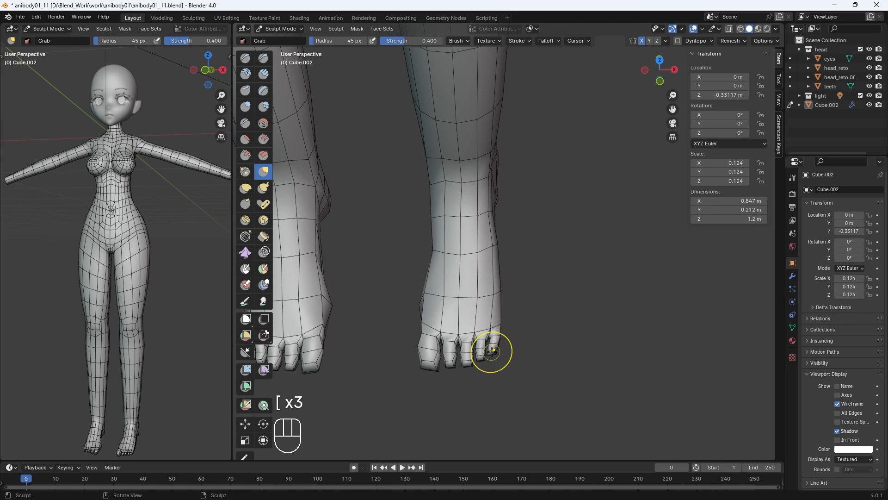
key("bracketleft")
mouse_move(431, 329)
middle_mouse_down()
mouse_move(462, 350)
mouse_move(443, 240)
middle_mouse_up()
key("KP_1")
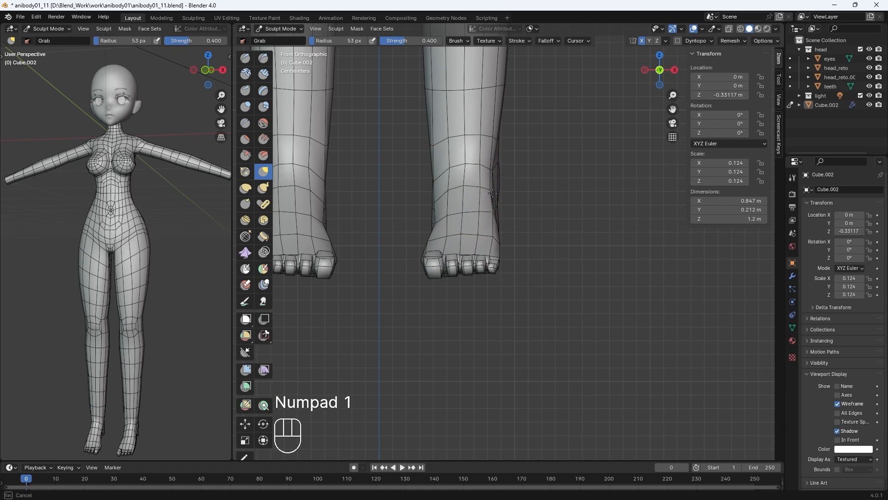
left_click_drag(433, 194, 439, 176)
left_click_drag(438, 144, 443, 144)
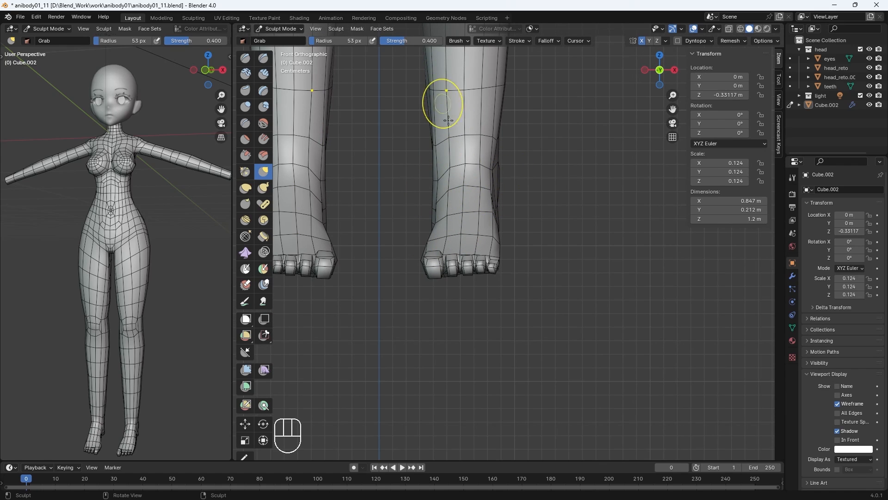
Step: Switch to Edit Mode and rescale the edge loops around the lower leg just above the ankle
middle_click_drag(440, 109, 469, 217, "shift")
middle_click_drag(470, 168, 409, 188)
scroll(509, 234, "down", 4)
middle_click_drag(510, 234, 431, 279, "shift")
scroll(509, 349, "down", 2)
mouse_move(423, 340)
middle_mouse_down("shift")
mouse_move(485, 234)
mouse_move(550, 271)
middle_mouse_up("shift")
key("Tab")
left_click(440, 240, "alt")
key("s")
left_click(464, 245)
left_click(440, 220, "alt")
key("s")
left_click(494, 224)
key("s")
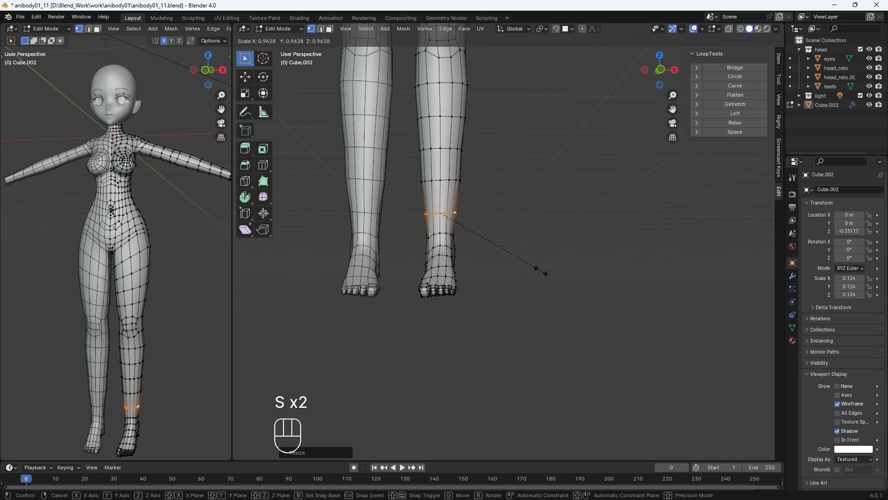
left_click(532, 268)
Step: Rescale the edge loops around the lower half of the calf to smooth the taper toward the ankle
left_click(440, 182, "alt")
key("s")
left_click(471, 186)
middle_click_drag(471, 186, 381, 184)
left_click(455, 161, "alt")
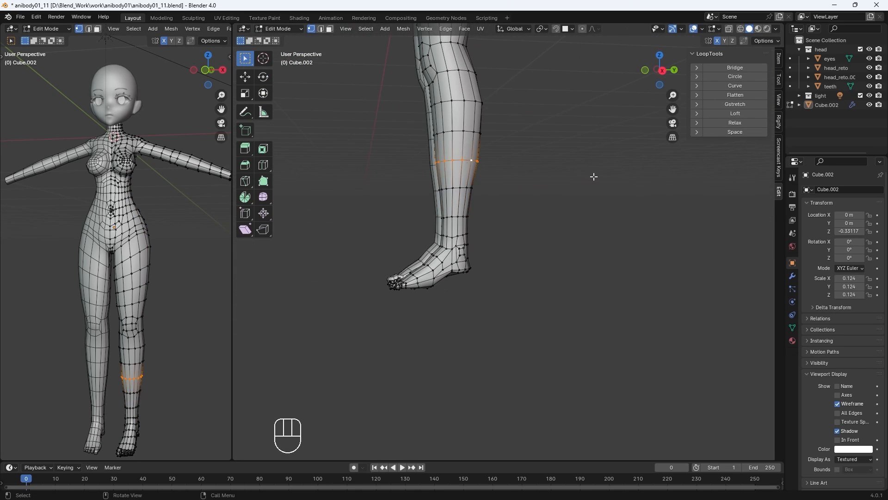
key("s")
left_click(479, 176)
middle_click_drag(480, 176, 555, 240)
middle_click_drag(555, 240, 566, 319, "shift")
key("s")
left_click(495, 254)
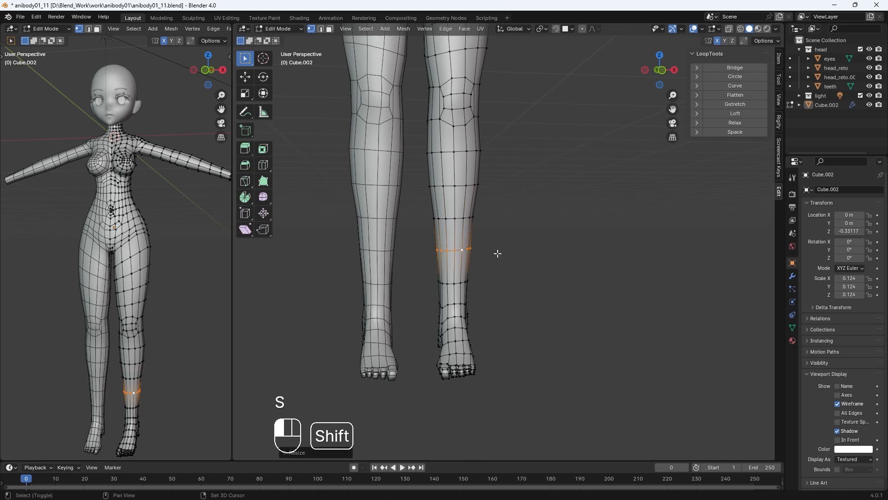
Step: Turn on X-ray, select the whole foot up to the ankle and reposition it in the right side view
middle_click_drag(496, 254, 535, 316)
key("alt+z")
left_click_drag(542, 363, 381, 271)
key("KP_3")
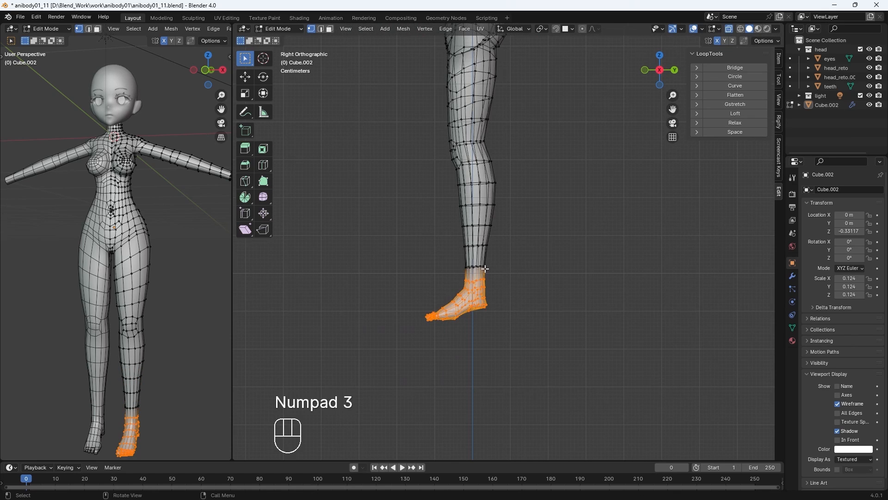
key("g")
middle_click_drag(530, 302, 516, 290)
left_click(516, 290)
middle_click_drag(521, 259, 566, 352, "shift")
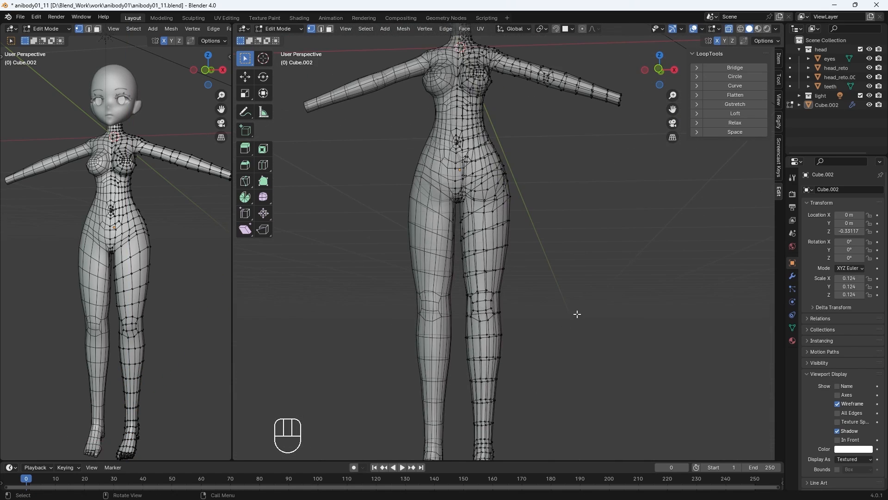
Step: Leave Edit Mode, turn off X-ray, review the full body and switch to Object Mode
key("Tab")
key("alt+z")
mouse_move(576, 314)
middle_mouse_down()
mouse_move(538, 323)
mouse_move(546, 386)
mouse_move(517, 353)
mouse_move(536, 359)
mouse_move(514, 354)
middle_mouse_up()
scroll(546, 323, "down", 2)
scroll(547, 385, "up", 2)
key("KP_1")
scroll(557, 363, "up", 2)
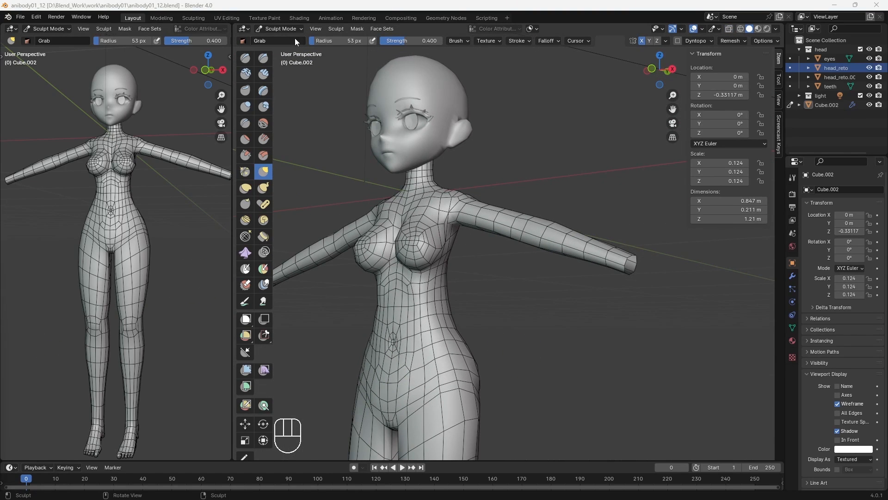
left_click(284, 30)
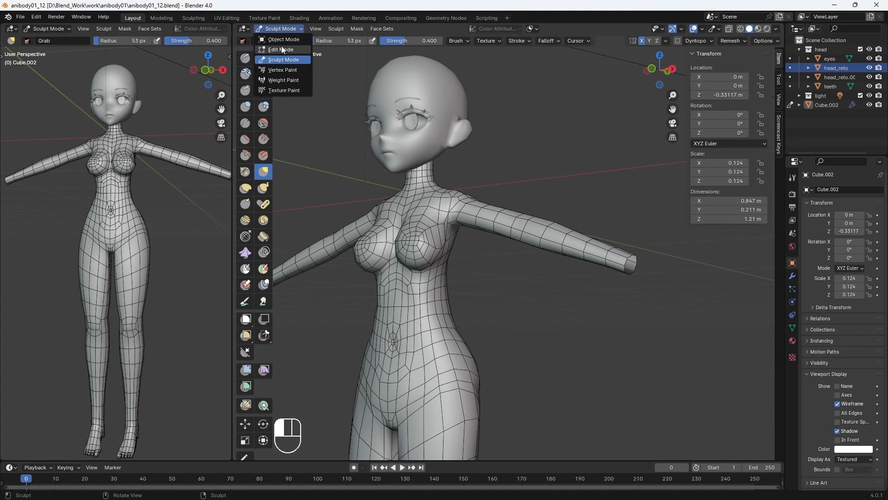
left_click(282, 40)
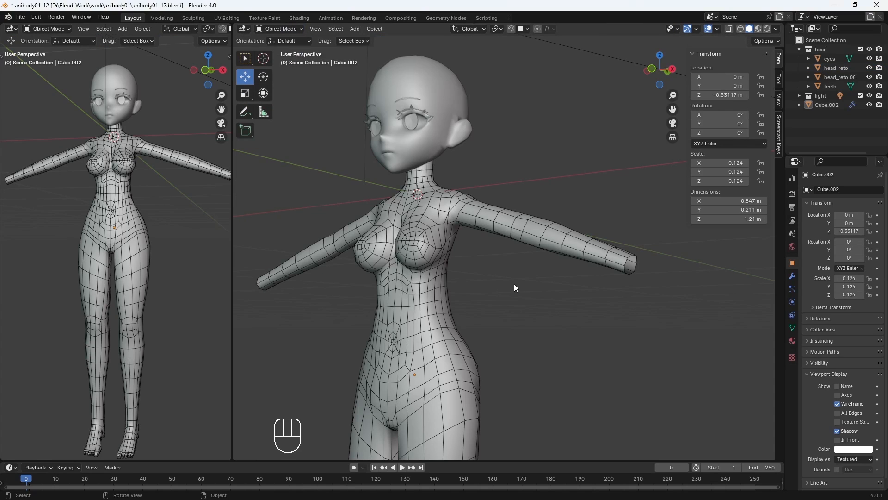
Step: Add a cube, scale it to 0.073 and move it out past the end of the arm at Z -0.16652 m
middle_click_drag(515, 290, 544, 297)
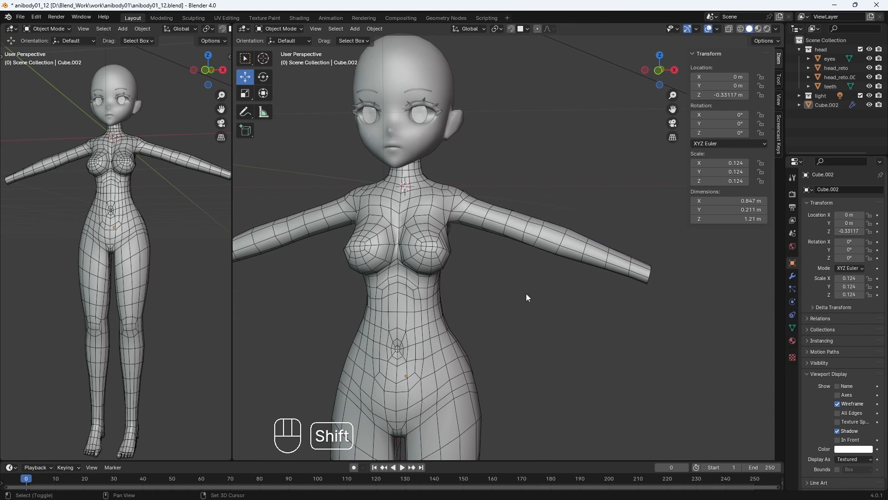
key("shift+a")
mouse_move(526, 294)
left_click(559, 301)
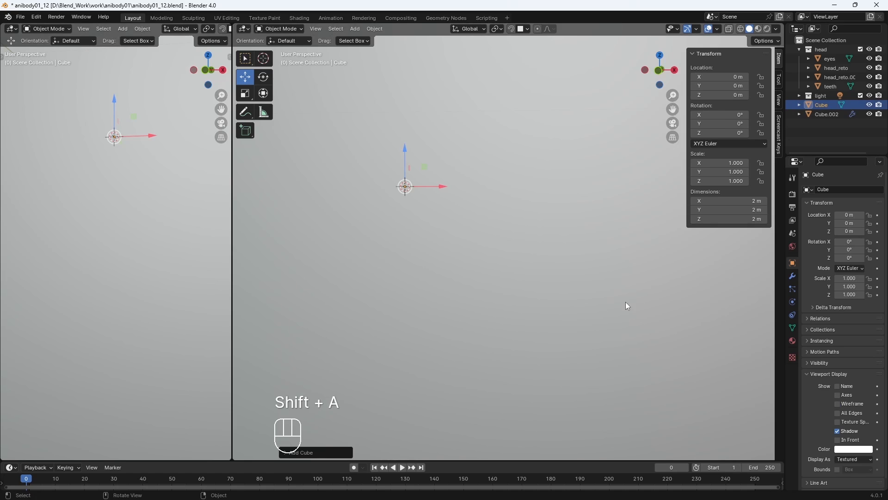
key("s")
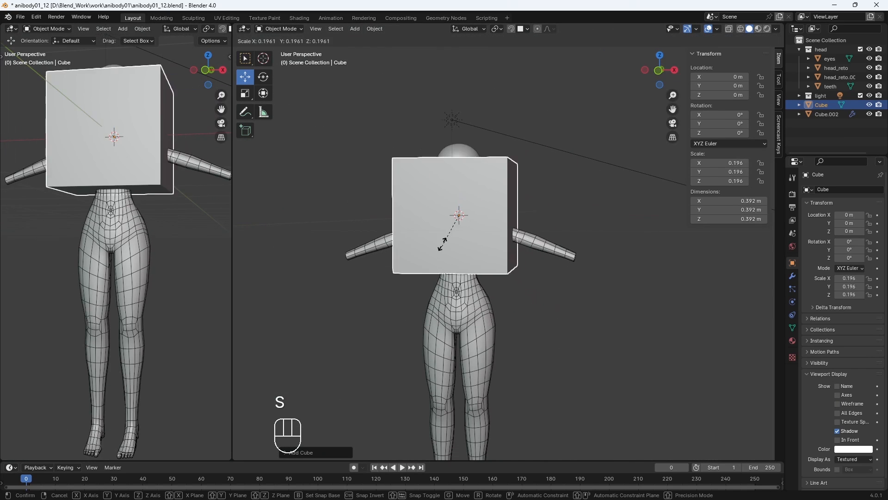
left_click(459, 227)
left_click_drag(493, 218, 652, 218)
left_click_drag(620, 179, 620, 225)
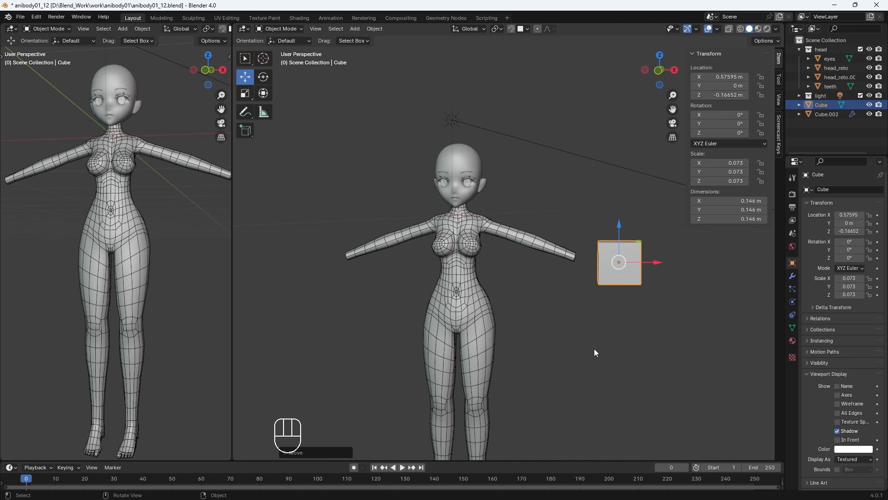
Step: Move the cube closer to the wrist at X 0.49975 m in the front view and scale it to 0.033
key("KP_1")
left_click_drag(648, 261, 627, 260)
scroll(604, 292, "up", 2)
key("s")
left_click(642, 264)
middle_click_drag(643, 266, 521, 276, "shift")
scroll(532, 310, "up", 3)
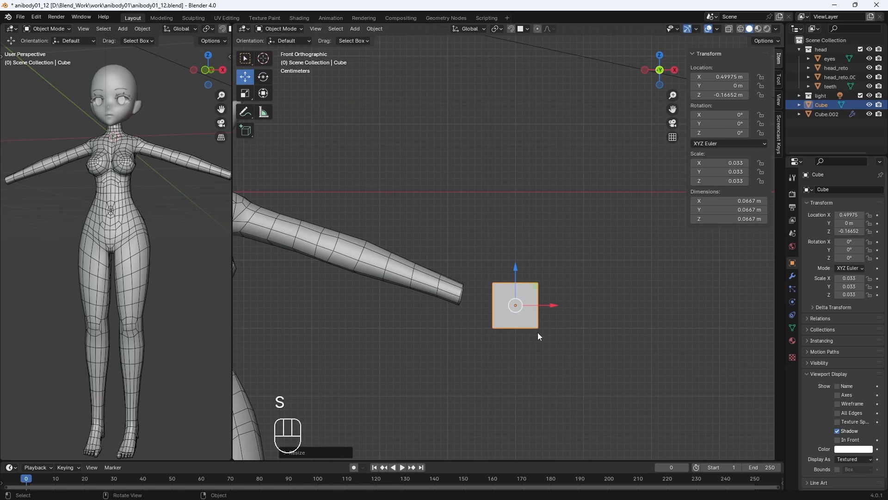
Step: Enter Edit Mode with X-ray on and lower the cube's top vertices to flatten it into a thin slab
key("Tab")
key("alt+z")
left_click_drag(473, 250, 488, 258)
left_click(261, 92)
left_click_drag(515, 233, 514, 270)
scroll(551, 343, "up", 3)
middle_click_drag(571, 393, 534, 252, "shift")
key("g")
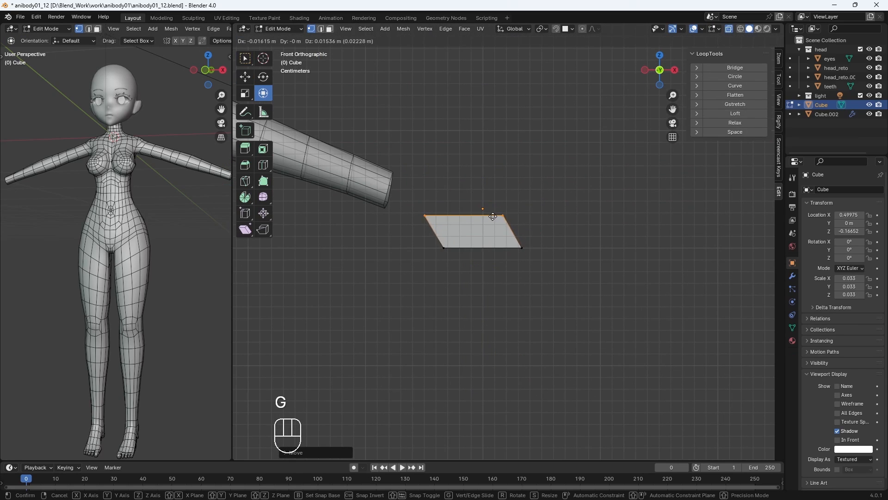
left_click(495, 216)
key("ctrl+z")
Step: Select the entire slab and move it up and closer to the open end of the arm
left_click(575, 294)
left_click_drag(568, 305, 373, 178)
key("g")
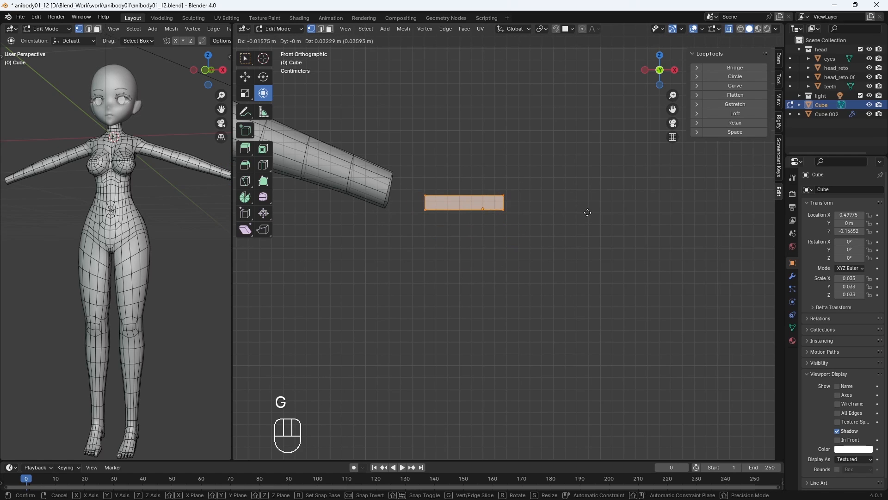
left_click(600, 214)
Step: Add three parallel loop cuts along the slab's length, dividing its outer edge into four strips
middle_click_drag(555, 258, 516, 304)
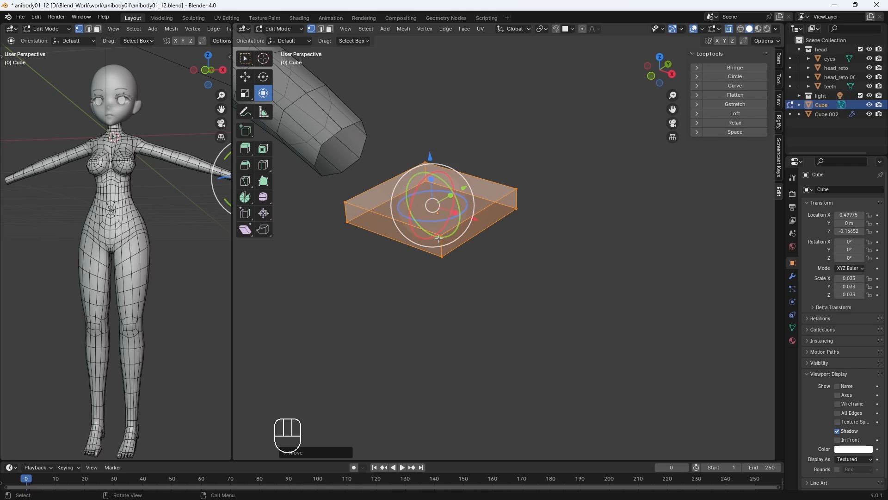
left_click(443, 256)
middle_click_drag(443, 256, 452, 244)
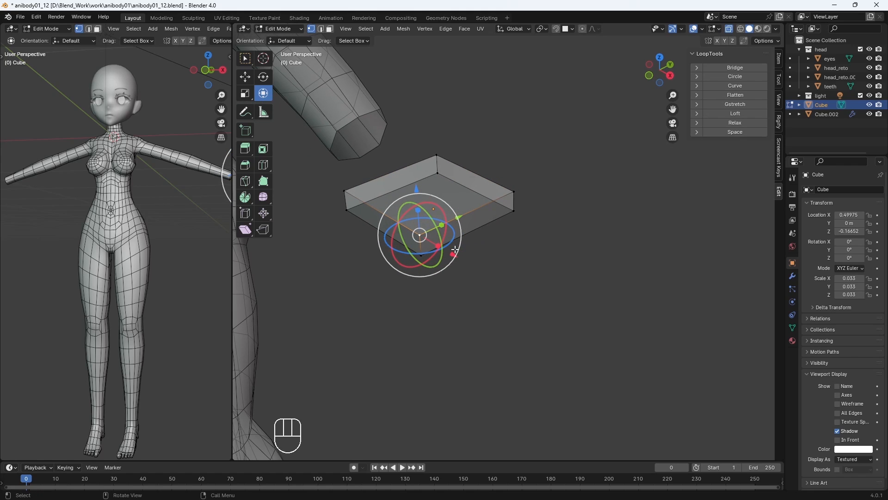
key("ctrl+r")
scroll(458, 228, "up", 2)
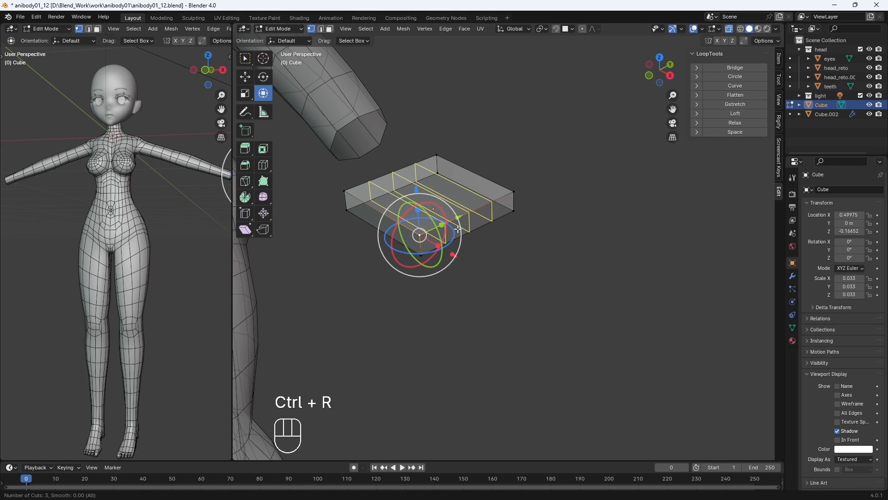
left_click(458, 229)
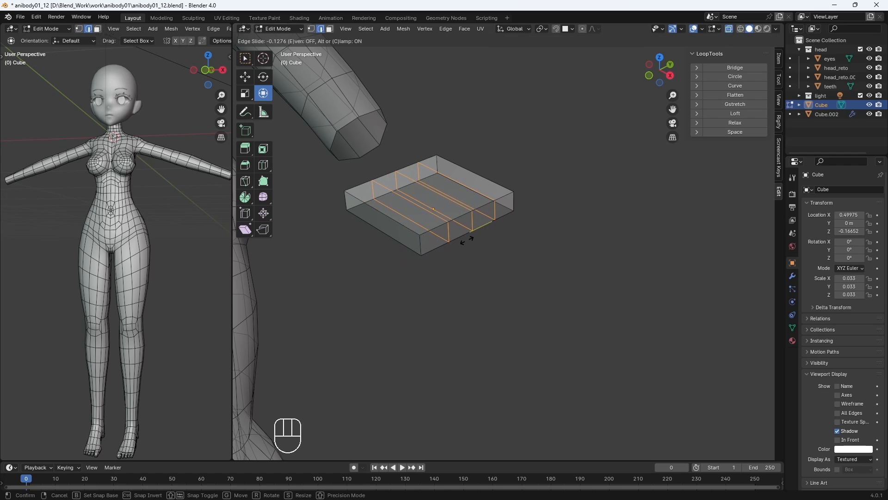
left_click(467, 240)
middle_click_drag(480, 266, 485, 299)
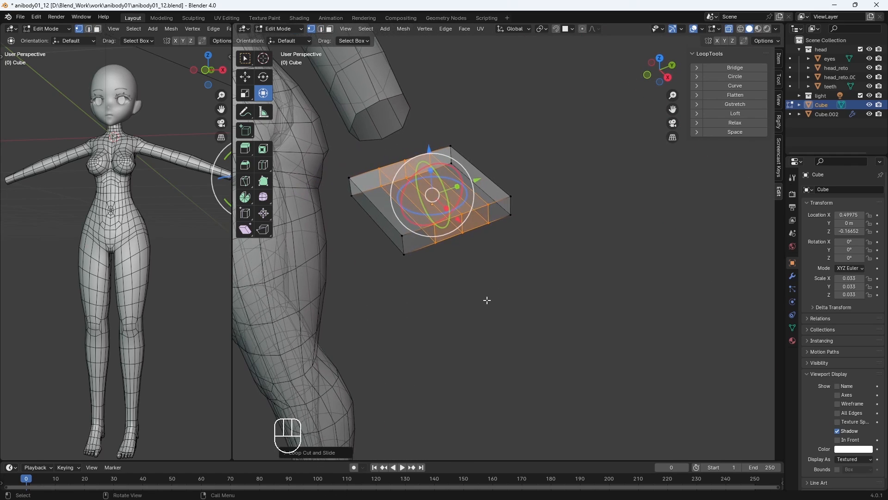
Step: Add one crosswise loop cut through the slab and bevel it into two parallel edge loops
key("1")
left_click(483, 298)
left_click(402, 236)
middle_click_drag(407, 238, 447, 268)
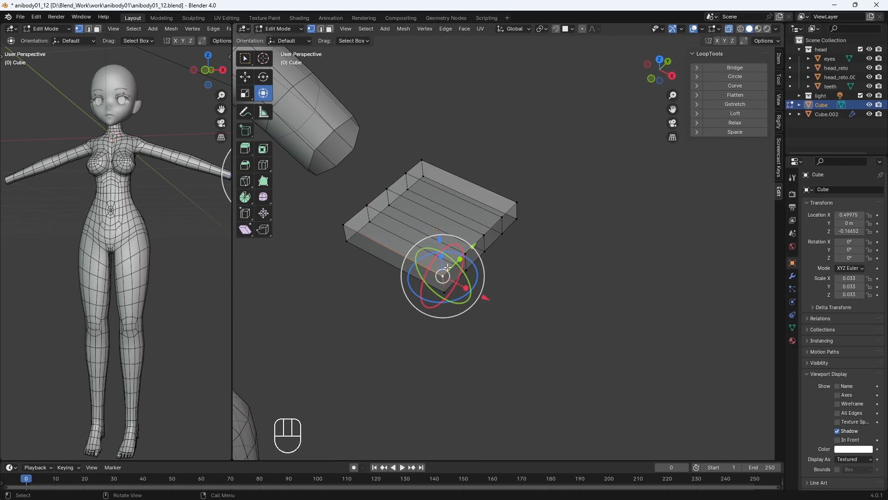
key("ctrl+r")
left_click(442, 265)
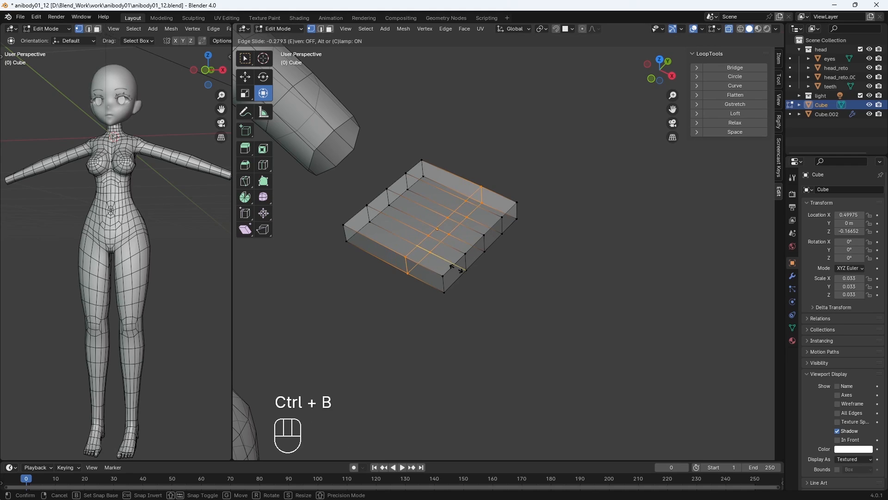
left_click(440, 257)
key("ctrl+b")
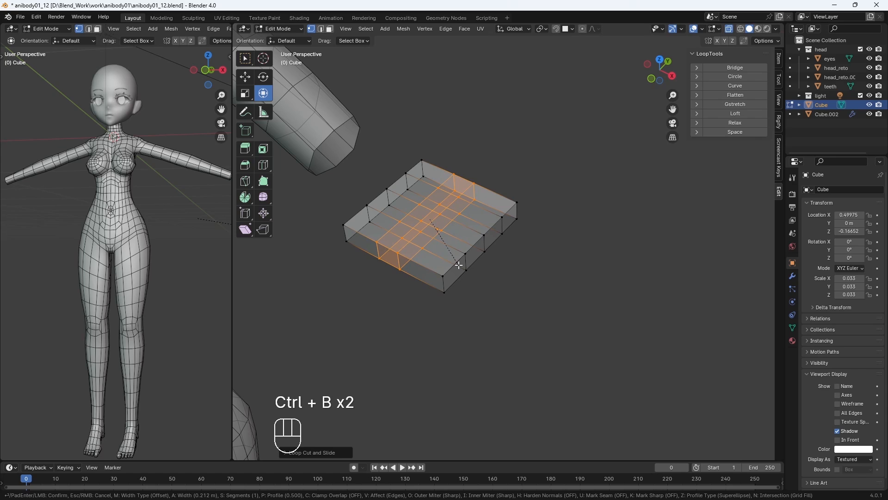
left_click(459, 265)
Step: Turn off X-ray and use the Knife to cut two V shapes on the slab's top, from inner vertices to the outer edge
middle_click_drag(520, 354, 434, 322)
left_click(482, 333)
key("alt+z")
scroll(466, 330, "up", 3)
middle_click_drag(434, 322, 605, 377, "shift")
middle_click_drag(564, 340, 542, 340)
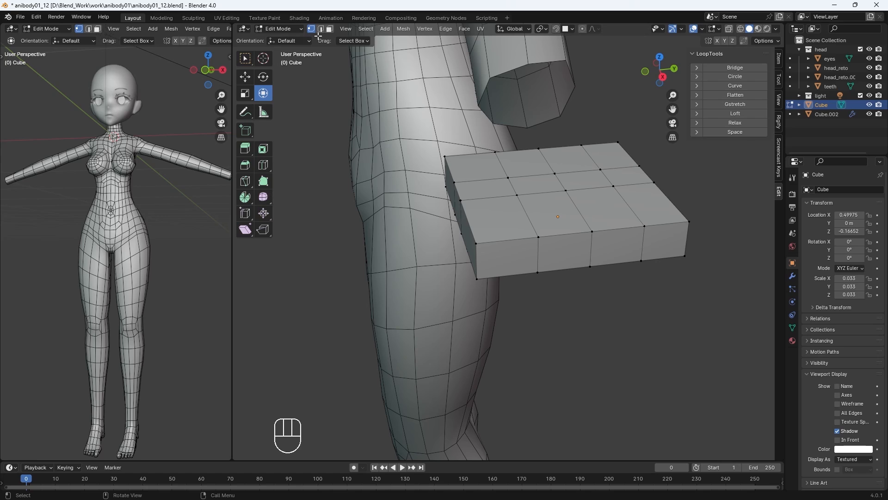
left_click(246, 183)
middle_click_drag(477, 226, 461, 254)
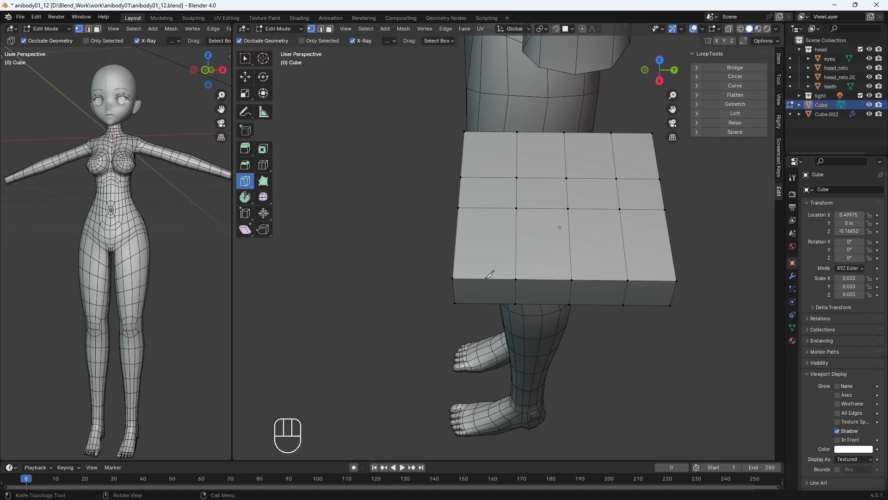
left_click(485, 278)
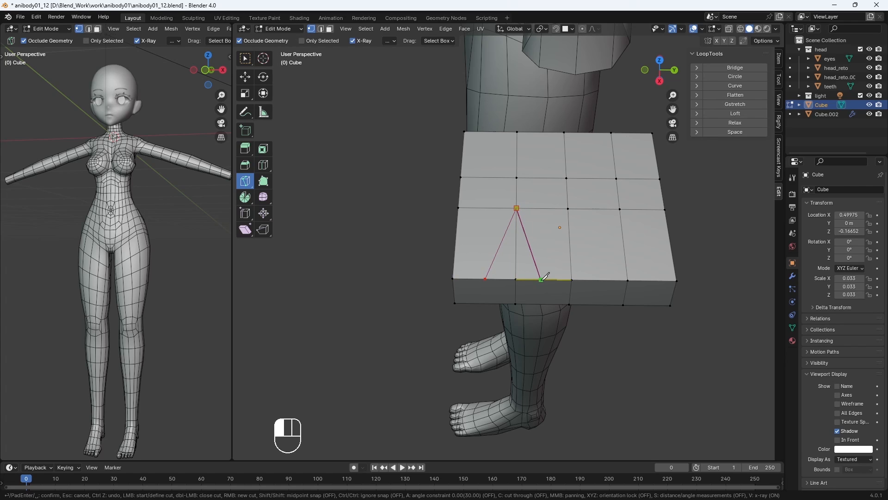
key("Return")
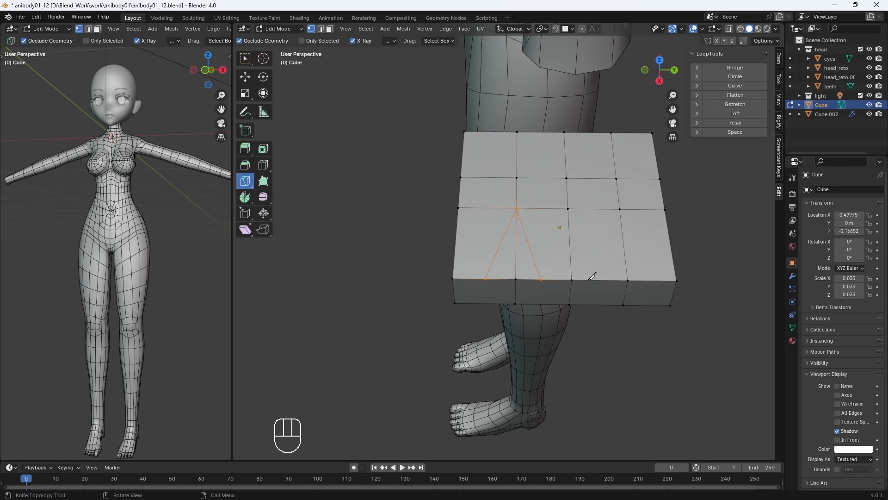
left_click(620, 209)
left_click(598, 280)
key("Return")
Step: Cut matching V shapes on the slab's underside and connect the two V cuts on top with a crosswise edge
middle_click_drag(657, 276, 630, 202)
key("Return")
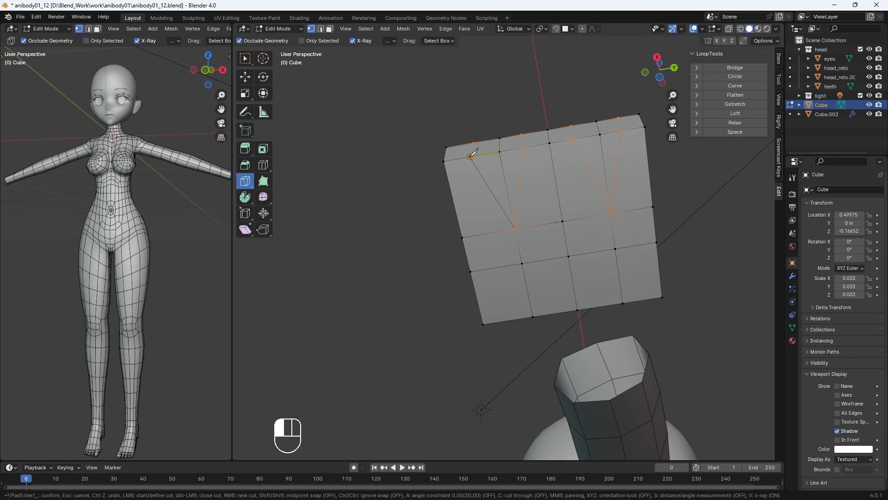
middle_click_drag(489, 175, 526, 291)
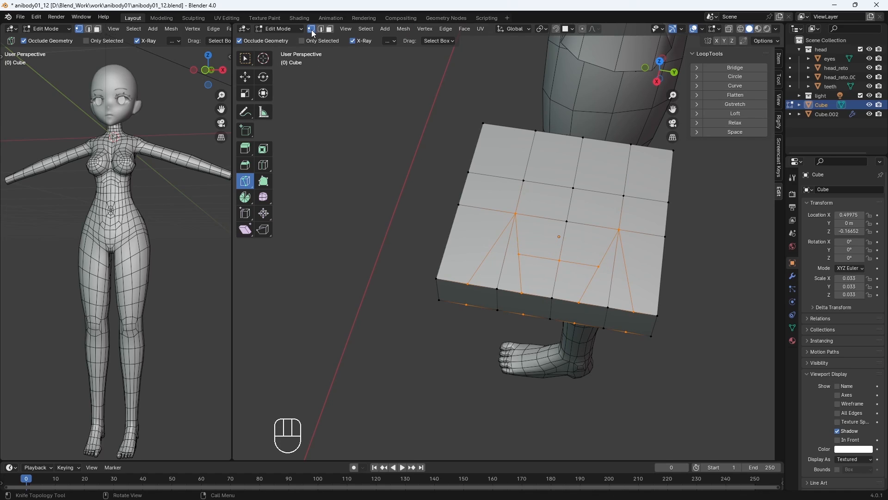
Step: Return to the selection tool and add a crosswise loop cut between the V shapes on the slab's underside
left_click(251, 65)
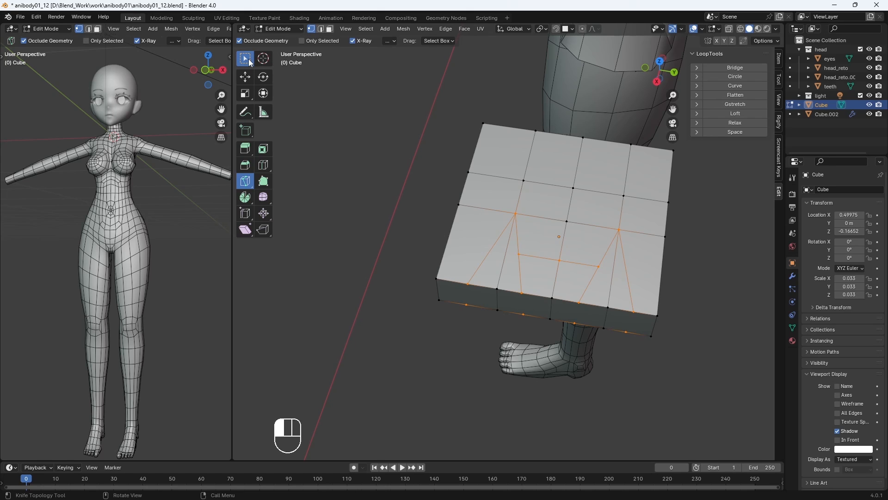
left_click(250, 62)
middle_click_drag(439, 276, 629, 222)
key("ctrl+r")
middle_click_drag(388, 212, 550, 162)
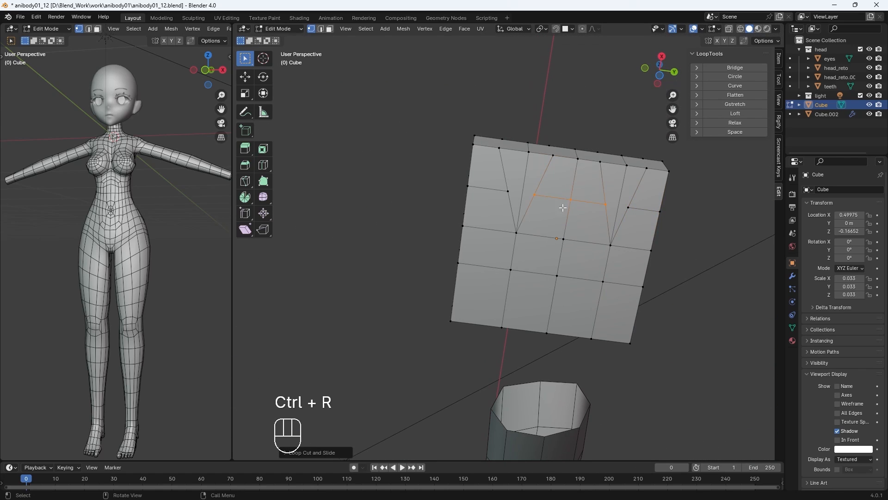
middle_click_drag(563, 208, 564, 260)
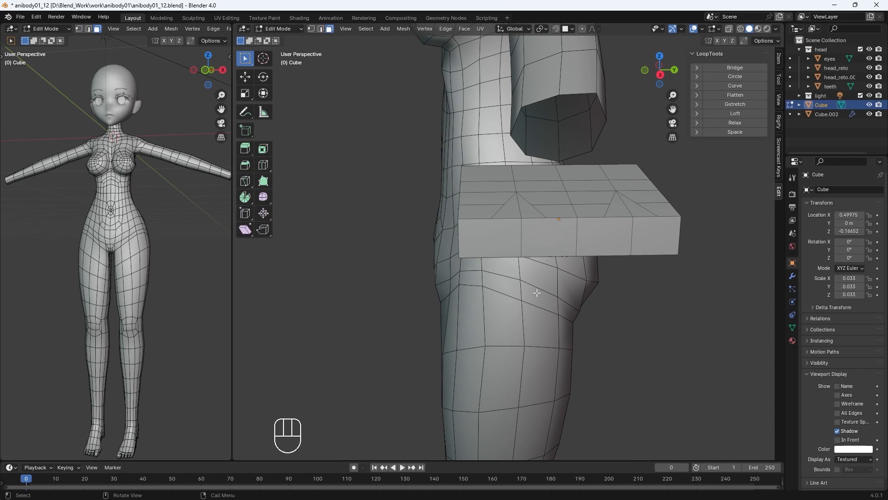
Step: Extrude the corner face on the slab's finger end into a long index finger and scale its tip down
left_click(541, 242, "shift")
left_click(503, 241)
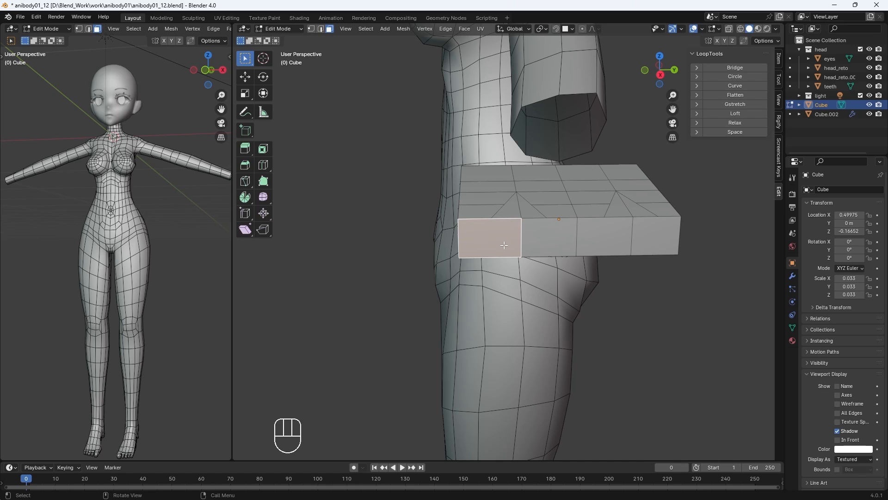
middle_click_drag(504, 245, 503, 355)
scroll(503, 354, "down", 5)
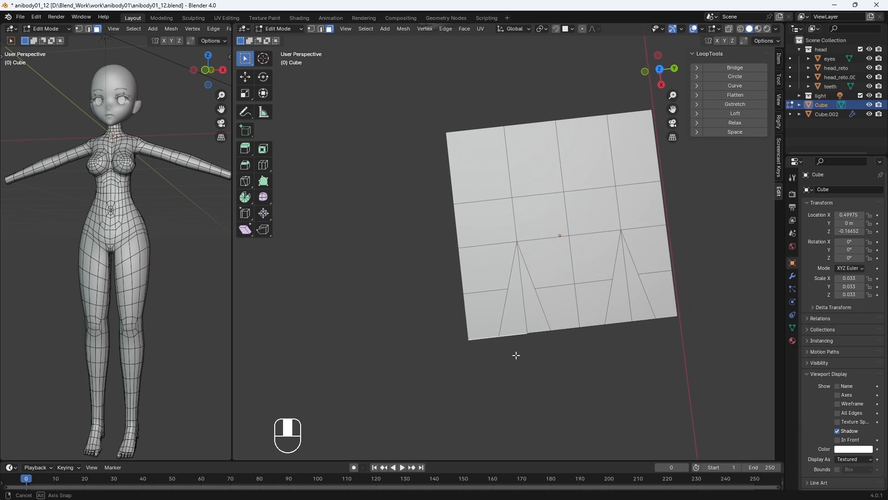
key("e")
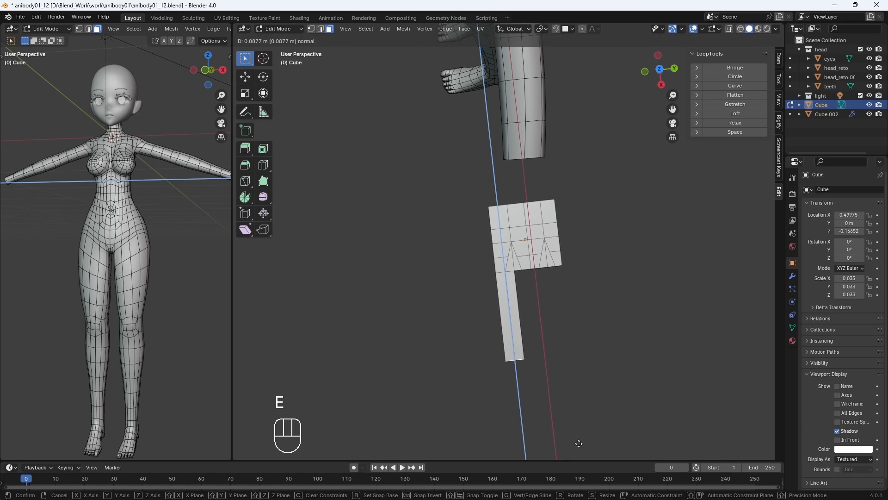
left_click(575, 432)
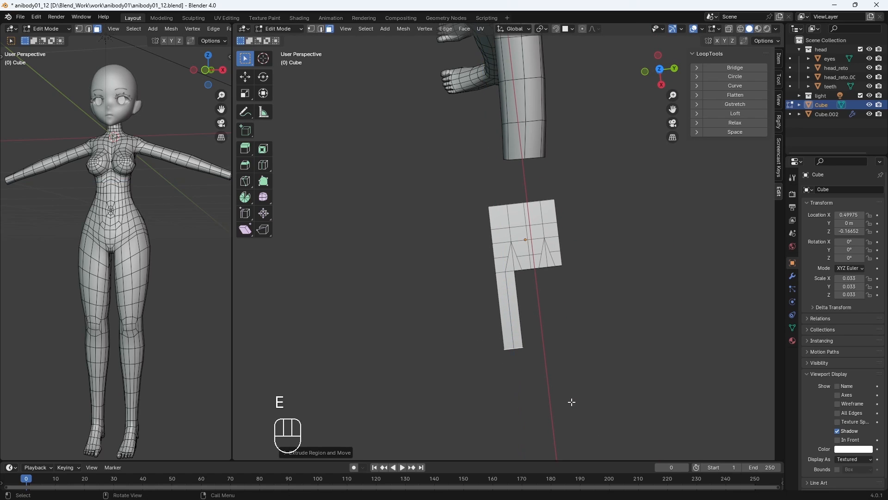
key("s")
left_click(527, 389)
middle_click_drag(527, 388, 615, 246)
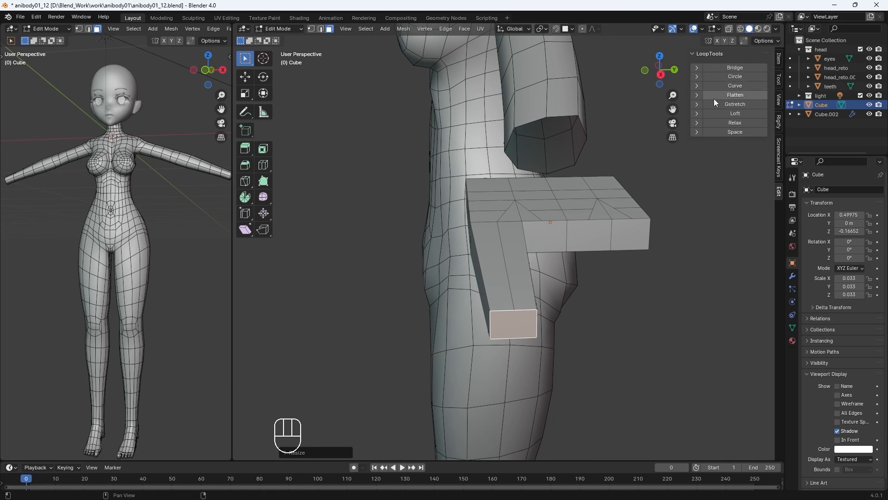
Step: Extrude the side face near the wrist about 0.036 m as a thumb base, then angle it toward the fingers and scale its end down
middle_click_drag(597, 324, 509, 319)
left_click(440, 227)
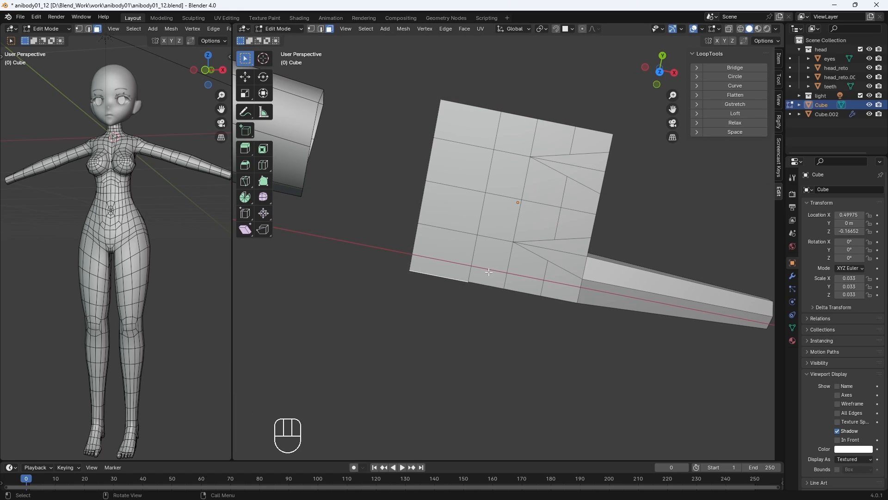
key("e")
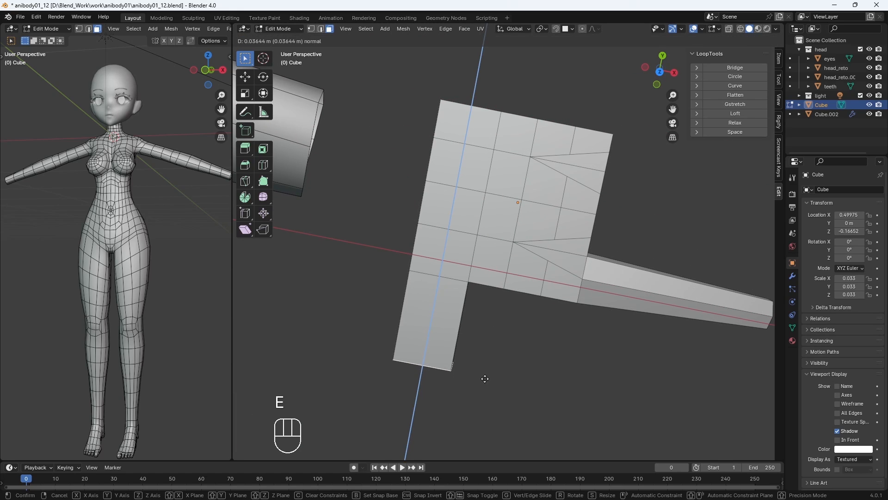
left_click(485, 378)
key("r")
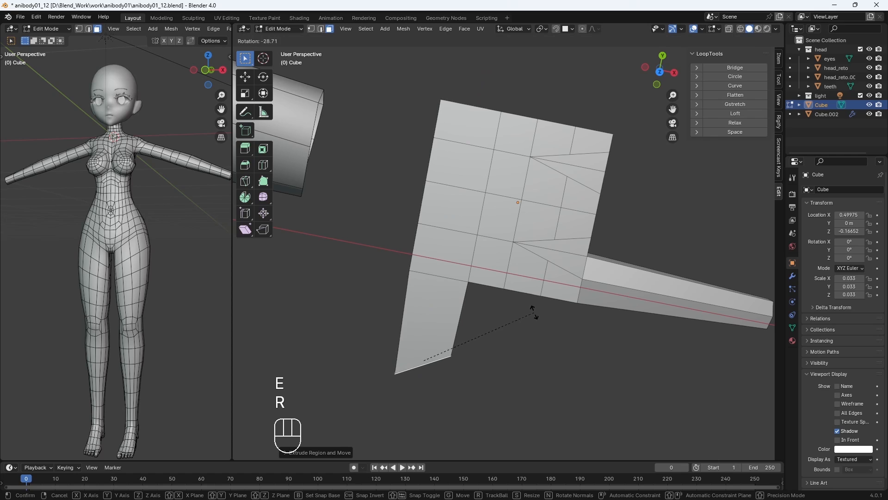
left_click(531, 309)
key("g")
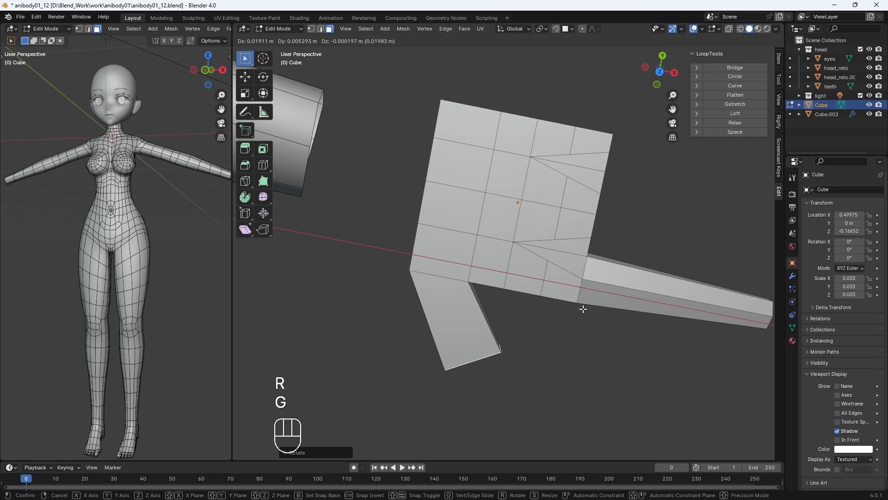
left_click(585, 312)
key("s")
left_click(551, 328)
middle_click_drag(551, 327, 497, 275)
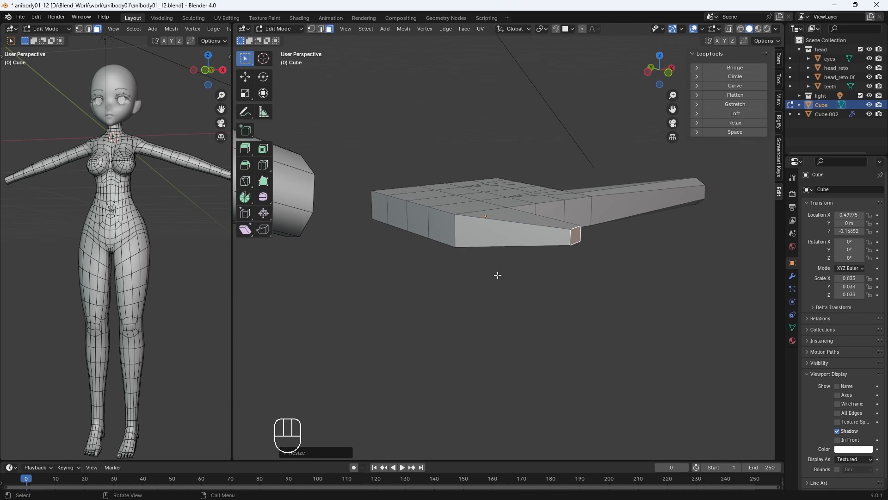
Step: Extrude the thumb's end face about 0.03 m into a second segment, shift it toward the fingers and scale it down
middle_click_drag(562, 281, 558, 341)
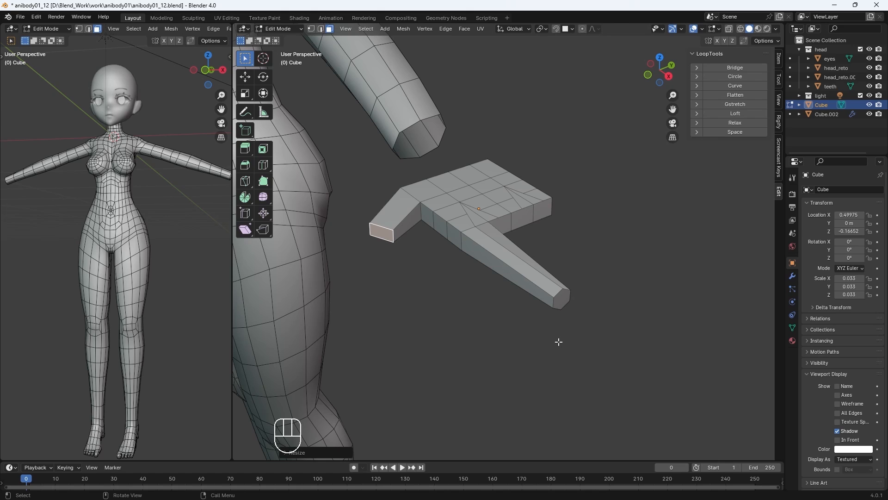
scroll(502, 327, "up", 3)
key("e")
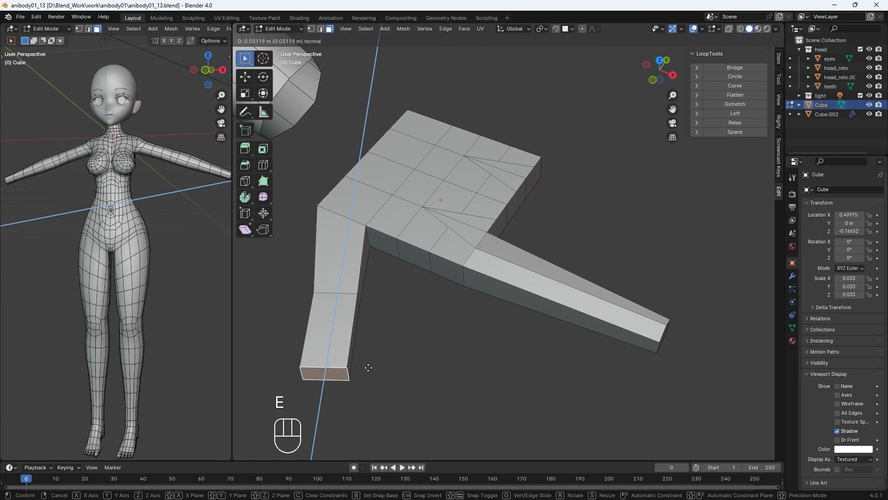
left_click(370, 365)
key("g")
left_click(425, 349)
key("s")
left_click(422, 348)
Step: Turn on X-ray and reposition and rotate the thumb's middle joint loop to smooth the bend
key("alt+z")
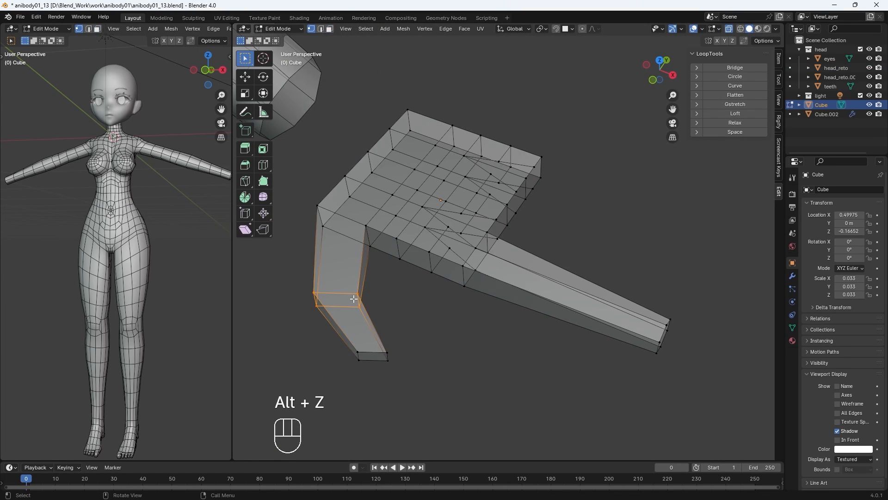
key("g")
key("g")
left_click(476, 309)
key("KP_1")
middle_click_drag(476, 309, 509, 391)
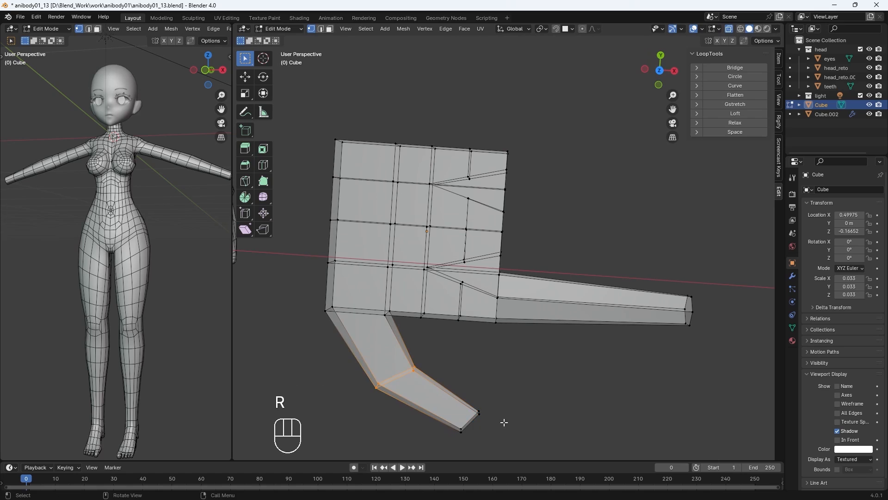
key("g")
left_click(502, 374)
Step: Select the vertices at the thumb's base and shift them to refine where the thumb leaves the palm
key("g")
left_click_drag(356, 337, 423, 381)
key("g")
left_click(425, 379)
key("g")
middle_click_drag(481, 381, 485, 343)
key("KP_1")
middle_click_drag(483, 345, 484, 369)
Step: Select the thumb's joint and tip vertices and move them down below the palm in the front view
left_click_drag(483, 368, 404, 296)
middle_click_drag(481, 337, 485, 384)
left_click_drag(556, 415, 375, 324)
key("KP_3")
middle_click_drag(486, 386, 496, 355)
key("KP_1")
key("g")
left_click(502, 340)
left_click_drag(507, 358, 440, 287)
key("g")
left_click(474, 347)
Step: Rotate the thumb's loops so that its segments slope down and away from the palm
middle_click_drag(474, 347, 464, 330)
key("r")
left_click(462, 320)
left_click_drag(319, 194, 382, 239)
key("r")
left_click(442, 276)
left_click_drag(418, 304, 352, 241)
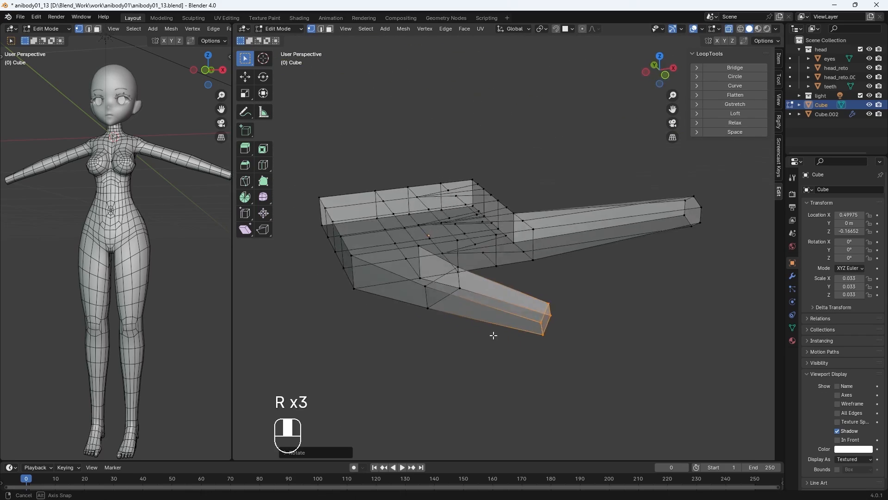
key("KP_1")
middle_click_drag(494, 335, 499, 379)
left_click(515, 411)
middle_click_drag(515, 410, 376, 345)
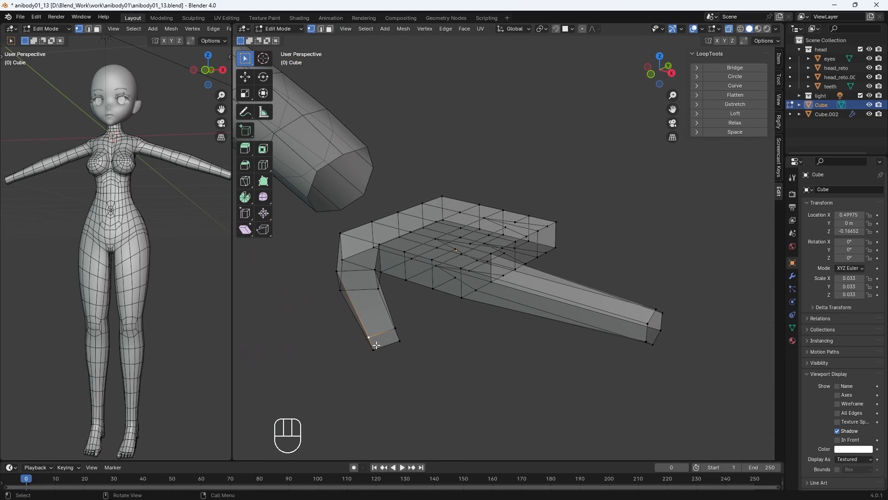
Step: Turn off X-ray, then raise the upper and lower the bottom mid-edge vertices of the three remaining finger faces into hexagonal outlines
key("Tab")
key("alt+z")
key("Tab")
middle_click_drag(444, 373, 610, 242)
key("g")
key("g")
key("g")
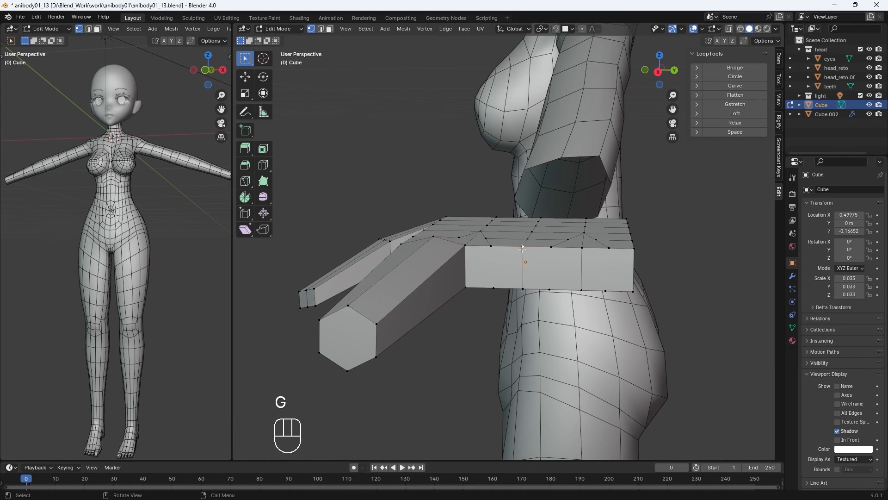
key("g")
left_click(523, 302)
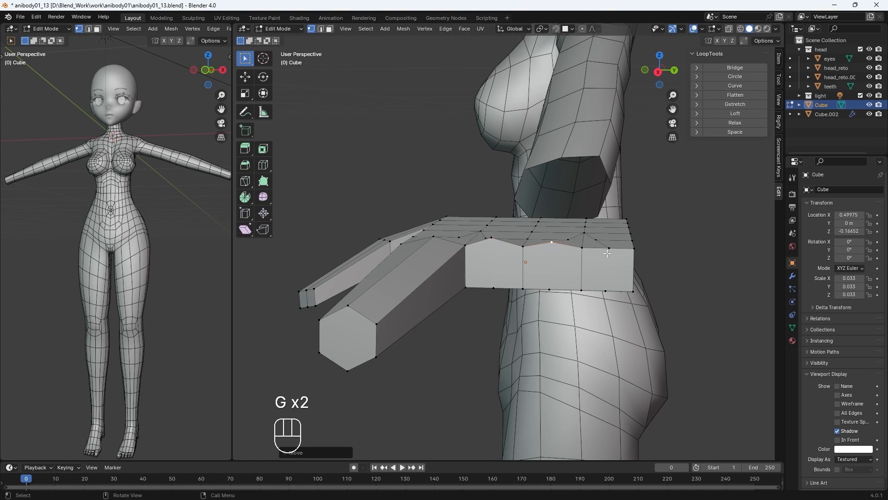
left_click(607, 298)
left_click(549, 291)
key("g")
left_click(551, 301)
key("g")
mouse_move(494, 300)
middle_mouse_down()
mouse_move(450, 371)
mouse_move(490, 311)
middle_mouse_up()
key("Tab")
key("Tab")
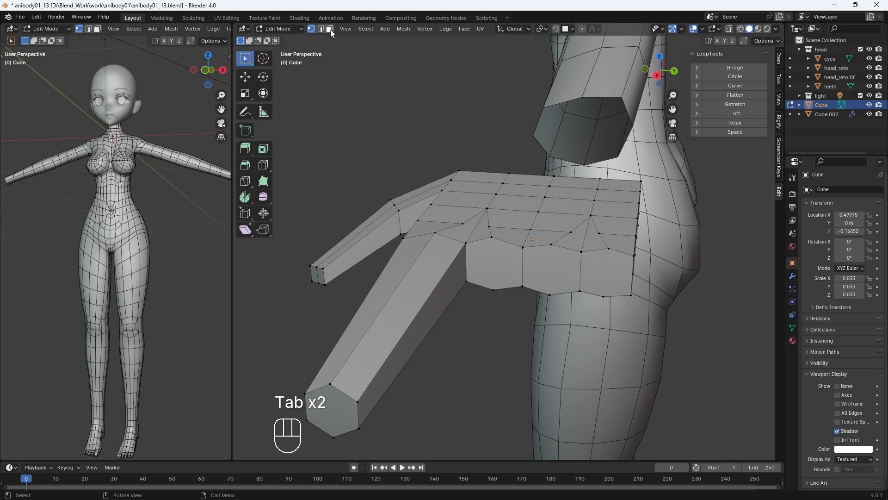
Step: Delete the three hexagonal faces at the bases of the remaining fingers
left_click(550, 268, "shift")
left_click(620, 277, "shift")
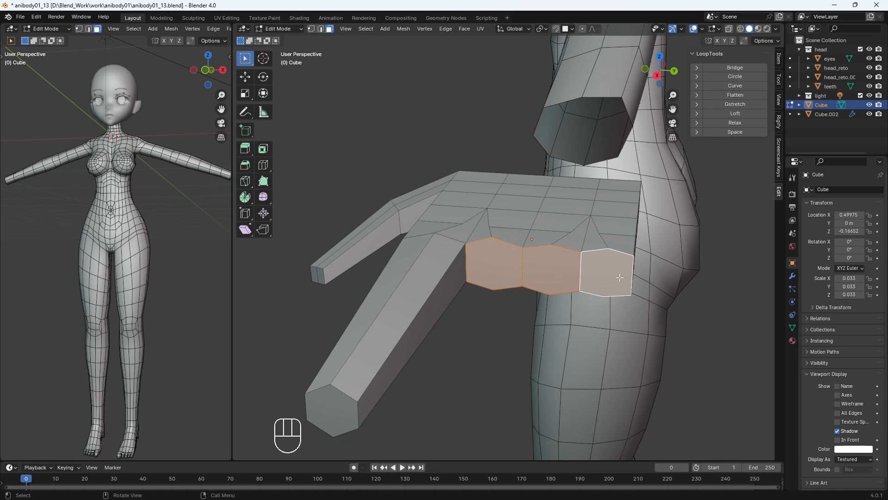
key("Delete")
left_click(619, 274)
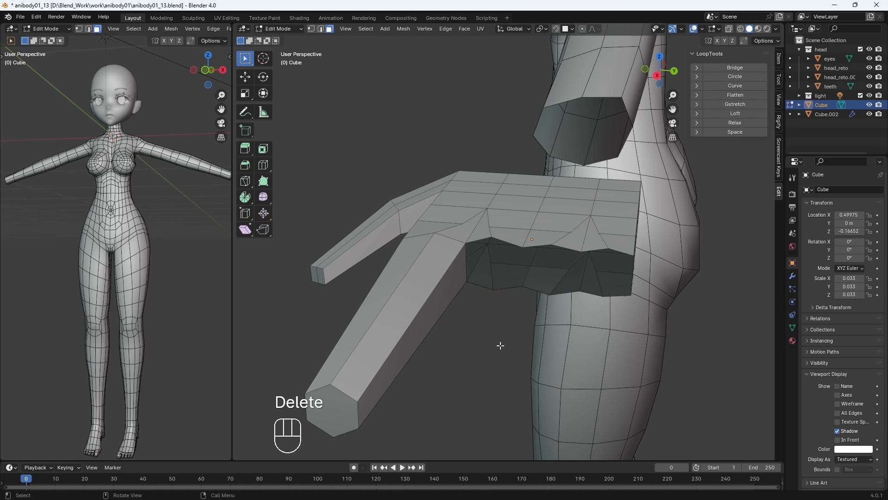
middle_click_drag(499, 347, 564, 352)
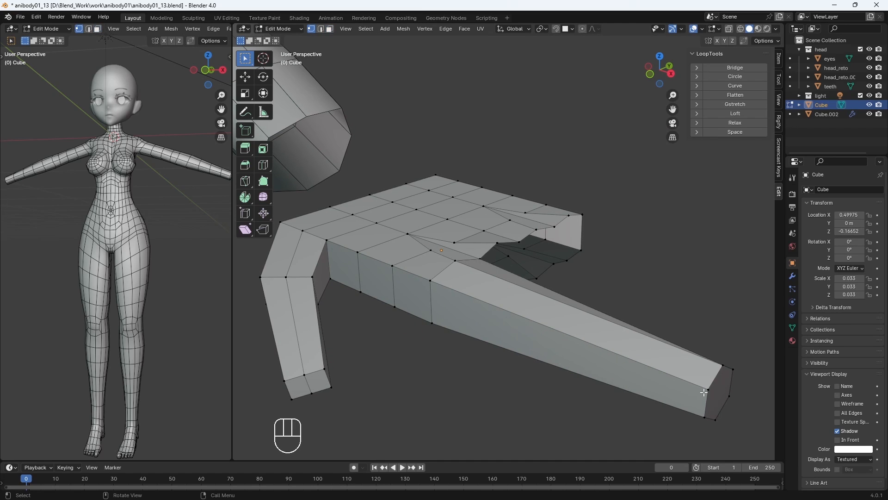
Step: Add two evenly spaced loop cuts across the index finger
middle_click_drag(698, 425, 688, 436)
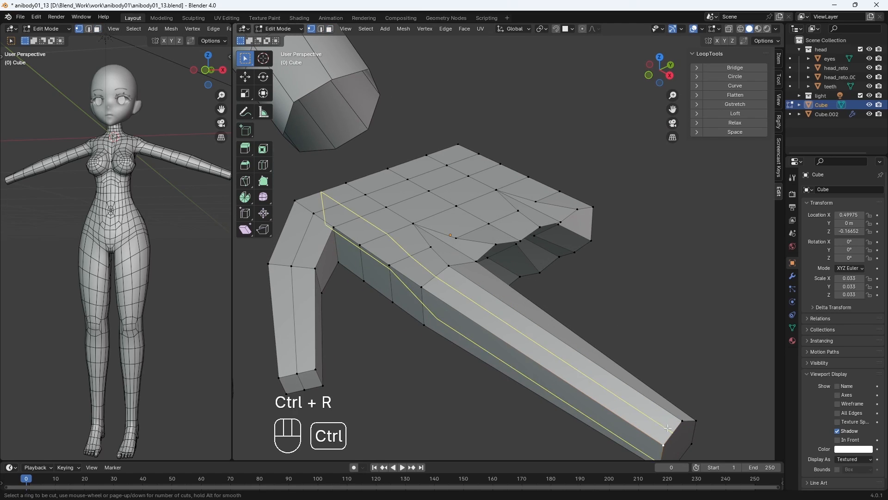
left_click(630, 407)
right_click(631, 406)
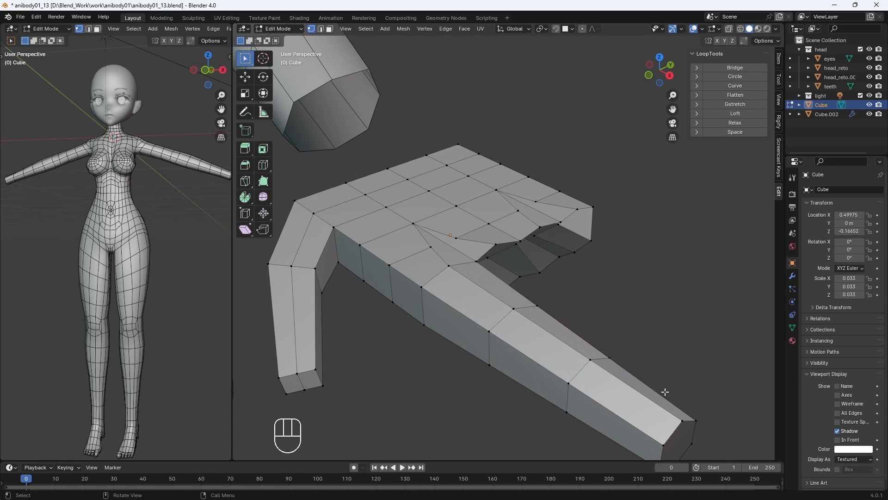
Step: Add a loop cut at the index finger's base, slide it toward the palm and scale it
middle_click_drag(665, 392, 555, 388, "shift")
key("ctrl+r")
left_click(434, 229)
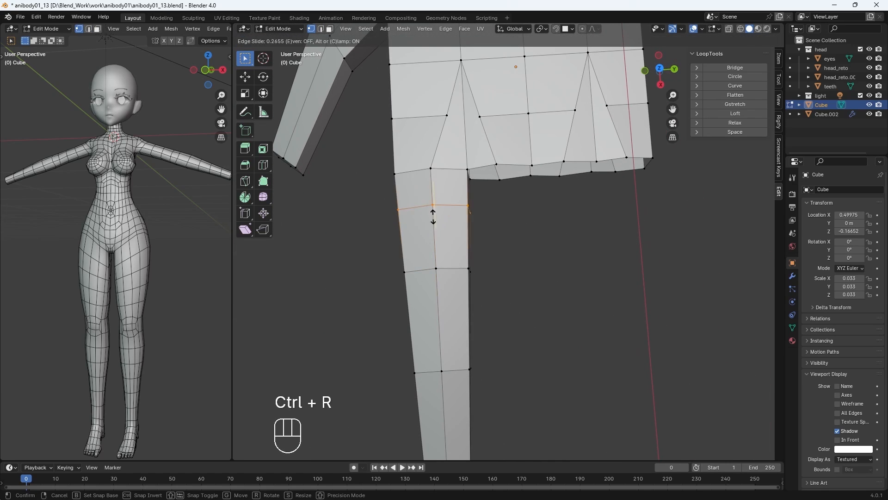
left_click(432, 196)
key("s")
left_click(433, 199)
middle_click_drag(361, 356, 370, 296)
Step: Delete the end face of the index finger to leave its tip open
key("Tab")
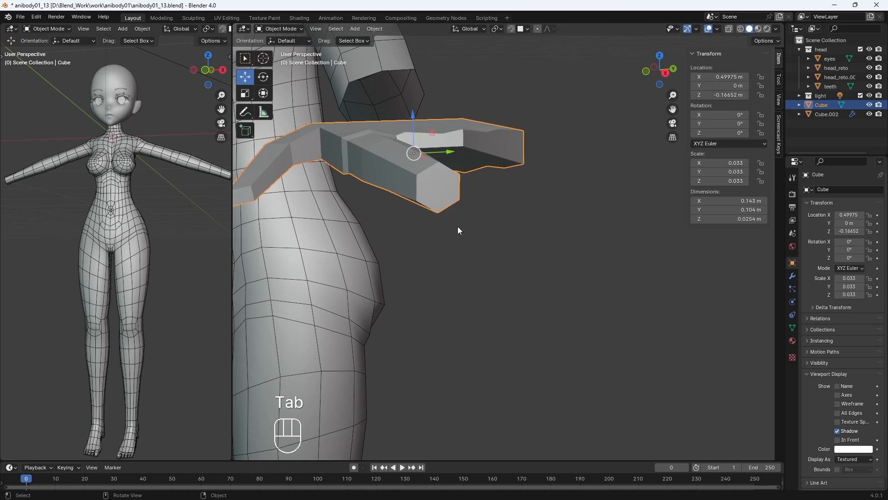
left_click(329, 29)
left_click(444, 189)
key("Delete")
left_click(446, 191)
middle_click_drag(447, 197, 500, 271)
Step: Add a loop cut near the index finger's open tip and slide it into place
left_click(312, 28)
left_click(393, 214, "alt")
key("ctrl+r")
left_click(410, 300)
left_click(411, 309)
left_click(409, 319)
key("g")
key("g")
left_click(411, 313)
Step: In the front view with X-ray on, rotate the index finger's outer segments downward at the joints to bend it
key("KP_1")
key("alt+z")
left_click_drag(428, 155, 684, 297)
key("r")
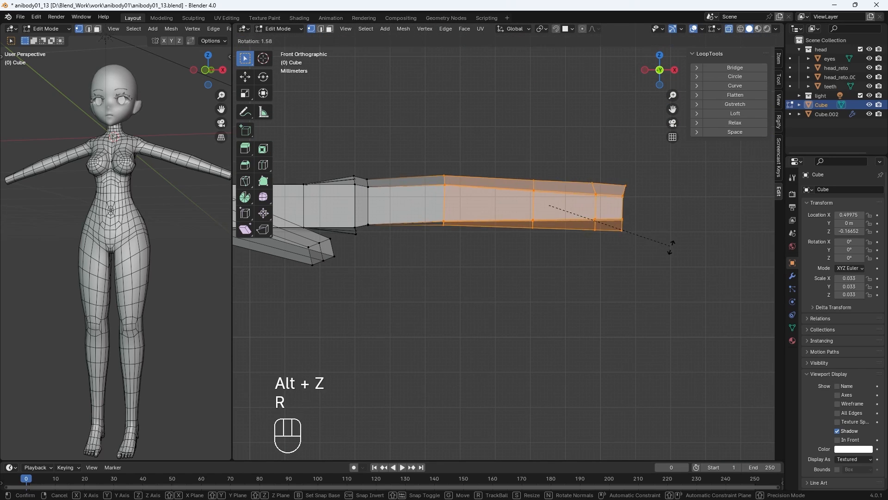
left_click(670, 269)
key("g")
key("r")
left_click(643, 268)
Step: Scale down the index finger's tip section and move the outer joint loop back toward the palm
key("g")
key("s")
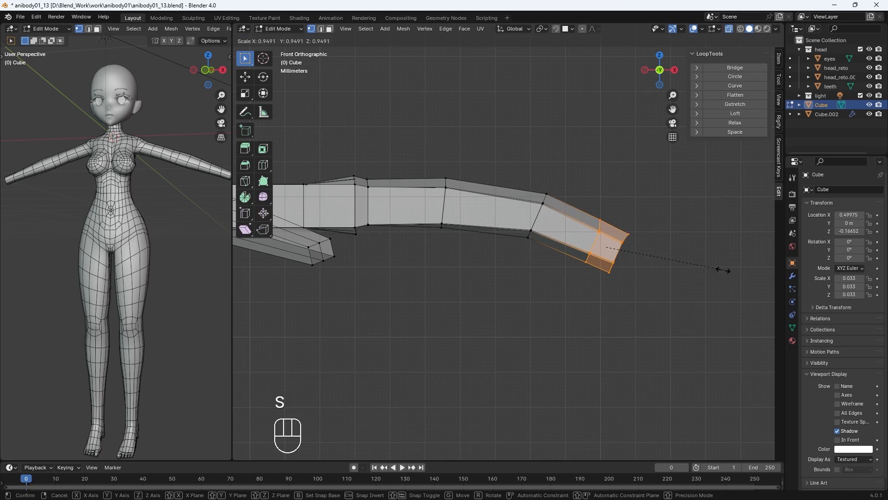
key("s")
left_click(688, 253)
left_click_drag(568, 271, 507, 161)
key("g")
left_click(487, 159)
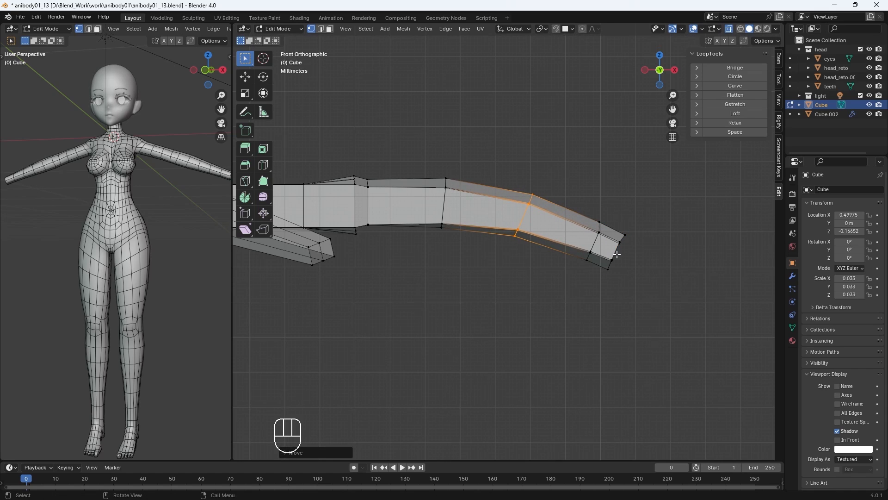
Step: Turn off X-ray, select the two upper faces at the index fingertip and inset them for a nail
left_click(615, 253, "alt")
middle_click_drag(660, 303, 554, 367)
key("alt+z")
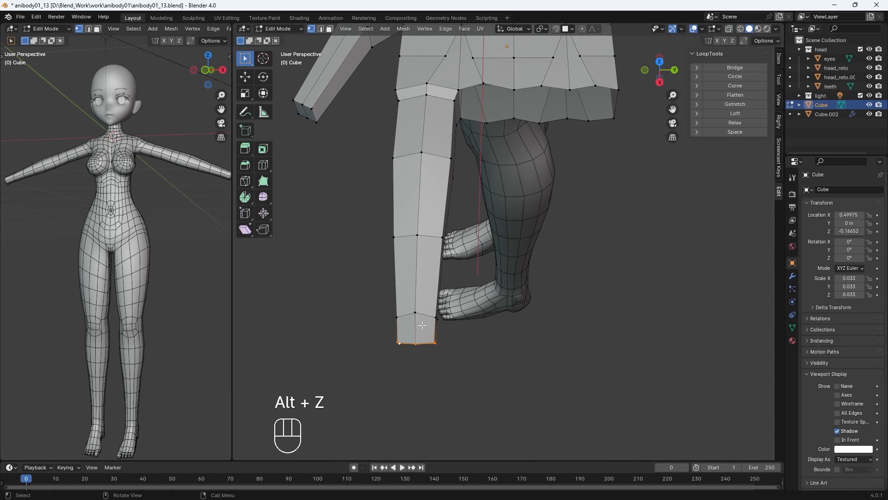
left_click(415, 312)
left_click(397, 317, "shift")
left_click(398, 343, "shift")
middle_click_drag(446, 329, 428, 319)
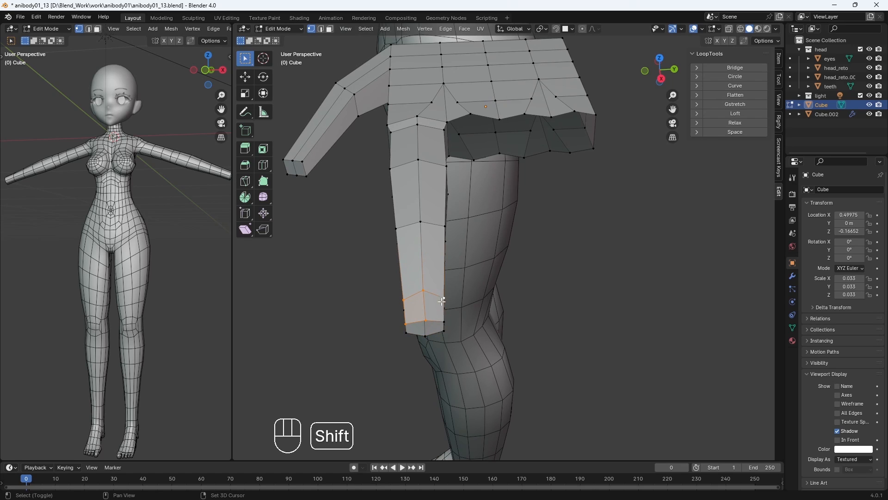
mouse_move(444, 320)
middle_mouse_down()
mouse_move(448, 306)
mouse_move(459, 320)
middle_mouse_up()
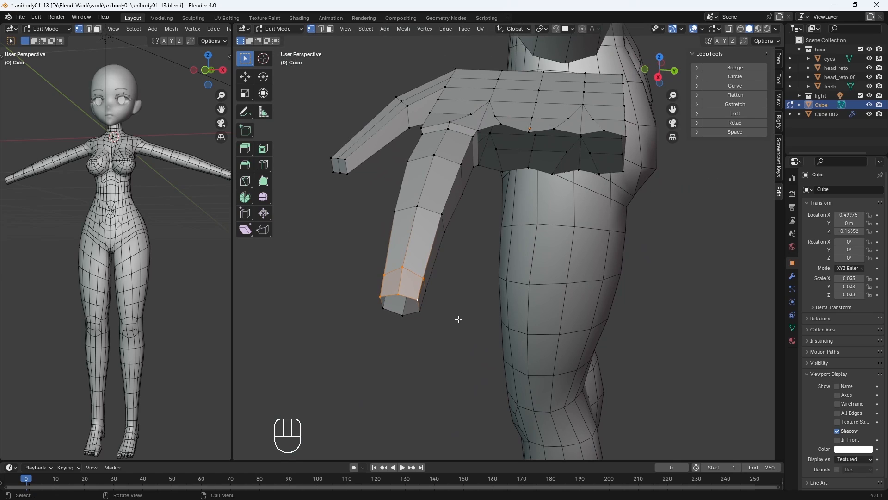
key("i")
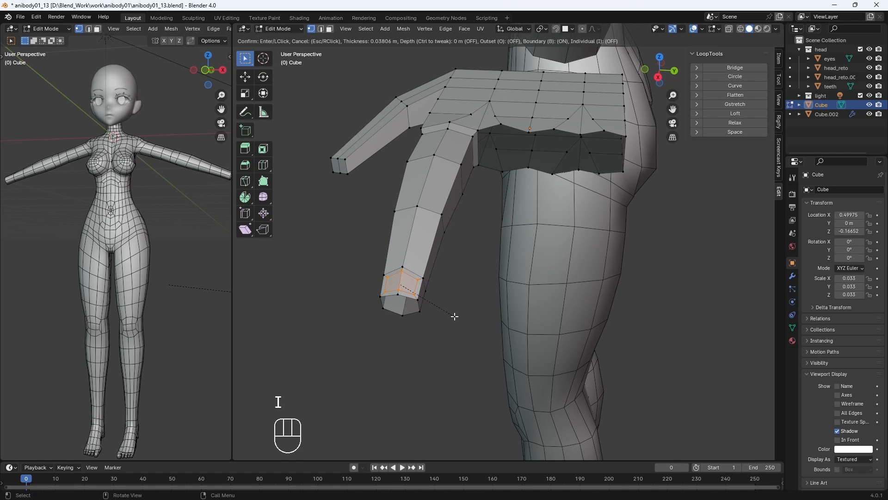
Step: Inset the nail faces on top of the index fingertip and reposition the inset's front edge
left_click(412, 311)
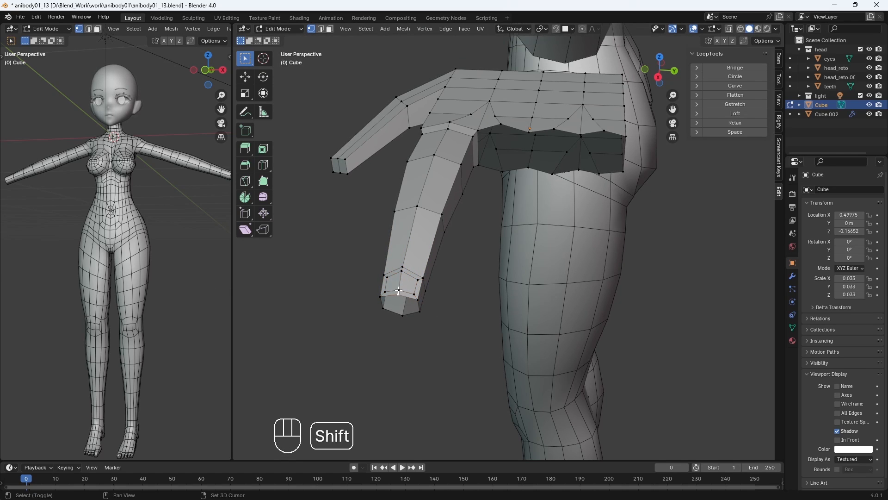
middle_click_drag(398, 291, 472, 383)
key("g")
left_click(440, 323)
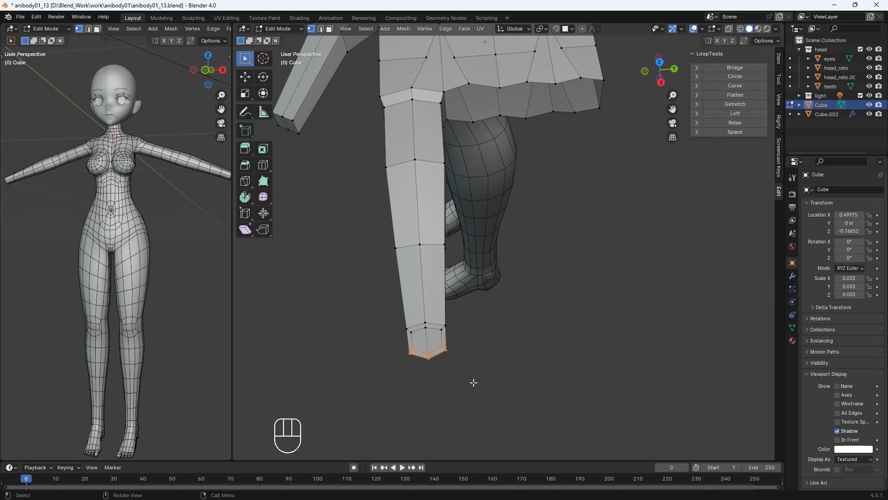
Step: Scale the index finger's open end and the edge loop behind the nail to taper the fingertip
key("s")
left_click(484, 349)
left_click_drag(472, 341, 378, 309)
key("s")
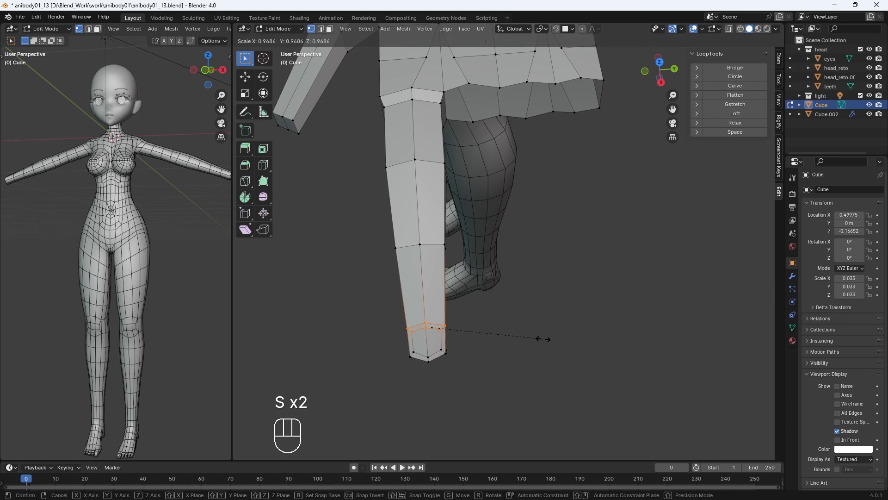
left_click(507, 344)
Step: Select the fingertip's entire end loop in see-through display, then rotate and move it to follow the finger's bend
middle_click_drag(489, 365, 556, 323)
left_click_drag(654, 355, 588, 267)
key("alt+z")
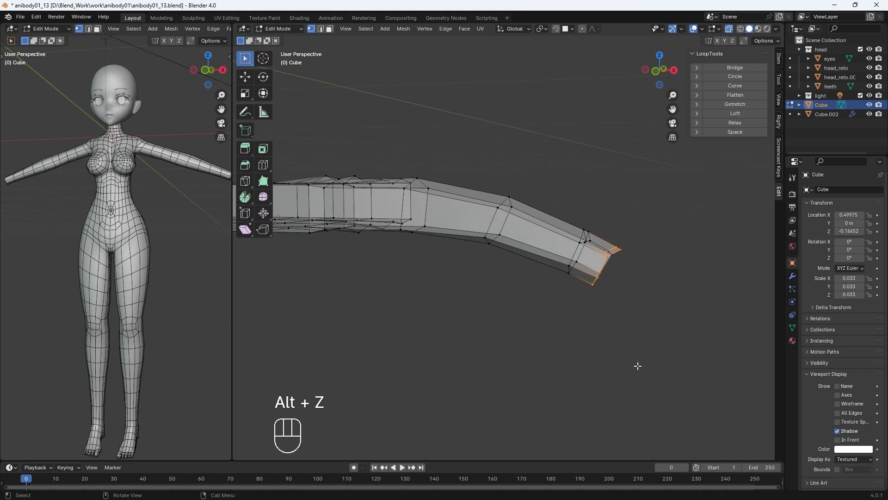
left_click_drag(639, 348, 590, 268, "shift")
key("r")
left_click(658, 324)
key("g")
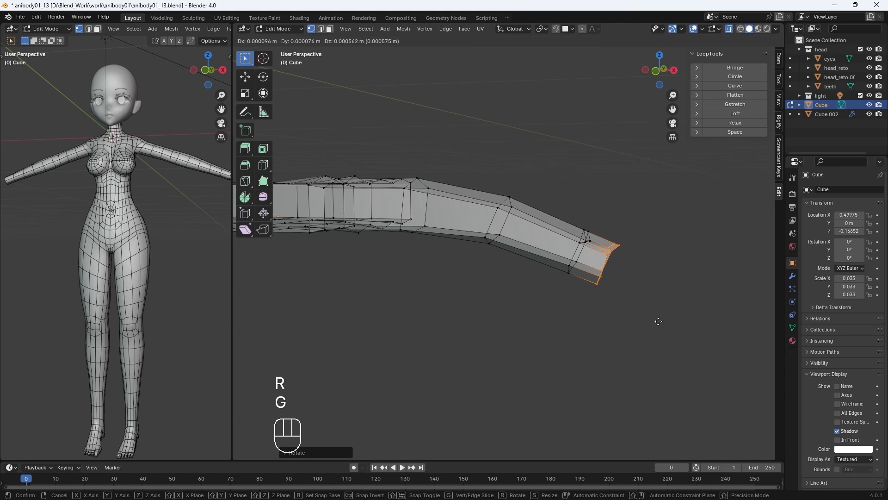
left_click(657, 319)
Step: Extrude the fingertip's open end loop outward and merge it into a single point to close the tip
middle_click_drag(655, 320, 550, 383)
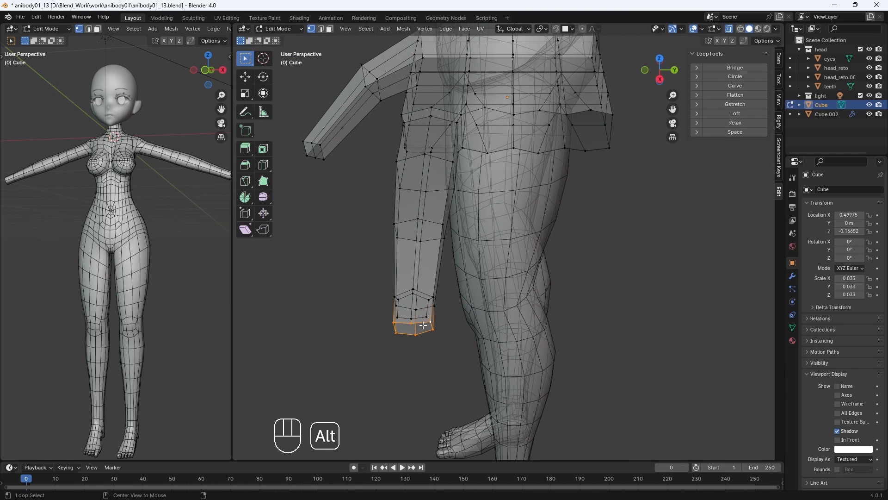
middle_click_drag(441, 352, 462, 380)
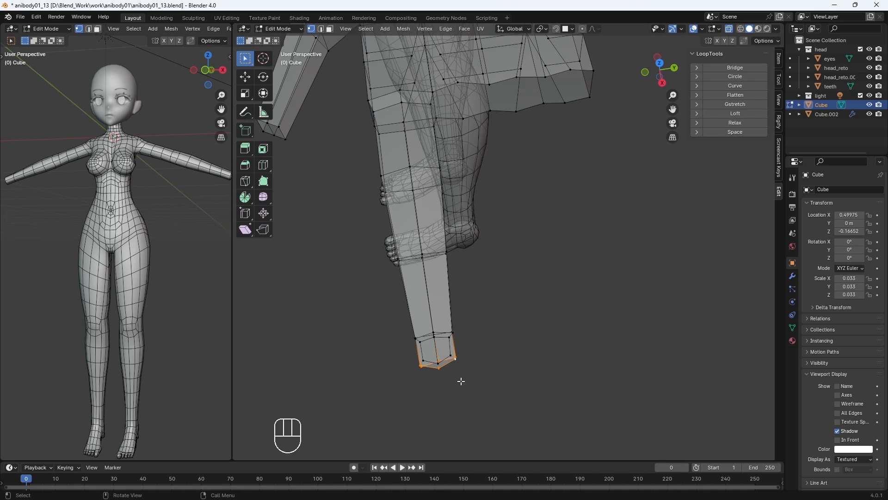
key("e")
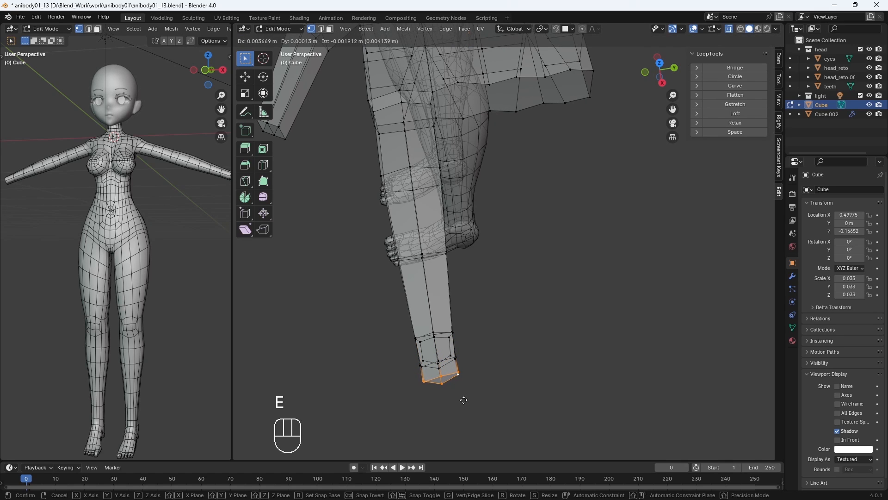
left_click(463, 400)
key("m")
left_click(467, 402)
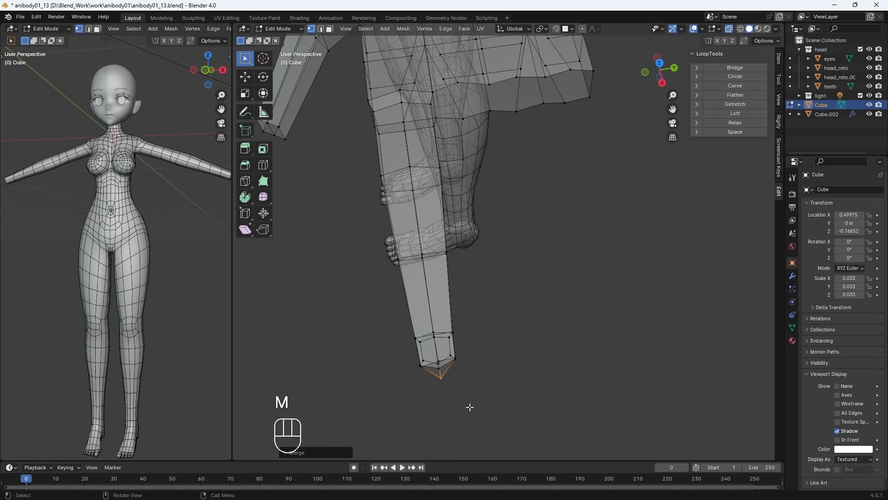
middle_click_drag(470, 406, 533, 342)
key("alt+z")
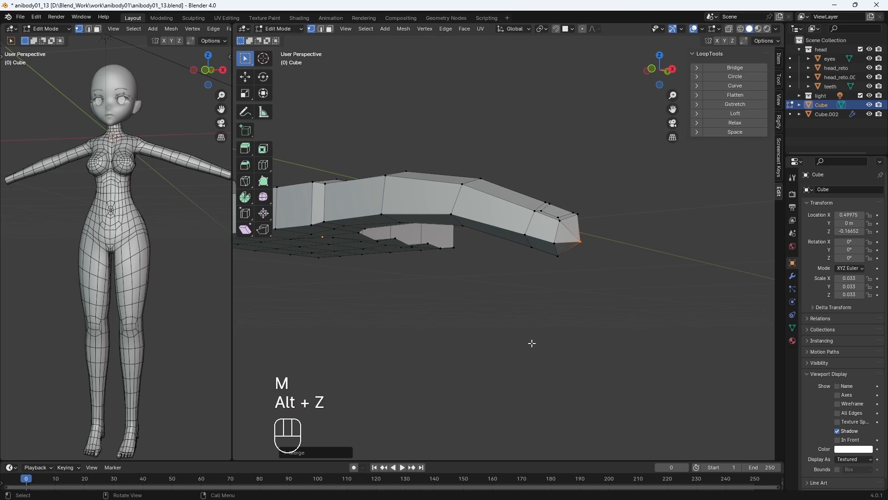
Step: Move the closed tip point and its neighbouring vertices to round off the fingertip
middle_click_drag(589, 327, 491, 357)
key("g")
left_click(607, 338)
key("g")
left_click(530, 388)
left_click(414, 302)
key("g")
key("g")
left_click(424, 307)
Step: Adjust the vertices around the inset nail and the edge loop behind it to refine the nail outline
middle_click_drag(425, 307, 372, 271)
left_click(342, 232)
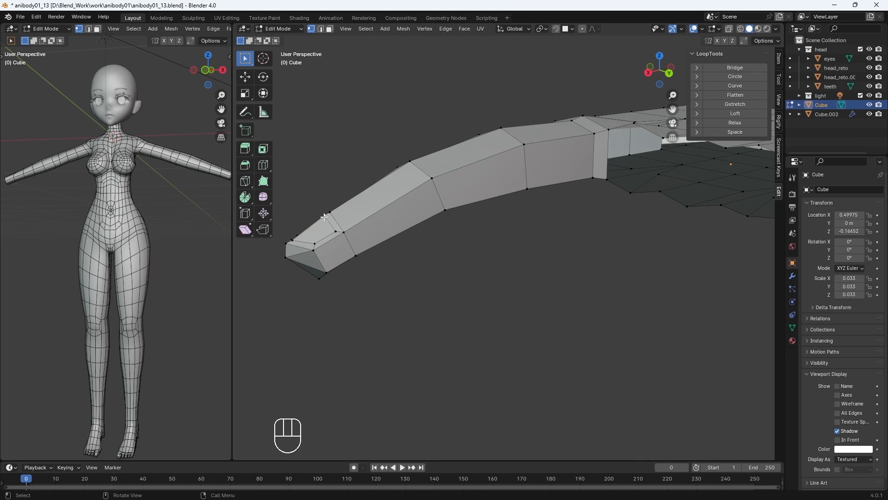
key("g")
middle_click_drag(343, 233, 391, 292)
key("g")
left_click(388, 296)
key("g")
key("g")
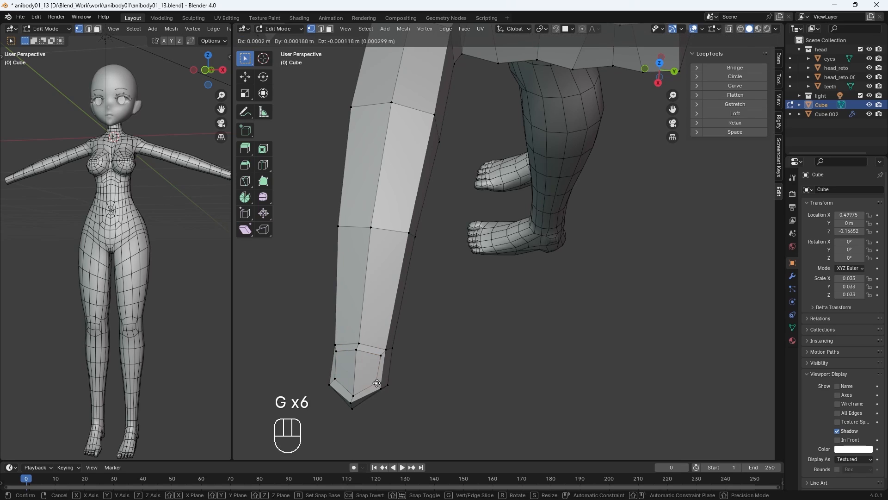
left_click(373, 384)
key("g")
key("g")
key("g")
Step: Reposition the vertices along the sides of the index fingertip to even out its contour
middle_click_drag(356, 391, 458, 184)
key("g")
left_click(332, 277)
key("g")
left_click(334, 277)
key("g")
left_click(529, 255)
key("g")
key("g")
left_click(424, 387)
key("g")
key("g")
left_click(486, 353)
Step: Move the side vertices of the index finger's joint loops to smooth the finger's width
left_click(531, 374)
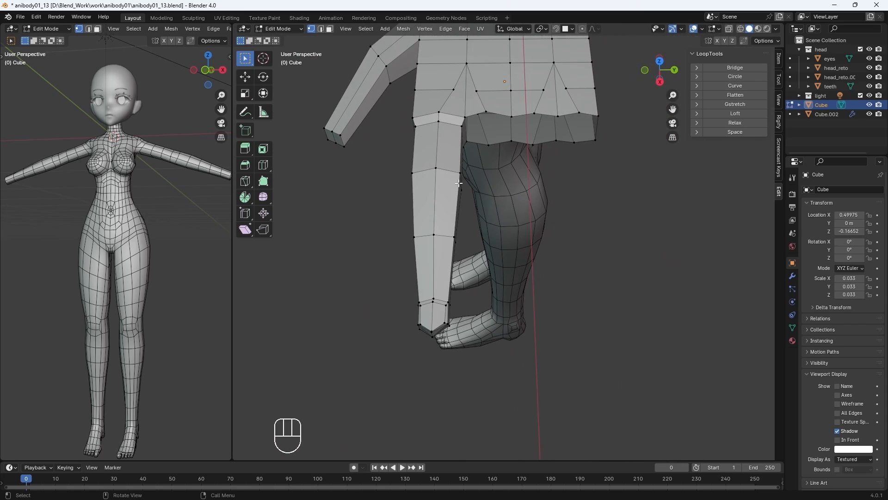
key("g")
left_click(417, 177)
left_click(455, 238)
key("g")
left_click(448, 237)
middle_click_drag(448, 237, 337, 233)
key("g")
left_click(384, 235)
middle_click_drag(362, 276, 335, 223)
left_click(312, 235)
key("g")
key("g")
key("g")
left_click(315, 236)
Step: Slide the vertex on the palm's underside near the base of the index finger
left_click(389, 350)
key("g")
key("g")
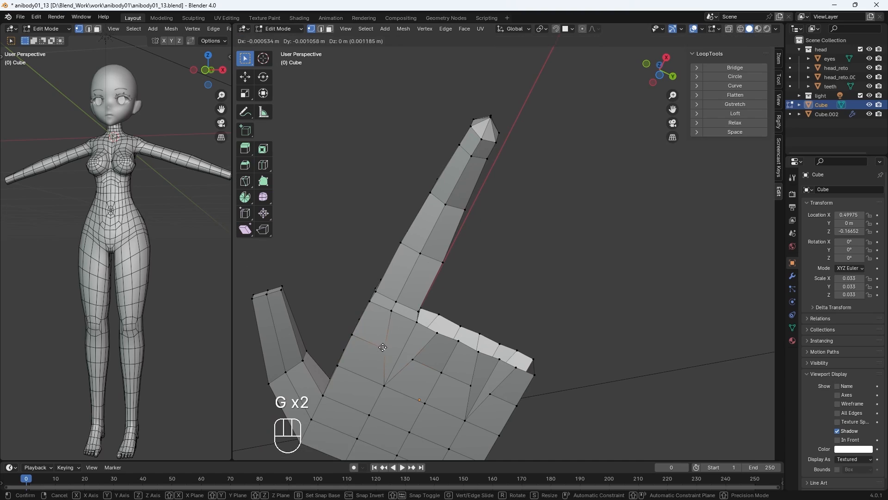
left_click(415, 357)
Step: Move the underside vertices at the index finger's joints and fingertip to shape the finger pad
middle_click_drag(532, 305, 535, 274)
left_click(544, 256)
key("g")
left_click(541, 257)
left_click(437, 268)
key("g")
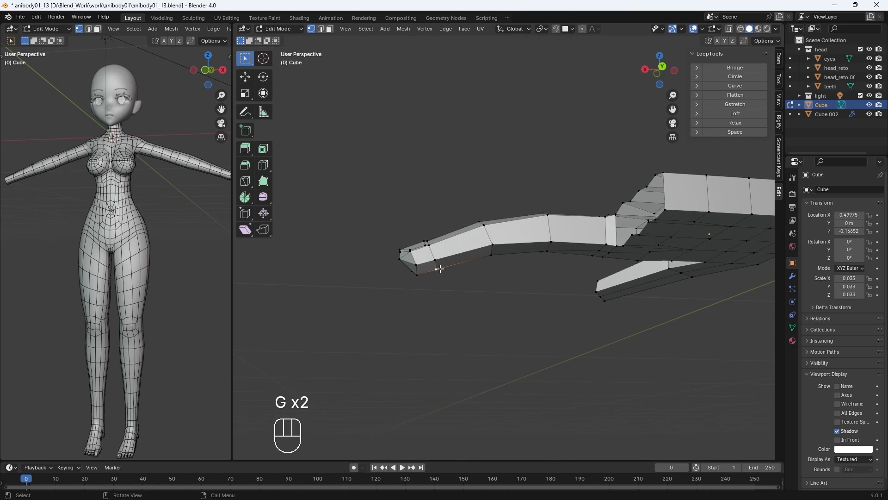
left_click(418, 273)
key("g")
left_click(417, 273)
middle_click_drag(419, 275, 575, 320)
key("g")
left_click(641, 279)
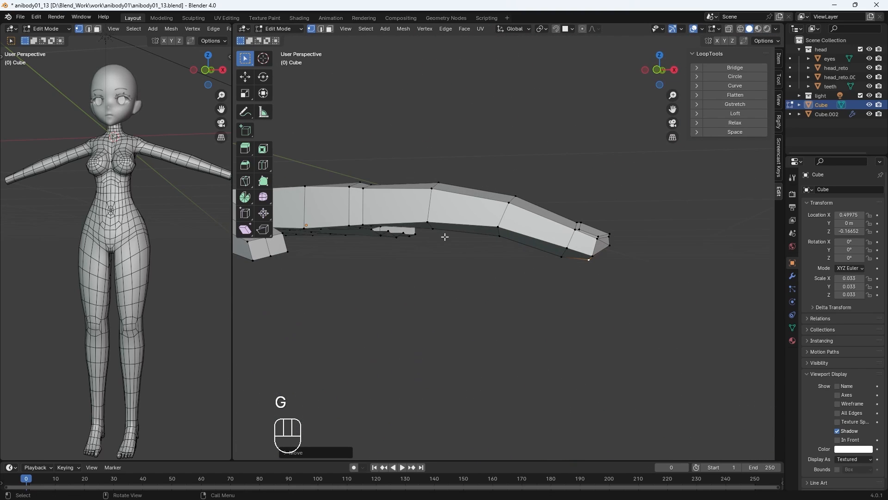
Step: Adjust the lower vertices at the index finger's base and first joint in side view
left_click(440, 267)
middle_click_drag(440, 267, 399, 277)
key("g")
left_click(398, 258)
key("g")
middle_click_drag(383, 237, 376, 273)
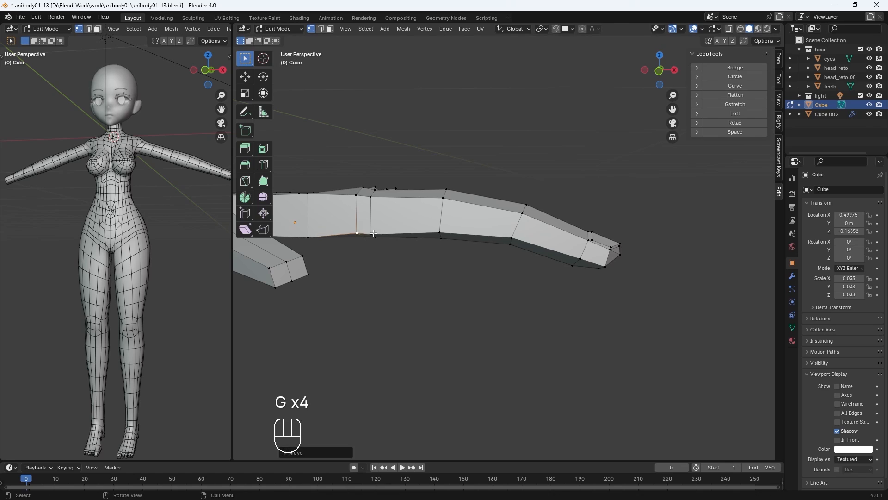
left_click(439, 233)
key("g")
left_click(439, 228)
Step: Raise the lower side vertices at the index finger's outer joints to slim its profile
left_click(511, 238)
key("g")
left_click(510, 232)
left_click(580, 259)
key("g")
left_click(580, 257)
middle_click_drag(575, 317, 381, 311)
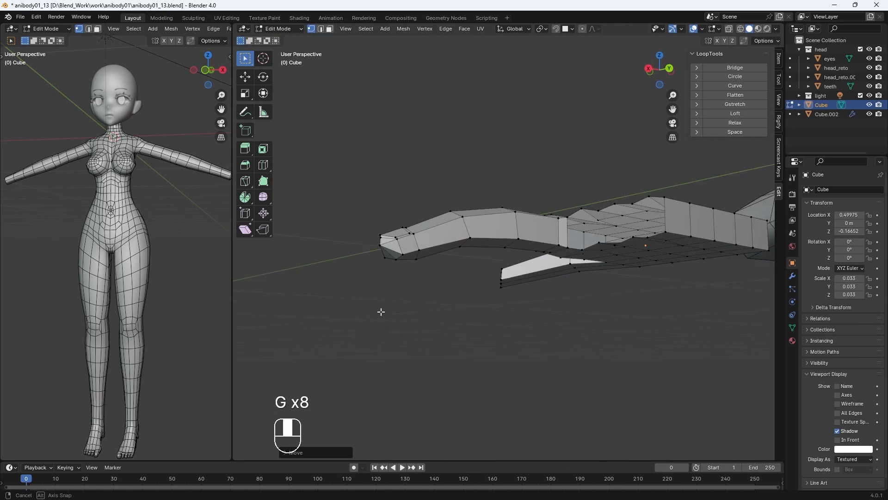
left_click(529, 234)
key("g")
left_click(529, 233)
Step: Refine the vertex positions around the index finger's base and the adjoining edge of the hand
middle_click_drag(600, 273, 671, 360)
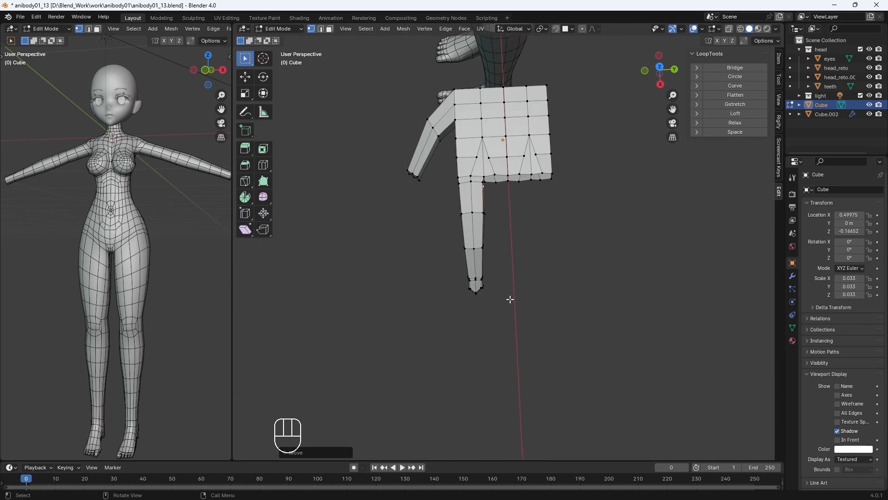
middle_click_drag(510, 299, 586, 254)
key("g")
middle_click_drag(449, 299, 398, 234)
left_click(422, 263)
key("g")
left_click(414, 264)
key("g")
left_click(413, 262)
key("g")
key("g")
key("g")
key("g")
Step: Reposition the vertices at the thumb's base and joint
left_click(345, 174)
left_click(337, 186)
middle_click_drag(345, 173, 380, 303)
key("g")
left_click(336, 183)
left_click(341, 319)
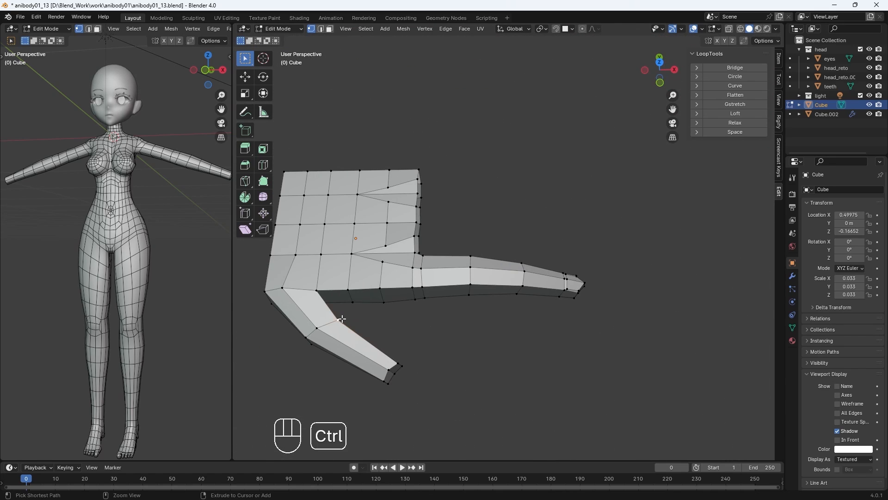
Step: Reshape the web between the thumb and the palm by moving its vertices
middle_click_drag(313, 299, 359, 300)
middle_click_drag(359, 299, 444, 347, "shift")
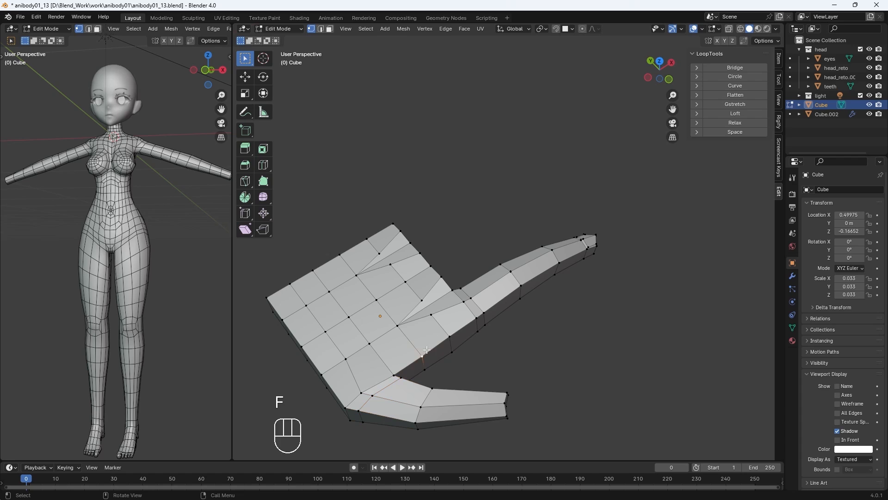
left_click(388, 385, "alt")
key("g")
left_click(389, 387)
key("g")
middle_click_drag(388, 371, 407, 232)
Step: Adjust the remaining vertices around the thumb base and the side of the hand to smooth the transition
left_click(328, 245)
key("g")
left_click(332, 246)
key("g")
key("g")
middle_click_drag(416, 194, 445, 328)
key("g")
left_click(446, 331)
left_click(395, 150)
key("g")
left_click(396, 152)
middle_click_drag(399, 194, 445, 261)
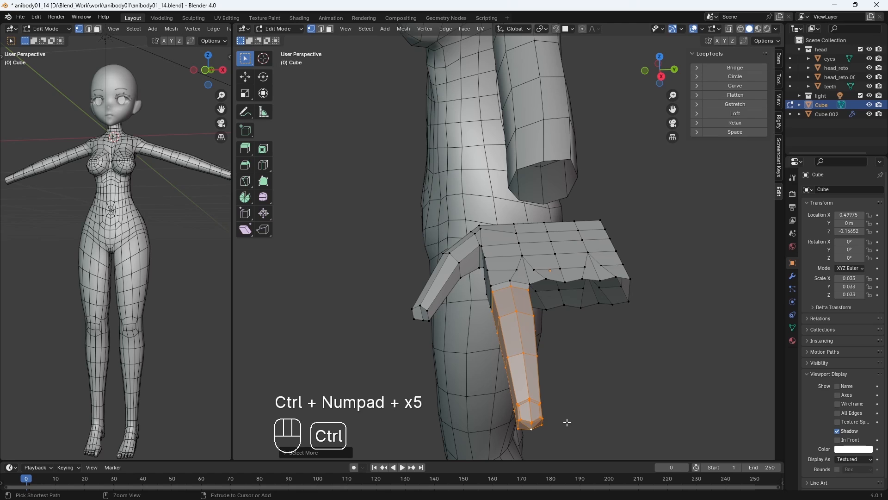
Step: Duplicate the whole index finger and place the copy beside it at the palm's front edge as the middle finger
middle_click_drag(484, 341, 454, 349)
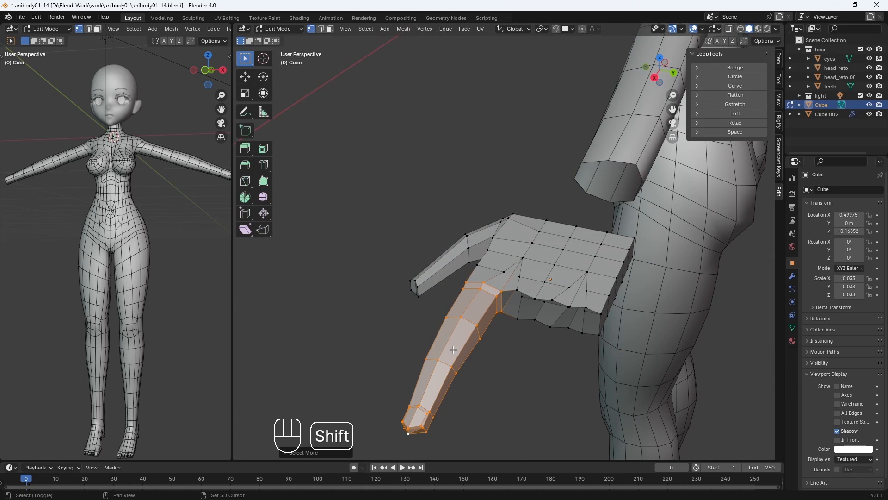
key("shift+d")
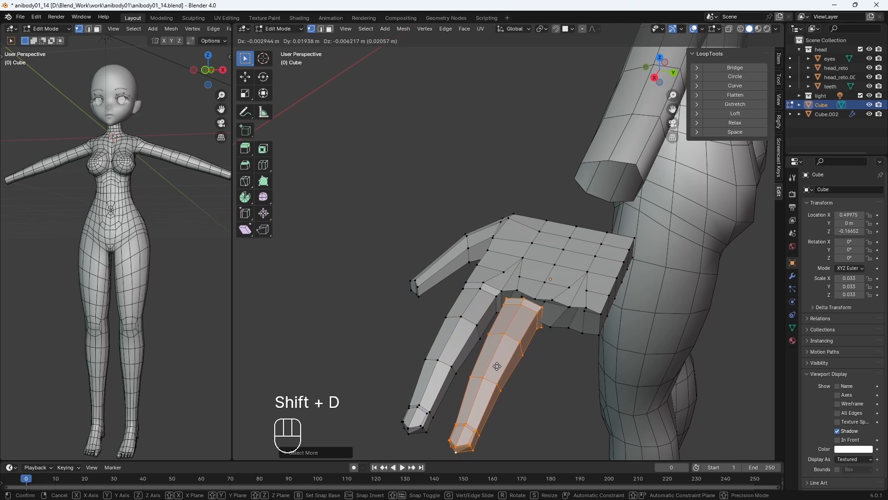
left_click(492, 362)
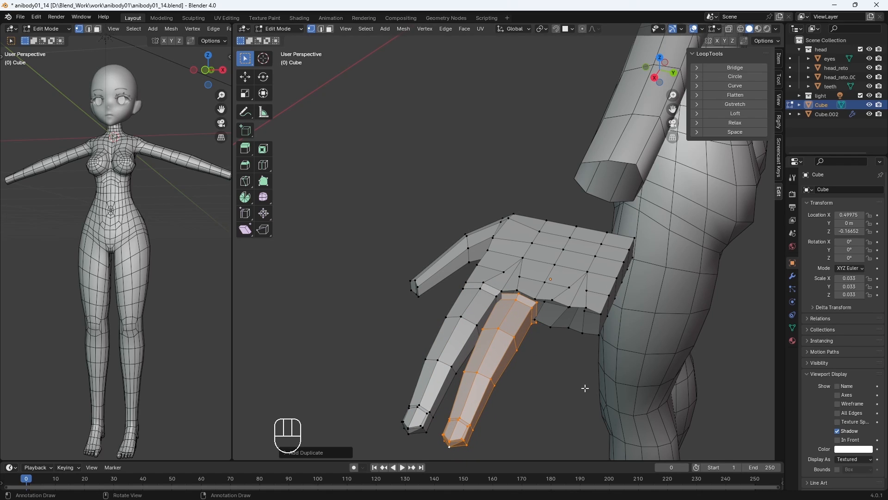
Step: Resize the copied middle finger and move it into line with its base on the palm
key("s")
left_click(511, 371)
middle_click_drag(511, 371, 533, 427)
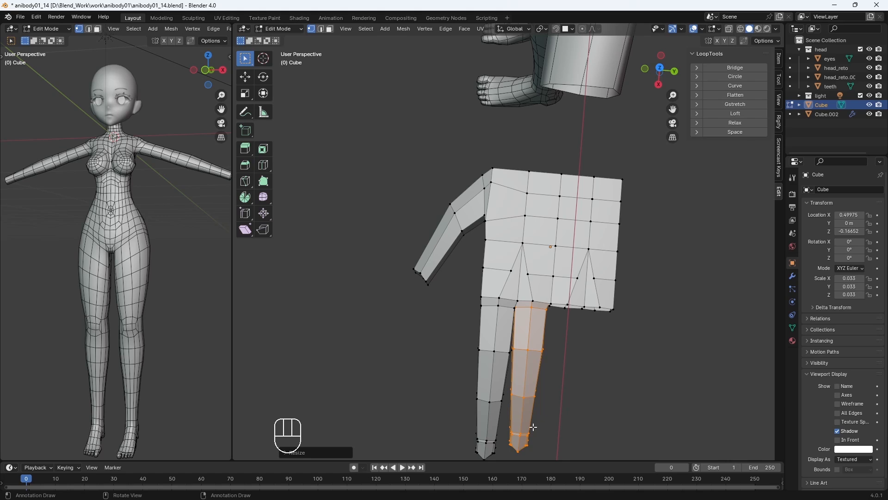
key("s")
left_click(540, 428)
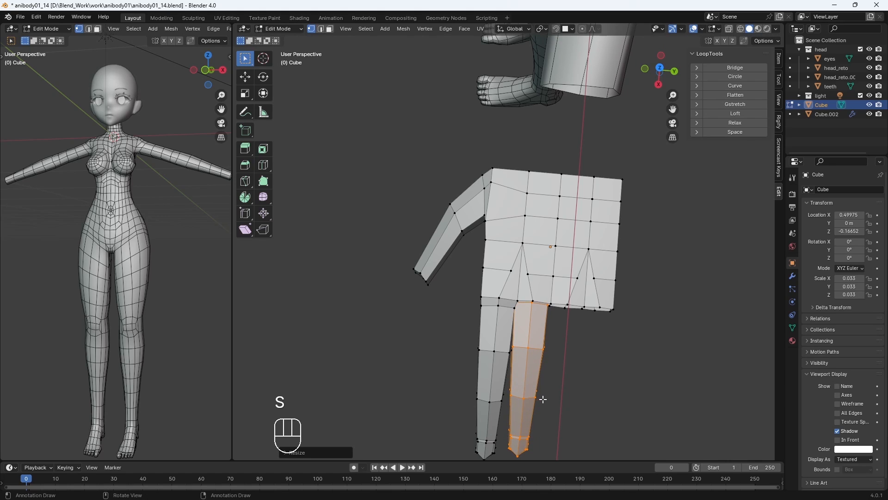
key("g")
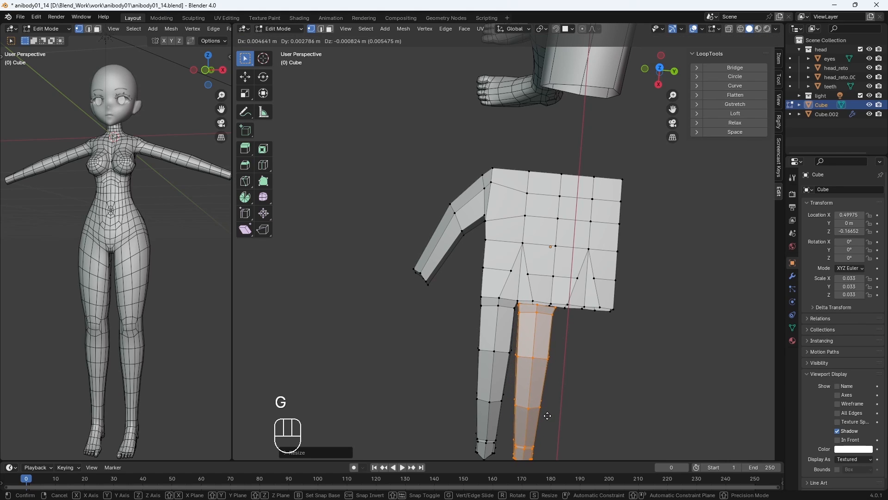
left_click(546, 416)
Step: Duplicate the middle finger and place the copy beside it at the palm's front edge as the ring finger
middle_click_drag(547, 416, 514, 329, "shift")
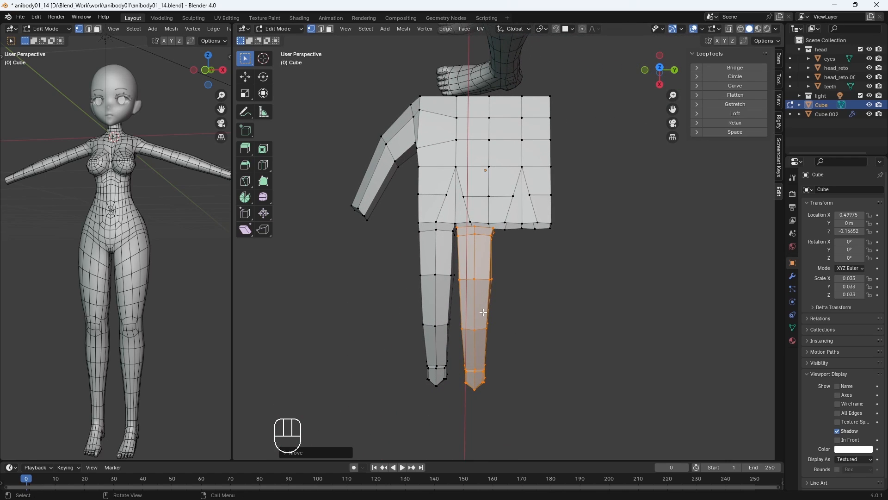
key("shift+d")
left_click(521, 306)
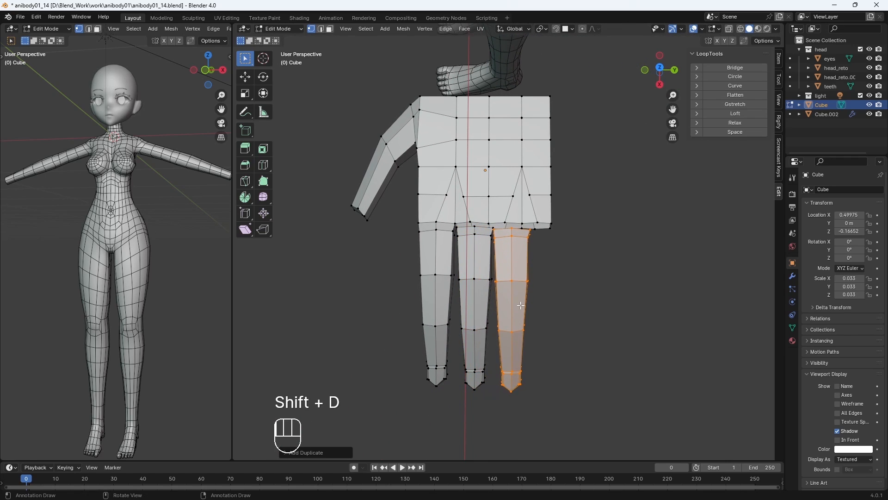
Step: Scale the copied ring finger down slightly and move it up so its base meets the palm's front edge
key("s")
left_click(517, 304)
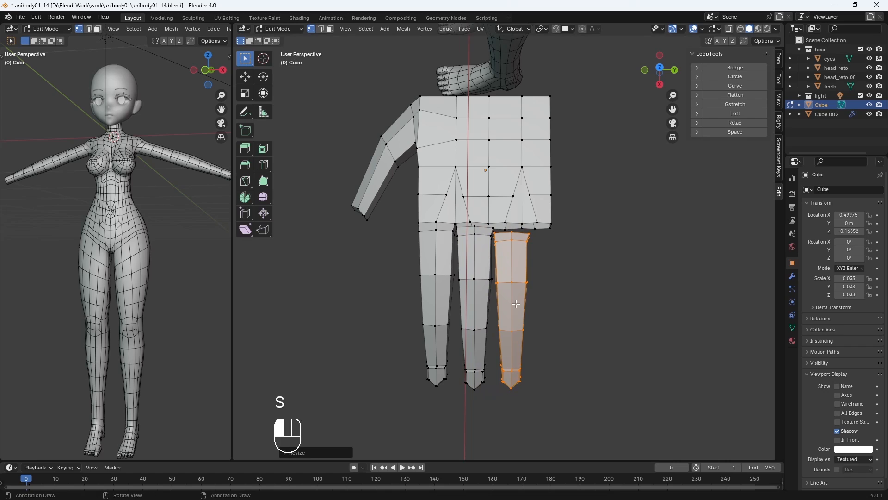
key("g")
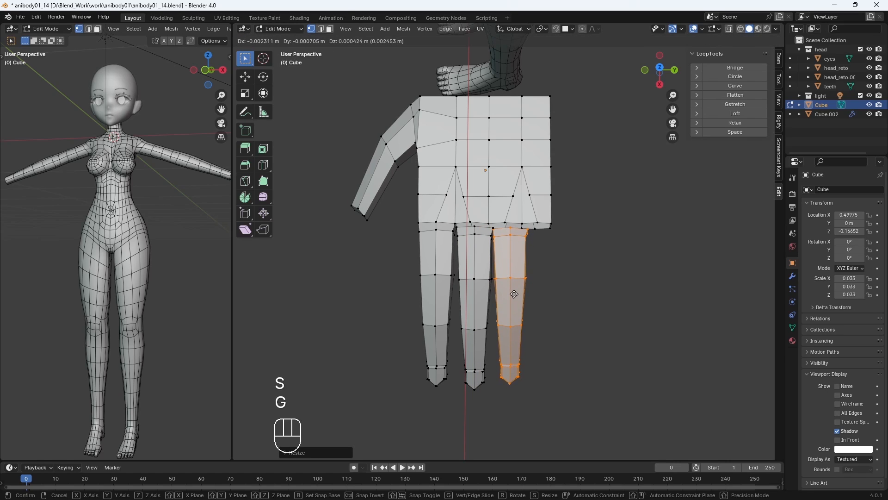
left_click(515, 290)
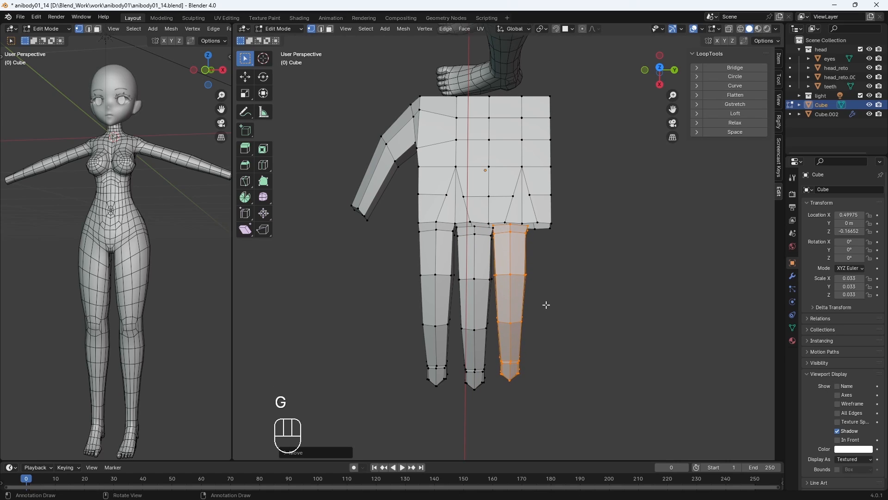
Step: Duplicate the ring finger as the little finger, then shrink, rotate and place it at the palm's outer front edge
key("shift+d")
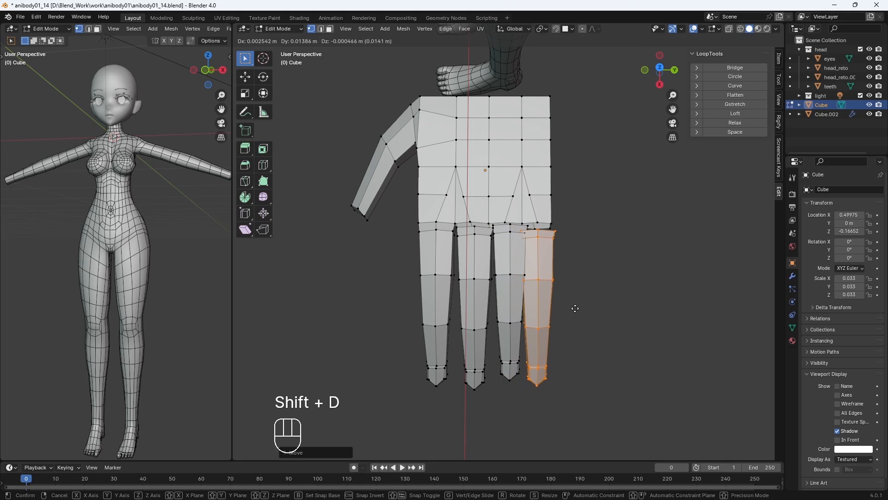
left_click(584, 307)
key("s")
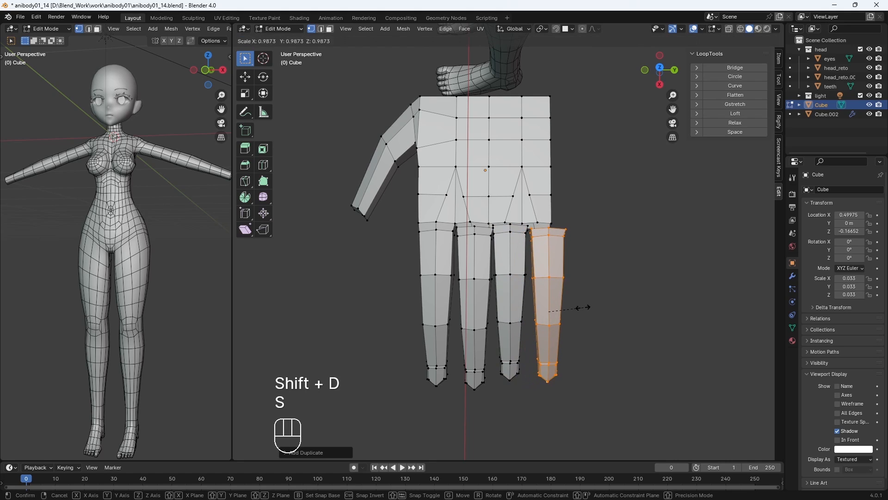
left_click(580, 308)
key("g")
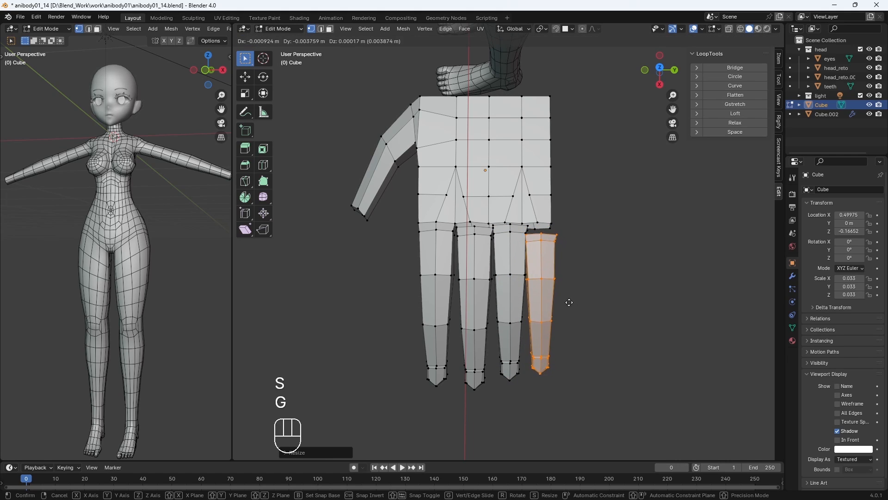
key("r")
key("g")
left_click(581, 294)
Step: Expand the selection over the little finger and move it to fit the palm as seen from the fingertips
middle_click_drag(581, 294, 495, 360)
key("ctrl+KP_Add")
key("ctrl+KP_Add")
key("ctrl+KP_Add")
key("ctrl+KP_Add")
key("ctrl+KP_Add")
key("ctrl+KP_Add")
key("ctrl+KP_Add")
key("g")
Step: Expand the selection from the ring fingertip over the whole finger and move it into line with the palm
key("ctrl+KP_Add")
key("ctrl+KP_Add")
key("ctrl+KP_Add")
key("ctrl+KP_Add")
key("ctrl+KP_Add")
key("ctrl+KP_Add")
key("ctrl+KP_Add")
key("ctrl+KP_Add")
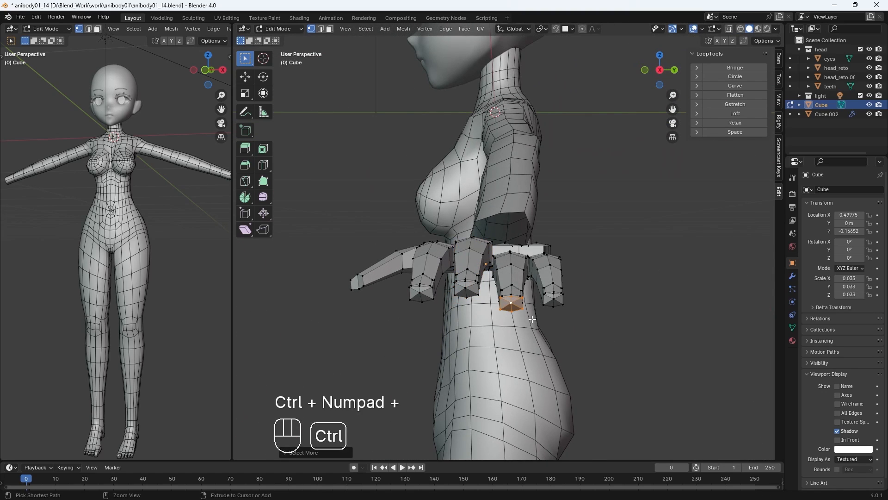
middle_click_drag(532, 306, 445, 370)
key("g")
left_click(555, 295)
Step: Rotate and reposition the ring and little fingers to give them a natural spread and curve
key("r")
left_click(552, 312)
key("r")
key("g")
key("g")
key("g")
left_click(588, 330)
key("r")
left_click(588, 330)
key("g")
left_click(581, 342)
Step: Select the whole index finger, then rotate and move it to line up with its base on the palm
left_click(459, 402)
key("ctrl+KP_Add")
key("ctrl+KP_Add")
key("ctrl+KP_Add")
key("ctrl+KP_Add")
key("r")
key("g")
left_click(452, 423)
Step: Merge the base vertices of the index and middle fingers with the matching palm vertices on the back of the hand
scroll(444, 278, "up", 5)
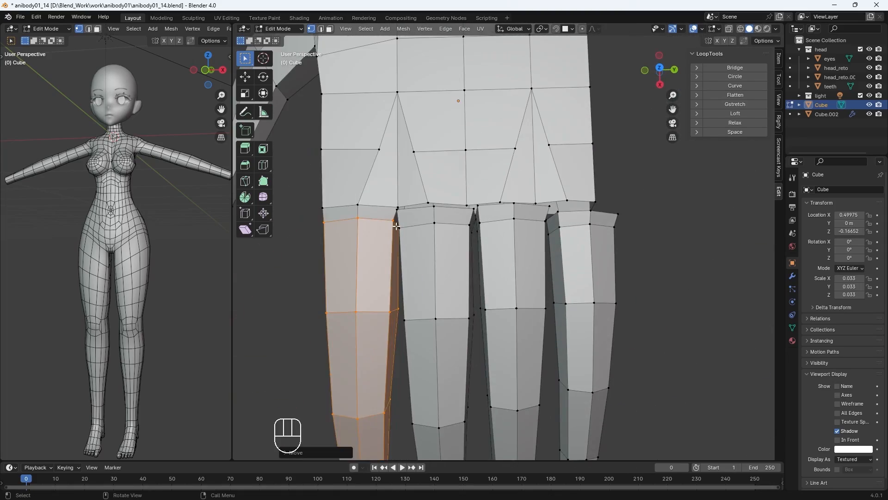
left_click(347, 205)
key("alt+z")
middle_click_drag(368, 219, 452, 276)
key("m")
left_click(451, 279)
left_click(437, 197)
left_click(442, 199, "shift")
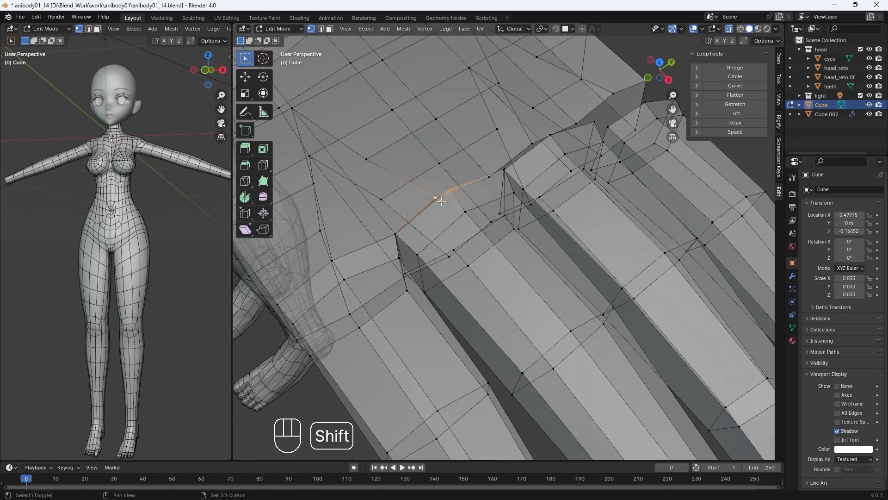
key("m")
left_click(441, 203)
Step: Turn off X-ray display and merge the ring finger's base vertex with the palm's front edge
key("alt+z")
middle_click_drag(505, 254, 356, 232)
left_click(590, 230)
left_click(577, 311, "shift")
middle_click_drag(580, 264, 614, 194)
key("m")
left_click(577, 314)
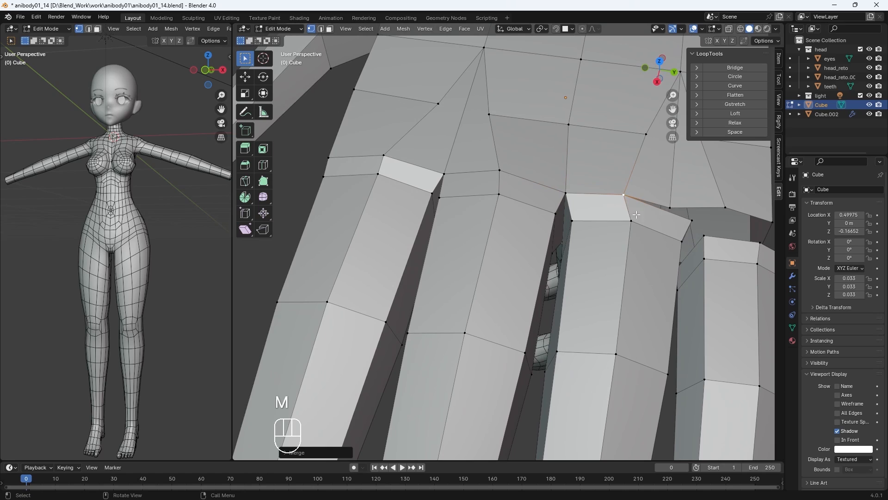
Step: Merge the little finger's base vertices with the matching vertices along the palm's outer front edge
middle_click_drag(716, 239, 469, 310)
left_click(555, 233, "shift")
key("m")
left_click(555, 234)
left_click(472, 320, "shift")
key("m")
left_click(473, 321)
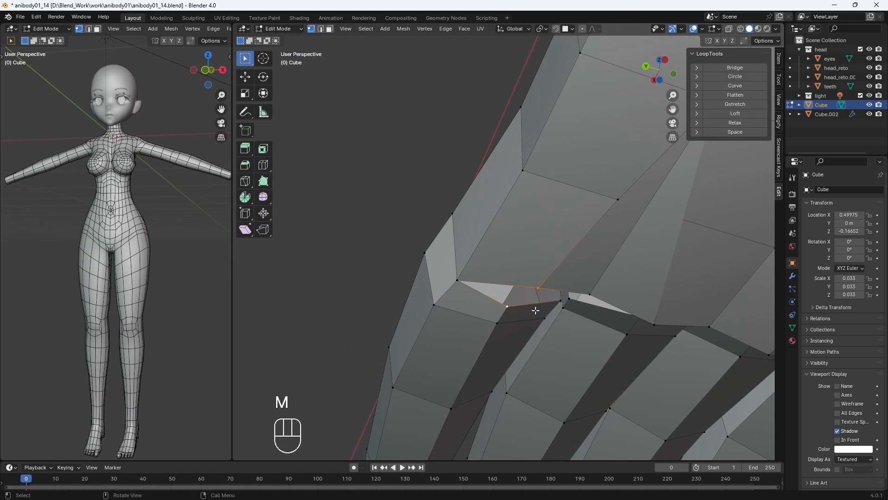
key("m")
left_click(535, 312)
Step: Merge the loose vertices between the finger bases and the palm edge on the underside of the hand
middle_click_drag(535, 312, 444, 278)
left_click(564, 242, "shift")
key("m")
left_click(565, 243)
left_click(393, 221)
left_click(401, 229, "shift")
key("m")
left_click(402, 231)
middle_click_drag(402, 231, 486, 288, "shift")
left_click(459, 209)
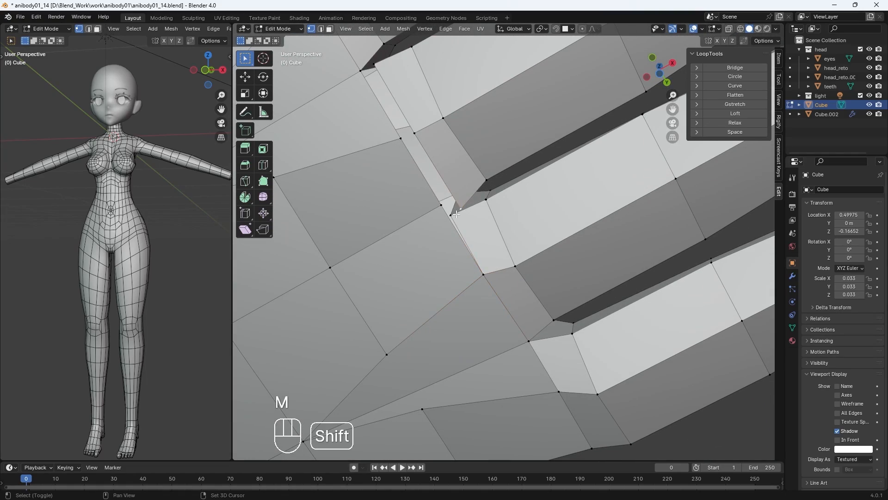
left_click(450, 216, "shift")
key("m")
left_click(450, 217)
Step: Merge the last unconnected finger base vertices with the palm to close the remaining gaps on the underside
middle_click_drag(420, 140, 450, 261, "shift")
left_click(450, 261)
key("m")
left_click(431, 264)
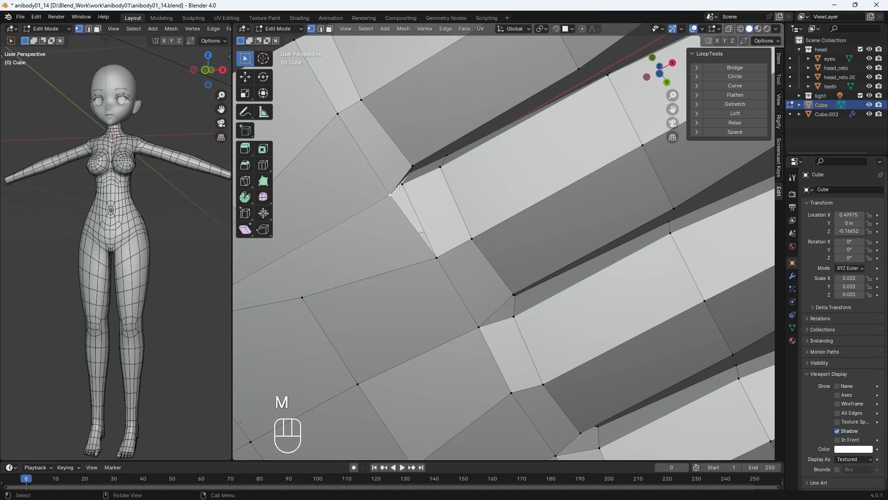
middle_click_drag(432, 208, 558, 324)
left_click(381, 271, "shift")
key("m")
left_click(381, 271)
Step: Move the vertices along the little finger side of the palm to smooth the outline below the finger
left_click(555, 391)
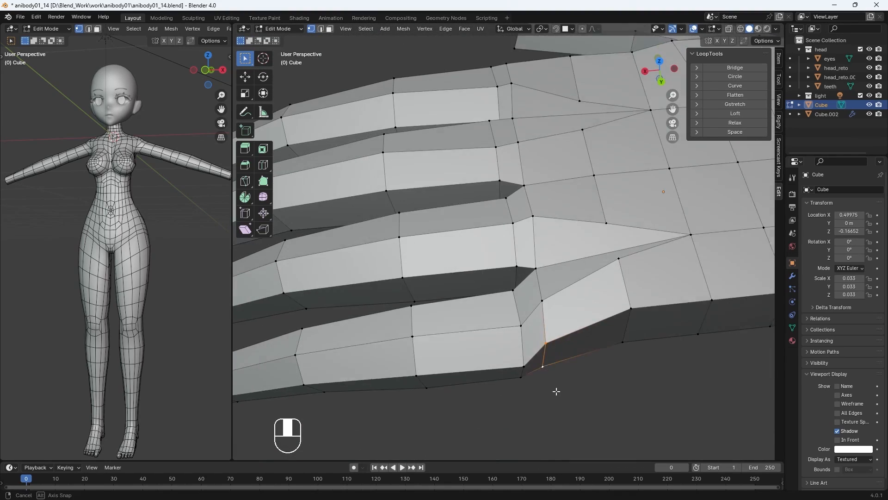
key("g")
left_click(561, 382)
left_click(621, 323)
key("g")
left_click(627, 343)
left_click(548, 320)
Step: Reposition the vertices on the back of the hand behind the knuckles to even out the faces
left_click(619, 261)
key("g")
left_click(607, 225)
key("g")
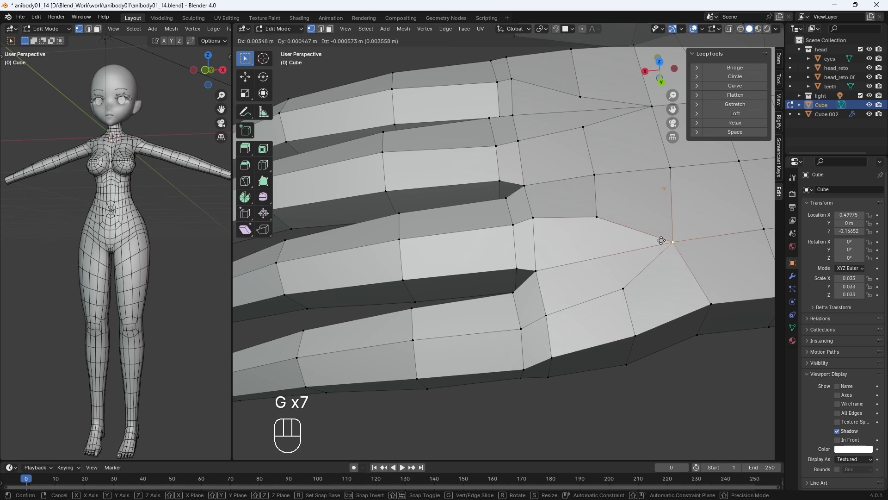
left_click(652, 107)
key("g")
Step: Move the vertices along the index finger side of the hand to shape the edge down to the thumb
middle_click_drag(356, 90, 471, 263)
left_click(419, 121)
key("g")
left_click(360, 170)
key("g")
left_click(378, 118)
key("g")
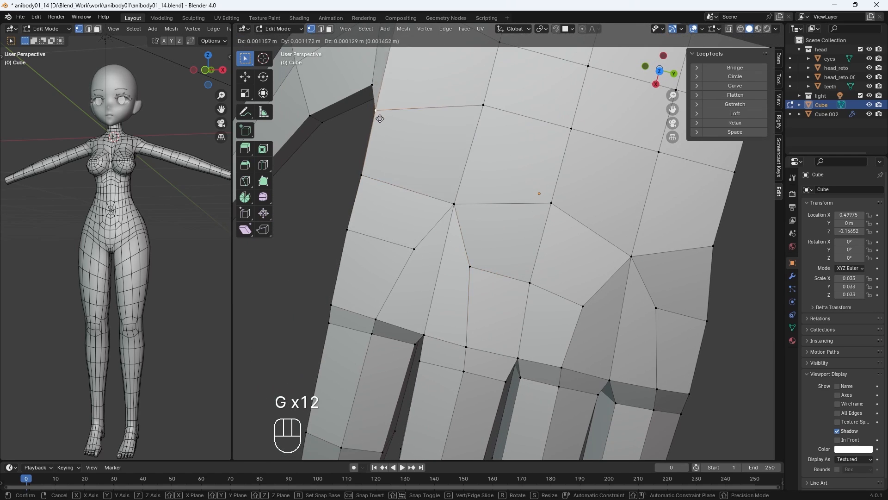
Step: Turn on X-ray display and move the vertices of the hand's wrist edge to narrow its outline
middle_click_drag(381, 152, 388, 282, "ctrl")
middle_click_drag(458, 257, 512, 138)
key("alt+z")
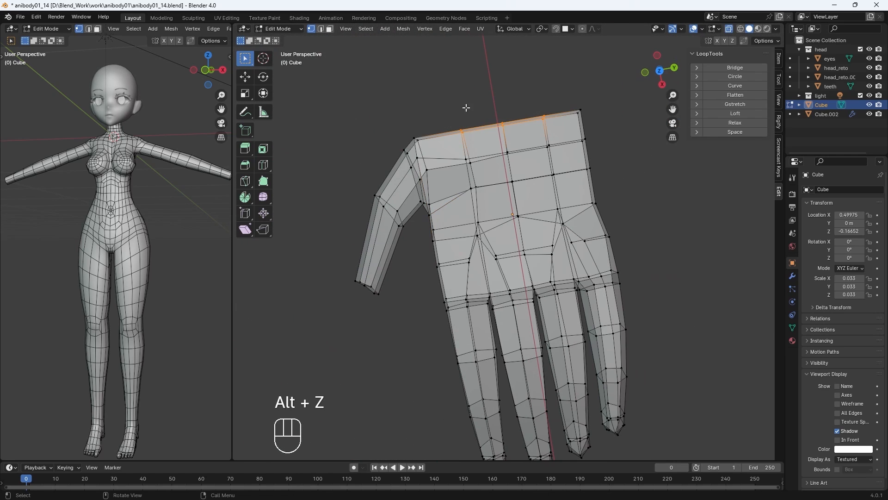
key("g")
left_click_drag(470, 124, 427, 89)
key("g")
left_click_drag(513, 65, 557, 101)
key("g")
Step: Move the upper and lower vertices around the wrist end to round its cross-section and blend the thumb base
middle_click_drag(563, 99, 551, 217)
left_click(462, 278)
key("g")
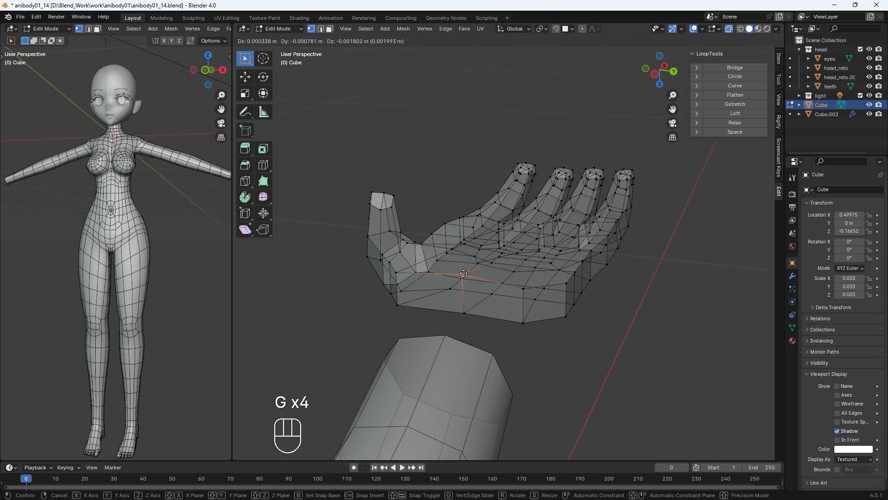
key("g")
left_click(532, 290)
middle_click_drag(553, 347, 463, 313)
left_click(469, 292)
key("g")
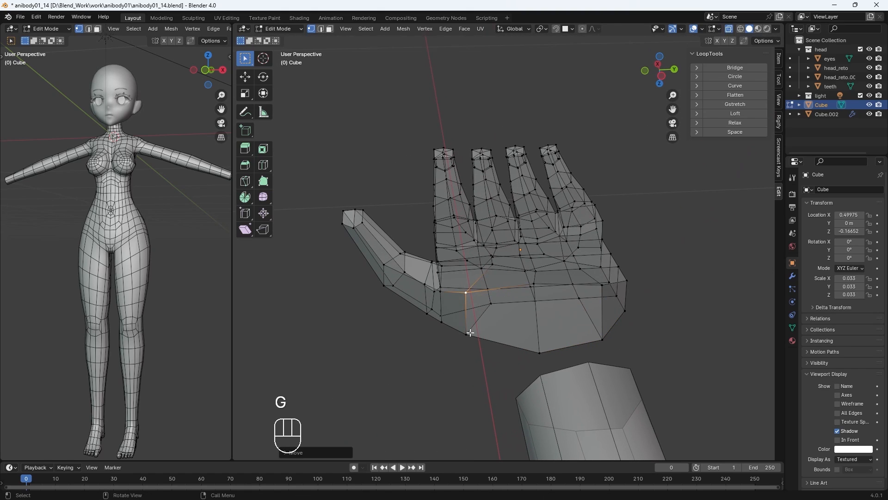
left_click(537, 278)
key("g")
key("g")
Step: Turn off X-ray display and delete the faces closing the hand's wrist end
middle_click_drag(546, 282, 489, 331)
key("Tab")
key("alt+z")
key("Tab")
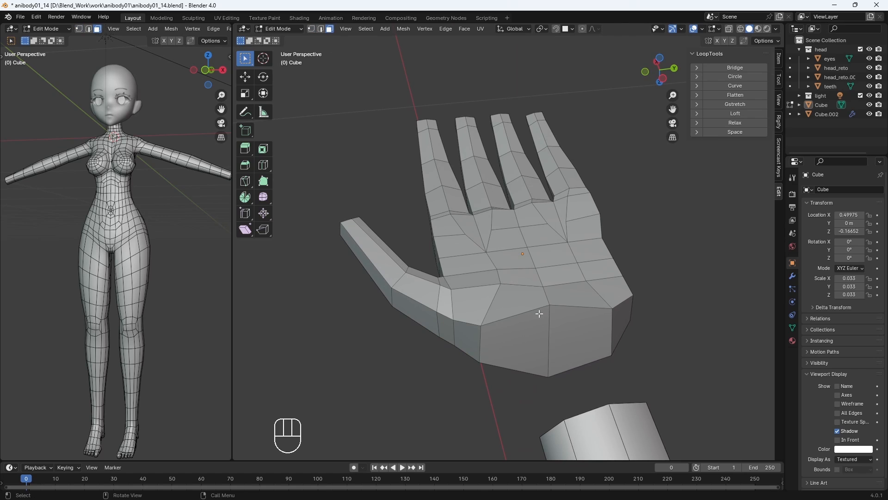
left_click(478, 338)
left_click(514, 342, "shift")
left_click(578, 338, "shift")
middle_click_drag(627, 353, 481, 251)
left_click(557, 340, "shift")
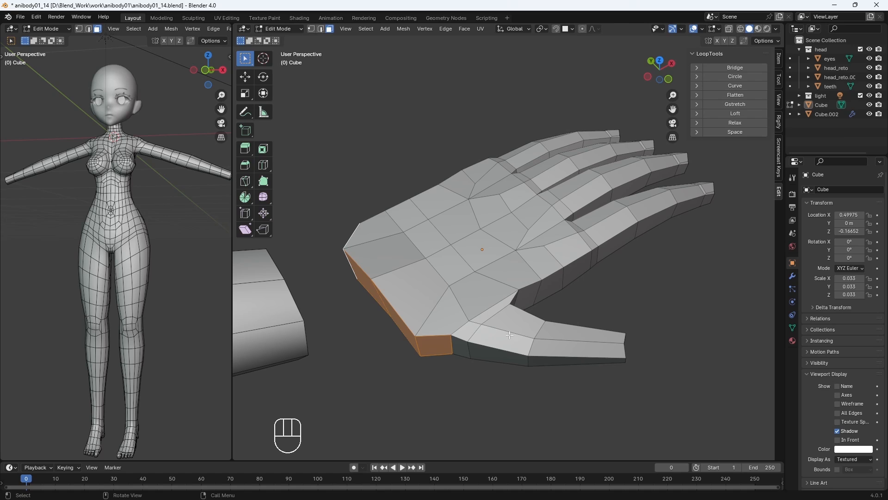
key("Delete")
key("Delete")
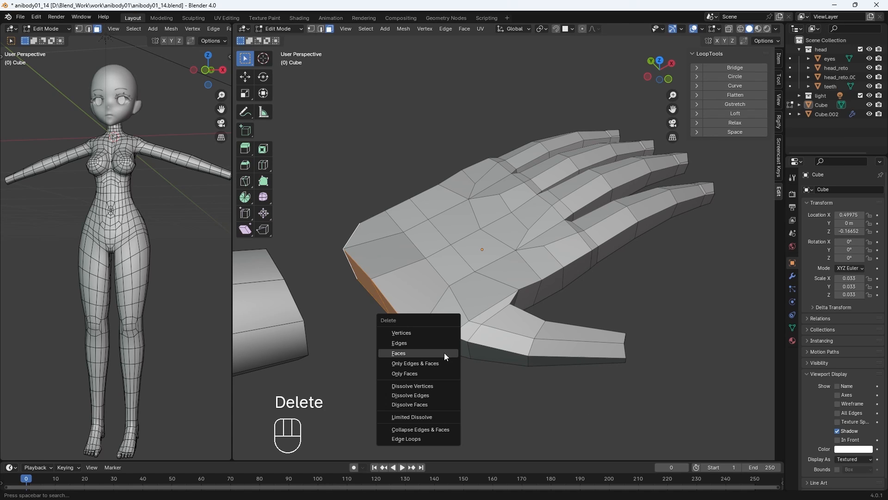
left_click(444, 353)
Step: Delete the end face of the thumb and switch to Object Mode
middle_click_drag(452, 388, 380, 286)
key("Delete")
left_click(476, 385)
key("Tab")
key("Tab")
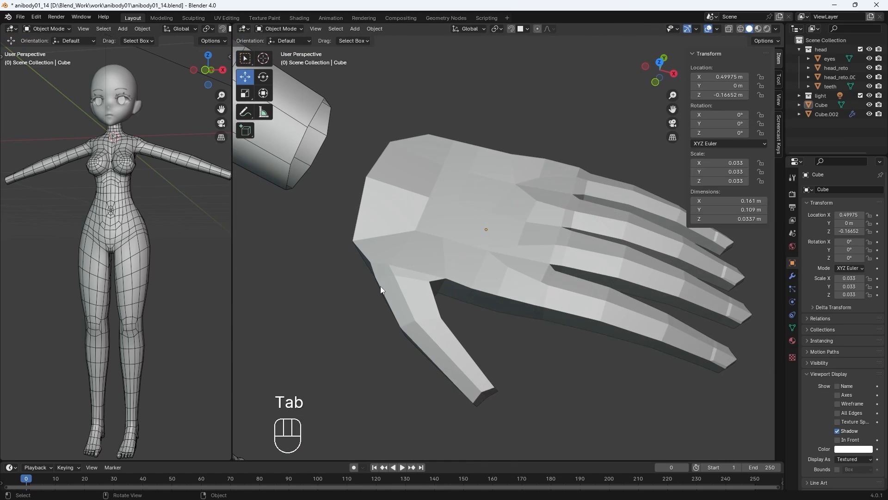
Step: Reposition vertices around the base of the thumb and return the hand to Edit Mode
middle_click_drag(380, 255, 389, 199)
left_click(413, 303)
key("g")
middle_click_drag(419, 315, 315, 72)
left_click(401, 377)
key("Tab")
left_click(279, 29)
left_click(282, 58)
middle_click_drag(505, 260, 590, 235)
key("Tab")
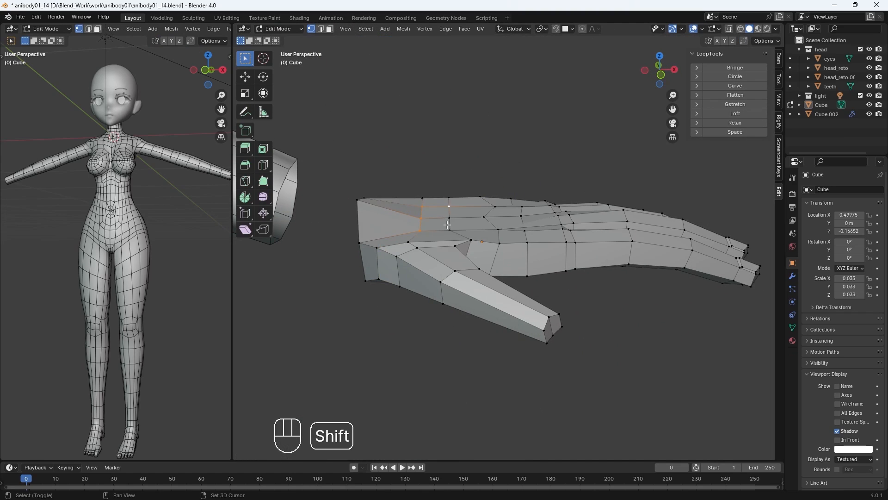
Step: Move the vertices on the back of the hand between the wrist and knuckles to round its surface
left_click(450, 219, "shift")
middle_click_drag(451, 223, 491, 215)
key("g")
left_click(459, 194)
left_click(489, 210)
key("g")
left_click(569, 208)
key("g")
left_click(563, 210)
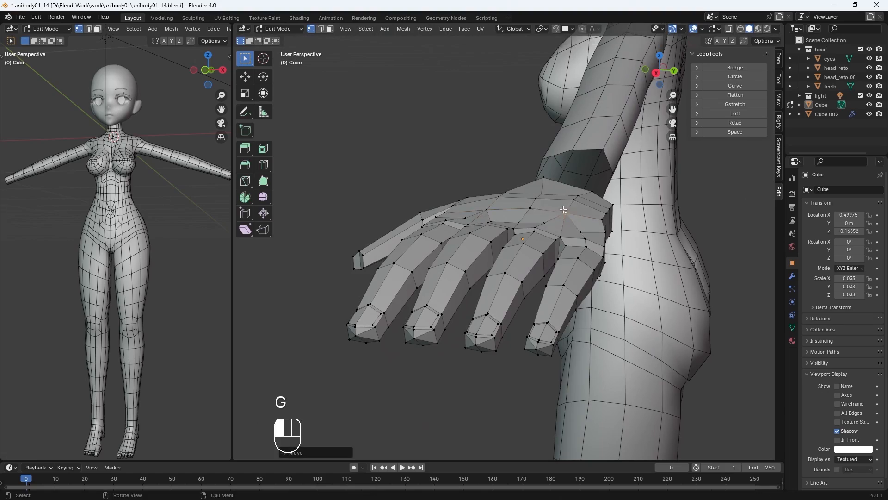
Step: Fine-tune individual vertices on the back of the palm to even out the mesh flow
middle_click_drag(563, 210, 502, 217)
key("g")
left_click(492, 211)
key("g")
left_click(497, 212)
key("g")
middle_click_drag(408, 218, 423, 197)
Step: Move the vertices along the little-finger side of the palm in X-ray display to smooth the outline, and return to solid display
key("alt+z")
middle_click_drag(636, 270, 530, 261)
key("g")
left_click_drag(503, 124, 469, 133)
left_click(539, 159)
key("g")
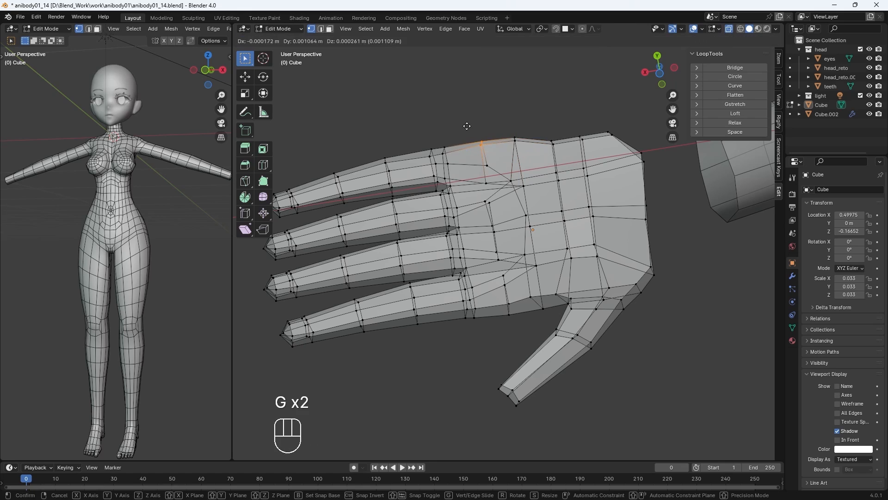
left_click(466, 125)
left_click_drag(566, 155, 536, 118)
key("g")
left_click_drag(597, 148, 568, 110)
key("g")
middle_click_drag(574, 148, 744, 335)
key("alt+z")
Step: Switch the hand to Sculpt Mode and enlarge the Grab brush radius to 193 px
left_click(288, 30)
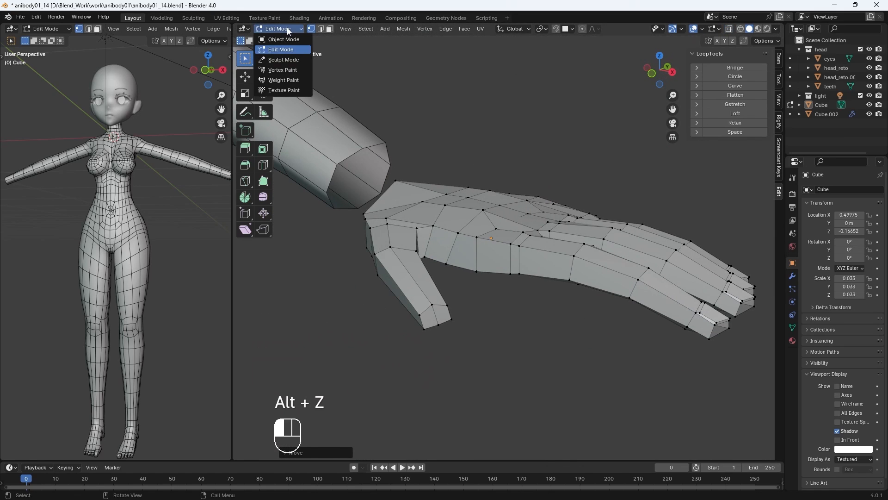
left_click(283, 60)
middle_click_drag(532, 228, 499, 228)
key("bracketright")
key("bracketright")
key("bracketright")
key("bracketright")
key("bracketright")
key("bracketright")
key("bracketright")
key("bracketright")
key("bracketright")
key("bracketright")
key("bracketright")
key("bracketright")
key("bracketright")
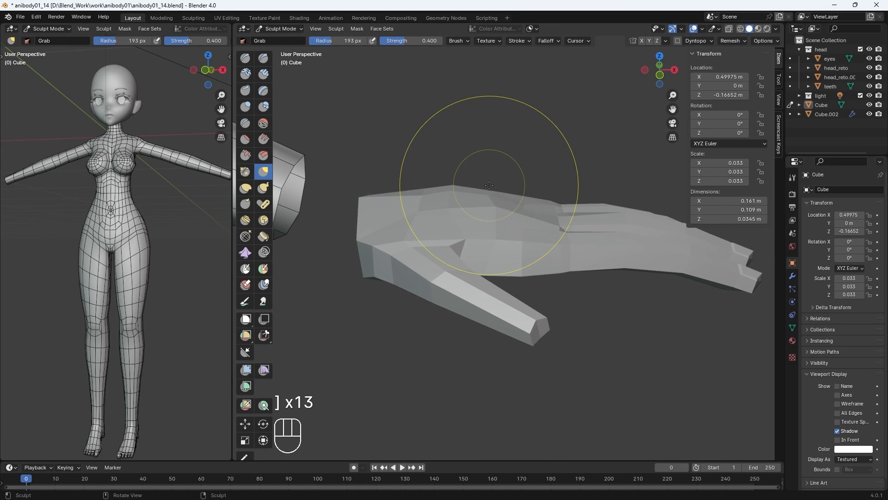
Step: Pull the back of the hand and the knuckle area upward with the Grab brush to arch the palm
key("KP_1")
left_click_drag(447, 237, 448, 228)
middle_click_drag(532, 189, 556, 207)
left_click_drag(556, 208, 555, 198)
middle_click_drag(543, 221, 532, 180)
left_click_drag(522, 215, 521, 206)
middle_click_drag(522, 206, 518, 293)
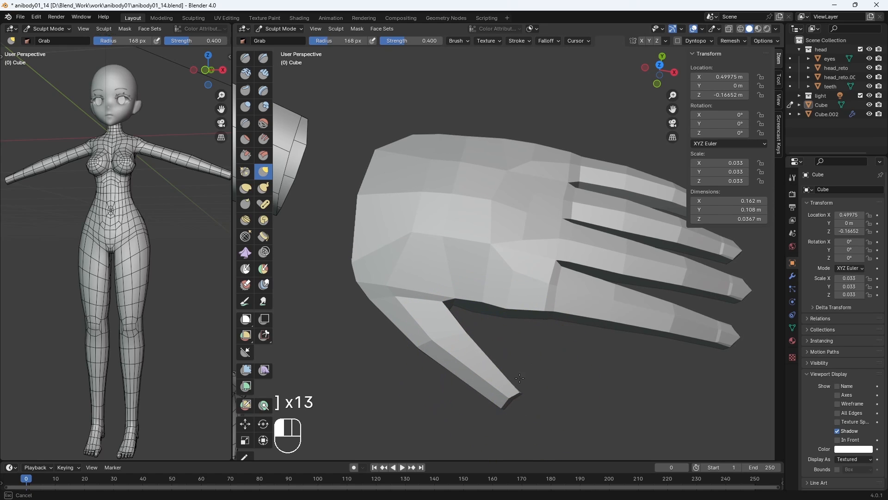
Step: Adjust the thumb and the index-finger side of the hand using the Grab brush at up to 184 px
key("bracketright")
middle_click_drag(509, 379, 534, 294)
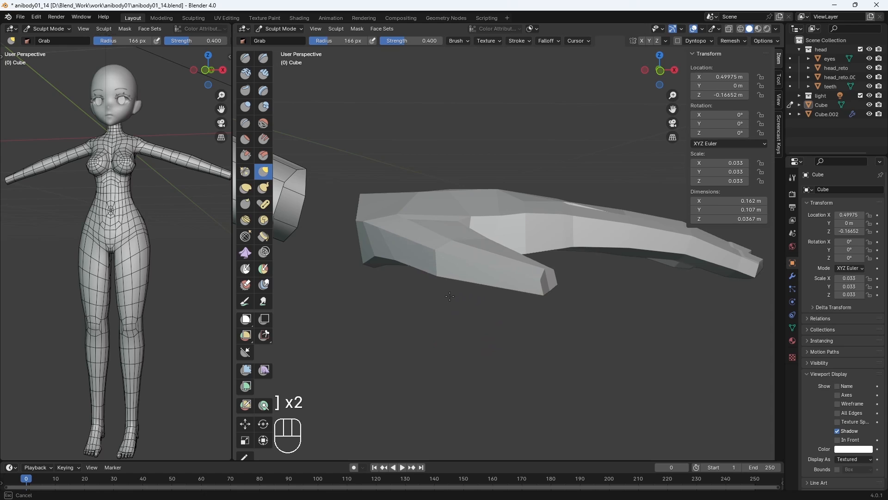
key("bracketright")
middle_click_drag(634, 306, 591, 331)
middle_click_drag(551, 296, 574, 269)
left_click_drag(554, 245, 552, 241)
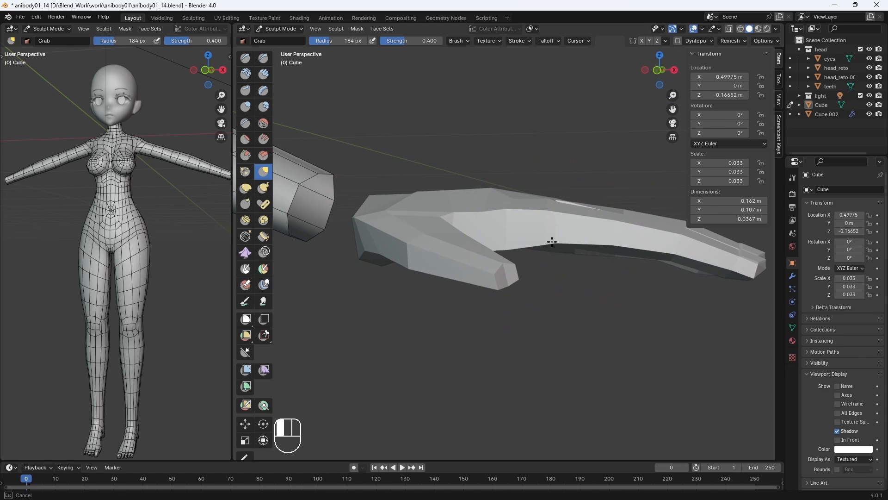
Step: Reduce the Grab brush radius to 84 px and refine the little-finger side of the palm near the wrist
middle_click_drag(486, 205, 413, 259)
key("bracketright")
key("bracketleft")
key("bracketleft")
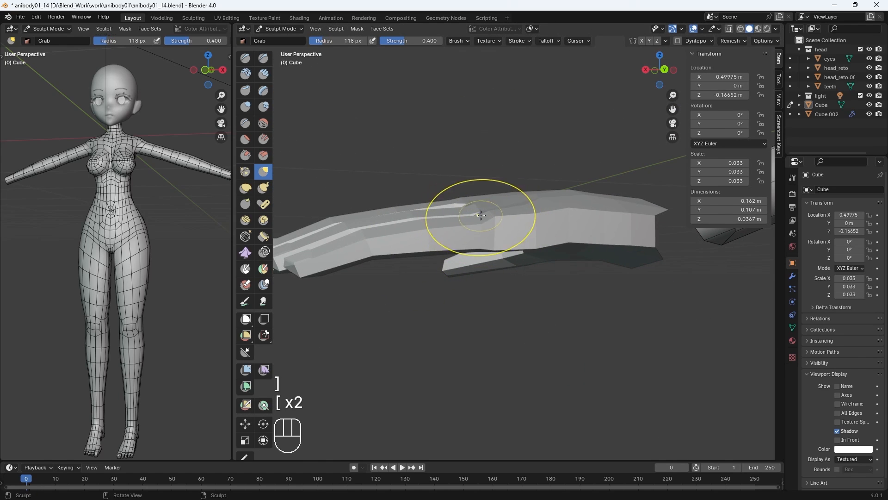
key("bracketleft")
right_click(479, 230)
mouse_move(512, 222)
middle_mouse_down()
mouse_move(473, 244)
mouse_move(502, 215)
middle_mouse_up()
key("bracketright")
key("KP_Divide")
key("bracketright")
key("bracketleft")
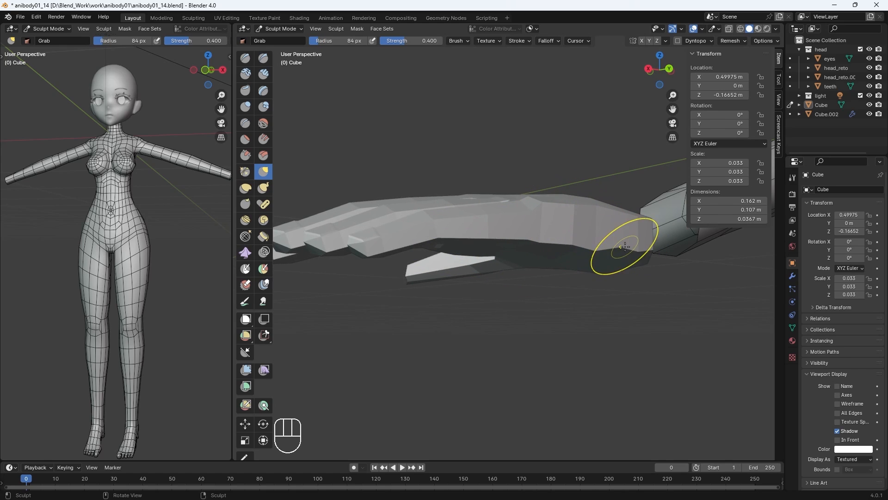
Step: Switch to Object Mode and apply smooth shading to the hand
mouse_move(624, 246)
middle_mouse_down()
mouse_move(585, 192)
mouse_move(286, 100)
middle_mouse_up()
key("bracketright")
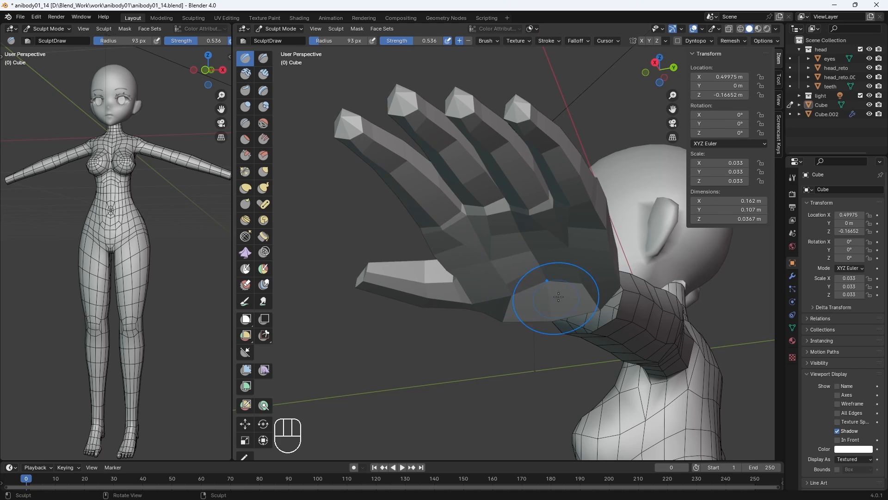
middle_click_drag(559, 296, 488, 271)
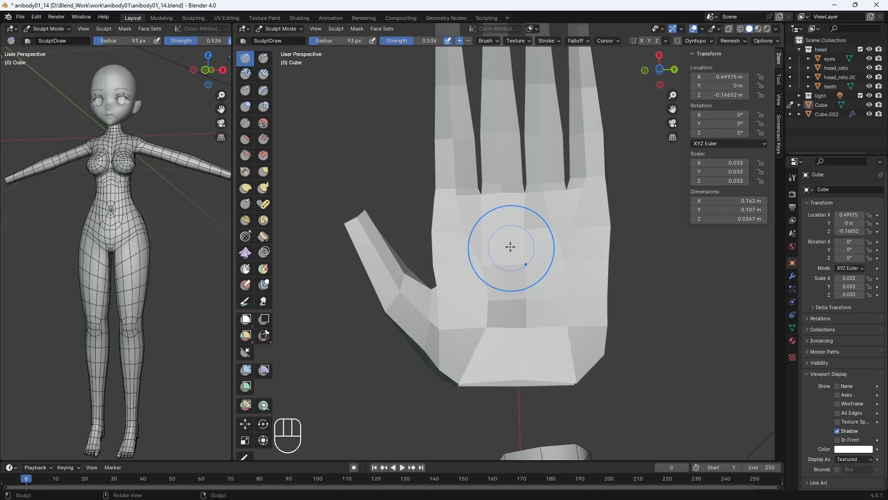
left_click(279, 29)
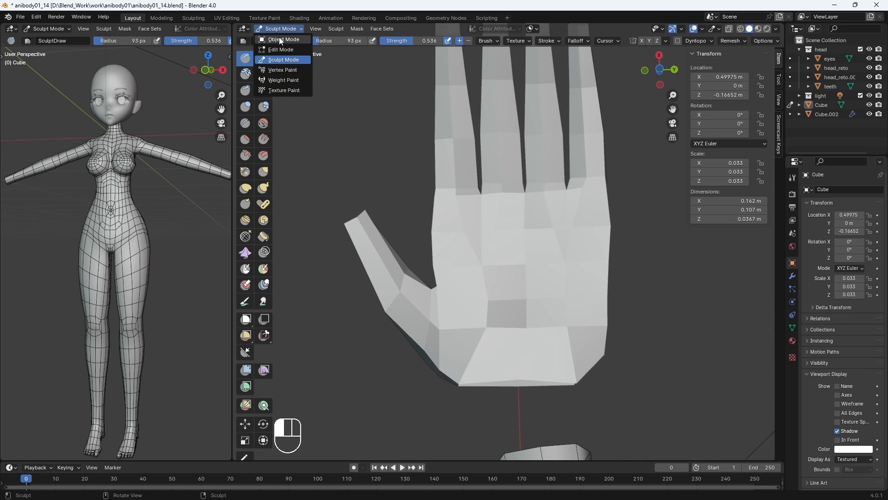
left_click(279, 37)
right_click(521, 240)
left_click(548, 285)
right_click(547, 287)
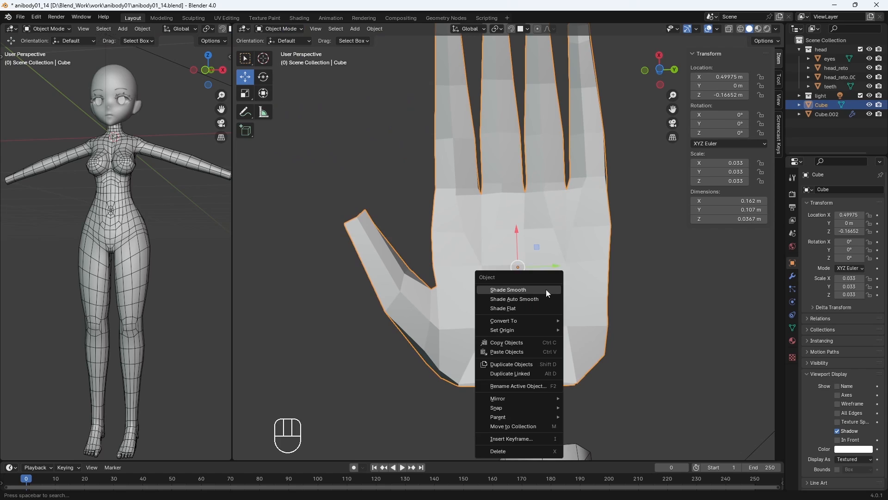
left_click(546, 290)
middle_click_drag(546, 290, 456, 306)
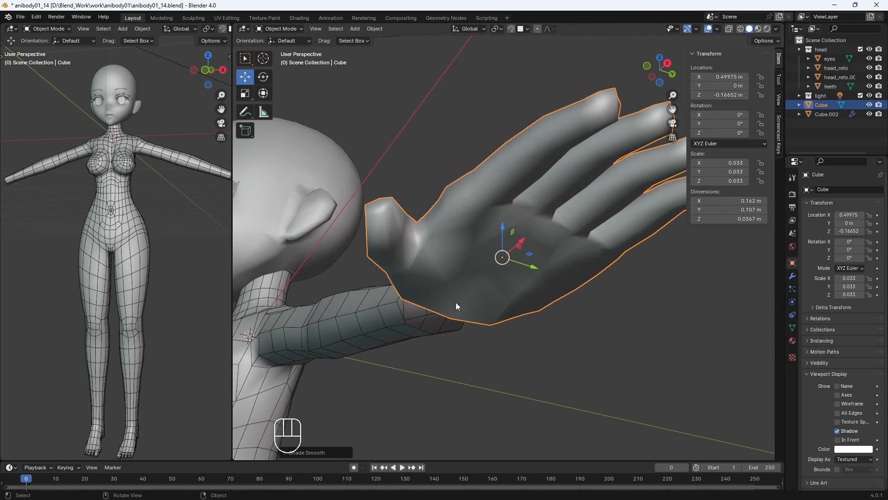
Step: Return to Sculpt Mode and build up the palm and thumb base with the Inflate/Deflate and Draw brushes
left_click(284, 30)
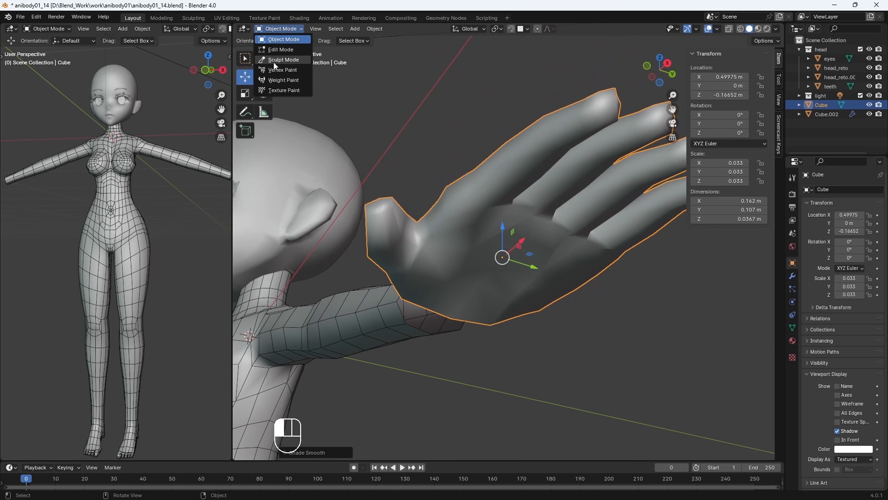
left_click(274, 61)
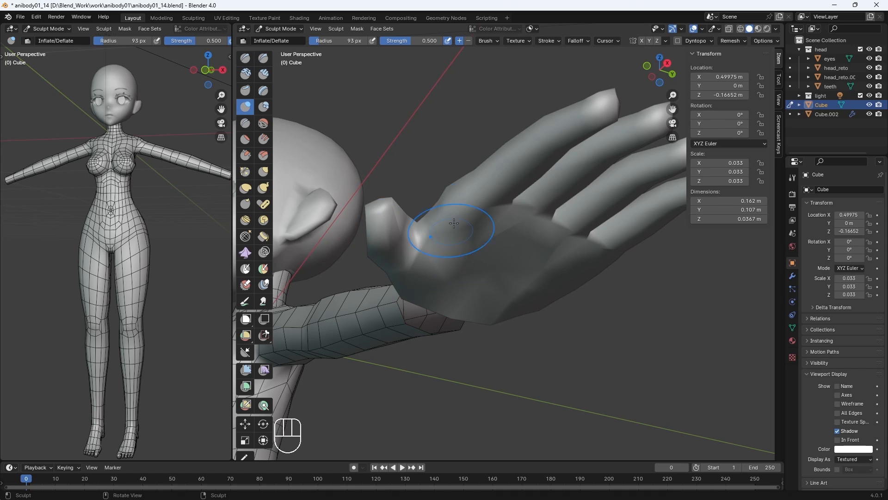
mouse_move(454, 224)
middle_mouse_down()
mouse_move(506, 298)
mouse_move(433, 331)
mouse_move(460, 321)
mouse_move(532, 260)
mouse_move(364, 220)
middle_mouse_up()
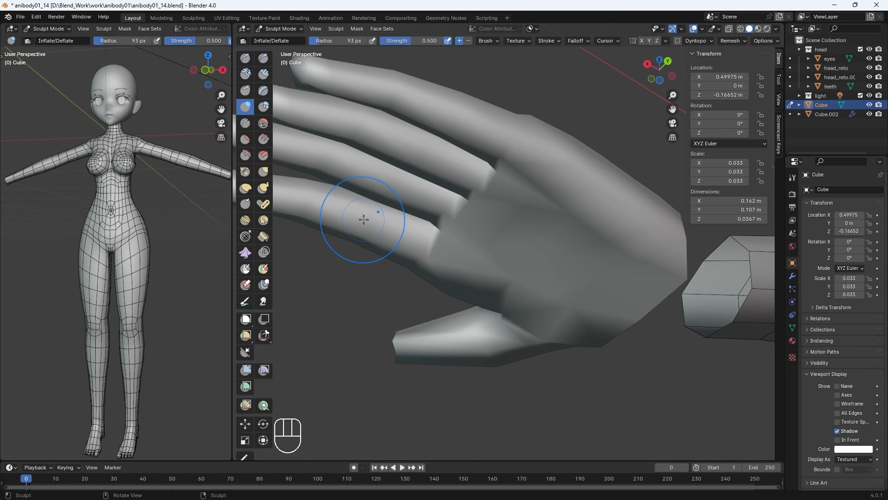
mouse_move(495, 270)
middle_mouse_down()
mouse_move(481, 216)
mouse_move(585, 248)
mouse_move(446, 256)
mouse_move(432, 228)
mouse_move(535, 204)
mouse_move(498, 83)
mouse_move(575, 199)
mouse_move(587, 273)
mouse_move(483, 274)
middle_mouse_up()
left_click(246, 59)
middle_click_drag(465, 240, 422, 272)
mouse_move(370, 222)
middle_mouse_down()
mouse_move(509, 248)
mouse_move(534, 230)
middle_mouse_up()
Step: Pull the thumb side of the hand downward with the Grab brush at about 81 px
left_click(263, 172)
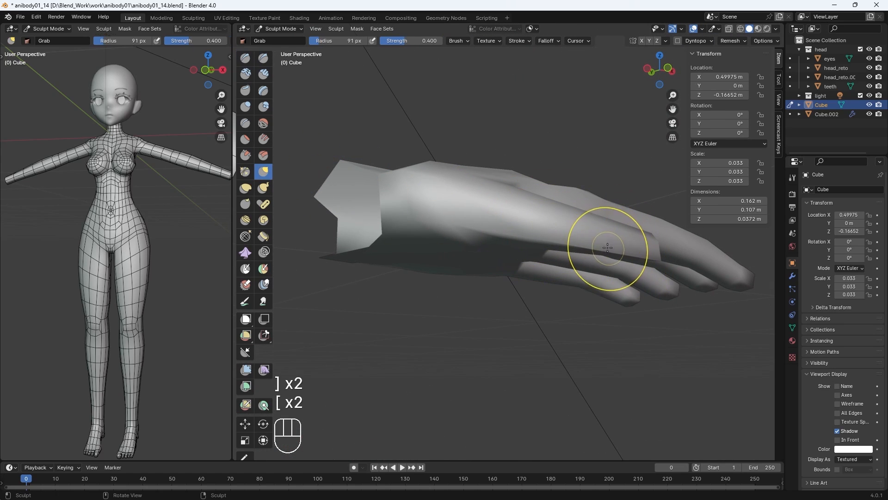
key("bracketleft")
middle_click_drag(607, 247, 498, 297)
key("KP_1")
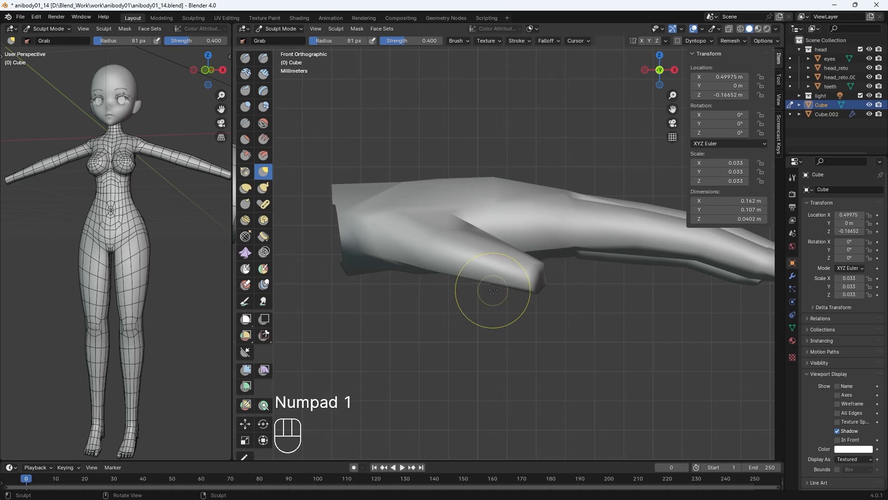
Step: In Object Mode and front view, rotate the hand about 27.8° around Y and move it closer to the forearm end
key("KP_Subtract")
key("KP_Subtract")
key("KP_Subtract")
key("KP_Subtract")
key("KP_Subtract")
left_click(279, 29)
left_click(280, 39)
middle_click_drag(324, 194, 569, 243)
left_click(562, 243)
key("KP_1")
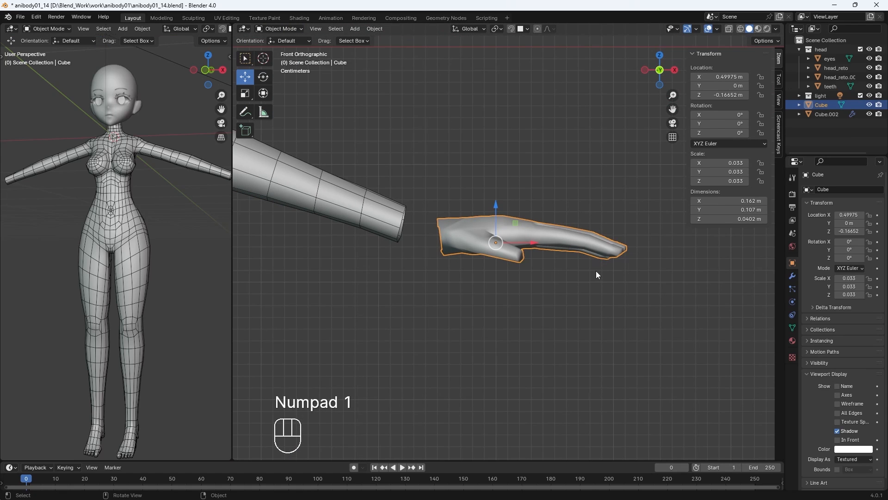
key("r")
left_click(535, 337)
key("g")
left_click(473, 324)
Step: Scale the hand down to 0.029 to suit the body's proportions
scroll(474, 324, "down", 5)
scroll(474, 324, "up", 2)
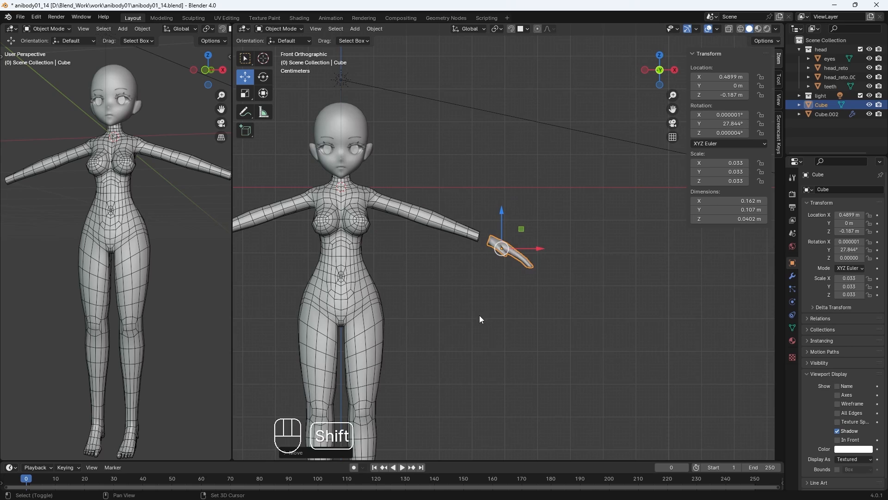
middle_click_drag(479, 315, 510, 313, "shift")
key("s")
left_click(596, 299)
left_click(571, 307)
Step: Rotate the hand to follow the arm's direction and reduce its scale to 0.023
middle_click_drag(571, 307, 428, 364)
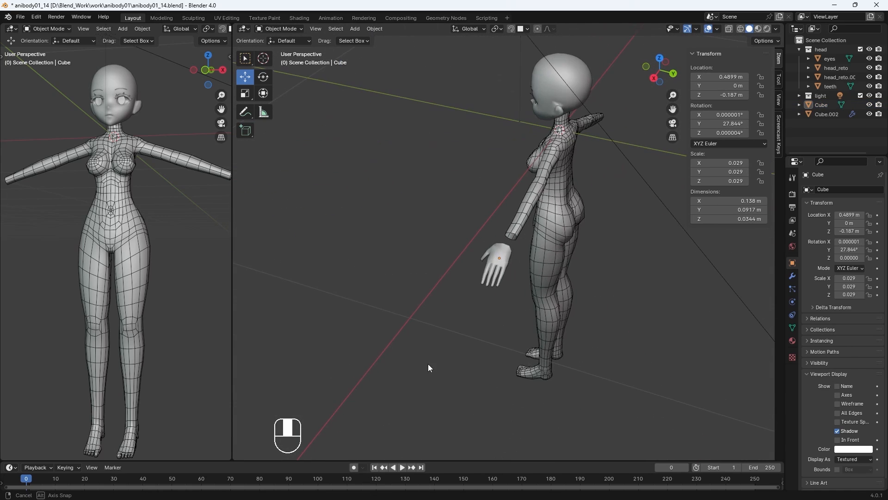
left_click(503, 270)
middle_click_drag(504, 277, 576, 263)
key("r")
left_click(544, 291)
key("s")
left_click(548, 290)
Step: Move the hand to X 0.4828 m, Z -0.19289 m and tilt it further to line up with the forearm
left_click_drag(561, 227, 555, 229)
key("r")
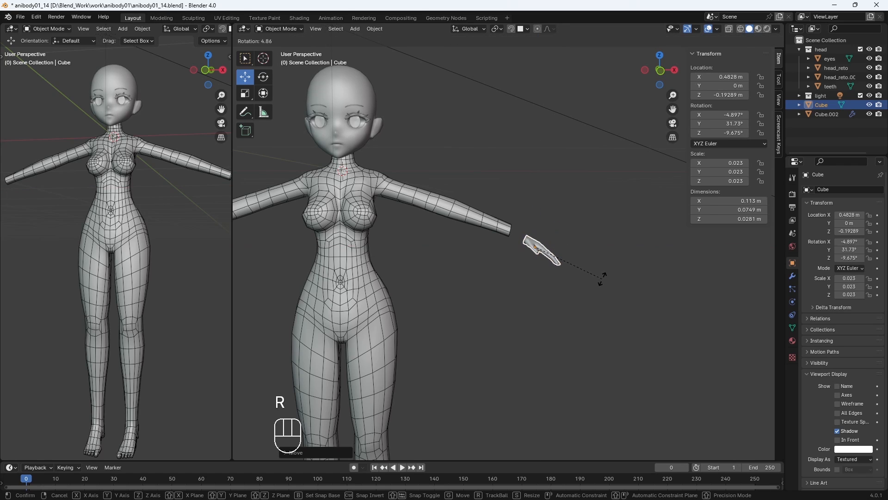
left_click(602, 279)
middle_click_drag(520, 315, 587, 269, "shift")
key("KP_1")
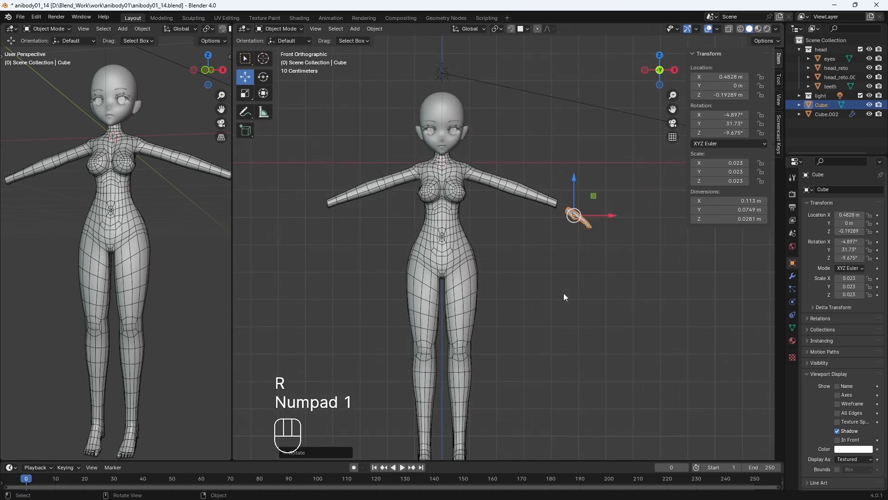
left_click(571, 302)
Step: Enter Edit Mode on the hand and delete the faces closing the thumb's tip
scroll(565, 257, "up", 1)
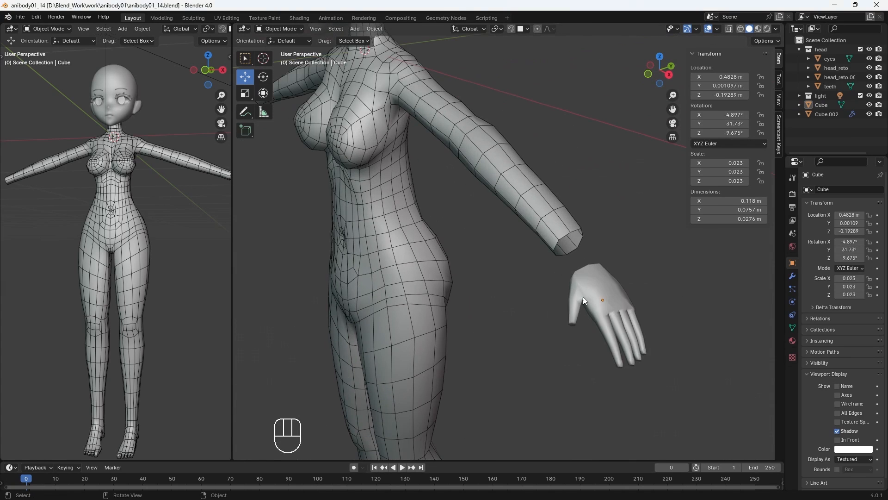
scroll(583, 297, "up", 4)
key("Tab")
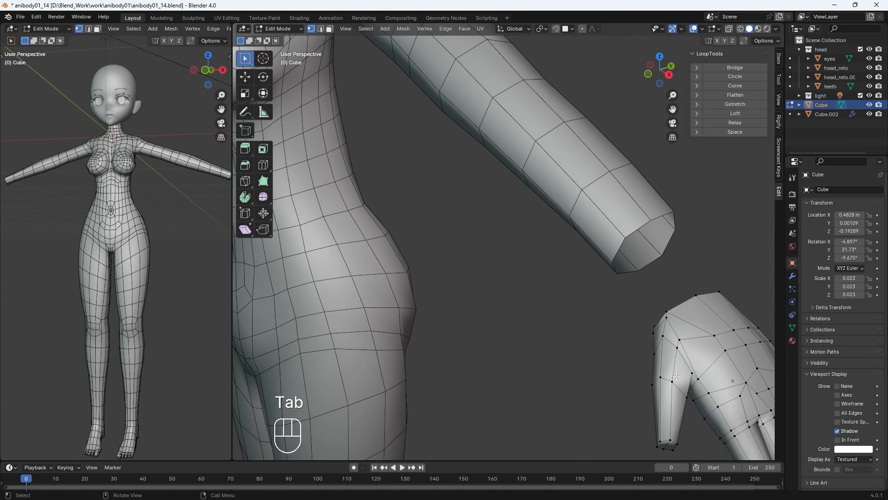
middle_click_drag(583, 297, 505, 365)
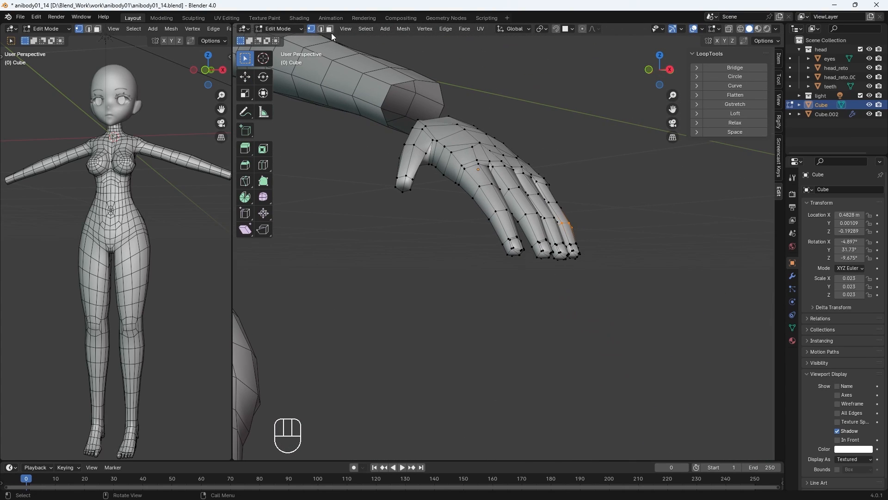
right_click(408, 183)
key("Delete")
left_click(379, 224)
Step: Select the open edge loop at the thumb's end, extrude it and shape the new thumb tip
scroll(379, 224, "up", 8)
key("1")
middle_click_drag(379, 224, 452, 268, "shift")
left_click(456, 265, "alt")
scroll(500, 293, "down", 5)
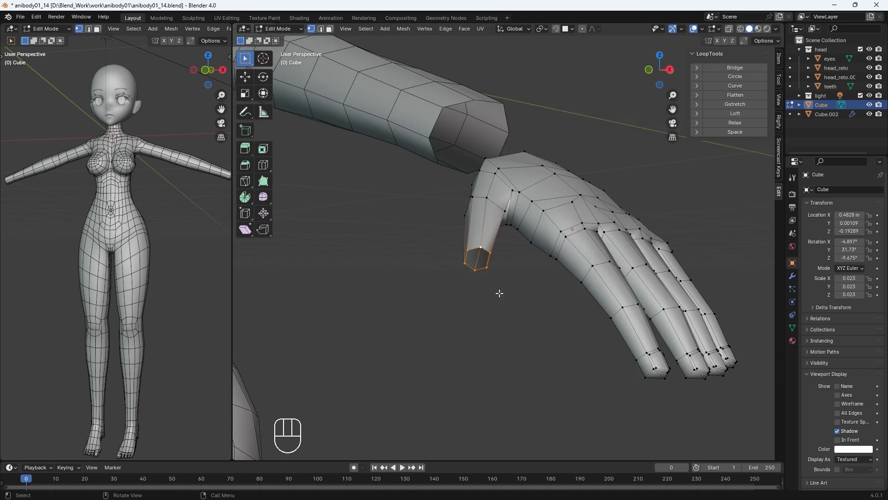
scroll(500, 294, "down", 4)
middle_click_drag(500, 294, 540, 351)
key("e")
right_click(452, 377)
key("g")
key("g")
key("g")
Step: Add an edge loop near the thumb tip and rotate it to match the thumb's direction
key("ctrl+r")
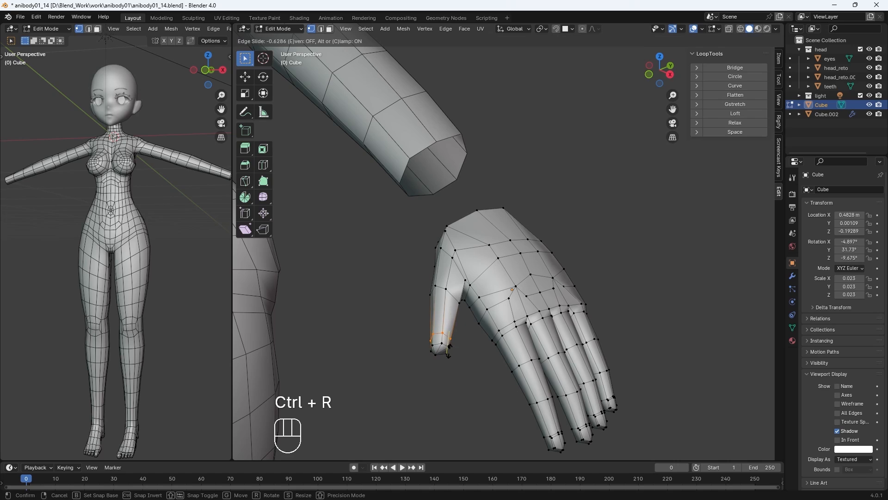
middle_click_drag(447, 344, 301, 384)
key("r")
left_click(601, 257)
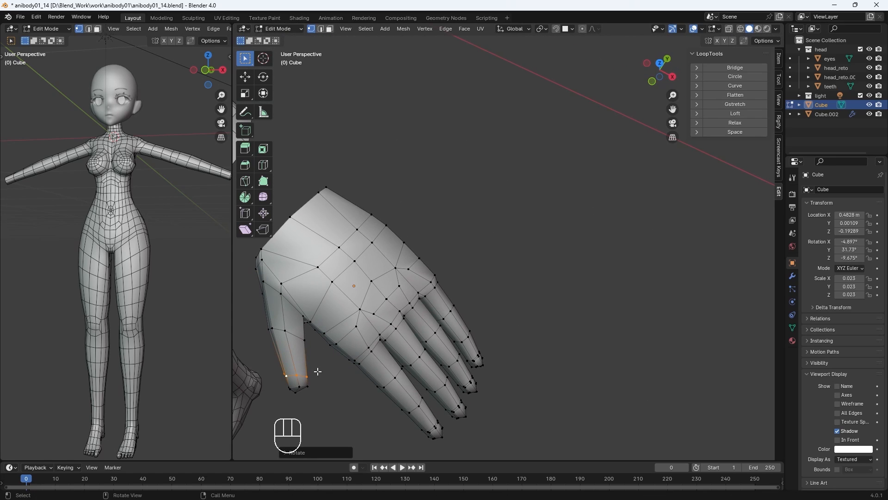
Step: Move the vertices of the thumb tip outward to lengthen and refine its end
key("g")
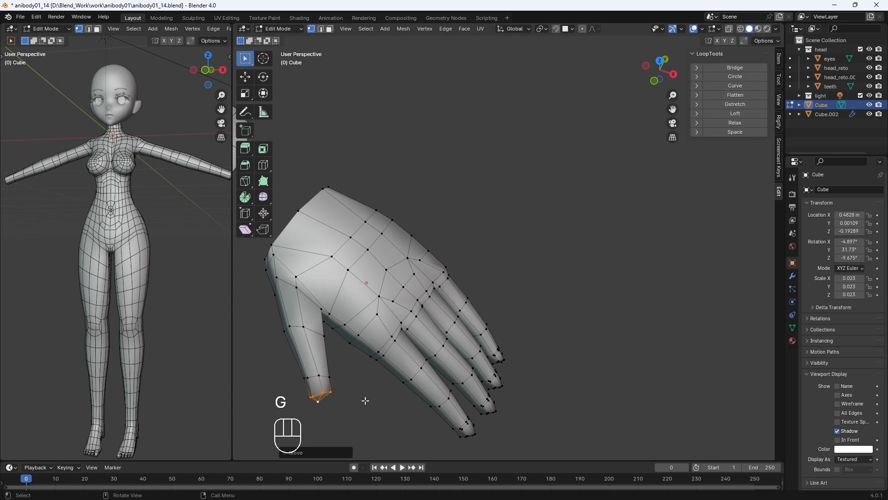
middle_click_drag(363, 398, 329, 313)
key("g")
key("g")
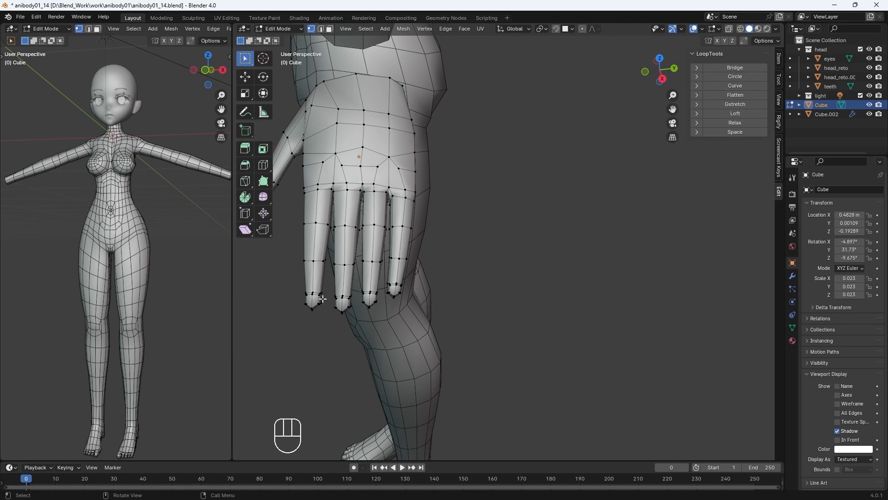
Step: Enter Edit Mode on the body and extrude the forearm's open edge loop toward the hand
key("Tab")
scroll(502, 286, "down", 5)
left_click(473, 224)
key("Tab")
middle_click_drag(474, 224, 513, 173)
left_click(496, 200, "alt")
key("e")
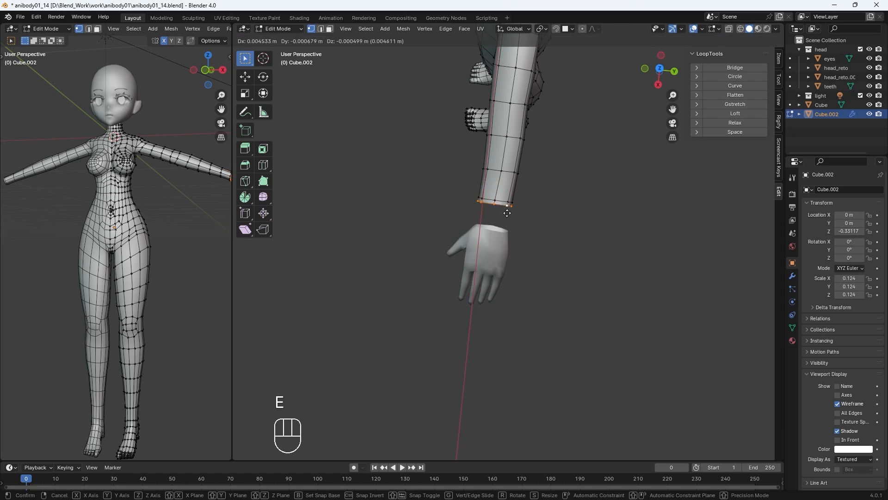
left_click(502, 226)
Step: Scale the extruded forearm end loop and move it closer to the hand's wrist
key("s")
left_click(506, 207)
middle_click_drag(518, 226, 566, 257, "alt")
key("g")
left_click(525, 214)
Step: Enter Edit Mode on the hand, then scale its open wrist loop and move it against the forearm end
key("Tab")
left_click(489, 238)
key("Tab")
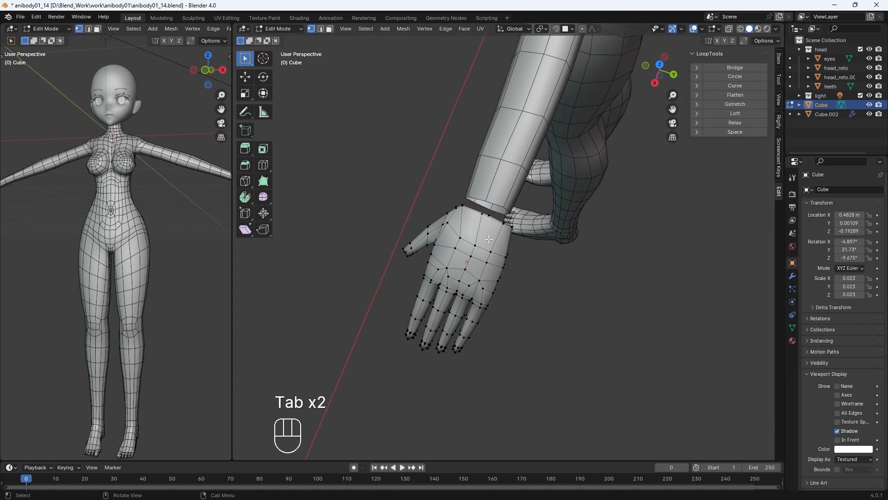
key("s")
left_click(561, 214)
key("g")
left_click(492, 214)
key("Tab")
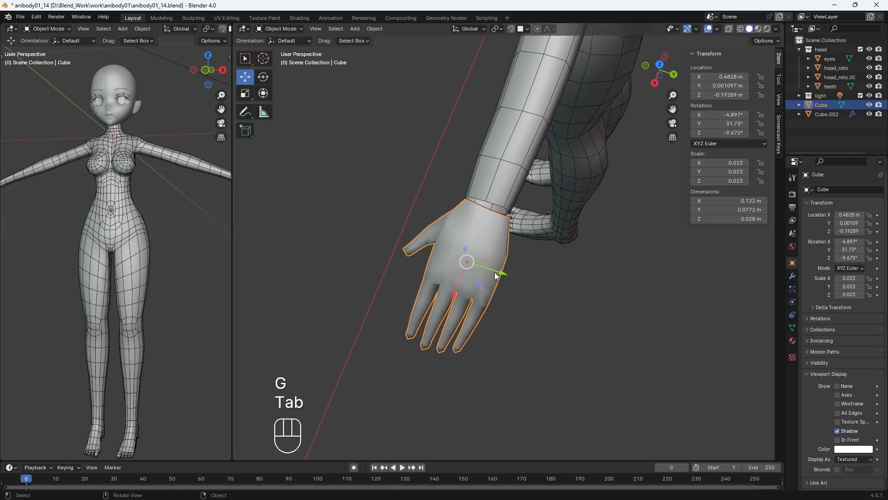
key("Tab")
key("g")
left_click(492, 214)
middle_click_drag(492, 214, 575, 299)
Step: In Object Mode, rotate and move the hand from the front view to follow the forearm's direction
key("Tab")
key("KP_1")
key("r")
left_click(581, 280)
key("g")
left_click(581, 293)
Step: Rotate the hand from other angles and shift it to line up with the forearm's open end
key("r")
middle_click_drag(604, 257, 509, 308)
key("r")
left_click(633, 294)
key("KP_Decimal")
key("g")
left_click(518, 306)
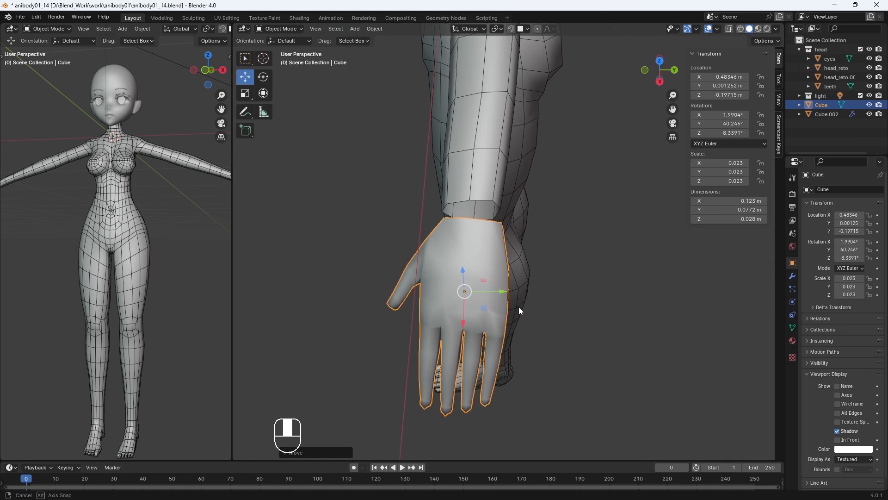
Step: Join the hand with the body into a single mesh object, keeping the body as the active object
left_click(537, 269)
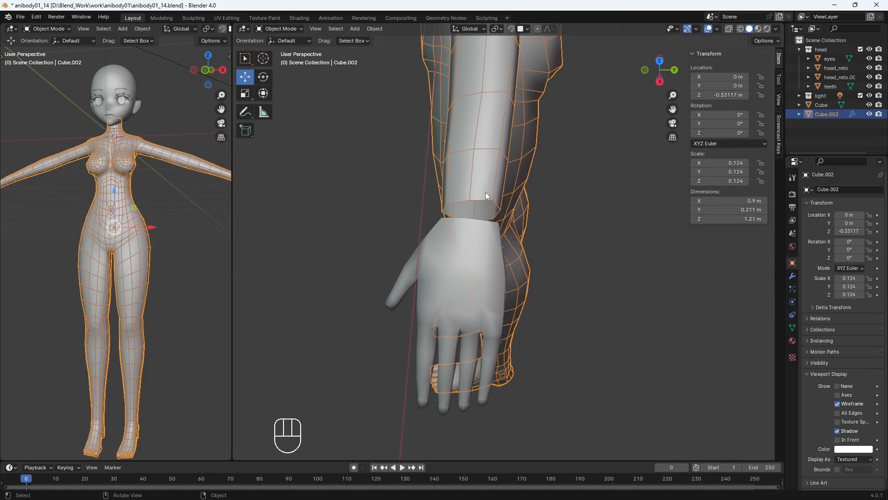
middle_click_drag(485, 193, 484, 226)
key("Tab")
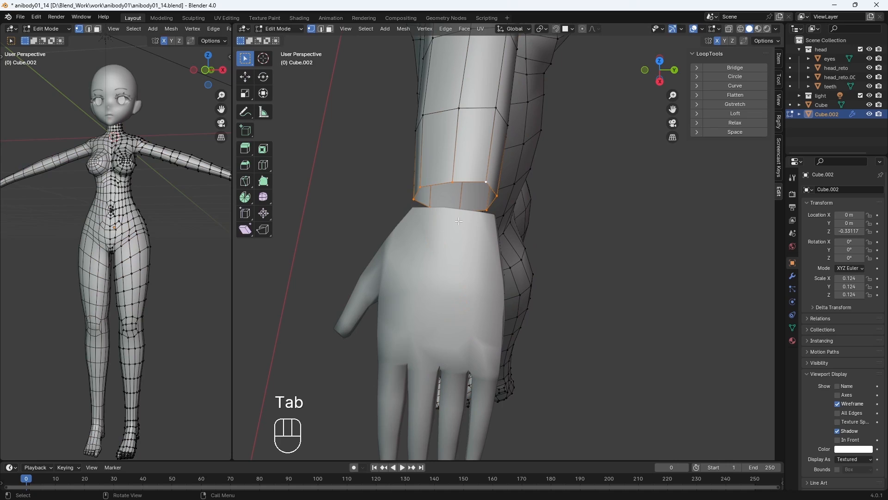
key("Tab")
left_click(468, 239)
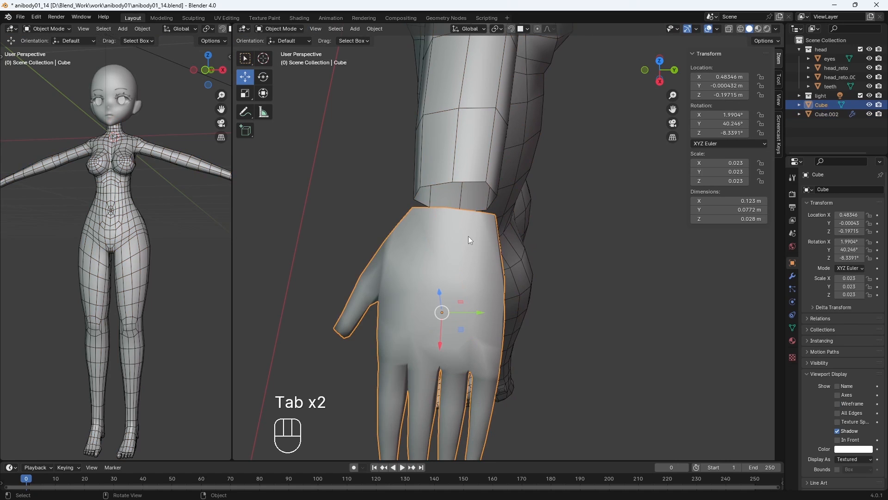
left_click(471, 154, "shift")
key("ctrl+j")
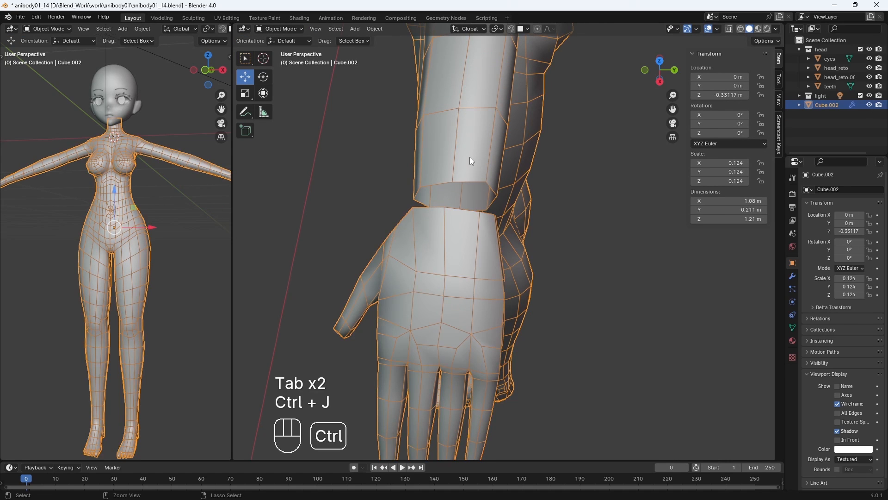
Step: Merge the two middle forearm and hand vertex pairs on the back of the wrist at their centers
scroll(470, 157, "down", 5)
middle_click_drag(478, 202, 576, 167)
scroll(546, 185, "down", 3)
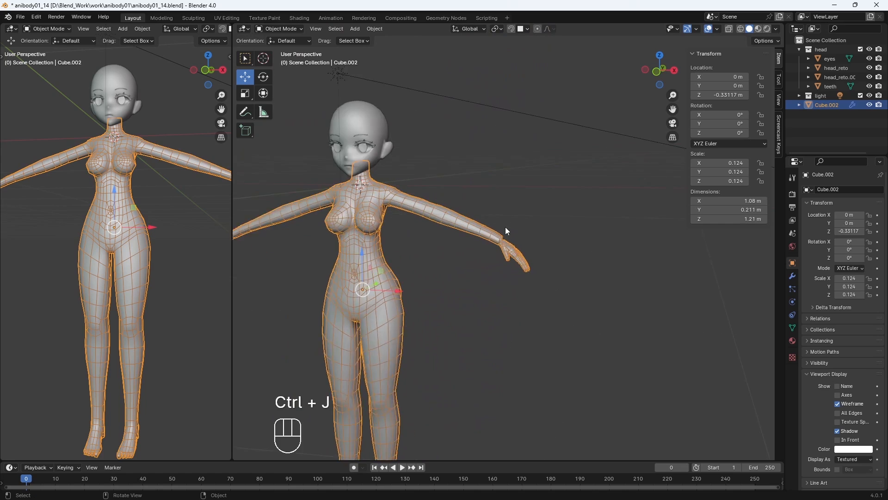
scroll(505, 227, "up", 6)
key("Tab")
scroll(412, 218, "up", 6)
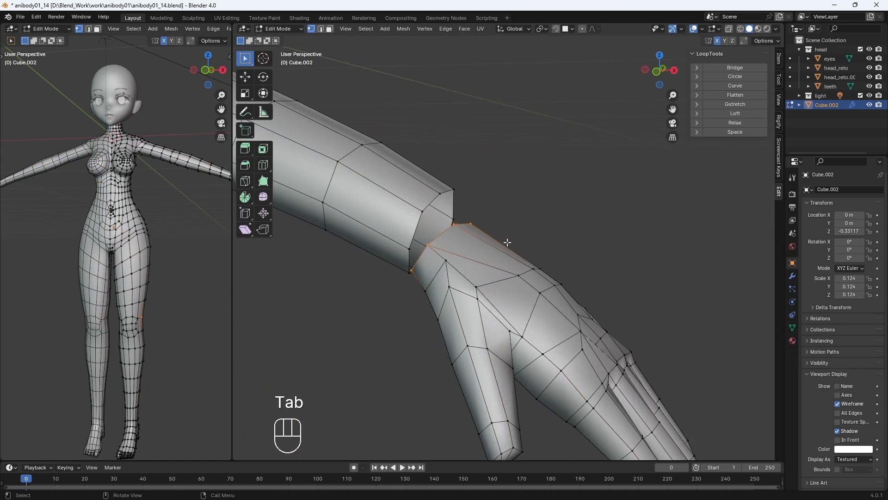
middle_click_drag(409, 189, 461, 233)
key("m")
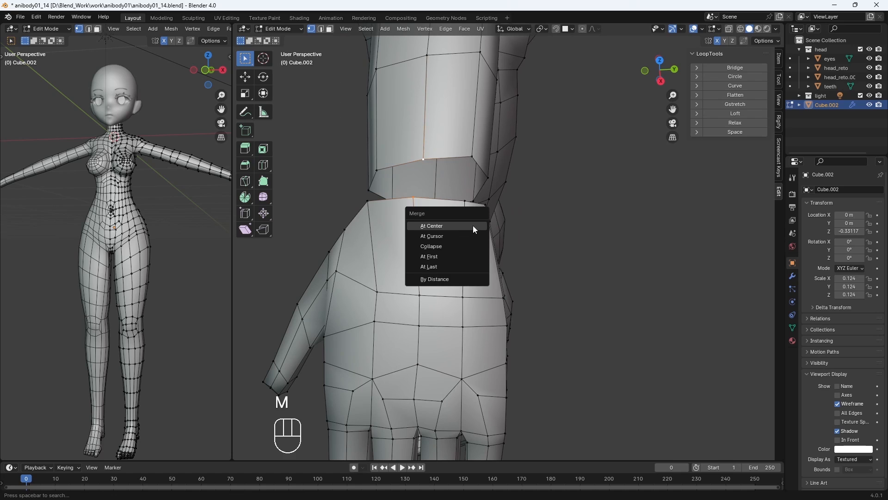
left_click(473, 226)
left_click(468, 160, "shift")
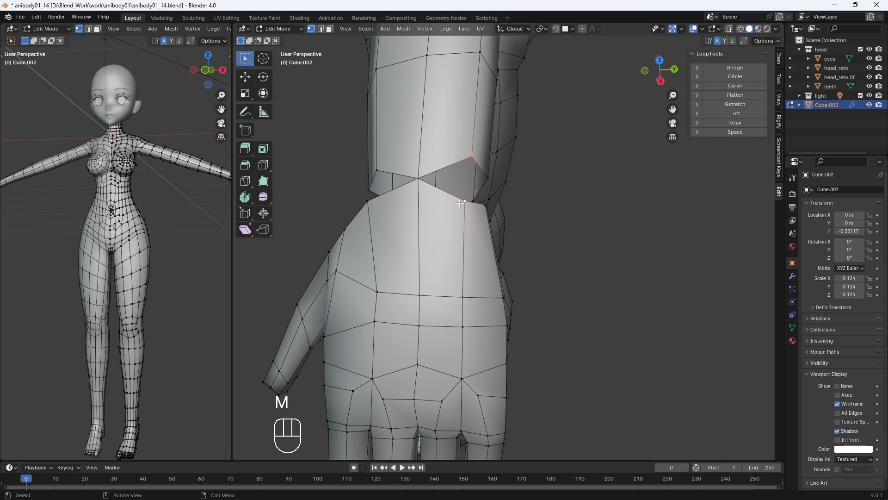
key("m")
left_click(460, 204)
Step: Merge the forearm and hand vertex pairs along the little-finger side of the wrist
middle_click_drag(461, 203, 547, 245)
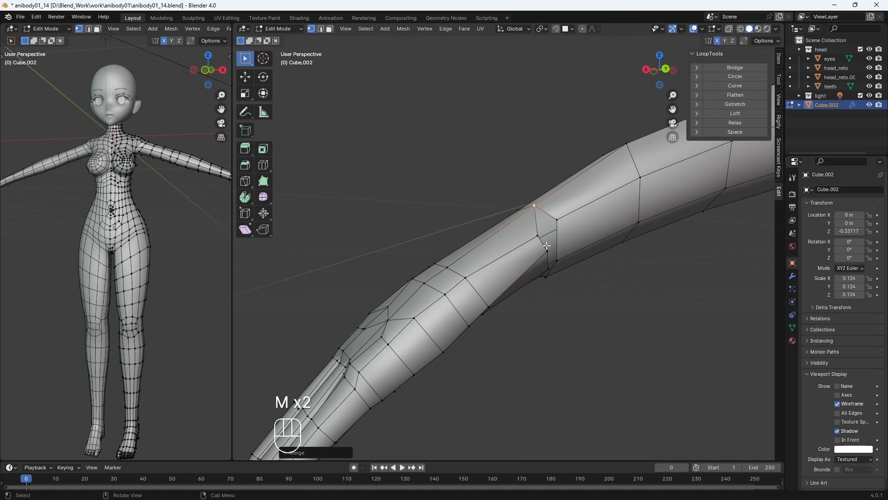
key("m")
left_click(557, 218)
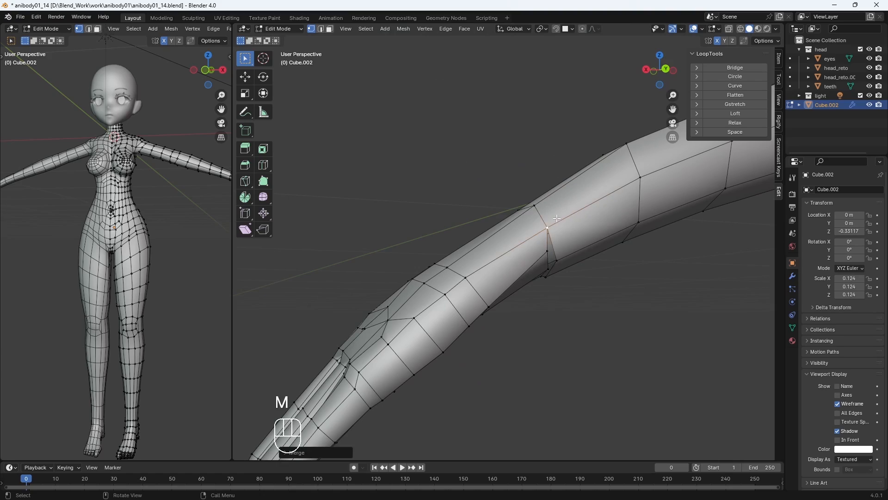
left_click(547, 251)
left_click(557, 259, "shift")
middle_click_drag(558, 259, 581, 270)
key("m")
left_click(595, 293)
Step: Merge the remaining vertex pairs around the underside and thumb side to close the wrist seam
left_click(596, 307)
left_click(630, 312, "shift")
key("m")
left_click(430, 235)
key("m")
key("m")
left_click(612, 174)
Step: Move the vertices on the palm side of the wrist and lower palm toward the thumb to even out the edge flow
left_click(581, 271)
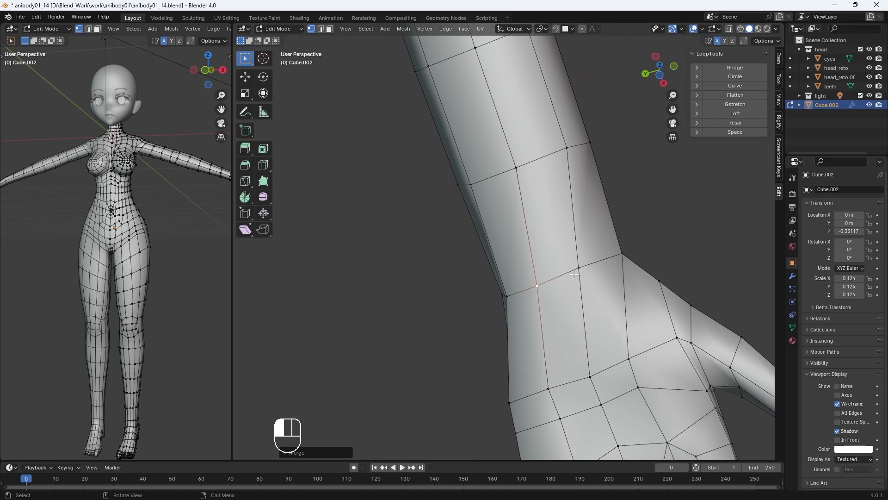
key("h")
key("ctrl+z")
key("g")
left_click(589, 268)
left_click(537, 286)
key("g")
left_click(545, 283)
left_click(590, 377)
key("g")
left_click(610, 367)
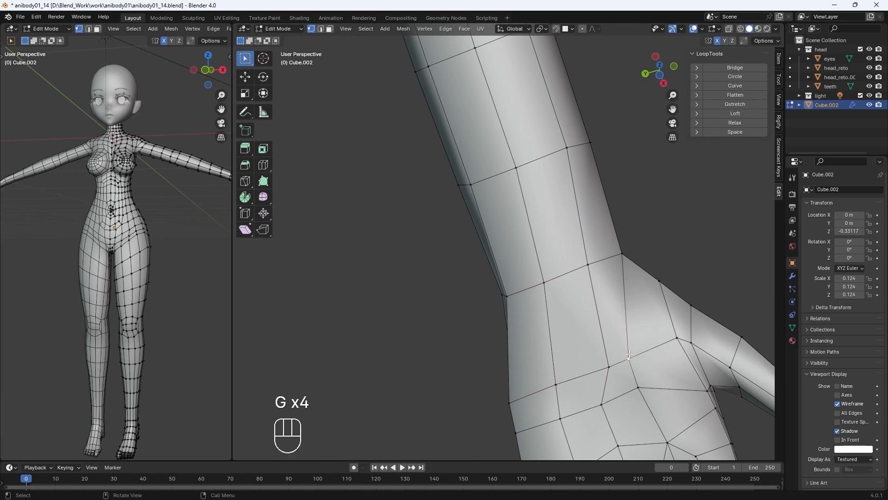
Step: Reposition the forearm vertices just above the palm side of the wrist to smooth the transition
left_click(568, 149)
key("g")
scroll(562, 151, "down", 3)
key("g")
middle_click_drag(499, 139, 452, 259)
left_click(454, 238)
key("g")
Step: Adjust the vertices along the thumb side of the forearm and wrist to even their spacing
left_click(367, 195)
key("g")
left_click(462, 194)
key("g")
left_click(468, 187)
key("g")
left_click(538, 245)
key("g")
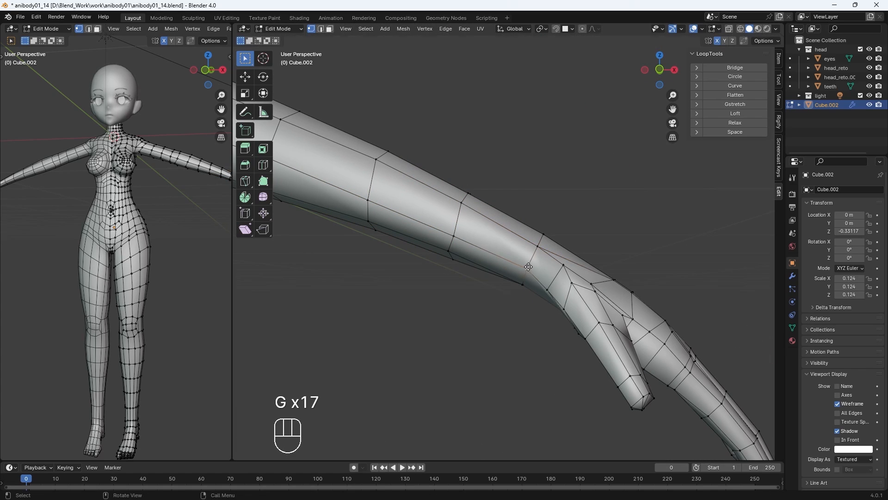
left_click(561, 265)
middle_click_drag(561, 265, 513, 249)
Step: Refine the vertices along the edges and back of the forearm to smooth its taper into the wrist
left_click(439, 226)
key("g")
middle_click_drag(486, 208, 456, 203)
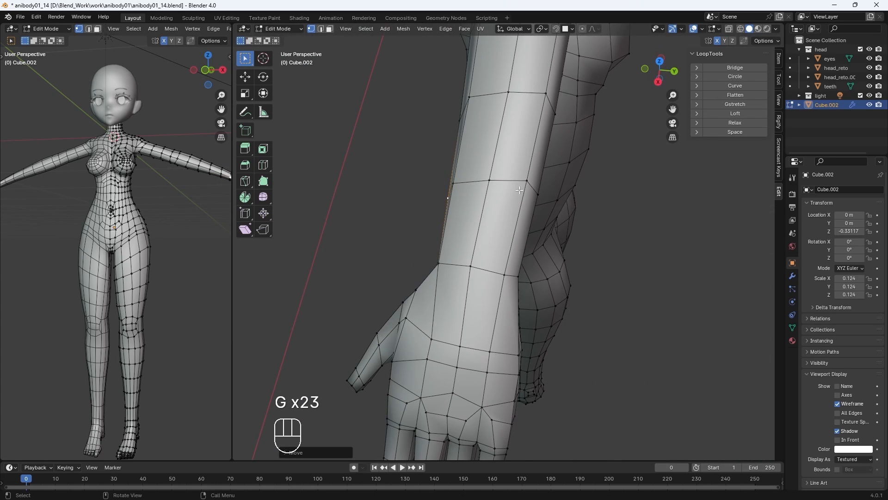
left_click(517, 158)
key("g")
middle_click_drag(578, 208, 551, 240)
key("g")
key("g")
middle_click_drag(555, 280, 578, 302)
key("g")
left_click(520, 201)
key("g")
key("g")
Step: Return to Object Mode, turn off the body's wireframe display and deselect it to view the whole figure
scroll(593, 276, "down", 4)
scroll(593, 285, "up", 2)
scroll(558, 324, "down", 4)
key("Tab")
left_click(837, 404)
left_click(551, 306)
scroll(551, 305, "up", 3)
middle_click_drag(577, 302, 622, 273, "shift")
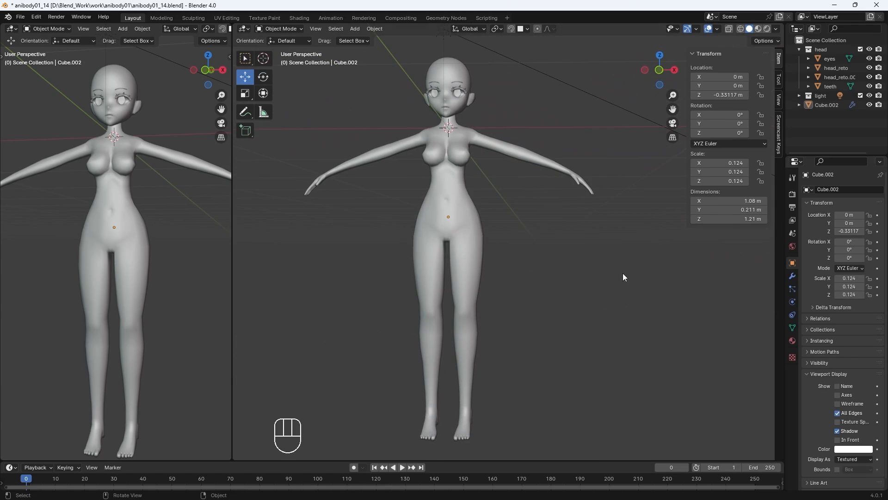
Step: In Edit Mode with X-ray on, select all the hand's vertices and rotate the hand in the front view
key("Tab")
middle_click_drag(618, 231, 630, 389, "shift")
scroll(630, 389, "up", 3)
scroll(634, 391, "up", 3)
key("alt+z")
middle_click_drag(666, 435, 639, 367, "shift")
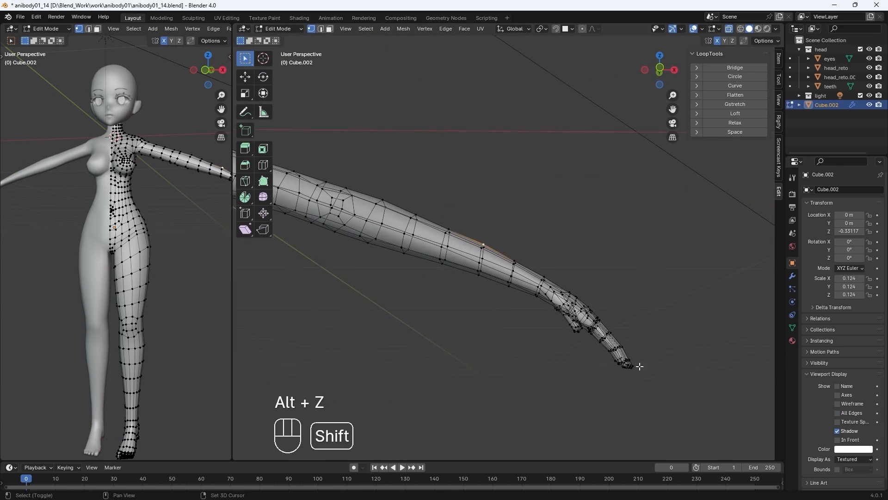
left_click_drag(545, 285, 679, 409)
middle_click_drag(678, 409, 486, 377)
key("KP_1")
key("r")
left_click(676, 368)
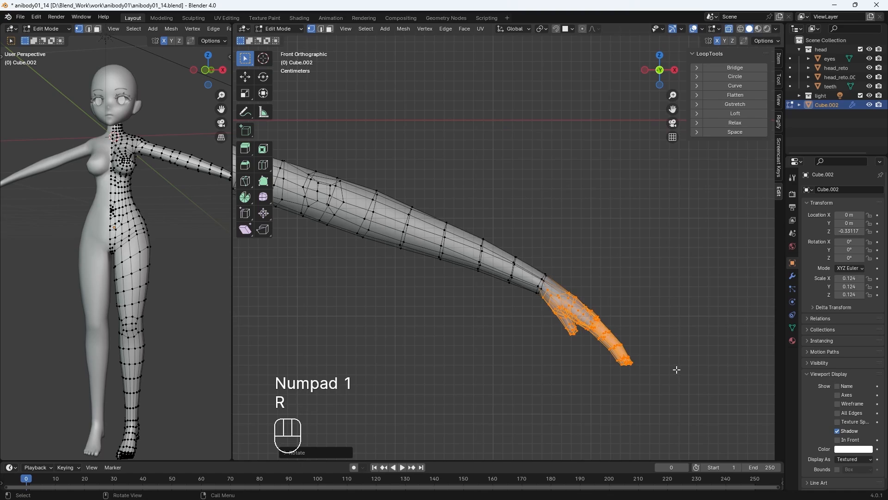
Step: Fine-tune the selected hand's placement and angle at the wrist in the front view
key("g")
left_click(679, 367)
key("r")
left_click(680, 364)
key("g")
left_click(678, 363)
Step: Rotate and shift the hand from another angle, then turn off X-ray and return to Object Mode
middle_click_drag(679, 363, 558, 408)
key("r")
left_click(554, 410)
key("g")
left_click(555, 407)
left_click(640, 389)
scroll(624, 393, "down", 2)
key("Tab")
key("alt+z")
key("KP_1")
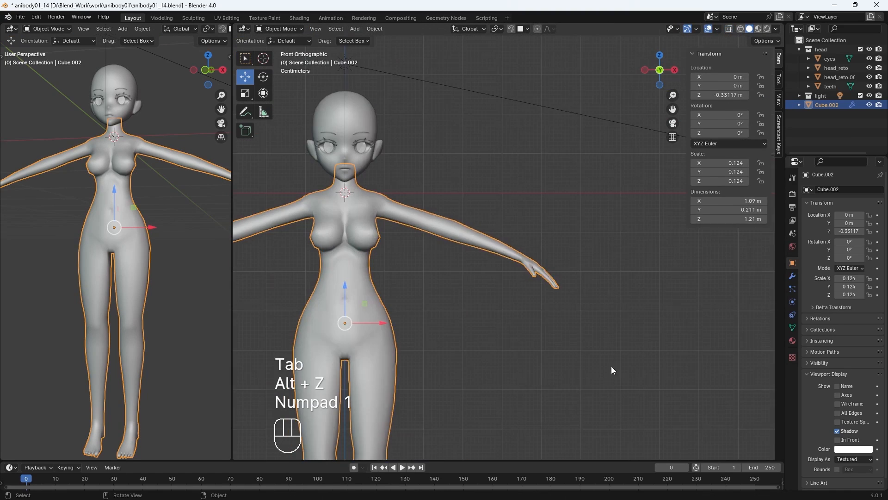
Step: Enter Edit Mode on the body and save the file as anibody01_15
middle_click_drag(611, 365, 749, 343, "shift")
scroll(522, 252, "up", 5)
left_click(531, 200)
key("Tab")
middle_click_drag(532, 199, 546, 290, "shift")
middle_click_drag(546, 289, 482, 276)
key("KP_1")
key("ctrl+s")
Step: Return to Object Mode and add a plane mesh at the 3D cursor
left_click(282, 28)
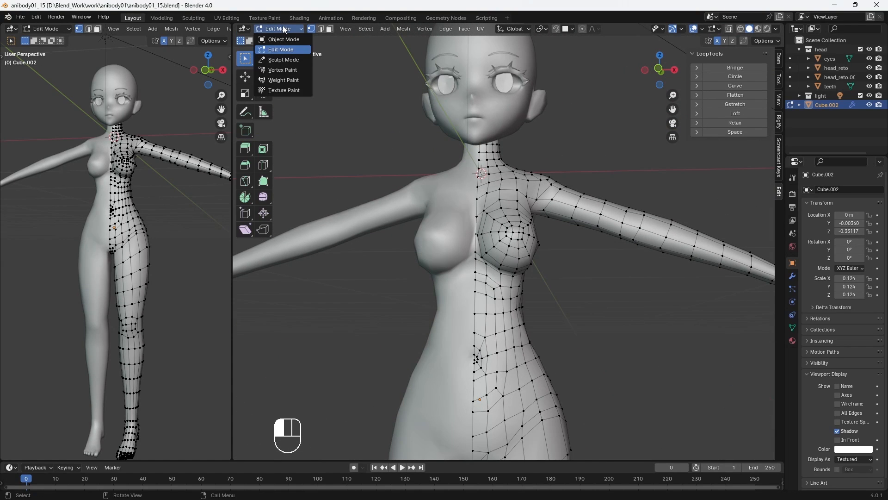
left_click(282, 40)
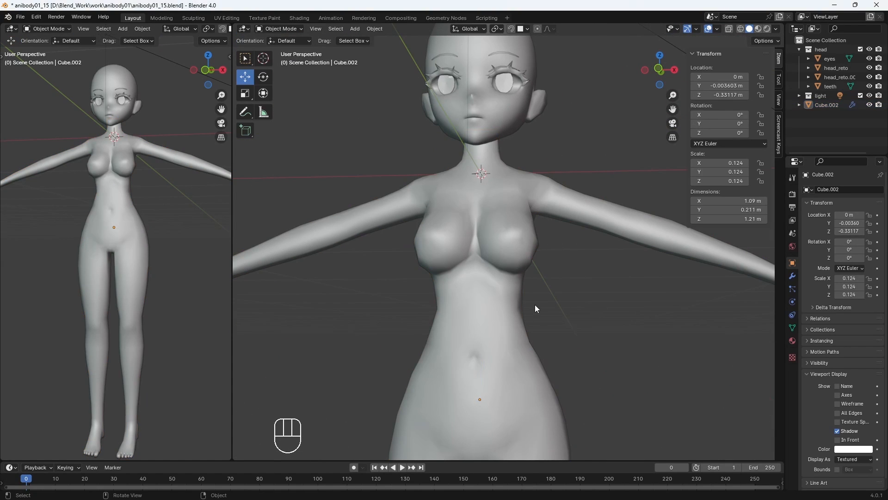
key("shift+a")
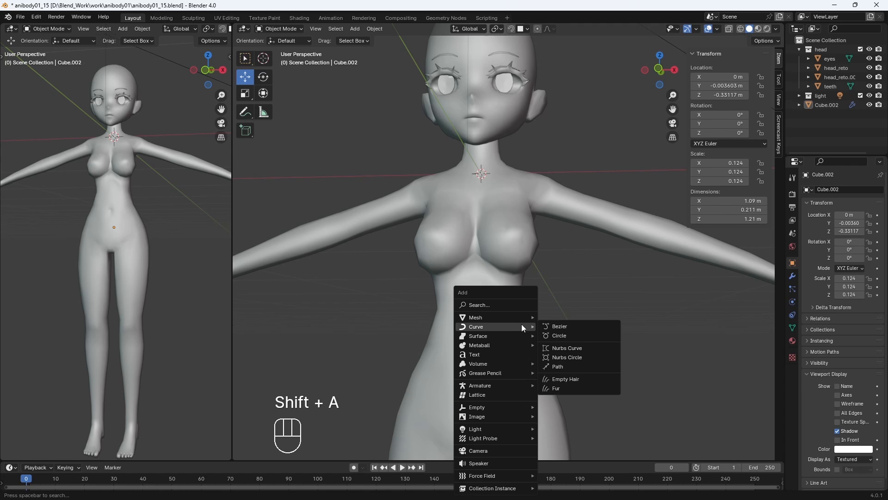
mouse_move(519, 317)
left_click(552, 318)
scroll(554, 301, "down", 6)
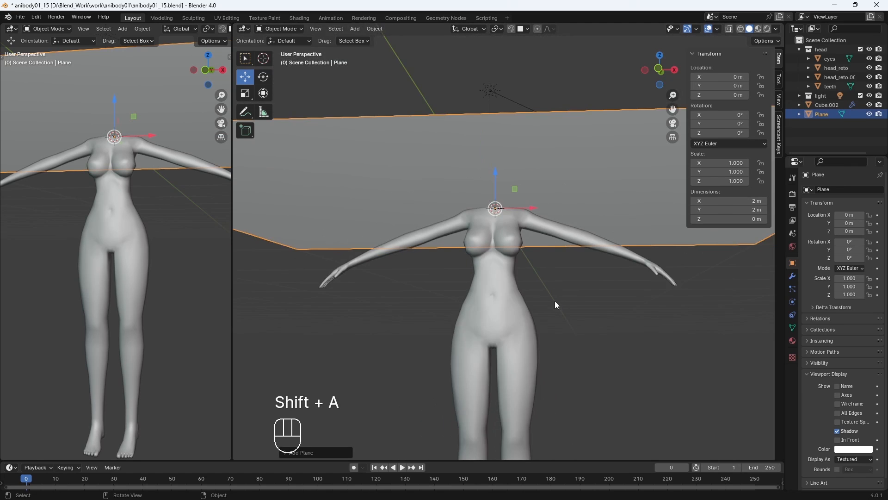
Step: Set the plane's X rotation to 90° so it stands upright
key("Tab")
key("Tab")
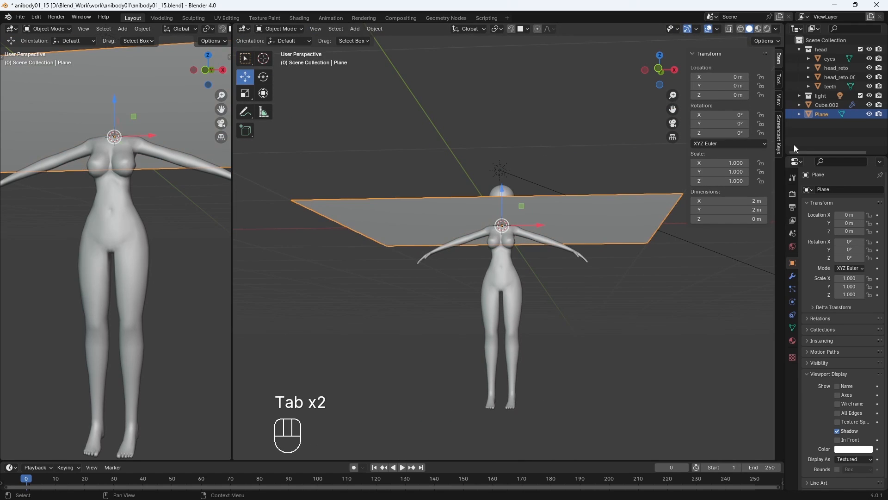
left_click(739, 114)
type("90")
key("Return")
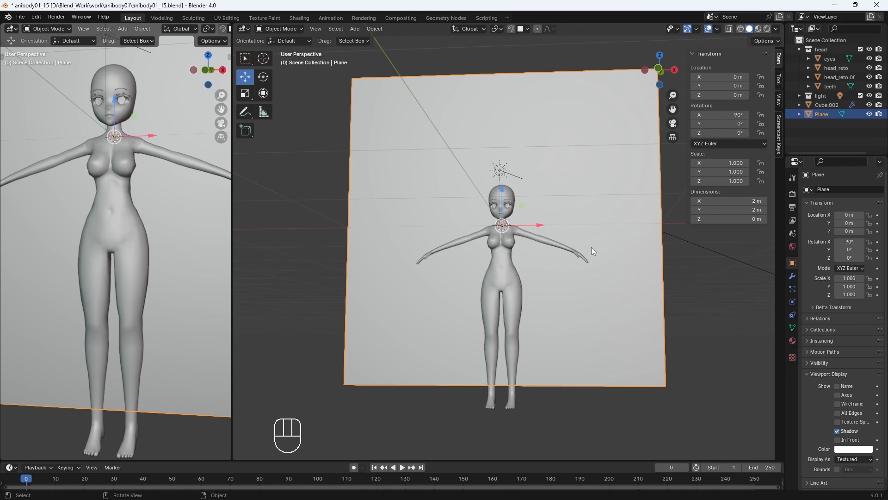
Step: In Edit Mode, merge the plane's vertices into a single point and move it beside the chest
key("Tab")
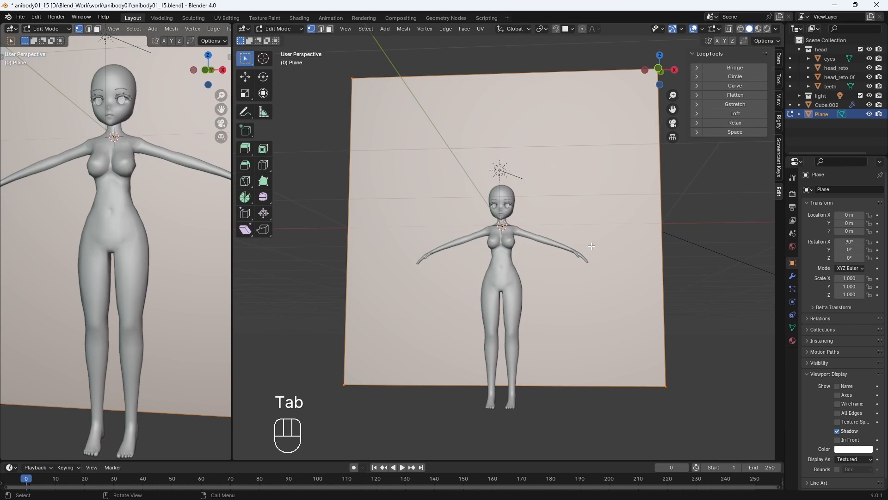
key("m")
left_click(591, 246)
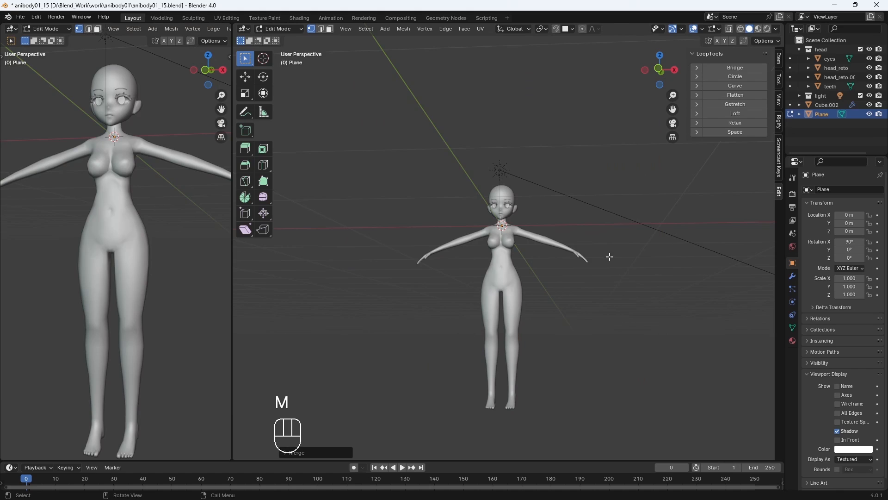
scroll(529, 234, "up", 5)
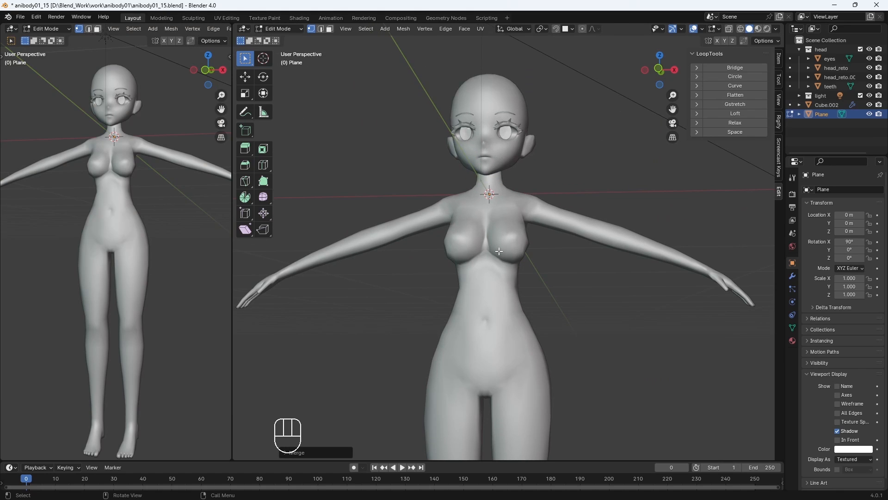
scroll(499, 251, "up", 1)
key("g")
left_click(553, 266)
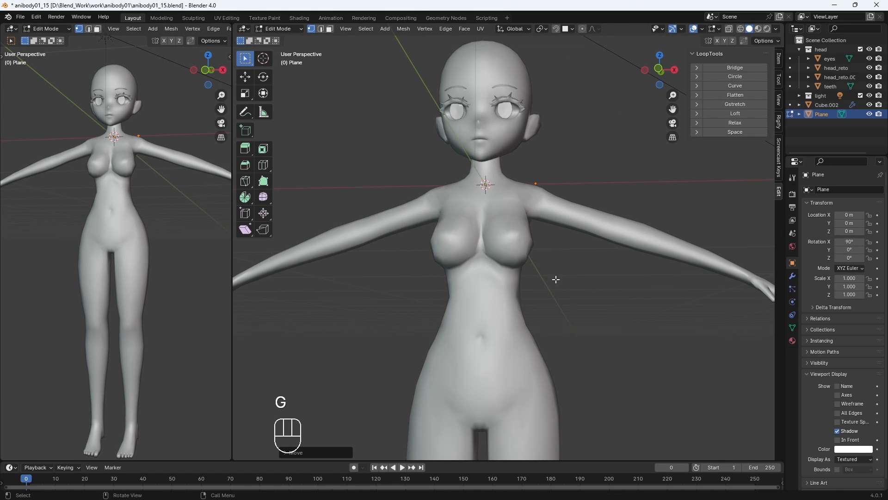
key("g")
left_click(560, 335)
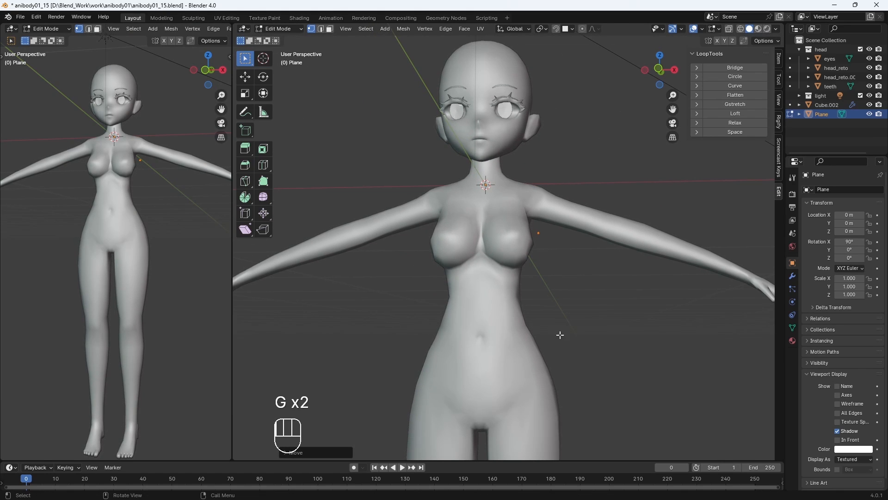
Step: Enable snapping to faces and place the single vertex on the inner side of the breast in the front view
left_click(557, 29)
left_click(573, 29)
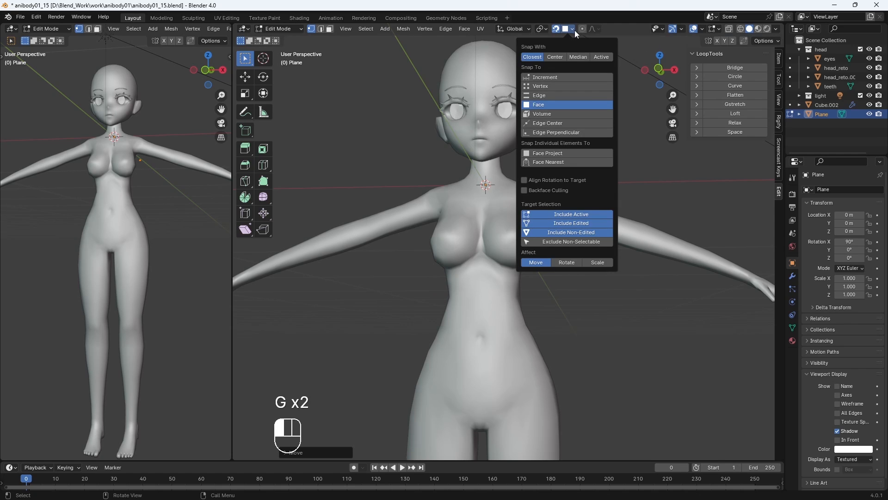
left_click(547, 104)
key("g")
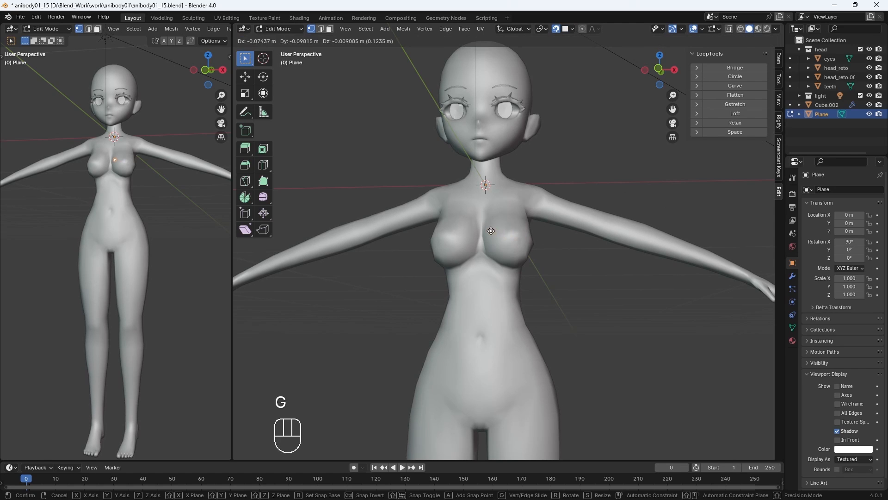
scroll(509, 240, "up", 3)
key("KP_1")
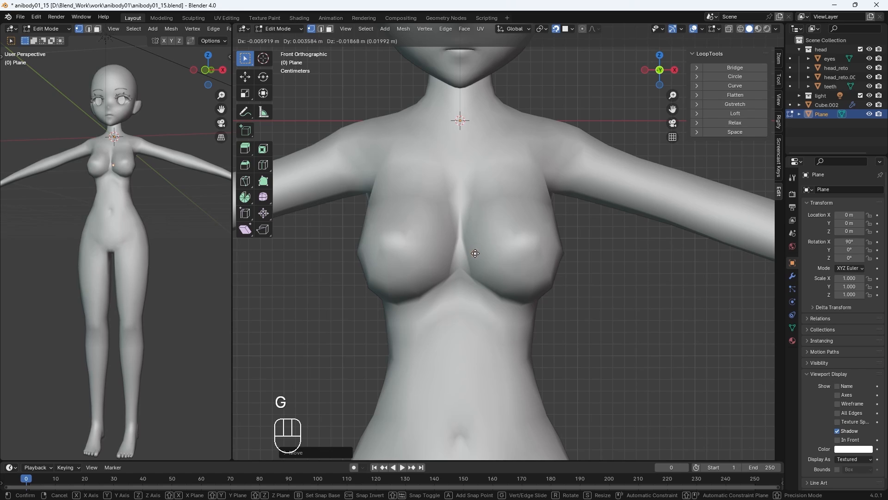
left_click(475, 253)
Step: Extrude the vertex three times outward across the upper breast to form a curved row of edges
key("e")
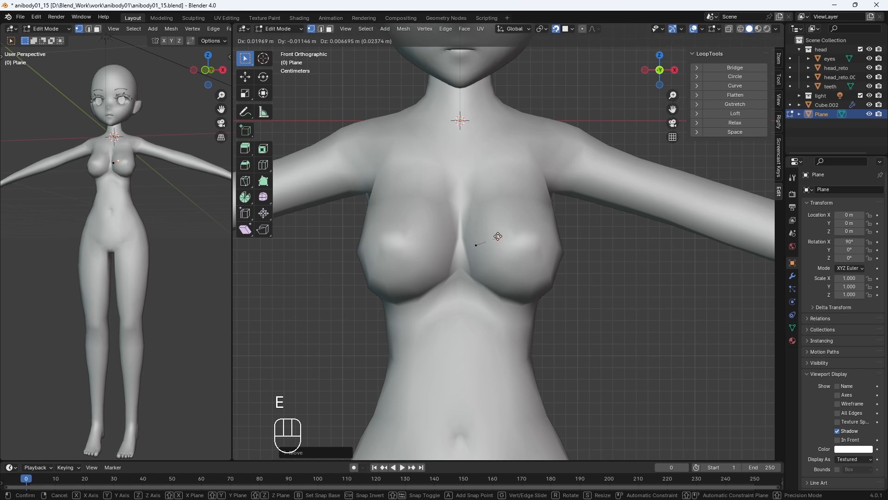
left_click(492, 231)
key("e")
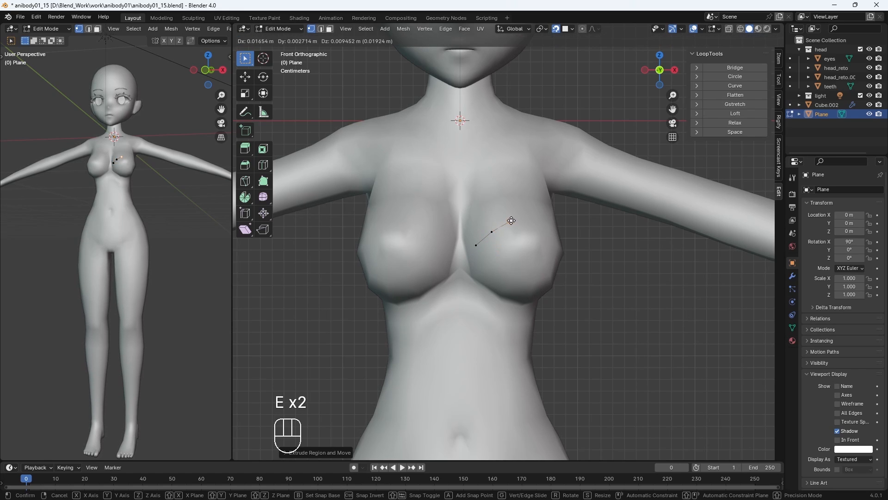
left_click(512, 221)
key("e")
left_click(536, 216)
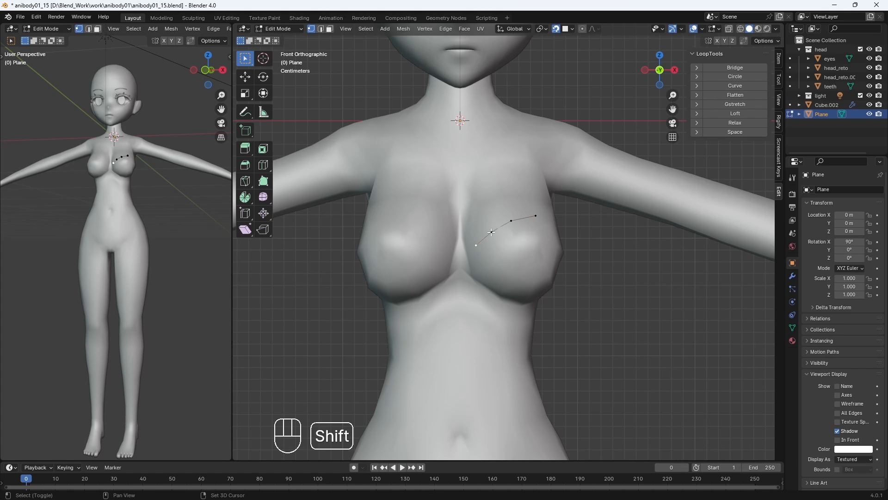
Step: Extrude a second row of vertices just below the first and fill faces between the two rows
key("e")
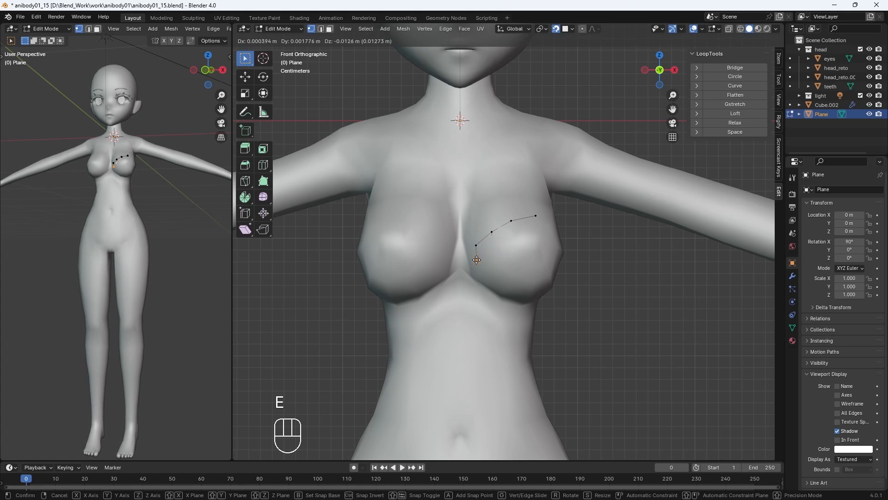
left_click(482, 256)
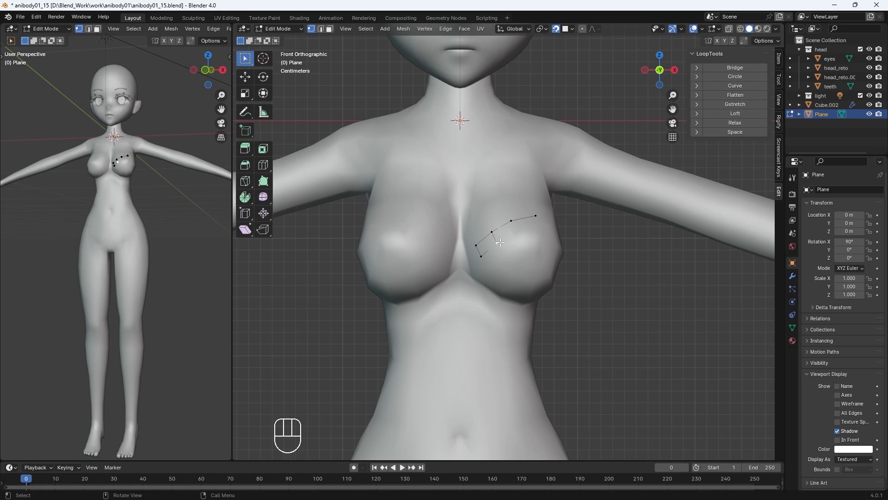
key("e")
left_click(520, 234)
key("e")
left_click(544, 230)
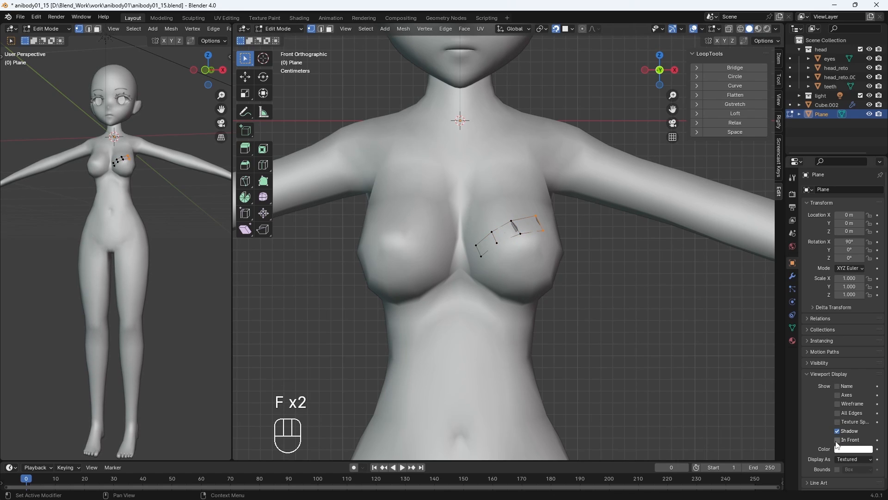
Step: Display the strip in front of the body and turn on the Face Orientation overlay in Object Mode
middle_click_drag(566, 294, 577, 312)
key("Tab")
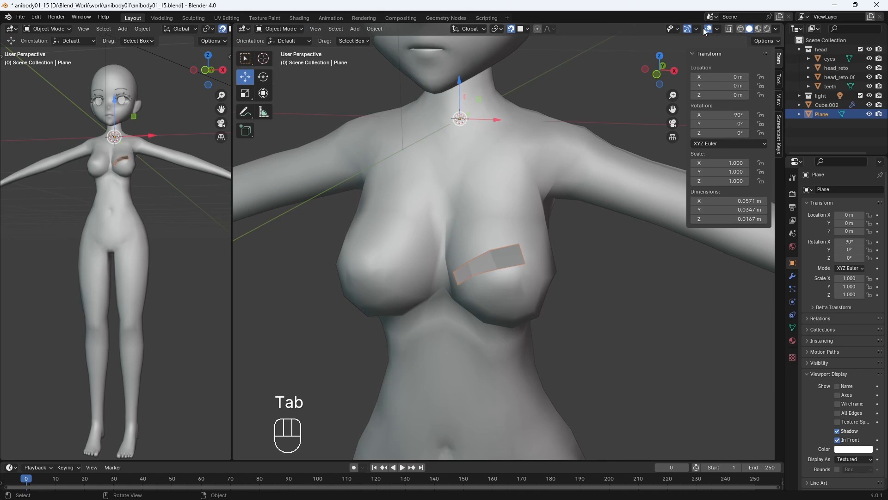
left_click(717, 29)
left_click(660, 207)
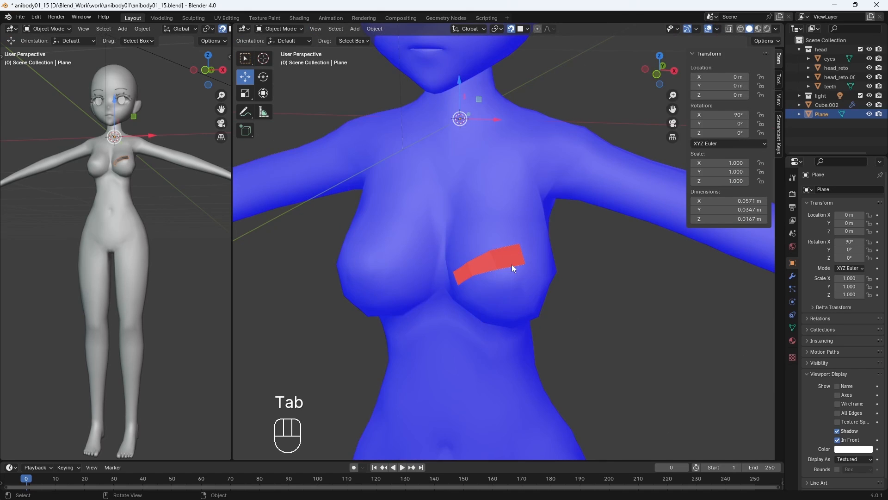
Step: Select the whole strip in Edit Mode, flip its normals, and return to Object Mode
key("Tab")
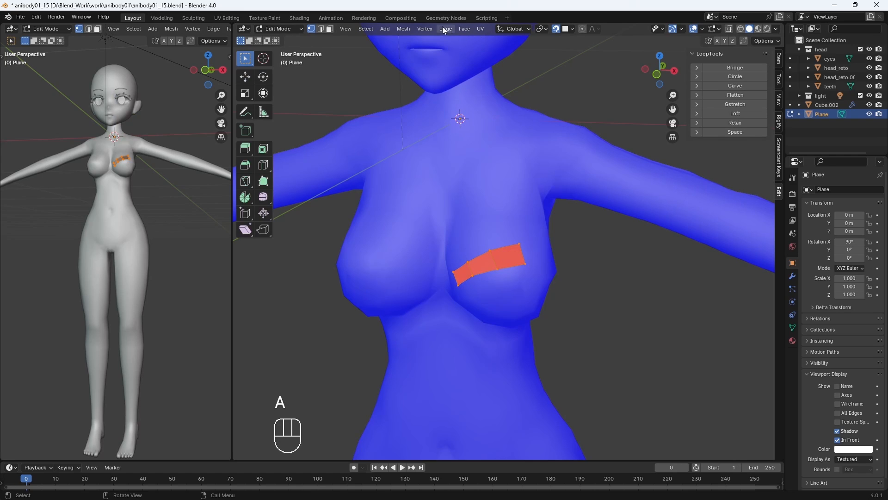
left_click(403, 29)
mouse_move(413, 197)
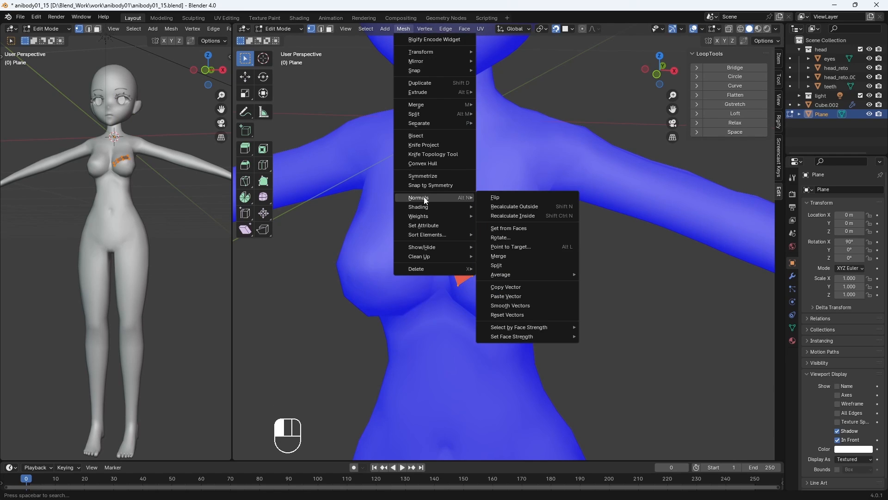
left_click(516, 197)
key("Tab")
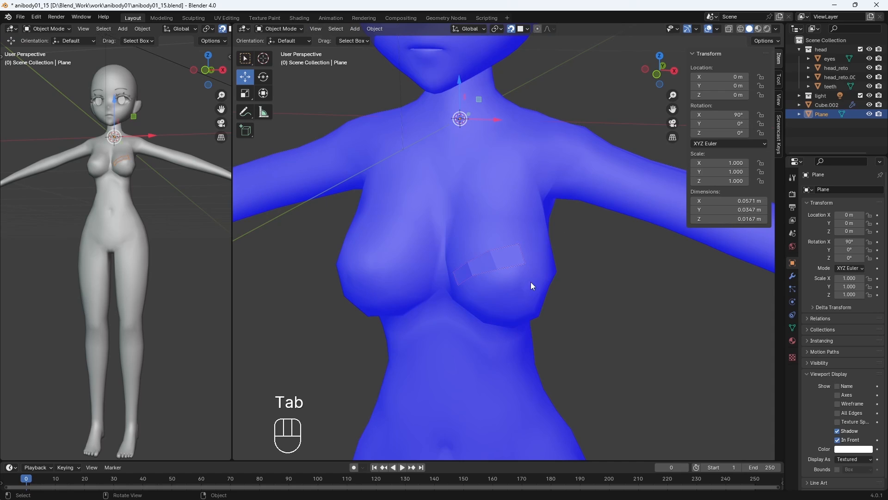
Step: Turn off the Face Orientation overlay and reopen the strip in Edit Mode
left_click(717, 29)
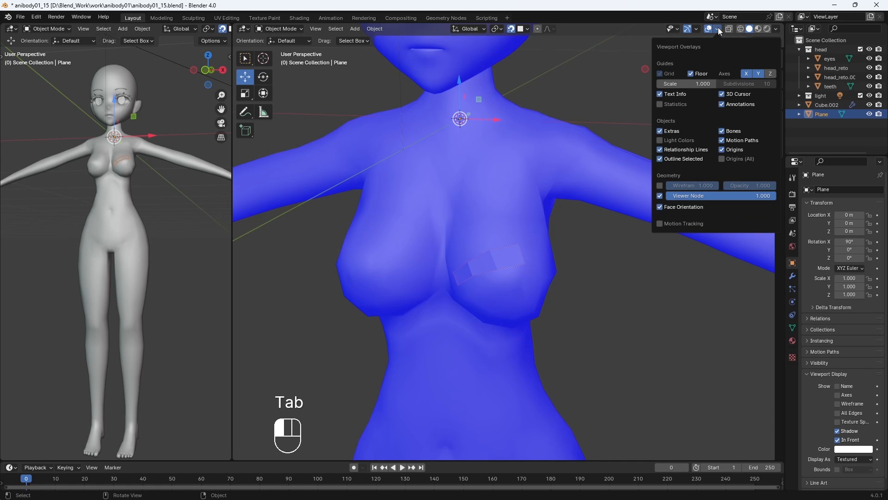
left_click(661, 204)
key("Tab")
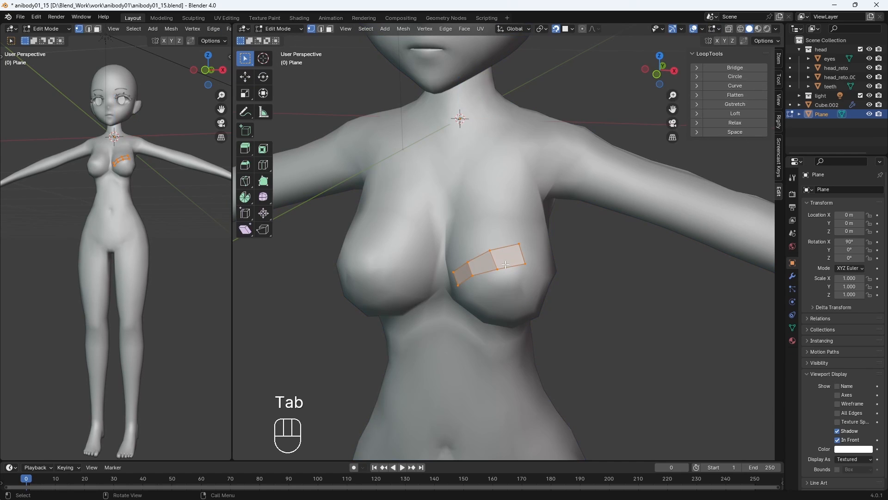
Step: Extrude the strip's inner end toward the centre of the chest
middle_click_drag(499, 251, 580, 254)
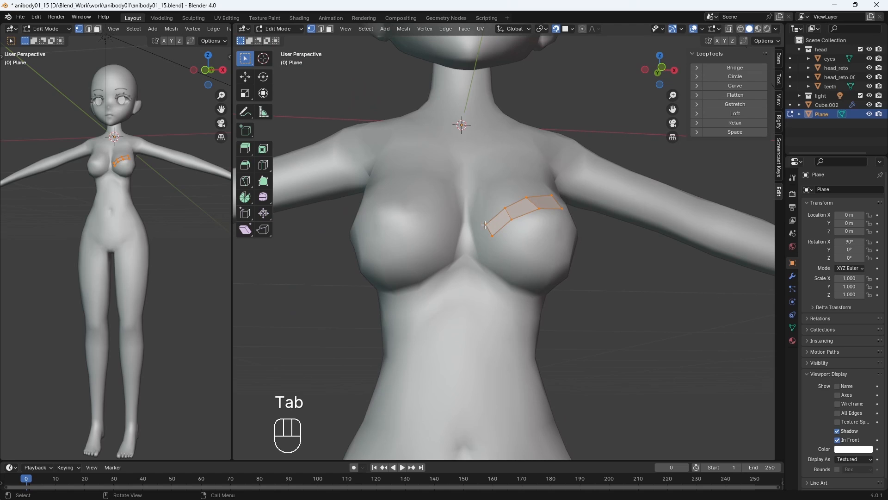
key("e")
mouse_move(491, 240)
middle_mouse_down()
mouse_move(477, 204)
mouse_move(481, 239)
middle_mouse_up()
left_click(470, 205)
Step: Add a Mirror modifier on the X axis to the strip with Clipping enabled
left_click(793, 275)
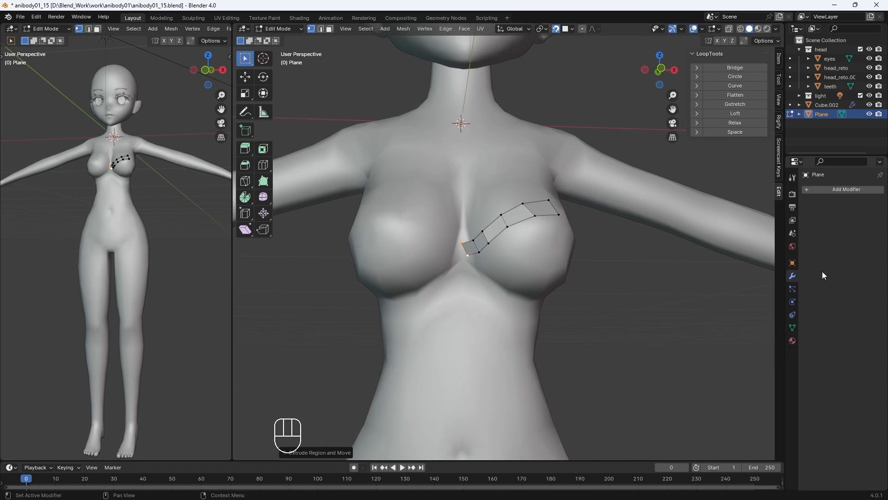
left_click(831, 189)
mouse_move(814, 190)
left_click(704, 254)
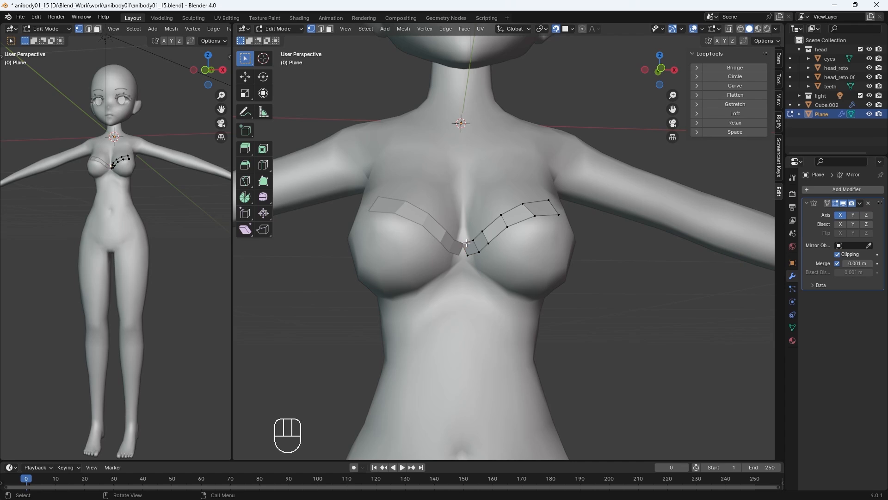
Step: Move the strip's innermost vertices onto the centre line to join the mirrored halves
key("g")
key("g")
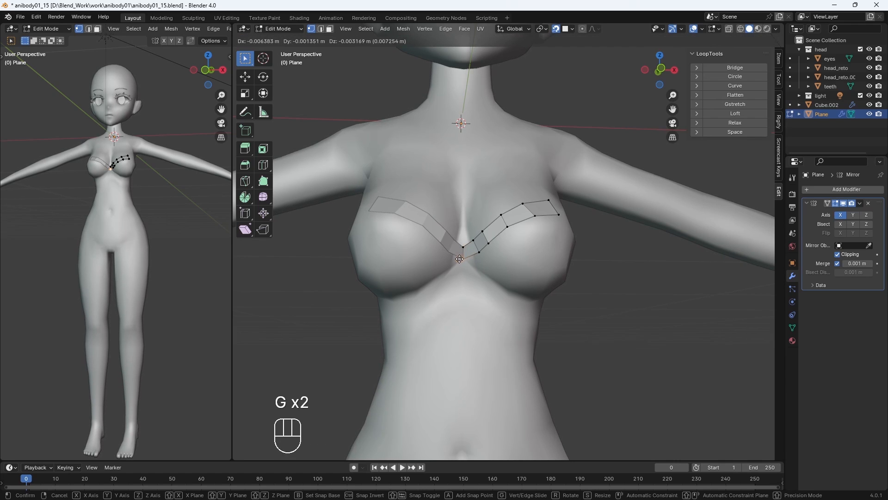
left_click(460, 258)
Step: Extrude a chain of vertices from the strip's upper outer corner down around the outer side of the breast
middle_click_drag(483, 265, 430, 281)
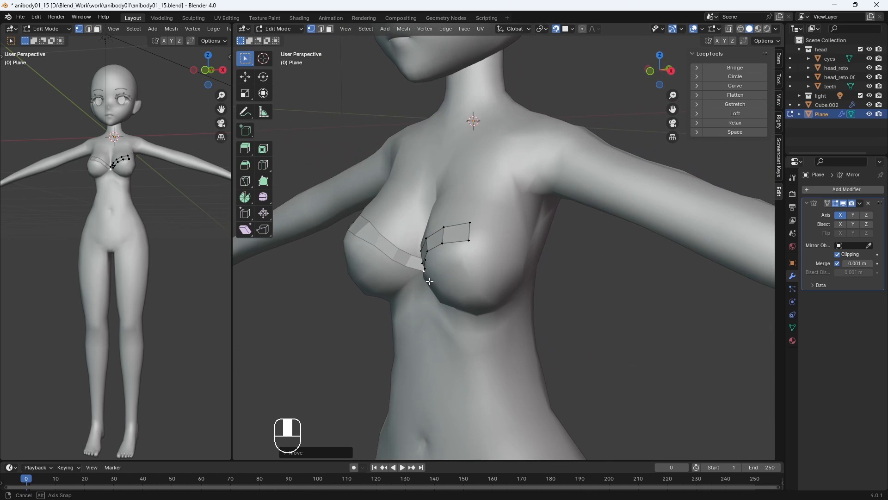
middle_click_drag(489, 238, 472, 250)
key("e")
left_click(459, 240)
key("e")
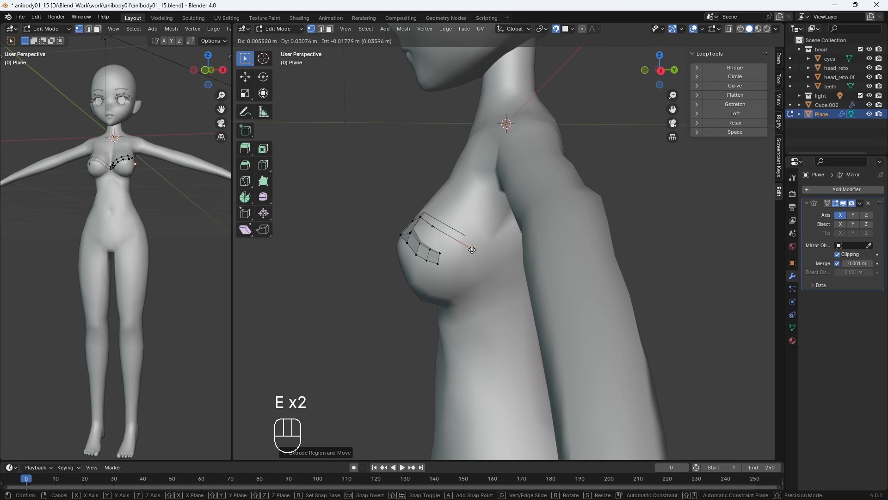
left_click(457, 242)
key("e")
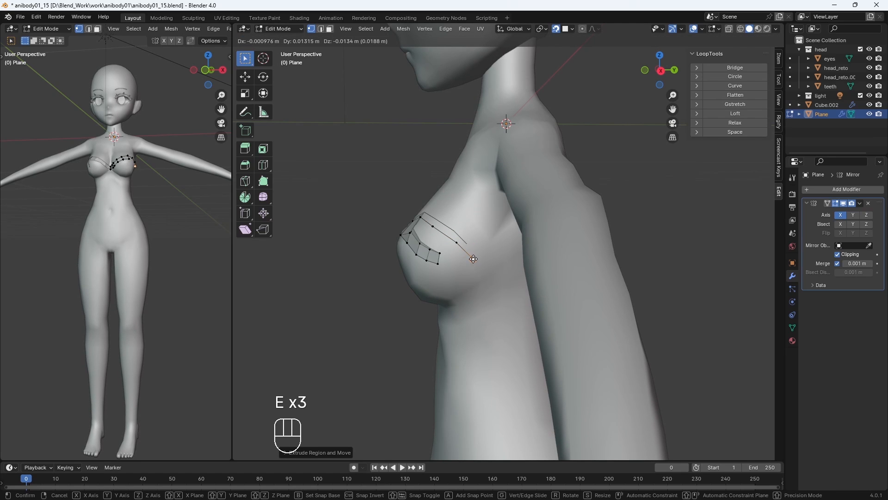
left_click(473, 259)
middle_click_drag(474, 258, 506, 292)
key("e")
left_click(489, 277)
key("e")
left_click(480, 296)
Step: Extrude a second chain of vertices inside the first one, parallel to it around the outer side of the breast
left_click(454, 215)
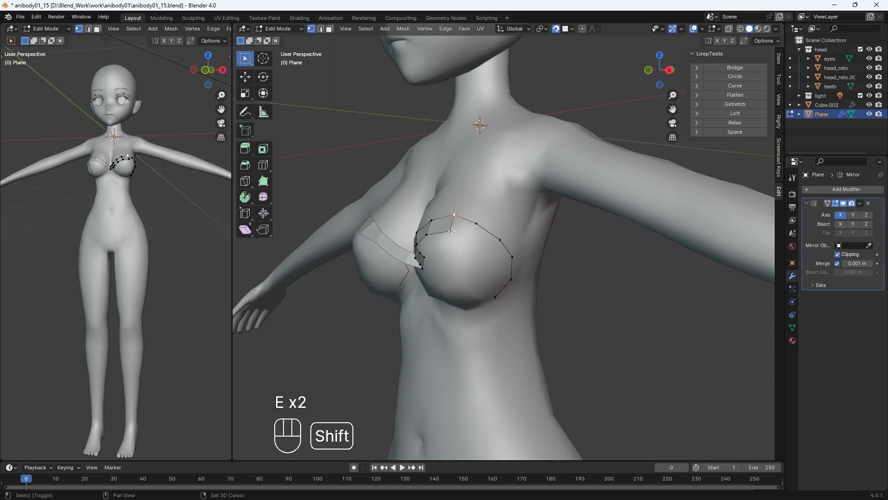
key("f")
key("ctrl+z")
middle_click_drag(457, 221, 465, 243)
left_click(495, 256)
key("e")
left_click(470, 243)
key("e")
left_click(488, 254)
key("e")
left_click(470, 277)
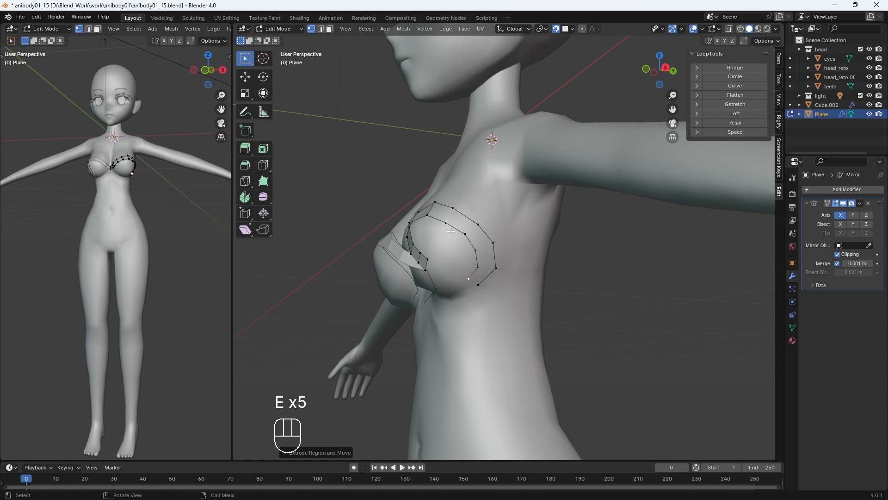
Step: Fill the space between the two chains with quad faces and adjust the vertices along the new strip
left_click(435, 204, "shift")
middle_click_drag(435, 203, 490, 234)
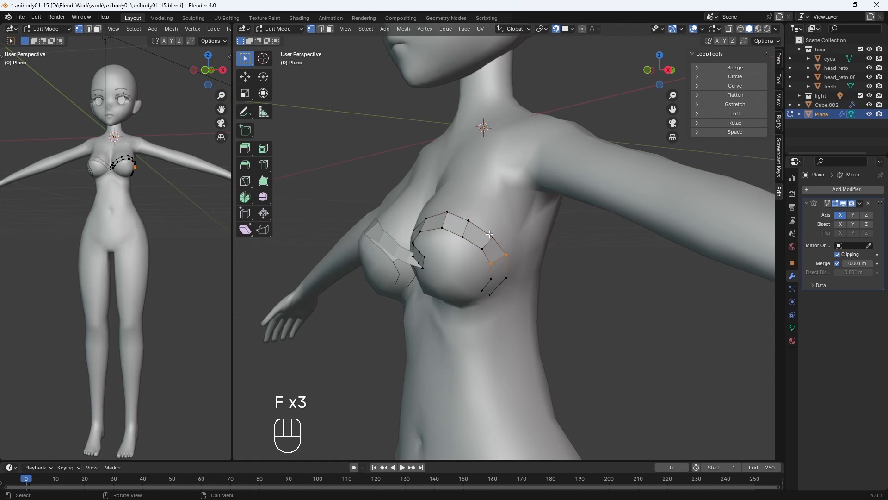
middle_click_drag(490, 234, 523, 252)
key("g")
key("g")
key("g")
key("g")
left_click(493, 238)
Step: Extrude an inner row from the strip over the upper breast and fill its missing faces
left_click(497, 245, "shift")
key("e")
left_click(504, 258)
left_click(512, 233)
key("f")
key("f")
key("f")
key("f")
left_click(516, 255)
key("f")
Step: Extrude the strip's inner lower end near the cleavage downward along the breast
left_click(468, 231)
left_click(447, 254)
left_click(456, 238, "shift")
key("e")
left_click(471, 251)
left_click(456, 236)
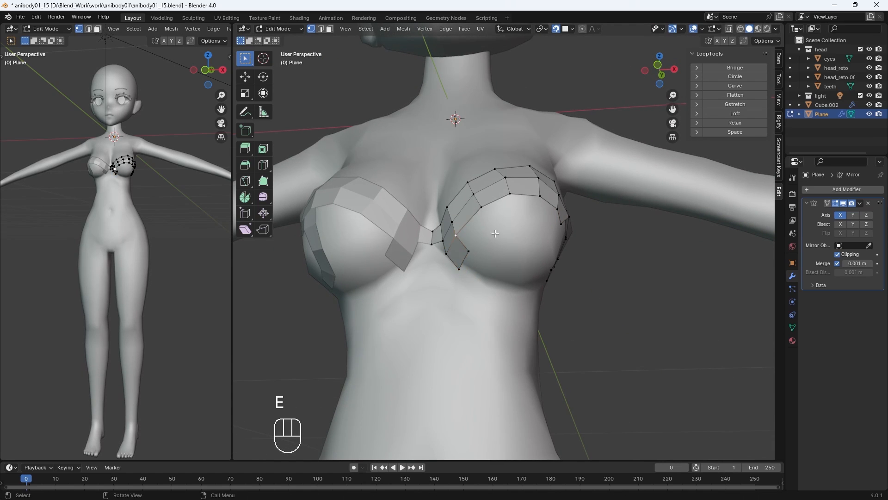
Step: Fill faces inside the inner strip to join it with the second row across the upper breast
middle_click_drag(456, 238, 455, 252)
key("f")
left_click(488, 255)
key("f")
middle_click_drag(514, 230, 444, 269)
key("f")
key("g")
key("f")
Step: Extrude a chain of vertices along the underside of the breast and merge its end with the outer strip
left_click(479, 274)
key("e")
left_click(477, 275)
key("ctrl+z")
key("ctrl+z")
key("e")
left_click(459, 272)
key("e")
left_click(443, 269)
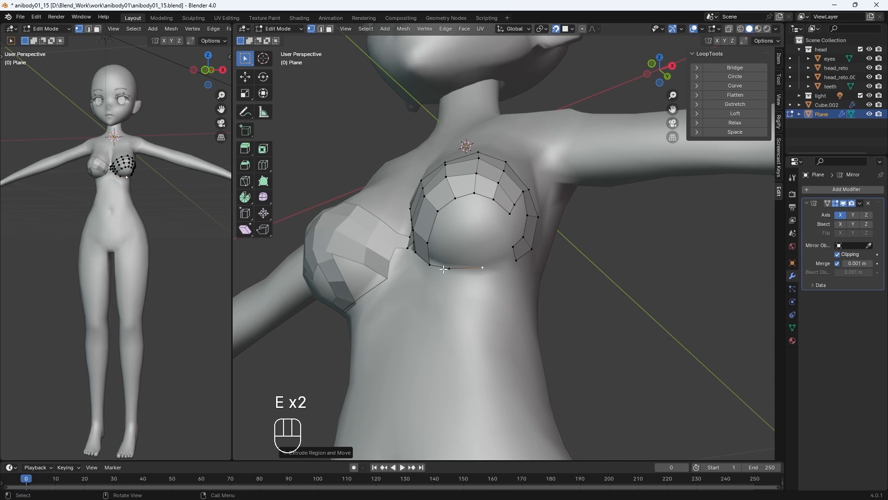
key("e")
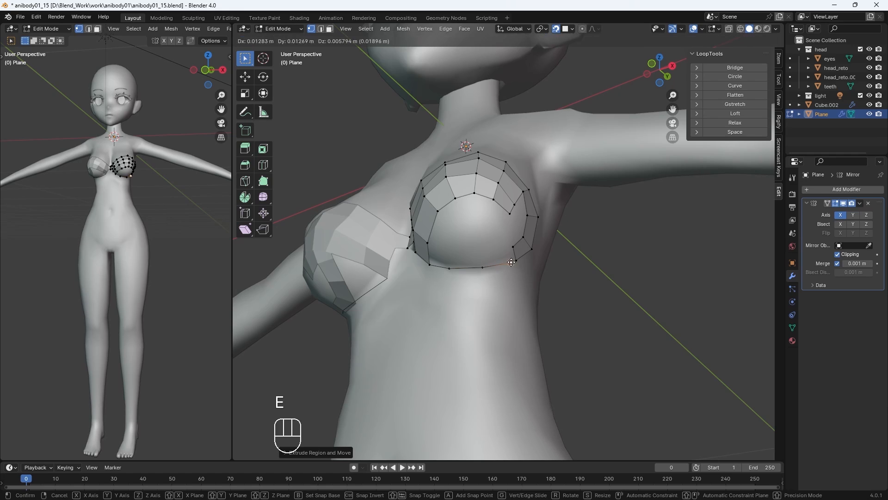
left_click(511, 262)
key("m")
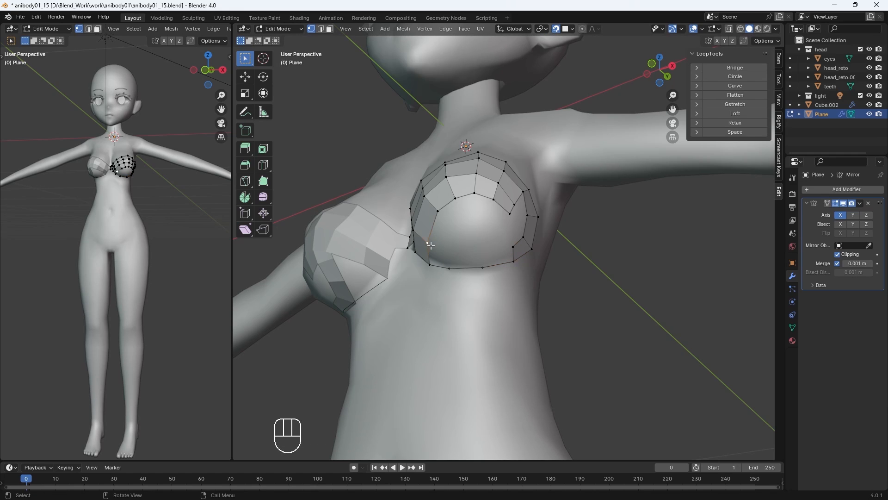
Step: Extrude a second chain just above the underside chain and merge its end with the outer strip's inner corner
key("e")
left_click(448, 247)
key("e")
left_click(482, 248)
key("e")
left_click(510, 247)
key("m")
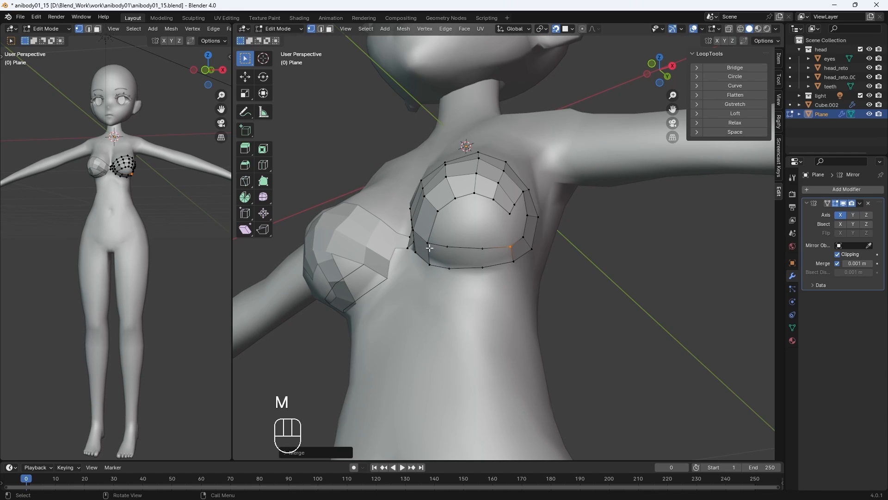
Step: Fill the faces between the two underside chains and reposition the vertices of the second row at the front
key("f")
key("f")
key("f")
key("g")
key("g")
key("g")
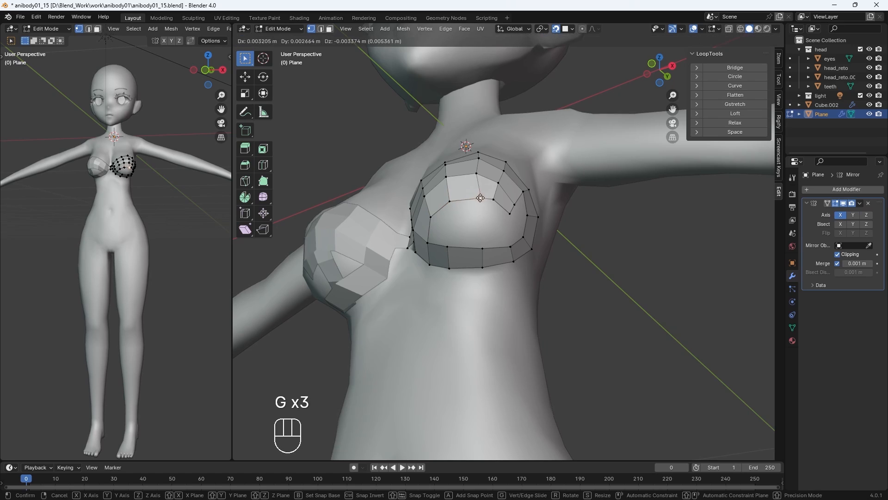
left_click(480, 197)
key("g")
middle_click_drag(490, 204, 477, 220)
Step: Fill the next faces of the second row and add a centred loop cut across the underside strip
left_click(518, 218)
key("f")
key("f")
key("ctrl+r")
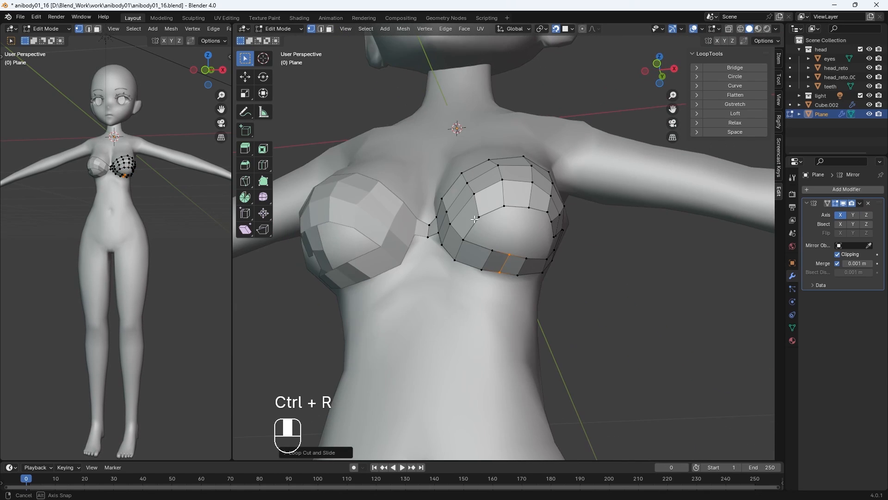
right_click(488, 246)
Step: Fill a further row of faces from the inner side across the front of the cup
key("f")
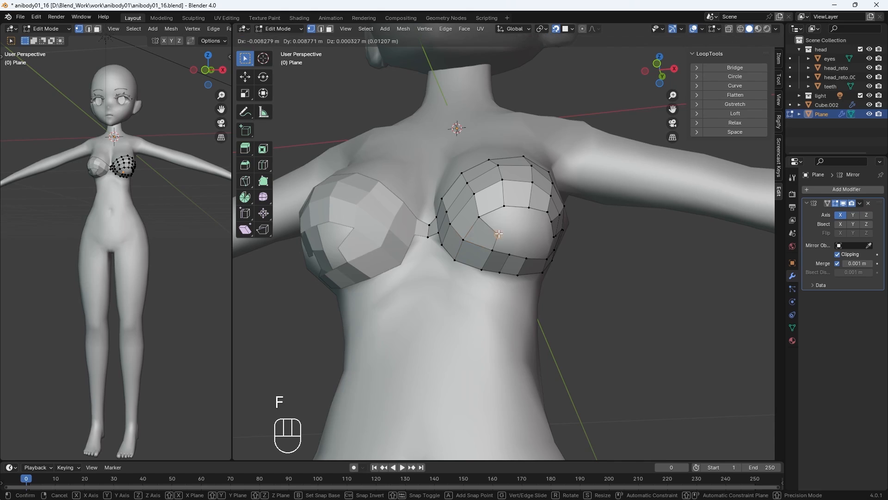
key("f")
middle_click_drag(490, 247, 477, 228)
key("f")
key("g")
right_click(476, 229)
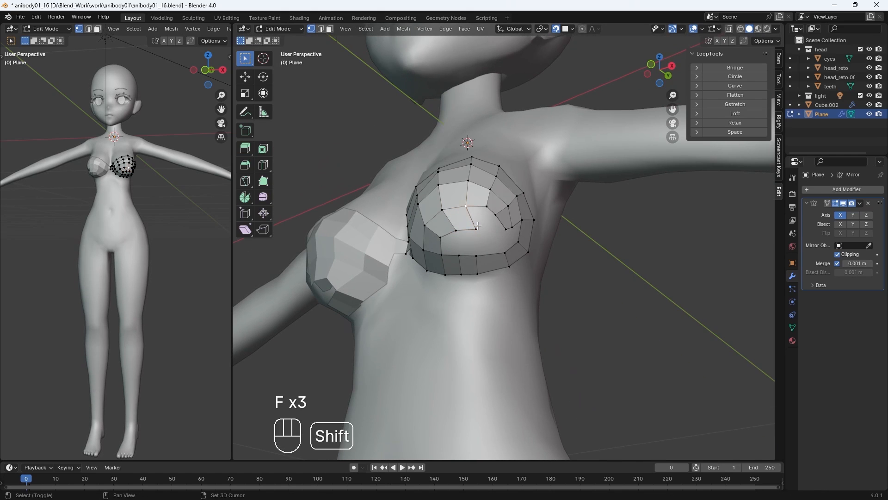
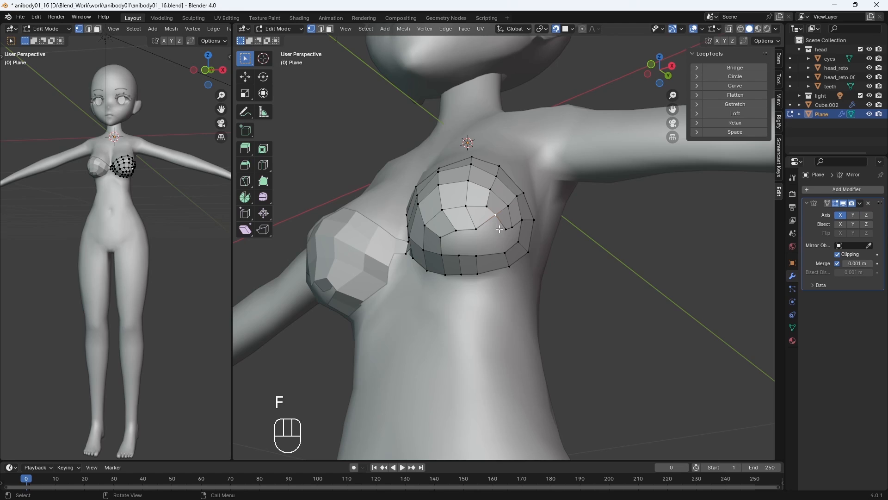
Step: Reposition the vertices beside the open gap on the cup's outer side and delete the surplus vertices
key("g")
left_click(504, 233)
key("g")
left_click(506, 238)
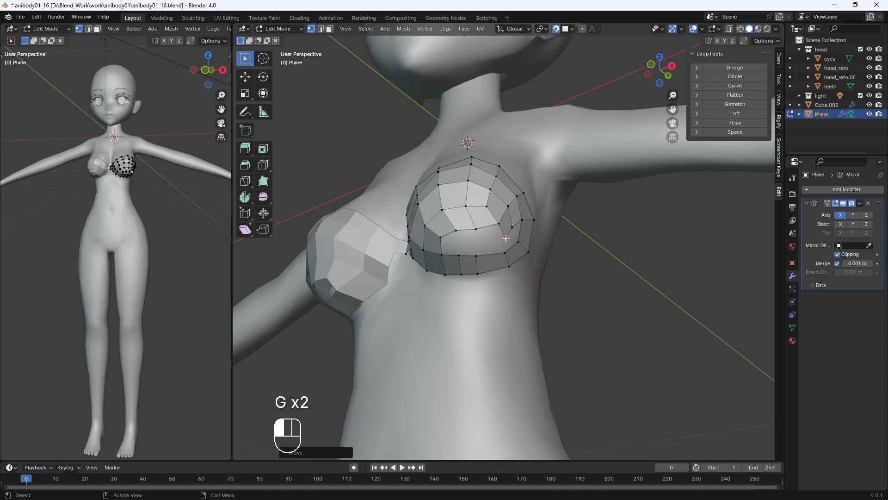
key("g")
left_click(513, 236)
key("Delete")
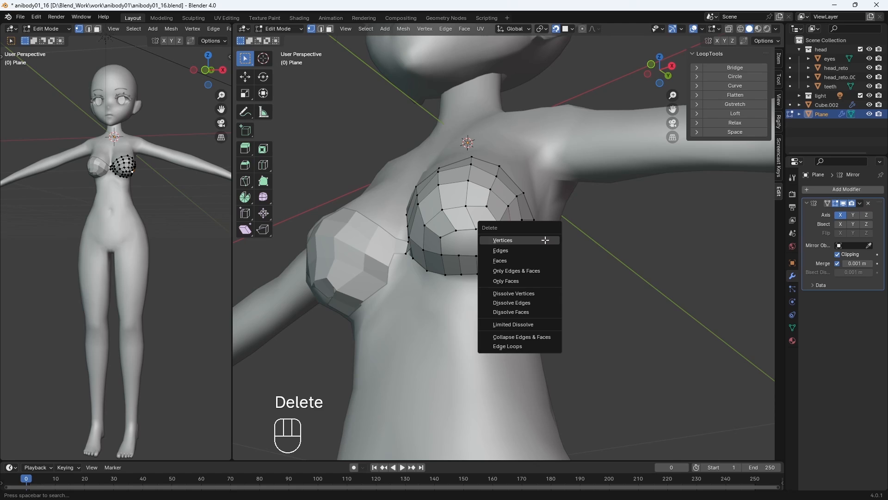
left_click(545, 240)
Step: Move the vertices along the cup's outer edge and underside to even out their spacing
key("g")
left_click(508, 221)
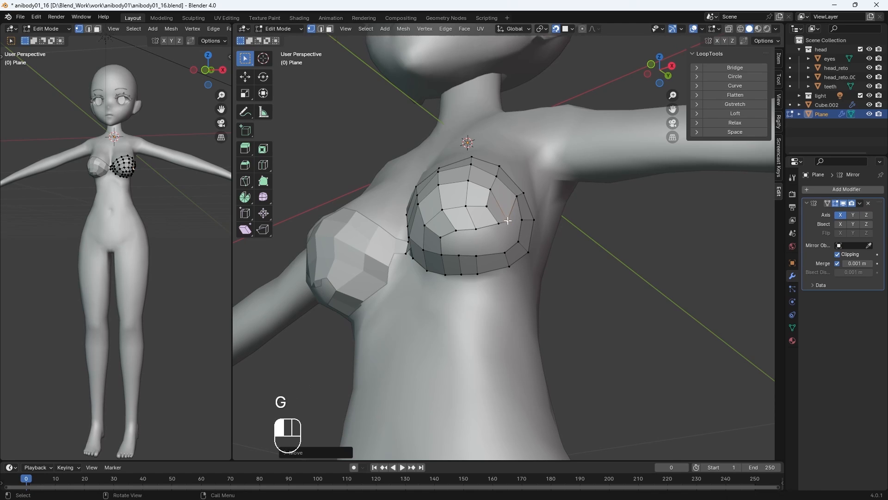
key("g")
left_click(524, 228)
key("g")
left_click(521, 245)
key("g")
left_click(484, 254)
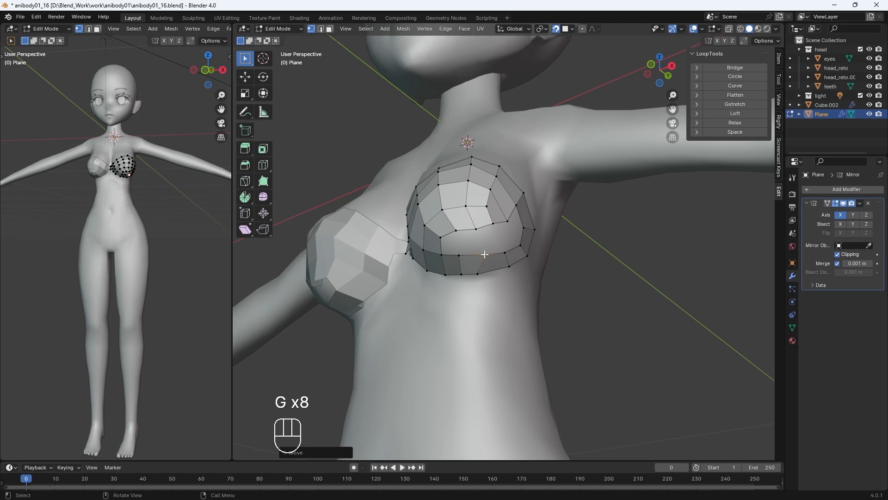
key("g")
left_click(489, 269)
Step: Fill the remaining opening in the lower front of the cup with faces
left_click(444, 237)
key("f")
key("f")
key("f")
key("f")
key("f")
middle_click_drag(522, 262, 540, 273)
Step: Adjust the positions of the vertices along the cup's lower edge
left_click(454, 286)
key("g")
left_click(453, 283)
key("g")
left_click(407, 285)
key("g")
left_click(409, 280)
key("ctrl+z")
key("g")
key("g")
Step: Switch the top to Sculpt Mode with the Slide Relax brush and enable its Wireframe viewport display
key("KP_1")
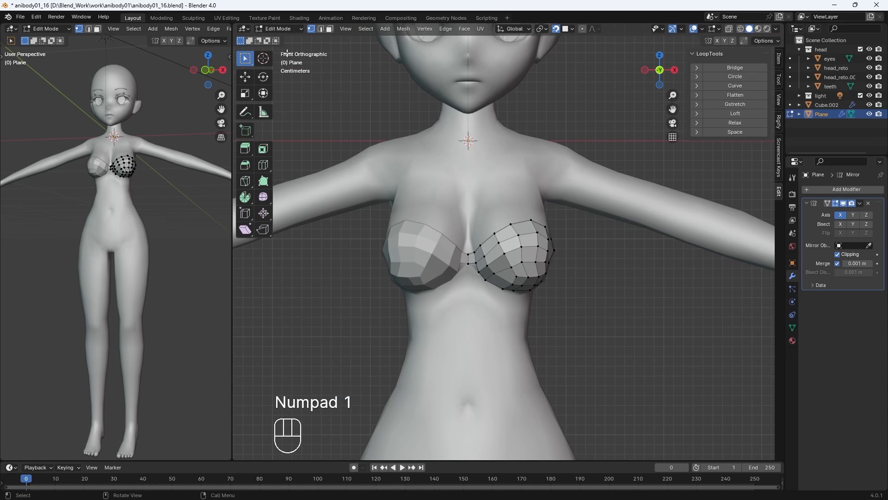
left_click(279, 29)
left_click(282, 63)
left_click(245, 236)
left_click(792, 263)
left_click(838, 403)
Step: Relax the topology across the cup with Slide Relax, enlarging the brush radius to 78 px
left_click_drag(519, 262, 512, 259, "shift")
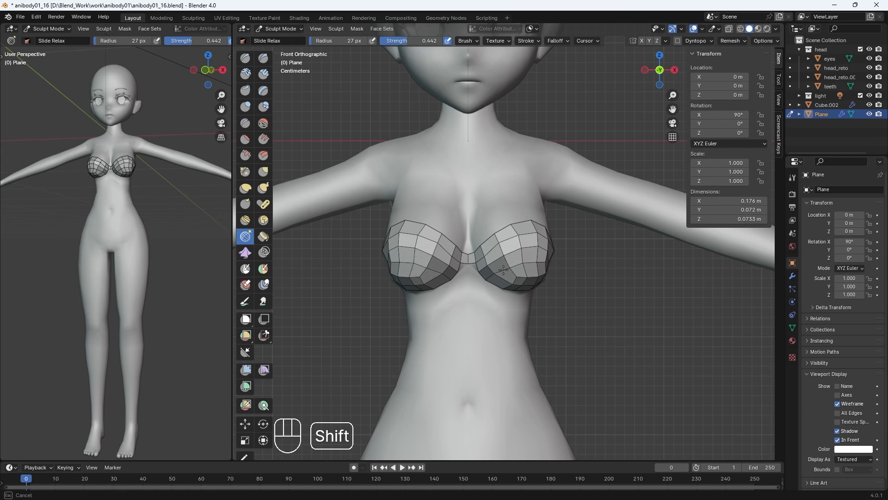
key("bracketright")
key("bracketright")
key("bracketright")
key("bracketright")
key("bracketright")
key("bracketright")
middle_click_drag(516, 285, 494, 279)
mouse_move(500, 243)
left_mouse_down("shift")
mouse_move(508, 261)
mouse_move(481, 259)
left_mouse_up("shift")
middle_click_drag(471, 260, 528, 263)
left_click_drag(529, 268, 534, 277, "shift")
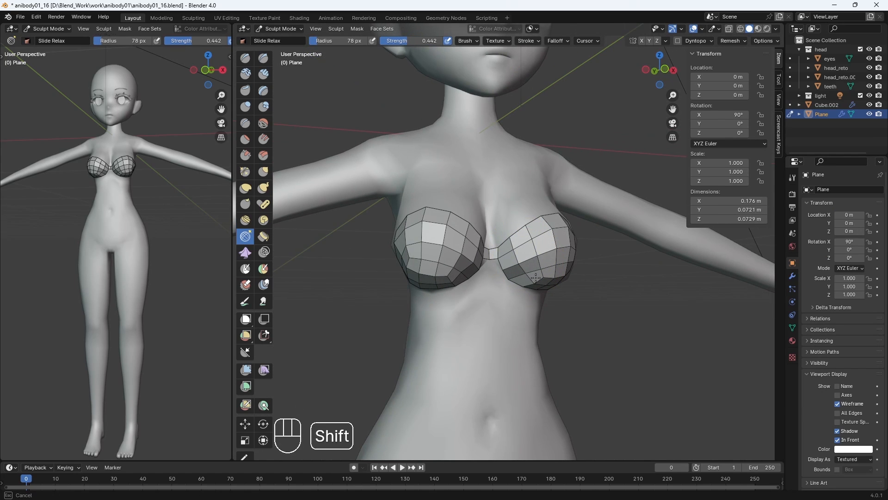
mouse_move(526, 262)
middle_mouse_down()
mouse_move(488, 256)
mouse_move(495, 278)
mouse_move(528, 303)
middle_mouse_up()
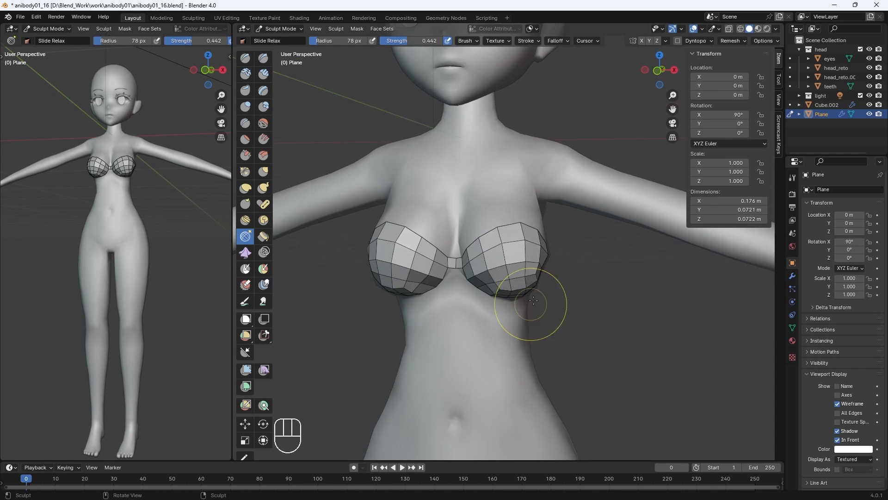
Step: Return the top to Edit Mode and reposition the vertices along the cup's upper edge
scroll(517, 323, "up", 2)
left_click(280, 28)
left_click(274, 45)
middle_click_drag(497, 348, 540, 263)
key("g")
left_click(509, 210)
key("g")
key("g")
left_click(531, 184)
key("g")
Step: Adjust the inner cup vertices near the cleavage and fill the gap below the centre bridge with a face
middle_click_drag(539, 187, 522, 239)
key("g")
left_click(461, 241)
key("g")
left_click(464, 241)
left_click(427, 258)
key("g")
left_click(430, 260)
left_click(459, 259)
key("f")
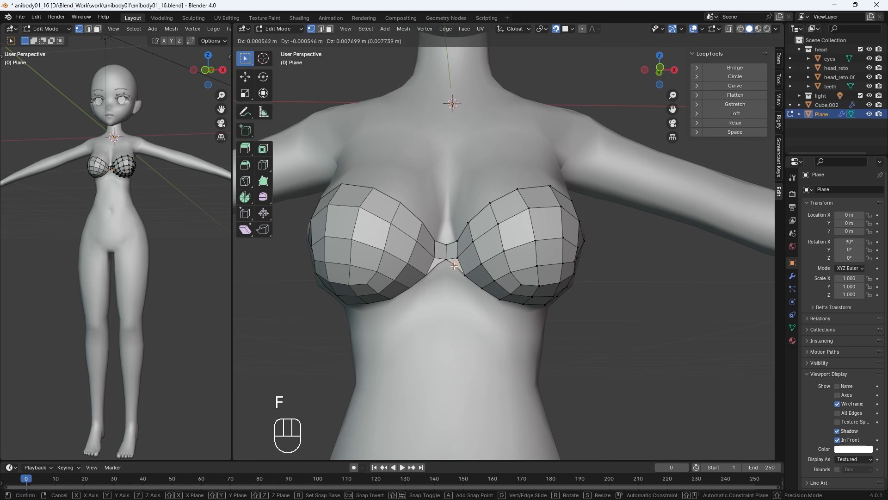
left_click(450, 277)
Step: Extrude the cup's outer side edge twice to start the side strap, and disable In Front display for the top
middle_click_drag(451, 278, 328, 288)
middle_click_drag(437, 294, 481, 232)
left_click_drag(455, 213, 485, 254)
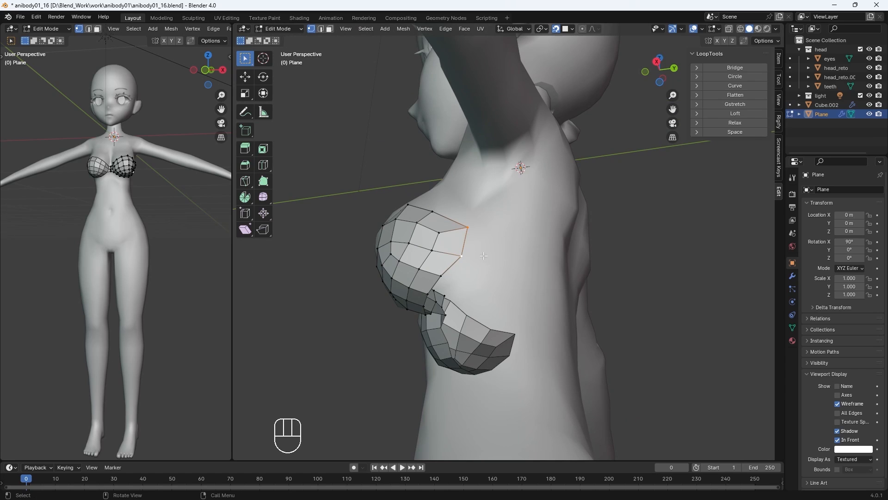
key("e")
left_click(514, 252)
middle_click_drag(514, 252, 551, 292)
left_click(838, 440)
middle_click_drag(528, 287, 677, 323)
key("e")
left_click(524, 274)
key("Tab")
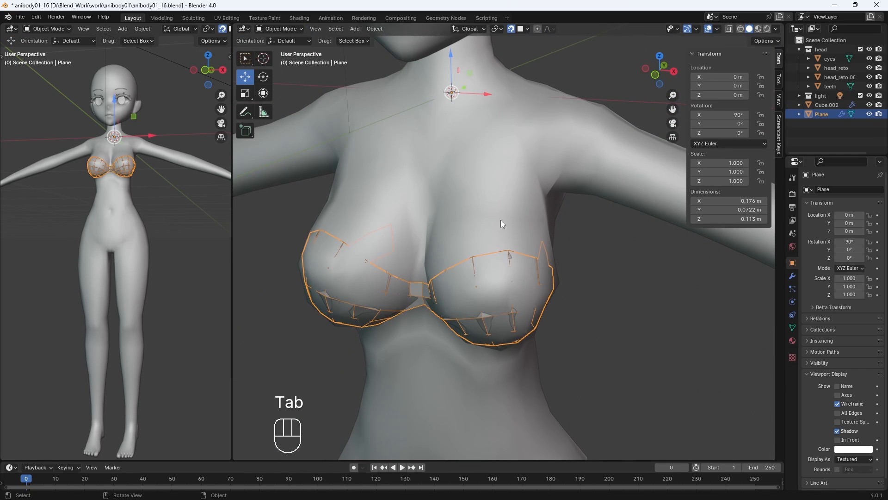
Step: Add a Solidify modifier to the top with a thickness of -0.01 m
left_click(792, 276)
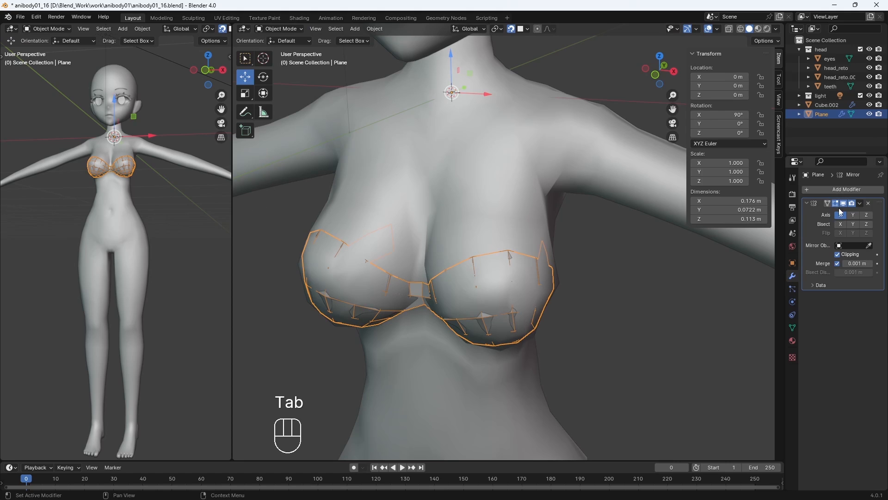
left_click(843, 188)
mouse_move(843, 187)
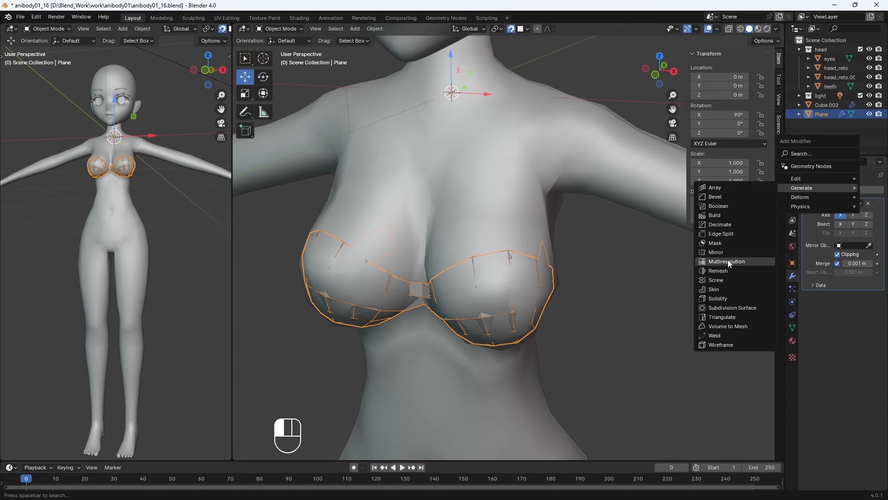
left_click(719, 299)
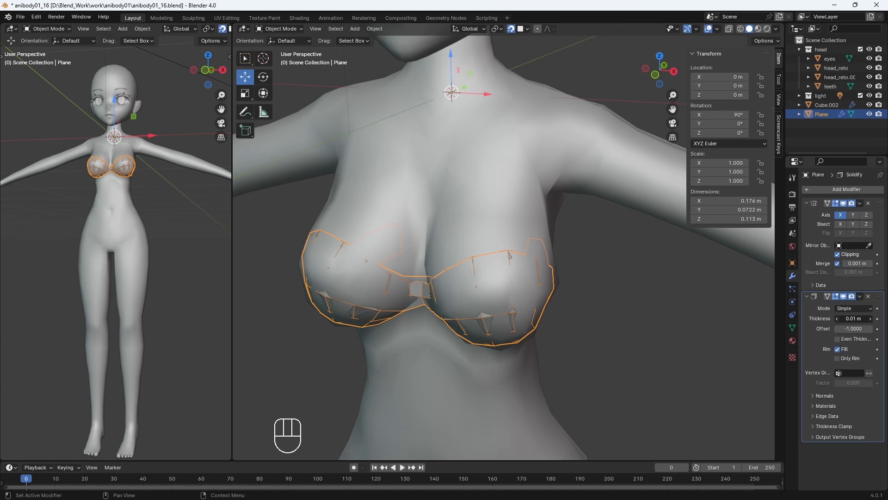
left_click_drag(876, 319, 854, 318)
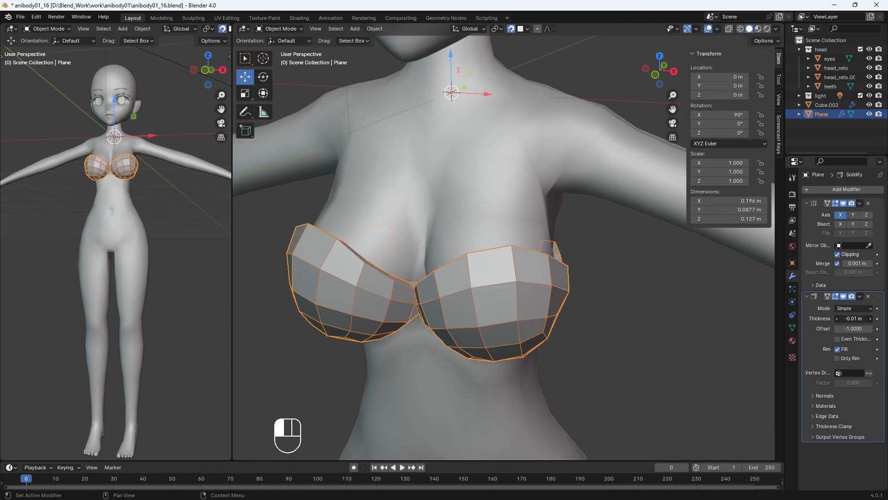
key("Return")
Step: Reduce the Solidify thickness in stages, settling on -0.004 m
middle_click_drag(613, 325, 566, 332)
left_click(858, 320)
left_click_drag(858, 320, 850, 320)
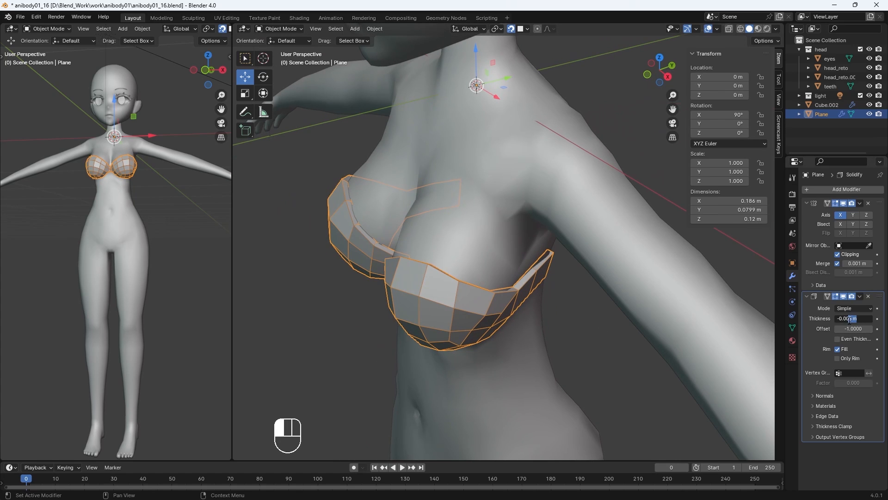
key("Return")
middle_click_drag(566, 295, 584, 249)
left_click(860, 319)
left_click_drag(861, 319, 855, 319)
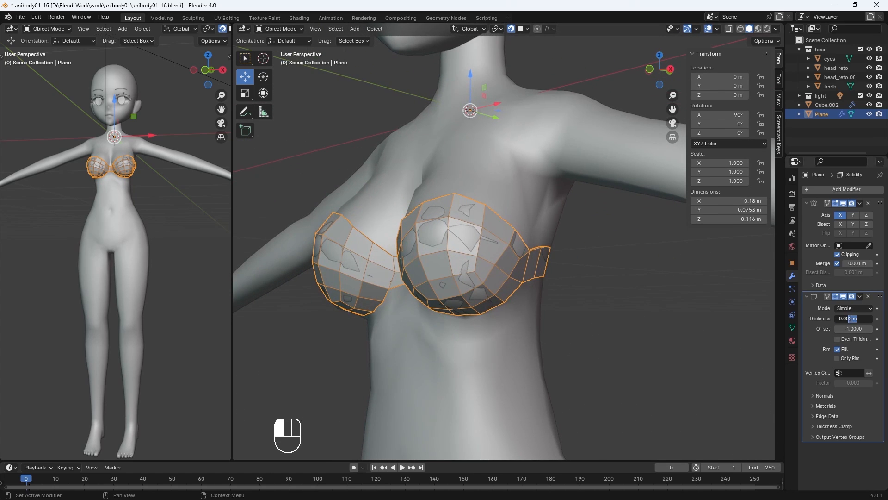
type("4")
key("Return")
Step: Extrude the strap's end edge one more segment around the side of the torso in Edit Mode
middle_click_drag(605, 283, 503, 264)
key("Tab")
scroll(505, 255, "up", 2)
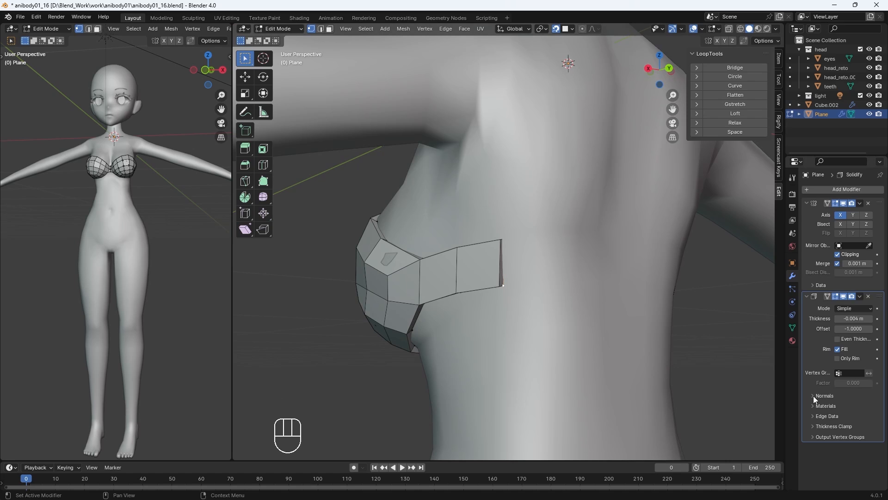
left_click(792, 263)
left_click(838, 440)
left_click(838, 440)
key("e")
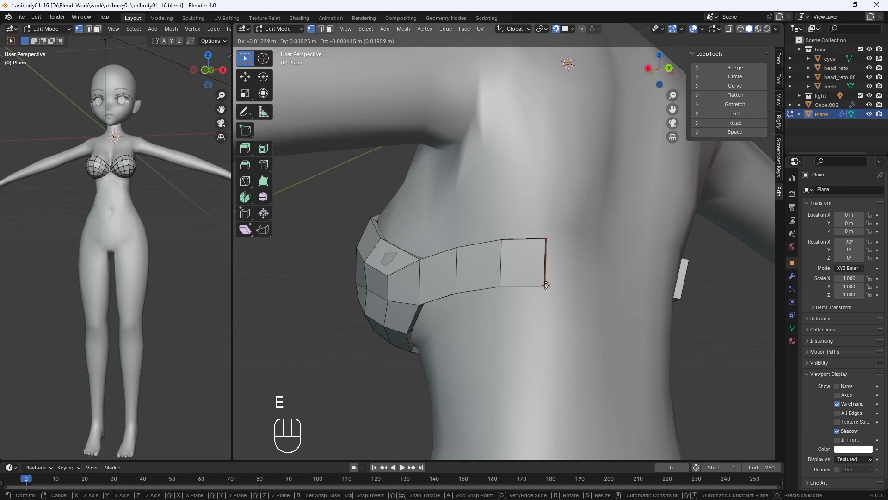
left_click(546, 285)
Step: Extrude two more strap segments across the back so the band meets at the mirror centre line
middle_click_drag(546, 286, 502, 296)
key("e")
left_click(562, 304)
middle_click_drag(562, 304, 526, 313)
key("e")
left_click(551, 278)
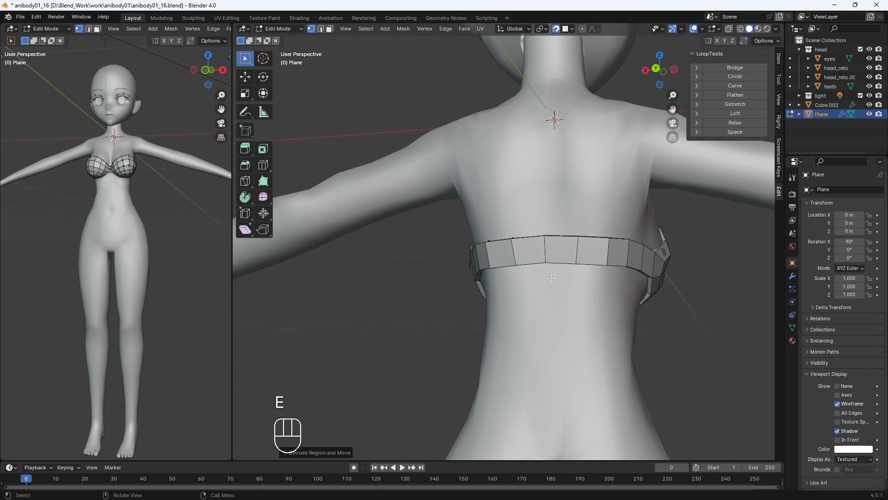
key("g")
left_click(552, 278)
Step: Examine the top's overall shape with Wireframe display turned off, and restore the wireframe
middle_click_drag(552, 278, 708, 319)
scroll(567, 336, "down", 5)
key("Tab")
key("Tab")
left_click(792, 277)
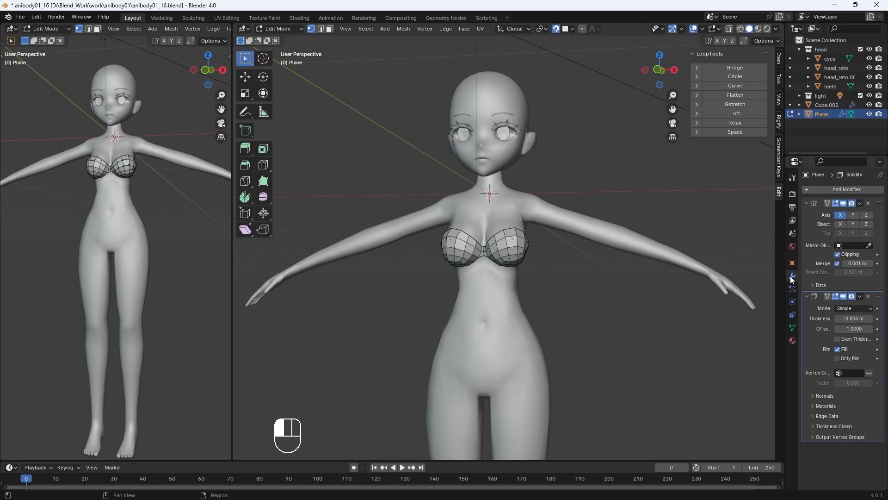
key("Tab")
key("Tab")
left_click(792, 262)
left_click(837, 403)
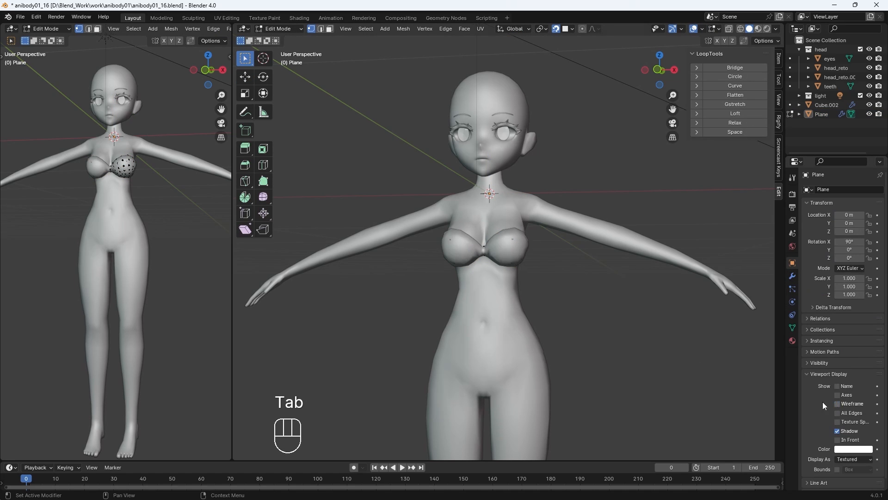
middle_click_drag(532, 324, 511, 318)
key("Tab")
left_click(512, 300)
key("Tab")
scroll(513, 303, "up", 2)
scroll(513, 303, "down", 1)
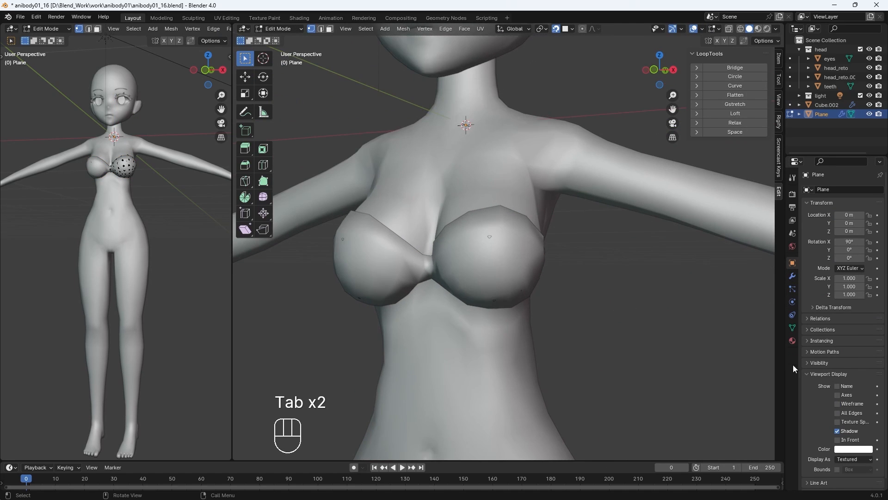
left_click(837, 404)
Step: Set the top's Solidify thickness to -0.002 m
middle_click_drag(322, 69, 363, 264)
left_click(792, 276)
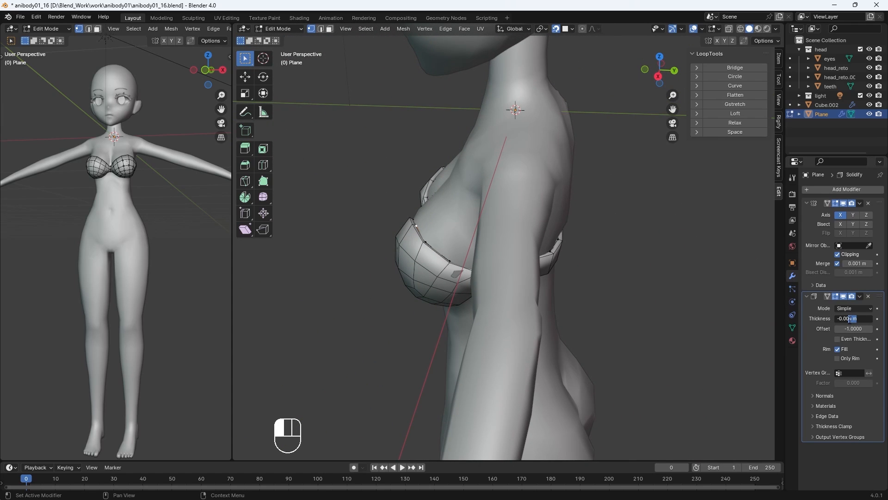
middle_click_drag(609, 312, 504, 284)
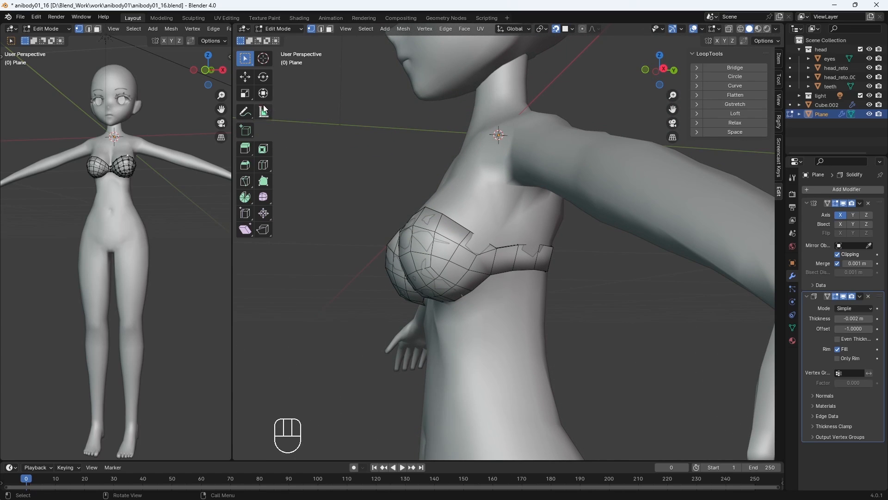
Step: Switch to Sculpt Mode and inflate the area where cup and strap meet using Inflate/Deflate at 40 px radius
left_click(280, 29)
left_click(283, 60)
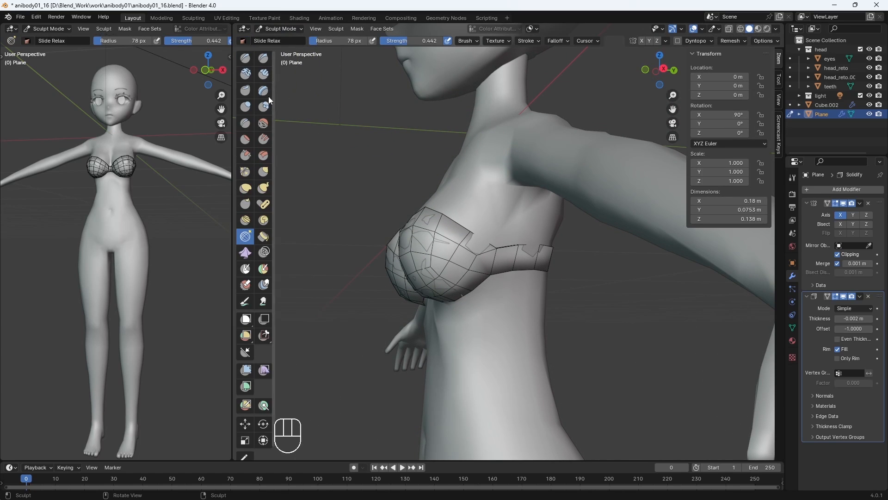
left_click_drag(474, 242, 491, 247)
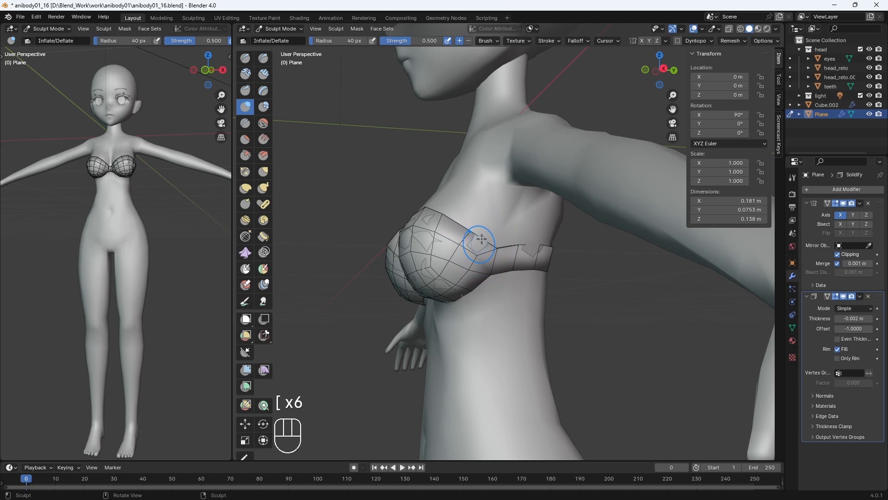
mouse_move(475, 241)
middle_mouse_down()
mouse_move(455, 244)
mouse_move(516, 252)
middle_mouse_up()
Step: Enlarge the Inflate/Deflate brush to 53 px and inflate the strap and cup wherever the body pokes through
key("bracketright")
key("bracketright")
key("bracketright")
key("bracketright")
left_click_drag(509, 238, 539, 255)
middle_click_drag(537, 256, 504, 252)
left_click_drag(511, 260, 492, 271)
middle_click_drag(493, 271, 495, 248)
left_click_drag(500, 245, 486, 242)
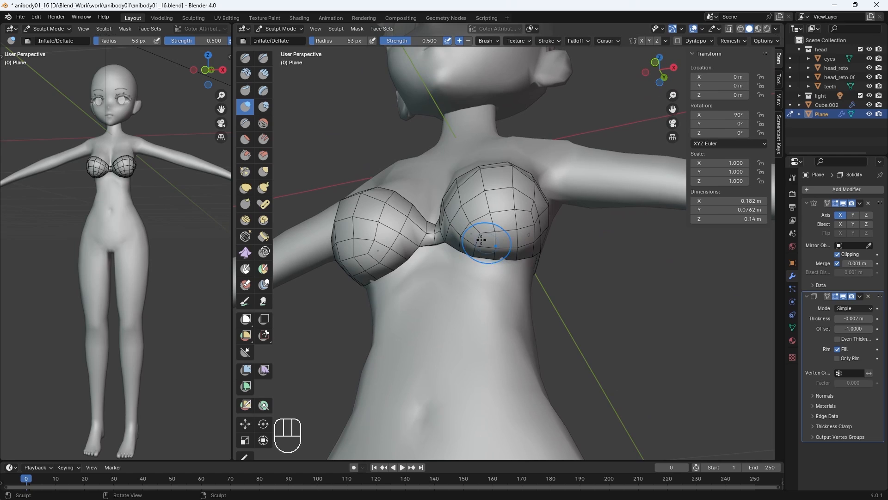
middle_click_drag(481, 240, 447, 260)
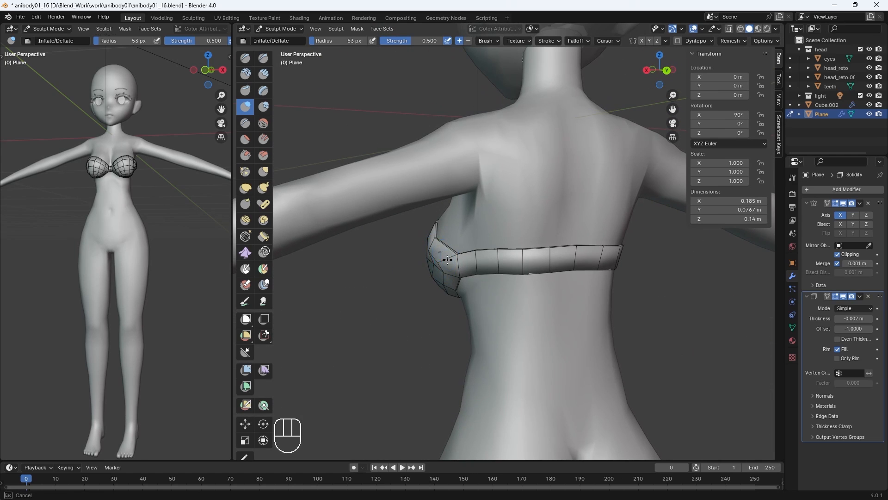
mouse_move(506, 255)
middle_mouse_down()
mouse_move(459, 214)
mouse_move(606, 327)
mouse_move(550, 320)
mouse_move(565, 103)
mouse_move(581, 311)
mouse_move(601, 280)
mouse_move(436, 292)
mouse_move(387, 283)
middle_mouse_up()
Step: Return to Edit Mode, turn off snapping and shift the top's vertices clear of the body
key("Tab")
key("g")
left_click(555, 29)
key("ctrl+z")
key("g")
left_click(569, 348)
key("g")
left_click(577, 344)
key("g")
left_click(598, 277)
Step: Refine the curve of the cup's upper edge by moving its vertices
key("g")
key("g")
left_click(441, 235)
key("g")
middle_click_drag(441, 235, 525, 269)
key("g")
left_click(443, 240)
key("g")
middle_click_drag(412, 222, 477, 238)
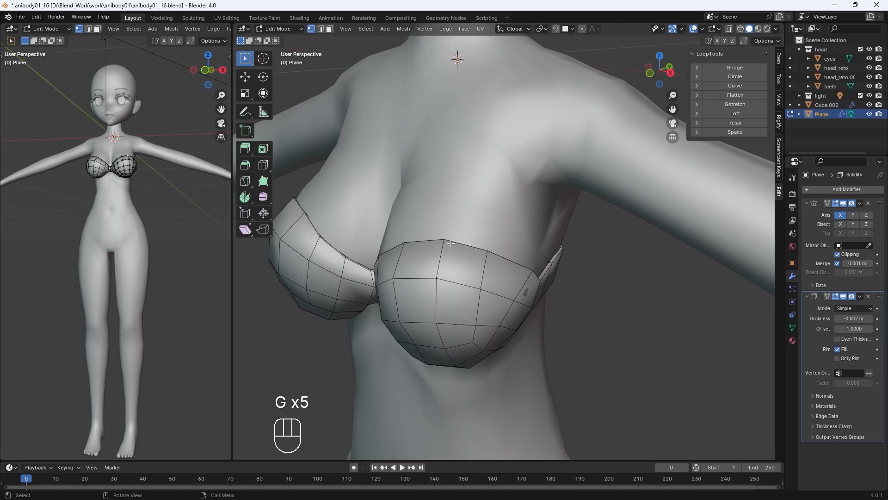
key("g")
key("g")
left_click(494, 248)
Step: Leave the top and open the body mesh Cube.002 in Edit Mode, seen from the front at the pelvis
key("KP_1")
scroll(430, 287, "down", 7)
key("Tab")
mouse_move(566, 412)
middle_mouse_down("shift")
mouse_move(562, 356)
mouse_move(546, 347)
mouse_move(541, 319)
middle_mouse_up("shift")
scroll(498, 292, "up", 3)
key("Tab")
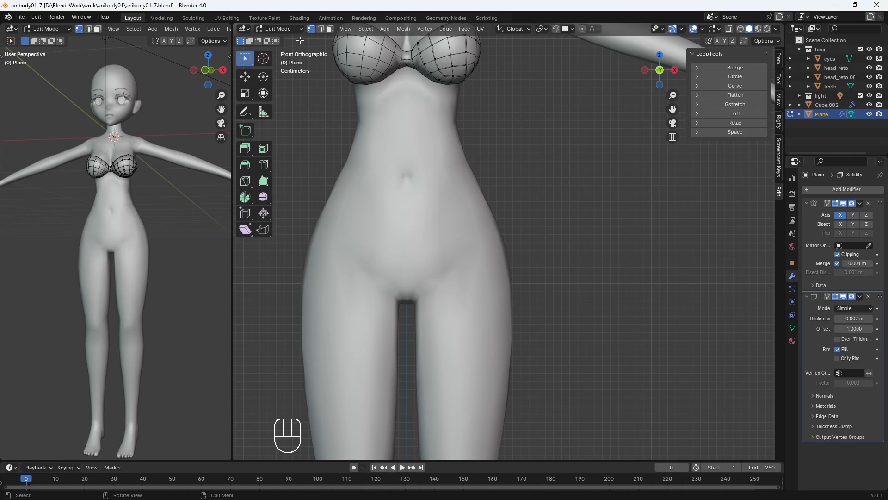
key("Tab")
left_click(429, 243)
key("Tab")
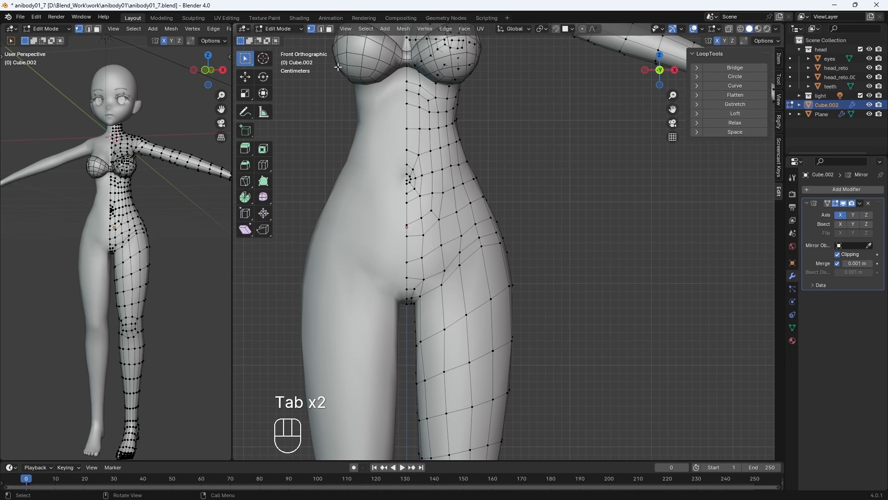
Step: Duplicate the lower-belly face beside the centre line in place and separate it into its own object
left_click(331, 29)
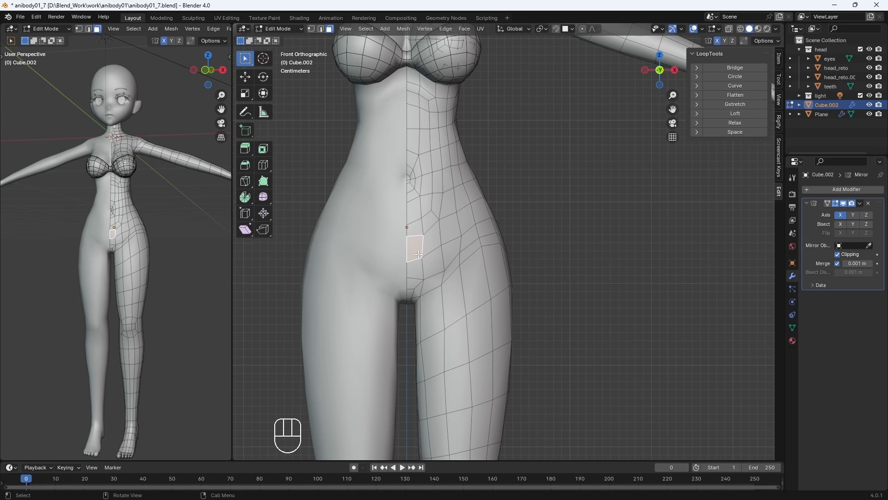
key("shift+d")
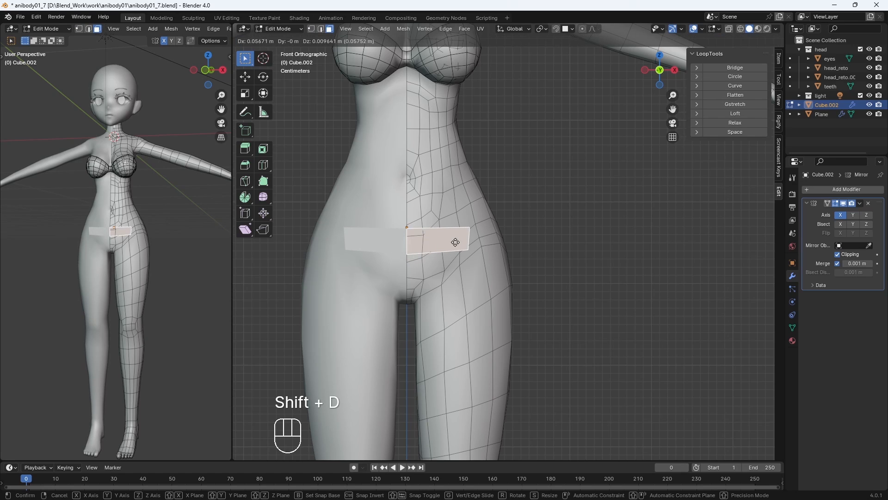
key("Escape")
key("p")
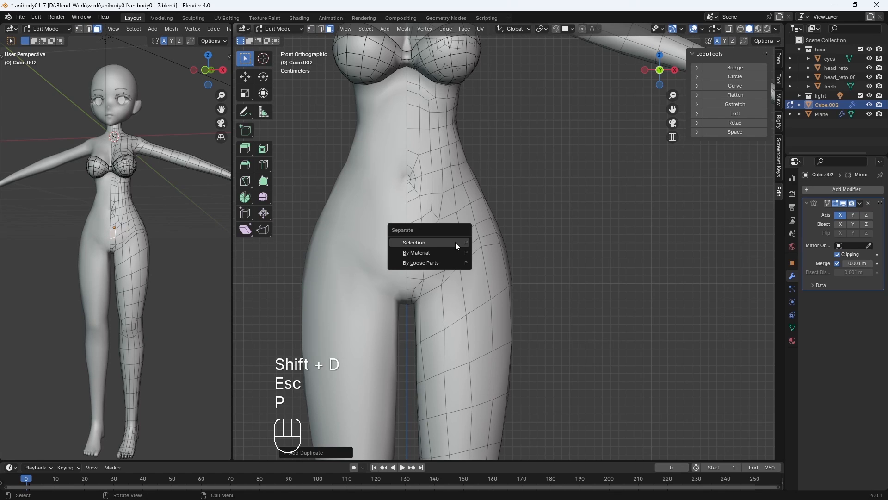
left_click(455, 242)
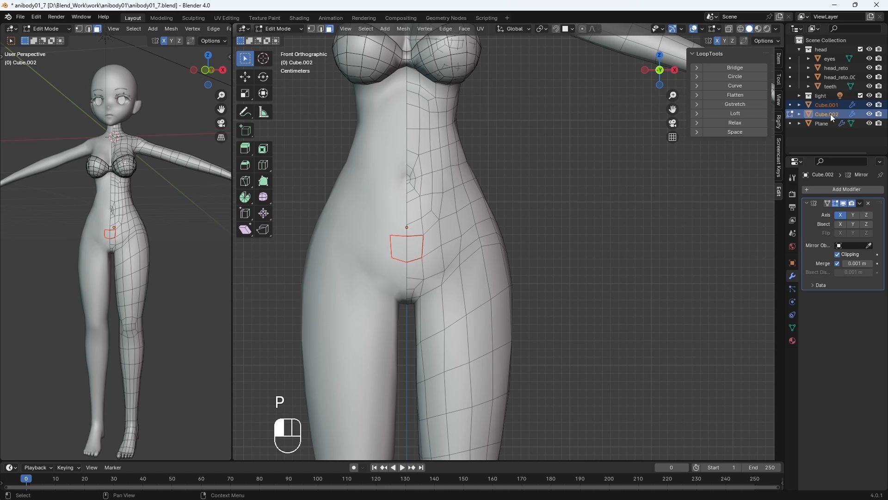
left_click(870, 114)
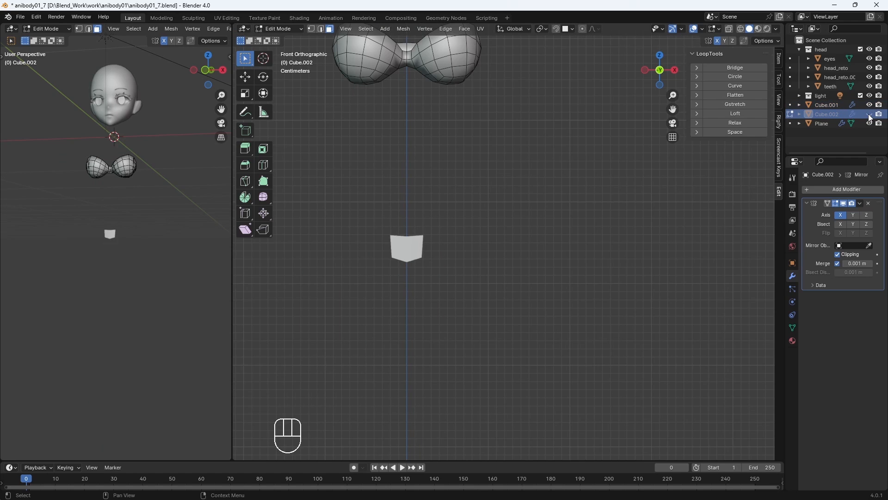
left_click(870, 115)
Step: Edit the separated face Cube.001 with snapping on and vertex selection, and reposition its lower edge on the body
left_click(791, 105)
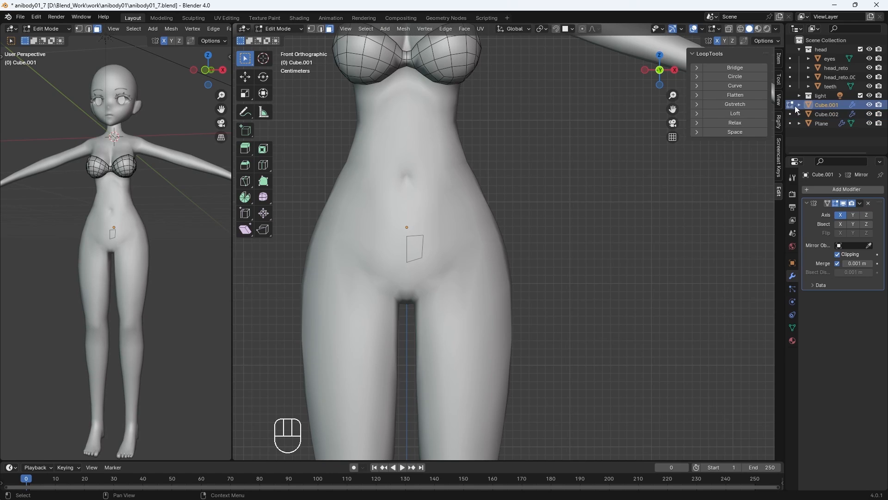
key("Tab")
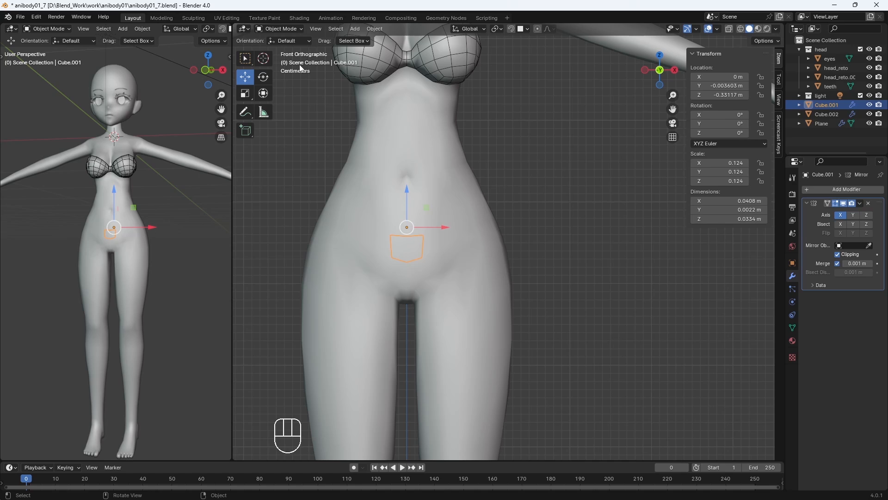
left_click(512, 31)
key("Tab")
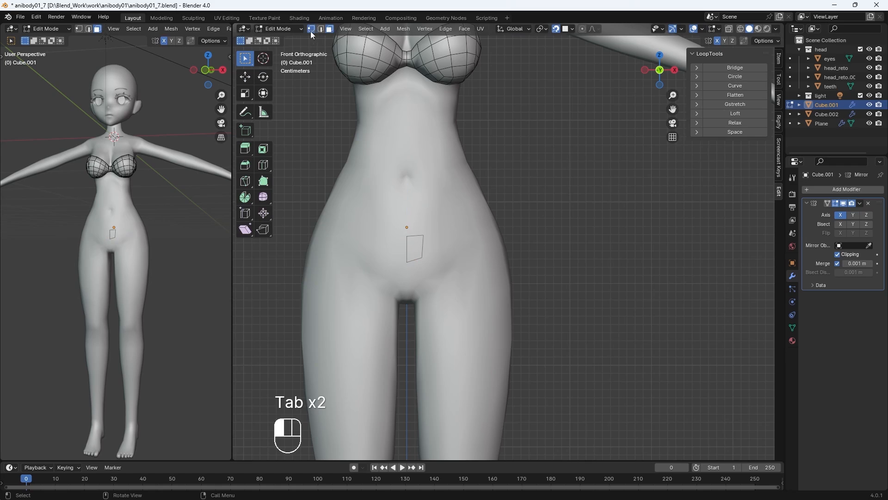
left_click(310, 32)
scroll(349, 293, "up", 4)
key("g")
left_click(366, 269)
Step: Extrude the face's upper outer vertex twice toward the hip to outline the waistband
left_click(333, 228)
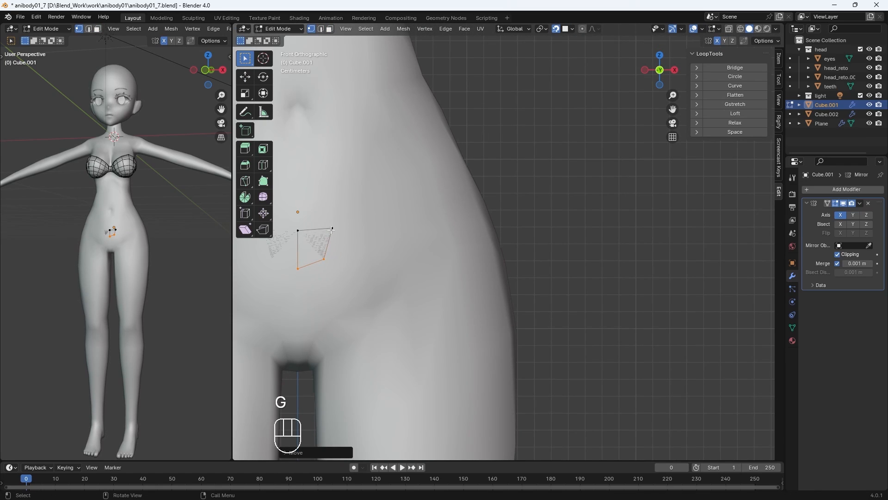
key("e")
left_click(370, 221)
key("e")
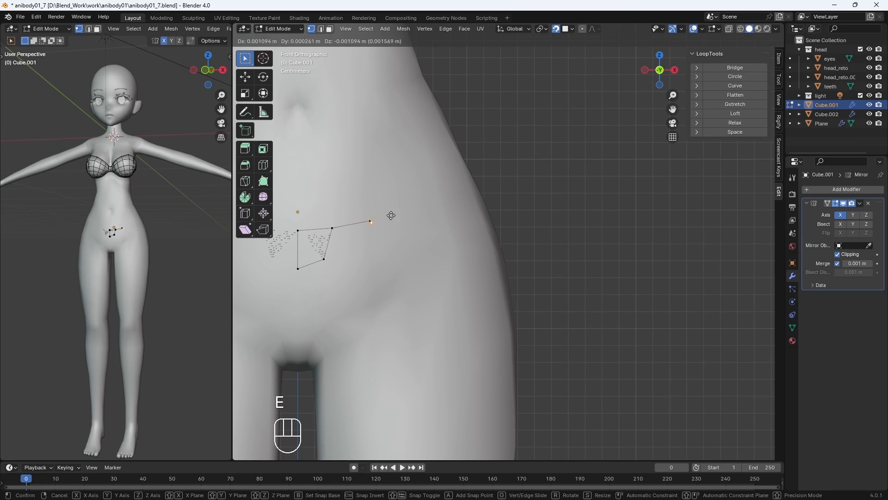
left_click(418, 209)
scroll(416, 250, "down", 3)
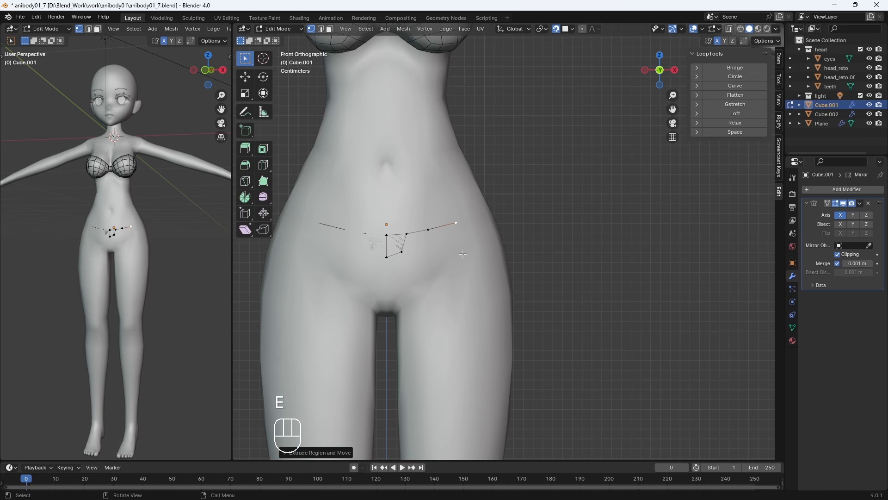
Step: Extrude the waistband outline out to the hip and back along its lower edge to the centre face's outer corner
key("e")
left_click(481, 212)
key("e")
left_click(482, 220)
key("e")
left_click(460, 231)
key("e")
left_click(430, 243)
key("e")
left_click(404, 253)
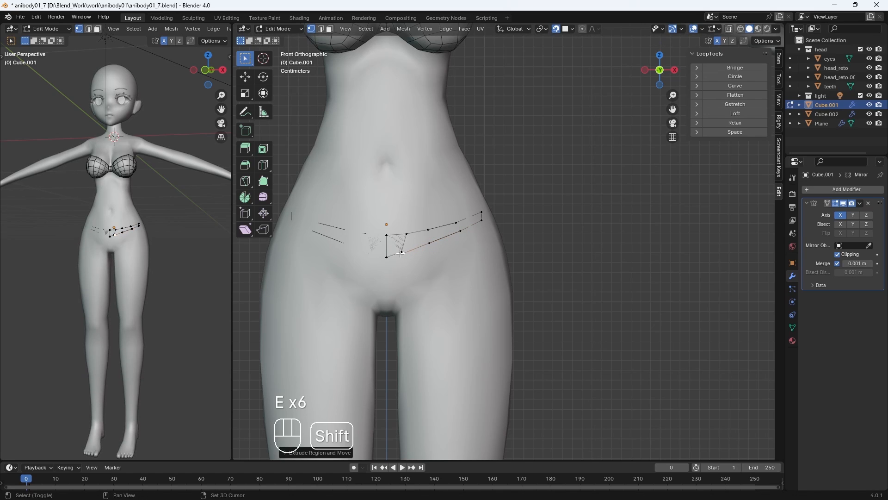
Step: Merge the outline's end vertex with the centre face's lower corner and fill the waistband strip with faces out to the hip
left_click_drag(395, 241, 413, 263, "shift")
key("m")
left_click(413, 262)
left_click_drag(399, 226, 416, 241, "shift")
key("f")
key("f")
key("f")
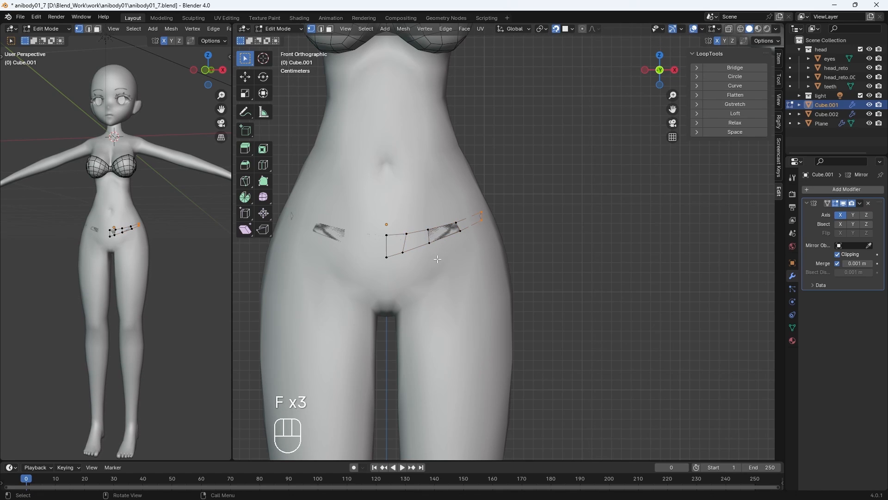
Step: Extrude the centre face's lower edge downward in segments along the centre line to the crotch
left_click(403, 252)
key("e")
left_click(398, 267)
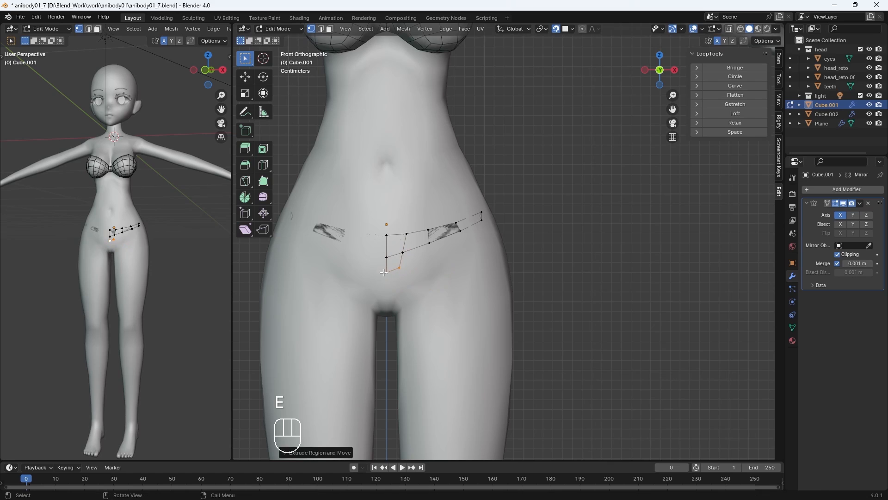
key("e")
left_click(391, 308)
Step: Reposition the corner vertex where the crotch strip meets the waistband and fill the first face of a second row outside it
left_click(403, 253)
key("g")
key("g")
key("g")
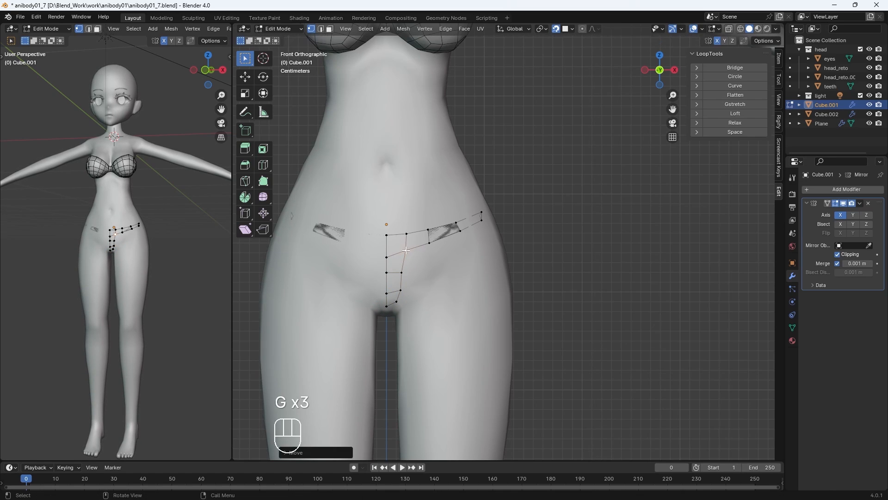
key("f")
key("g")
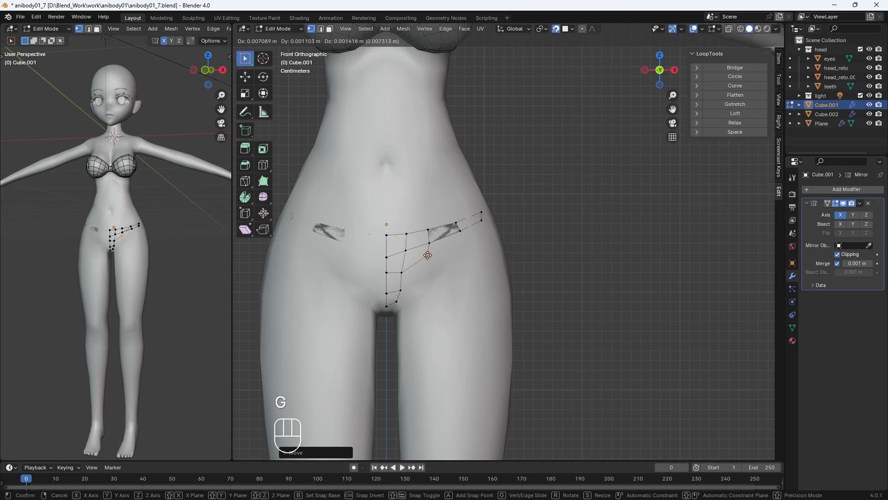
left_click(427, 255)
Step: Continue filling the second row of faces out to the hip, adjusting its lower vertices
left_click(429, 243)
key("f")
left_click(464, 237)
left_click(461, 231)
key("g")
left_click(461, 229)
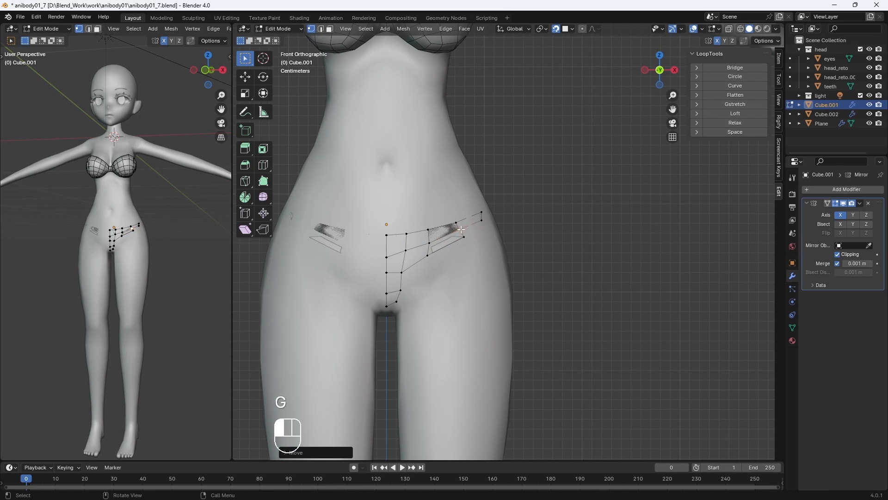
key("f")
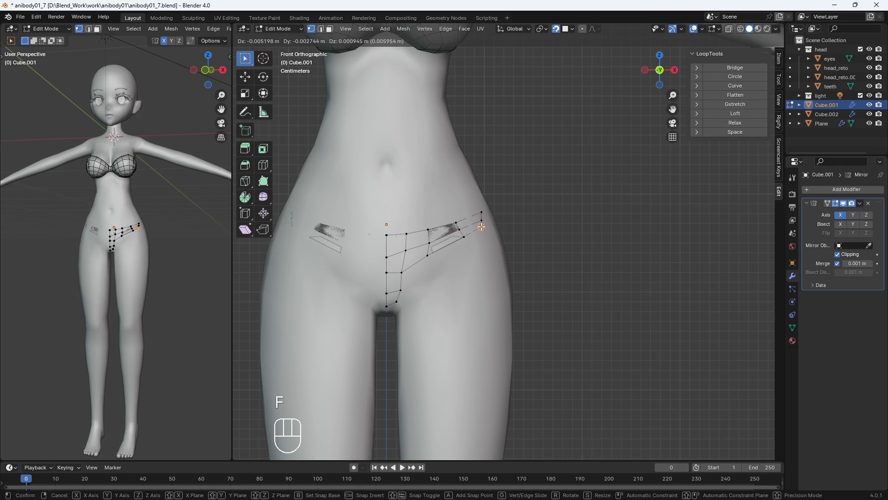
left_click(481, 227)
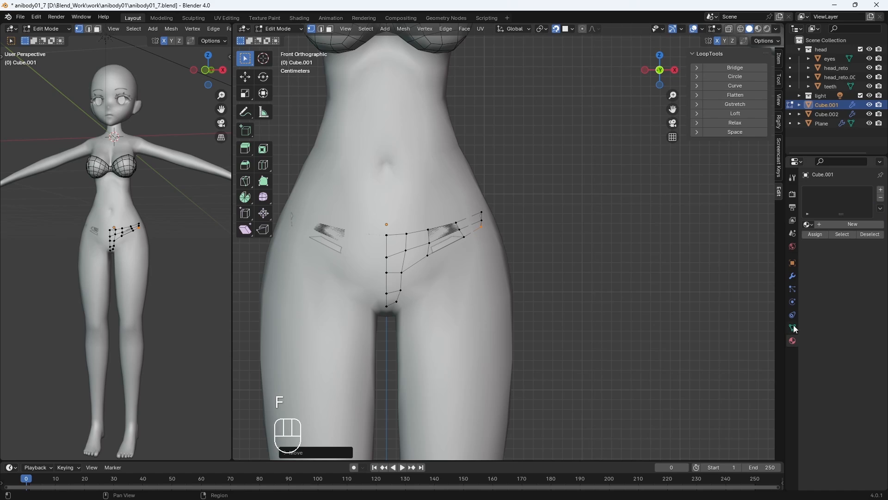
Step: Set Cube.001 to display In Front and adjust the two inner vertices beside the centre line below the waistband
left_click(792, 263)
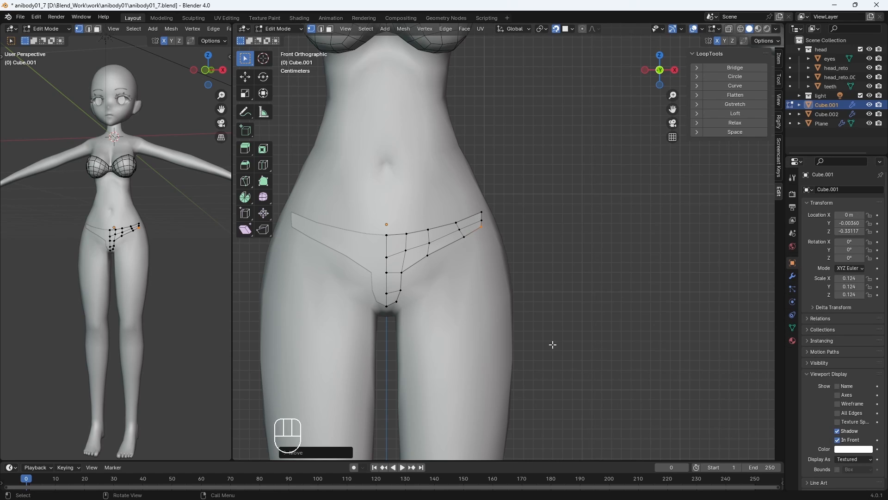
key("g")
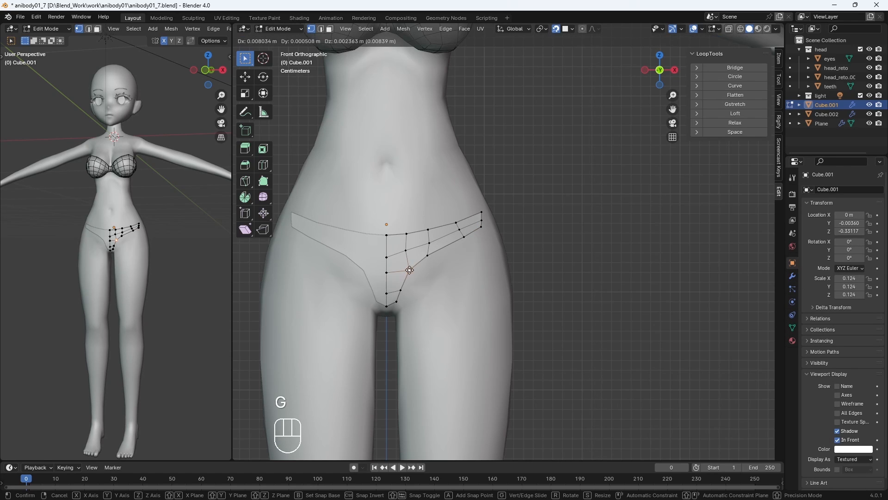
left_click(407, 269)
left_click(404, 252)
key("g")
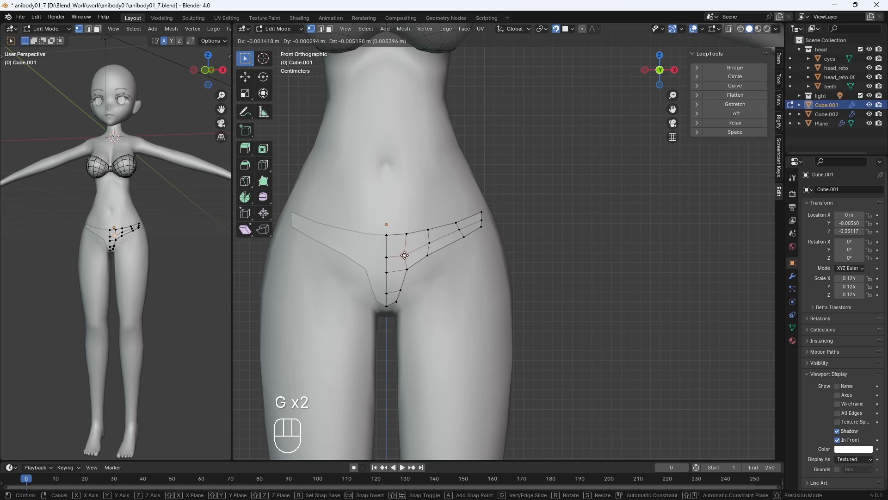
left_click(404, 255)
Step: Fill the first face of a third row beside the crotch strip and place its outer vertex on the leg opening
key("g")
left_click(407, 269)
key("f")
key("g")
left_click(424, 278)
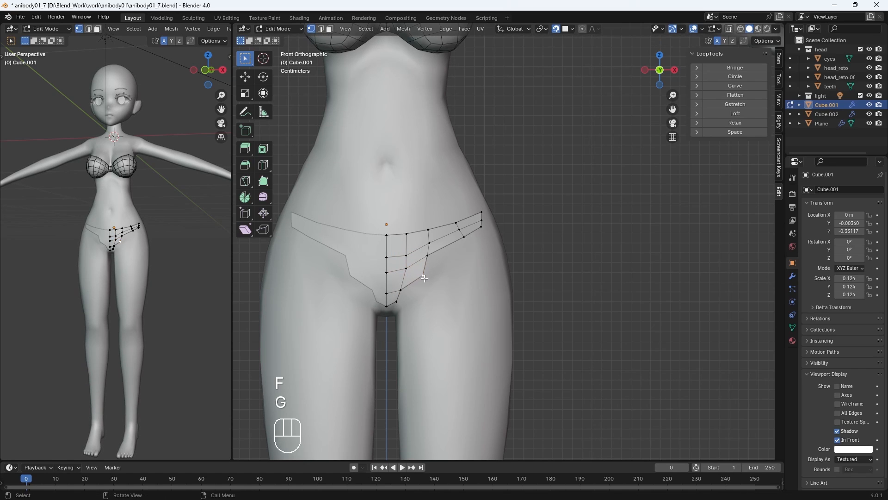
key("g")
left_click(421, 274)
Step: Extend the third row of faces out to the hip, moving its lower vertices into a smooth leg-opening line
key("g")
left_click(436, 254)
key("f")
key("g")
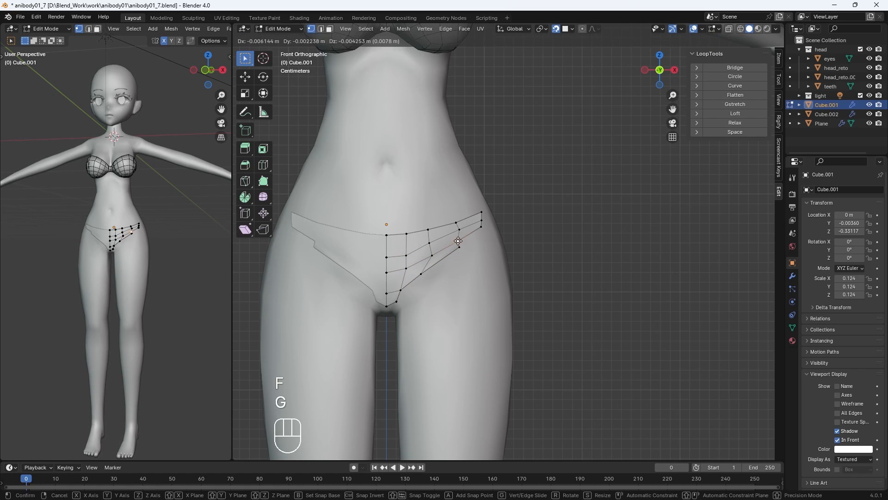
key("g")
left_click(454, 249)
key("f")
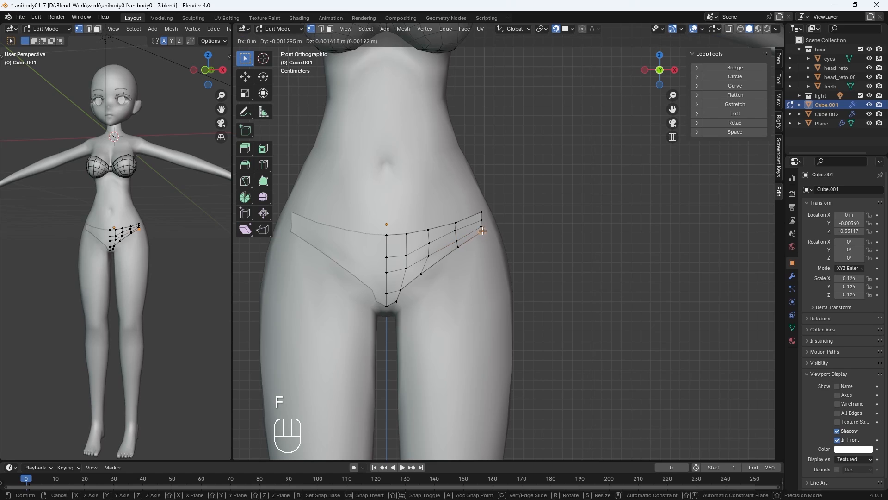
Step: Move the crotch strip's vertices lower to even out their spacing
left_click(401, 290)
key("g")
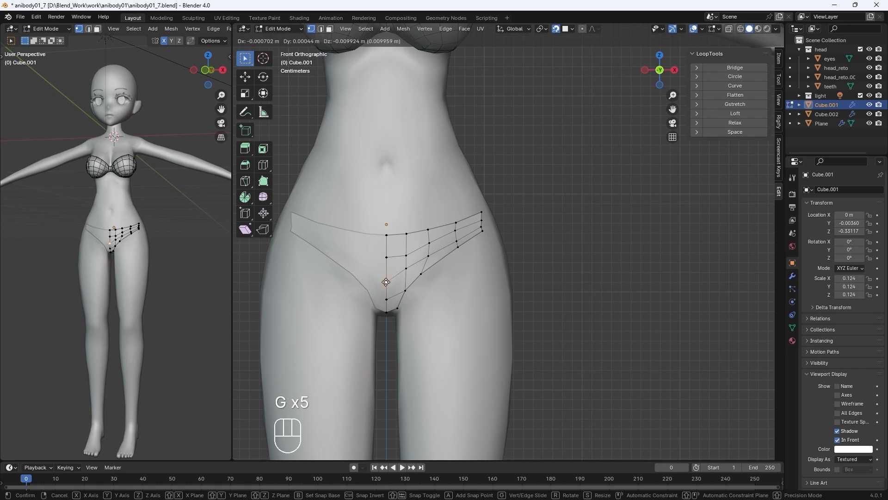
key("g")
Step: Reposition the hip-end vertices of the front panel from the side so that they align vertically
middle_click_drag(429, 269, 394, 287)
key("g")
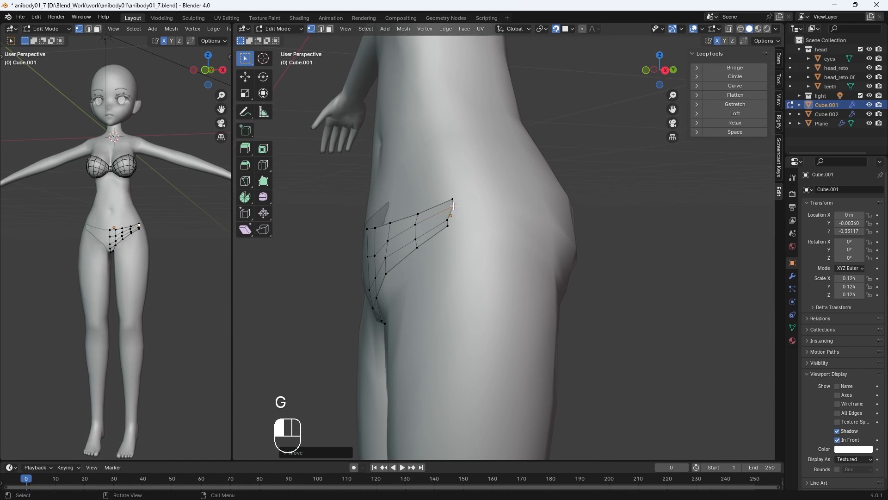
key("g")
key("g")
key("g")
left_click(453, 224)
Step: Extrude the crotch's bottom edge backward beneath the body and fill the gap with a face
middle_click_drag(453, 224, 423, 206)
key("e")
key("g")
key("f")
key("ctrl+z")
key("ctrl+z")
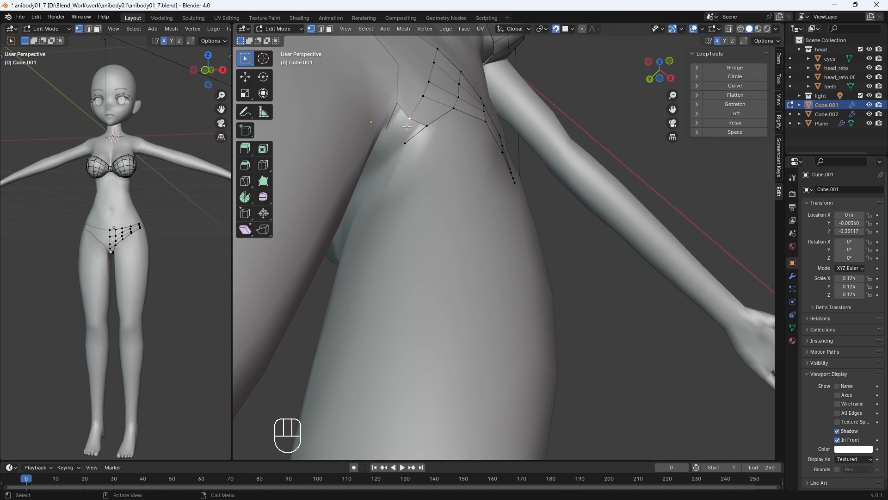
middle_click_drag(407, 126, 420, 135)
key("e")
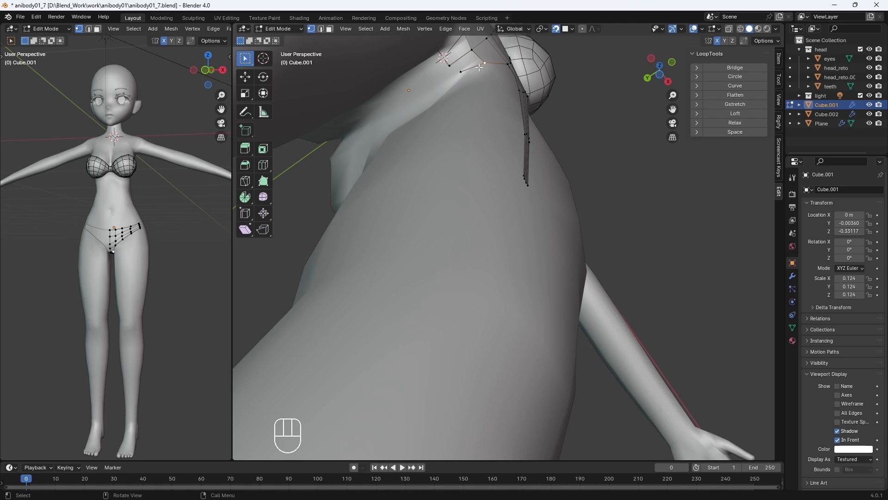
key("f")
middle_click_drag(477, 209, 565, 313)
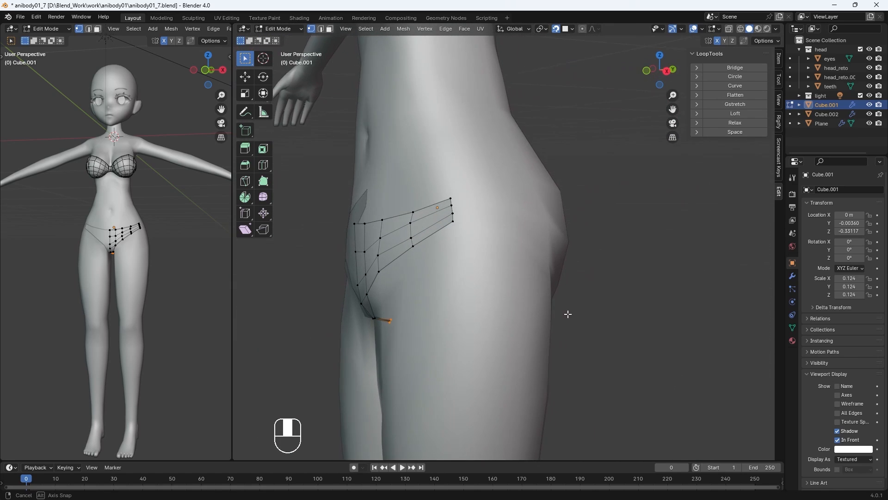
Step: Extrude the waistband's upper hip vertex in segments around the back toward the centre line
key("e")
middle_click_drag(478, 209, 577, 198)
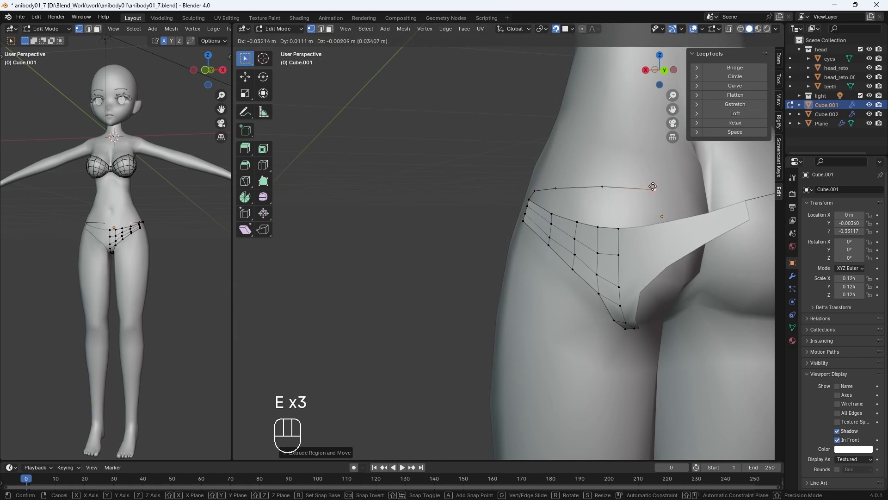
key("e")
middle_click_drag(652, 186, 600, 250)
key("e")
key("e")
key("e")
key("g")
Step: Extrude the remaining hip vertices around the buttock to outline the back panel's lower rows and leg opening
key("e")
key("e")
key("e")
middle_click_drag(667, 264, 643, 214)
key("e")
key("g")
key("g")
key("e")
key("e")
key("e")
key("e")
key("e")
left_click(643, 213)
Step: Display the mesh In Front and fill faces between the back panel's outline rows
left_click(837, 440)
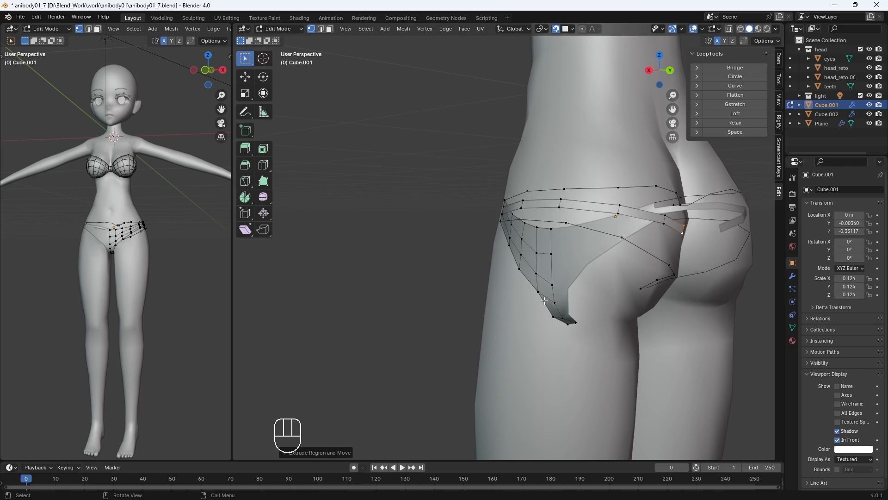
middle_click_drag(578, 218, 460, 215)
key("f")
key("f")
key("f")
middle_click_drag(596, 323, 657, 351)
key("f")
key("f")
key("f")
key("f")
key("f")
Step: Turn off In Front display, extrude the underside crotch vertices rearward, and merge the vertices where they meet the leg line
left_click(837, 439)
scroll(457, 307, "down", 3)
middle_click_drag(456, 307, 573, 266)
key("e")
key("e")
key("e")
key("m")
left_click(563, 247)
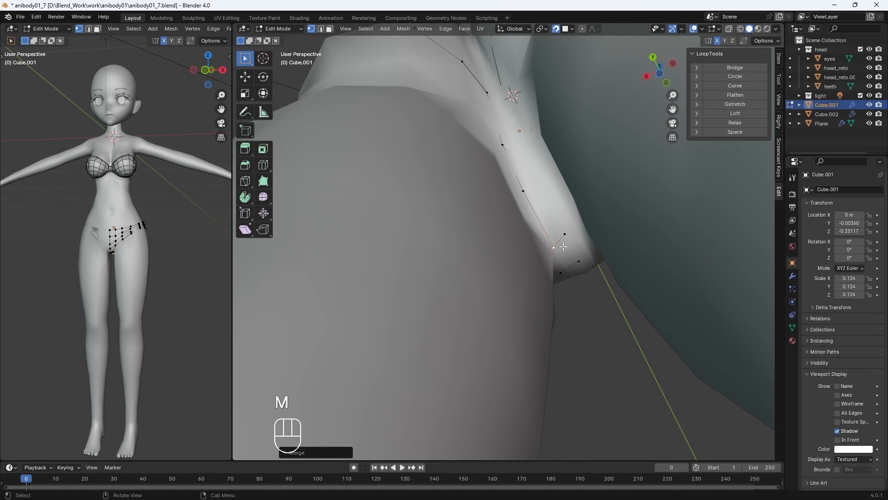
Step: Extend the crotch strip further up behind the body and reposition its vertex between the buttocks
key("e")
key("e")
key("e")
middle_click_drag(563, 234, 531, 206)
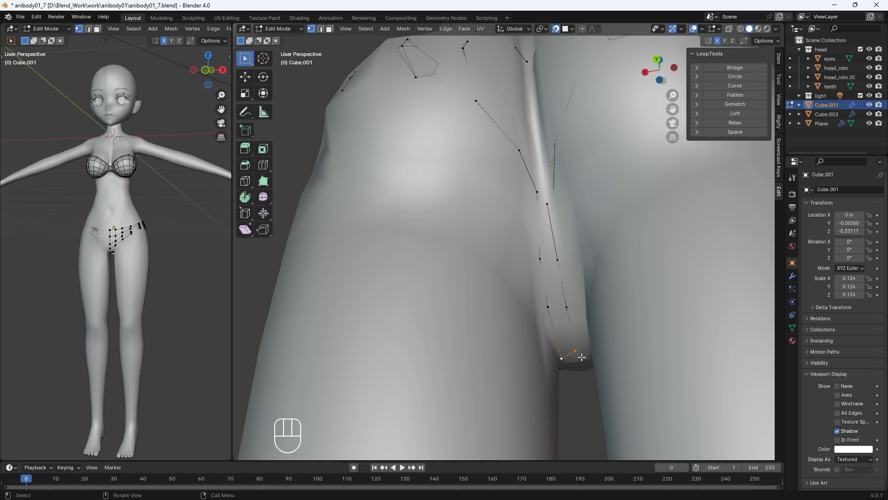
middle_click_drag(554, 287, 561, 328)
key("g")
left_click(566, 303)
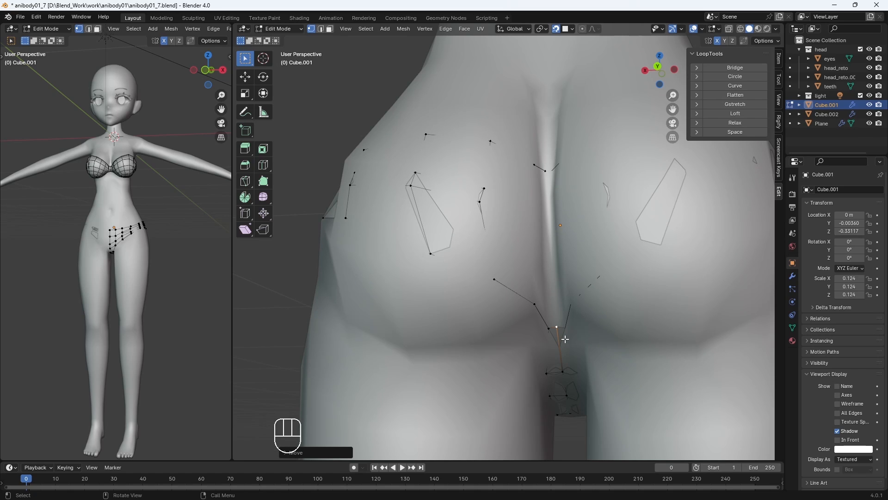
Step: Extrude the strip's centre vertex up between the buttocks to the back waistband and merge the meeting vertices at their centre
key("e")
left_click(553, 277)
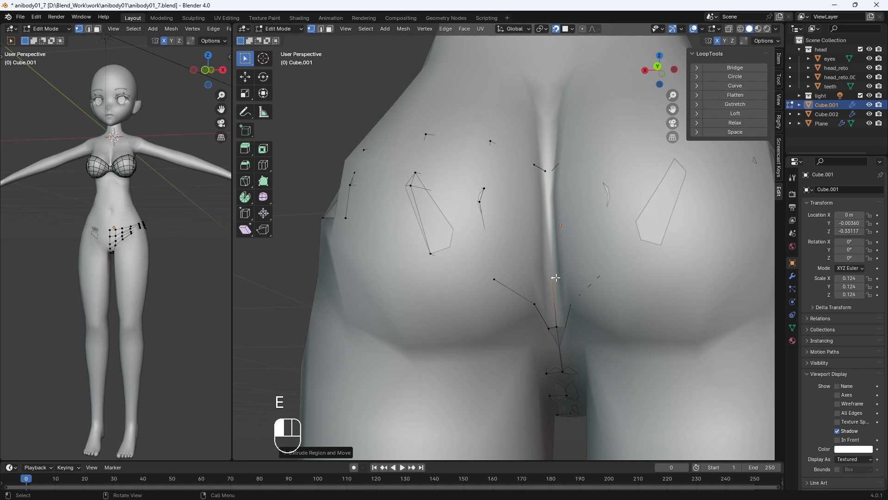
key("e")
left_click(549, 213)
key("e")
left_click(552, 172)
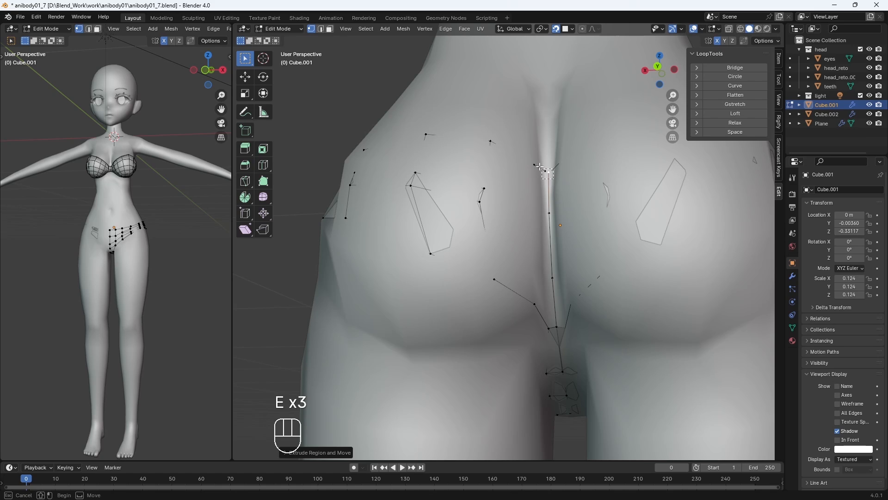
key("m")
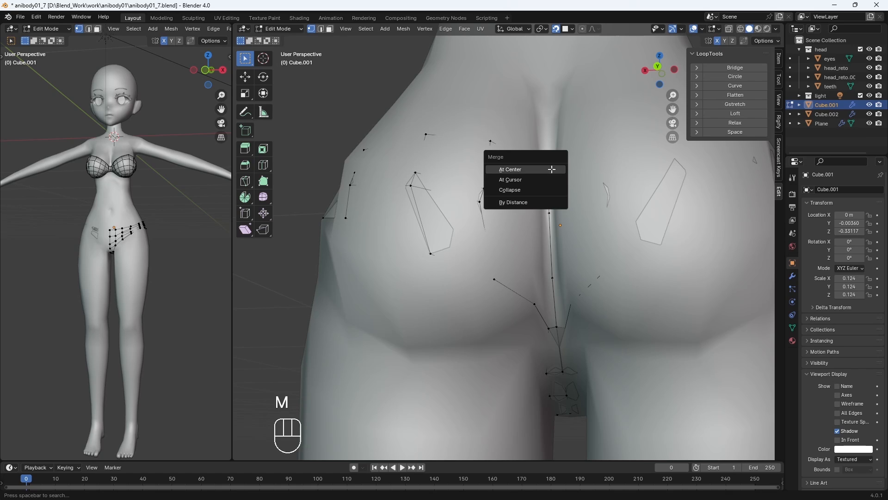
left_click(552, 169)
Step: Extrude a vertex on the inner buttock and position it to extend the back panel toward the centre strip
middle_click_drag(512, 258, 505, 241)
key("e")
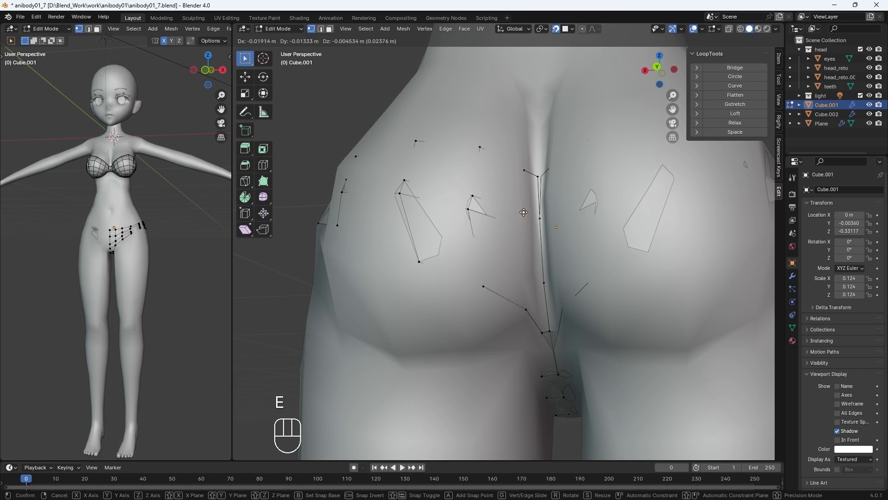
left_click(492, 164)
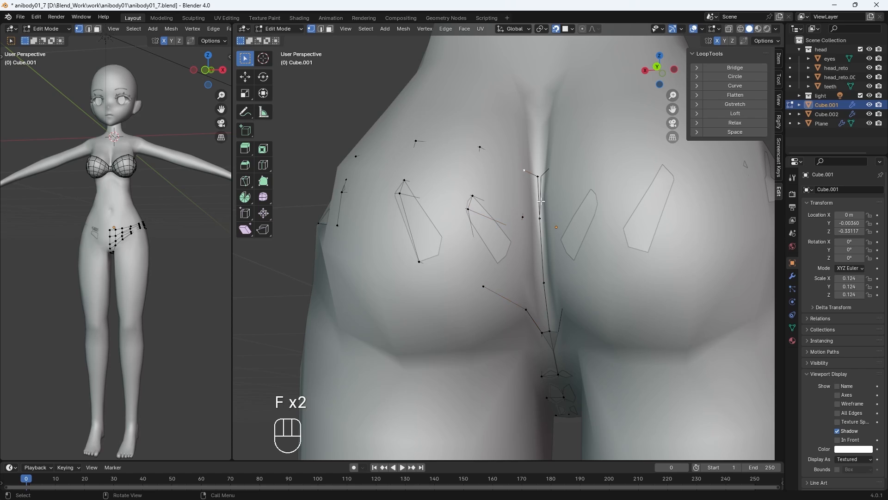
key("g")
left_click(558, 175)
Step: Turn In Front display back on and fill the faces joining the back panel to the centre strip, adjusting the strip's vertex
left_click(837, 440)
middle_click_drag(539, 333, 553, 286)
left_click(528, 297)
key("f")
key("f")
key("ctrl+z")
key("g")
left_click(552, 285)
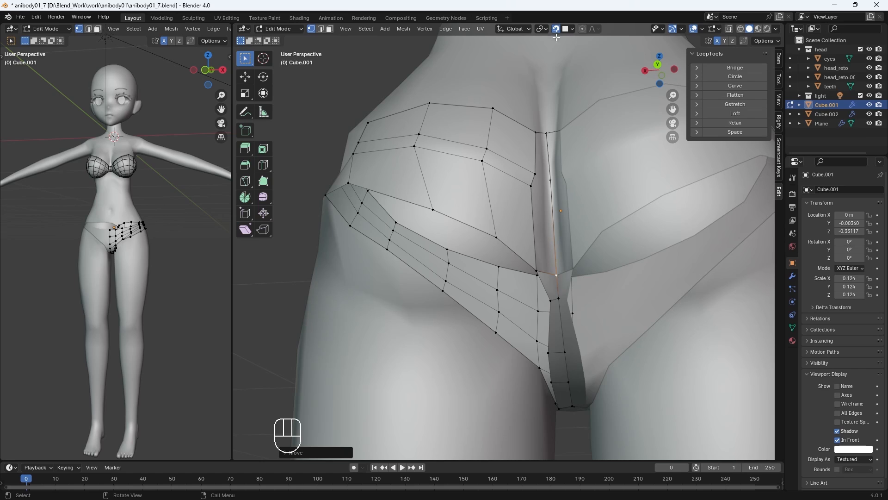
key("f")
key("f")
Step: Move three vertices of the back panel's middle row lower to even out the spacing between rows
middle_click_drag(547, 194, 552, 272)
left_click(561, 224)
key("g")
left_click(561, 243)
left_click(515, 206)
key("g")
left_click(521, 237)
left_click(446, 181)
key("g")
left_click(452, 201)
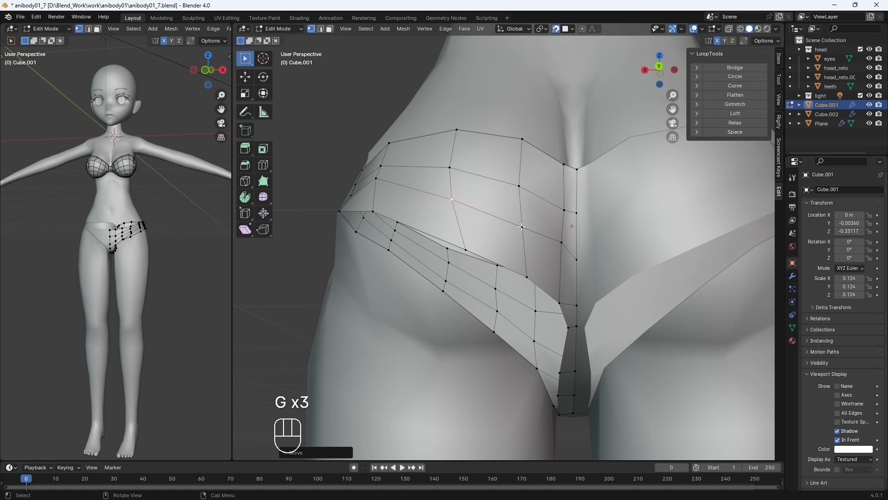
Step: Reposition several vertices in the back panel's middle rows to follow the curve of the buttock
middle_click_drag(425, 200, 450, 217)
left_click(485, 236)
key("g")
left_click(484, 249)
key("g")
key("g")
key("g")
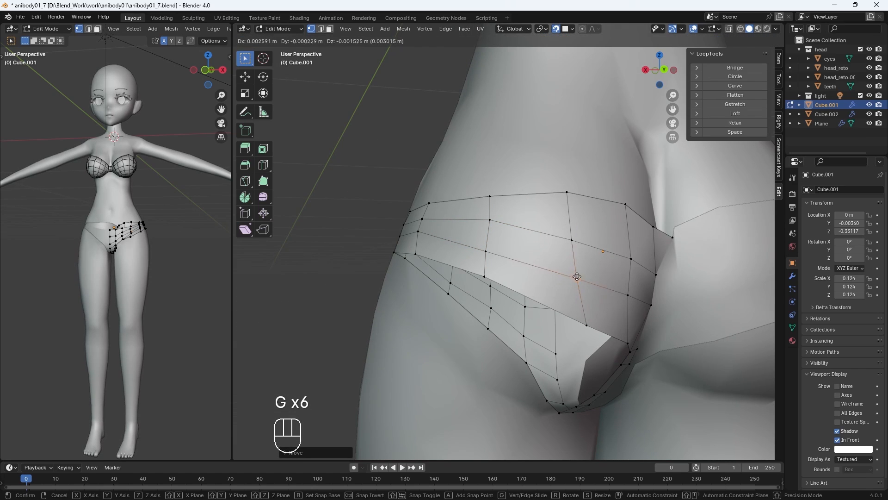
key("g")
left_click(622, 253)
Step: Try to move the inner vertex of the back panel's lower middle row and undo the move
middle_click_drag(622, 253, 533, 263)
key("g")
key("g")
middle_click_drag(542, 300, 551, 268)
key("ctrl+z")
key("g")
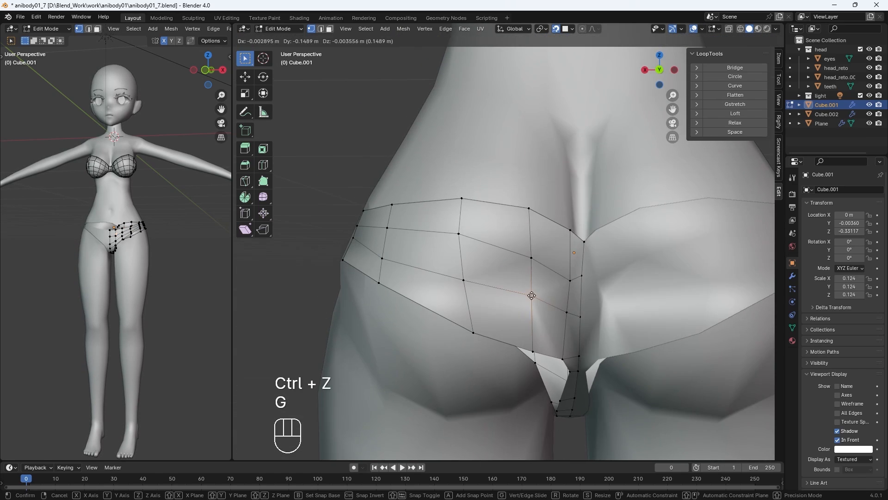
key("ctrl+z")
Step: Reposition the back panel's inner vertices next to the centre strip one by one
middle_click_drag(531, 297, 446, 345)
key("g")
key("g")
key("g")
key("g")
left_click(447, 298)
key("g")
left_click(448, 289)
key("g")
left_click(451, 271)
Step: Turn off In Front display for the bikini bottom and reposition vertices near the hip
left_click(837, 439)
middle_click_drag(574, 354, 446, 380)
left_click(837, 440)
left_click(644, 244)
key("g")
left_click(642, 244)
key("g")
key("g")
left_click(646, 230)
Step: Nudge three vertices along the back waistband of the bikini bottom, working from the hip side toward the centre
middle_click_drag(680, 274, 602, 279)
left_click(487, 237)
key("g")
left_click(490, 240)
left_click(447, 238)
key("g")
left_click(451, 237)
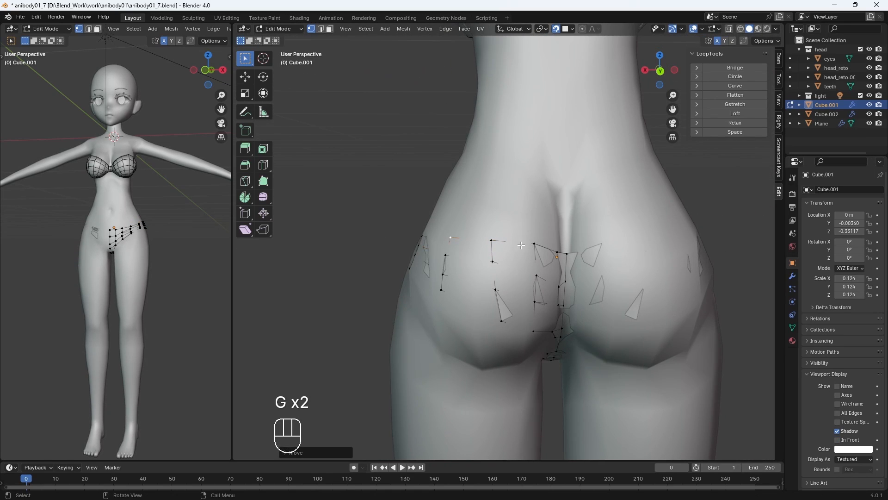
left_click(534, 242)
key("g")
left_click(533, 243)
middle_click_drag(533, 244, 735, 283)
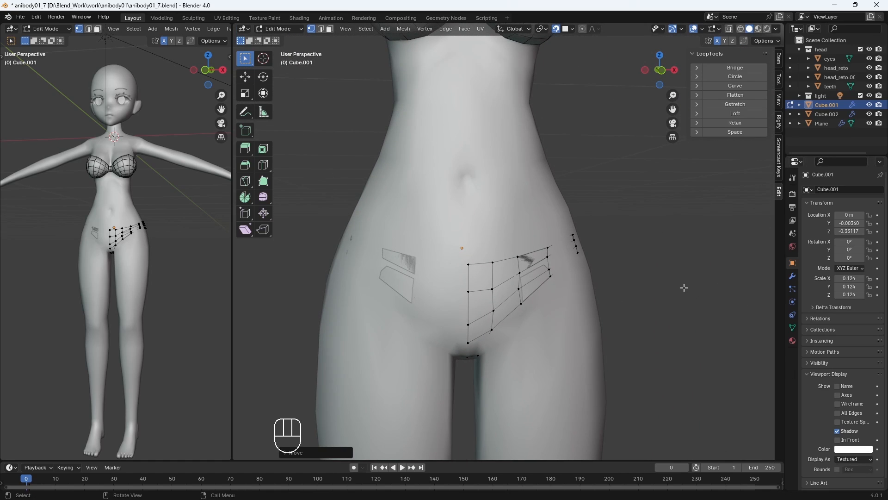
Step: Scale the entire bikini bottom mesh up in two small passes, by about 1.03 in the first, to clear the body surface
key("Tab")
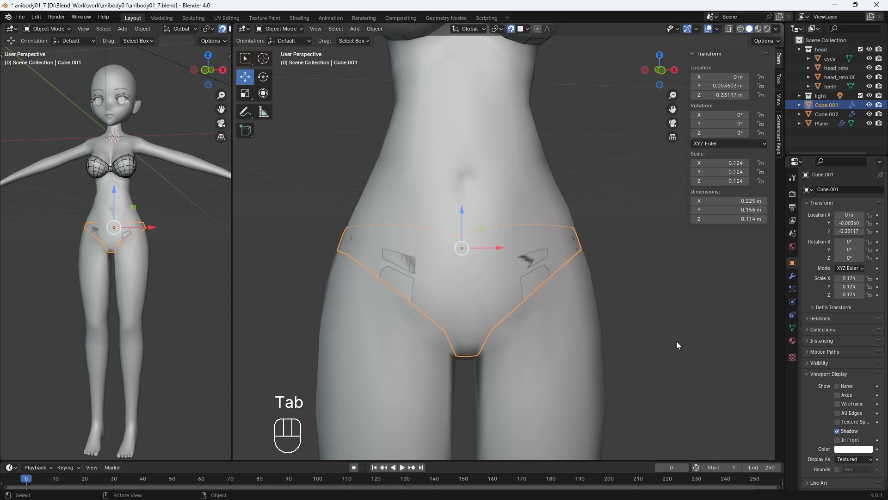
middle_click_drag(676, 345, 702, 329)
key("Tab")
key("a")
key("s")
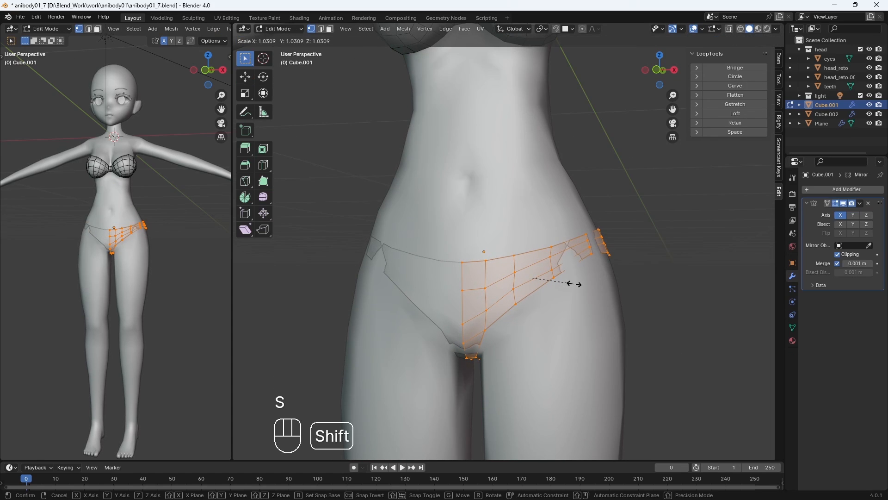
left_click(574, 284)
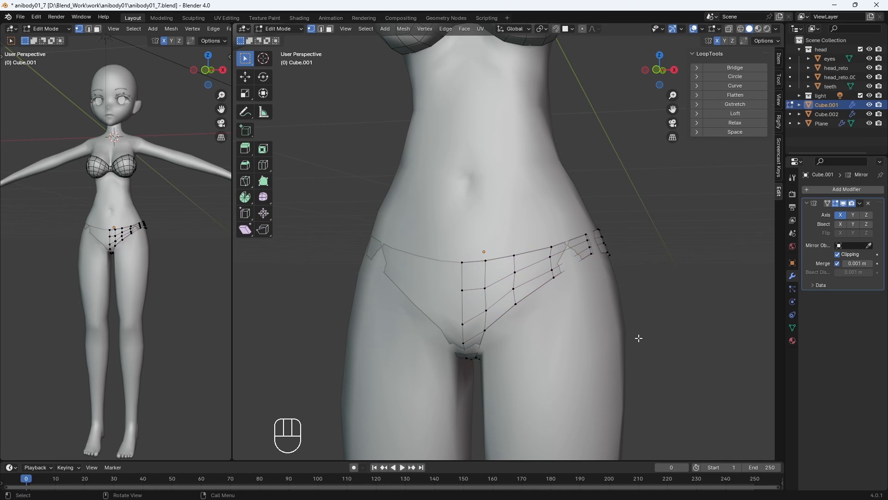
middle_click_drag(639, 338, 609, 321)
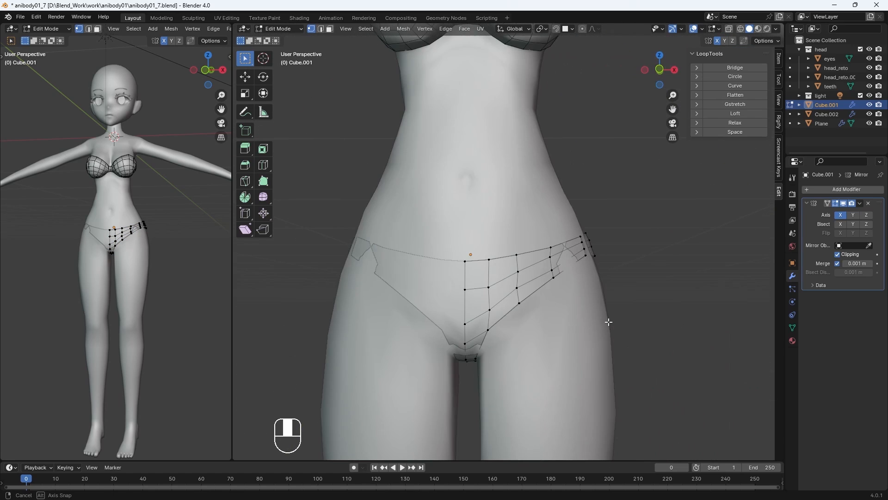
middle_click_drag(571, 346, 565, 428, "shift")
scroll(525, 417, "down", 2)
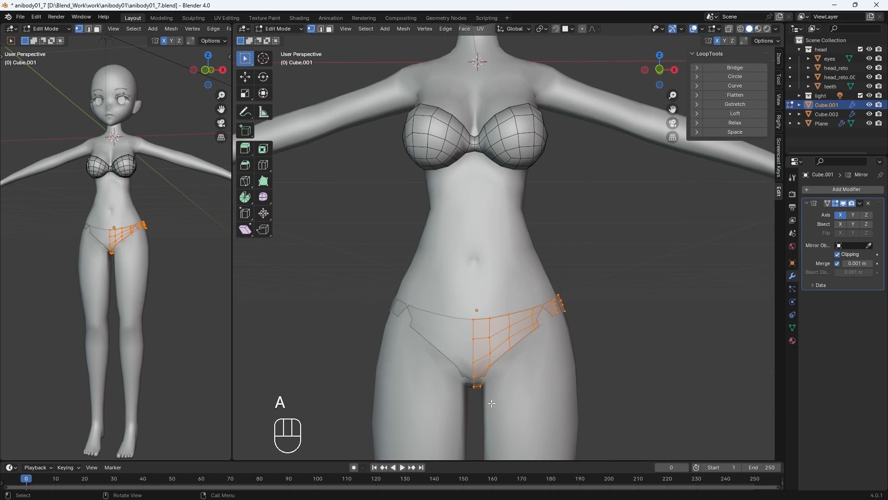
key("s")
left_click(454, 405)
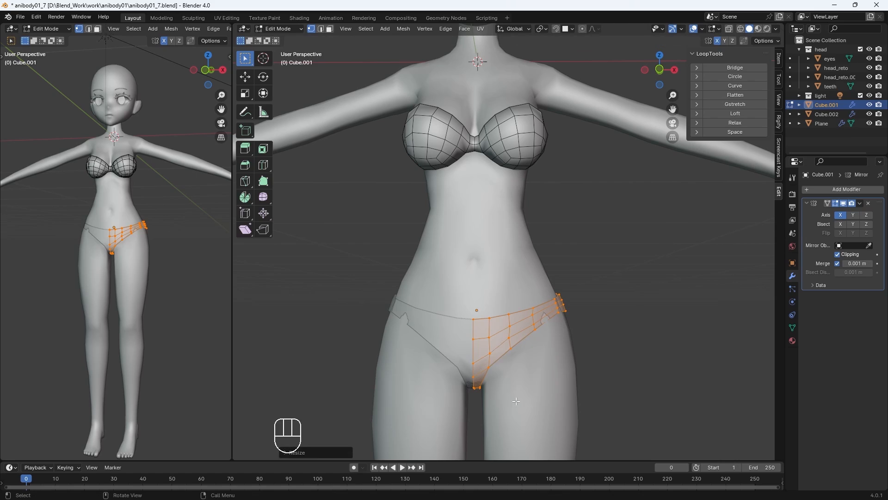
key("Tab")
left_click(300, 31)
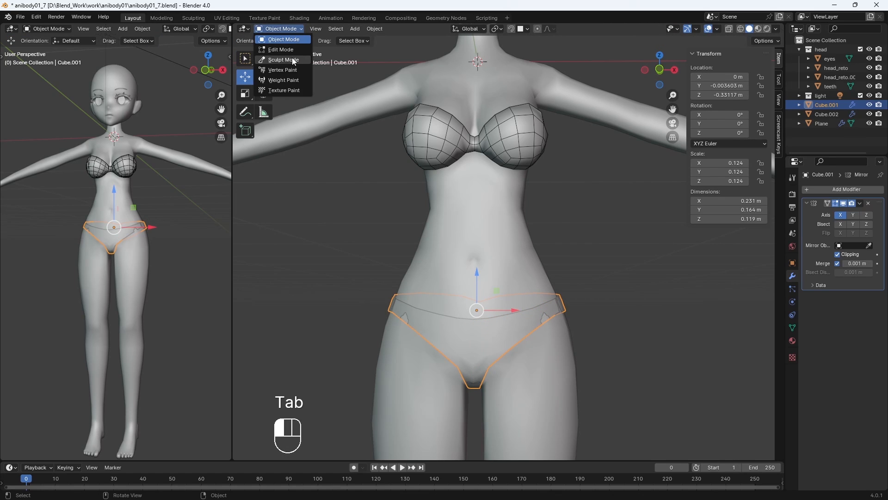
left_click(293, 70)
left_click(290, 30)
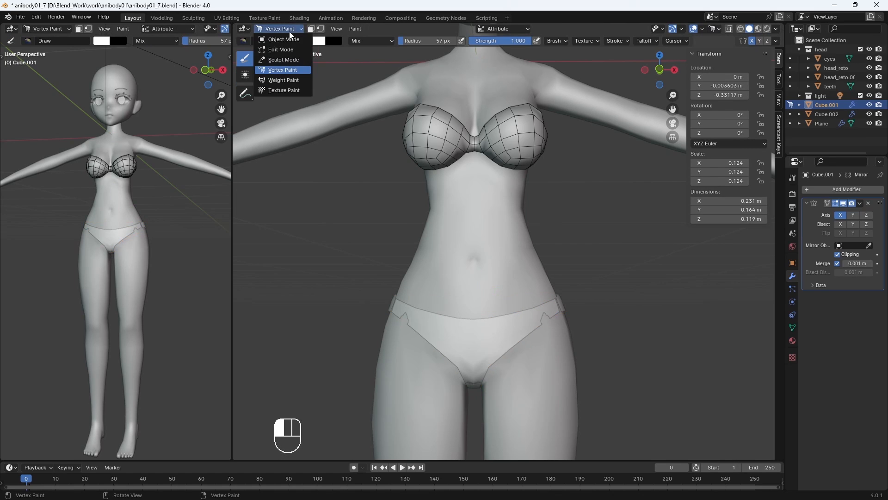
left_click(289, 61)
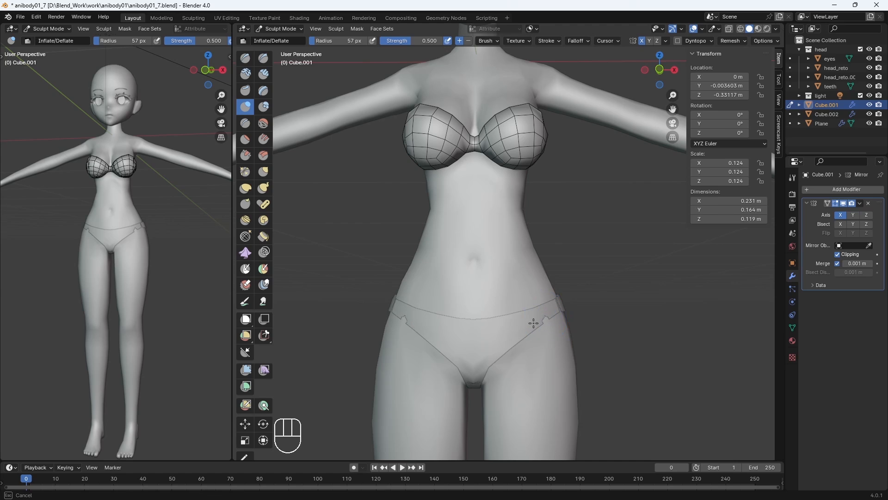
mouse_move(534, 323)
middle_mouse_down()
mouse_move(530, 332)
mouse_move(572, 302)
middle_mouse_up()
mouse_move(481, 392)
middle_mouse_down()
mouse_move(521, 363)
mouse_move(551, 323)
mouse_move(447, 280)
middle_mouse_up()
Step: Return to editing the mesh and shift vertices in the back panel's outer columns, from the waistband down to the leg edge
key("Tab")
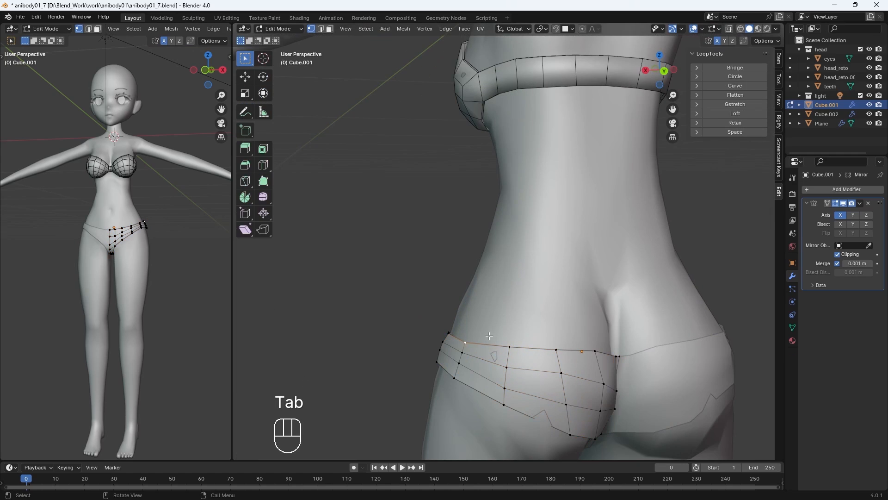
key("g")
key("g")
key("g")
left_click(505, 366)
key("g")
key("g")
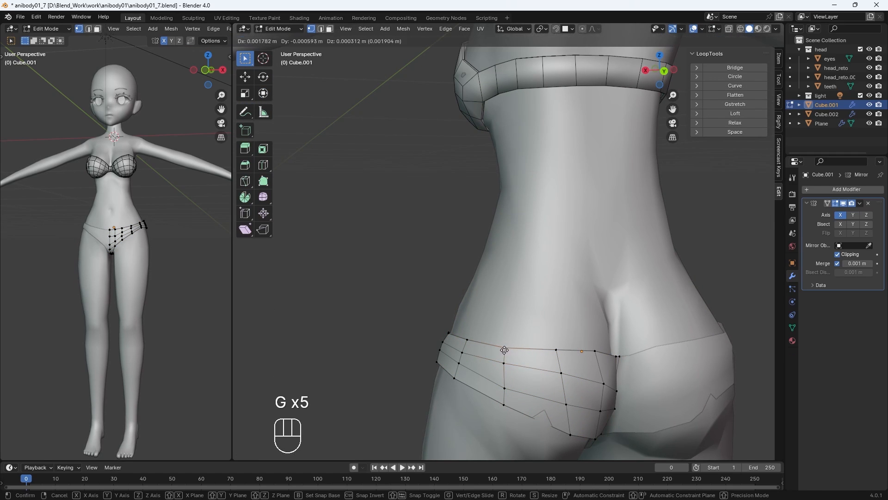
key("g")
key("g")
key("g")
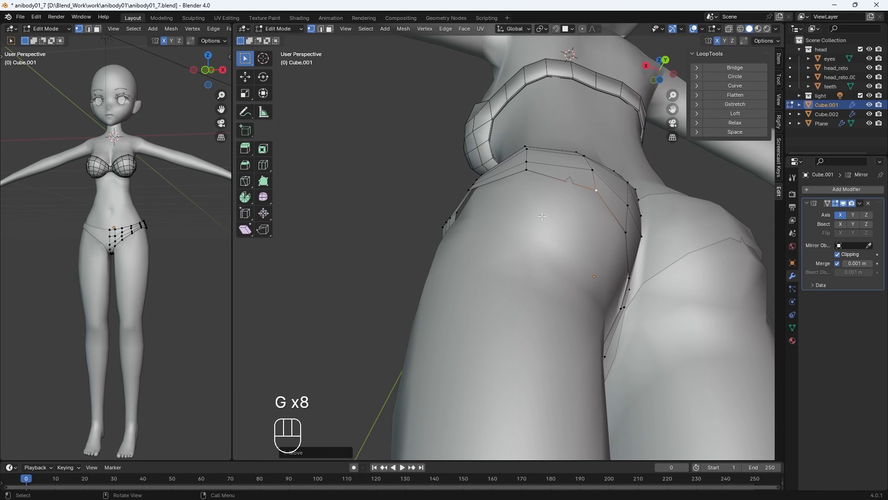
Step: Adjust further vertices along the leg-opening edge from the buttock around to the hip
key("g")
key("g")
key("g")
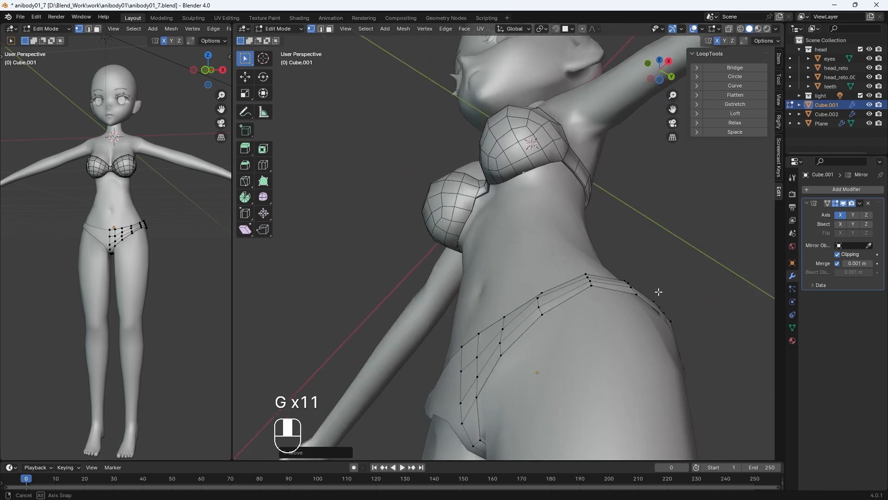
key("g")
key("g")
Step: Scale down the vertical edge line at the side of the hip and move it slightly to narrow the side band
left_click(592, 345)
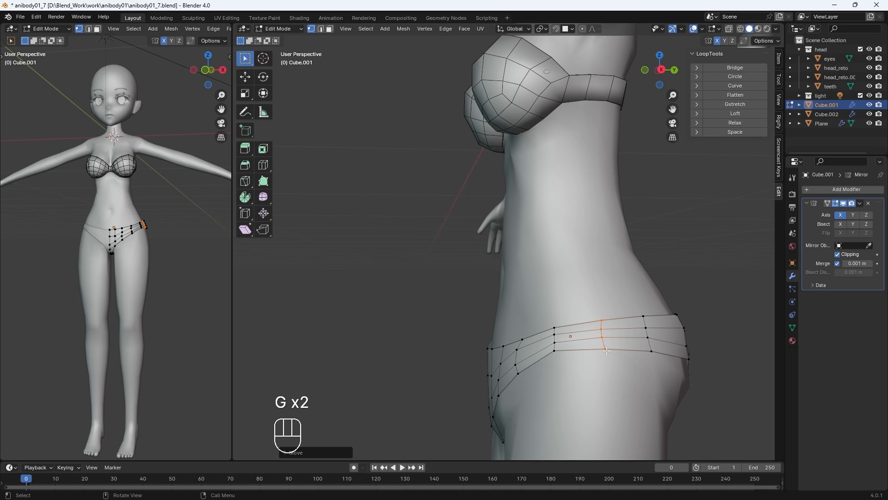
key("s")
left_click(607, 343)
key("g")
left_click(604, 336)
Step: Scale down the vertical edge line at the front of the hip and move it into line with the side band
left_click(555, 339, "alt")
key("s")
left_click(599, 345)
key("g")
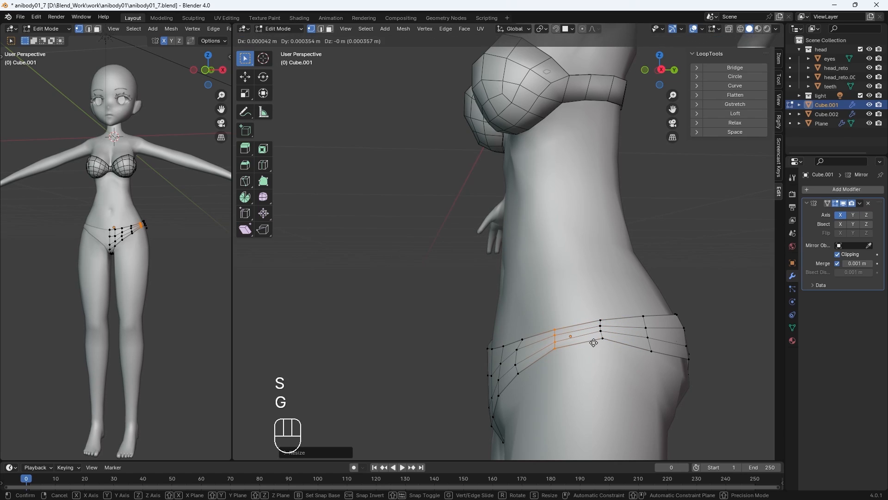
left_click(596, 340)
Step: Move the vertical edge line at the rear of the hip and scale it to taper the side band
left_click(645, 323, "alt")
key("g")
left_click(634, 317)
key("s")
left_click(697, 348)
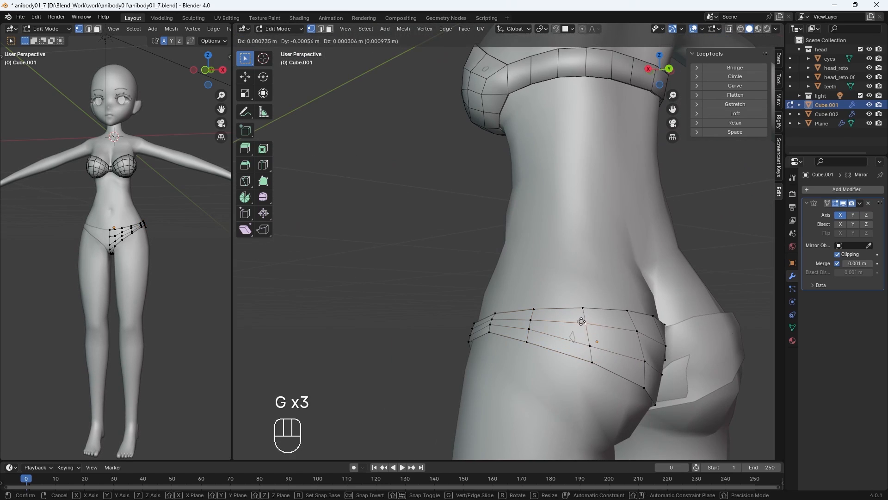
Step: Reposition vertices in the back panel's outer and inner columns to even out the mesh across the buttock
key("g")
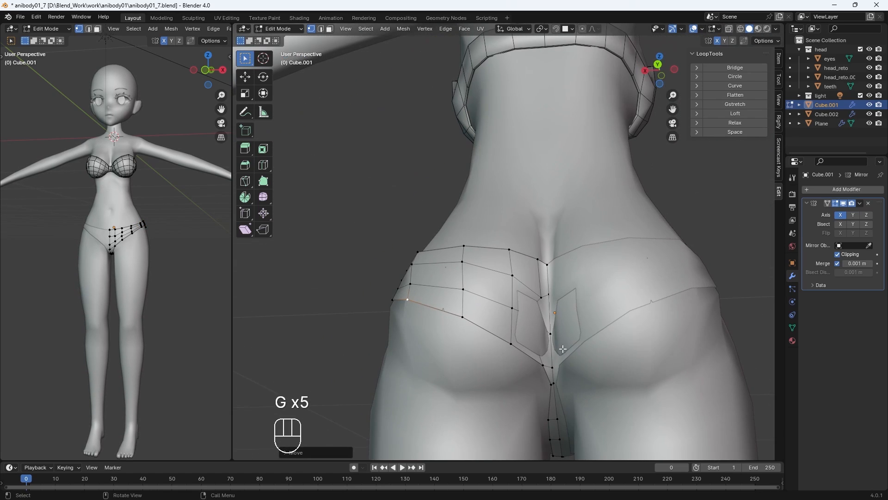
left_click(512, 308)
key("g")
left_click(516, 310)
key("g")
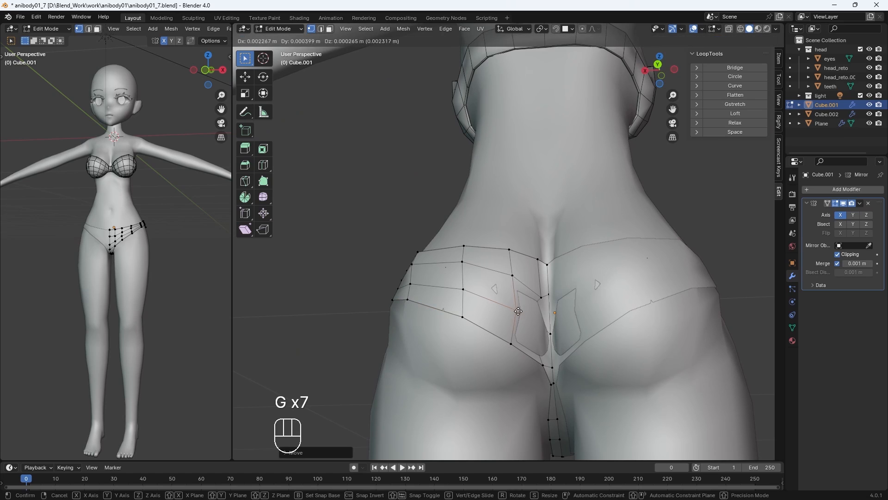
left_click(515, 309)
left_click(512, 275)
key("g")
left_click(510, 275)
Step: Add a vertical edge loop between the back panel's inner column and the centre strip, and reposition its vertices
left_click(526, 313)
left_click(526, 317)
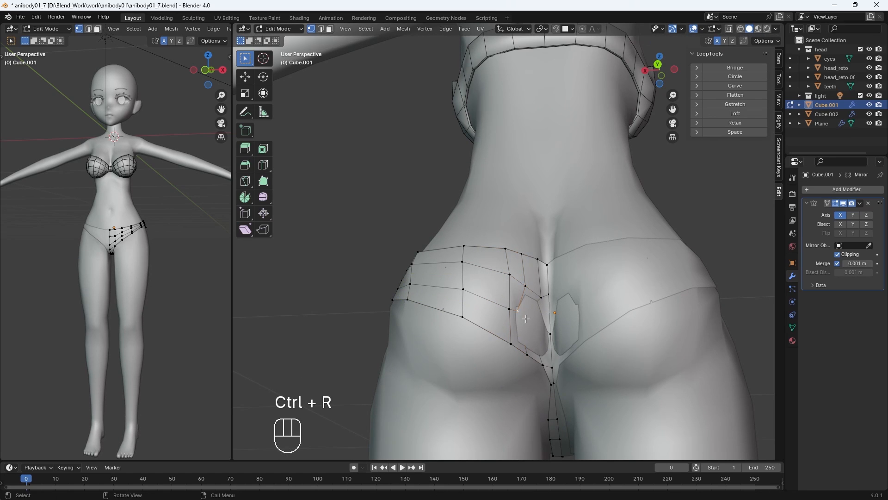
middle_click_drag(525, 317, 535, 279)
left_click(531, 175)
key("g")
left_click(533, 170)
middle_click_drag(530, 185, 535, 208)
key("g")
key("g")
left_click(494, 292)
Step: Use X-ray display to move the hidden vertices between the buttocks, and return to solid display
key("alt+z")
left_click(500, 276)
key("g")
left_click(513, 285)
key("alt+z")
key("alt+z")
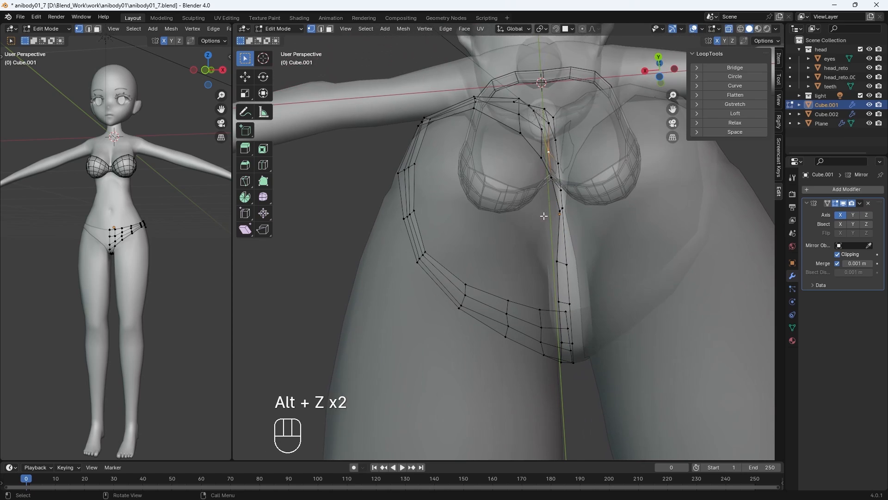
key("g")
key("g")
middle_click_drag(539, 139, 511, 333)
key("alt+z")
Step: Nudge two vertices at the lower inner part of the back panel near the centre strip
left_click(501, 405)
key("g")
left_click(500, 401)
left_click(503, 415)
key("g")
middle_click_drag(502, 414, 541, 313)
Step: Move vertices along the back panel's leg-opening edge to fit it against the underside of the buttock
key("g")
left_click(492, 157)
key("g")
left_click(496, 158)
key("g")
left_click(458, 171)
Step: Nudge one vertex on the back waistband and another on the back panel's leg-opening edge
left_click(505, 302)
key("g")
left_click(506, 302)
left_click(476, 361)
key("g")
left_click(475, 362)
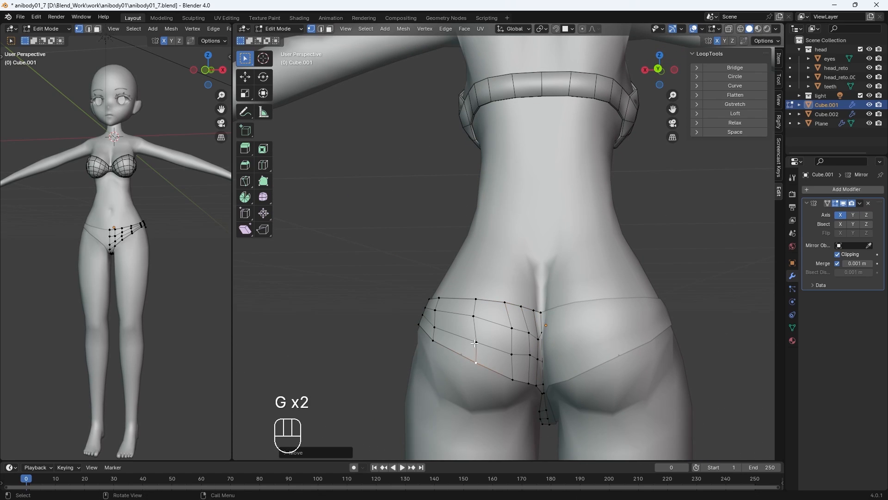
Step: Nudge the vertices in the middle of the bikini bottom's back panel so they follow the buttock's curve
left_click(476, 344)
key("g")
middle_click_drag(476, 344, 495, 297)
left_click(502, 325)
key("g")
key("g")
left_click(520, 325)
left_click(547, 266)
Step: Move vertices along the bikini bottom's back and side edges to fit them against the hip
middle_click_drag(520, 325, 438, 341)
key("g")
left_click(562, 358)
key("g")
left_click(538, 418)
left_click(612, 320)
key("g")
key("g")
left_click(610, 325)
Step: Nudge vertices on the front panel's leg-opening edge and check the shape outside mesh editing
middle_click_drag(610, 324, 476, 375)
left_click(463, 439)
left_click(502, 337)
key("g")
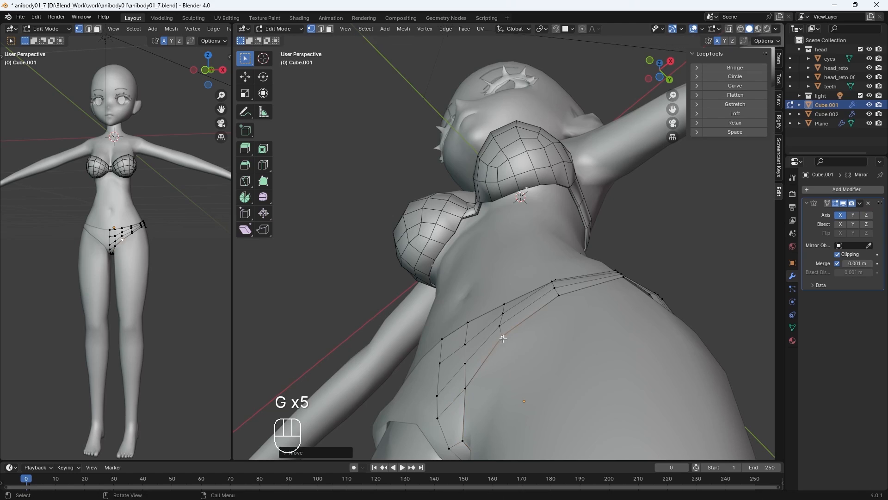
left_click(501, 340)
mouse_move(501, 339)
middle_mouse_down()
mouse_move(506, 353)
mouse_move(561, 313)
middle_mouse_up()
scroll(583, 366, "down", 3)
key("Tab")
key("Tab")
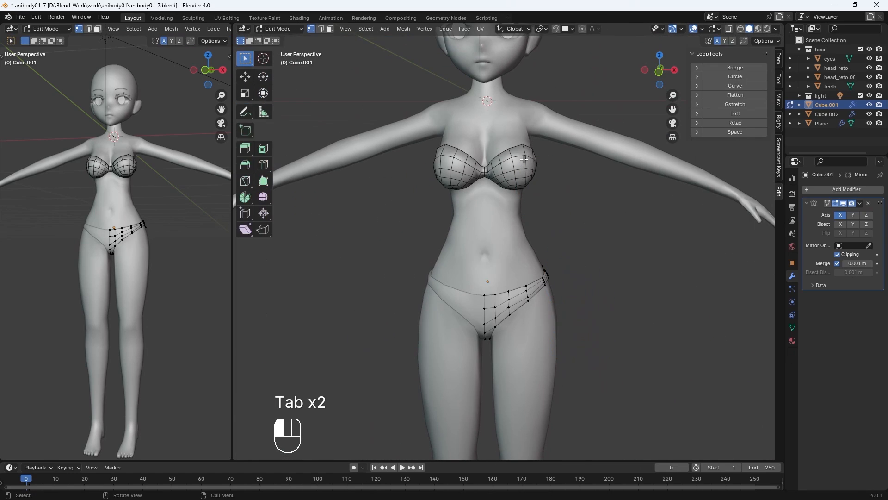
Step: Switch to Object Mode, select the bikini top and remove its Mirror modifier
key("Tab")
left_click(288, 29)
left_click(286, 39)
left_click(509, 162)
left_click(793, 263)
left_click(837, 404)
middle_click_drag(651, 291, 555, 261)
left_click(793, 276)
left_click(857, 297)
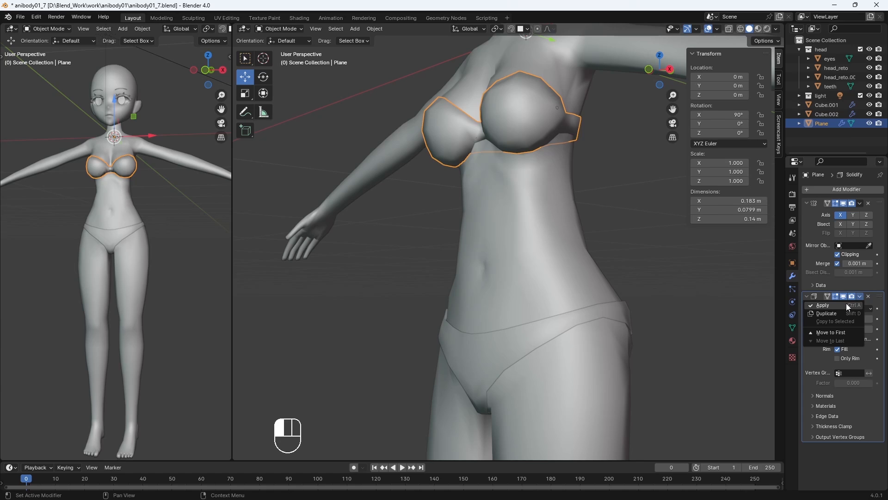
left_click(709, 308)
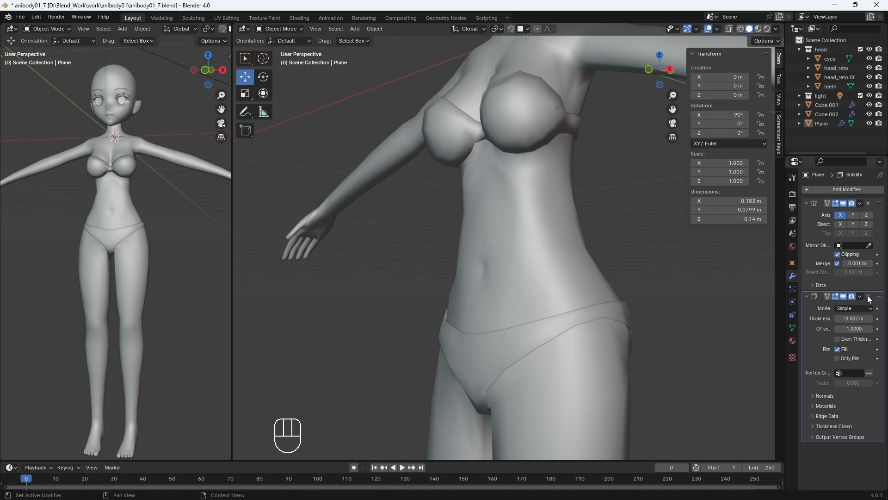
left_click(869, 204)
middle_click_drag(451, 198, 557, 230)
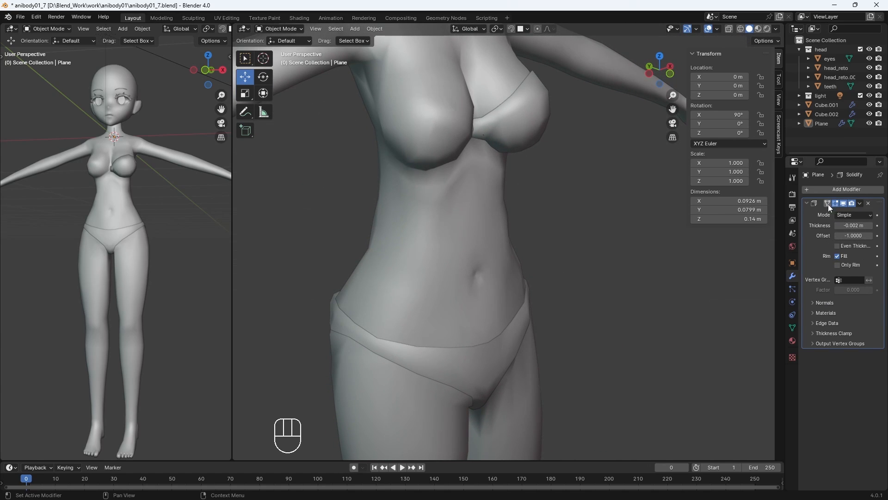
Step: Apply the Solidify modifier on the bikini top
left_click(805, 204)
left_click(806, 203)
left_click(861, 204)
left_click(854, 213)
left_click(523, 124)
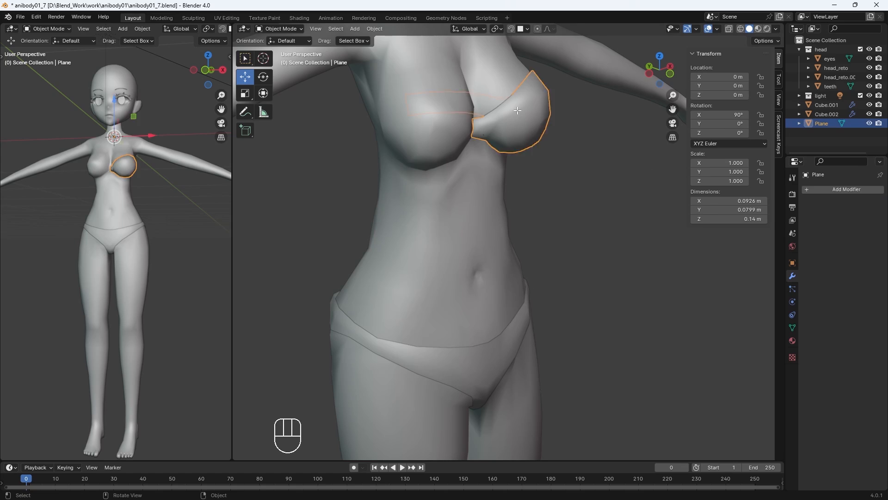
Step: Open the bikini top's mesh for editing and hide the body object Cube.002 to expose the cup's inside
key("Tab")
middle_click_drag(481, 176, 458, 336, "shift")
middle_click_drag(459, 336, 498, 306)
scroll(495, 326, "up", 9)
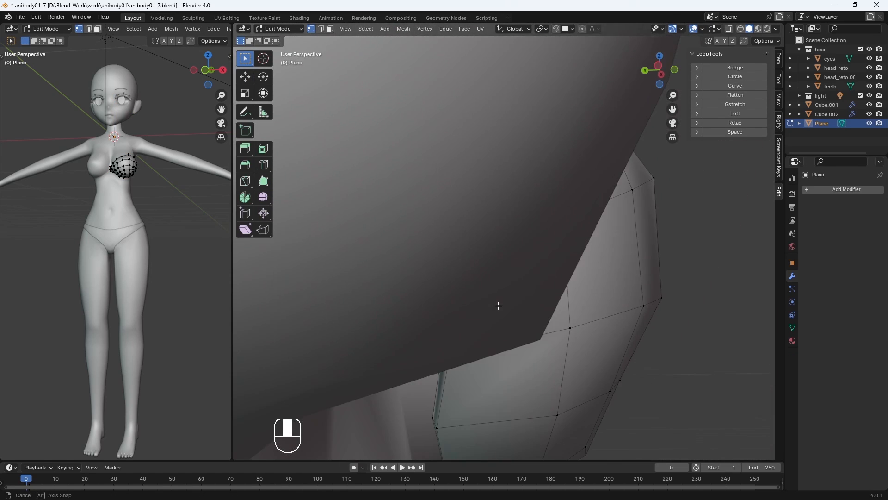
scroll(497, 306, "down", 4)
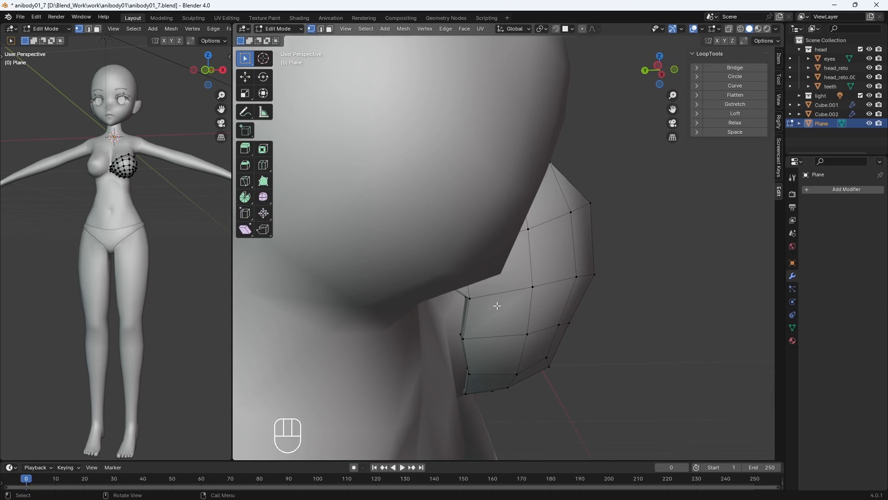
left_click(870, 105)
left_click(870, 114)
middle_click_drag(556, 249, 691, 362)
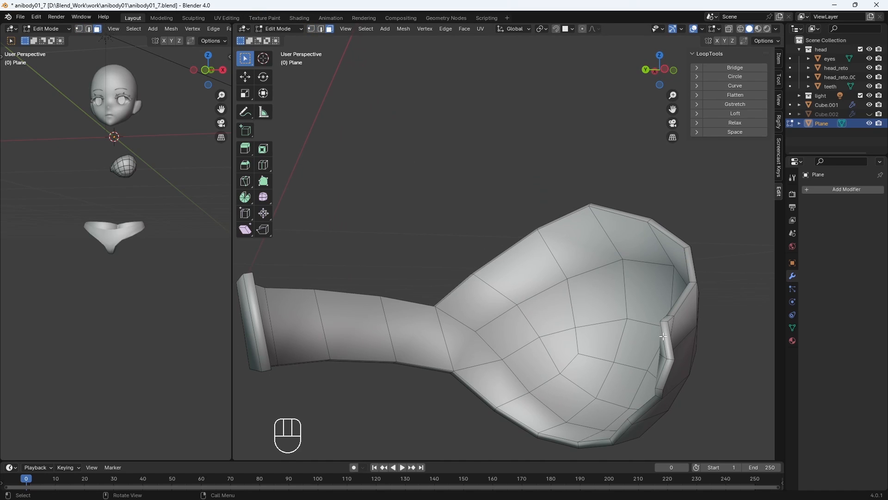
Step: Delete the thickness faces closing the centre end of the bikini top
middle_click_drag(664, 370, 619, 366)
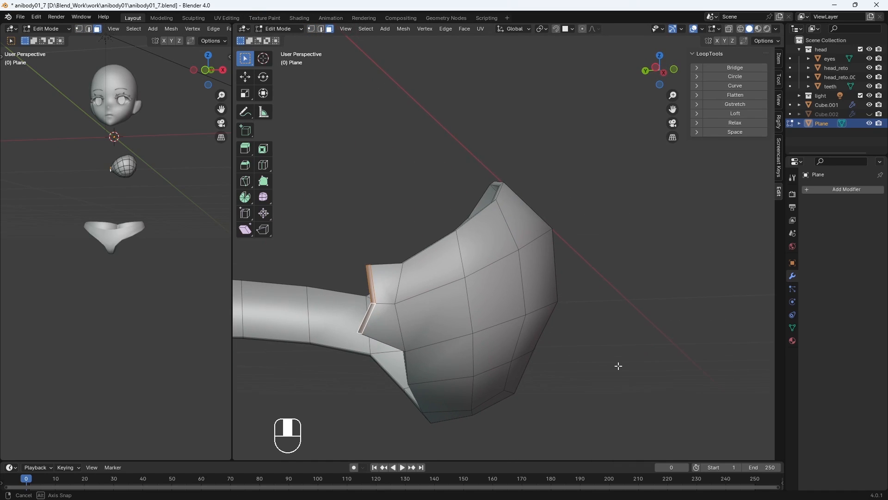
key("x")
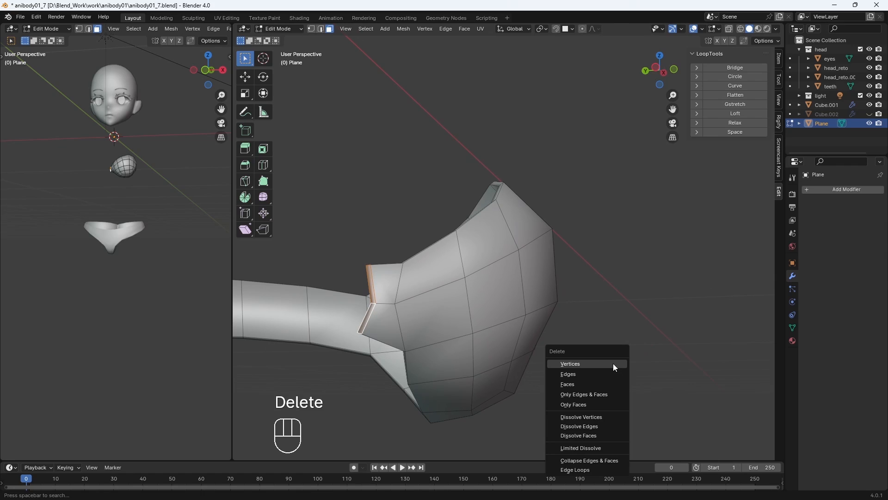
left_click(604, 384)
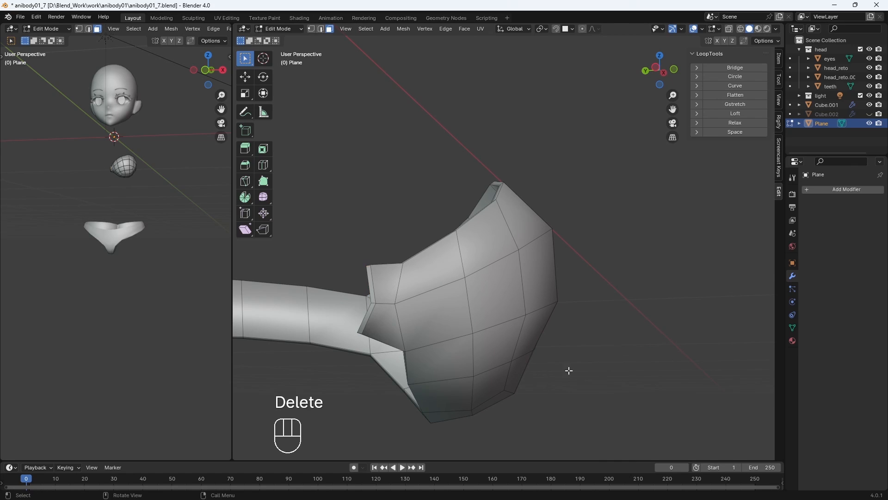
middle_click_drag(429, 317, 301, 121)
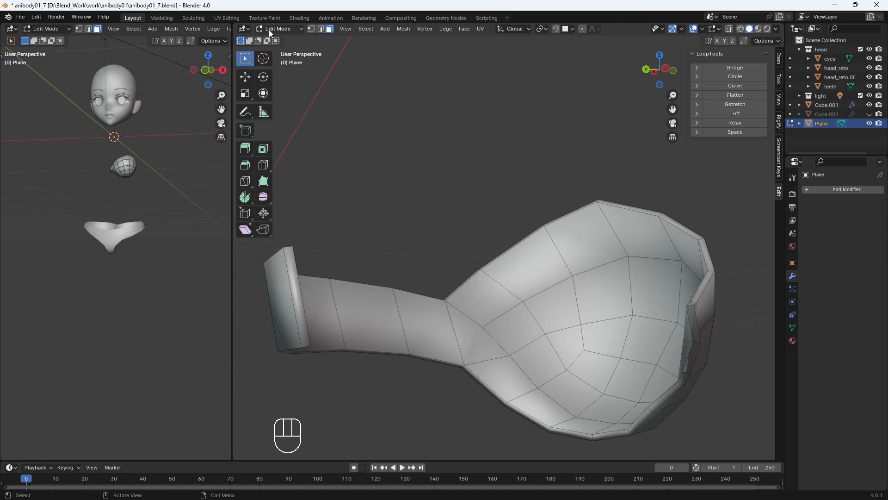
Step: Use Circle Select to pick the inner faces of the bikini cup and delete them
mouse_move(245, 59)
left_mouse_down()
mouse_move(259, 61)
mouse_move(277, 96)
left_mouse_up()
left_click_drag(556, 241, 491, 324)
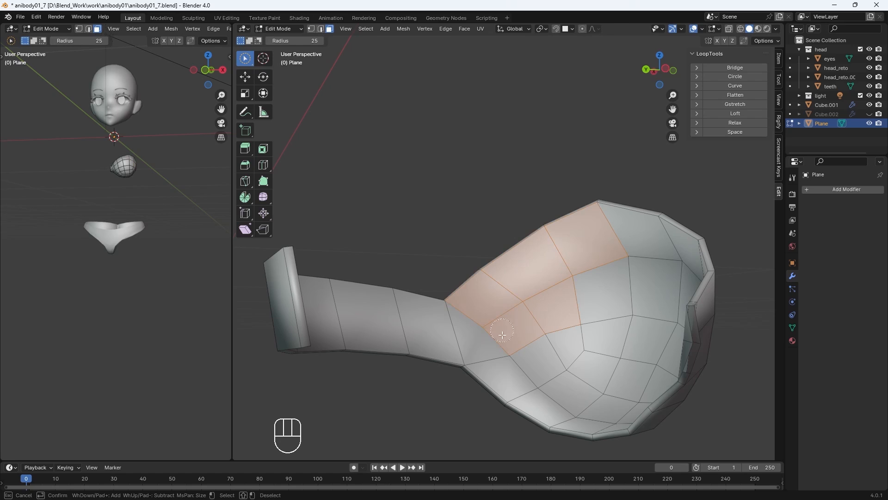
mouse_move(491, 324)
middle_mouse_down()
mouse_move(690, 266)
mouse_move(692, 297)
mouse_move(596, 240)
middle_mouse_up()
left_click_drag(597, 241, 593, 251, "shift")
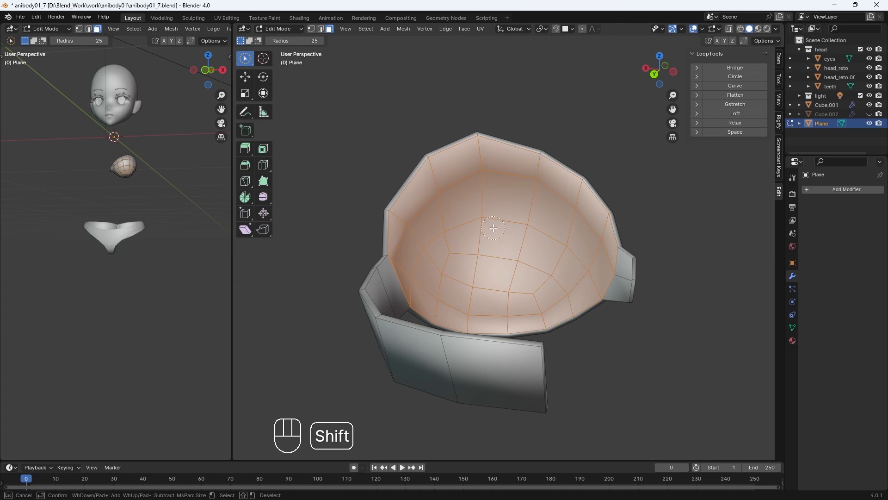
middle_click_drag(494, 228, 787, 231)
key("Delete")
left_click(582, 252)
Step: Show the body again and add a Mirror modifier with Clipping enabled to the bikini top
left_click(870, 114)
left_click(792, 275)
left_click(847, 190)
mouse_move(828, 184)
left_click(740, 258)
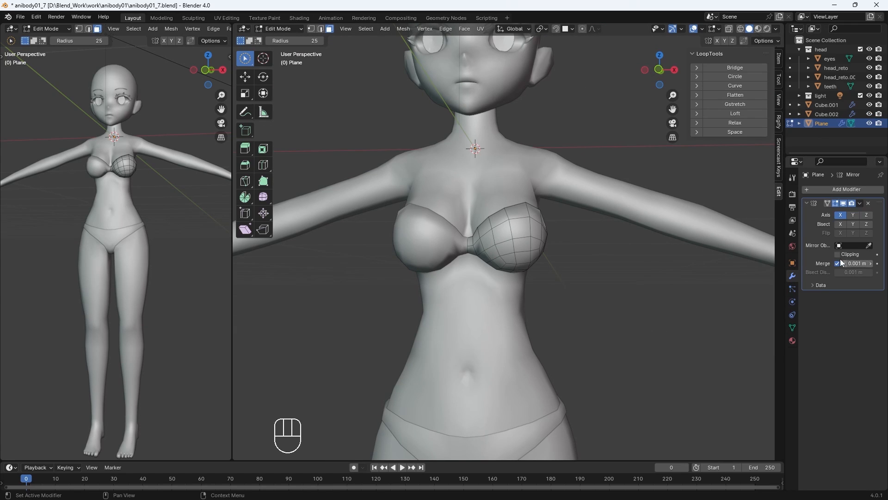
left_click(839, 255)
key("Tab")
scroll(569, 296, "down", 3)
middle_click_drag(568, 299, 528, 304)
Step: Switch to vertex selection and move vertices where the cup's outer edge meets the side band
key("Tab")
scroll(508, 278, "up", 5)
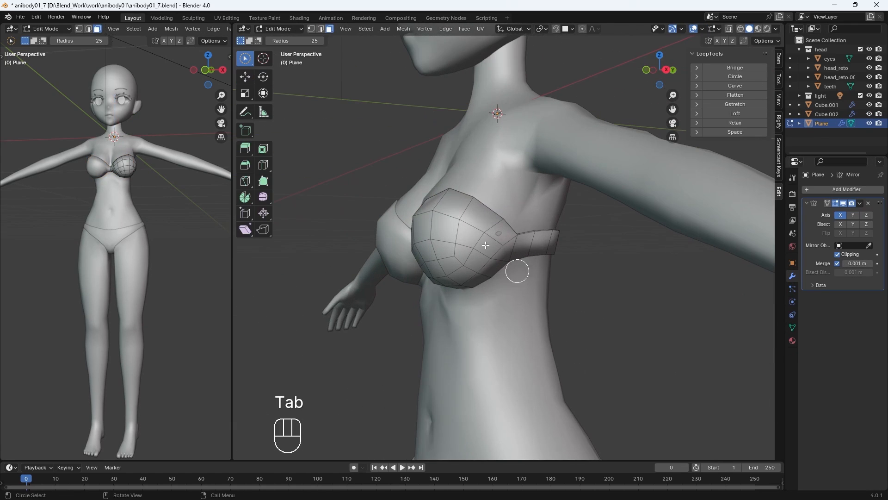
left_click_drag(249, 55, 278, 69)
left_click(312, 29)
middle_click_drag(463, 231, 500, 231)
left_click(516, 244)
key("g")
key("g")
left_click(513, 249)
key("g")
left_click(487, 207)
key("g")
Step: Fine-tune more vertices on the bikini top from another angle, undoing one of the moves
middle_click_drag(539, 207, 523, 273)
key("g")
key("ctrl+z")
key("g")
scroll(428, 231, "up", 2)
key("g")
key("g")
scroll(532, 266, "down", 2)
Step: Move a vertex of the bikini top in front view, return to Object Mode and deselect the top
key("KP_1")
left_click(458, 214)
key("g")
key("g")
key("g")
key("Tab")
scroll(565, 304, "down", 4)
left_click(574, 307)
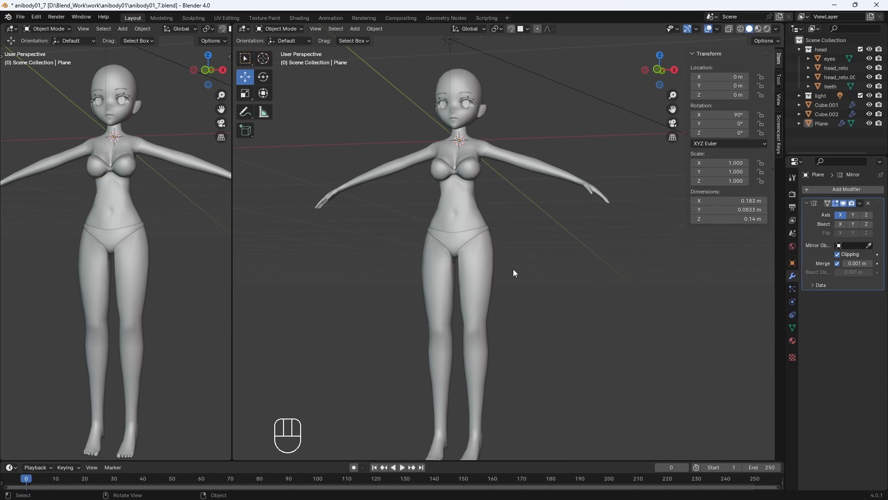
Step: Open the body mesh for editing and select the edge loop running from the neck along the arm
scroll(347, 312, "up", 6)
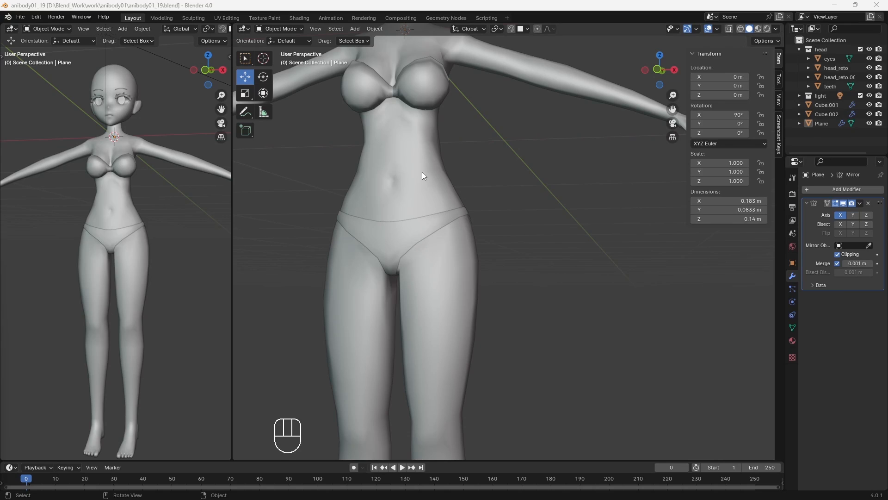
left_click(420, 198, "shift")
scroll(459, 343, "down", 3)
key("Tab")
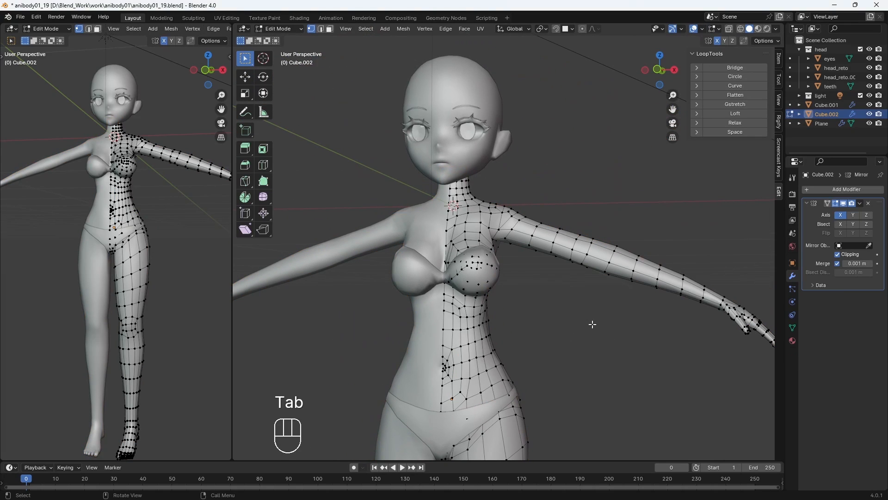
middle_click_drag(559, 308, 440, 288)
scroll(486, 327, "up", 4)
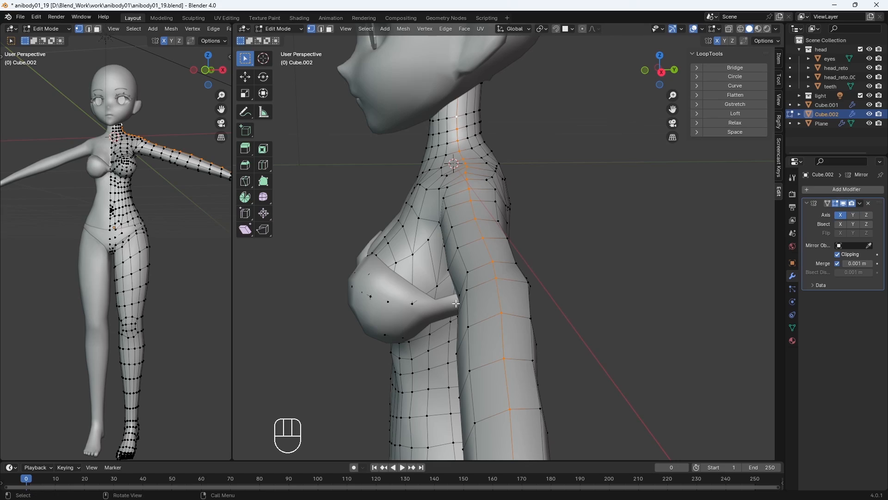
middle_click_drag(456, 304, 436, 313)
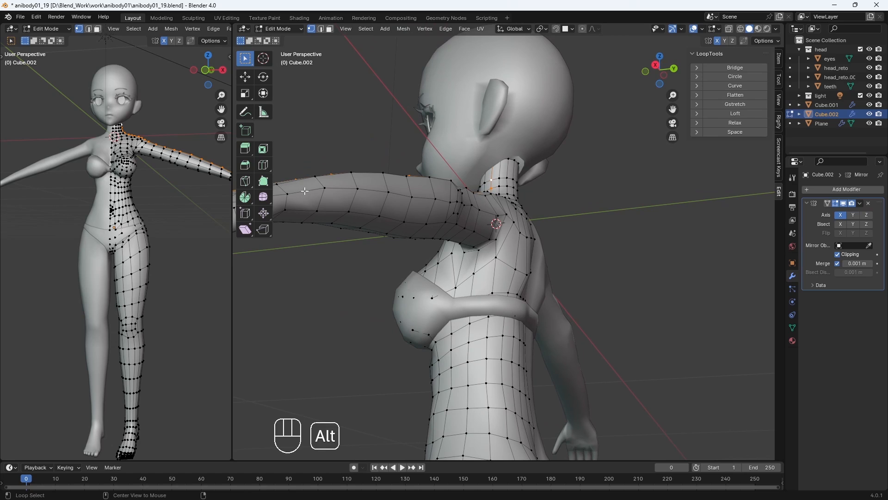
Step: Mark a UV seam along the outer side edge of the little finger
middle_click_drag(322, 250, 481, 69)
right_click(484, 53)
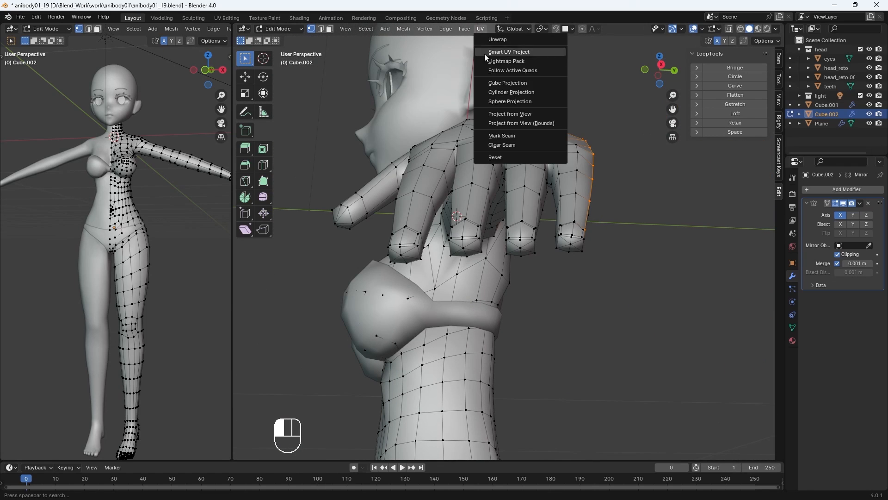
middle_click_drag(497, 132, 398, 372)
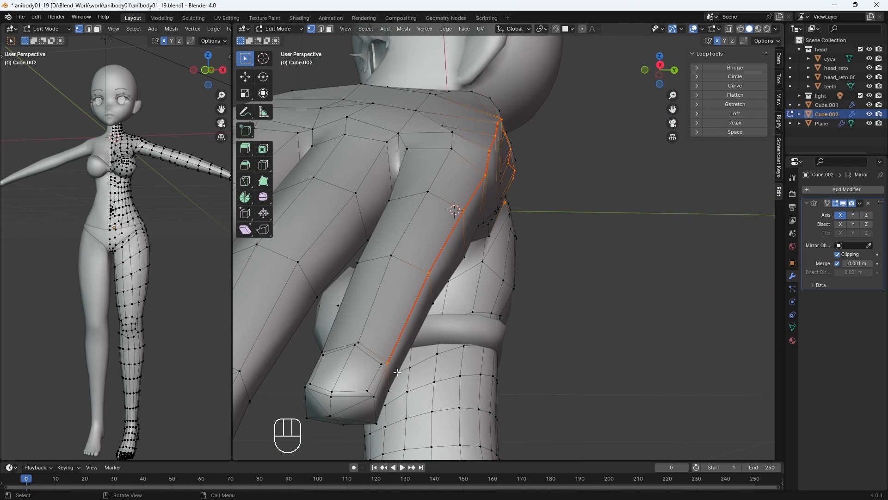
Step: Select the shortest edge paths around the four fingers to the base of the thumb and mark them as seams
middle_click_drag(306, 388, 608, 377)
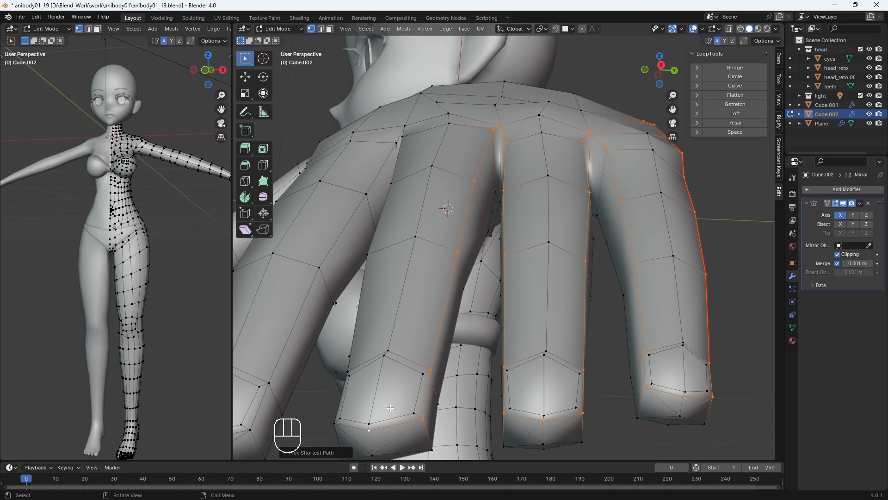
middle_click_drag(410, 378, 418, 377)
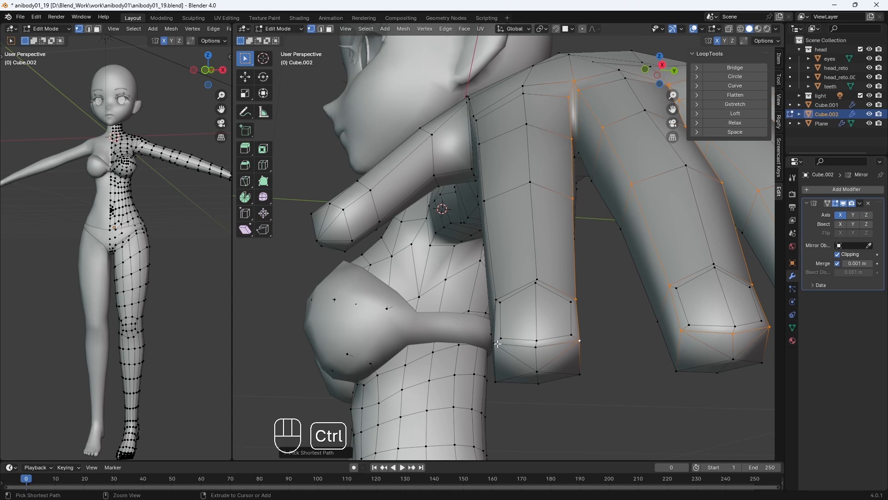
middle_click_drag(482, 222, 509, 243)
scroll(671, 343, "down", 3)
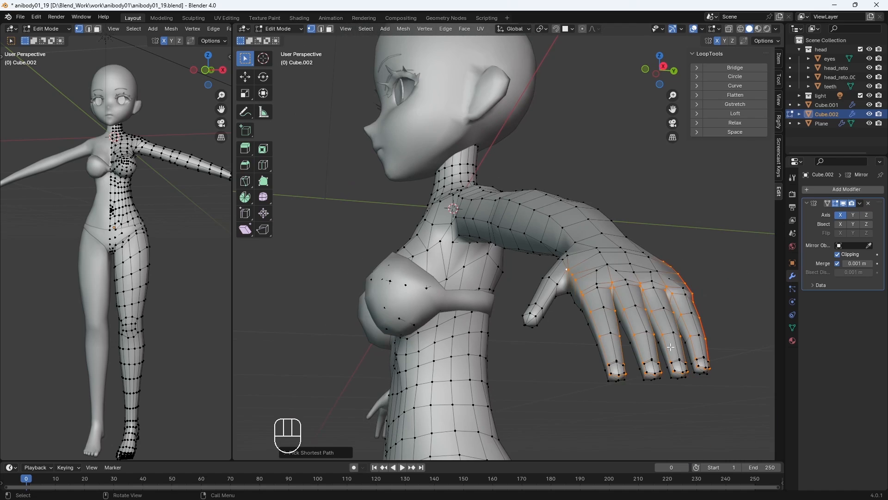
left_click(479, 28)
left_click(496, 137)
middle_click_drag(643, 268, 666, 282)
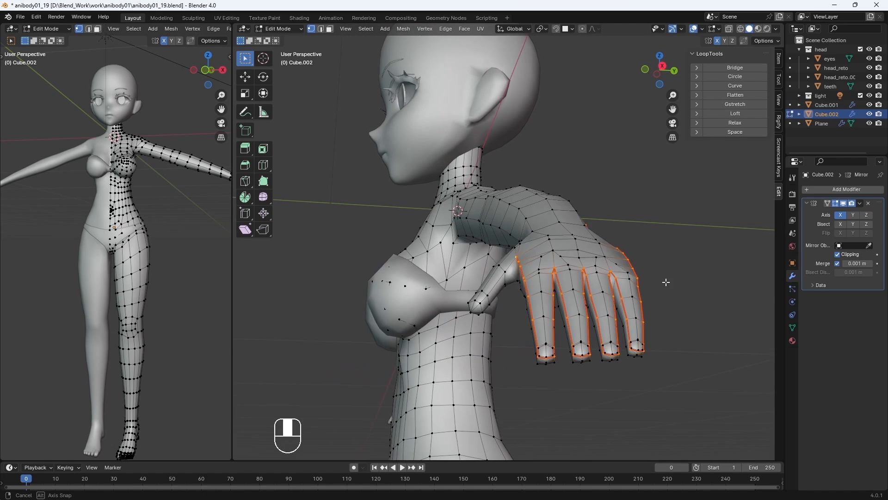
Step: Select the edge path around the thumb and on along the side of the hand, and mark it as a seam
scroll(666, 282, "up", 1)
left_click(487, 341, "ctrl")
middle_click_drag(489, 340, 501, 340)
middle_click_drag(653, 335, 689, 199, "shift")
middle_click_drag(689, 199, 685, 333, "shift")
left_click(603, 269, "ctrl")
middle_click_drag(593, 273, 564, 268)
left_click(453, 180, "ctrl")
left_click(480, 29)
left_click(502, 135)
Step: Select the edge path along the arm up to the armpit and mark it as a seam
scroll(449, 180, "down", 6)
middle_click_drag(333, 231, 419, 282, "shift")
left_click(403, 222, "ctrl")
left_click(481, 29)
left_click(501, 135)
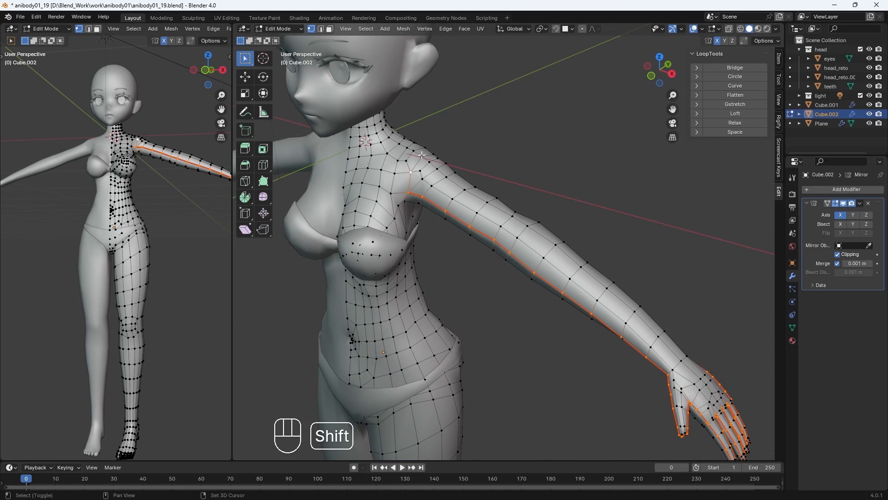
Step: Select the edges circling the shoulder joint and mark them as a seam
middle_click_drag(422, 155, 560, 352)
left_click(509, 293, "shift")
left_click(497, 293, "shift")
left_click(425, 233, "shift")
left_click(480, 29)
left_click(499, 135)
Step: Turn on X-ray display, select the edge path from the shoulder up the side of the neck and mark it as a seam
middle_click_drag(532, 199, 442, 252)
key("alt+z")
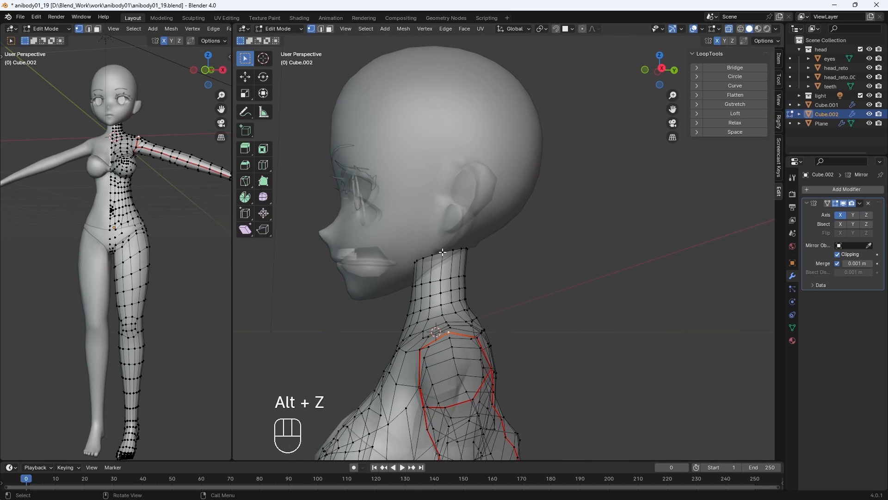
left_click(480, 29)
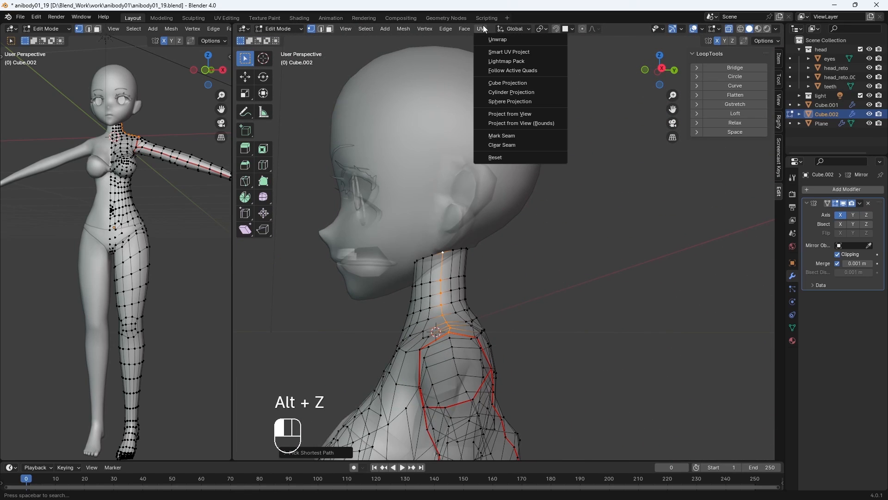
left_click(500, 135)
Step: Select the edge path from the armpit down the side of the torso to the hip, restore solid display and mark the path as a seam
middle_click_drag(499, 135, 477, 245)
scroll(491, 259, "down", 1)
middle_click_drag(567, 323, 476, 120, "shift")
scroll(476, 122, "down", 2)
middle_click_drag(491, 185, 477, 201)
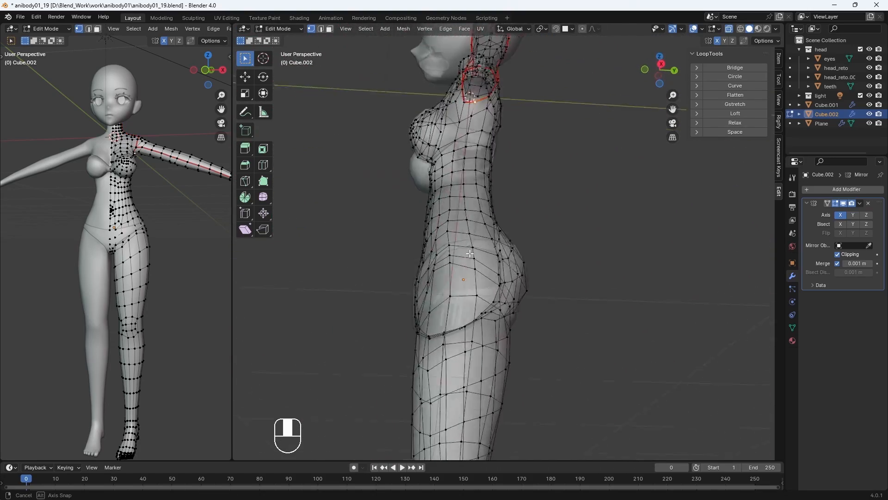
scroll(481, 240, "down", 3)
middle_click_drag(488, 352, 470, 325, "shift")
key("alt+z")
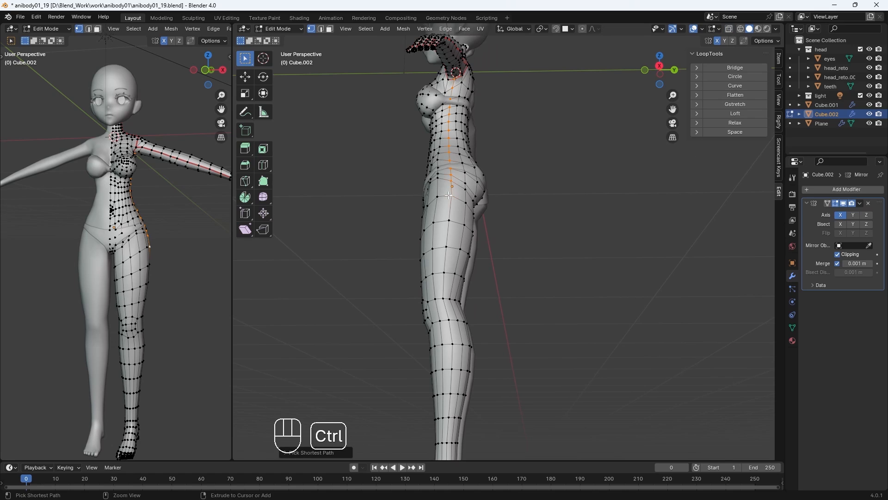
left_click(480, 28)
left_click(499, 136)
Step: Extend the selected path down the outer side of the leg to the ankle and mark it as a seam
middle_click_drag(495, 275, 502, 132, "shift")
left_click(452, 310, "ctrl")
left_click(480, 29)
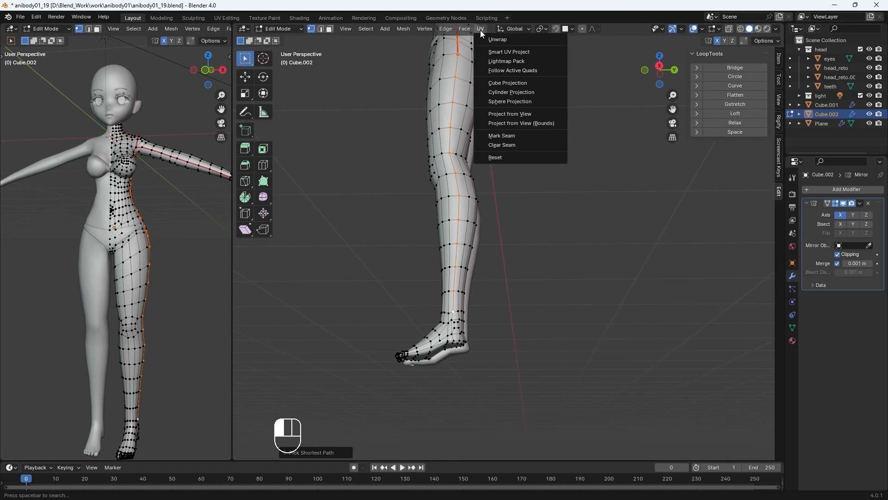
left_click(498, 136)
scroll(527, 212, "down", 3)
scroll(488, 191, "up", 5)
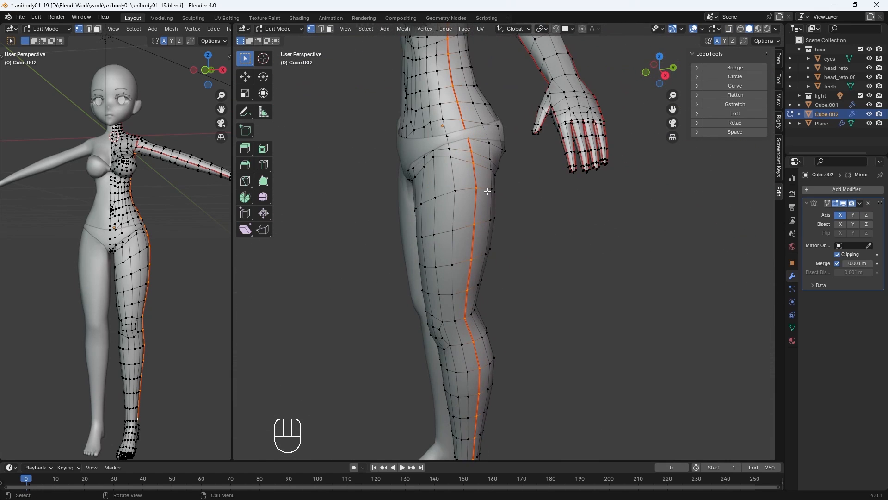
Step: Select the edges under the buttock at the top of the thigh, hide the bikini bottom and mark the edges as a seam
middle_click_drag(481, 185, 404, 132)
scroll(477, 157, "up", 4)
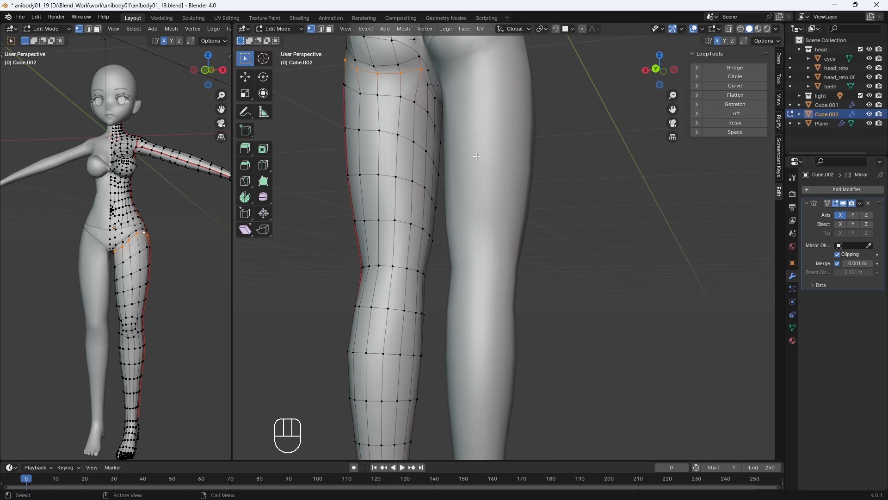
middle_click_drag(431, 98, 443, 233, "shift")
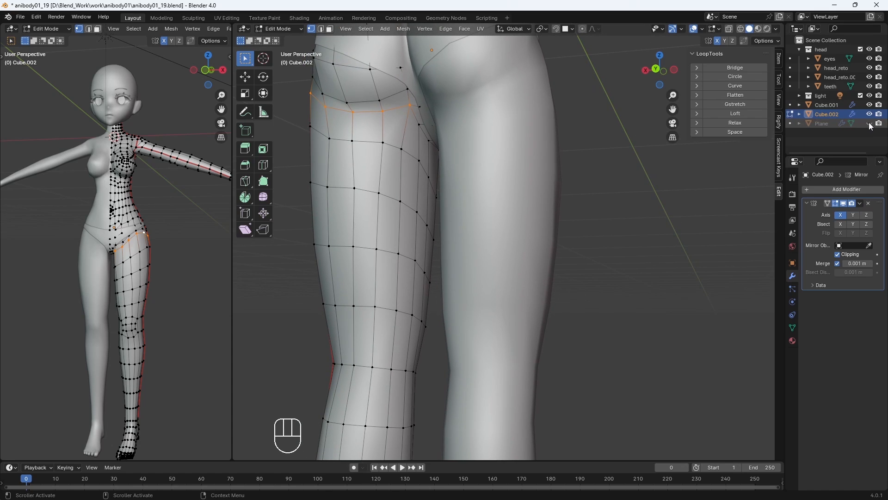
left_click(870, 106)
mouse_move(521, 109)
middle_mouse_down()
mouse_move(539, 93)
mouse_move(533, 96)
middle_mouse_up()
left_click(481, 32)
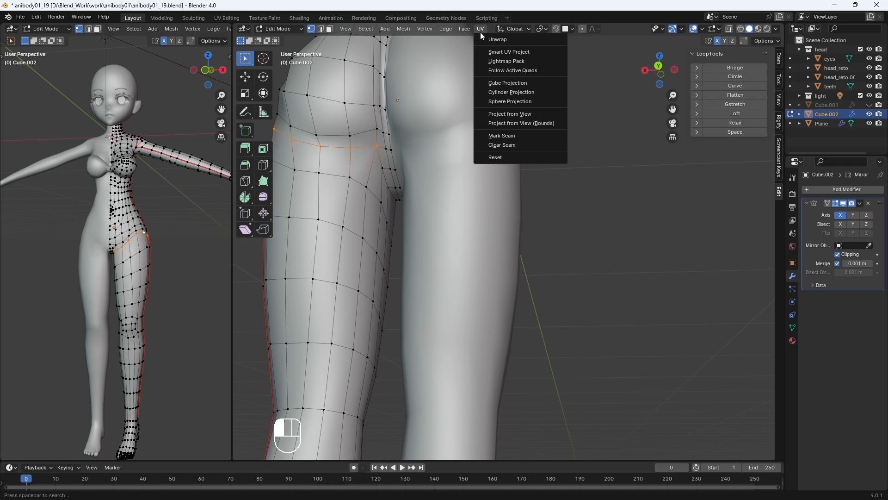
left_click(497, 134)
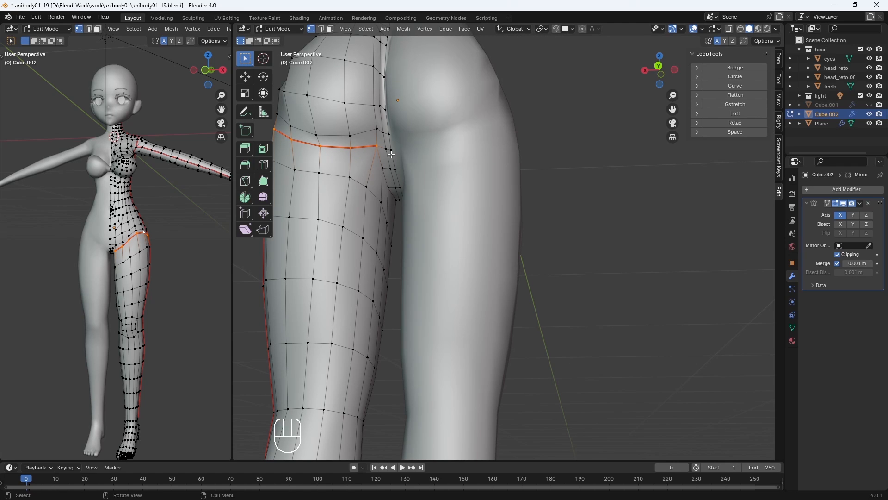
Step: Extend the thigh-top seam around the inner thigh to the crotch
left_click(482, 28)
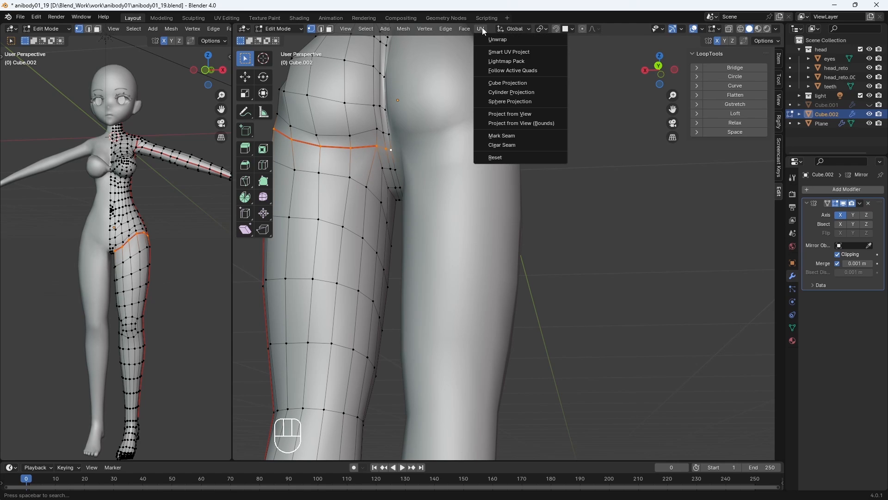
left_click(498, 135)
middle_click_drag(398, 158, 576, 136, "shift")
left_click(518, 110, "shift")
left_click(594, 132, "shift")
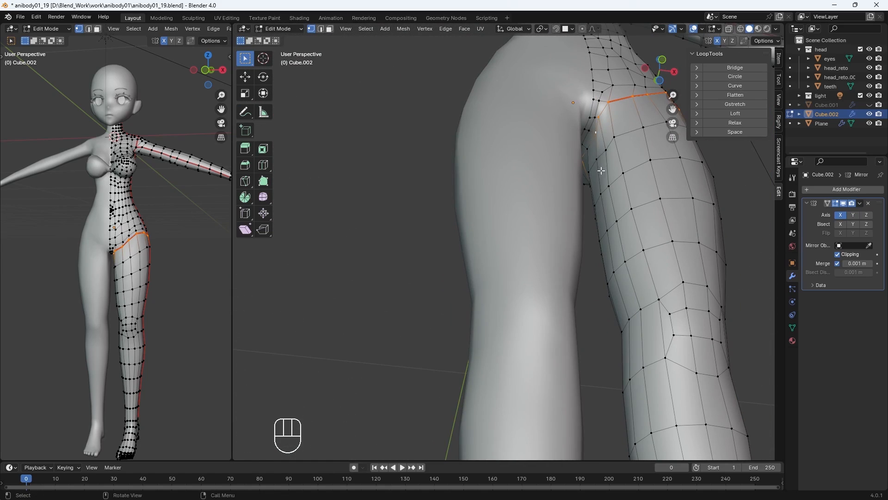
middle_click_drag(601, 169, 524, 200)
Step: Select the edge path down the inner side of the leg to the ankle and mark it as a seam
left_click(559, 180)
scroll(565, 250, "up", 2)
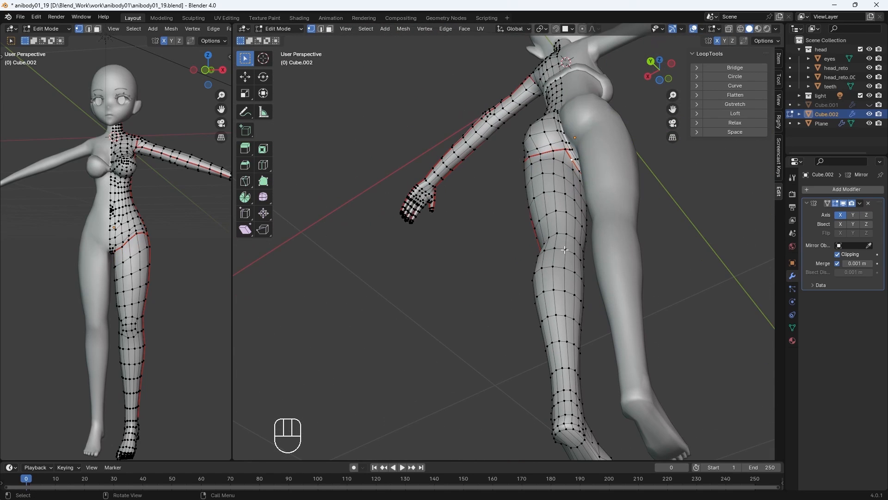
left_click(576, 398, "ctrl")
middle_click_drag(576, 396, 595, 389)
left_click(480, 28)
left_click(502, 136)
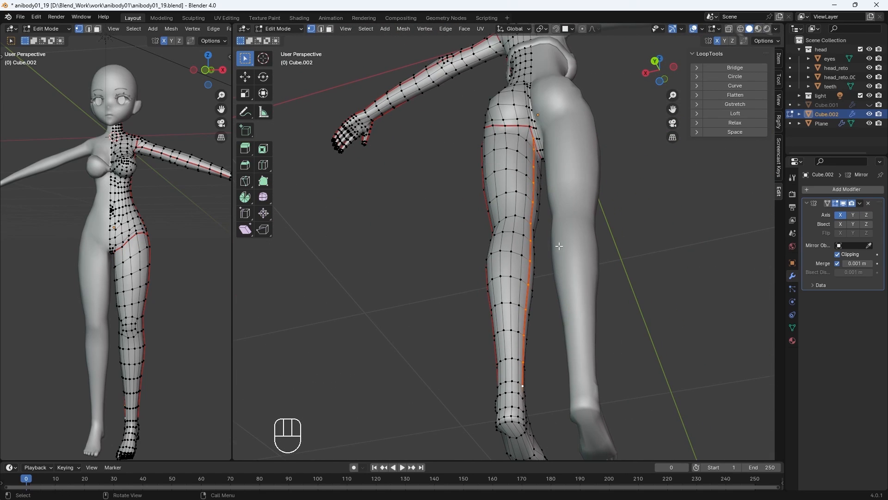
Step: Clear the top segment of the inner-leg seam and mark the short edge joining it to the crotch seam
scroll(546, 148, "up", 4)
left_click(518, 115, "ctrl")
left_click(480, 29)
left_click(501, 144)
left_click(514, 137)
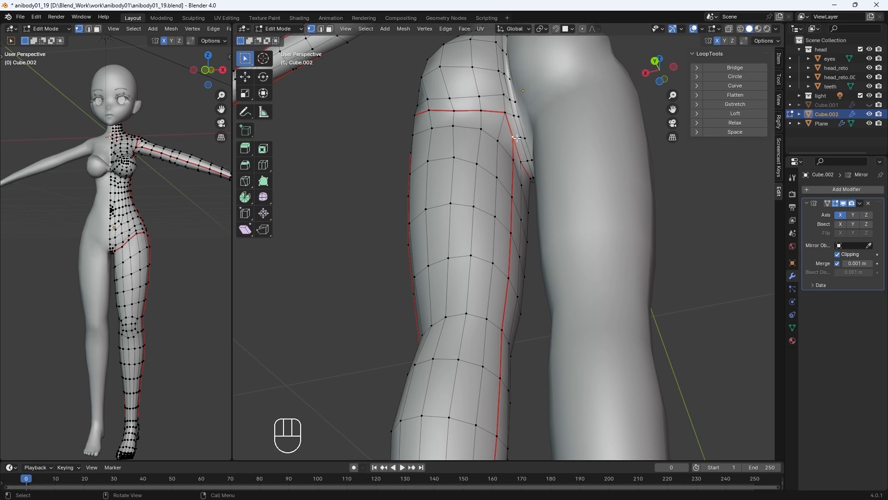
left_click(524, 138, "ctrl")
left_click(480, 29)
left_click(501, 135)
Step: Extend the leg seam from the ankle down to the heel
middle_click_drag(504, 210, 634, 250)
left_click(480, 28)
left_click(501, 136)
left_click(722, 301)
middle_click_drag(704, 315, 481, 203, "shift")
left_click(568, 250, "ctrl")
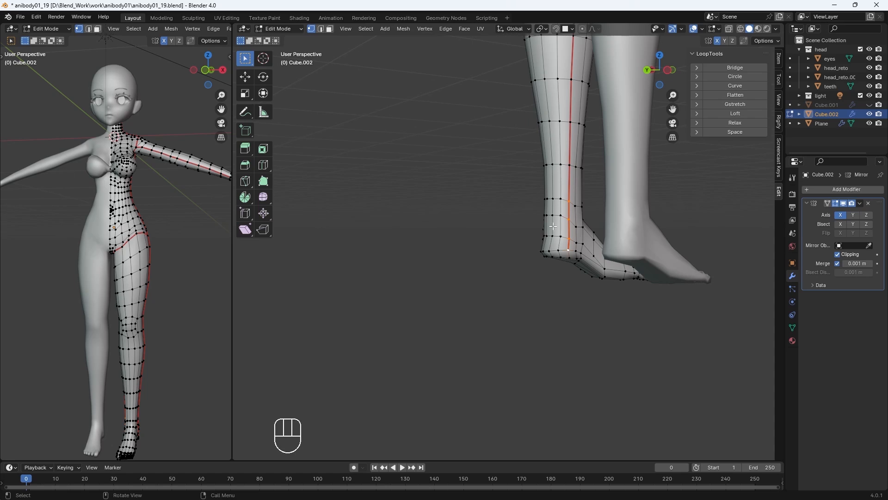
Step: Select the edge path along the side of the foot from the heel to the big toe and mark it as a seam
middle_click_drag(498, 97, 403, 290)
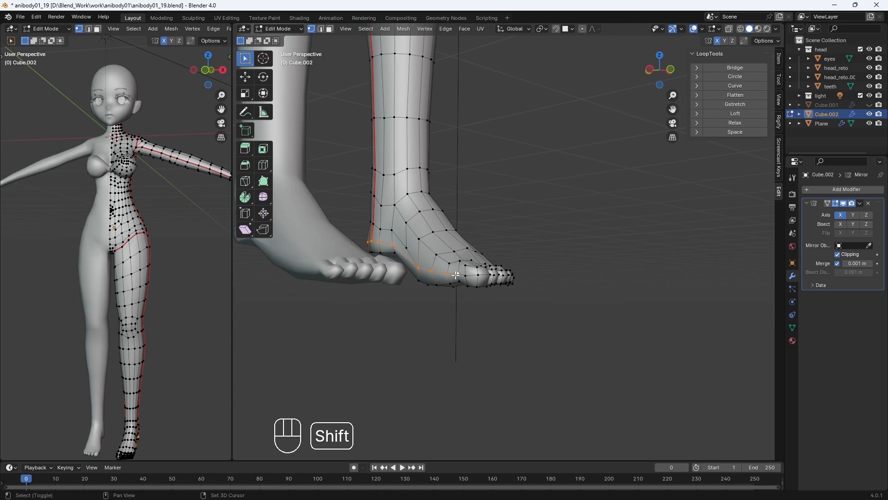
middle_click_drag(477, 275, 304, 324)
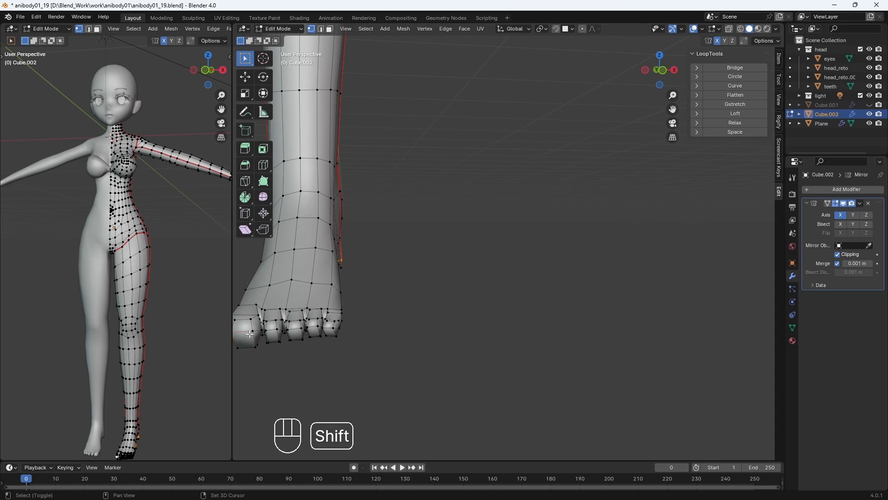
middle_click_drag(276, 359, 421, 334)
left_click(485, 28)
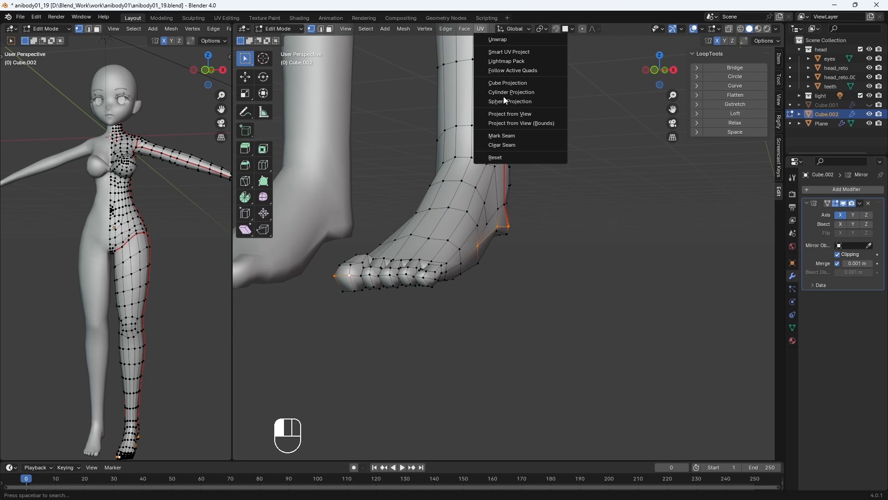
left_click(499, 136)
Step: Using X-ray display, select the edges between the big toe and second toe and mark them as a seam
scroll(359, 301, "up", 2)
middle_click_drag(356, 301, 407, 237)
key("alt+z")
scroll(391, 351, "up", 3)
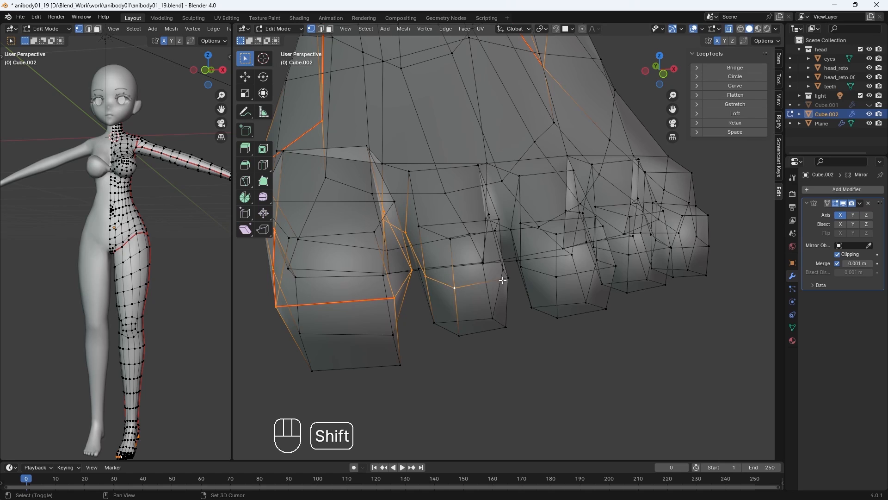
key("alt+z")
middle_click_drag(503, 280, 481, 287)
left_click(480, 29)
left_click(496, 135)
Step: Extend the seam path across the remaining toes and along the outer side of the foot to the heel, then leave Edit Mode
middle_click_drag(453, 241, 478, 314)
left_click(393, 265, "ctrl")
left_click(521, 335, "ctrl")
middle_click_drag(521, 335, 424, 262)
left_click(518, 307, "ctrl")
left_click(511, 310, "ctrl")
left_click(572, 298, "ctrl")
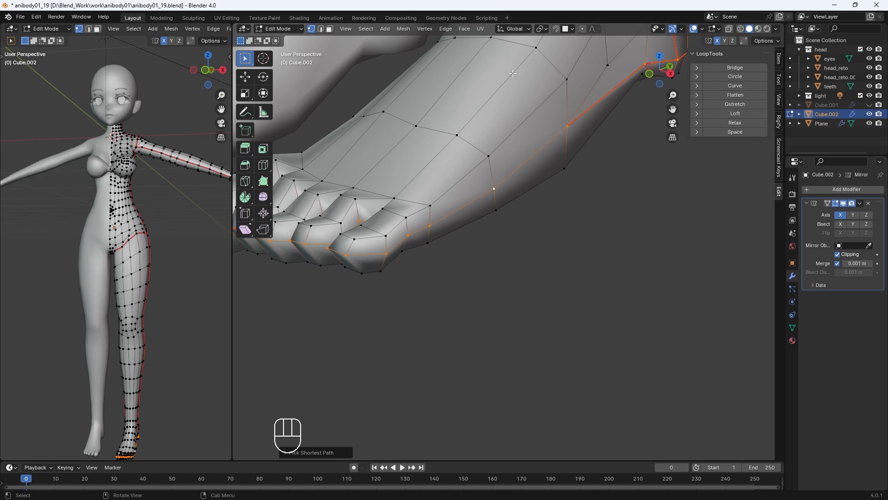
middle_click_drag(512, 73, 473, 300)
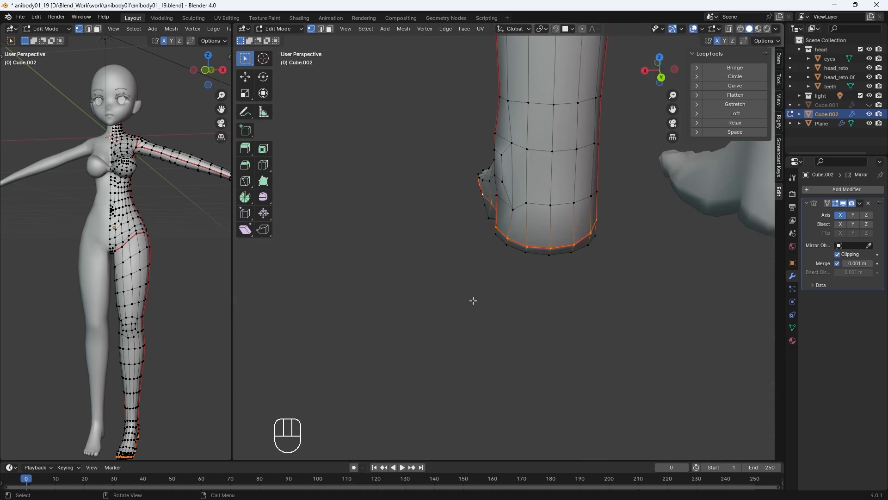
scroll(473, 300, "up", 15, "shift")
key("Tab")
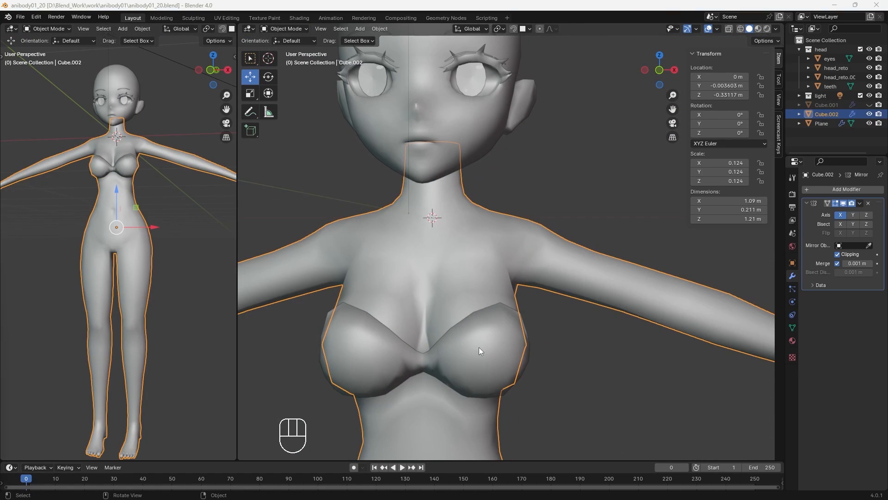
Step: Mark the vertical edge on the side strap of the bikini top as a seam and return to Object Mode
middle_click_drag(480, 353, 386, 355)
key("Tab")
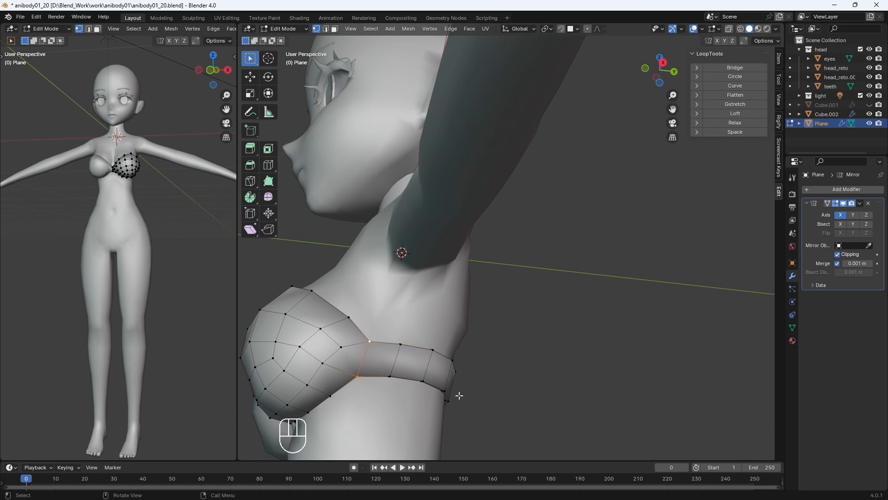
middle_click_drag(459, 395, 465, 24)
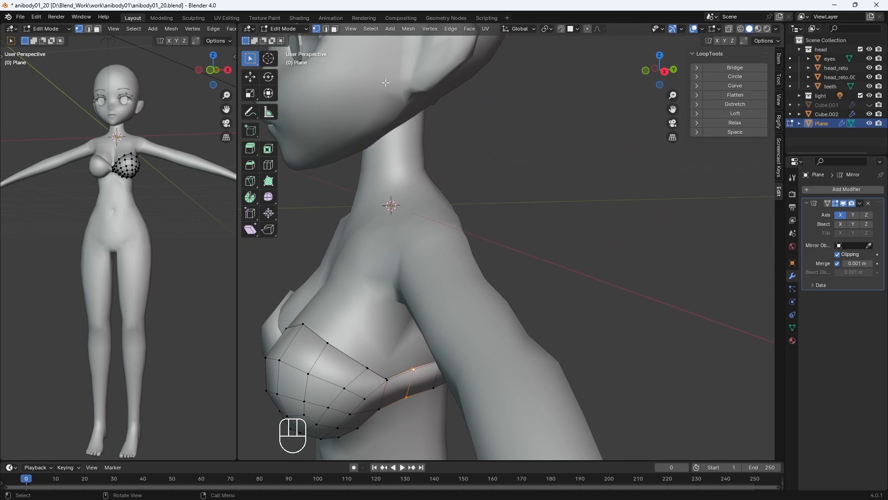
left_click(486, 29)
left_click(506, 135)
key("alt+z")
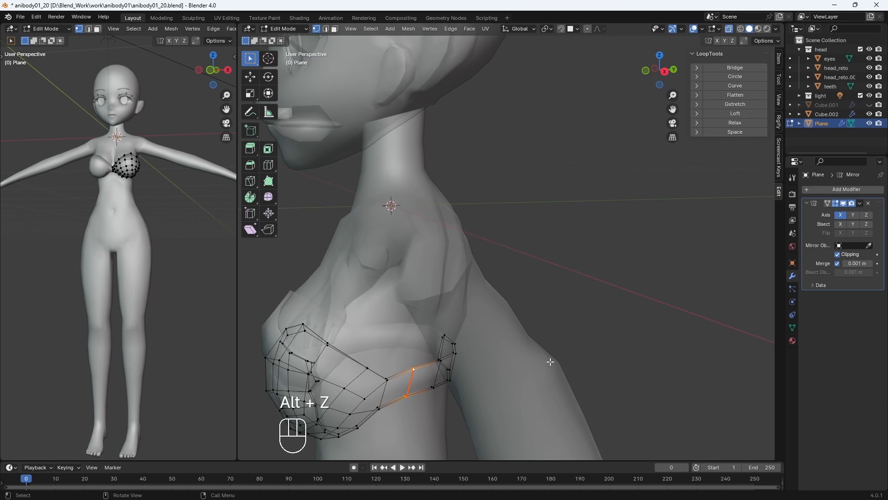
middle_click_drag(482, 364, 500, 250)
scroll(499, 250, "down", 3)
middle_click_drag(545, 321, 523, 240, "shift")
key("Tab")
key("alt+z")
Step: Unhide the bikini bottom, select its edges at the hip, mark them as a seam and return to Object Mode
middle_click_drag(482, 291, 524, 306)
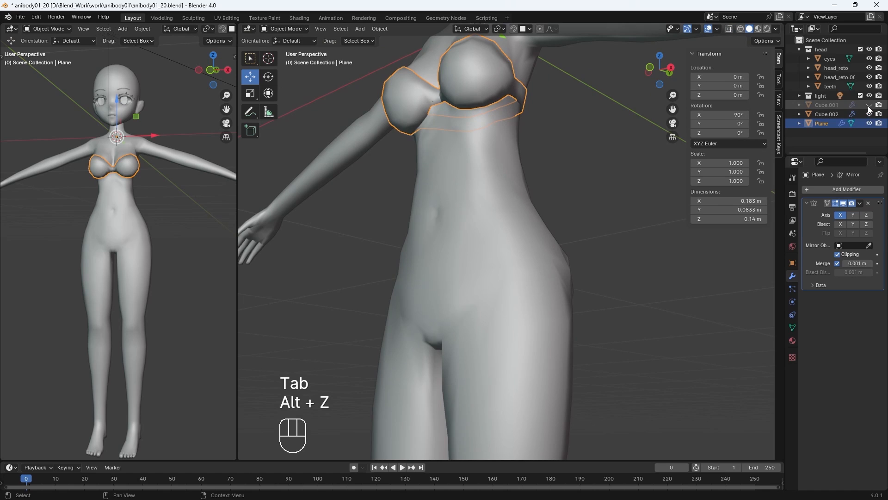
left_click(869, 105)
left_click(534, 251)
key("Tab")
middle_click_drag(535, 251, 520, 224)
right_click(523, 117)
middle_click_drag(525, 134, 481, 363)
left_click(468, 257, "alt")
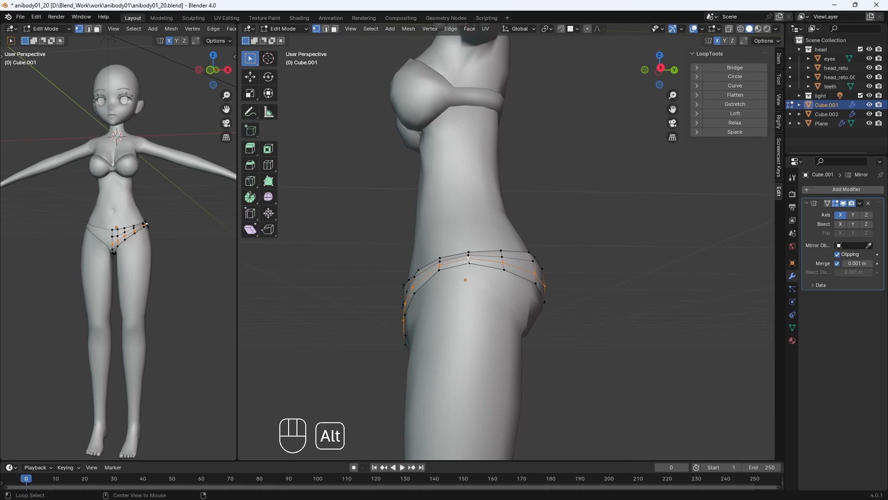
left_click(486, 28)
middle_click_drag(535, 200, 750, 287)
key("Tab")
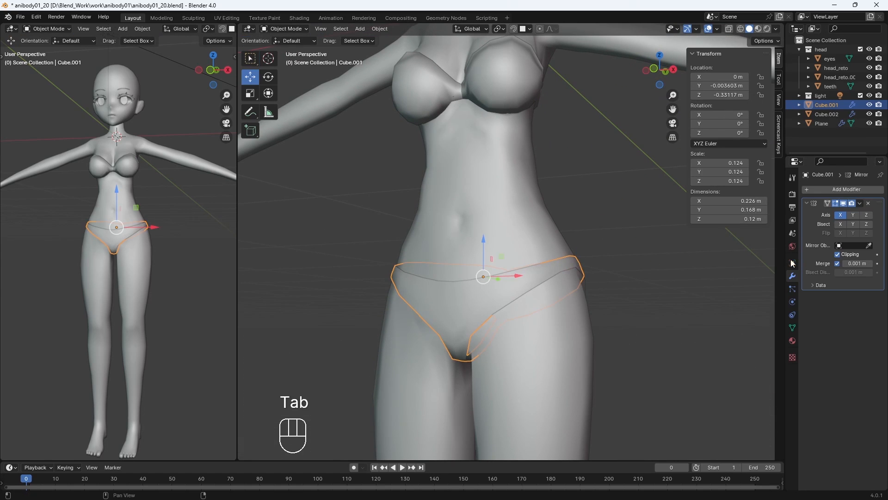
Step: Apply the Mirror modifier on the bikini bottom, the body and the bikini top
left_click(862, 203)
left_click(849, 213)
left_click(523, 221)
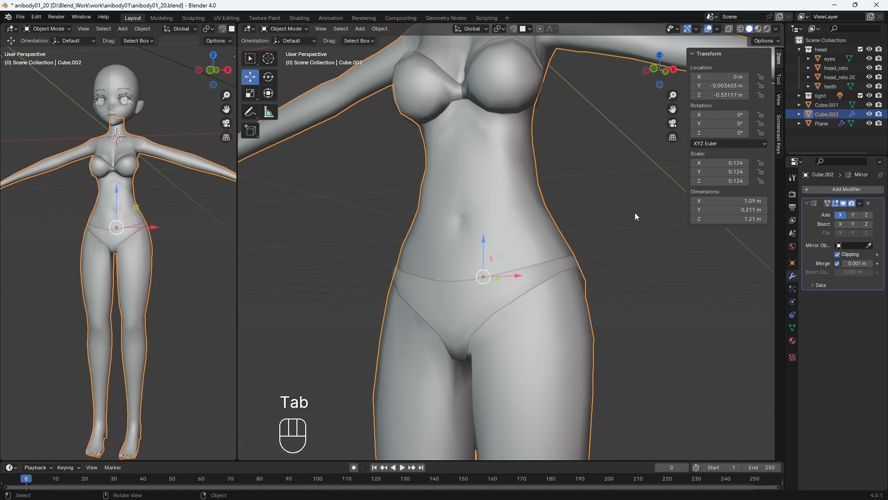
left_click(860, 203)
left_click(847, 213)
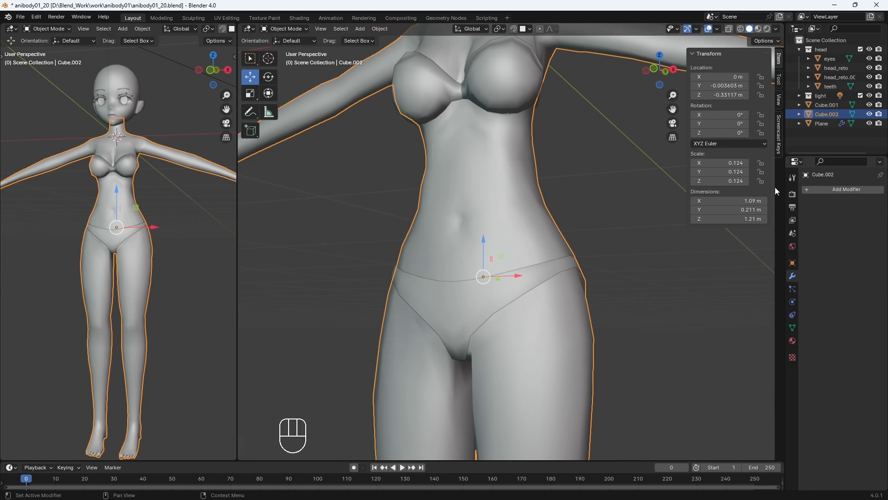
left_click(510, 79)
left_click(859, 203)
left_click(846, 211)
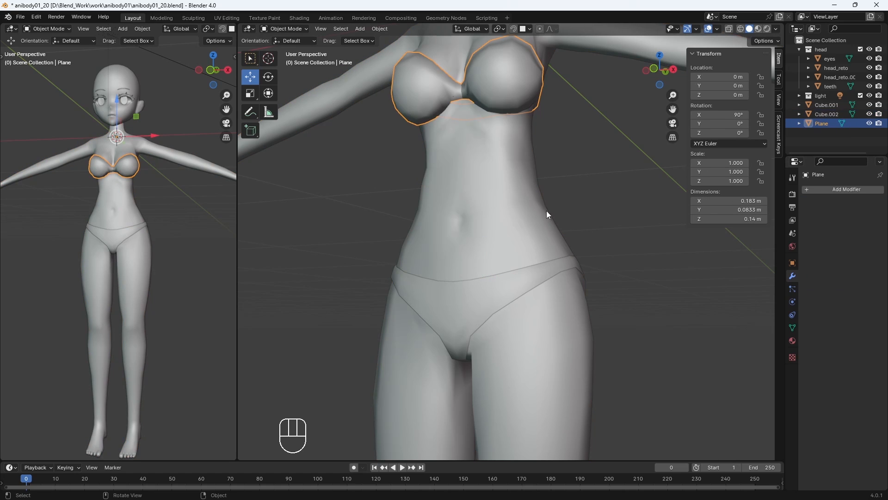
scroll(546, 214, "down", 3)
left_click(526, 221)
left_click(511, 267)
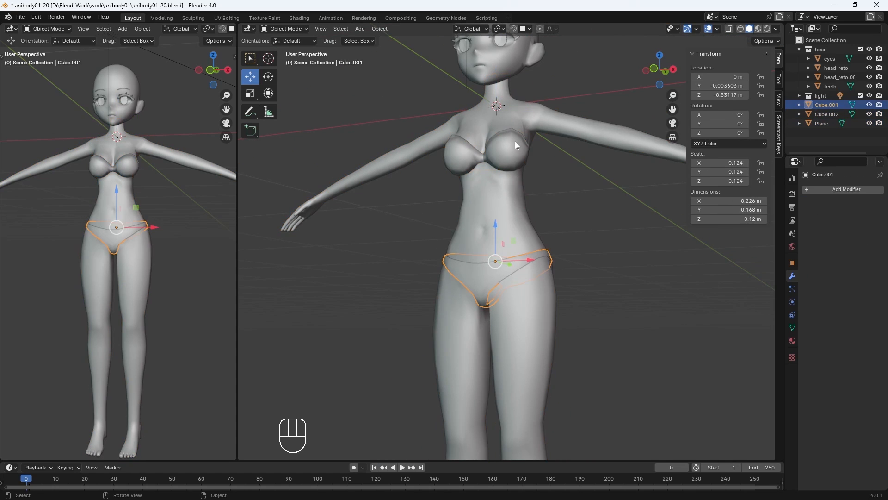
left_click(515, 144)
scroll(493, 267, "down", 4)
Step: Add a new material to the body mesh and widen the properties area
left_click(527, 324)
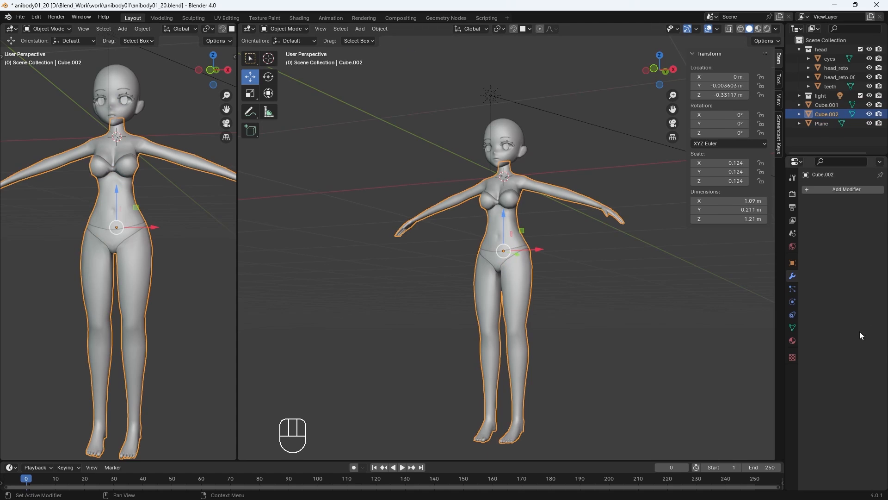
left_click(793, 340)
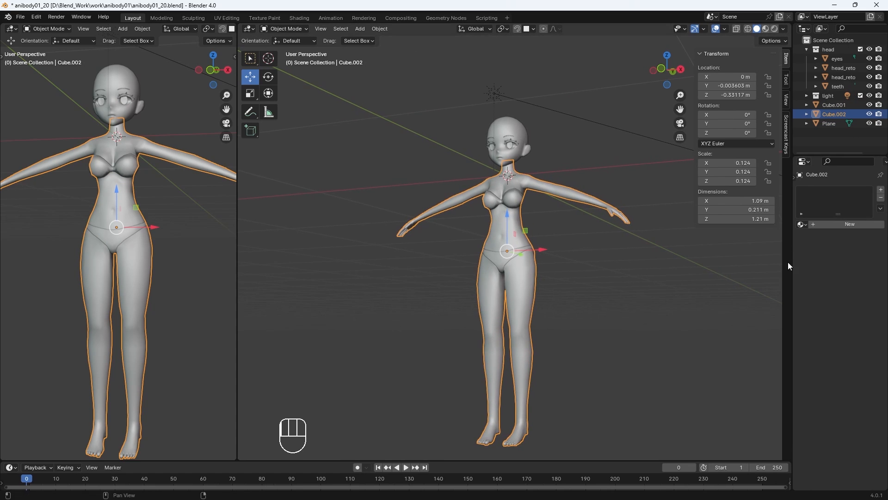
left_click_drag(787, 262, 740, 262)
left_click(768, 224)
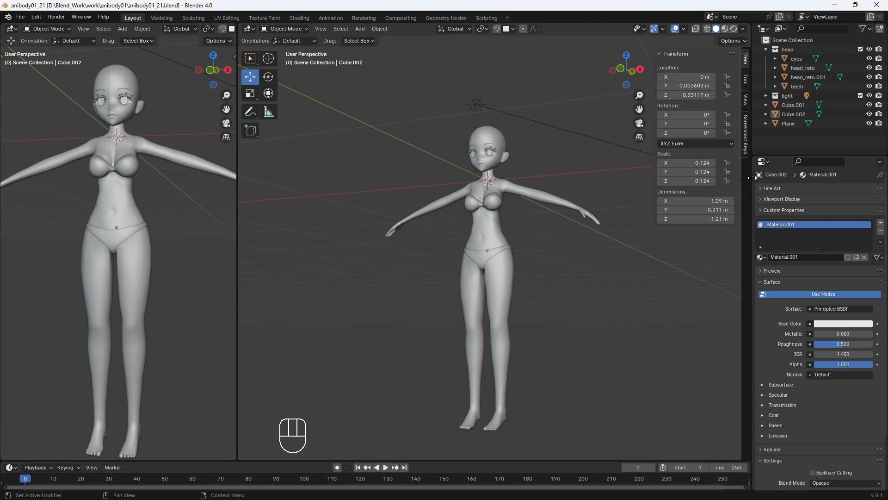
left_click_drag(752, 178, 752, 177)
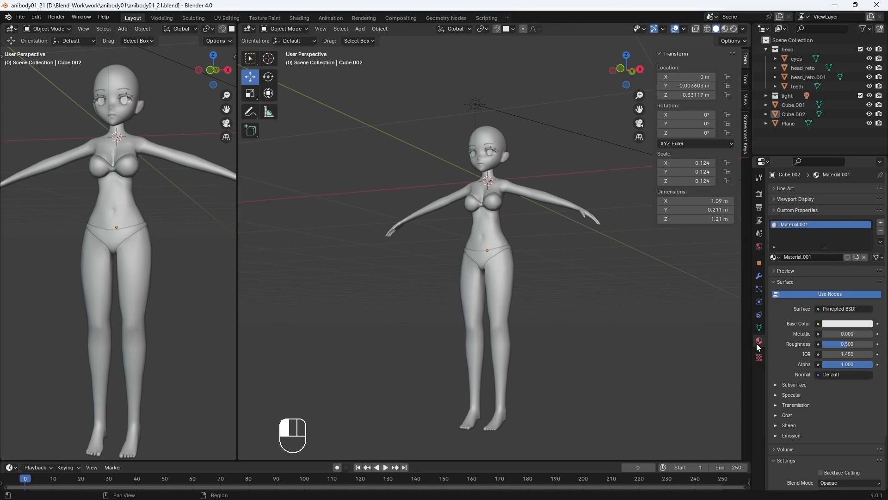
Step: Select the body, change the smaller 3D viewport to the UV Editor and start creating a new image
left_click(491, 186)
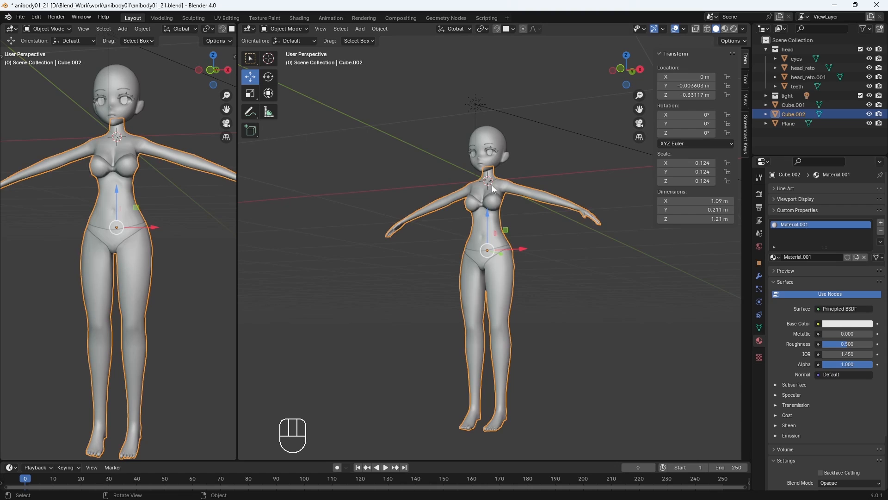
left_click(11, 29)
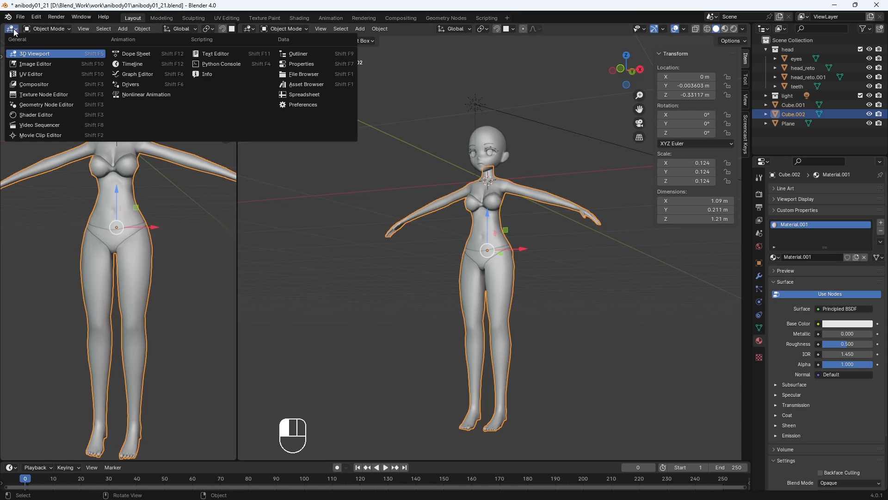
left_click(29, 77)
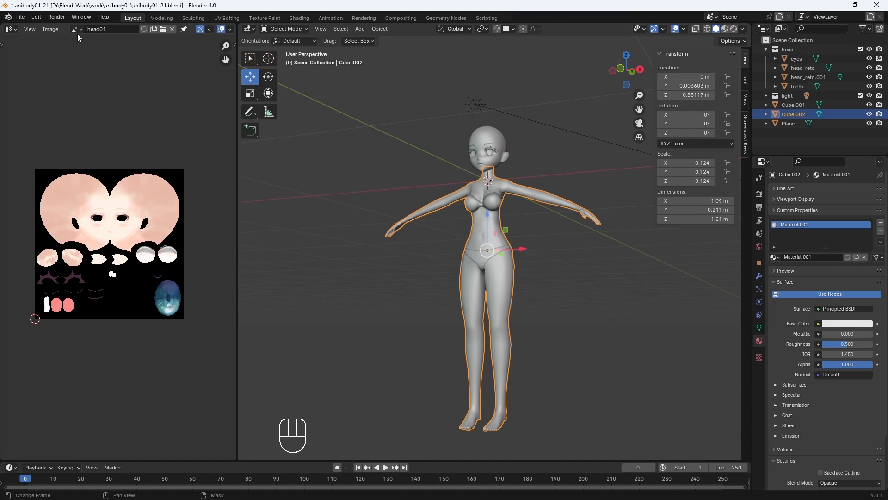
left_click(52, 29)
left_click(59, 40)
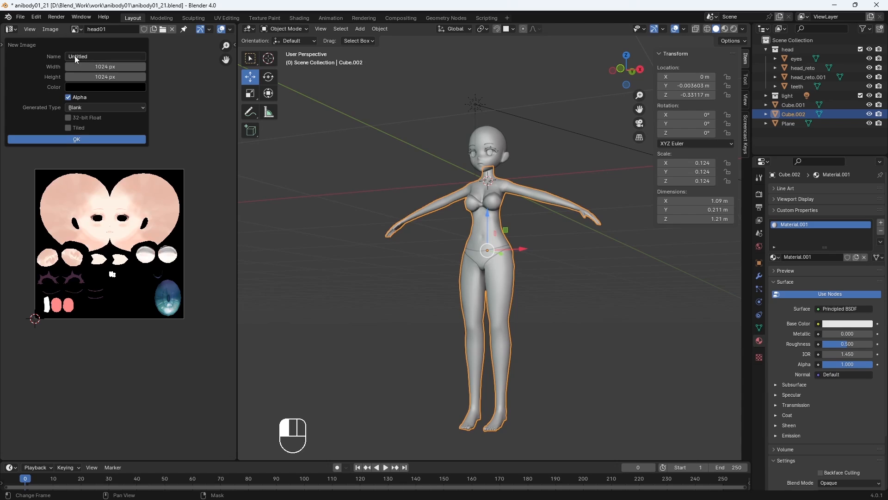
Step: Create a new 2048 × 2048 px image named uv with Color Grid as its generated type
left_click(75, 57)
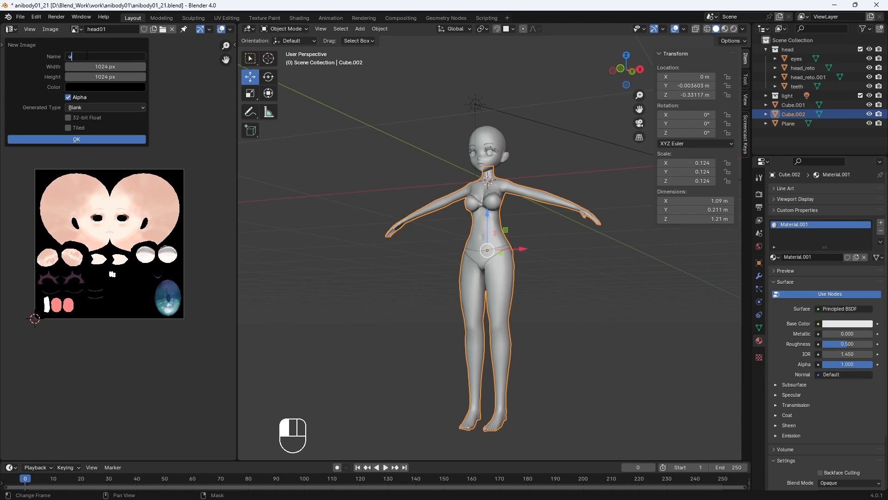
type("uv")
left_click(96, 66)
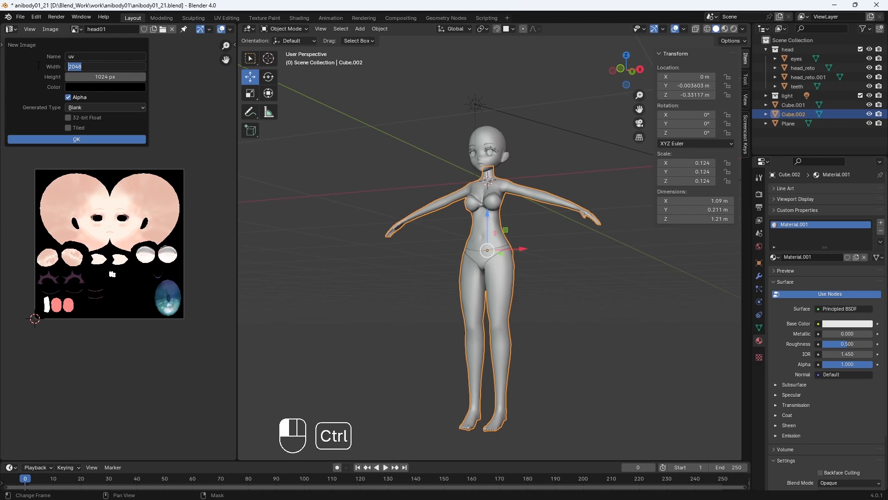
key("Tab")
type("2048")
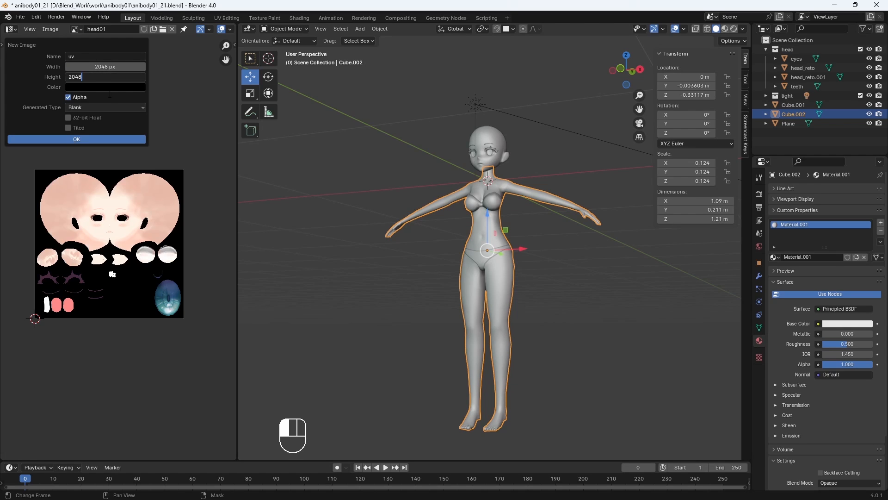
key("Return")
left_click(112, 107)
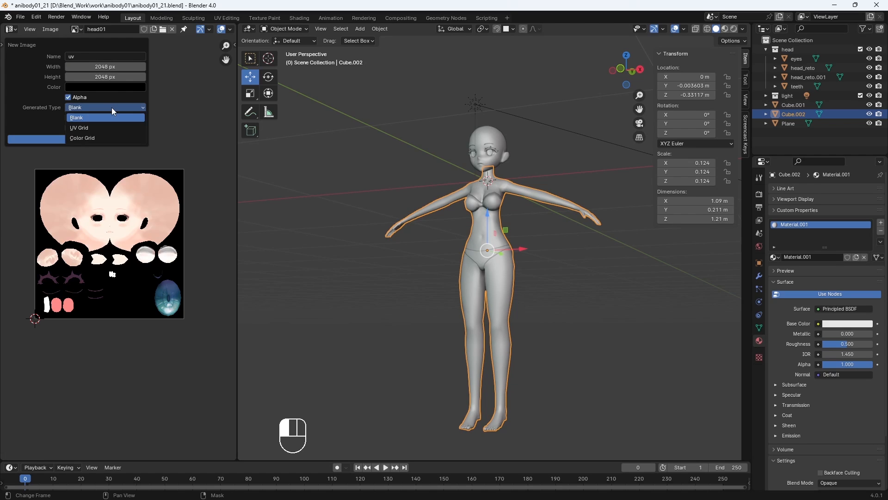
left_click(109, 138)
left_click(109, 138)
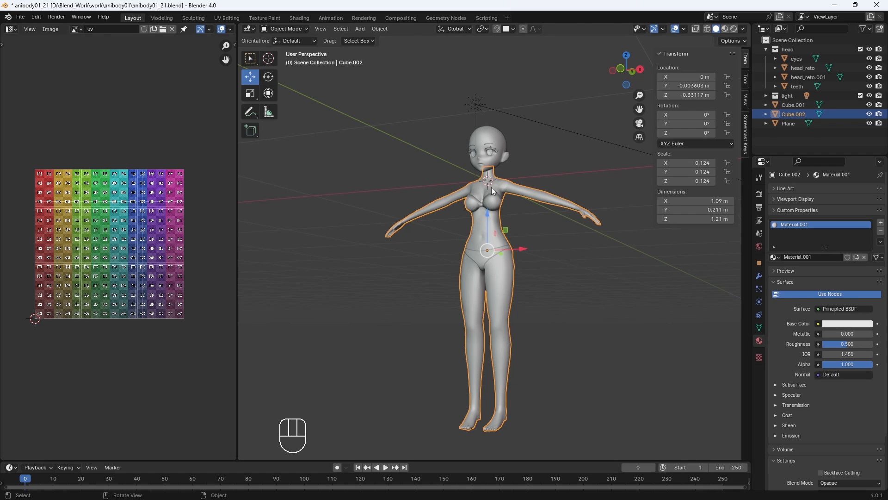
Step: Unwrap the entire body mesh in Edit Mode
key("Tab")
key("a")
left_click(490, 29)
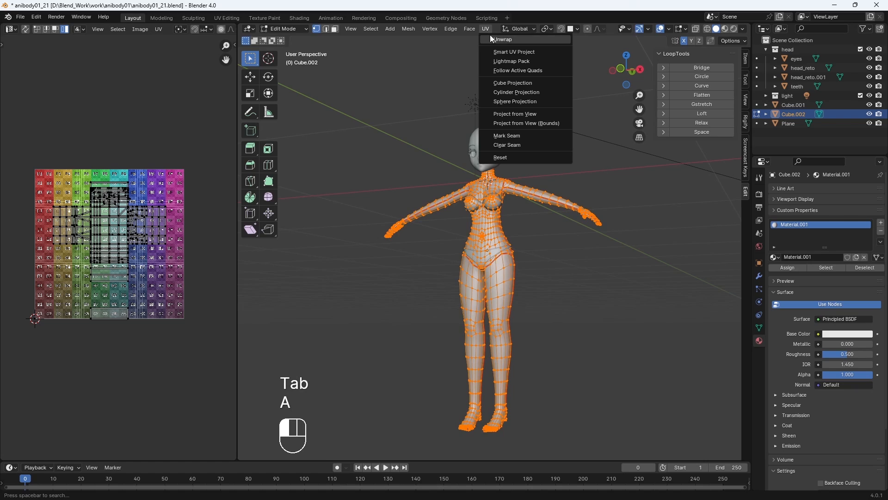
left_click(492, 38)
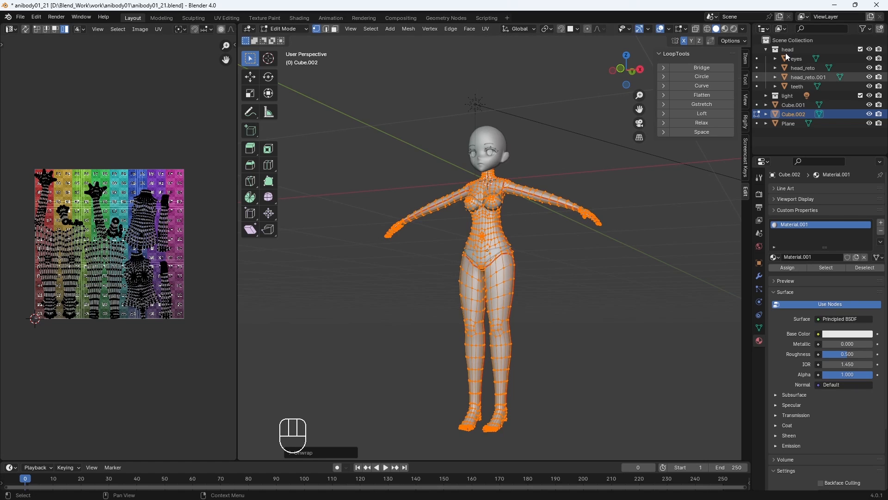
Step: Show the viewport in Material Preview shading and set the body's uv material Base Color to an Image Texture
left_click(725, 30)
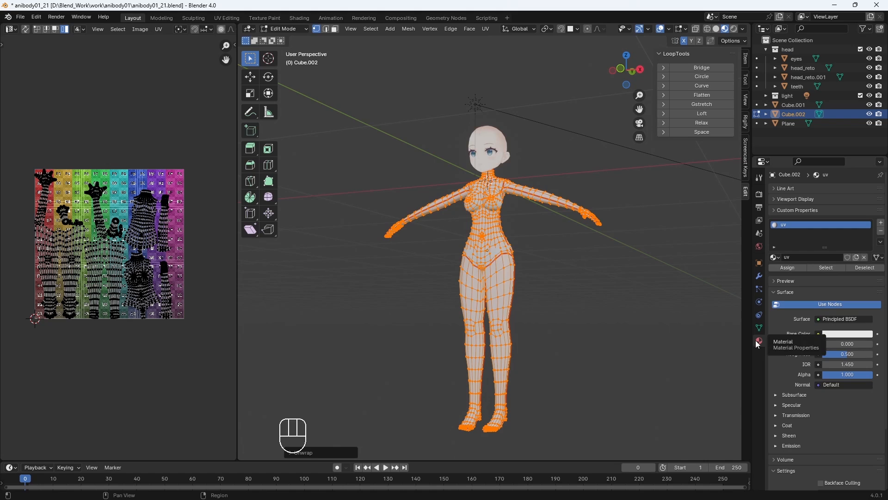
left_click(819, 337)
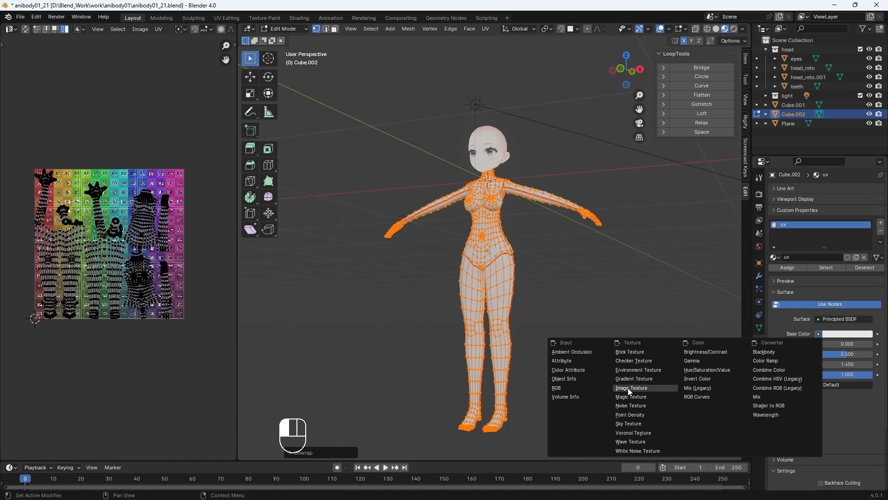
left_click(636, 405)
Step: Save the color grid image as uv.png in the anibody01 folder
left_click(140, 29)
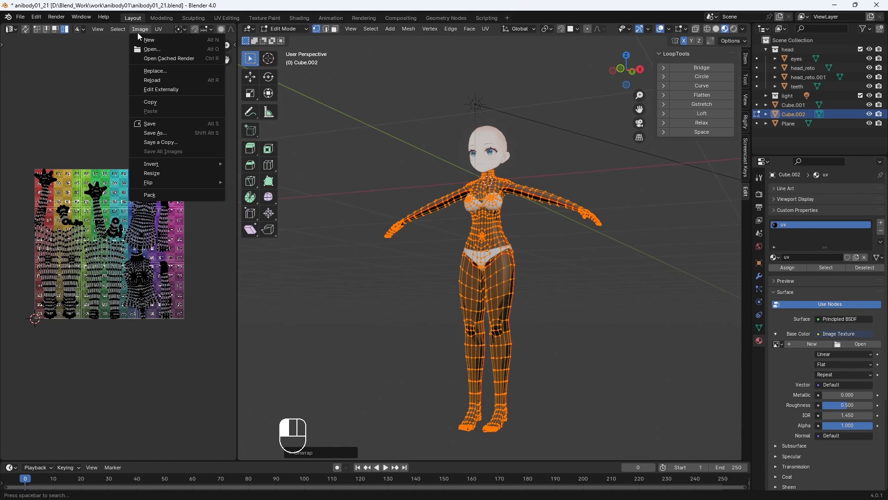
left_click(147, 135)
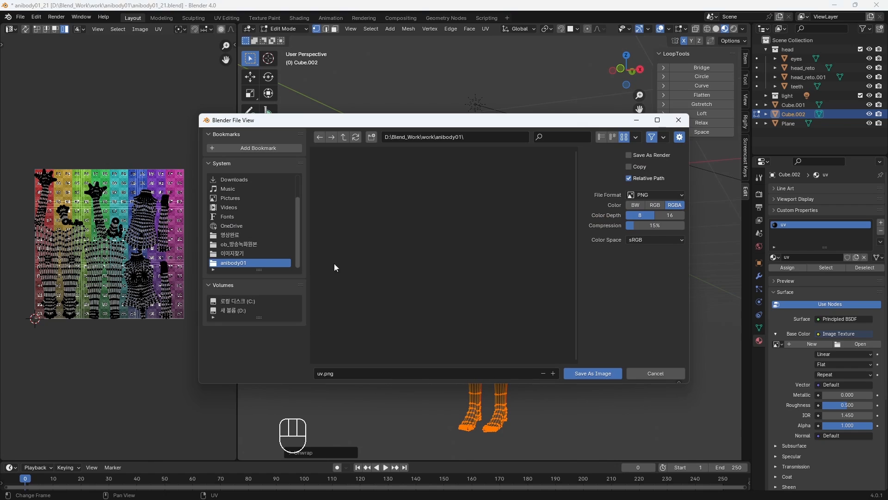
left_click(576, 376)
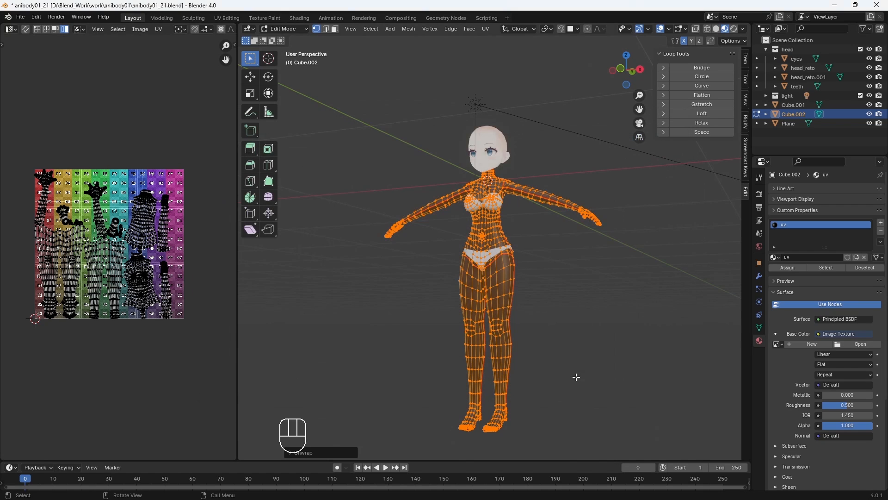
Step: Load uv.png into the body material's Base Color texture and return to Object Mode
left_click(557, 314)
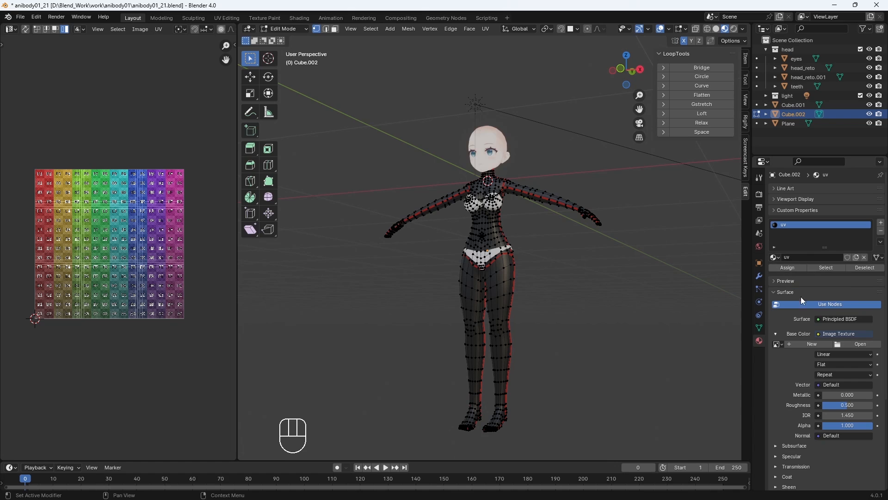
left_click(864, 344)
double_click(358, 185)
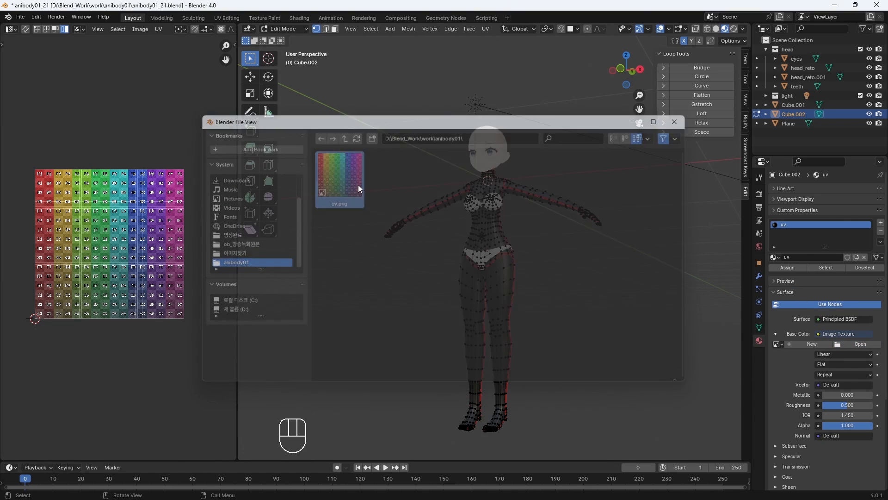
scroll(537, 296, "up", 2)
key("Tab")
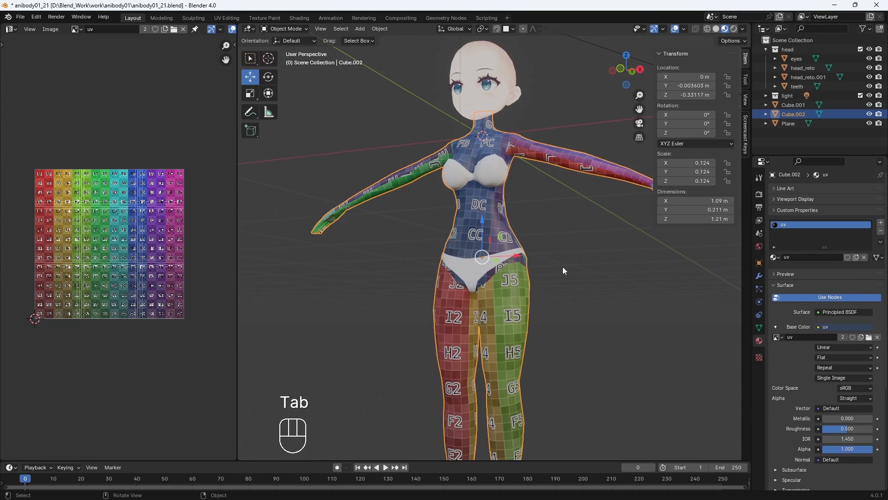
Step: Assign the existing uv material to both the bikini top and the bikini bottom
left_click(488, 178)
left_click(774, 224)
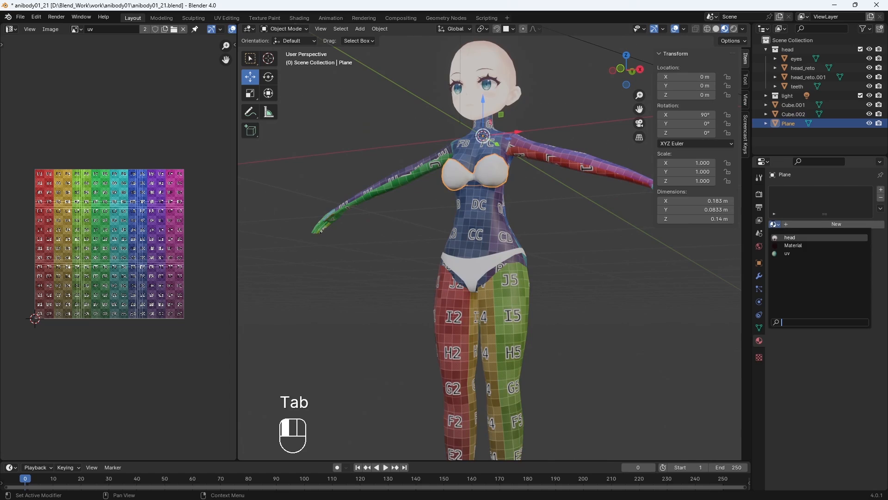
left_click(787, 253)
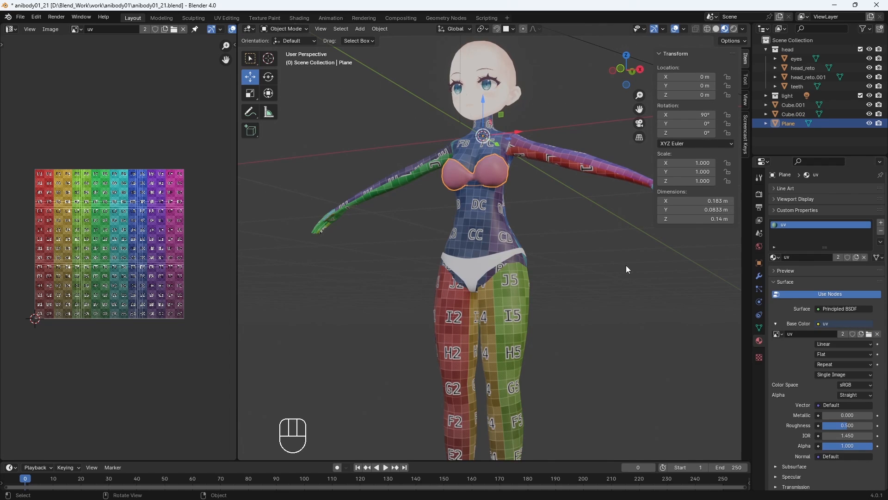
left_click(482, 265)
left_click(769, 231)
left_click(787, 253)
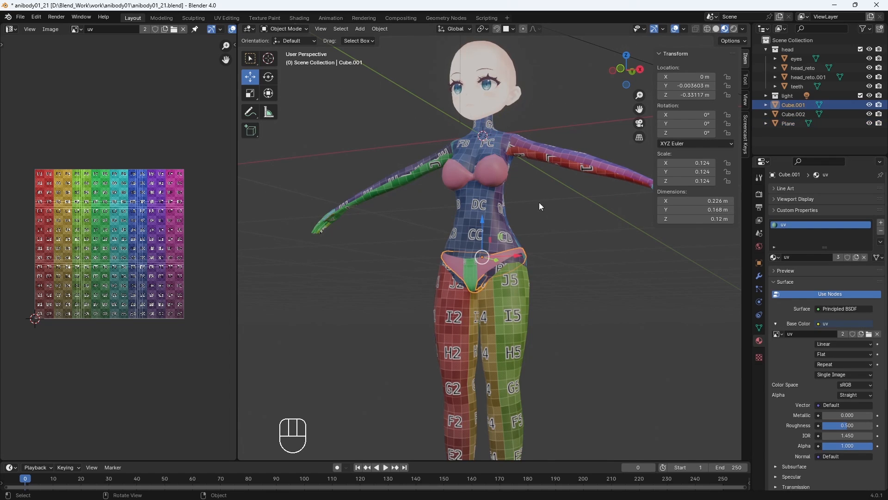
Step: Unwrap all faces of the bikini top in Edit Mode
left_click(497, 174)
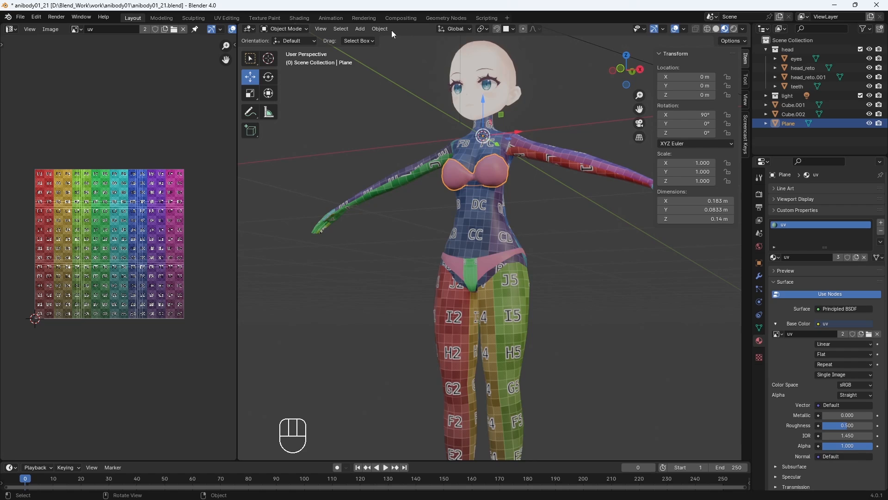
key("Tab")
key("a")
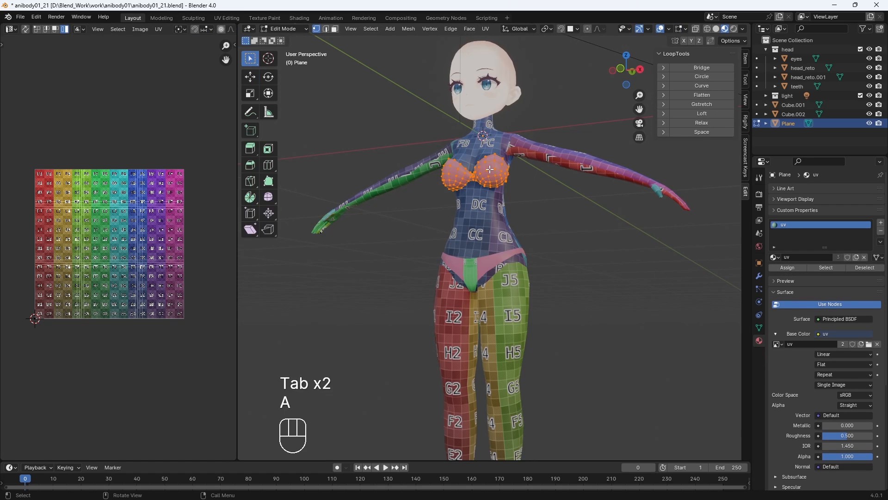
left_click(488, 29)
left_click(532, 40)
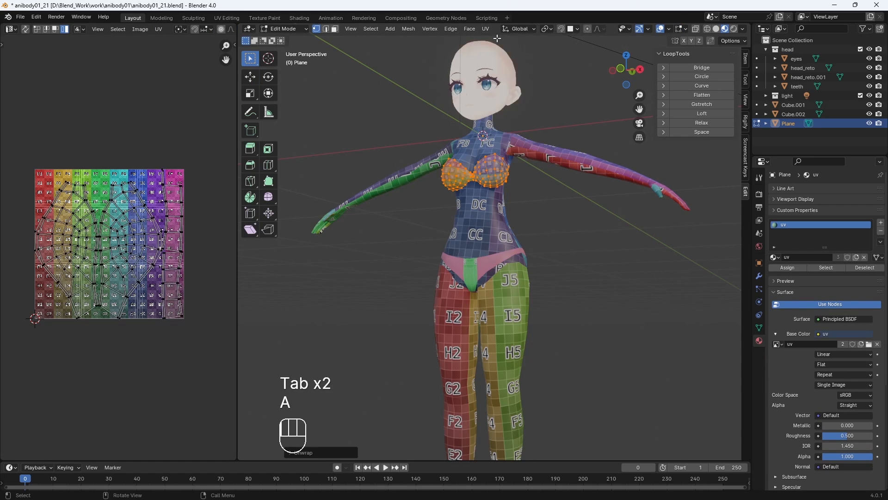
Step: Shrink the bikini top's whole UV layout and place it just outside the right edge of the color grid
key("a")
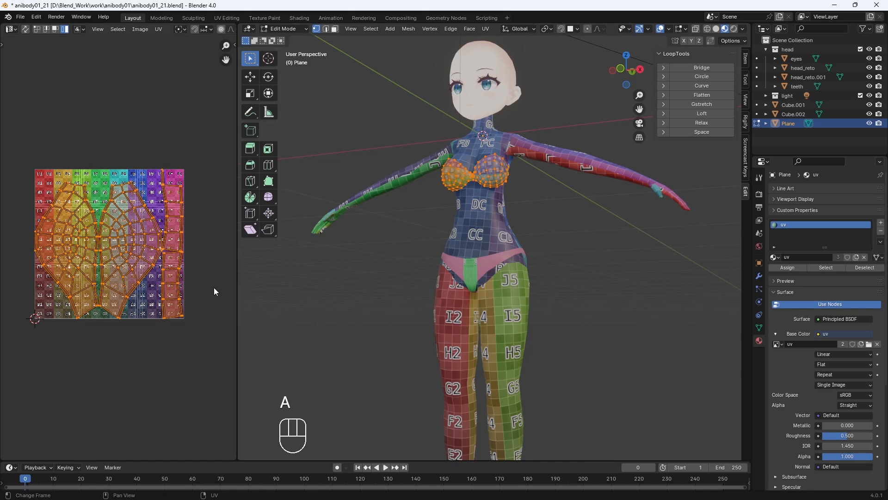
key("s")
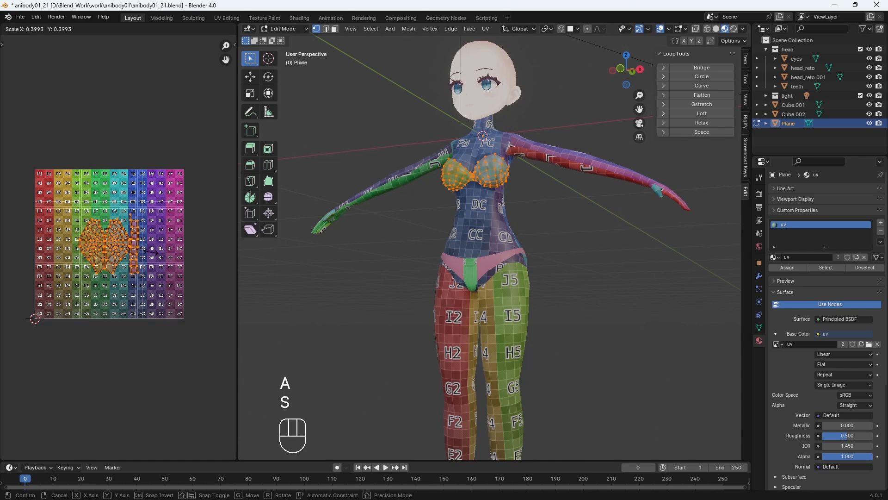
left_click(127, 249)
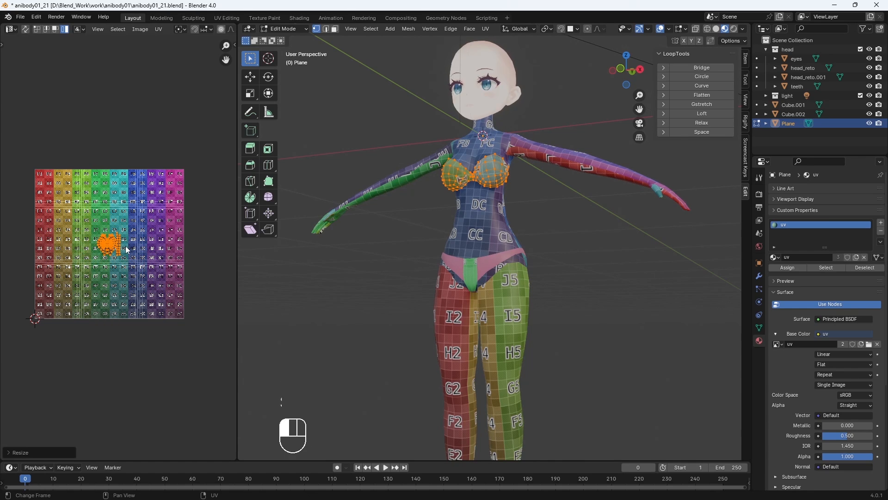
key("g")
key("s")
left_click(199, 261)
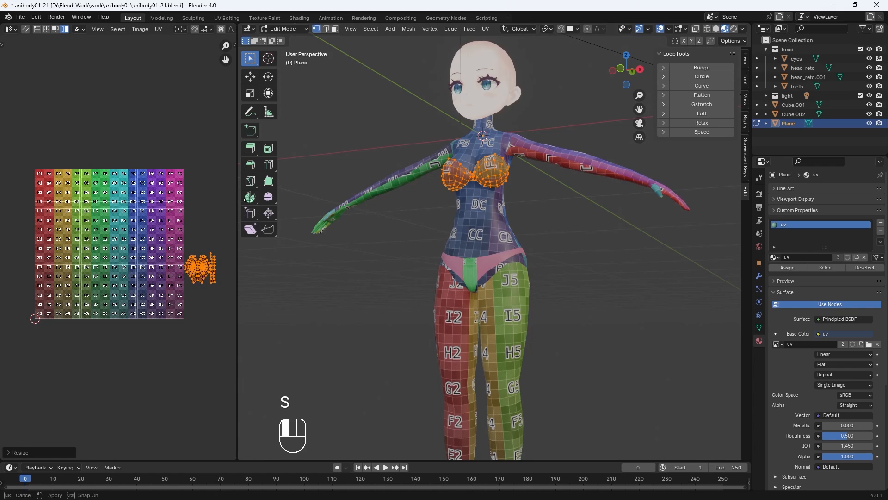
Step: Switch editing to the bikini bottom and unwrap all of its faces
key("Tab")
left_click(498, 269)
key("Tab")
key("a")
left_click(517, 29)
left_click(526, 39)
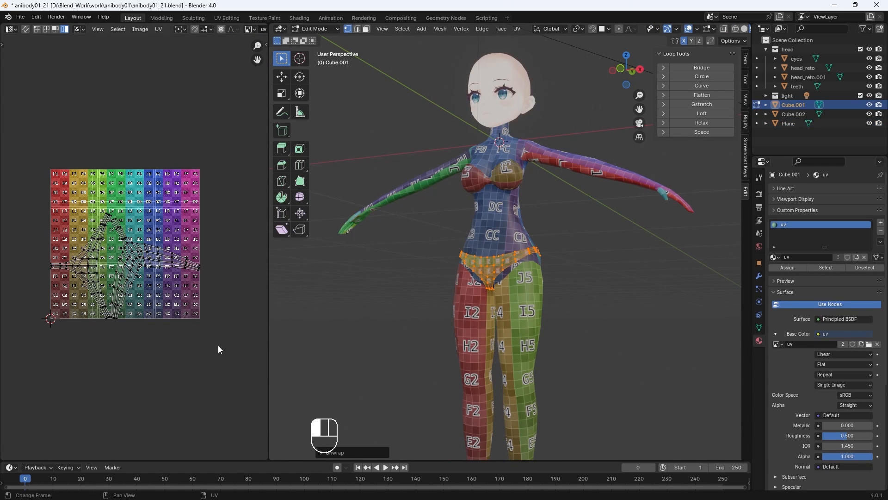
Step: Scale down the bikini bottom's UV layout and place it just below the color grid
key("s")
left_click(148, 271)
key("g")
left_click(137, 354)
Step: Scale the bikini bottom's UVs by a further factor of about 0.7 and return to Object Mode
scroll(486, 243, "up", 3)
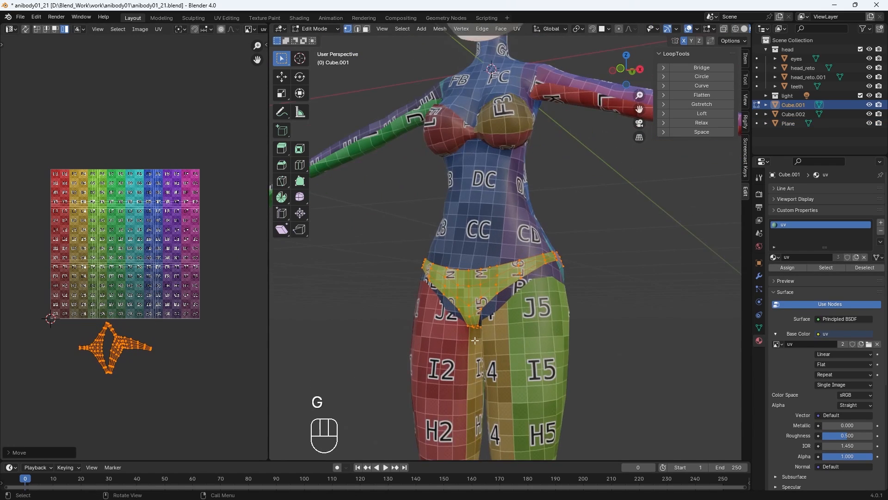
middle_click_drag(486, 243, 503, 251)
key("s")
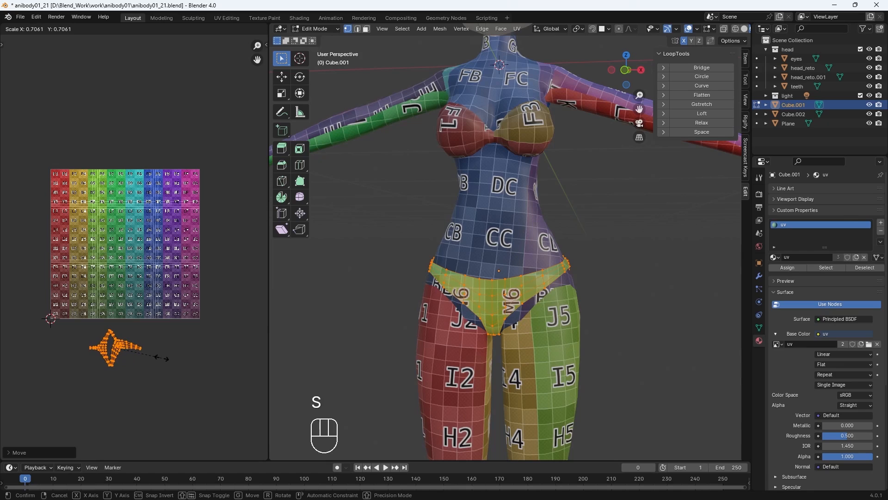
left_click(162, 359)
key("Tab")
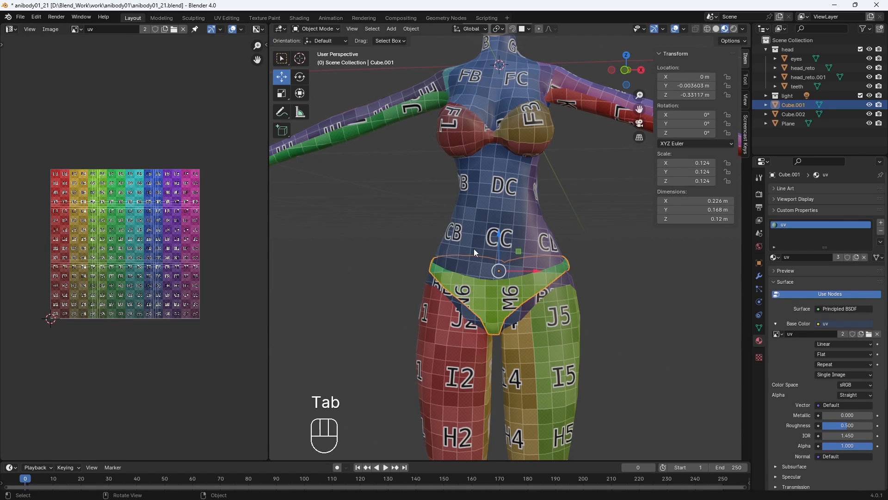
Step: Edit the body mesh and slightly scale down its entire UV layout within the color grid
left_click(474, 248)
key("Tab")
key("a")
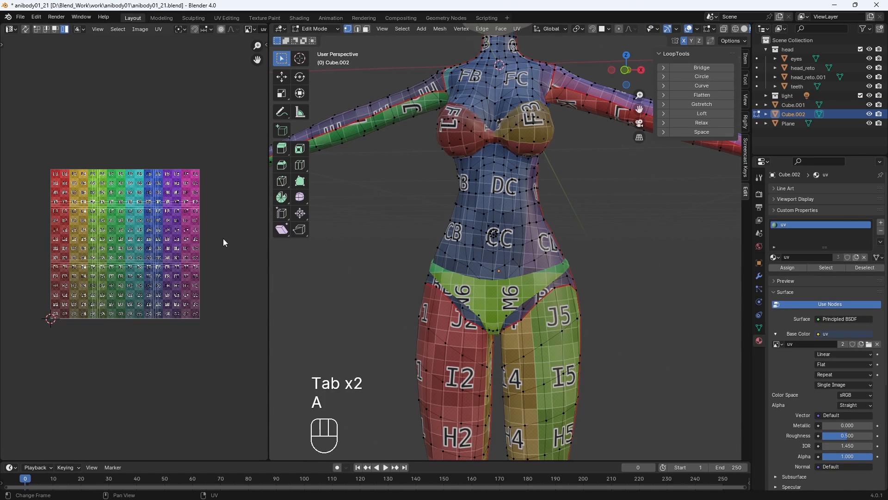
key("a")
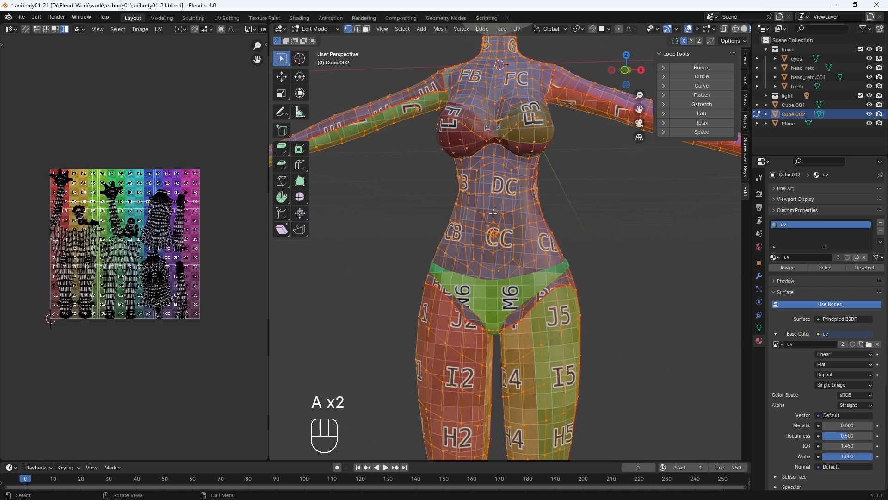
left_click_drag(232, 345, 30, 164)
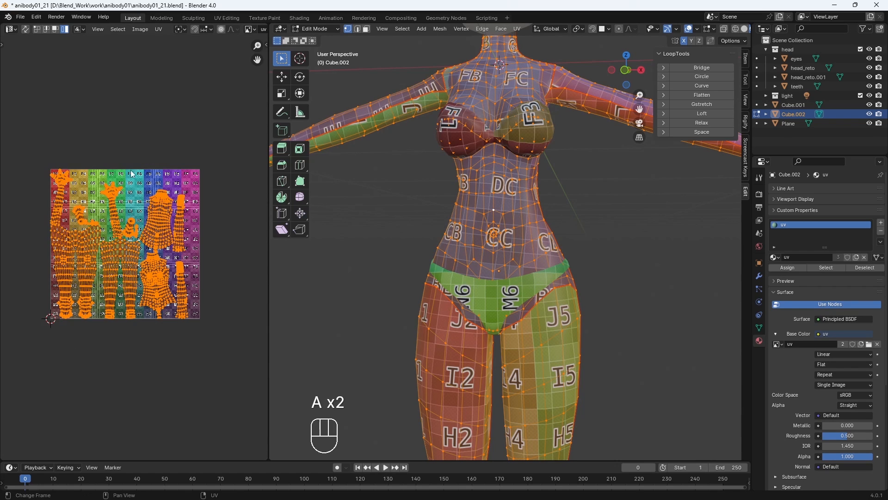
key("s")
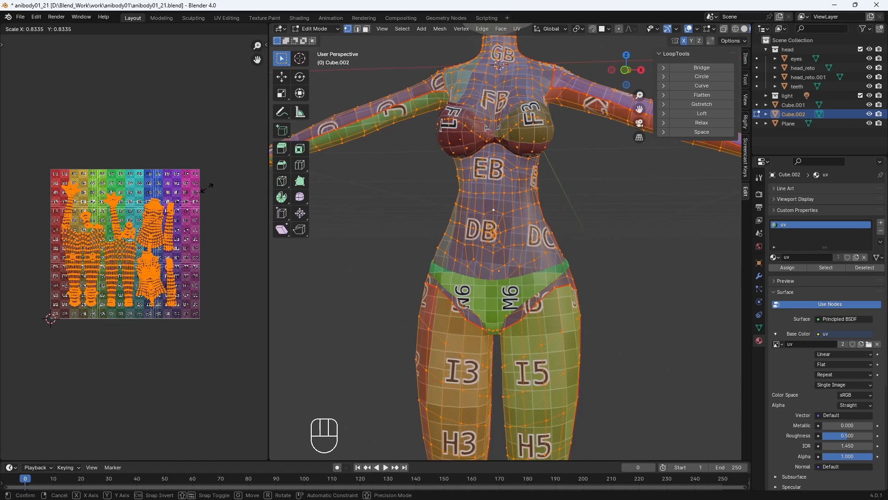
left_click(213, 185)
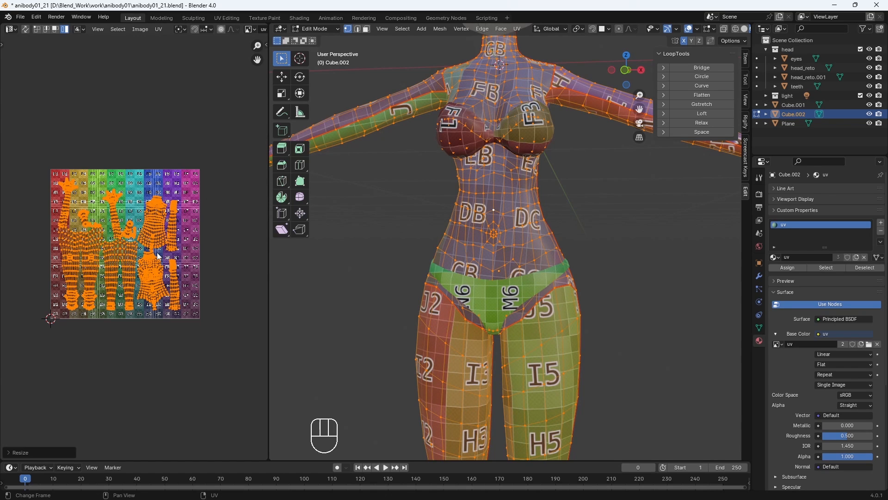
Step: Move the back torso UV island above the color grid and place the front torso island upright at the grid's upper edge
left_click(216, 261)
left_click(92, 267)
left_click(159, 223)
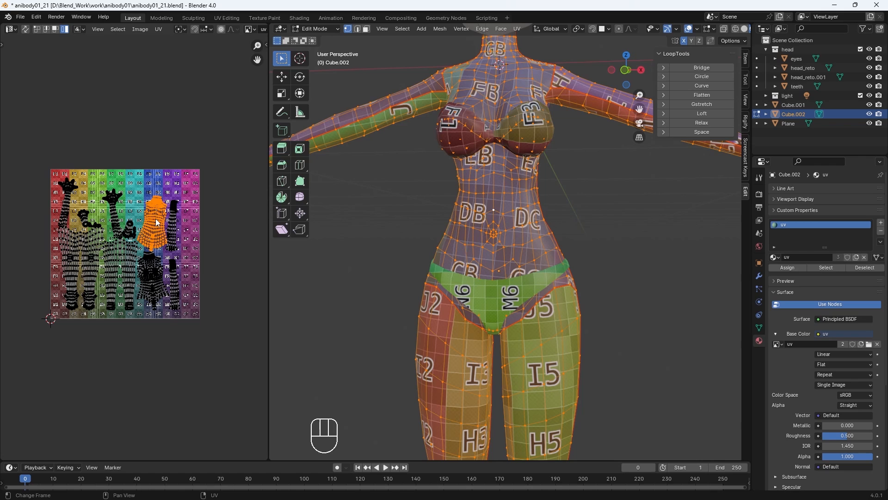
key("g")
key("g")
key("r")
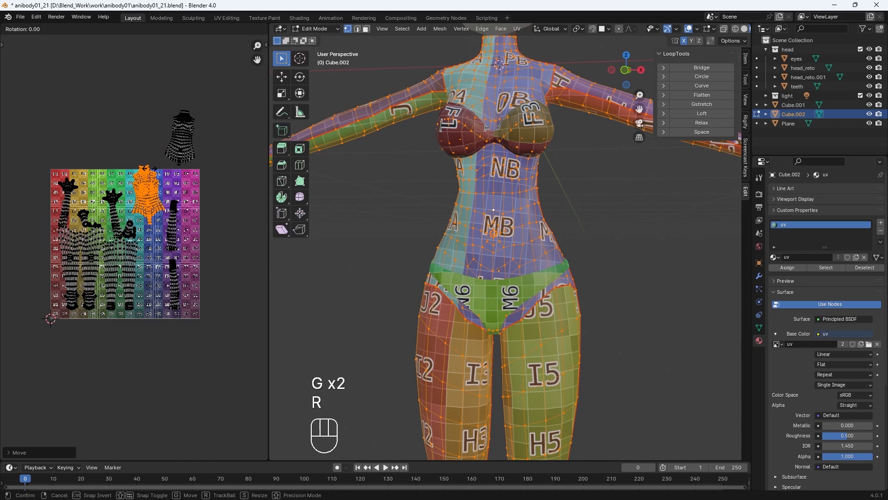
key("ctrl")
left_click(151, 168)
Step: Move the leg, hand and foot UV islands together to the empty area above the color grid
left_click_drag(136, 348, 45, 219)
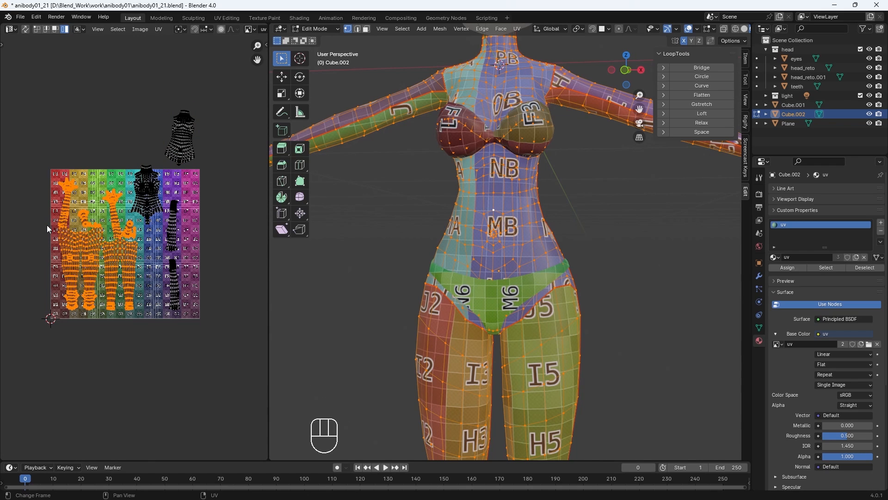
key("g")
left_click(44, 74)
Step: Place the front torso island in the grid's upper-left corner and the back torso island beside it
left_click(155, 192)
key("g")
left_click(77, 197)
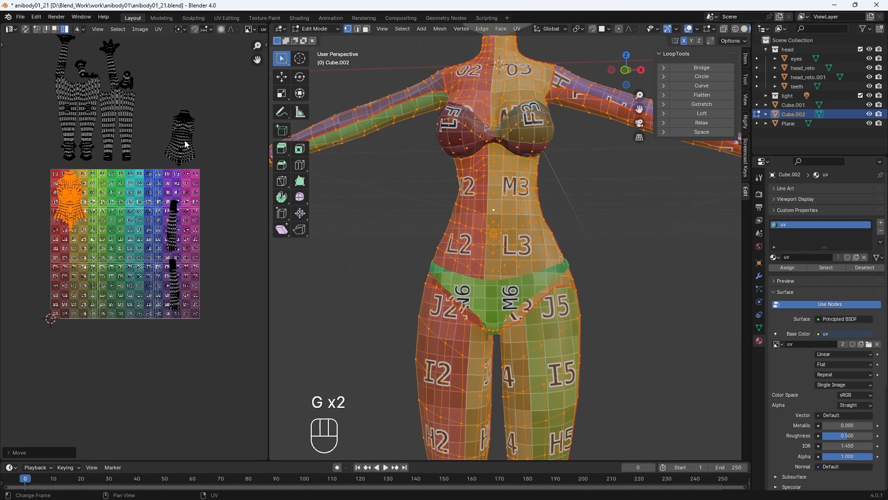
left_click(183, 139)
key("g")
left_click(111, 201)
Step: Rotate the back torso island upright and align it closely beside the front torso island
scroll(113, 202, "up", 2)
left_click_drag(269, 215, 337, 216)
middle_click_drag(139, 224, 165, 303, "shift")
key("ctrl+r")
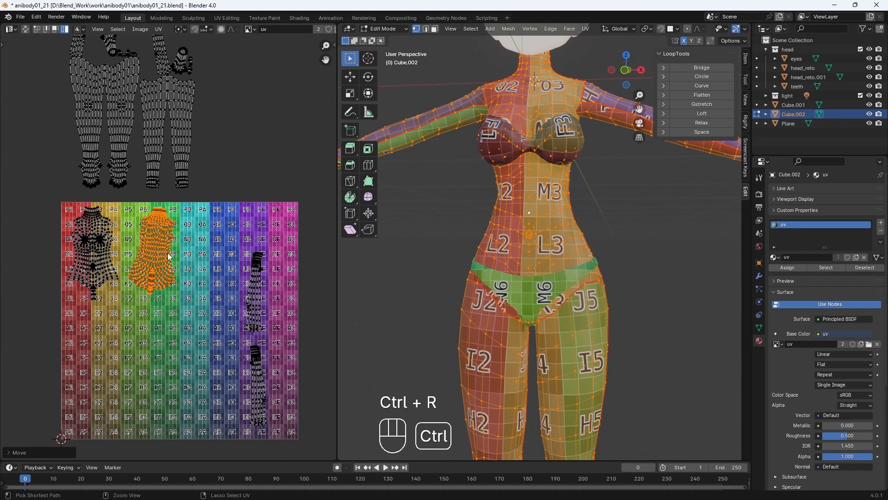
key("r")
left_click(164, 237, "ctrl")
key("g")
left_click(157, 240)
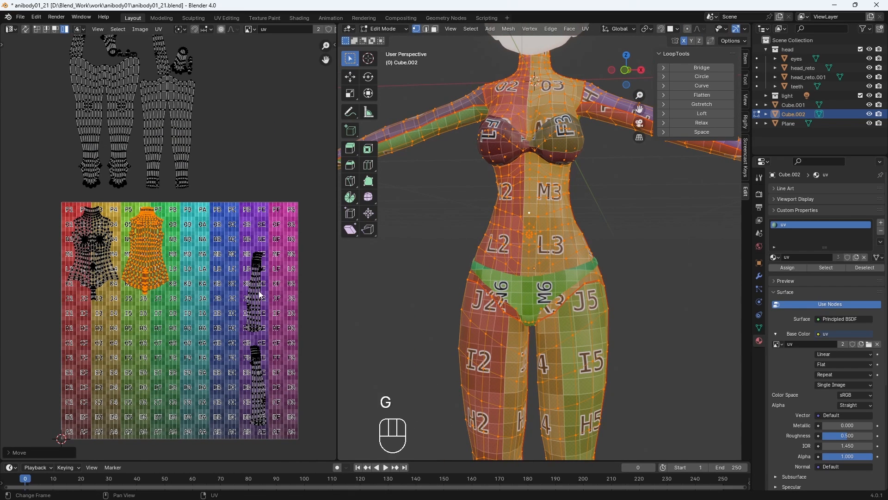
Step: Move the two narrow arm strip islands into the grid's upper row beside the back torso
left_click(253, 290)
key("g")
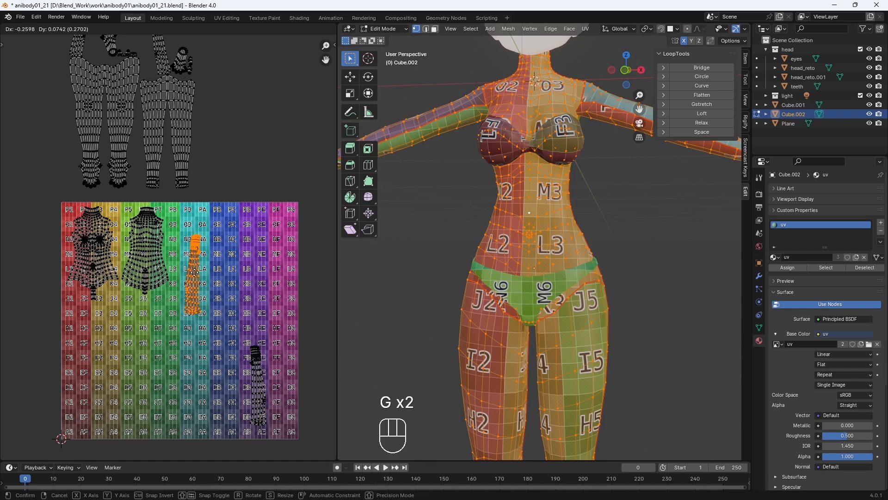
left_click(188, 250)
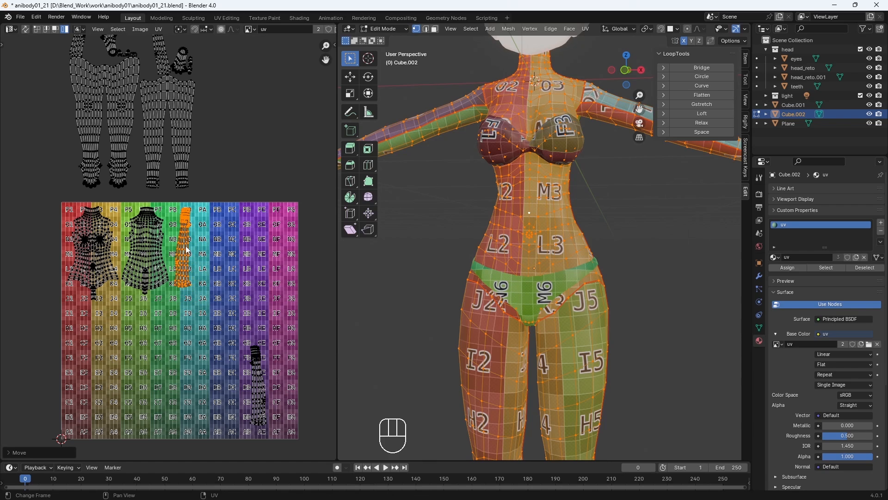
left_click(254, 380)
key("g")
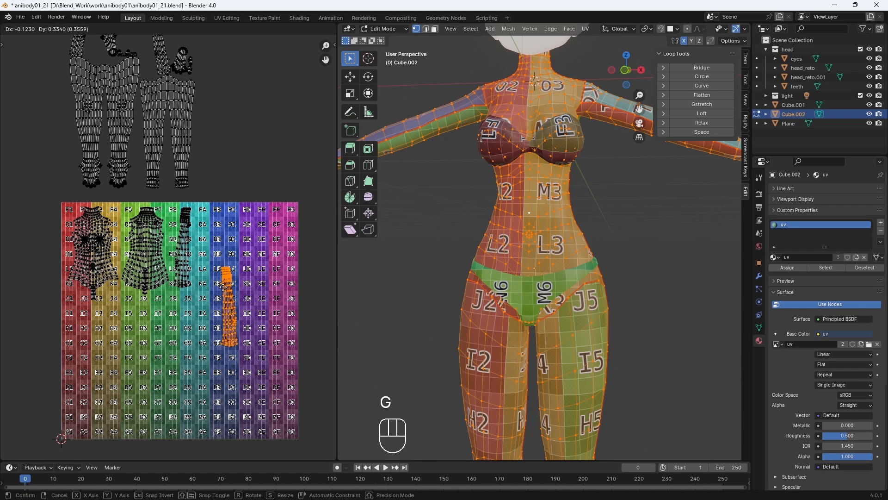
left_click(207, 242)
Step: Swap the order of the two arm strip islands in the upper row beside the back torso
left_click(185, 245)
key("g")
left_click(248, 246)
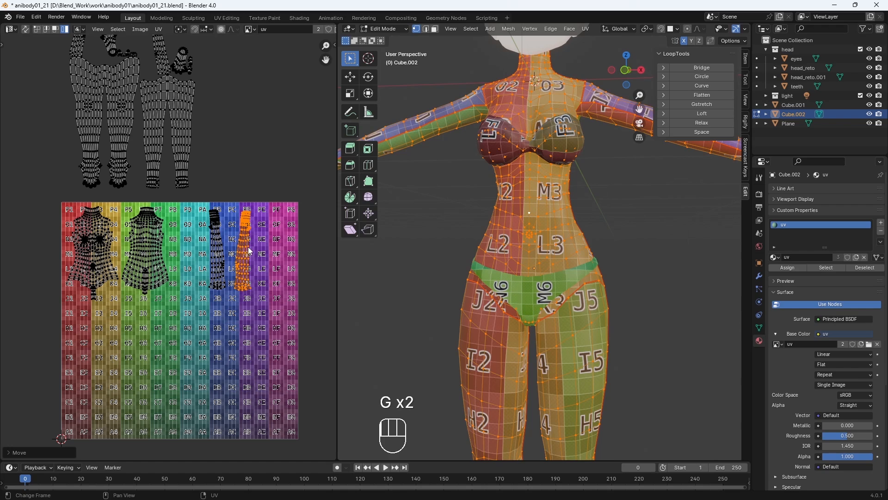
left_click(223, 253)
key("g")
left_click(186, 250)
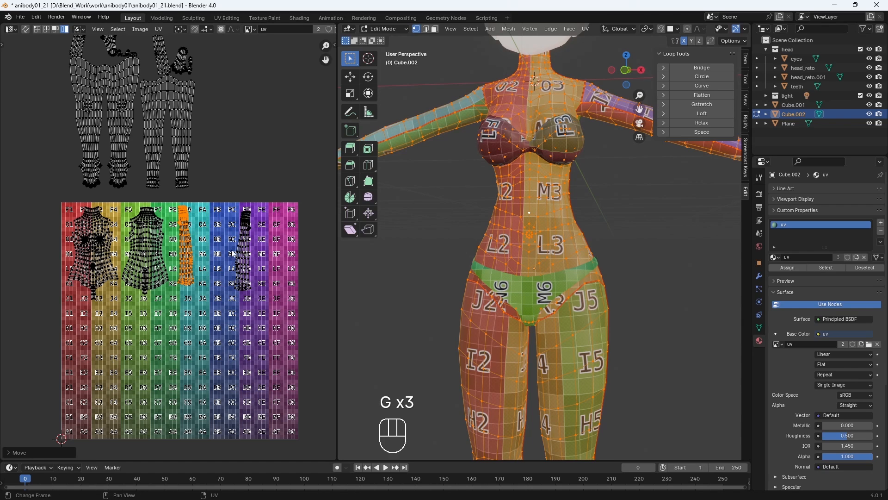
left_click(249, 256)
key("g")
left_click(222, 249)
Step: Rotate both arm strip islands about 180° and move them closer to the back torso island
left_click(185, 247)
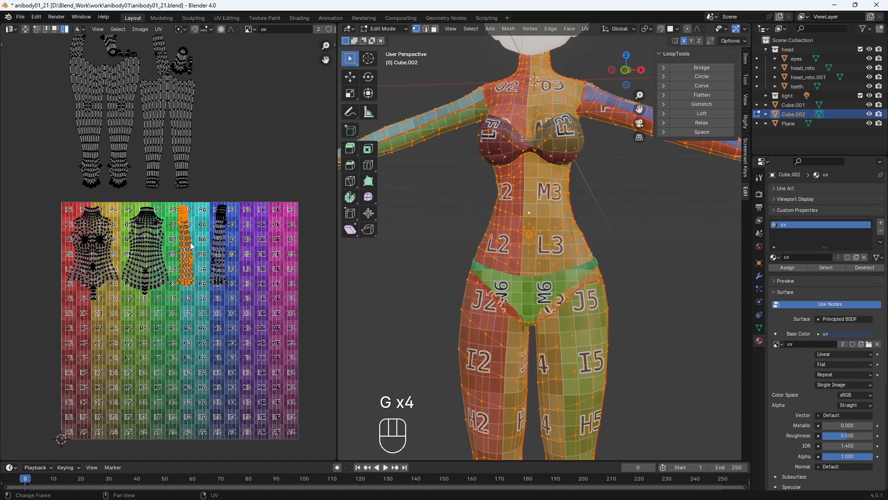
key("r")
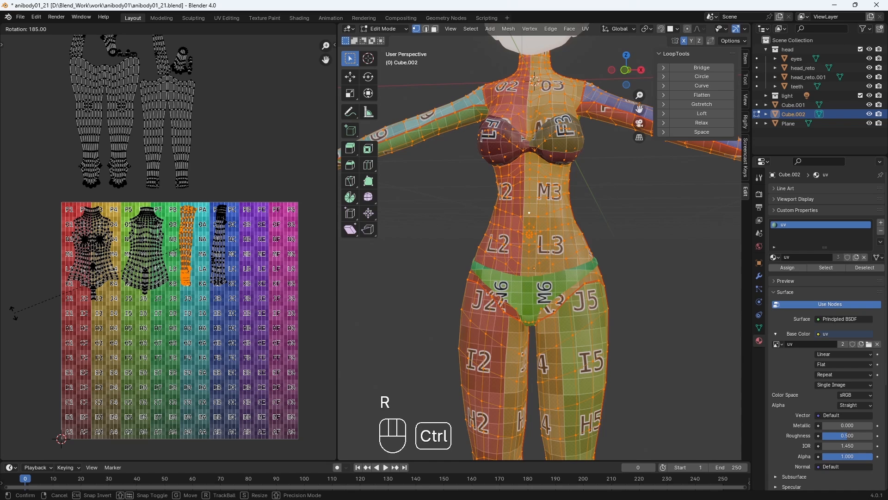
left_click(202, 277)
left_click(217, 264)
key("r")
left_click(220, 221)
key("g")
left_click(209, 236)
left_click(187, 245)
key("g")
left_click(178, 246)
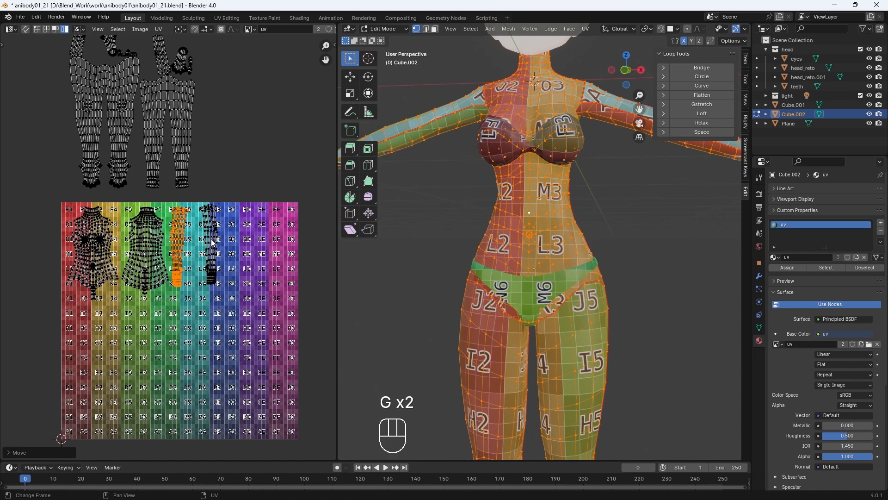
Step: Move the two narrower leg islands from above the grid into its lower half, leaving a gap between them
key("g")
left_click(171, 373)
left_click(153, 139)
key("g")
left_click(130, 374)
left_click(167, 368)
key("g")
left_click(227, 371)
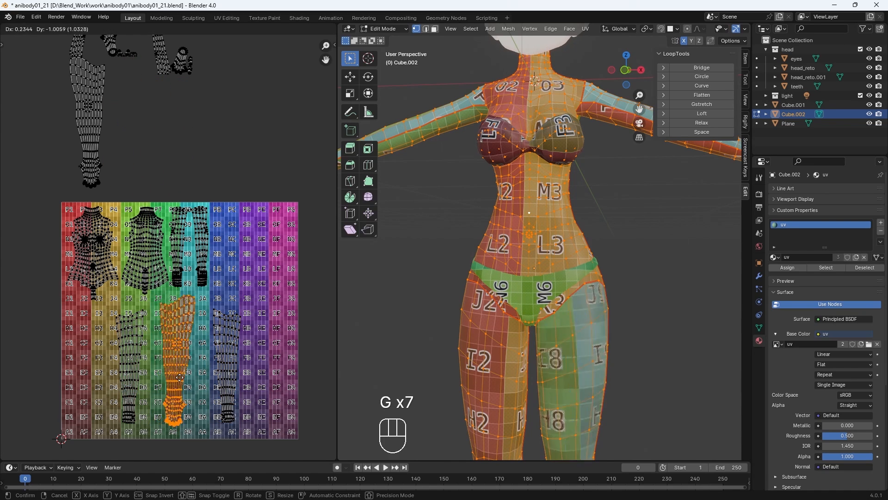
Step: Move the two wider leg islands into the grid's lower half, alternating with the narrower ones
key("g")
left_click(108, 145)
left_click(90, 138)
key("g")
left_click(92, 383)
Step: Adjust the spacing of the leg islands so they sit closer together in the grid's lower half
middle_click_drag(433, 370, 358, 372)
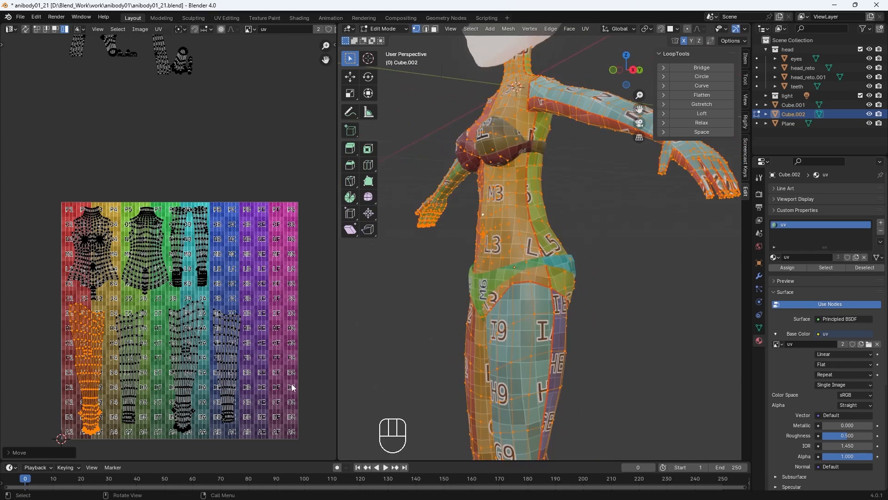
left_click(225, 378)
key("g")
left_click(222, 390)
key("g")
key("g")
Step: Scale down the four leg islands together and move them to the bottom of the grid
left_click_drag(80, 398, 214, 343)
key("s")
left_click(186, 357)
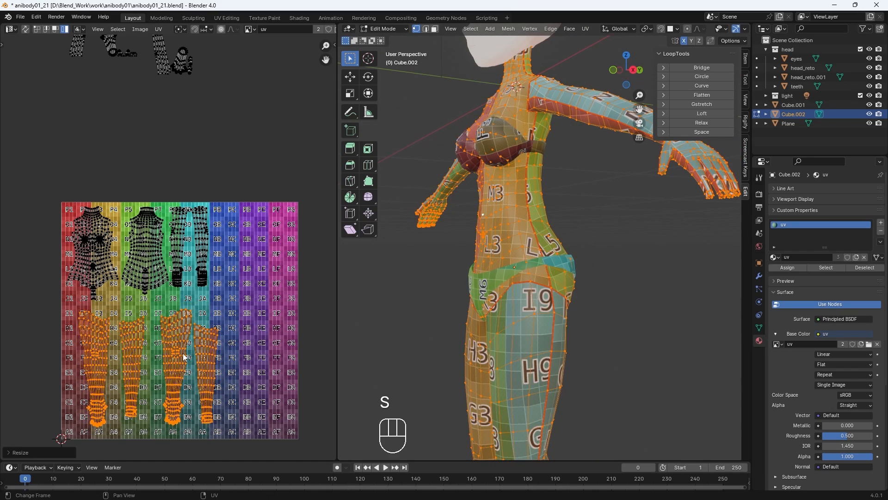
key("s")
left_click(239, 355)
key("g")
left_click(220, 370)
Step: Pack the four leg islands tightly side by side in the grid's lower-left corner
left_click(115, 383)
key("g")
left_click(155, 384)
key("g")
key("g")
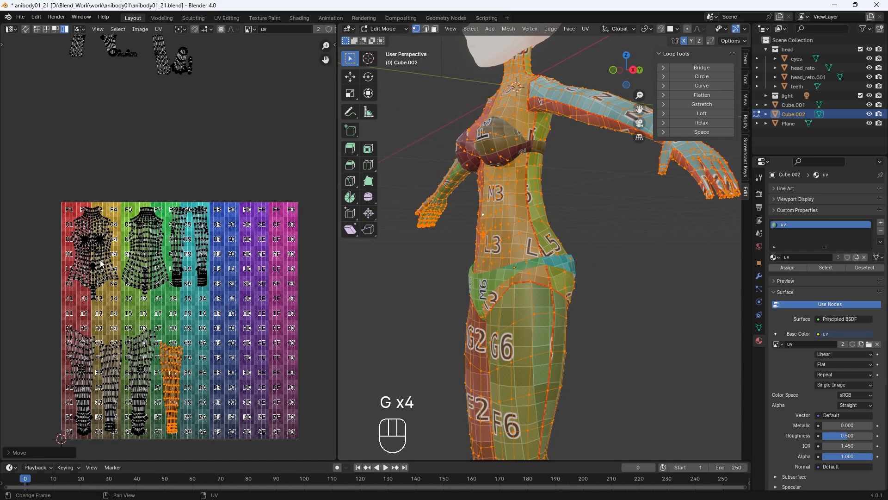
Step: Shift the arm strip islands away from the back torso and scale up both torso islands together
left_click(173, 253)
key("g")
left_click(190, 254)
left_click_drag(153, 266, 99, 242)
key("s")
left_click(66, 177)
Step: Reposition the enlarged torso islands inside the grid above the legs, with the arm strips farther along the upper row
left_click(150, 245)
left_click_drag(239, 244, 212, 282)
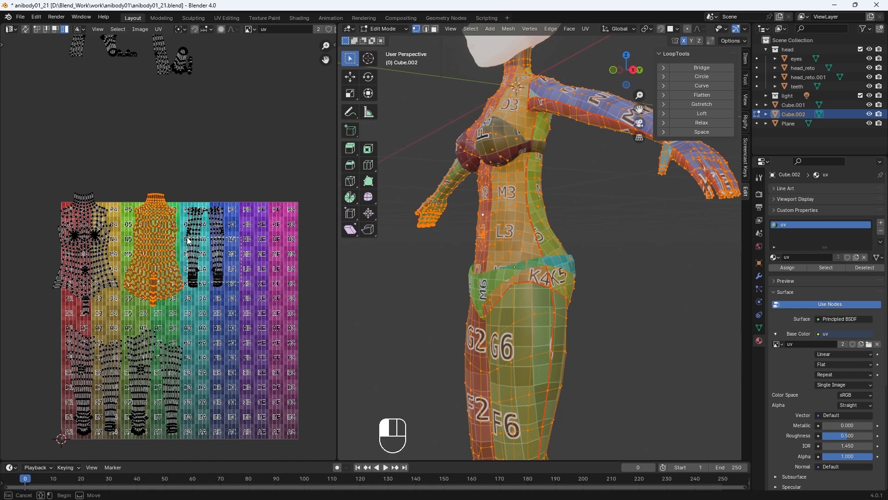
key("g")
left_click(170, 250)
key("g")
left_click(105, 257)
key("g")
key("g")
left_click(162, 259)
key("g")
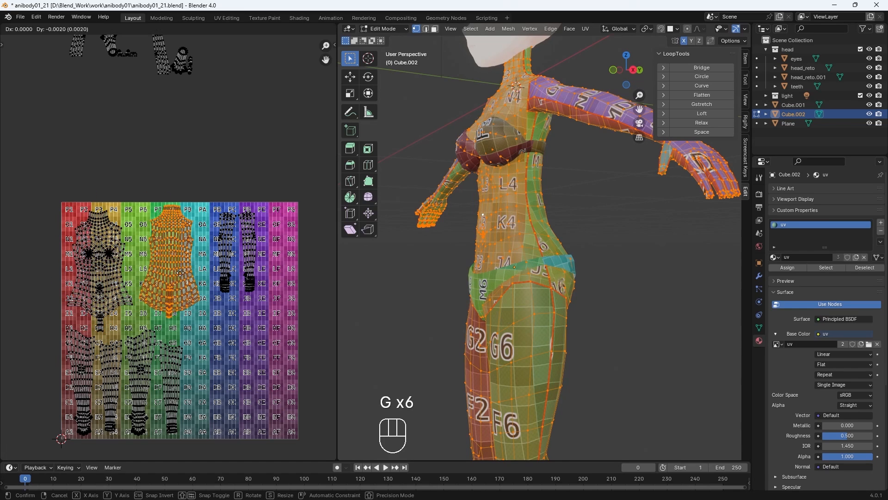
left_click(166, 263)
Step: Bring one arm-and-hand island into the grid below the arm strips and rotate it so the hand points down
middle_click_drag(212, 94, 198, 155)
scroll(198, 155, "down", 1)
left_click(158, 122)
key("g")
left_click(219, 370)
key("r")
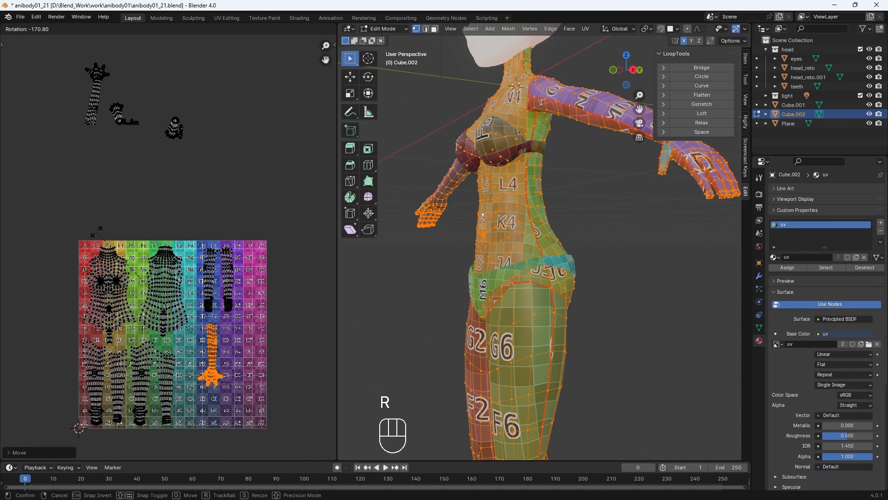
left_click(237, 349)
Step: Place the arm-and-hand island beside the back torso and space the two arm strips out along the upper row
key("g")
left_click(226, 279)
key("g")
left_click(212, 283)
key("g")
key("g")
left_click(217, 281)
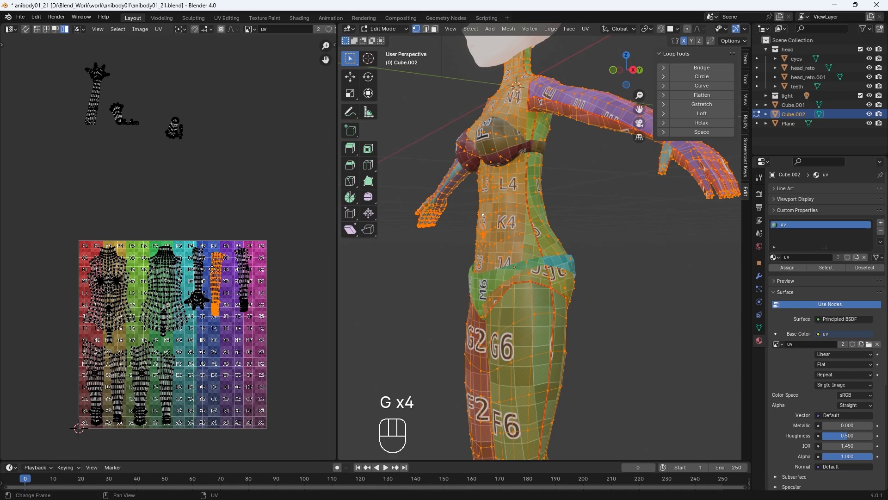
key("g")
left_click(246, 280)
key("g")
left_click(257, 280)
Step: Rotate the remaining arm-and-hand island so its hand points down and place it between the two arm strips
left_click(98, 71)
key("r")
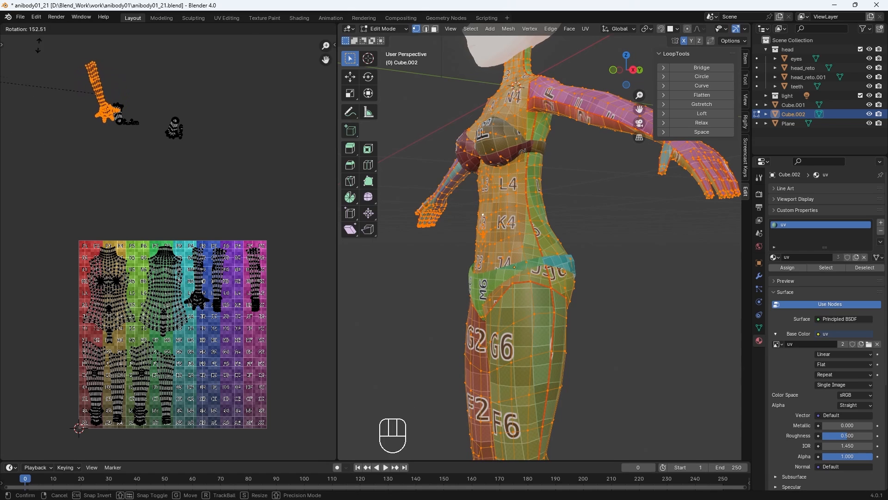
left_click(128, 151)
key("g")
key("g")
left_click(251, 355)
key("r")
left_click(238, 351)
key("g")
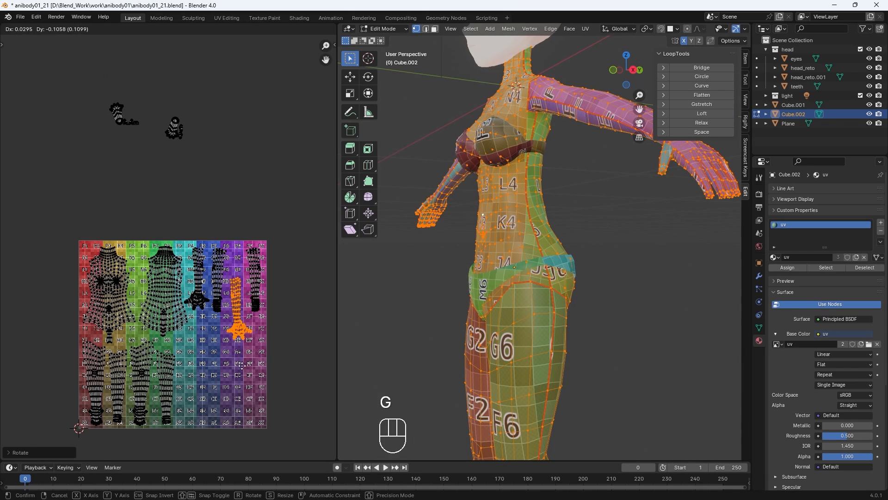
left_click(247, 357)
Step: Adjust the arm strips and lower the first arm-and-hand island so the four arm pieces nest together
left_click(255, 295)
key("g")
left_click(252, 292)
left_click(202, 283)
key("g")
left_click(211, 315)
left_click(217, 290)
key("g")
left_click(221, 291)
Step: Move the remaining foot and small UV islands together to the grid's upper edge
left_click_drag(221, 172, 102, 80)
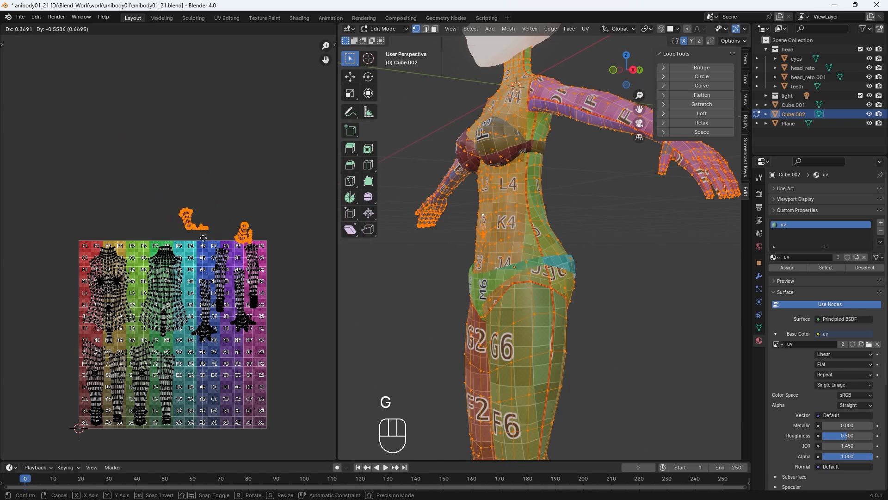
left_click(257, 121)
key("g")
left_click(229, 259)
Step: Place the first foot island beside the back torso's neck and fit the small islands around it
middle_click_drag(407, 259, 460, 259)
scroll(460, 259, "down", 4)
key("g")
left_click(226, 278)
left_click(275, 139)
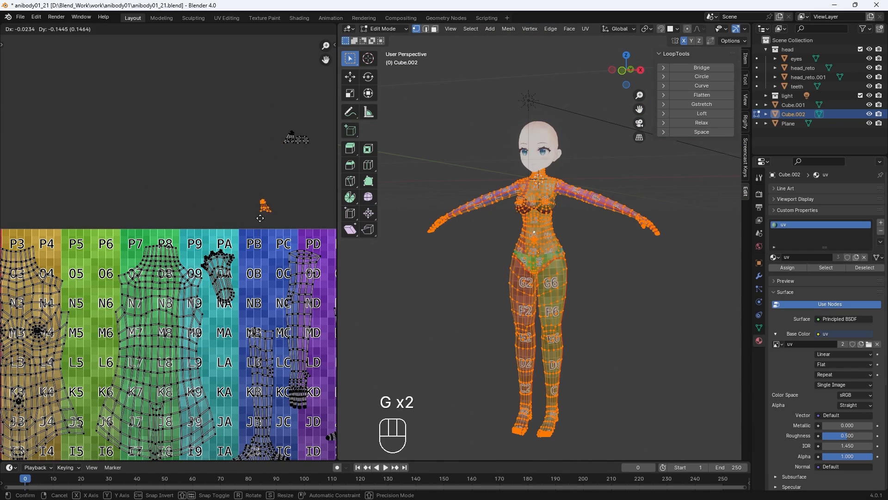
left_click(248, 270)
left_click(301, 141)
key("g")
left_click(214, 241)
Step: Move the second foot island into the grid and place it below the first foot island
scroll(222, 238, "down", 3)
left_click(280, 199)
key("g")
left_click(255, 249)
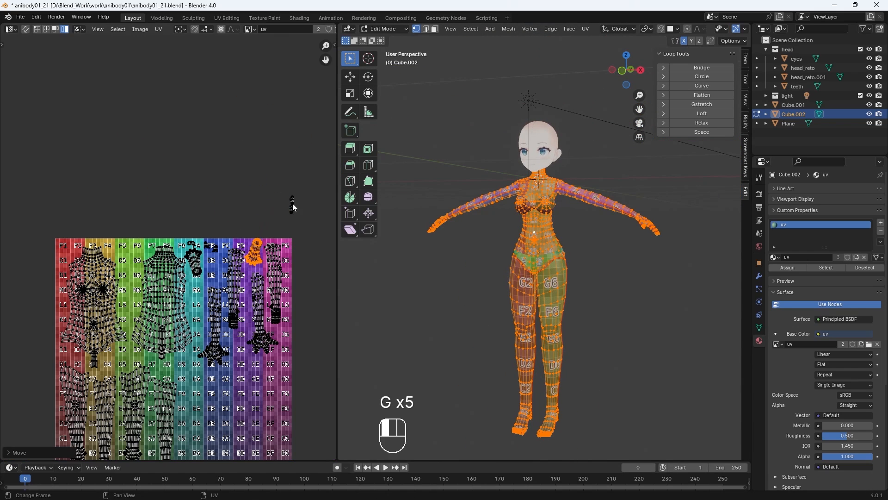
left_click(260, 248)
Step: Scale down the first foot island with its neighbouring small islands and tuck them beside the back torso's neck
left_click_drag(295, 313, 220, 221)
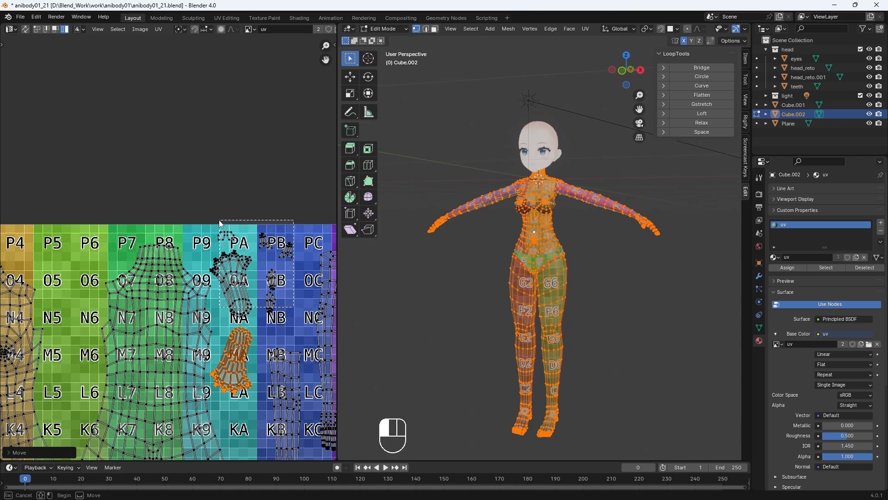
key("s")
left_click(231, 242)
key("g")
left_click(227, 238)
Step: Scale down the second foot island and set it directly beneath the first foot island
left_click(243, 347)
key("g")
key("s")
left_click(267, 325)
key("g")
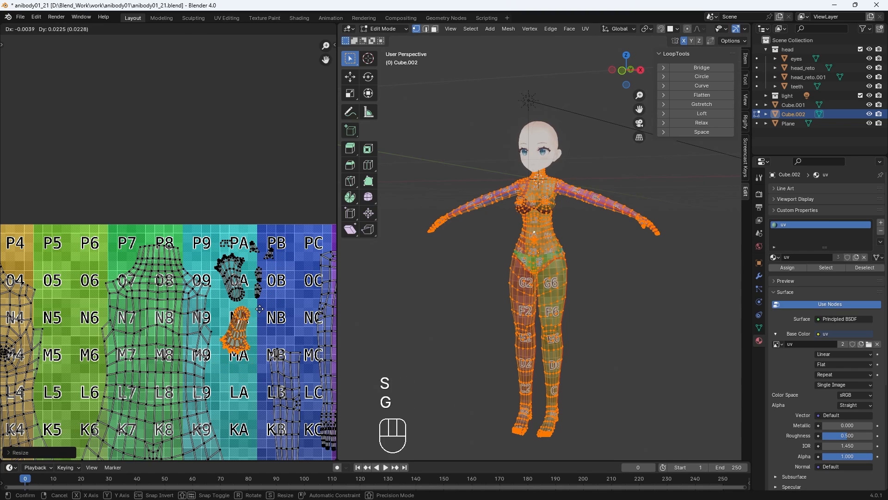
left_click(263, 311)
Step: Adjust the scale of the arm islands and reposition the arm-and-hand island between the two arm strips
scroll(273, 324, "down", 3)
middle_click_drag(304, 404, 266, 259)
left_click_drag(266, 259, 207, 201)
key("s")
left_click(251, 238)
left_click(251, 229)
key("g")
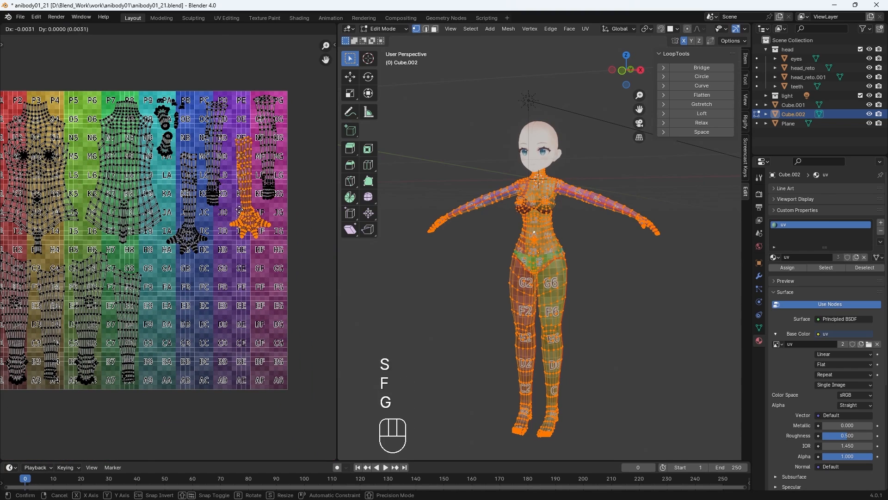
left_click(266, 189)
key("g")
Step: Scale up the four arm islands slightly as a group and move them to fit the grid's upper corner
left_click_drag(271, 223, 182, 171)
key("s")
left_click(257, 195)
key("g")
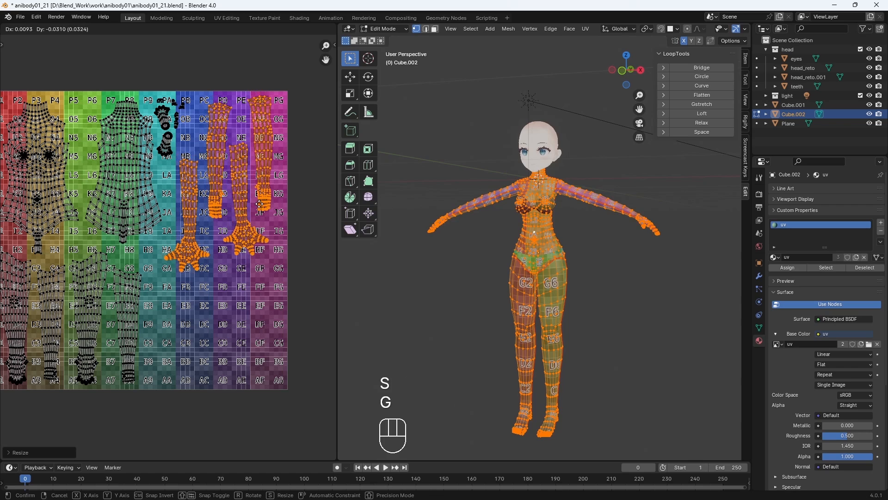
left_click(250, 203)
Step: Leave the body mesh and open the bikini top for editing with all of its UV islands shown
scroll(240, 332, "down", 5)
key("Tab")
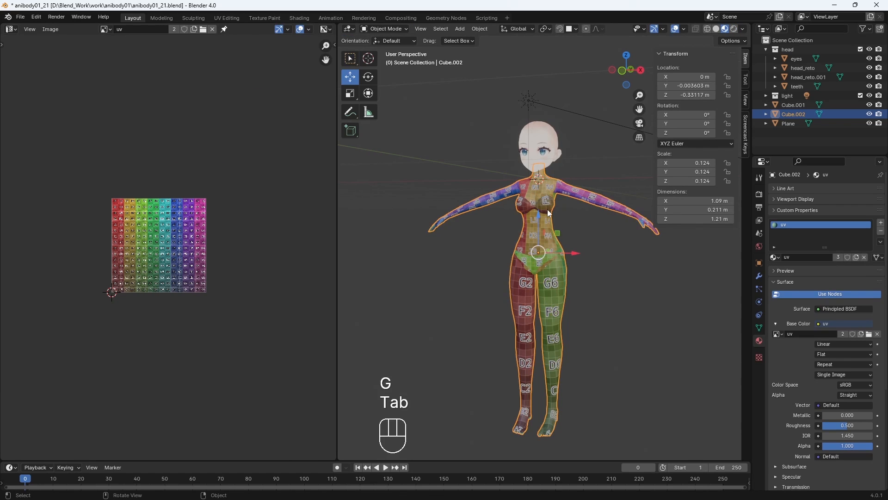
left_click(547, 208)
key("Tab")
key("a")
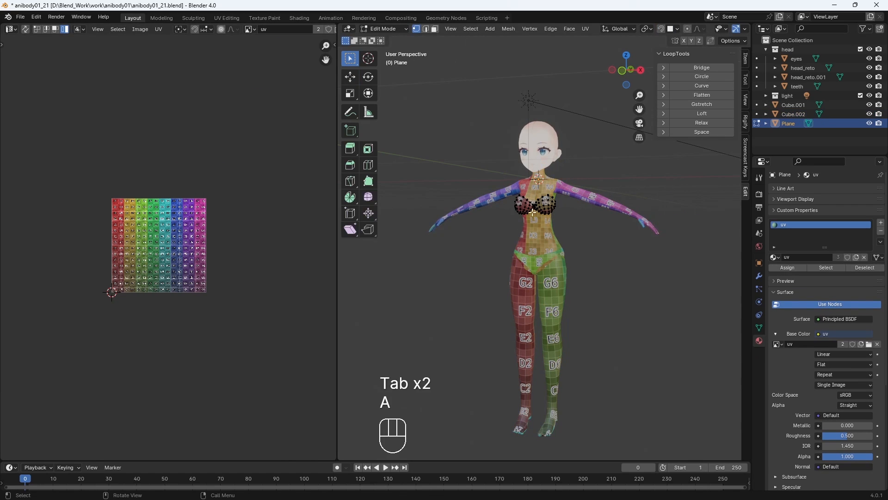
key("a")
scroll(255, 301, "up", 3)
scroll(254, 297, "up", 2)
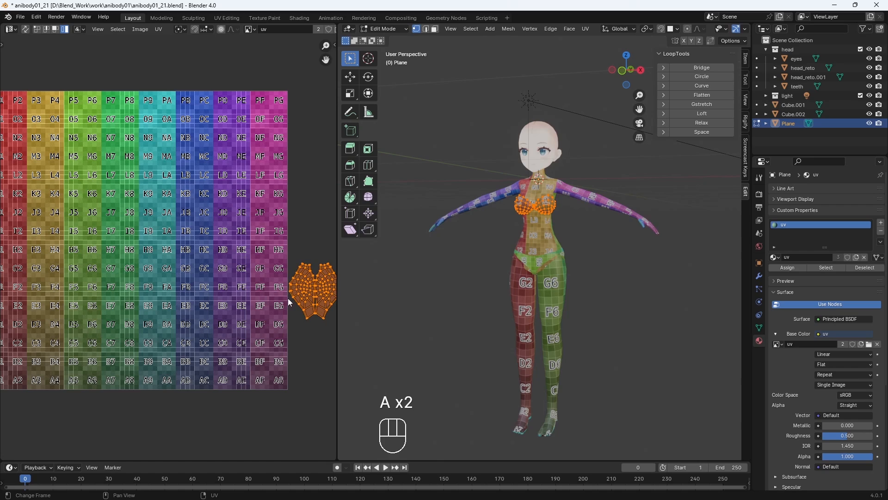
Step: Move the bikini top's first cup island onto the lower part of the grid and rotate it to lie flat
left_click(301, 288)
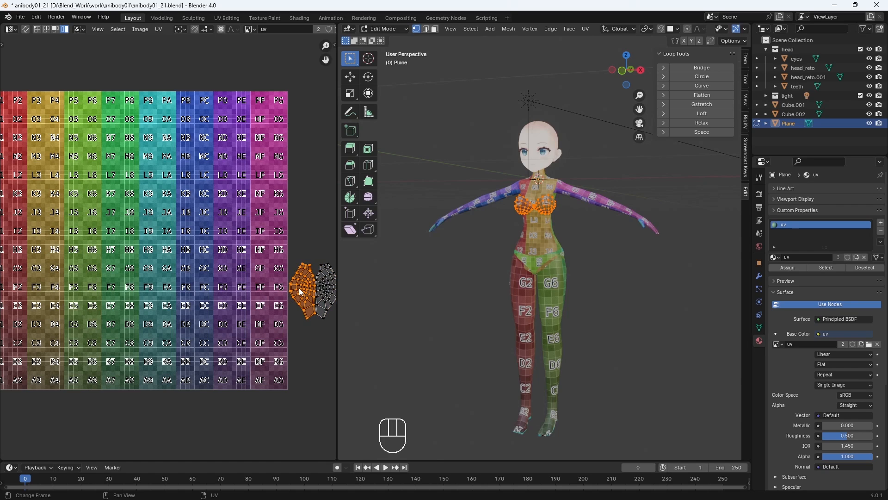
middle_click_drag(317, 326, 193, 319, "shift")
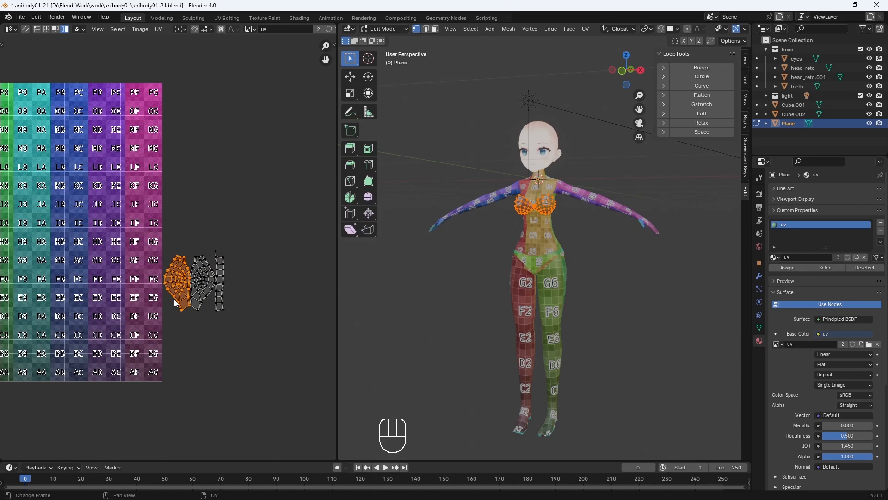
key("g")
left_click(100, 314)
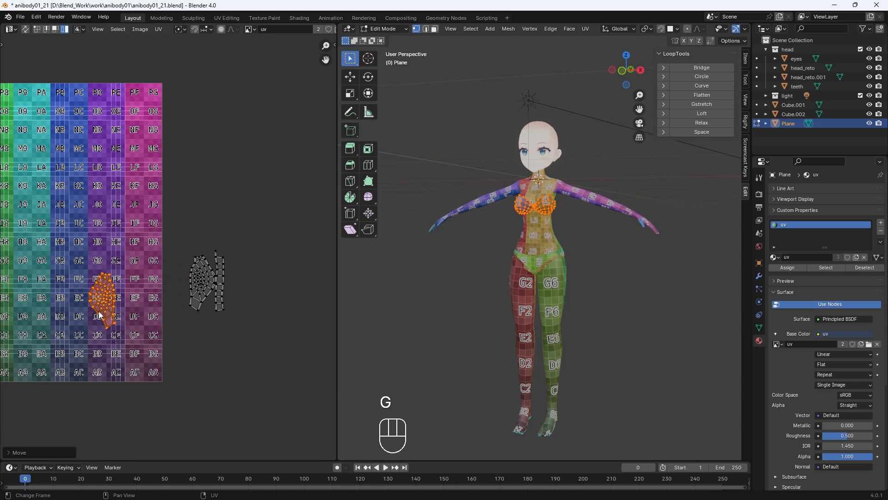
key("r")
key("r")
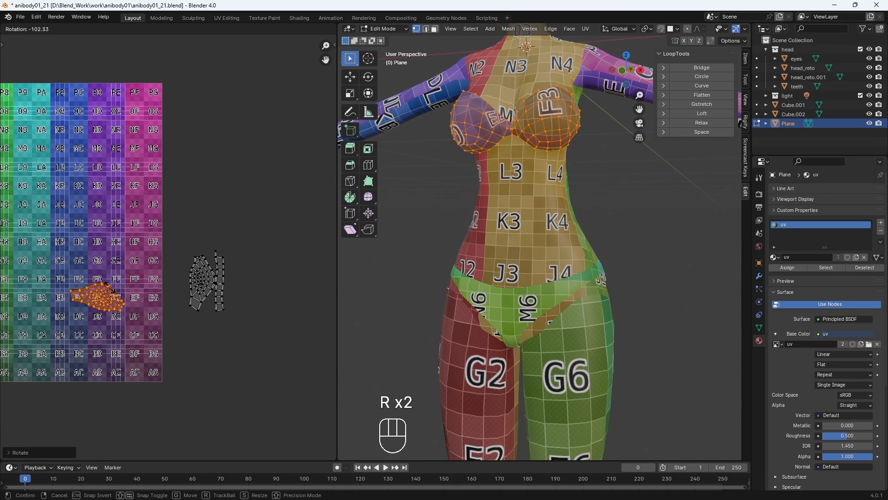
left_click(107, 286)
key("r")
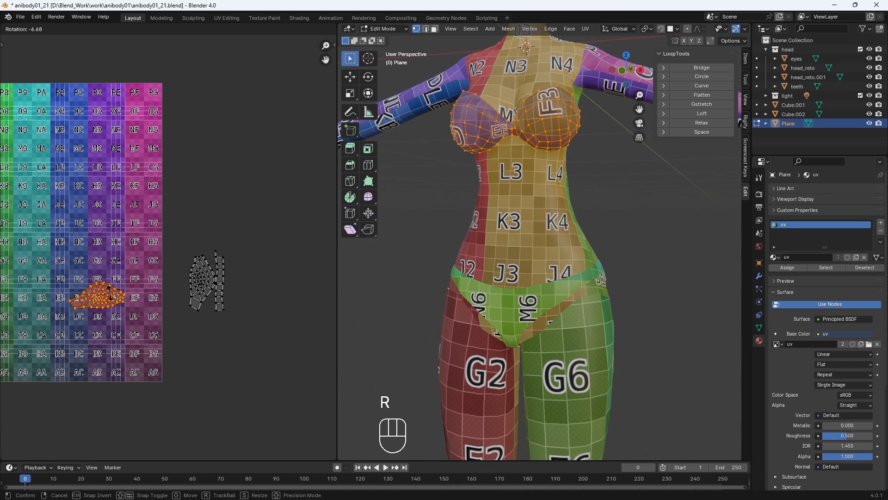
left_click(108, 288)
key("g")
left_click(80, 311)
Step: Place the second cup island beside the first one and rotate it to lie flat as well
left_click(192, 289)
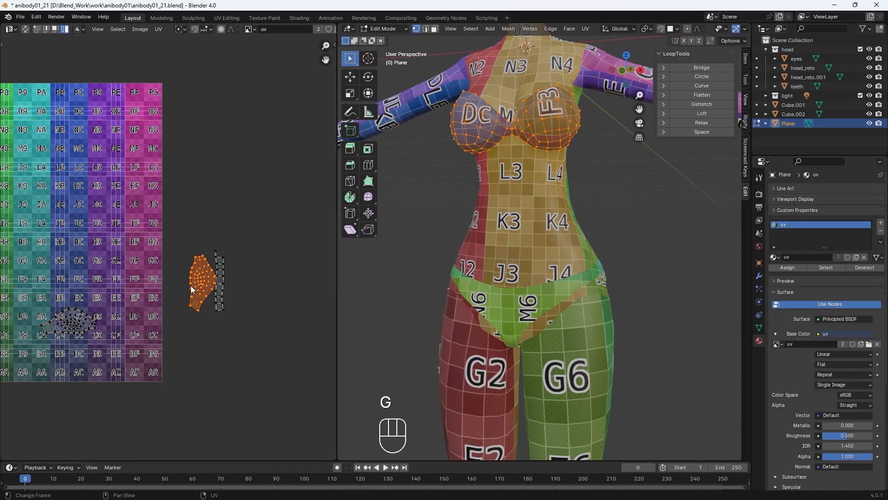
key("g")
left_click(111, 342)
key("r")
left_click(115, 333)
Step: Rotate the narrow bikini band islands to horizontal and move all bikini top islands to the grid's lower middle
left_click_drag(260, 330, 191, 231)
key("r")
left_click(241, 331)
key("a")
scroll(279, 237, "down", 4)
key("g")
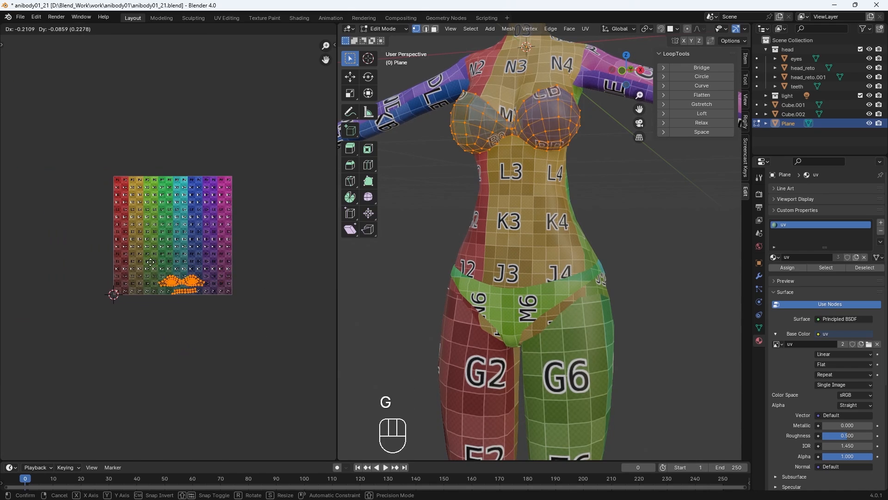
left_click(150, 262)
Step: Open the bikini bottom for editing and rotate both of its UV islands upright with the waist edges facing up
key("Tab")
key("Tab")
left_click(182, 319)
key("r")
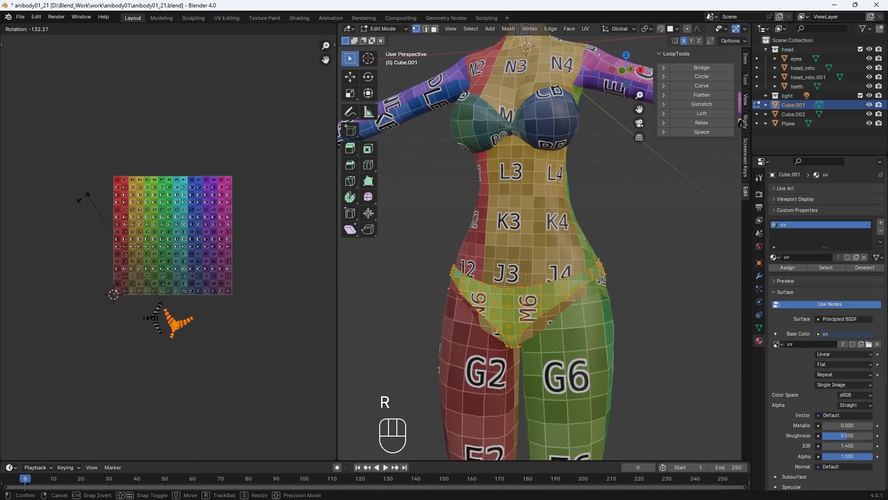
left_click(82, 198)
left_click(153, 319)
key("r")
left_click(162, 351)
scroll(163, 351, "up", 3)
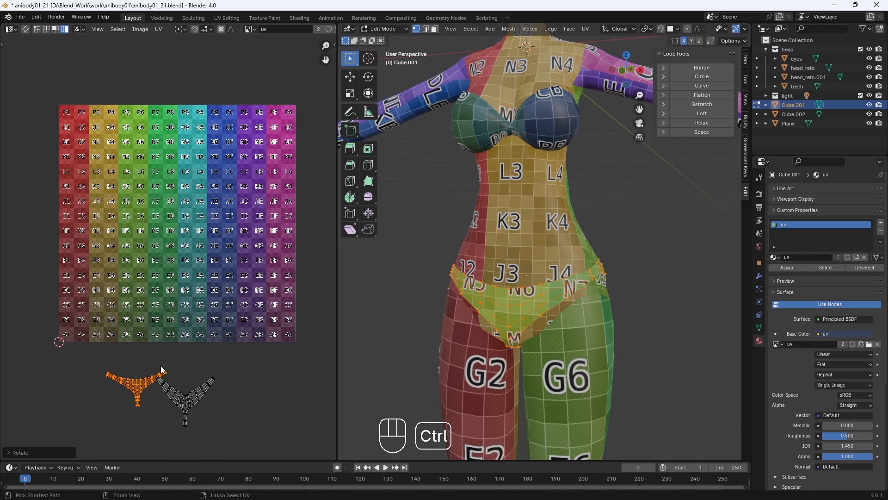
key("r")
left_click(144, 383)
Step: Arrange the two bikini bottom islands side by side along the grid's lower edge
key("g")
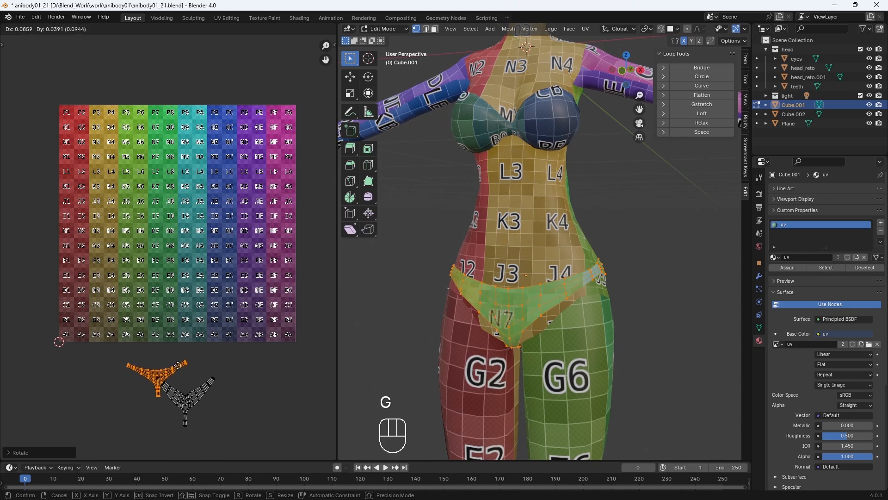
left_click(162, 335)
left_click(186, 393)
key("g")
left_click(205, 361)
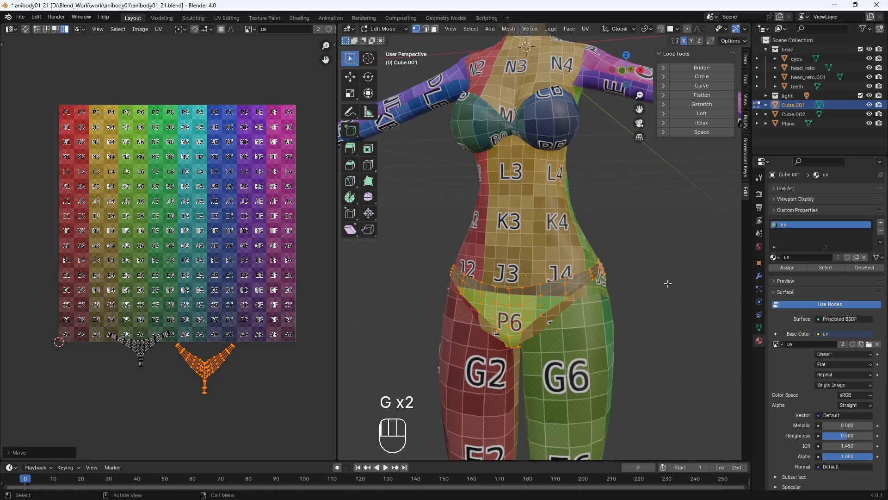
Step: Select the body, bikini top and bikini bottom together and edit all their UVs in one layout
key("Tab")
key("Tab")
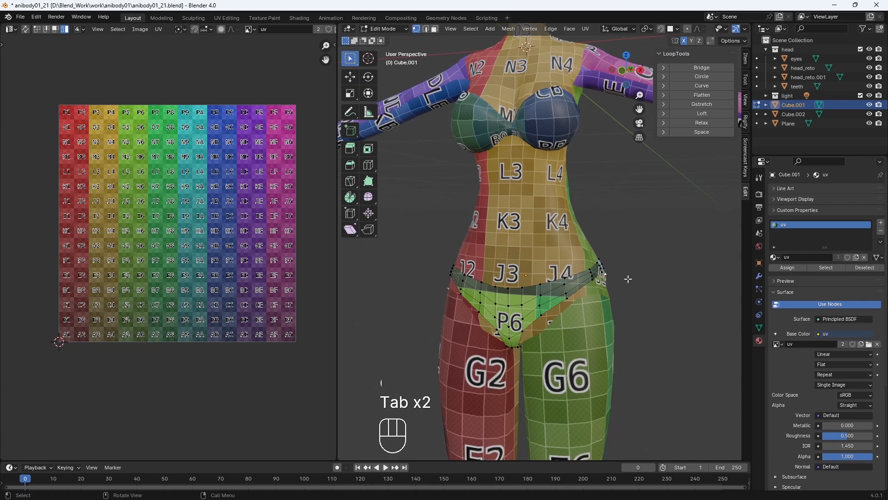
key("Tab")
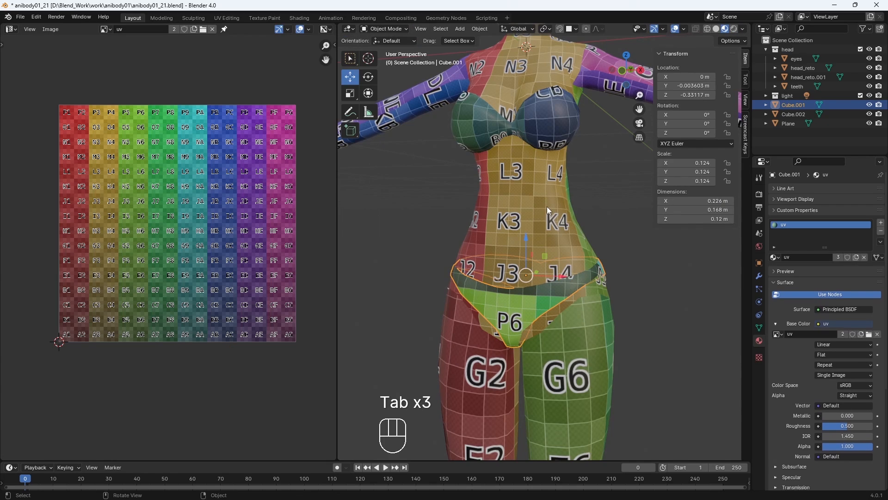
left_click(791, 114, "ctrl")
left_click(790, 125, "ctrl")
left_click(789, 115, "ctrl")
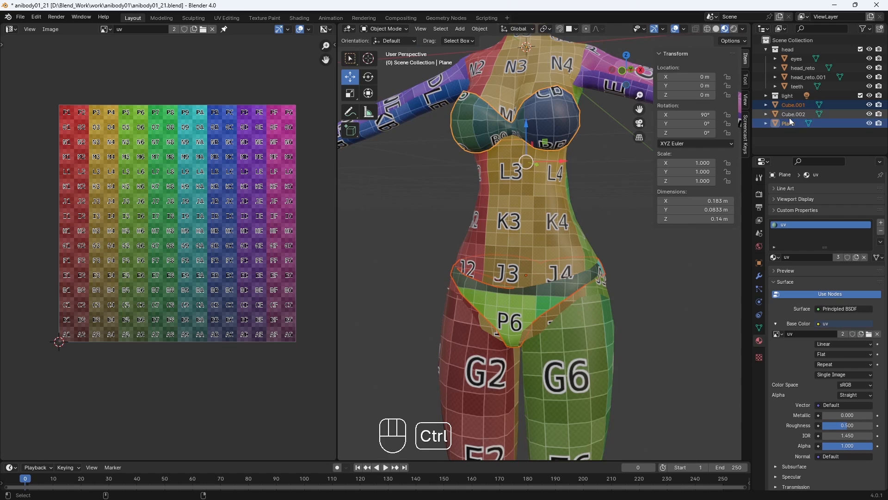
key("Tab")
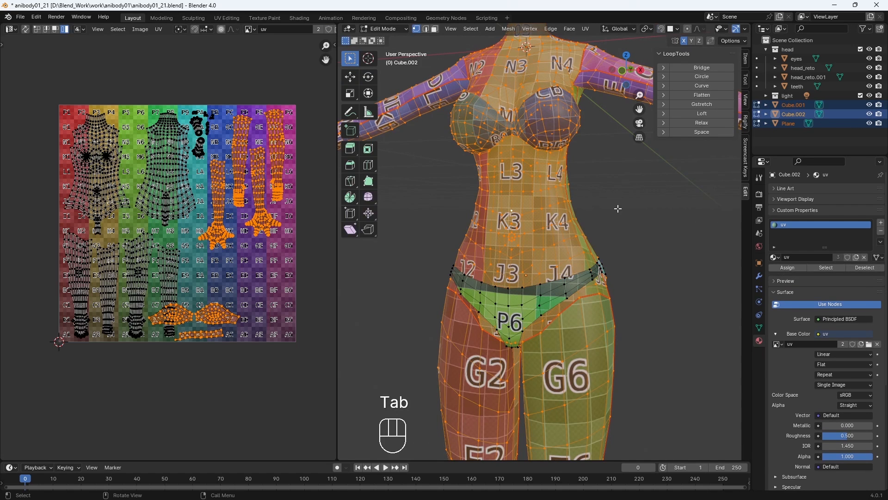
key("a")
Step: Stack the bikini bottom islands in the free space below the arms and stack the two cup islands beside them
left_click(204, 369)
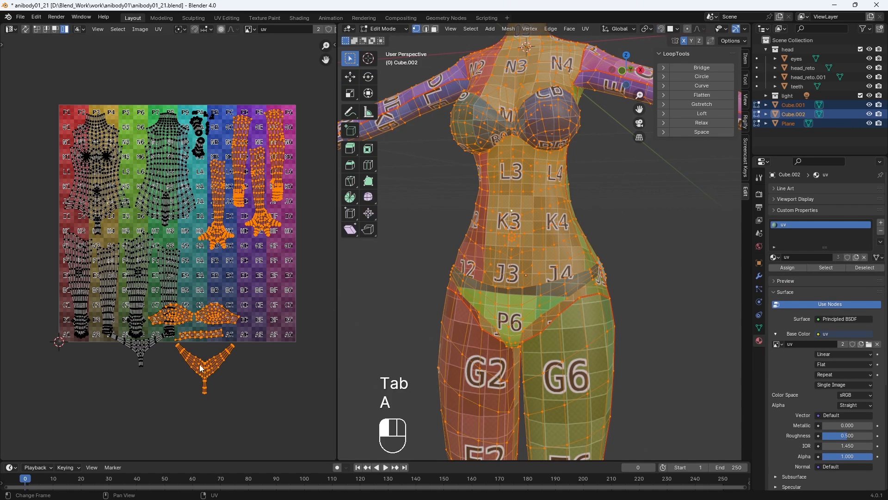
key("g")
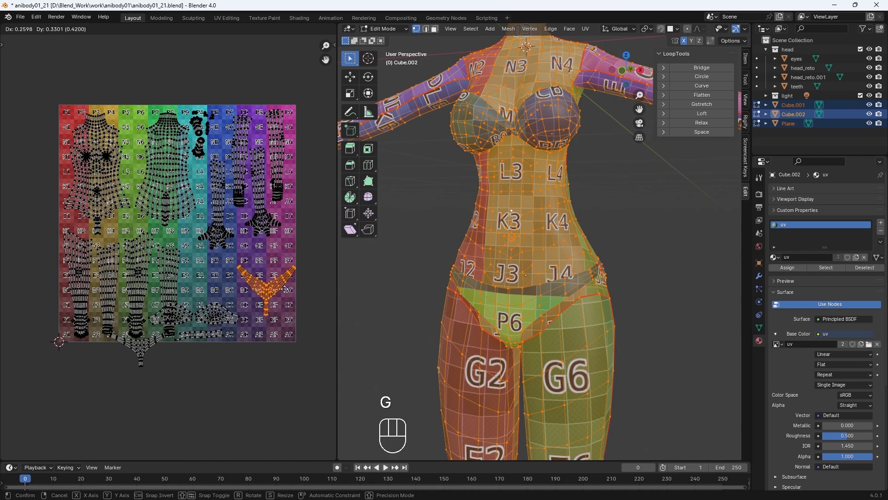
left_click(212, 323)
key("g")
key("g")
key("g")
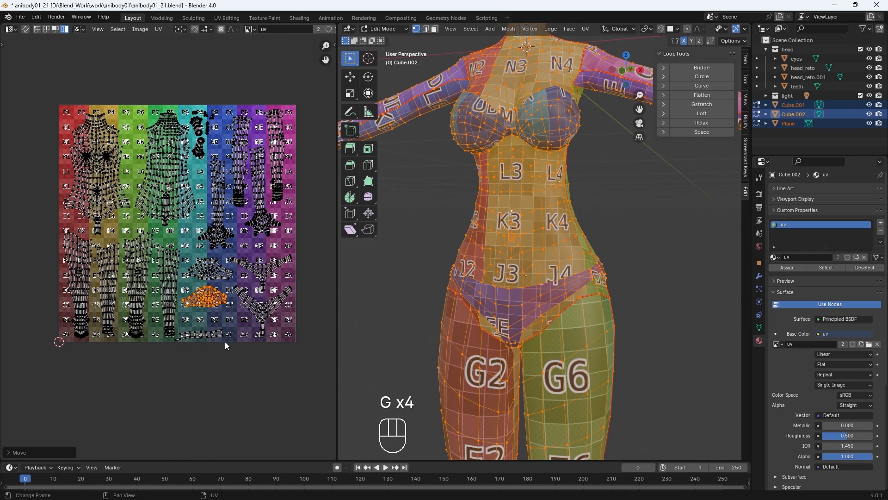
Step: Place the narrow bikini band islands horizontally below the cup islands and clear the UV selection
left_click(224, 341)
key("g")
left_click(209, 329)
key("g")
key("g")
key("g")
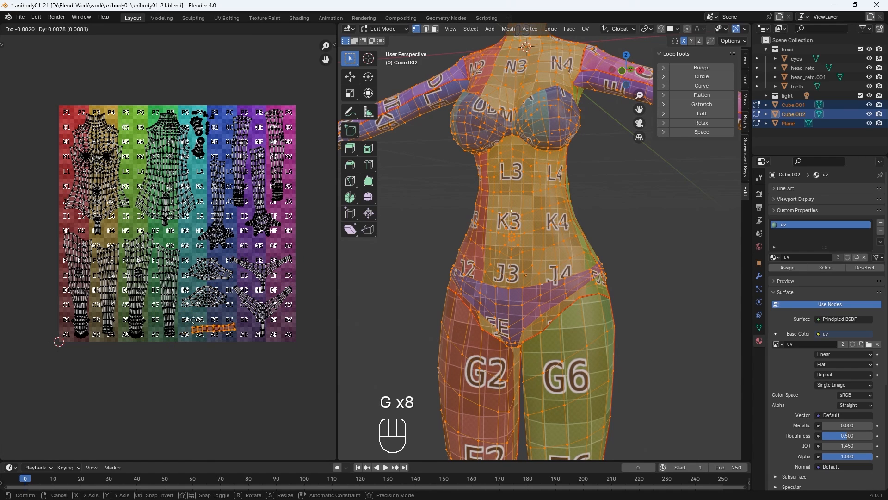
left_click(210, 329)
scroll(194, 324, "up", 2)
scroll(215, 360, "down", 3)
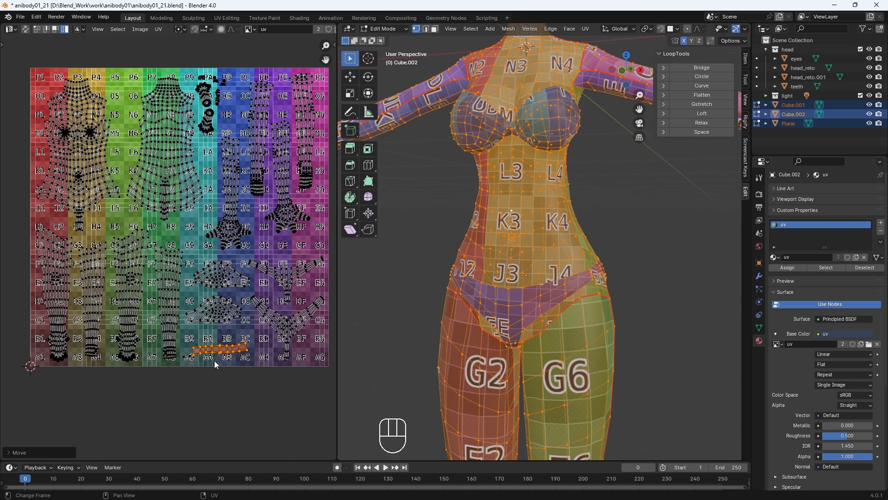
scroll(214, 360, "down", 1)
key("alt+a")
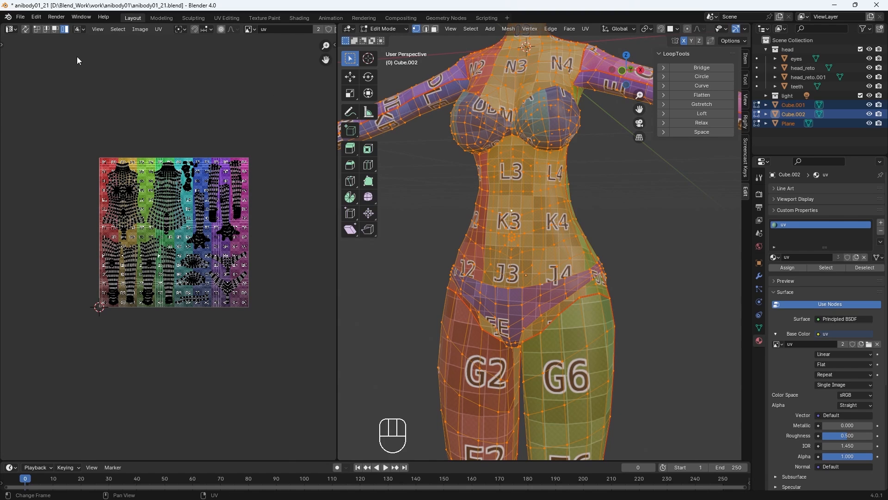
Step: Save the color grid image and deselect all mesh geometry
left_click(140, 29)
left_click(147, 124)
scroll(541, 279, "down", 5)
scroll(541, 279, "down", 2)
key("alt+a")
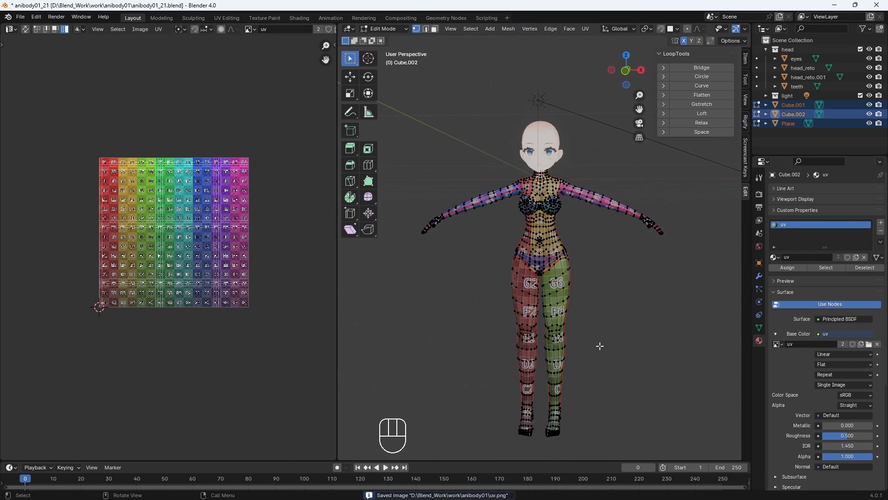
Step: Create a new blank image named body02
left_click(141, 30)
left_click(148, 41)
left_click(166, 55)
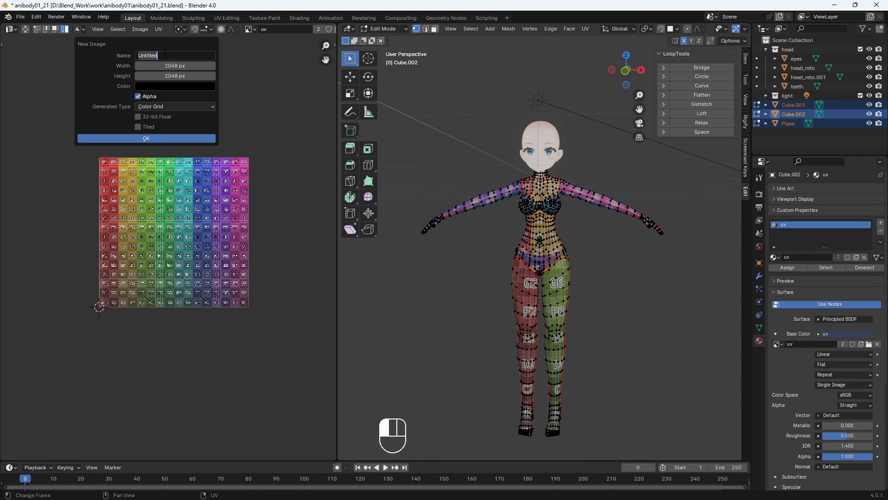
type("body02")
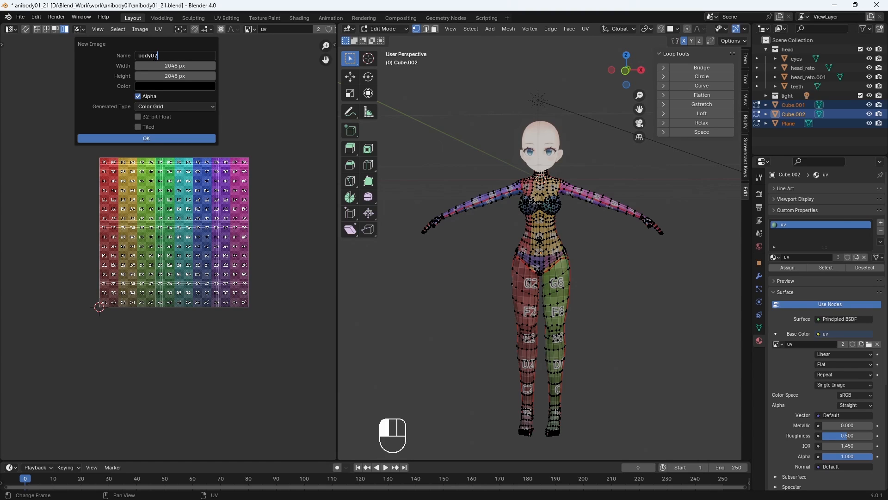
left_click(168, 107)
left_click(168, 115)
left_click(150, 140)
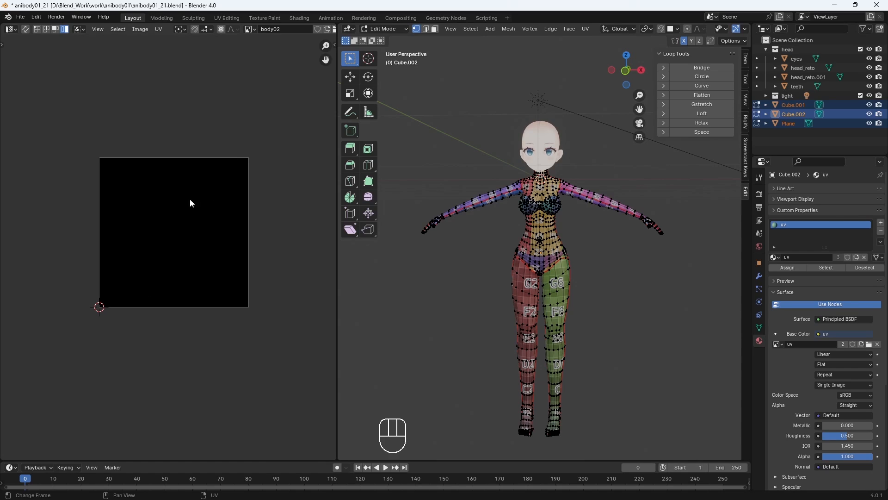
Step: Save the blank body02 image as body02.png in the anibody01 folder
left_click(138, 30)
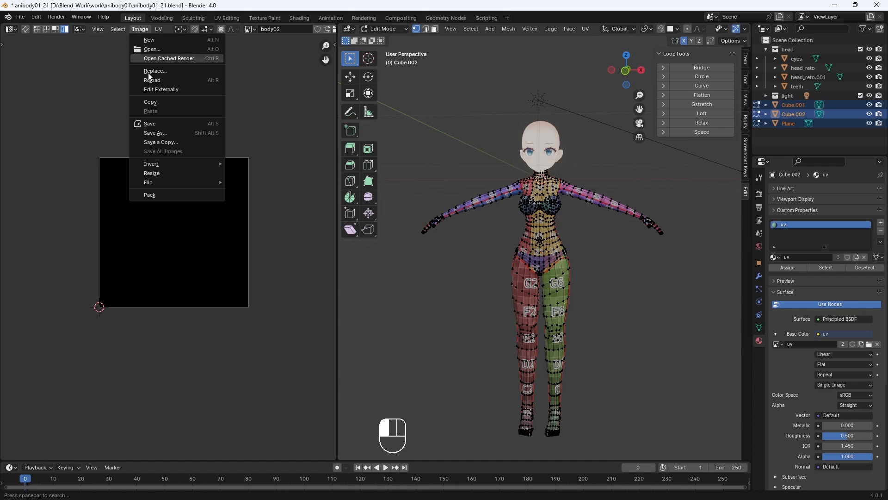
left_click(148, 132)
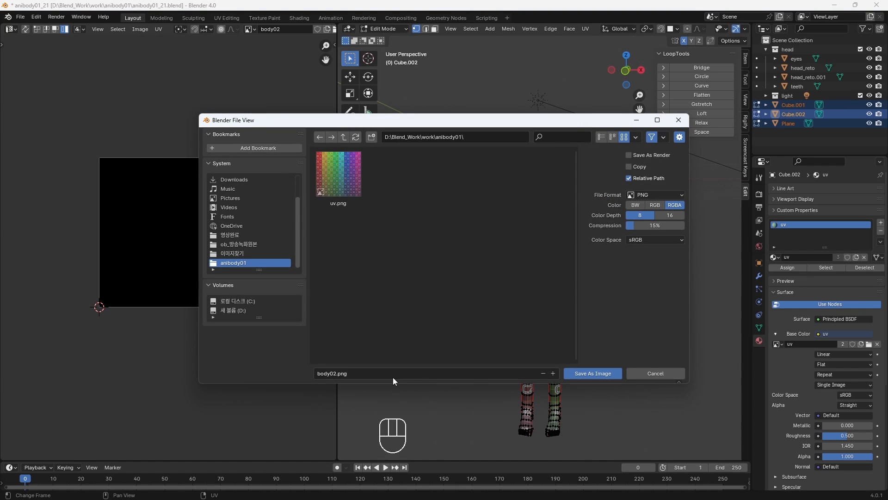
left_click(593, 373)
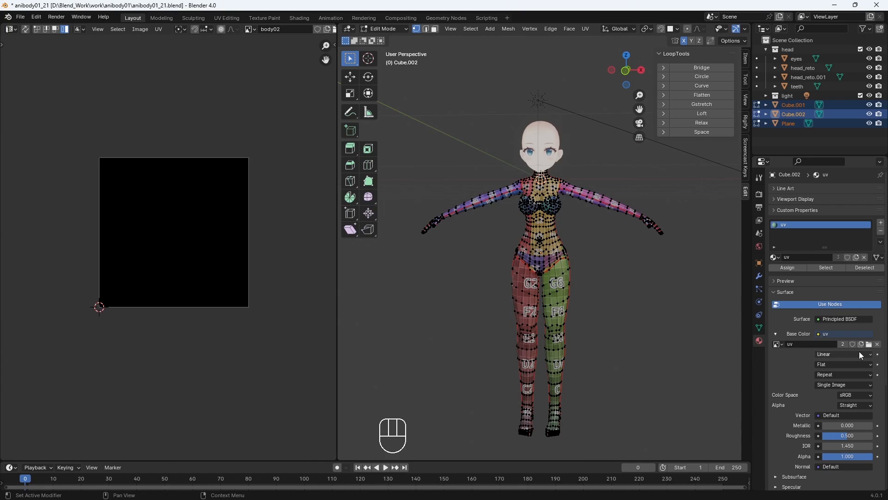
Step: Split the image editor into two stacked areas and turn the upper one into a Shader Editor
left_click_drag(3, 27, 32, 222)
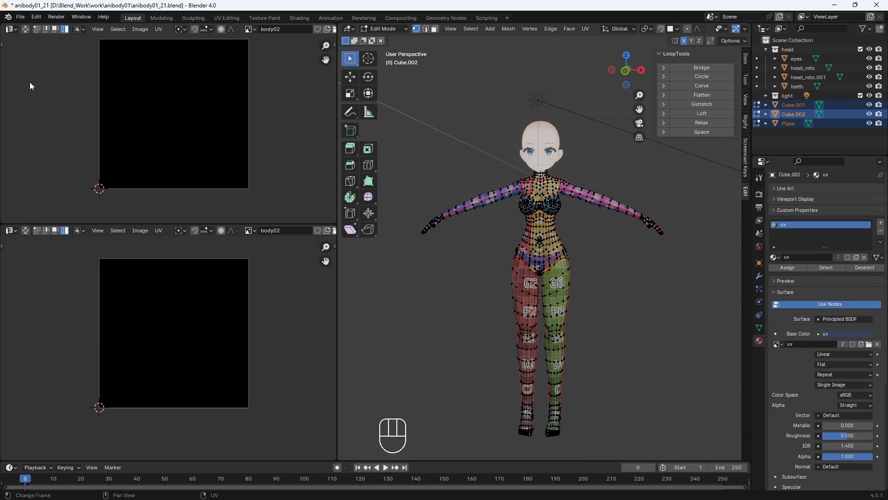
left_click(11, 30)
left_click(28, 115)
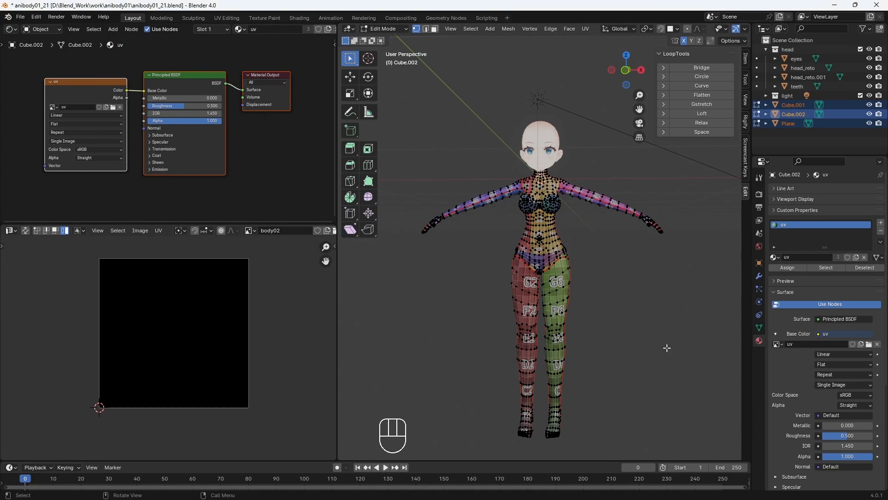
Step: Leave mesh editing, add a new material slot with a new material to the body mesh, and name the material body
left_click(760, 341)
key("Tab")
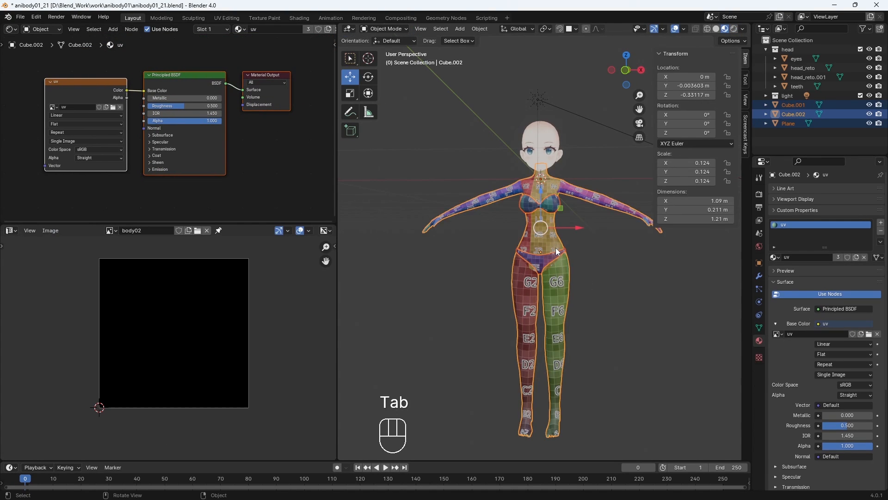
left_click(881, 224)
left_click(834, 240)
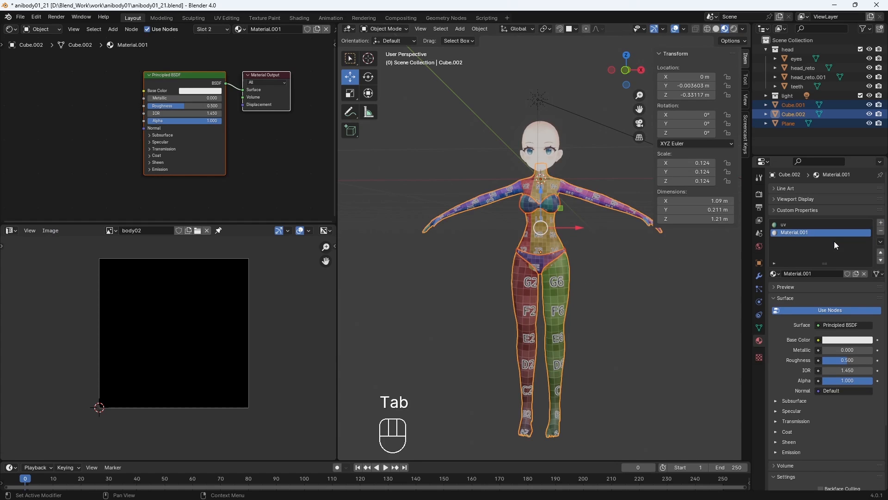
double_click(798, 233)
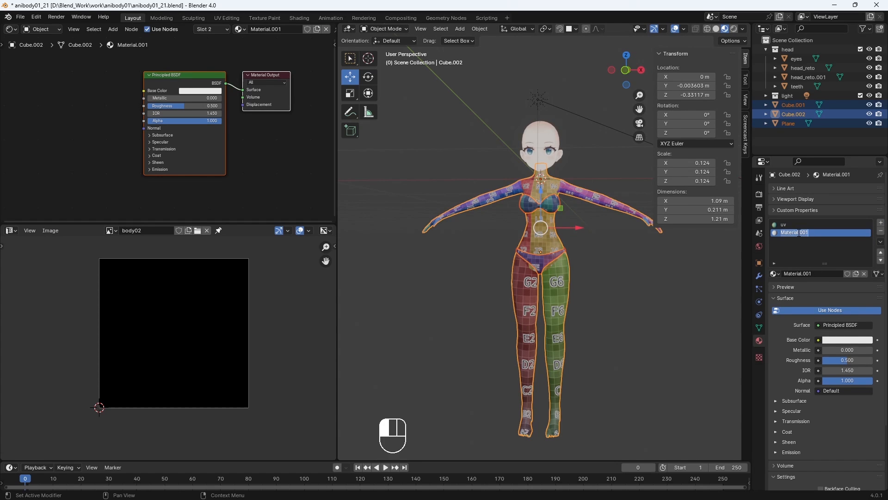
type("body")
left_click(657, 342)
Step: Feed the body material's Base Color from an Image Texture that loads body02.png, and deselect the objects
left_click(819, 341)
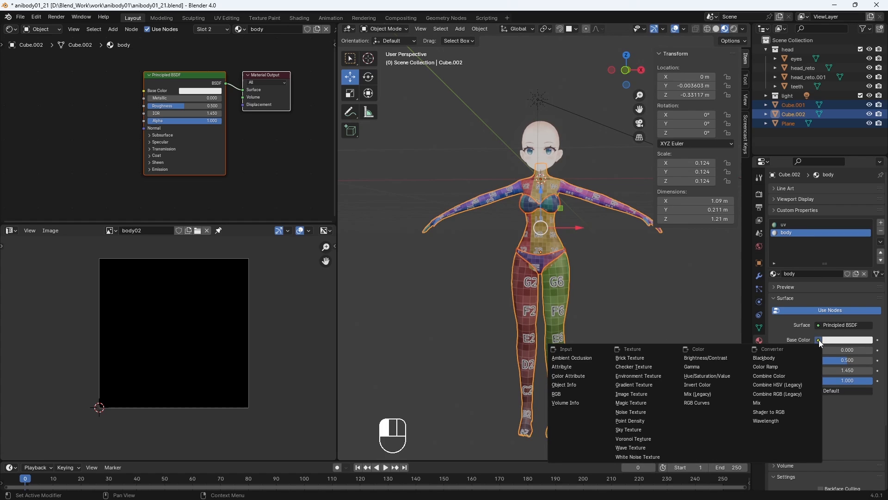
left_click(630, 393)
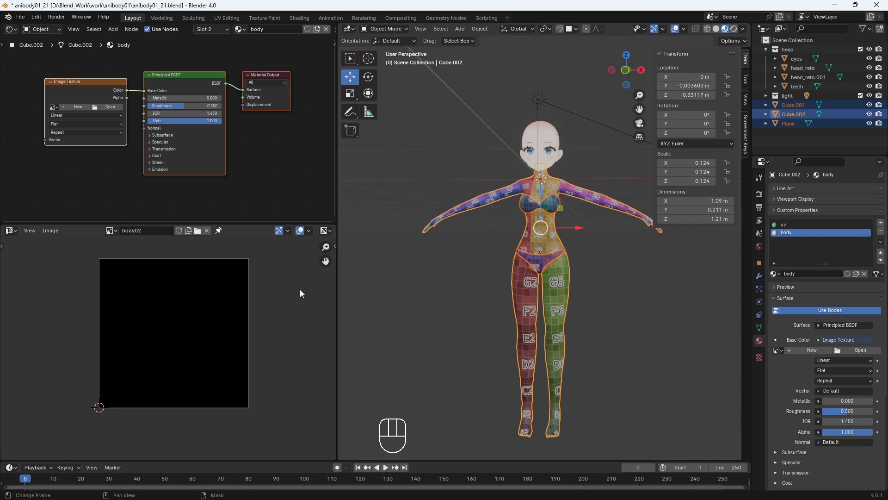
left_click(107, 109)
double_click(340, 175)
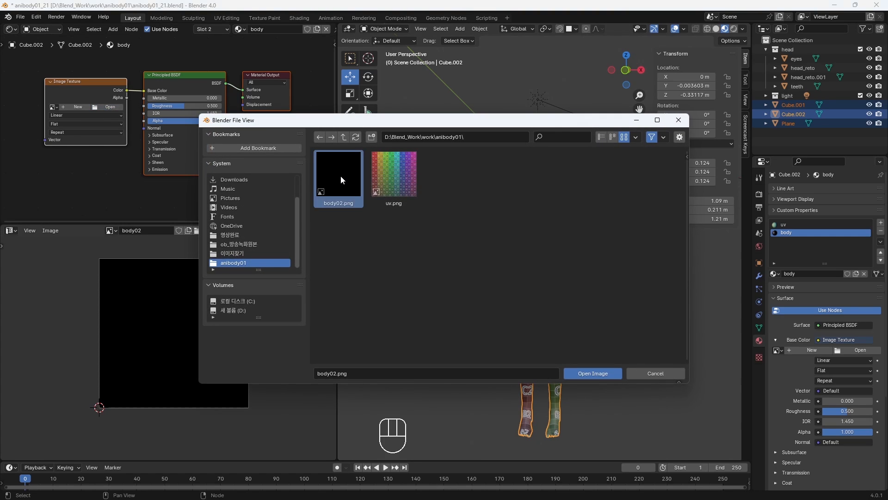
left_click(619, 301)
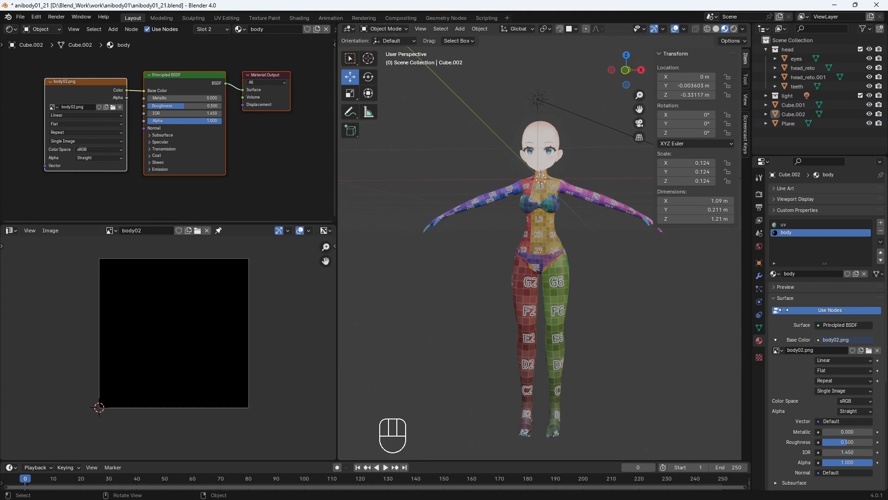
Step: Remove the uv material slot from the body mesh, leaving only the body material
left_click(534, 219)
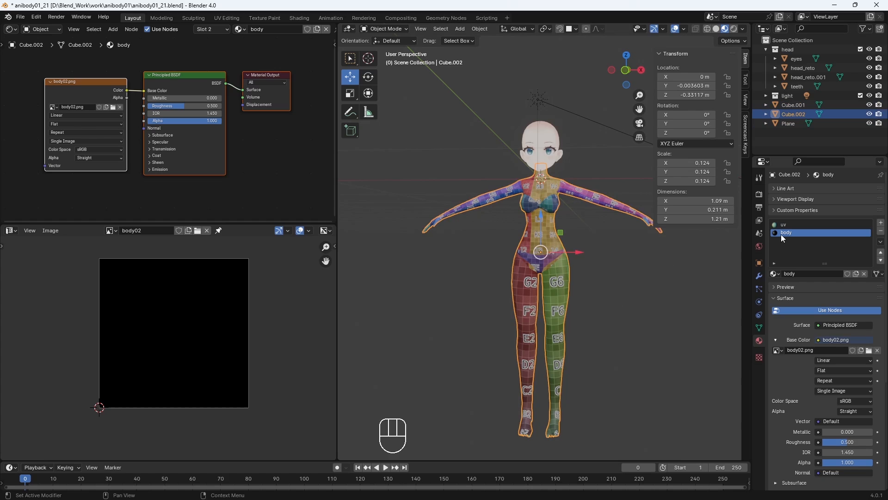
left_click(792, 225)
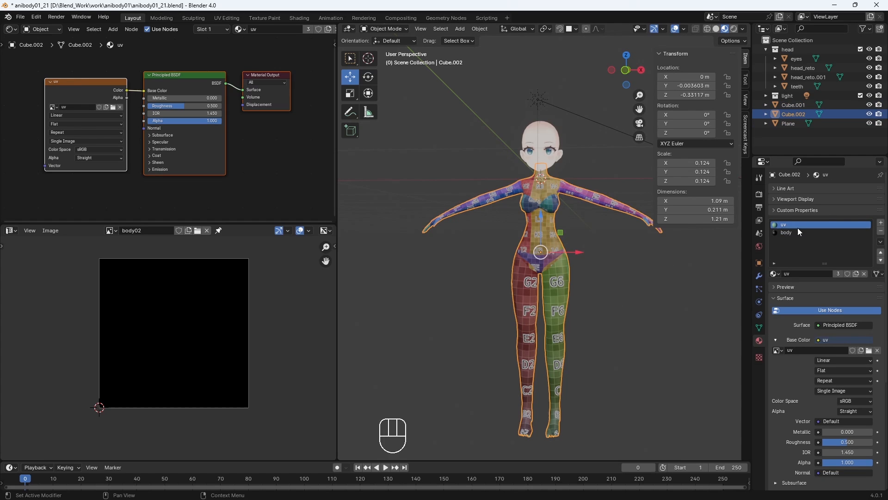
left_click(880, 232)
Step: Assign the body material to the bikini top and the bikini bottom in place of the uv material
left_click(553, 203)
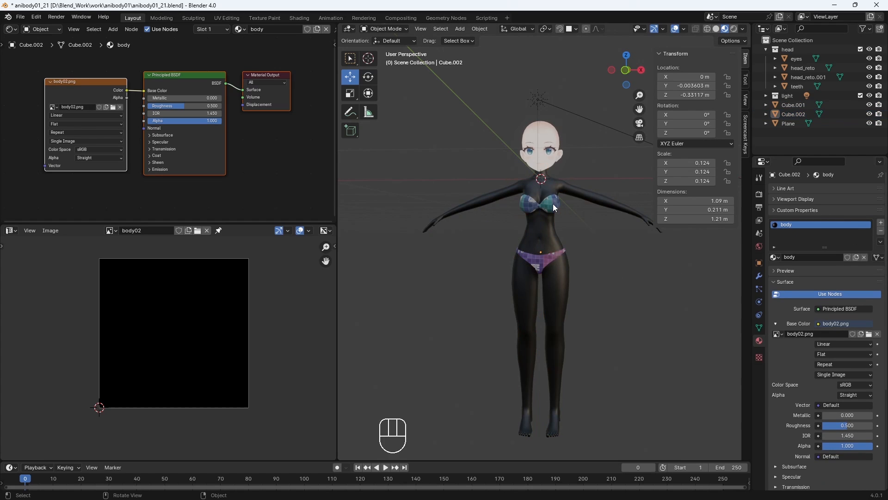
left_click(777, 257)
left_click(792, 270)
left_click(545, 259)
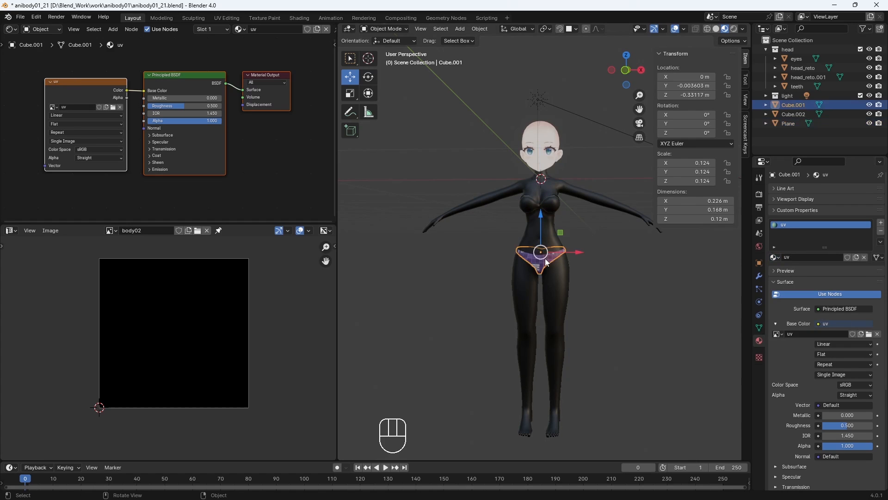
left_click(780, 258)
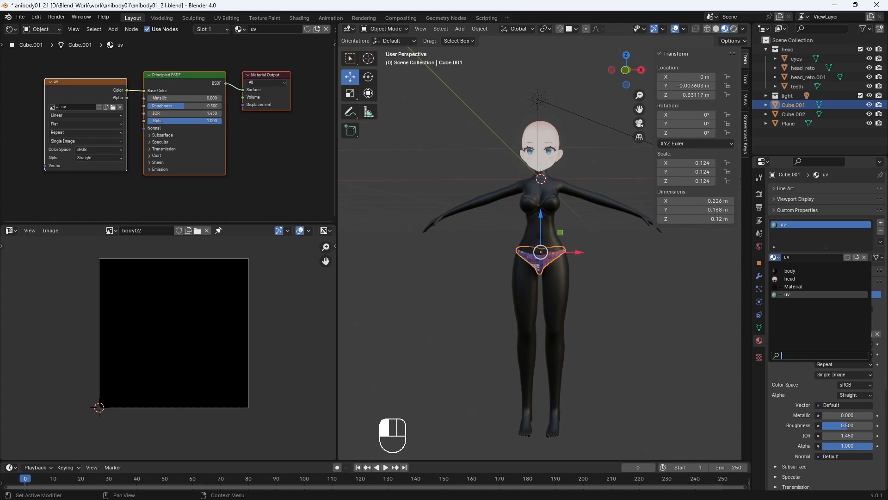
left_click(790, 271)
left_click(633, 317)
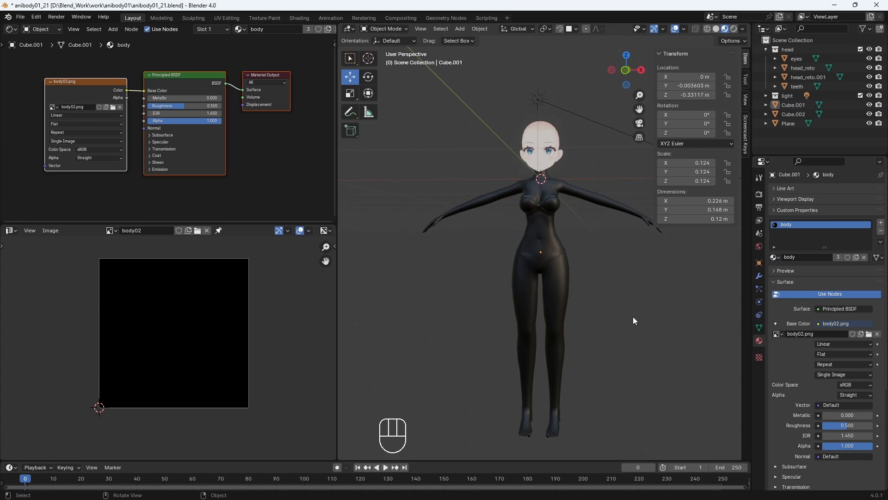
Step: Enlarge the node editing area and copy the head material's image, Multiply, Color Ramp, Shader to RGB and Diffuse BSDF nodes
middle_click_drag(624, 315, 582, 318)
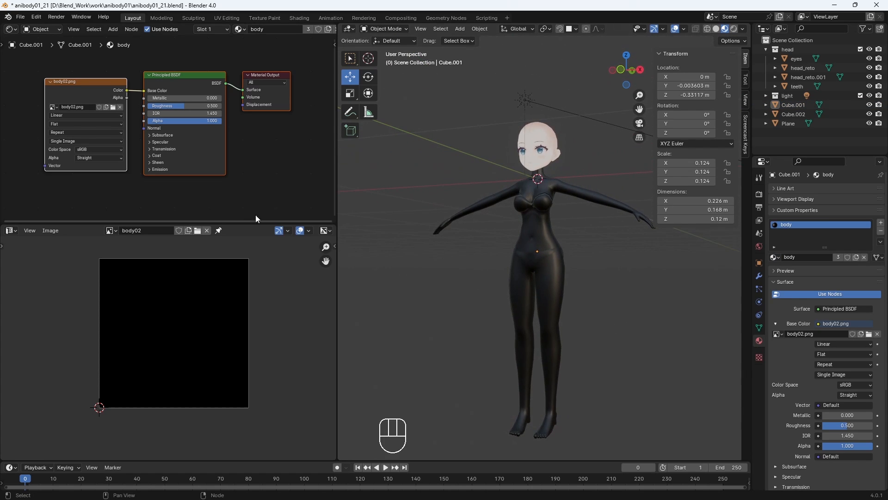
left_click_drag(245, 222, 226, 362)
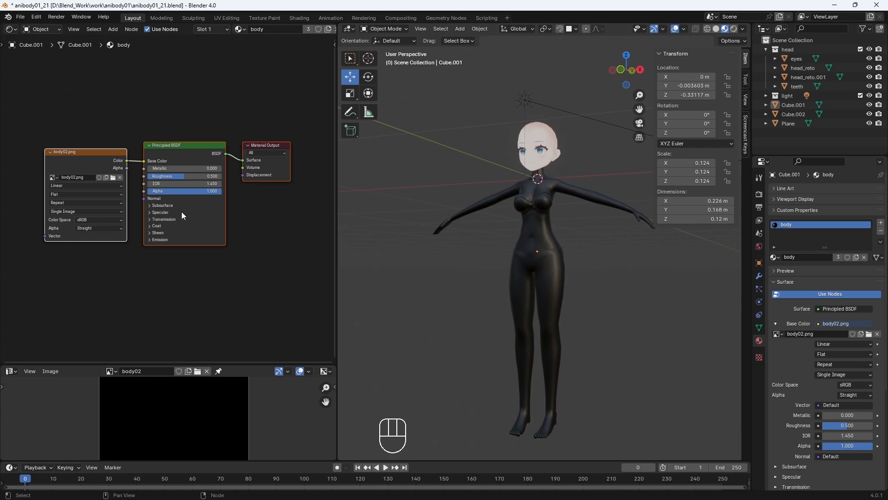
left_click(533, 138)
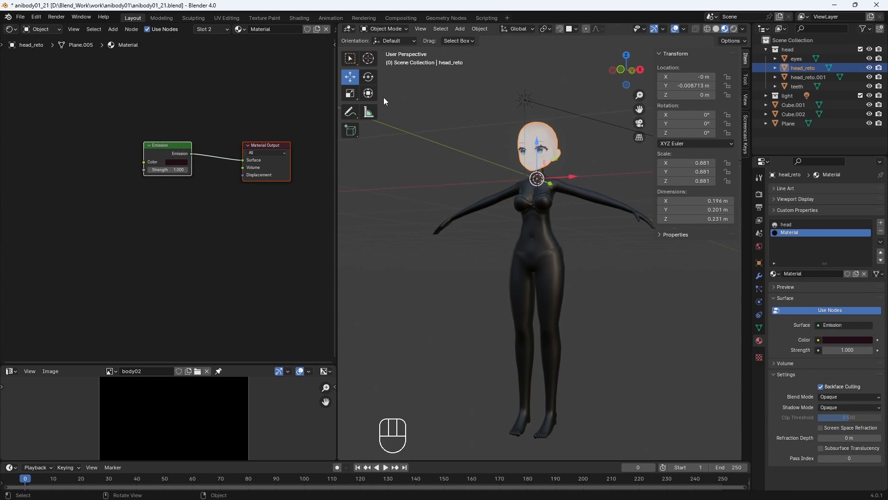
left_click(788, 226)
left_click_drag(206, 316, 5, 113)
key("ctrl+c")
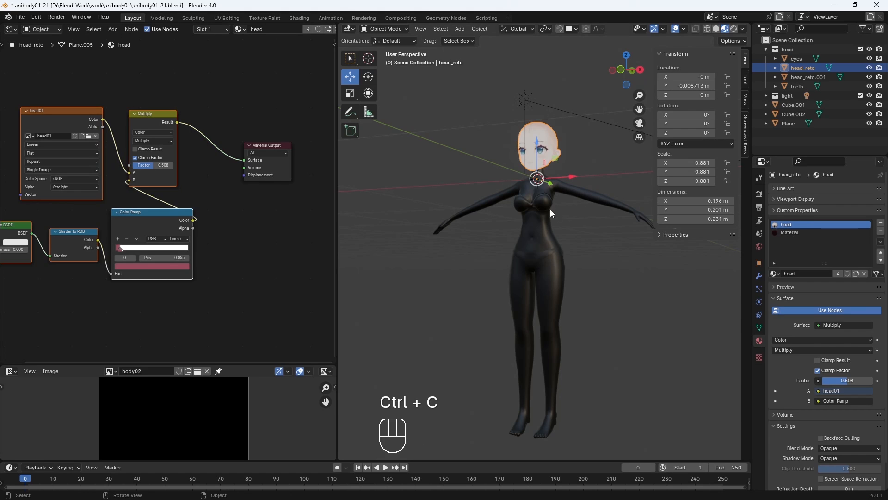
Step: Paste the head nodes into the body material and delete its Principled BSDF and body02.png image nodes
left_click(531, 216)
key("ctrl+v")
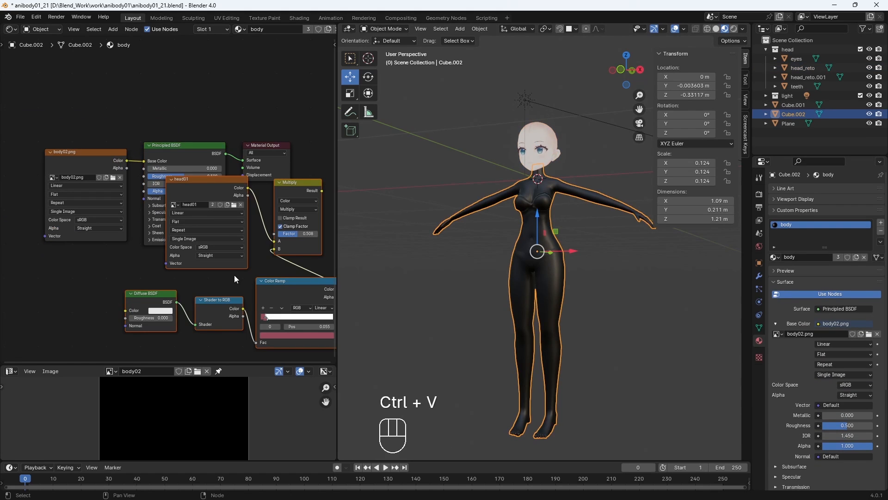
left_click(196, 149)
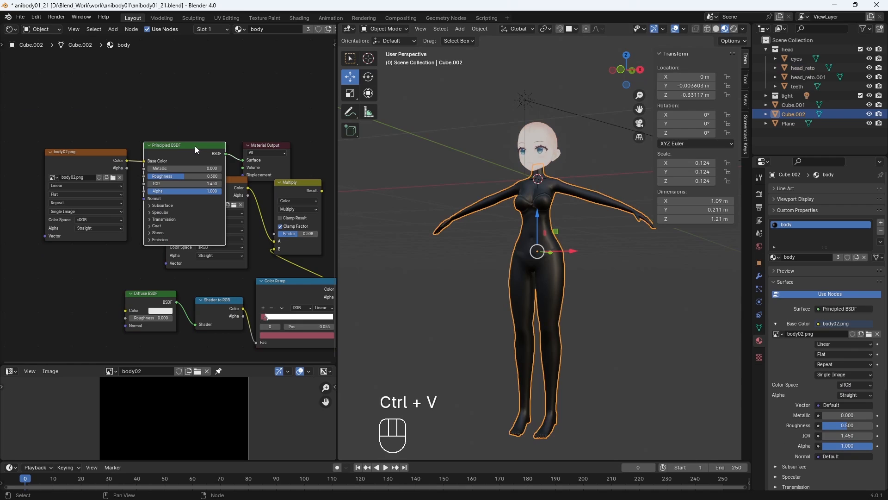
key("Delete")
scroll(249, 228, "down", 1)
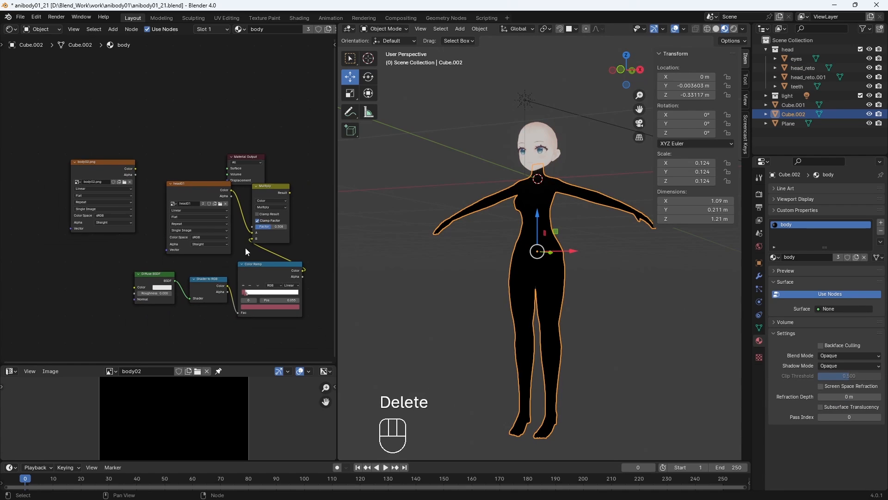
left_click(193, 183)
left_click(112, 162)
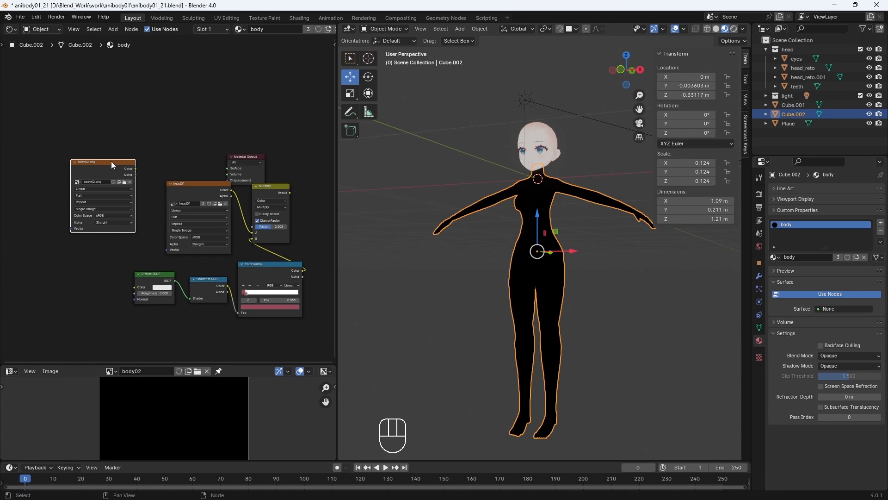
key("Delete")
Step: Move the pasted nodes clear of the Material Output and connect the Multiply result to its Surface input
left_click_drag(305, 330, 143, 224)
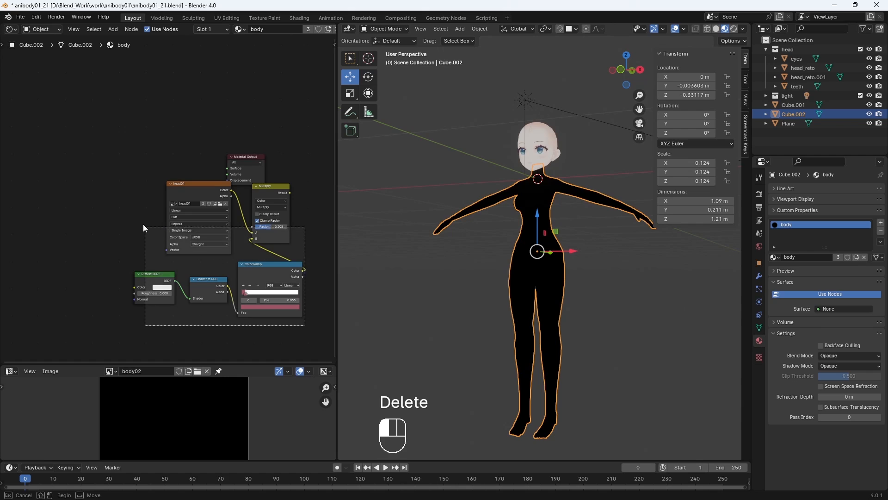
key("g")
left_click(195, 224)
left_click_drag(178, 185, 227, 169)
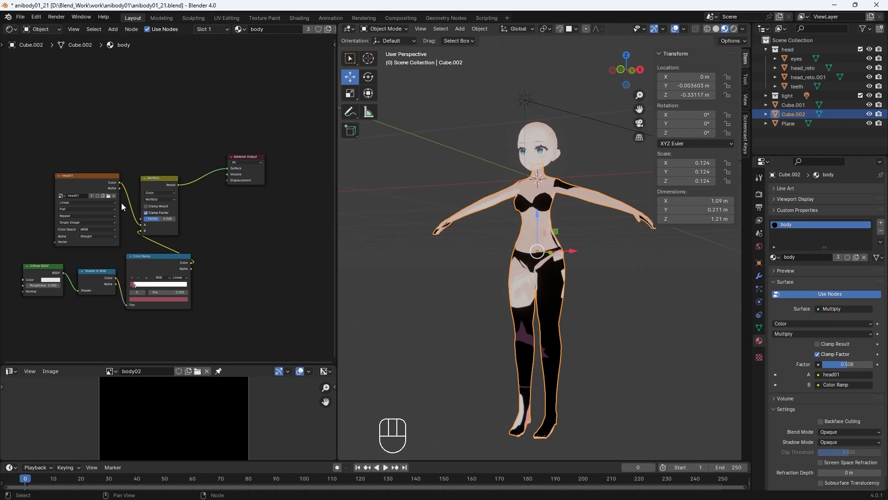
Step: Replace the head01 image in the body material's texture node with body02.png
left_click(109, 196)
left_click(339, 179)
left_click(571, 373)
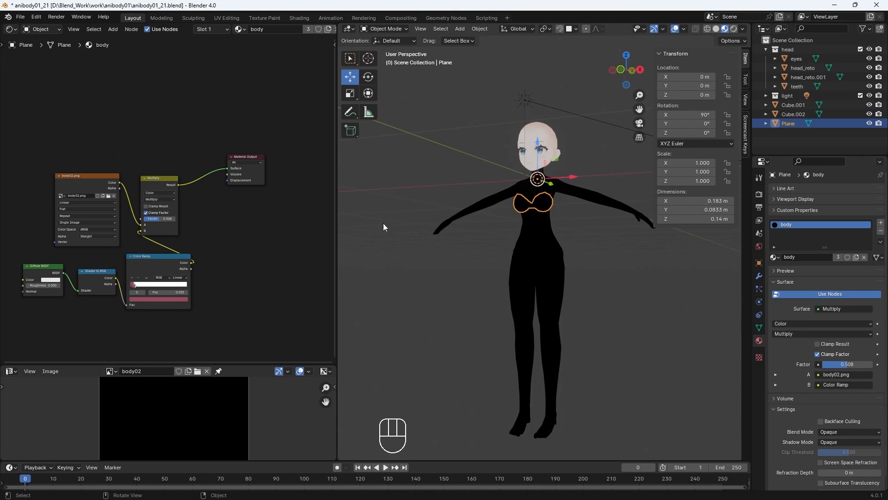
Step: Face the character from the front with the body selected, and enlarge the 3D viewport and the image editor
middle_click_drag(605, 276, 483, 304)
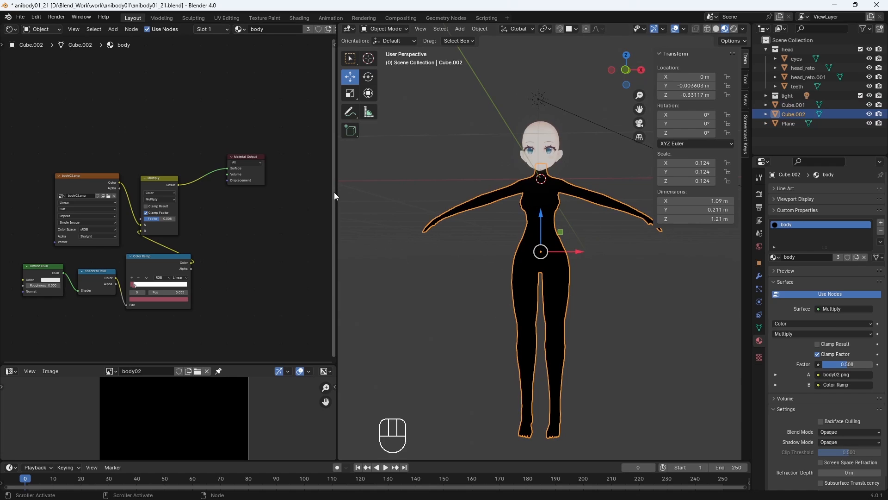
left_click_drag(336, 192, 262, 203)
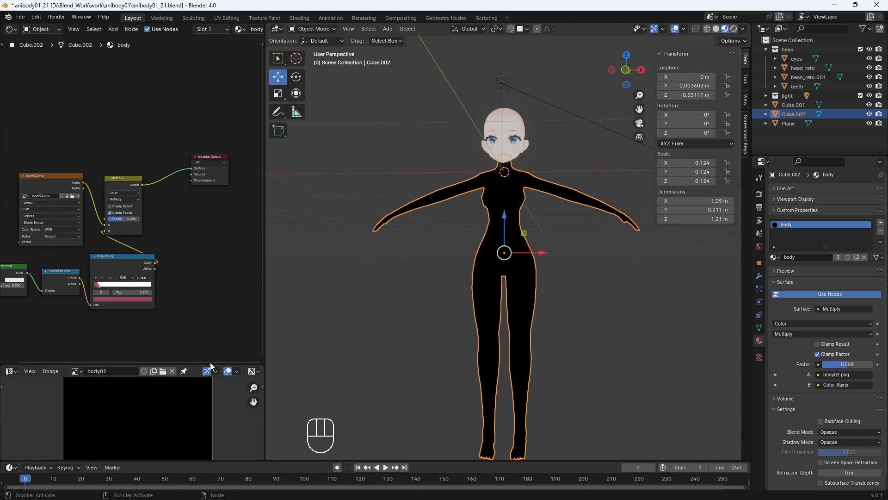
left_click_drag(210, 362, 211, 178)
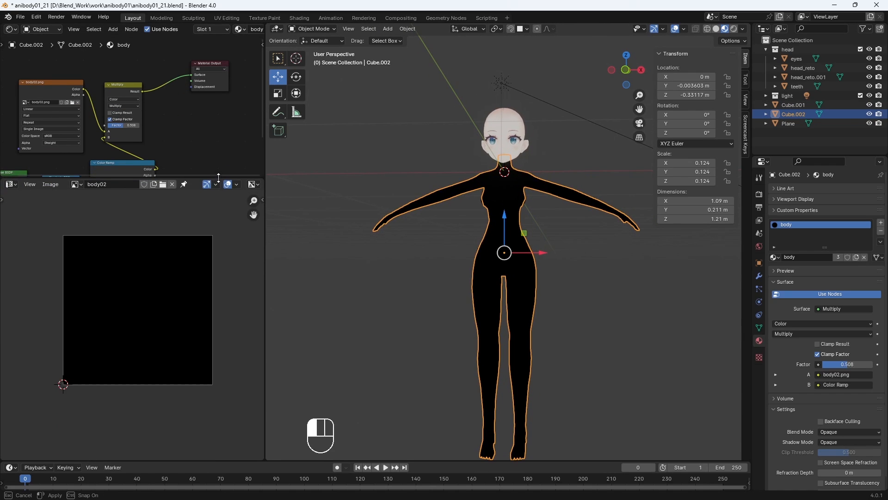
Step: Put the body mesh in Texture Paint mode and show the TexDraw brush settings
left_click(317, 30)
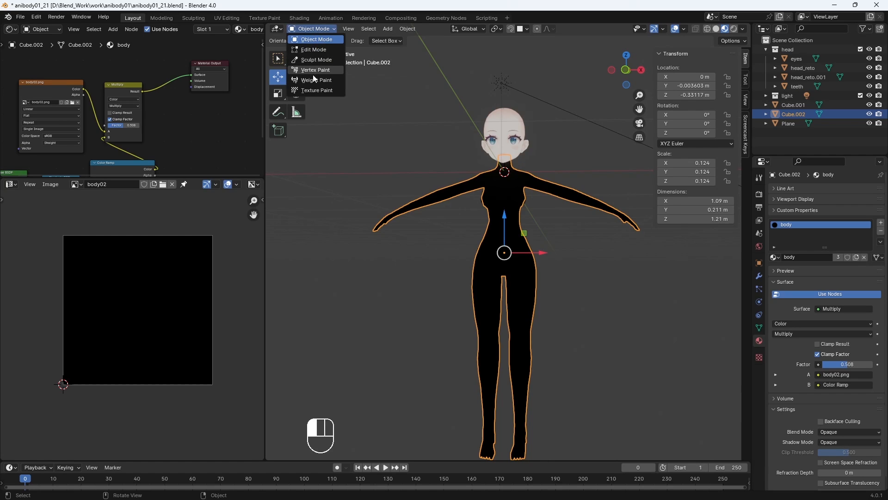
left_click(317, 91)
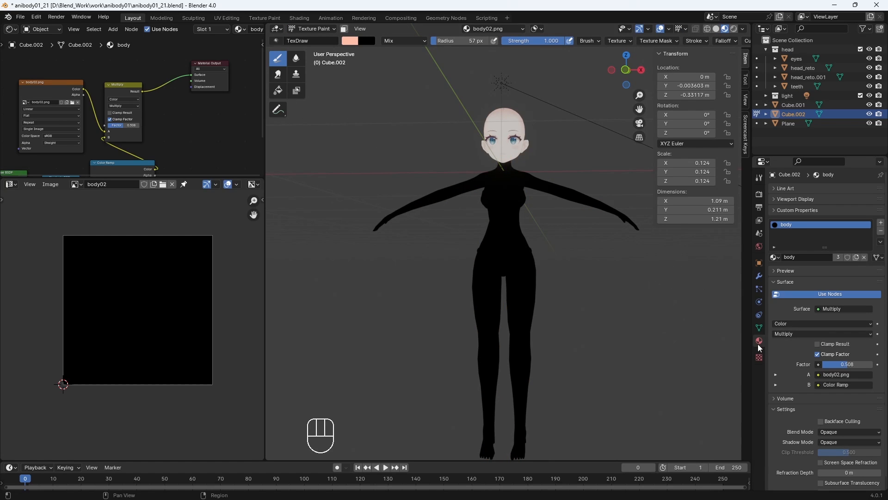
left_click(759, 177)
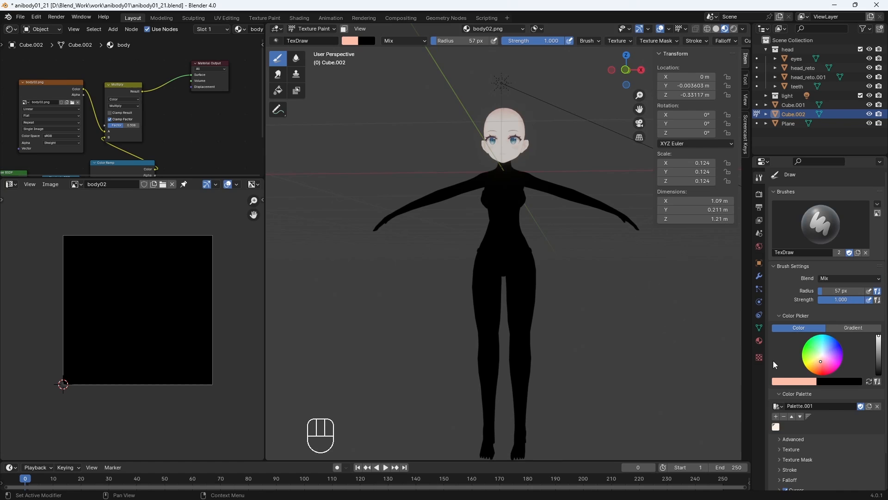
Step: Fill the body mesh with the cream skin colour from Palette.001 using the Fill brush
left_click(279, 90)
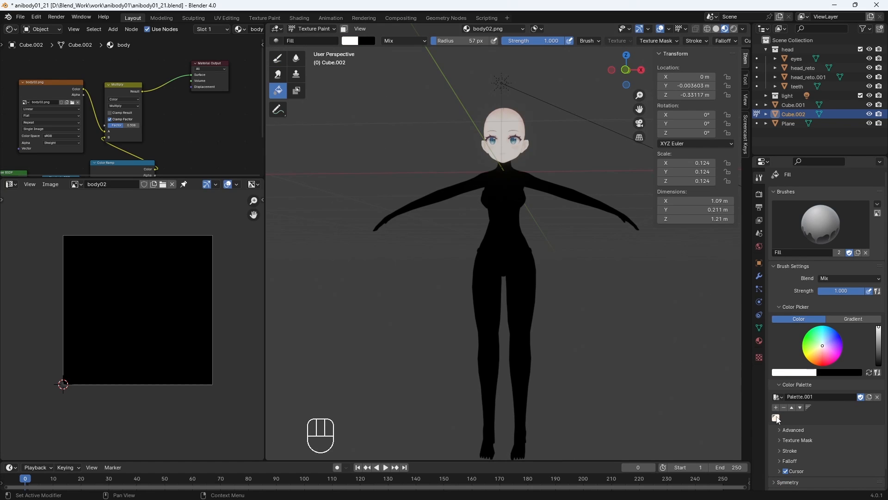
left_click(776, 418)
left_click(544, 203)
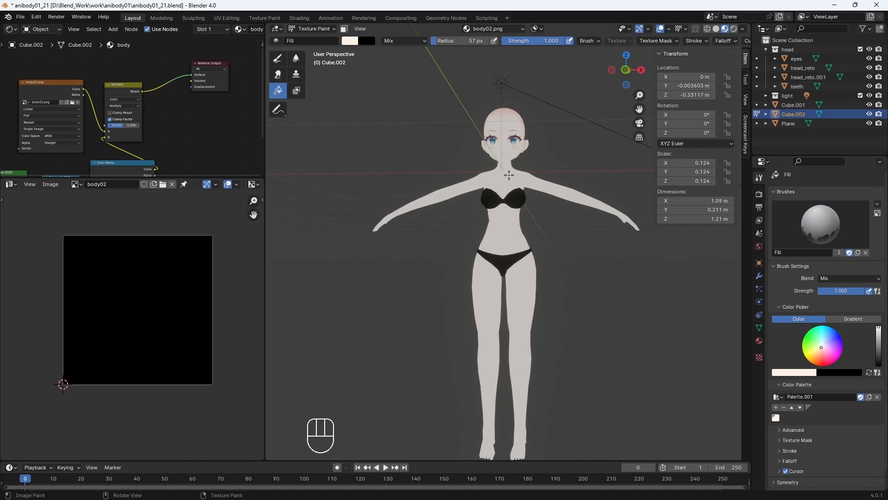
Step: Switch texture painting to the bikini top and try fills in pale lavender and light green
middle_click_drag(615, 364, 533, 332)
key("alt+q")
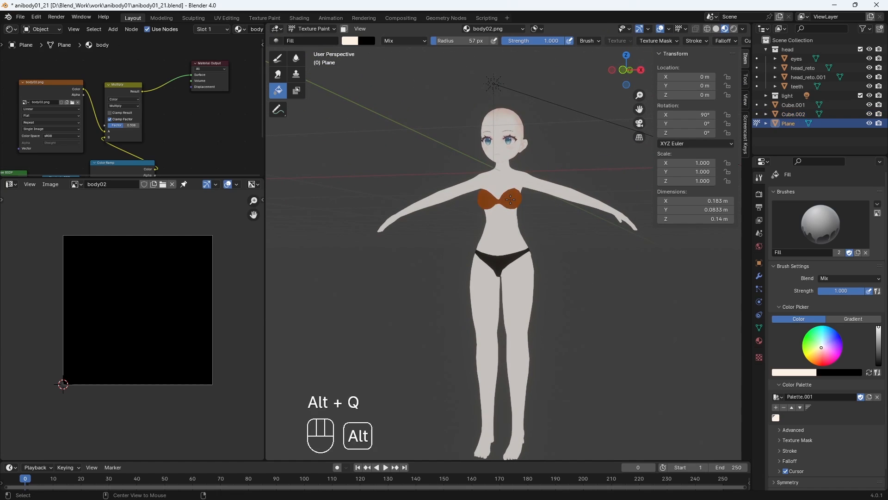
left_click(352, 41)
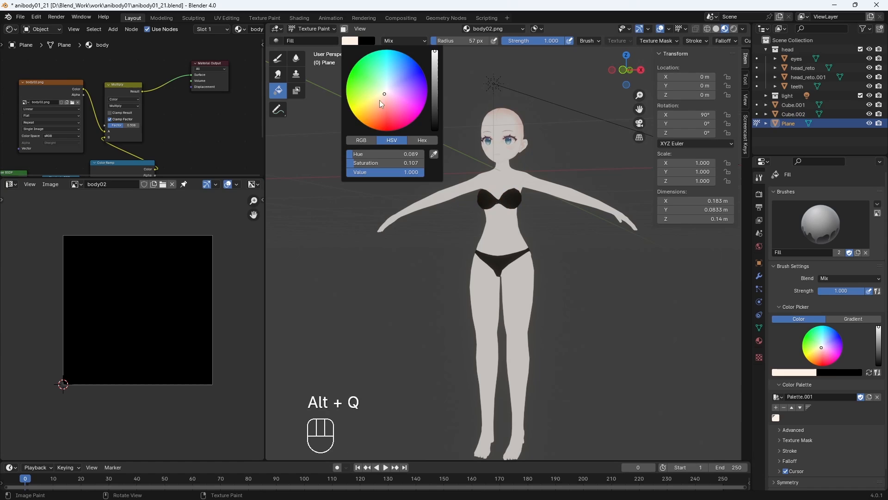
left_click(391, 87)
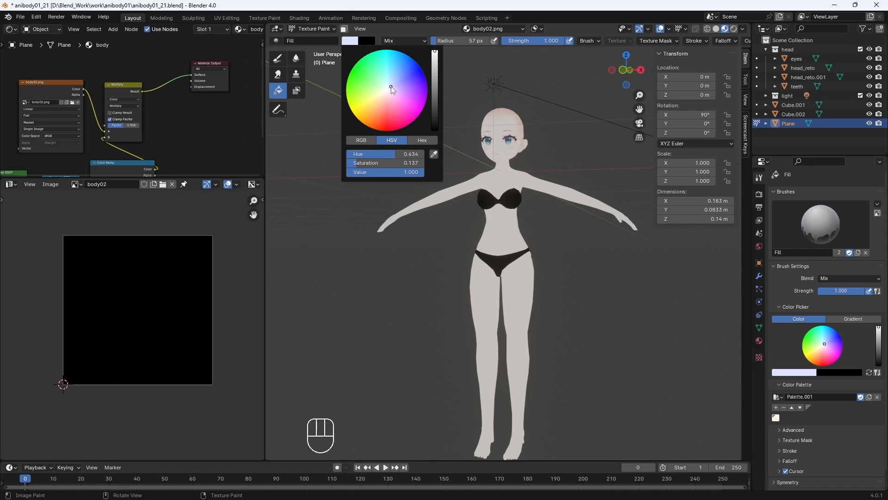
left_click(511, 201)
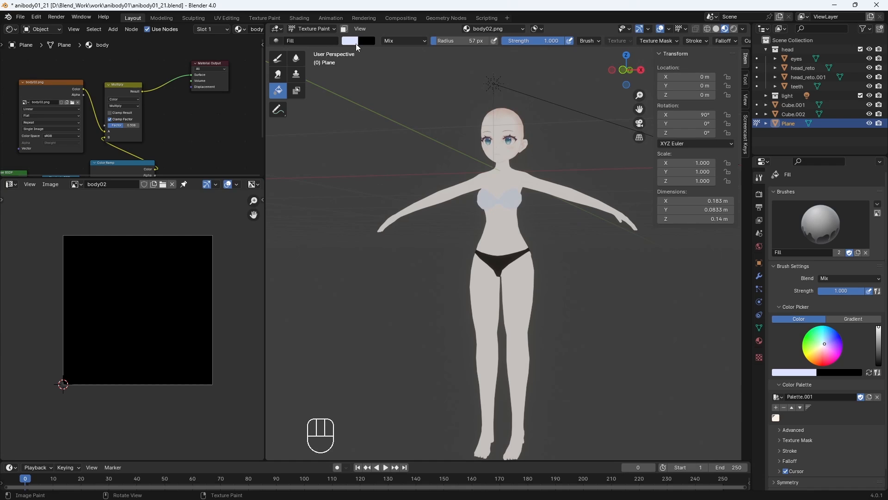
left_click(356, 43)
left_click(371, 90)
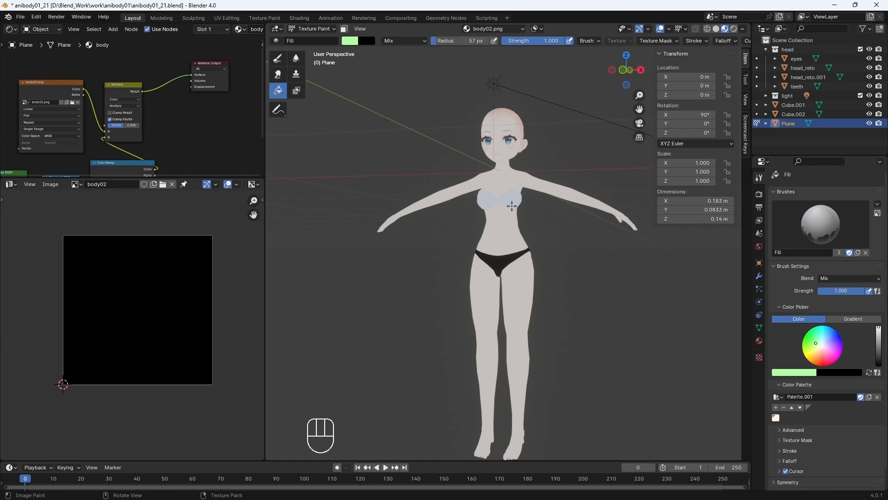
Step: Fill the bikini top and the bikini bottom with a light blue colour
left_click(354, 42)
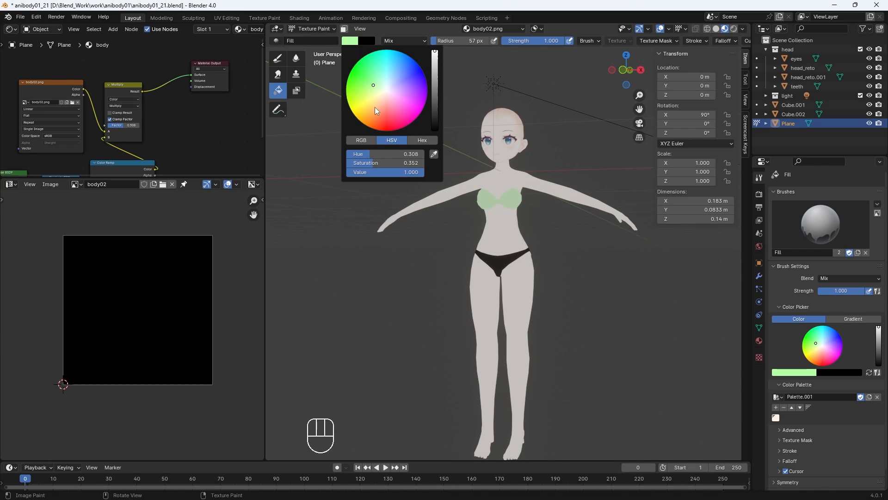
left_click(392, 82)
left_click(507, 263)
key("alt+q")
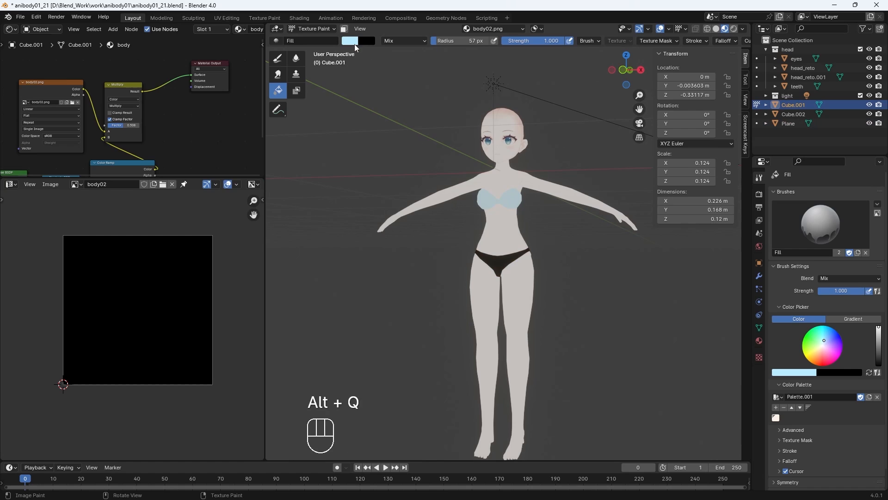
left_click(507, 263)
Step: Bring the character's upper body closer and switch the 3D viewport to Rendered shading
middle_click_drag(507, 263, 589, 345)
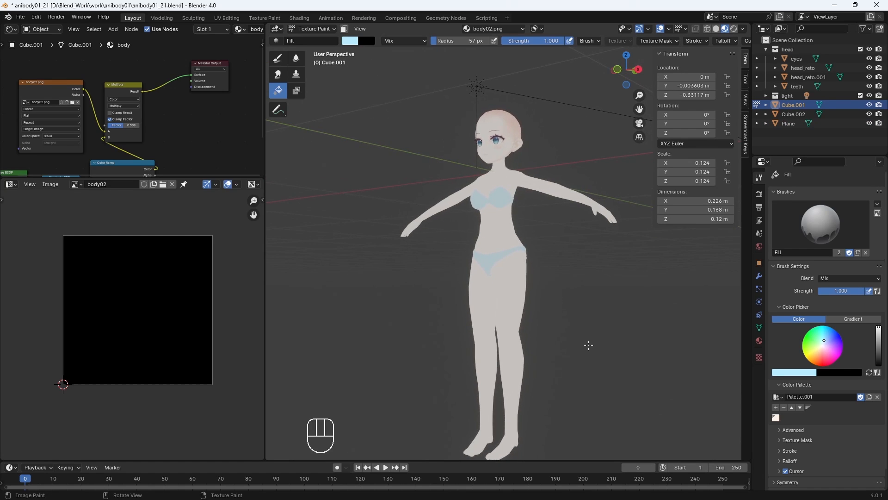
scroll(589, 345, "up", 3)
middle_click_drag(467, 270, 426, 352, "shift")
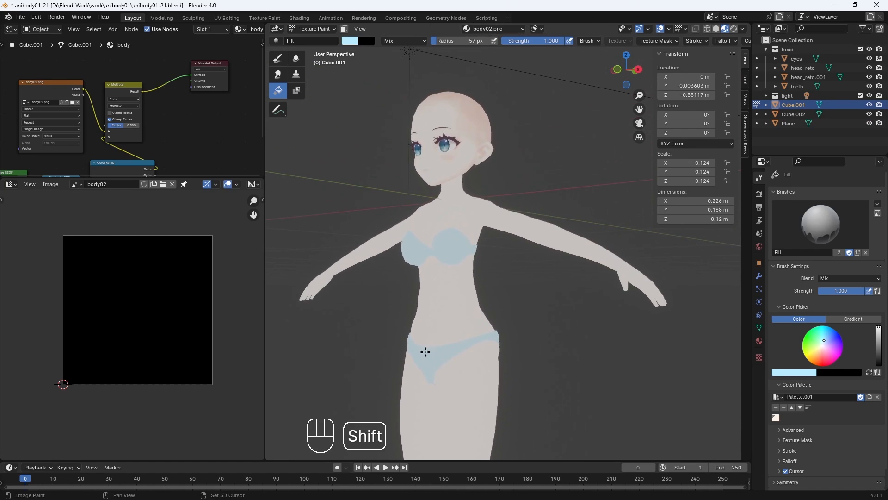
left_click(733, 29)
middle_click_drag(396, 320, 419, 319)
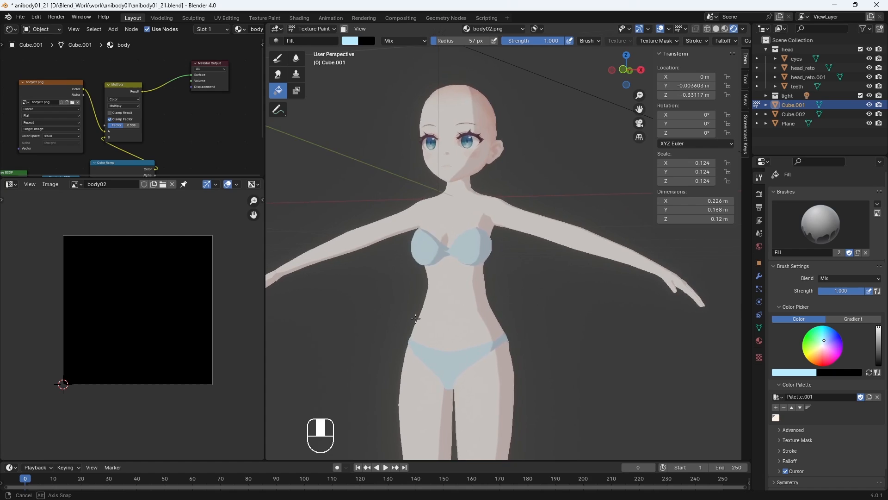
Step: Examine the toon shading on the whole body from several angles, with the viewport overlays hidden
scroll(463, 366, "down", 3)
middle_click_drag(489, 376, 477, 351, "shift")
middle_click_drag(484, 319, 481, 331, "shift")
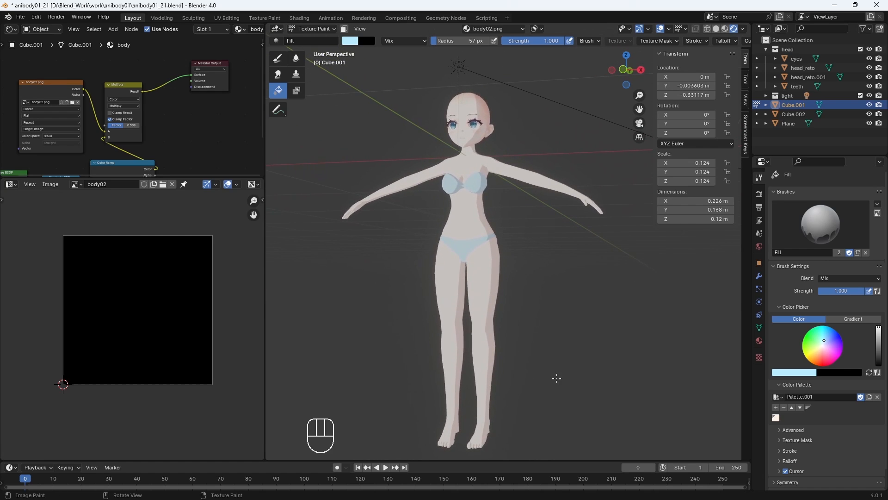
middle_click_drag(563, 382, 446, 372)
scroll(435, 232, "up", 3)
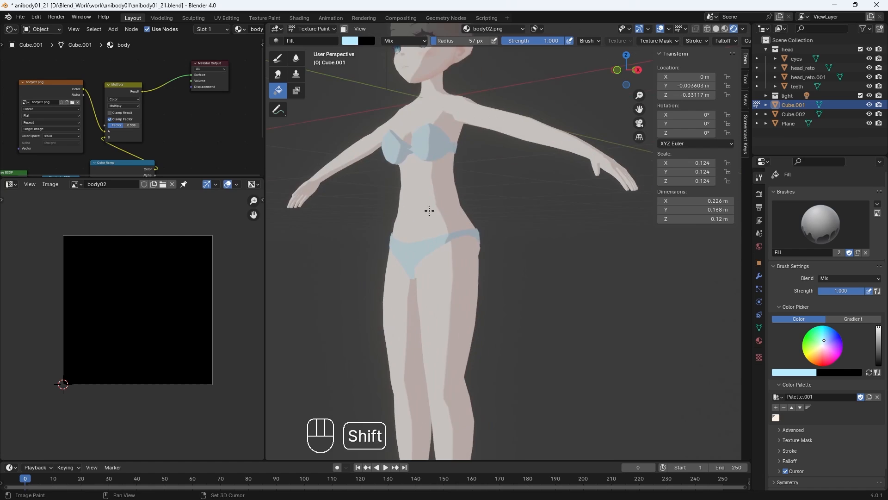
middle_click_drag(431, 210, 444, 333, "shift")
scroll(444, 333, "up", 4)
middle_click_drag(443, 333, 398, 303)
scroll(477, 339, "up", 1)
scroll(477, 338, "down", 4)
scroll(430, 326, "down", 2)
scroll(487, 379, "down", 3)
scroll(383, 301, "down", 2)
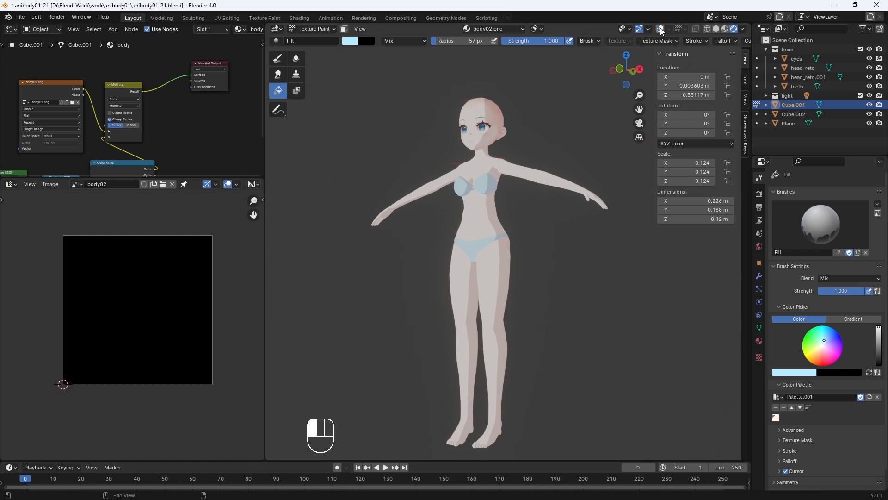
middle_click_drag(523, 287, 547, 292)
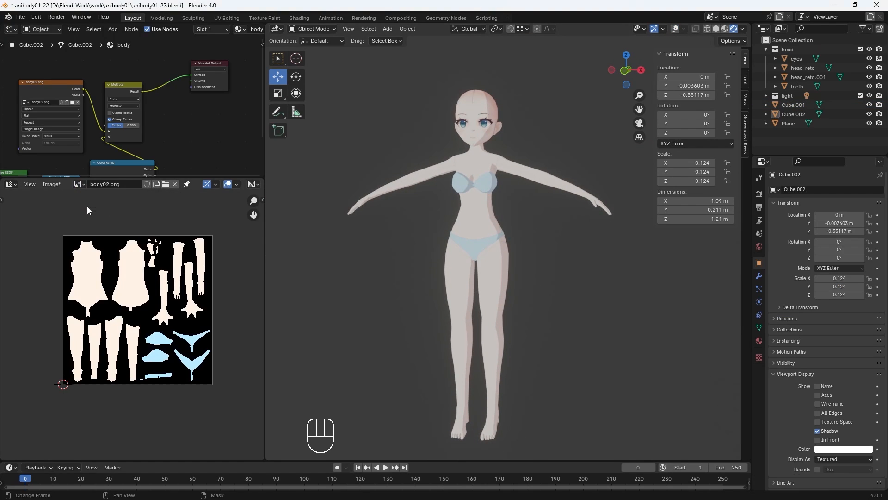
Step: Save the painted body02.png texture from the image editor
left_click(79, 185)
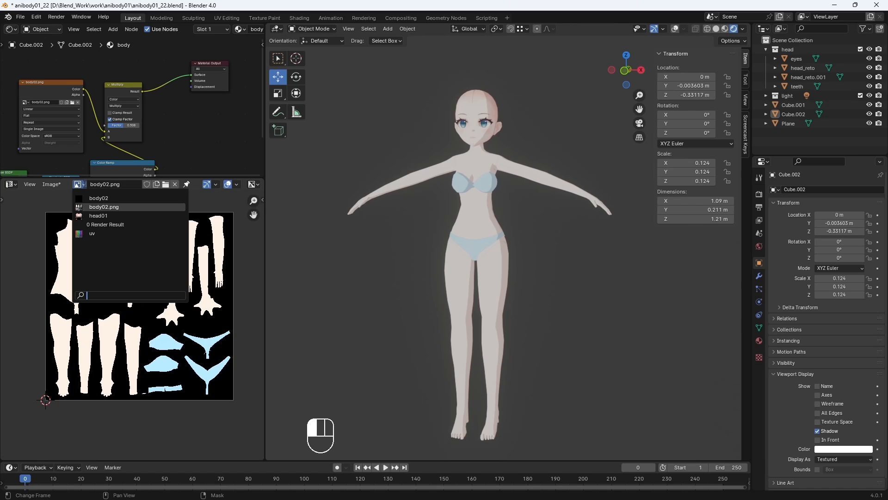
left_click(84, 184)
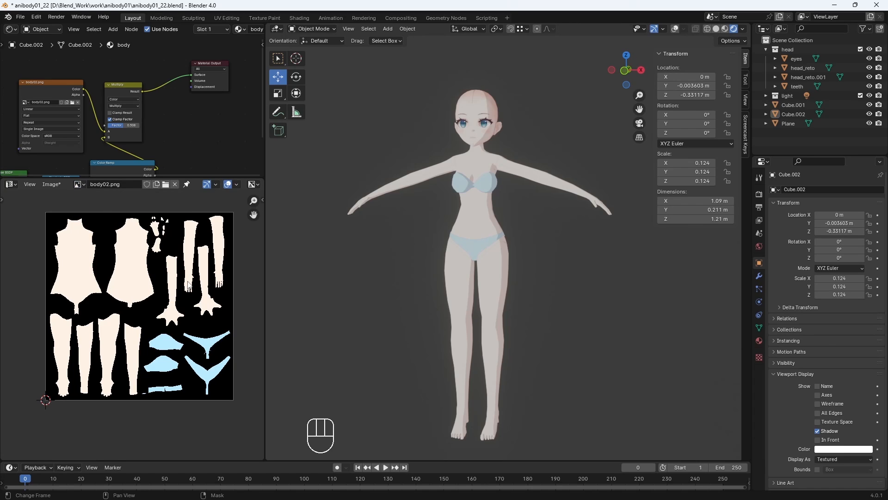
key("alt+s")
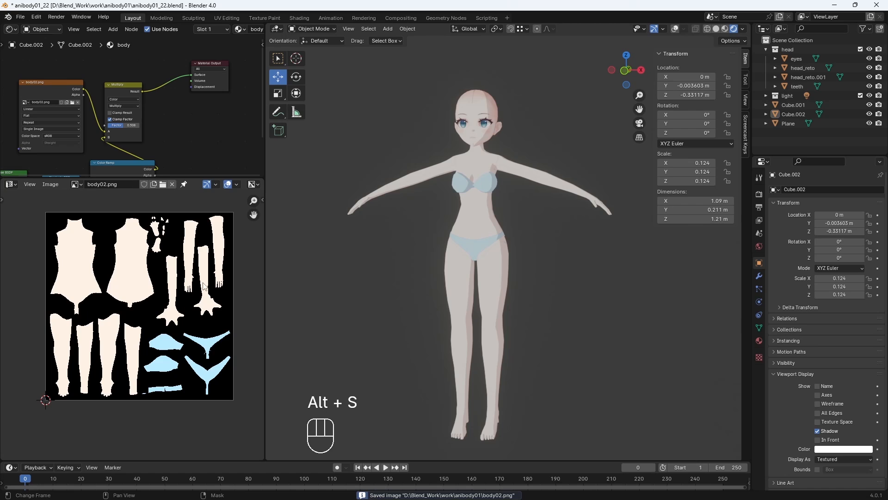
Step: View the back of the neck in Material Preview shading and put the body in Texture Paint mode
scroll(371, 304, "up", 3)
scroll(422, 294, "up", 2, "shift")
scroll(470, 357, "down", 2)
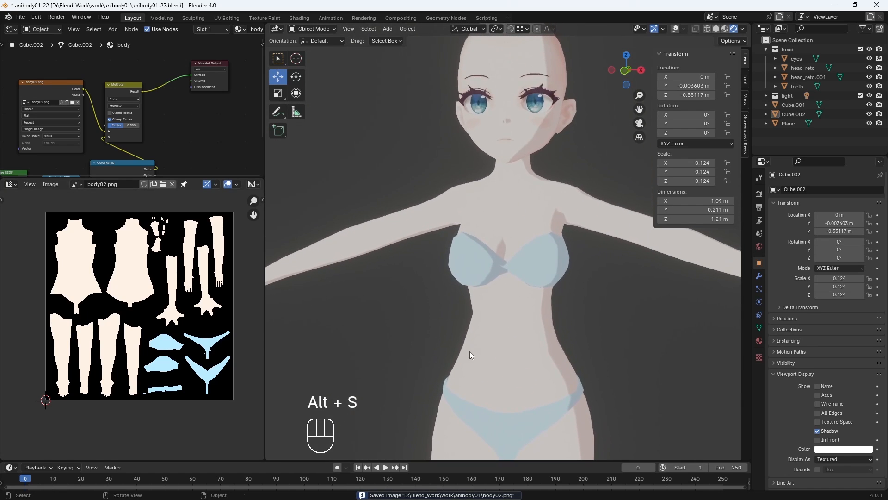
middle_click_drag(470, 357, 528, 195)
left_click(479, 220)
scroll(479, 220, "up", 4)
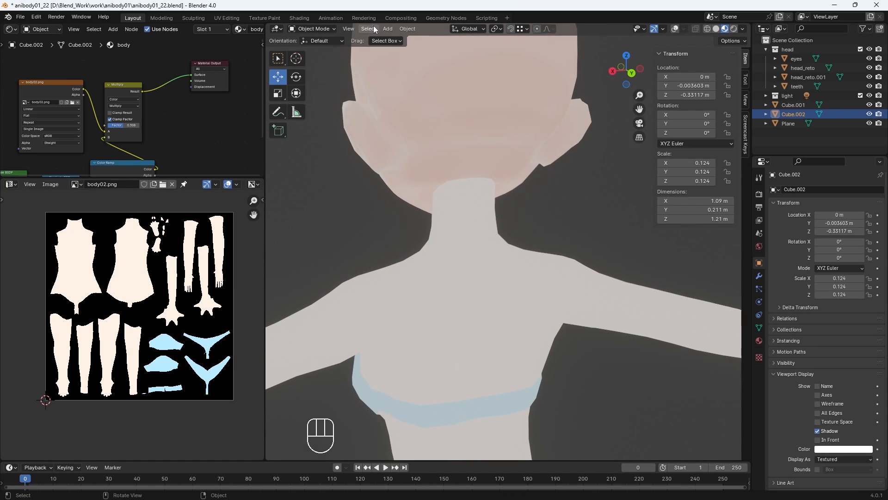
left_click(311, 29)
left_click(334, 89)
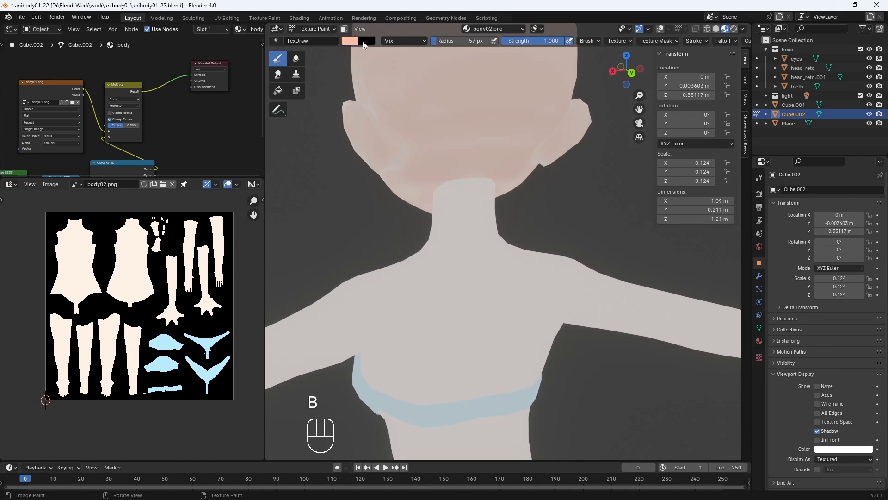
Step: Paint a soft peach tint across the back of the neck below the head with the TexDraw brush
mouse_move(470, 171)
left_mouse_down()
mouse_move(507, 178)
mouse_move(453, 194)
mouse_move(440, 209)
mouse_move(505, 115)
left_mouse_up()
key("ctrl+z")
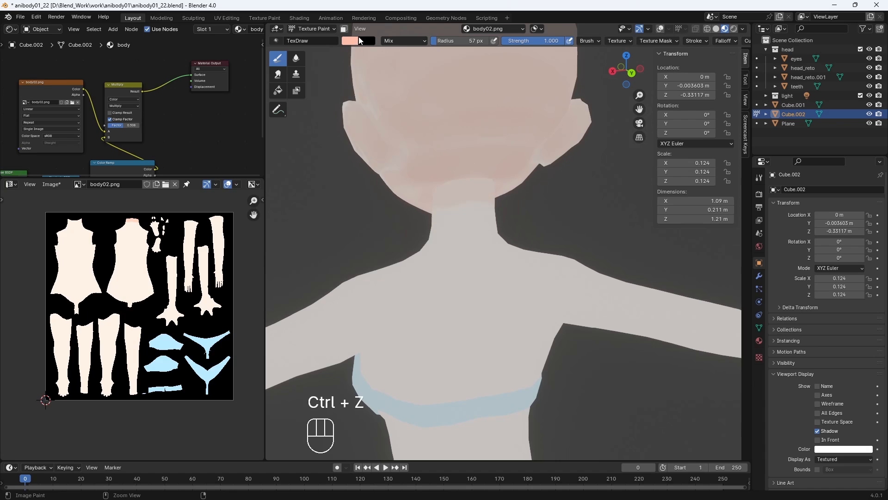
left_click(355, 41)
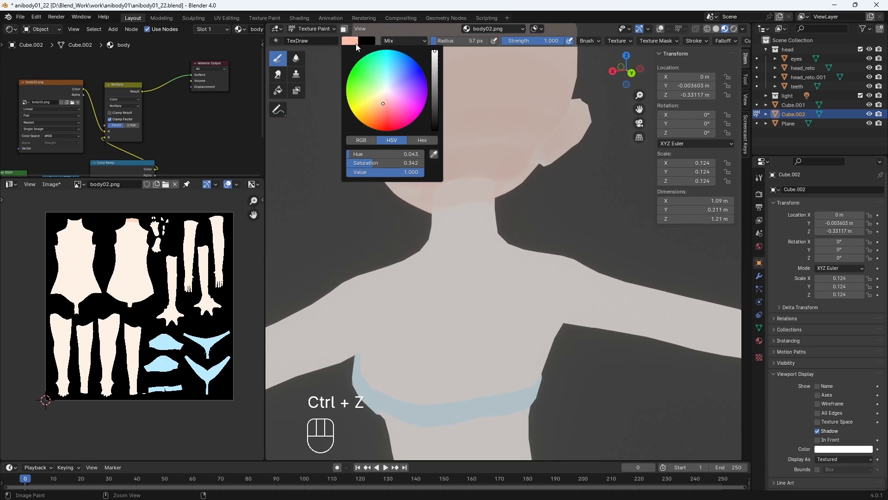
left_click(383, 102)
mouse_move(432, 188)
left_mouse_down()
mouse_move(466, 179)
mouse_move(445, 171)
mouse_move(440, 202)
mouse_move(484, 235)
mouse_move(509, 209)
left_mouse_up()
Step: Continue the peach tint around the front and side of the neck under the chin
mouse_move(454, 185)
middle_mouse_down()
mouse_move(601, 160)
mouse_move(498, 192)
mouse_move(576, 153)
mouse_move(538, 188)
middle_mouse_up()
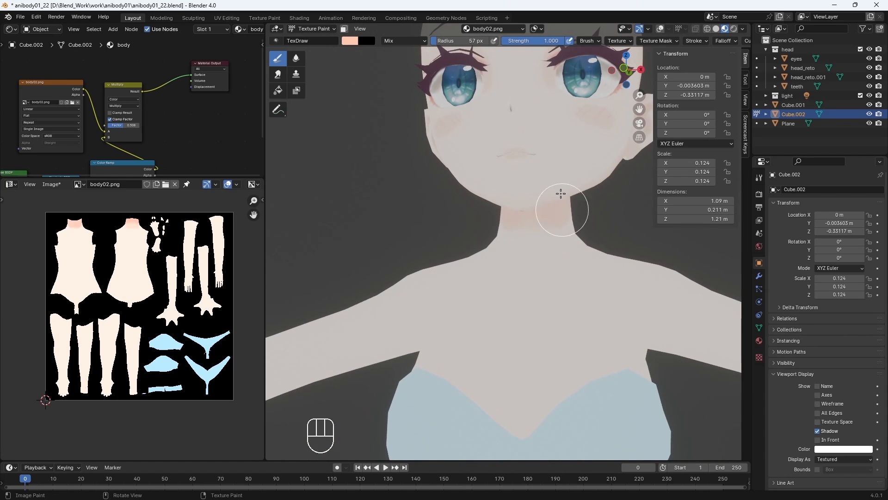
mouse_move(555, 196)
left_mouse_down()
mouse_move(546, 207)
mouse_move(547, 199)
left_mouse_up()
left_click_drag(548, 195, 548, 197)
middle_click_drag(548, 199, 504, 196)
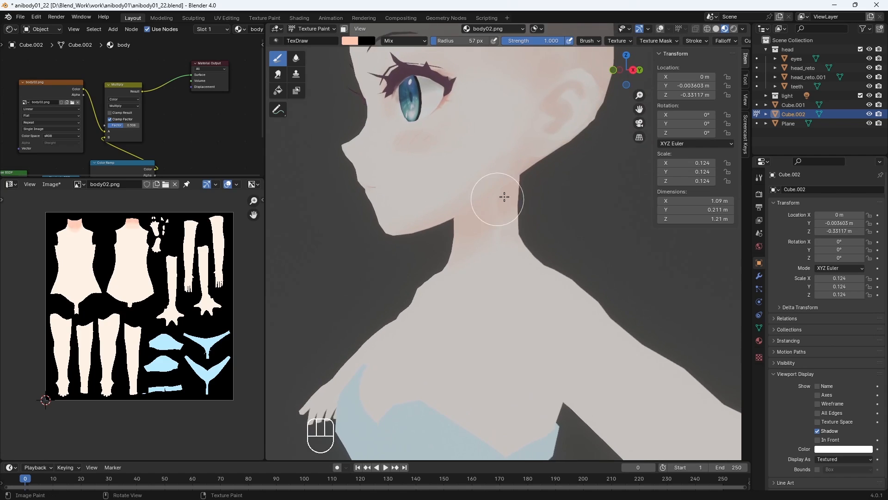
Step: Blend the neck's peach tint with the Soften and Smear brushes, and return to the TexDraw brush
left_click(296, 59)
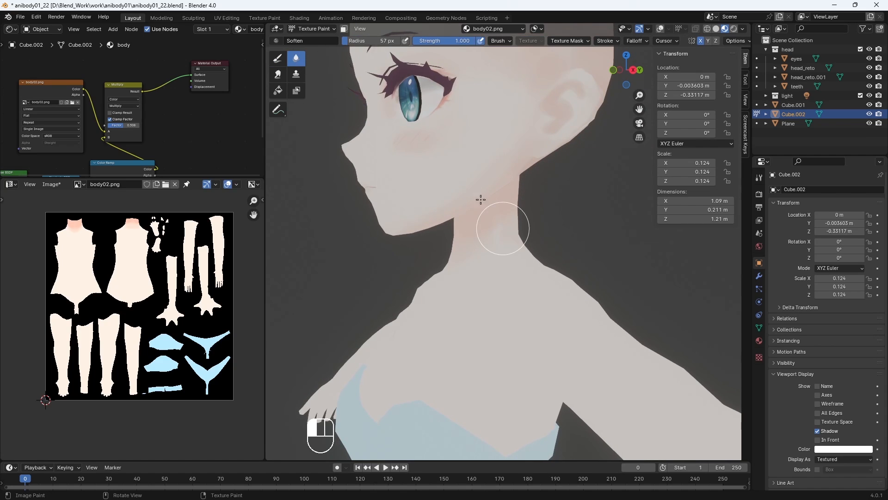
middle_click_drag(482, 208, 567, 139)
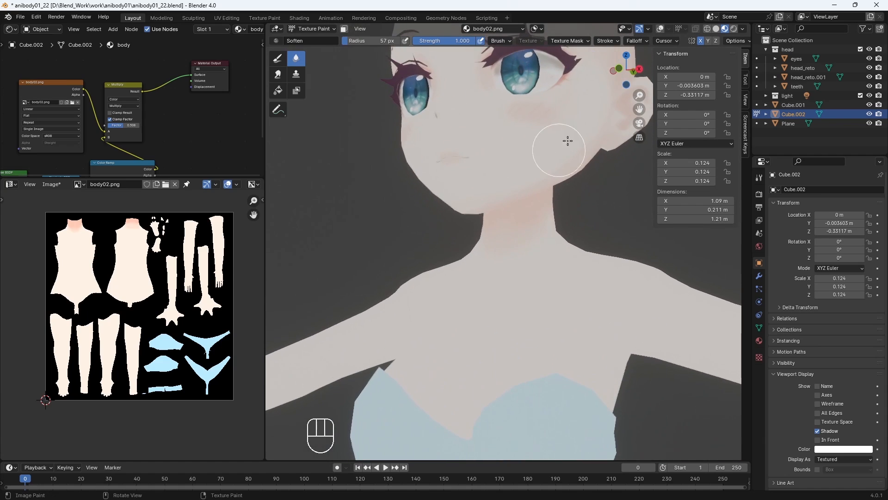
left_click(278, 74)
middle_click_drag(541, 212, 478, 207)
left_click(278, 58)
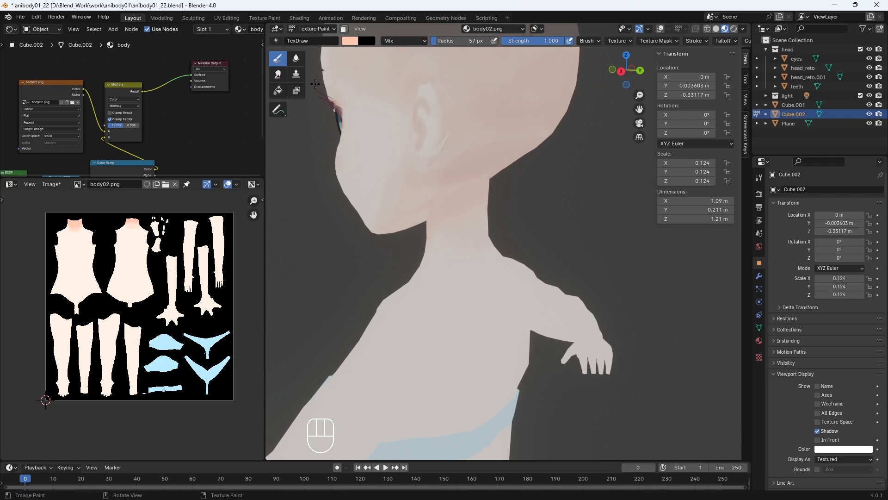
middle_click_drag(578, 232, 618, 221)
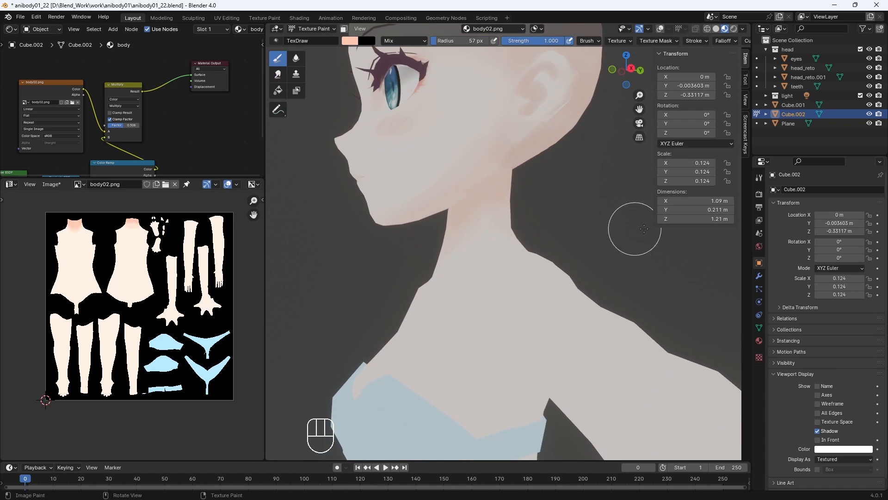
Step: Add the peach colour to Palette.001 and touch up the neck with the cream skin colour
left_click(759, 178)
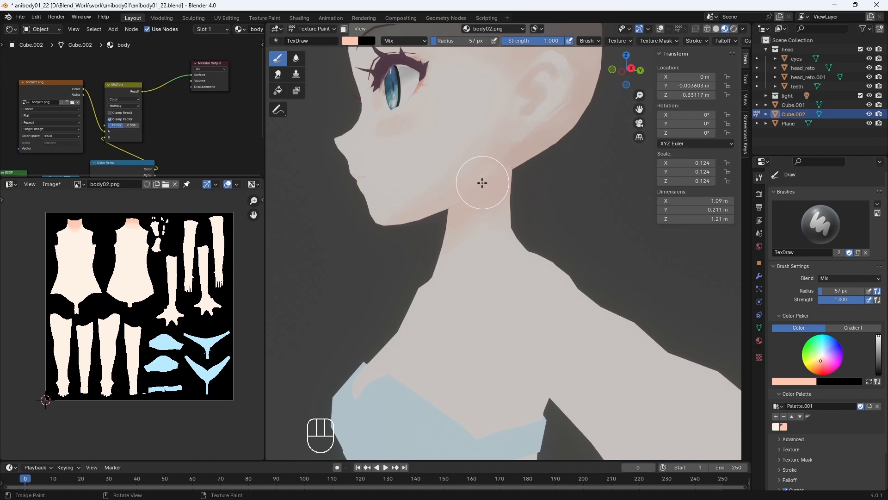
left_click(776, 427)
mouse_move(541, 222)
middle_mouse_down()
mouse_move(489, 223)
mouse_move(545, 240)
mouse_move(575, 215)
middle_mouse_up()
key("KP_1")
left_click(573, 252)
Step: From the front, reduce the brush radius to 17 px and paint peach collarbone lines on the upper chest
middle_click_drag(527, 268, 579, 322)
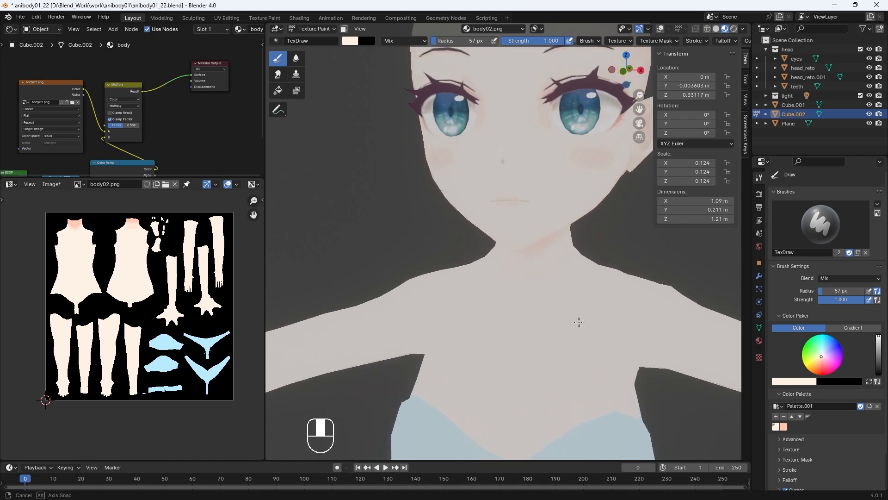
key("KP_1")
key("bracketleft")
key("bracketleft")
key("bracketleft")
key("bracketleft")
key("bracketleft")
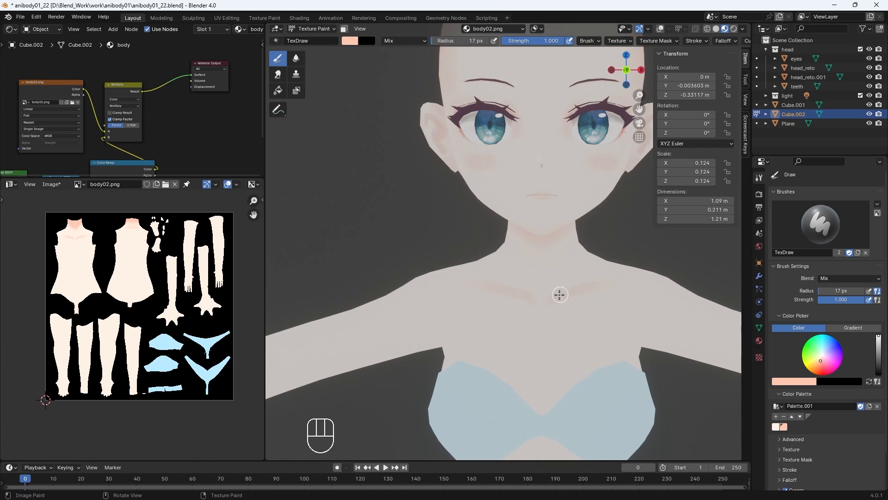
Step: Soften the peach collarbone lines using the Soften brush with a radius of 22 px
middle_click_drag(606, 279, 533, 231)
key("KP_Add")
key("KP_1")
key("KP_Subtract")
key("KP_Subtract")
left_click(297, 59)
key("bracketright")
key("bracketright")
key("bracketright")
key("bracketright")
key("bracketright")
key("bracketright")
key("bracketleft")
key("bracketleft")
key("bracketleft")
key("bracketleft")
key("bracketleft")
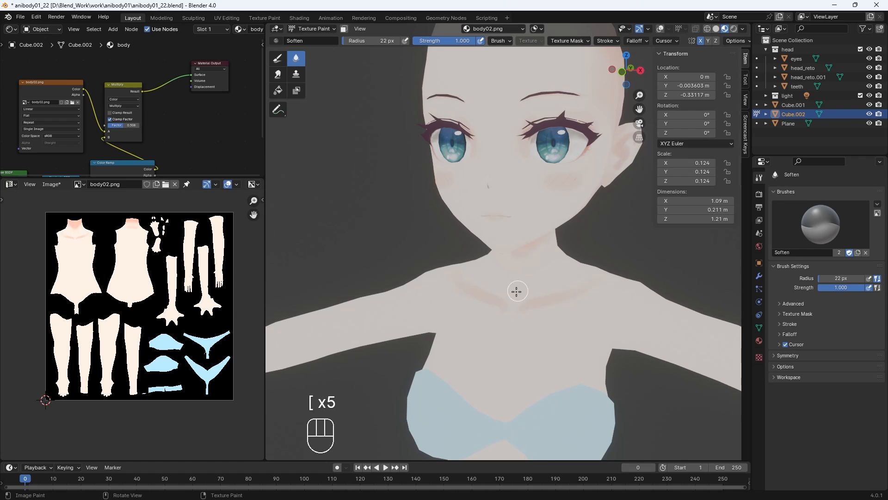
Step: Switch back to the TexDraw brush, raise its strength to 1.000 and set its radius to 17 px in front view
middle_click_drag(582, 258, 546, 278)
left_click(278, 58)
key("bracketright")
key("bracketright")
key("bracketright")
key("bracketright")
key("bracketright")
key("bracketright")
key("bracketright")
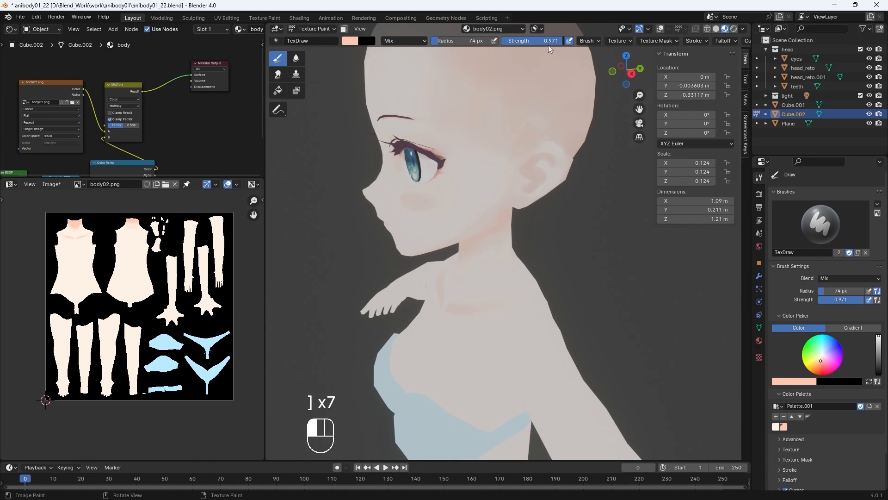
left_click_drag(549, 45, 559, 47)
key("bracketright")
key("bracketright")
middle_click_drag(516, 315, 512, 363)
key("bracketleft")
key("bracketleft")
key("bracketleft")
key("bracketleft")
key("bracketleft")
key("bracketleft")
key("bracketleft")
key("bracketleft")
key("bracketleft")
key("KP_1")
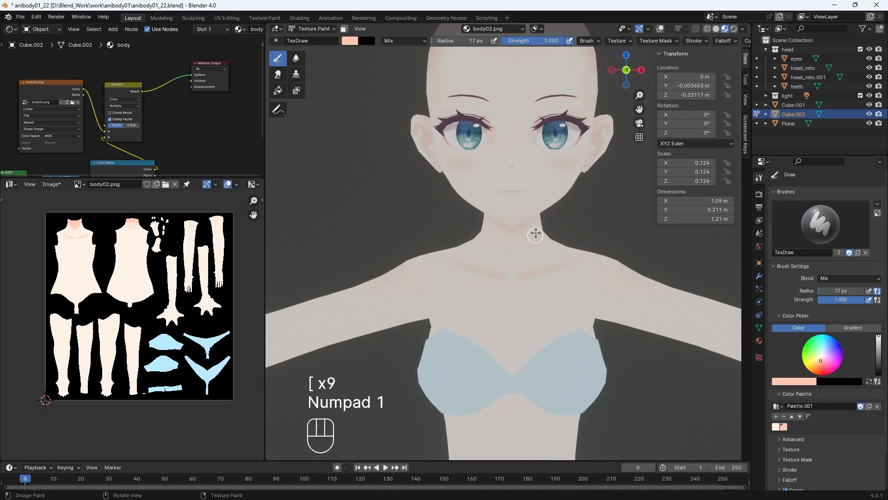
Step: Undo the last strokes and paint peach shading on the collarbones and in the cleavage above the bikini top
key("ctrl+z")
key("ctrl+z")
key("ctrl+z")
key("ctrl+z")
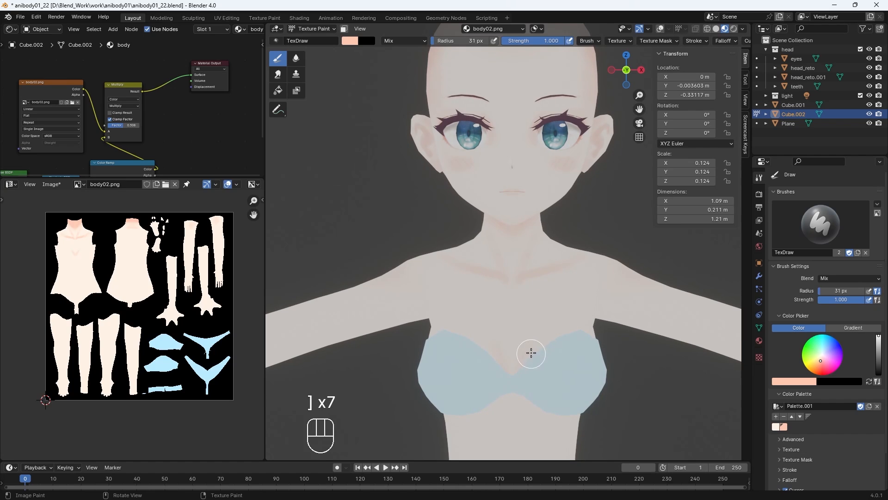
key("bracketleft")
key("bracketleft")
key("bracketleft")
key("bracketleft")
key("bracketleft")
Step: Enlarge the brush radius up to 82 px and paint soft peach shading in the armpit from the side
mouse_move(589, 332)
middle_mouse_down()
mouse_move(517, 322)
mouse_move(532, 301)
mouse_move(512, 246)
middle_mouse_up()
key("bracketright")
key("bracketright")
key("bracketright")
key("bracketright")
key("bracketright")
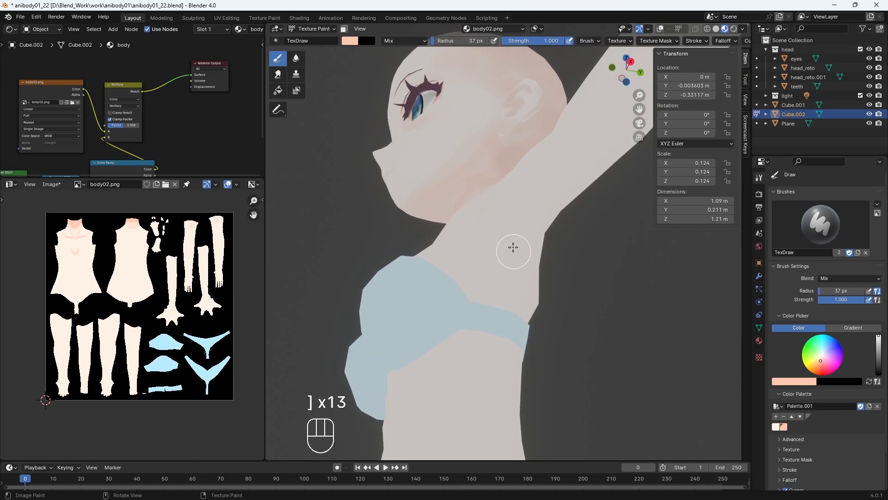
key("bracketright")
key("bracketright")
key("bracketright")
key("bracketright")
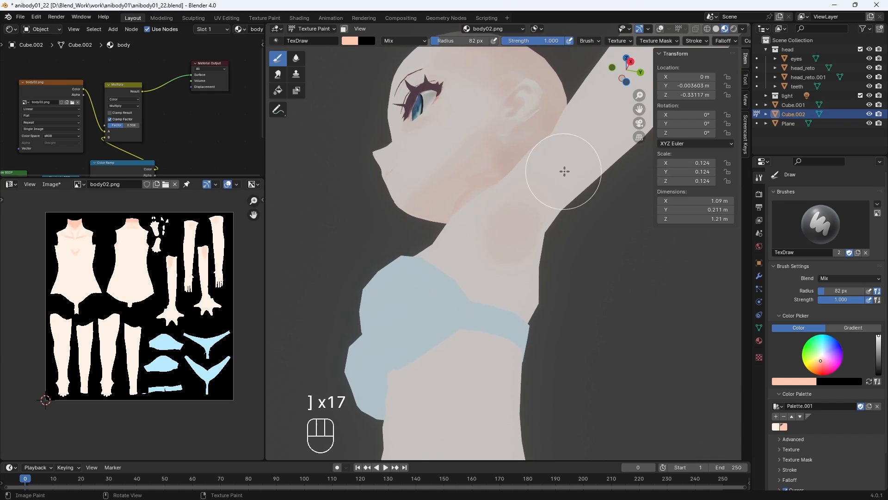
key("bracketleft")
key("bracketleft")
left_click_drag(500, 240, 519, 277)
key("bracketright")
key("bracketright")
key("bracketright")
mouse_move(523, 253)
middle_mouse_down()
mouse_move(571, 315)
mouse_move(493, 302)
mouse_move(486, 309)
middle_mouse_up()
key("bracketleft")
key("bracketleft")
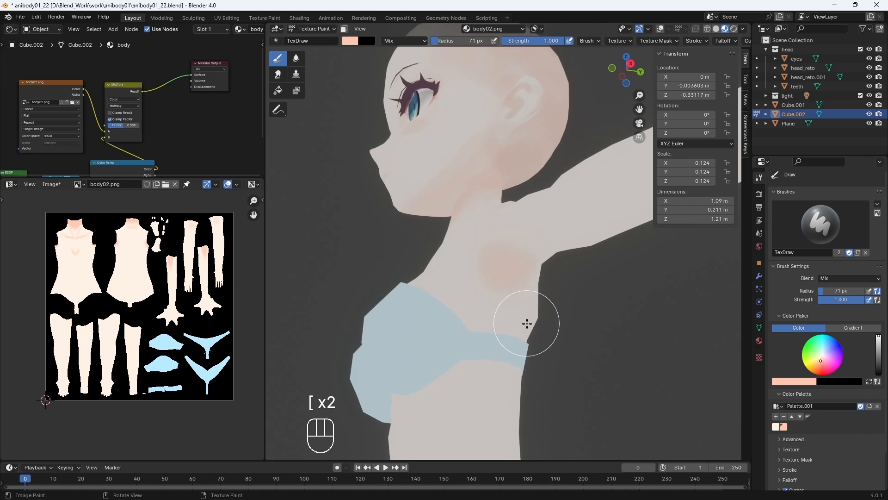
Step: Check the body mesh in Edit Mode, return to painting and turn on the viewport overlays
key("Tab")
key("Tab")
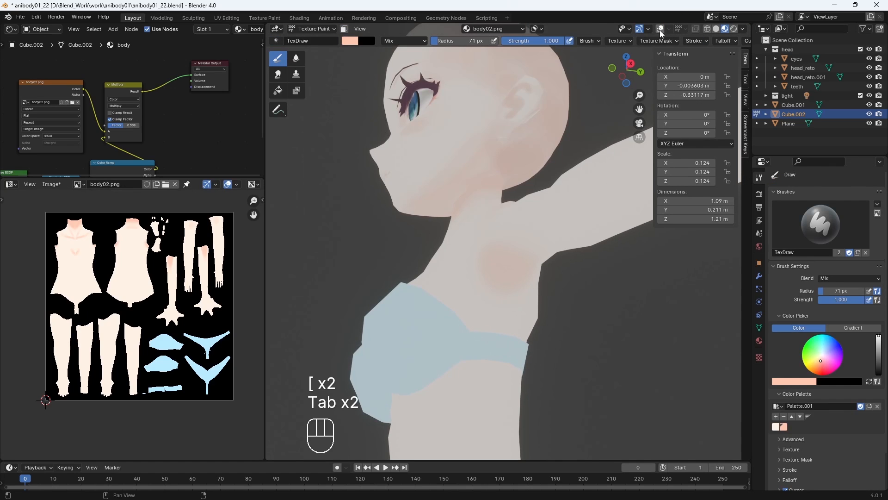
key("Tab")
key("Tab")
key("bracketleft")
key("bracketleft")
key("bracketleft")
key("bracketleft")
key("bracketleft")
key("bracketleft")
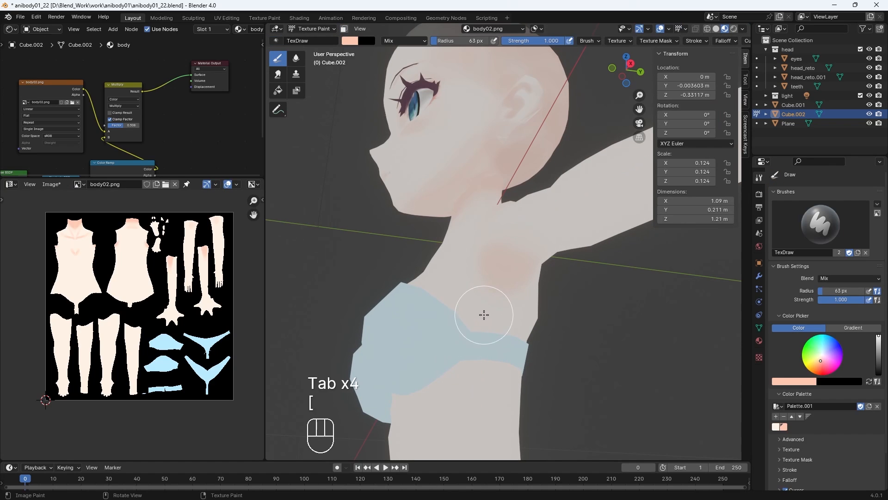
Step: Paint peach shading along the lower edge of the bikini top and down the side of the torso
key("bracketright")
key("bracketright")
key("bracketright")
key("bracketright")
key("bracketright")
key("bracketright")
key("bracketright")
key("bracketright")
key("bracketright")
key("bracketright")
mouse_move(421, 353)
middle_mouse_down()
mouse_move(573, 341)
mouse_move(486, 324)
middle_mouse_up()
key("bracketleft")
key("bracketleft")
key("bracketleft")
mouse_move(486, 284)
middle_mouse_down()
mouse_move(539, 336)
mouse_move(560, 301)
mouse_move(532, 293)
mouse_move(472, 373)
mouse_move(502, 245)
middle_mouse_up()
Step: Paint peach shading along the spine and shoulder blades on the upper back, reducing the brush radius to 43 px
key("bracketleft")
key("bracketright")
key("bracketright")
key("bracketright")
key("bracketright")
key("bracketright")
key("bracketright")
key("bracketright")
key("bracketleft")
key("bracketleft")
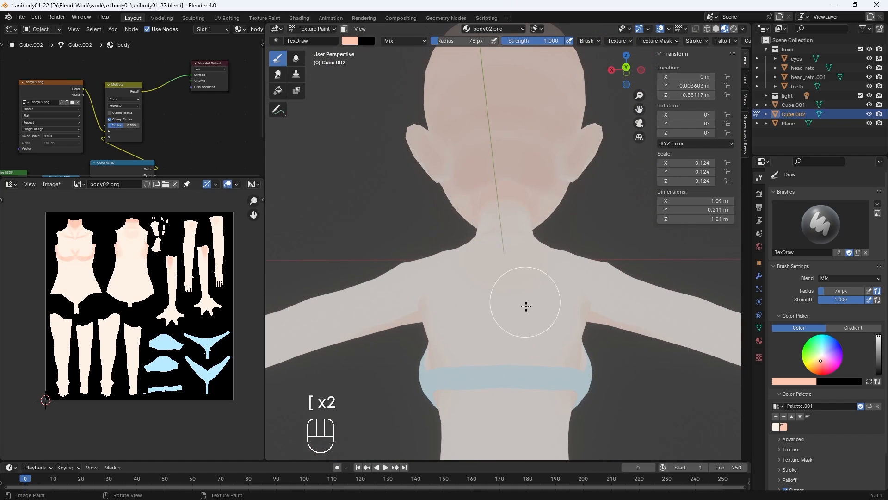
key("bracketleft")
key("bracketleft")
key("bracketleft")
key("Tab")
key("Tab")
middle_click_drag(506, 284, 497, 345)
left_click_drag(497, 345, 497, 358)
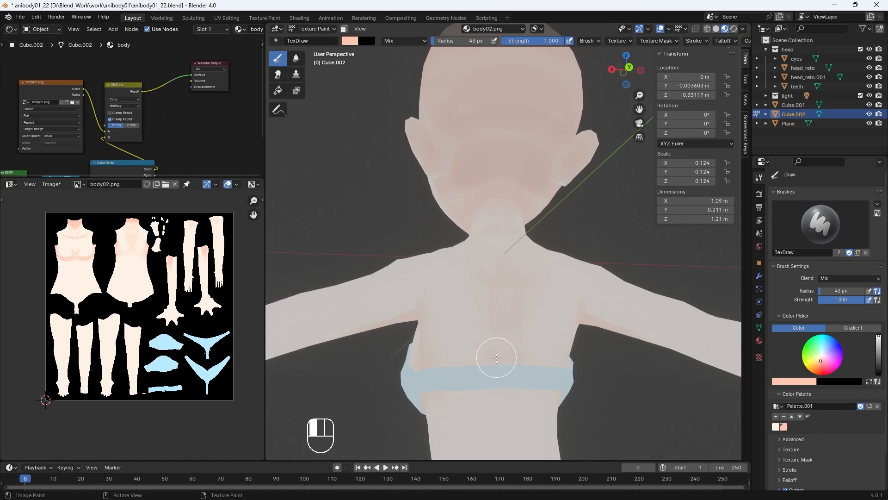
Step: Blend the peach shading on the back, armpits and under the bust with the Soften and Smear brushes at 43 px
left_click(296, 57)
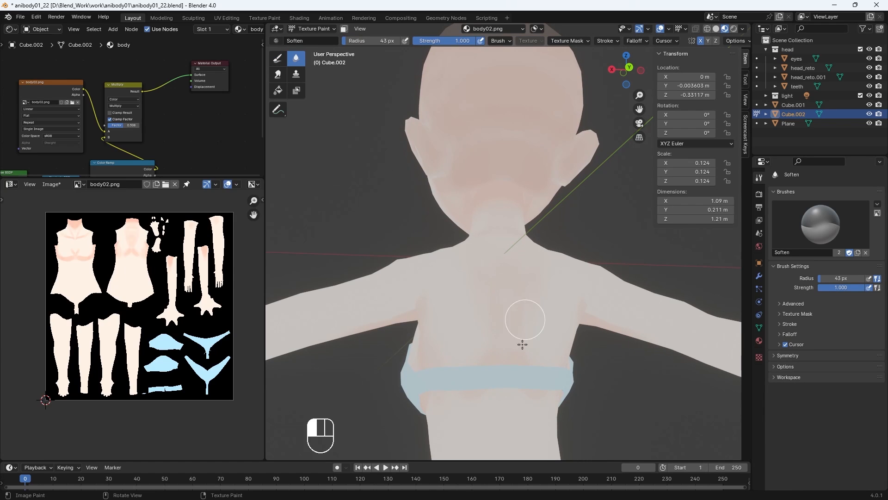
mouse_move(522, 345)
middle_mouse_down()
mouse_move(412, 268)
mouse_move(406, 248)
mouse_move(363, 248)
mouse_move(495, 236)
middle_mouse_up()
left_click(278, 74)
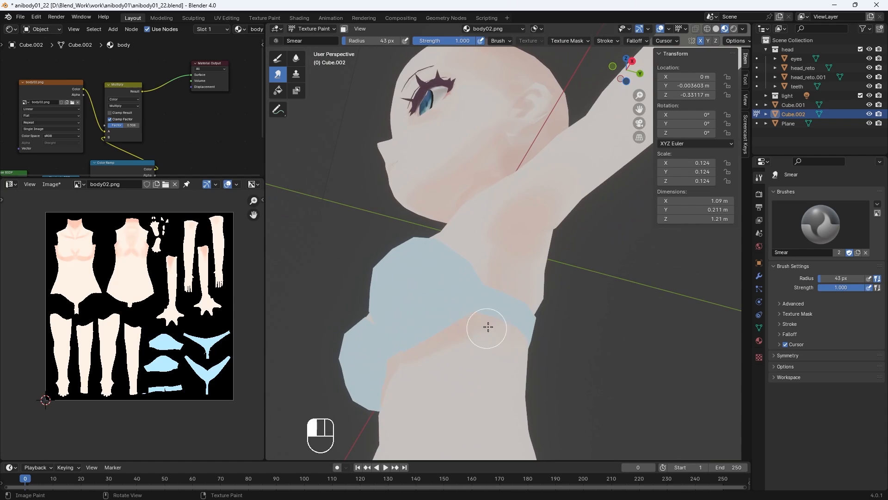
key("KP_1")
scroll(561, 263, "up", 1)
mouse_move(589, 258)
middle_mouse_down()
mouse_move(513, 265)
mouse_move(504, 272)
mouse_move(518, 296)
middle_mouse_up()
left_click(297, 59)
left_click_drag(533, 305, 490, 320)
mouse_move(491, 320)
middle_mouse_down()
mouse_move(534, 277)
mouse_move(512, 71)
middle_mouse_up()
key("KP_1")
Step: Touch up the skin below the bikini top with TexDraw in the palette's cream colour, using a radius of 26 px
left_click(278, 58)
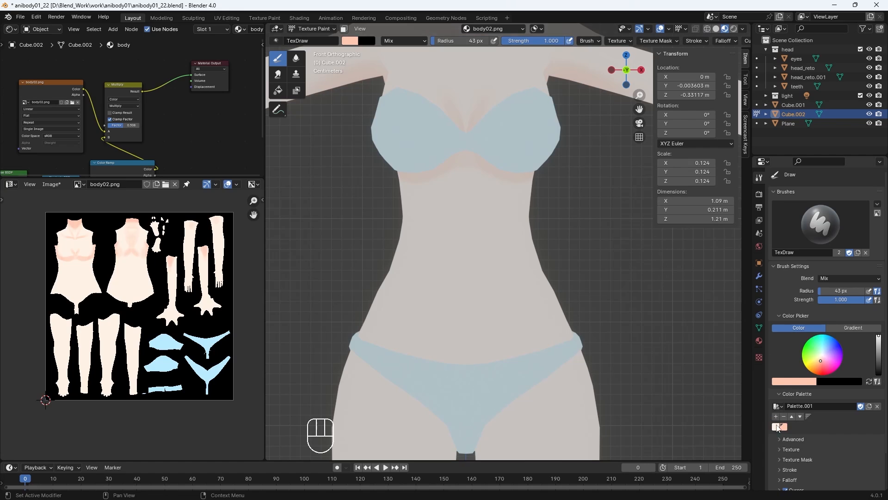
left_click(777, 426)
key("bracketleft")
key("bracketleft")
key("bracketleft")
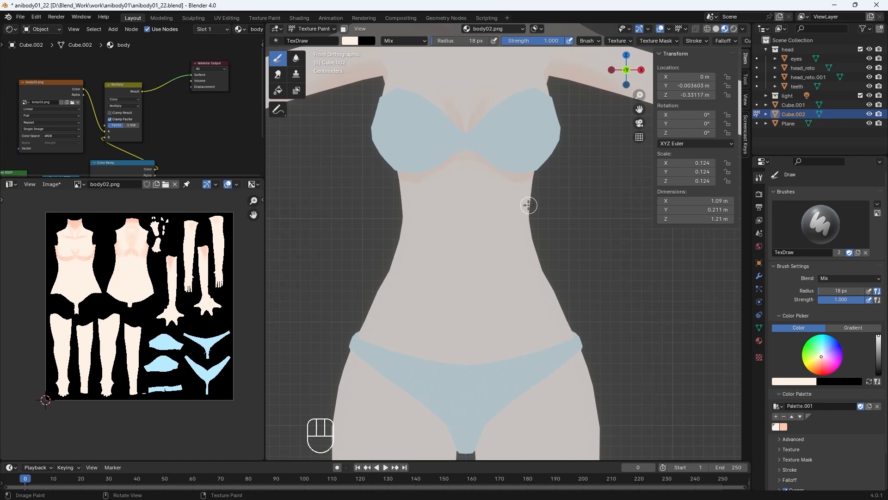
key("bracketright")
key("bracketright")
key("bracketright")
key("bracketright")
mouse_move(529, 205)
middle_mouse_down()
mouse_move(436, 165)
mouse_move(500, 189)
middle_mouse_up()
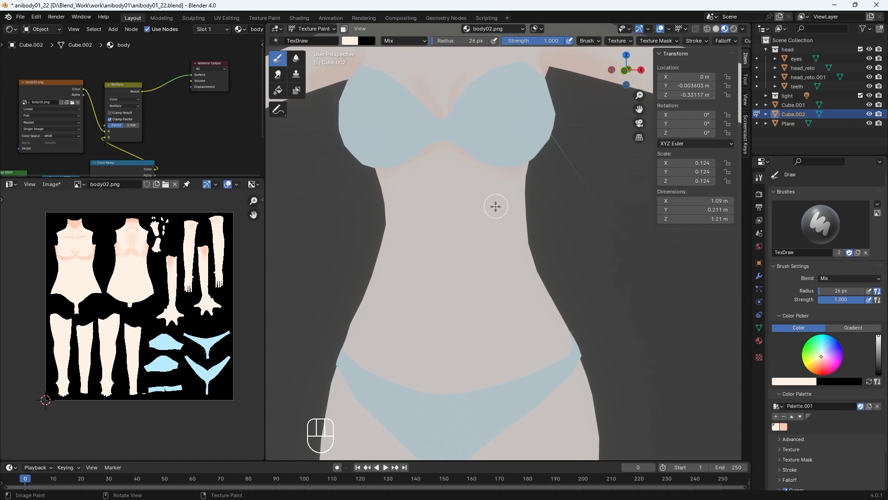
key("KP_1")
Step: Select the peach palette colour and paint shading in the creases under the buttocks with a 26 px radius
left_click(784, 427)
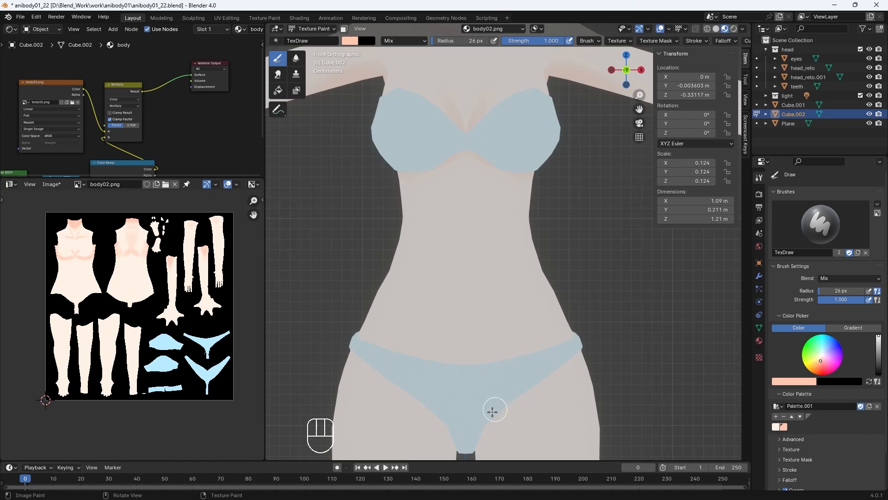
mouse_move(524, 379)
middle_mouse_down()
mouse_move(531, 222)
mouse_move(471, 248)
mouse_move(544, 208)
mouse_move(482, 301)
mouse_move(552, 305)
middle_mouse_up()
key("Tab")
key("Tab")
left_click_drag(528, 309, 526, 311)
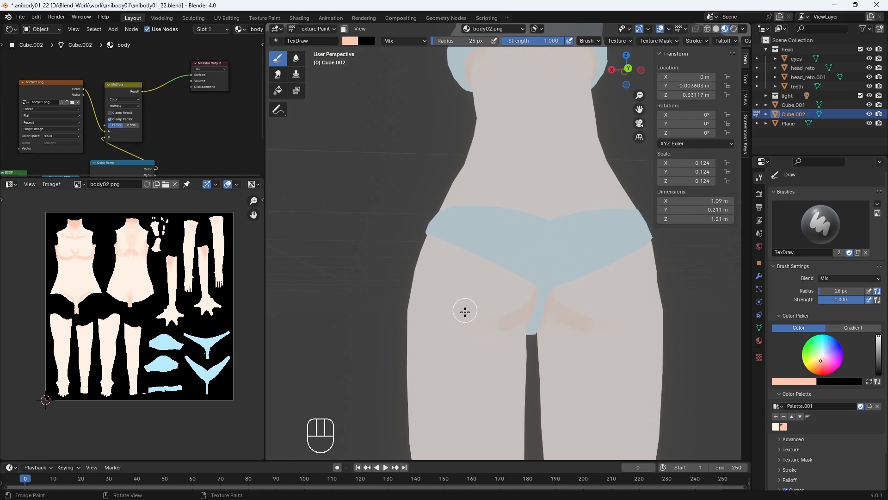
Step: Reduce the brush radius to 9 px and deepen the peach crease lines beside the back of the bikini bottoms
mouse_move(467, 320)
middle_mouse_down()
mouse_move(512, 290)
mouse_move(540, 313)
middle_mouse_up()
left_click_drag(540, 313, 540, 313)
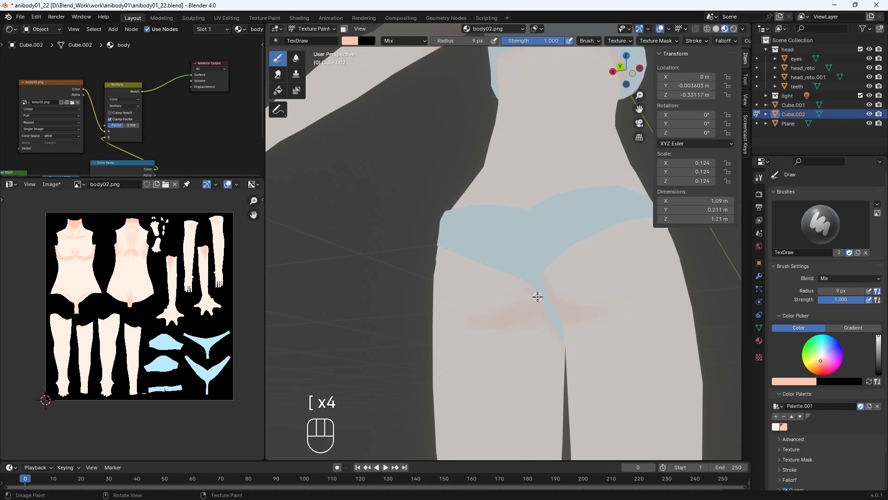
key("Tab")
key("Tab")
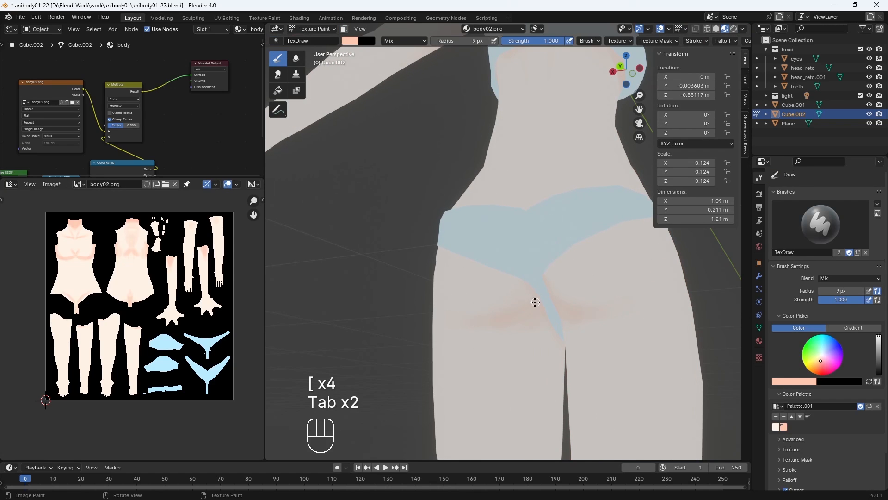
middle_click_drag(537, 302, 505, 290)
Step: Blend the peach creases under the buttocks using the Smear brush, starting with a radius of 26 px
left_click(278, 74)
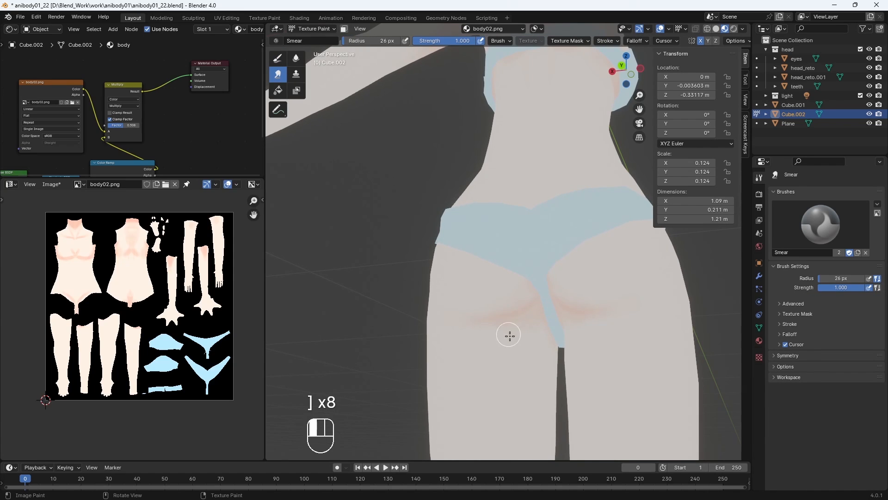
left_click_drag(544, 351, 544, 355)
middle_click_drag(557, 332, 533, 317)
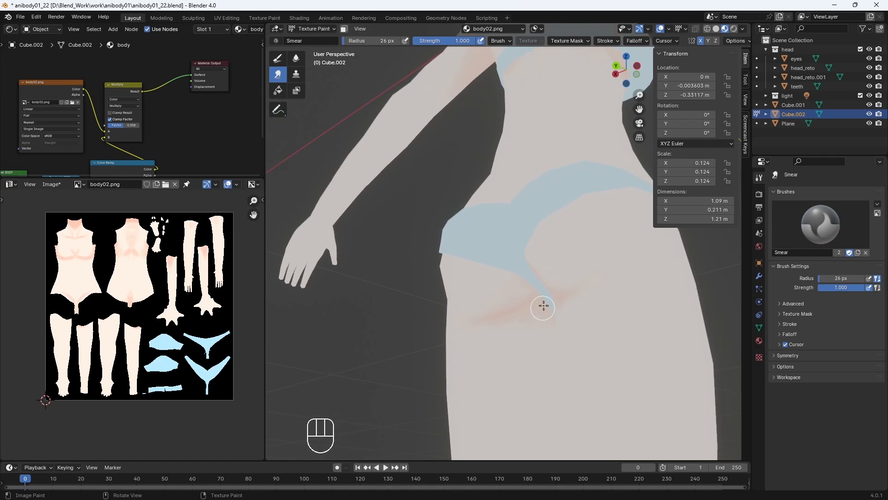
left_click_drag(542, 307, 532, 315)
middle_click_drag(534, 315, 577, 321)
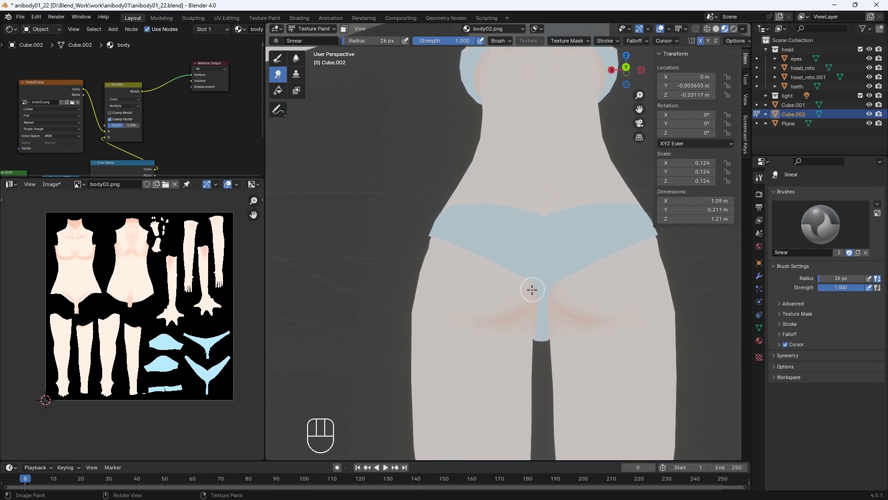
key("bracketright")
key("bracketright")
key("bracketright")
left_click_drag(483, 314, 509, 325)
mouse_move(511, 326)
middle_mouse_down()
mouse_move(565, 323)
mouse_move(540, 264)
middle_mouse_up()
Step: Paint peach shading on the lower back above the bikini bottoms with TexDraw at 28 px, and undo the last stroke
left_click(280, 60)
middle_click_drag(555, 219, 529, 248)
key("bracketright")
key("bracketright")
key("bracketright")
key("bracketright")
mouse_move(546, 302)
middle_mouse_down()
mouse_move(560, 353)
mouse_move(528, 272)
mouse_move(569, 199)
mouse_move(555, 187)
middle_mouse_up()
key("bracketleft")
key("bracketleft")
key("bracketleft")
key("bracketleft")
key("bracketleft")
key("bracketleft")
key("bracketleft")
key("bracketleft")
key("bracketright")
key("bracketright")
key("bracketright")
key("bracketright")
key("bracketleft")
key("bracketleft")
key("bracketleft")
key("Tab")
key("Tab")
key("ctrl+z")
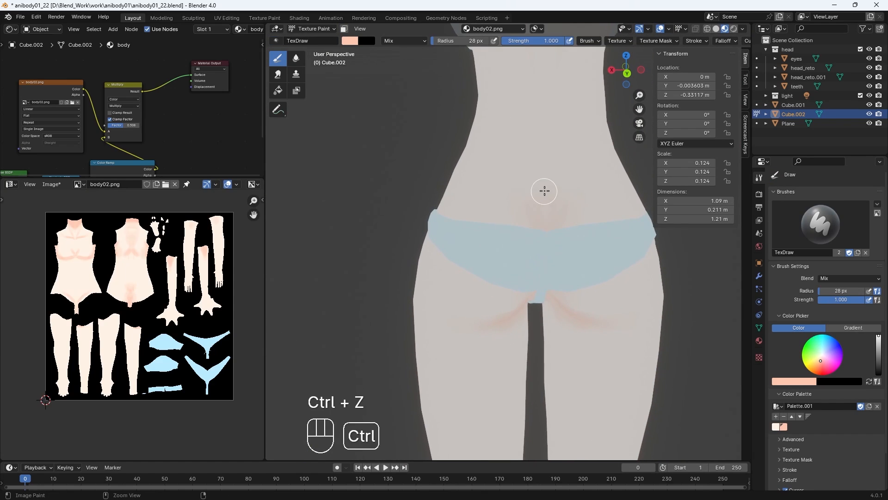
Step: Undo the last stroke and repaint the peach shading above the back of the bikini bottoms, reducing the brush radius to 8 px
key("ctrl+z")
left_click_drag(547, 223, 554, 196)
middle_click_drag(528, 264, 534, 259)
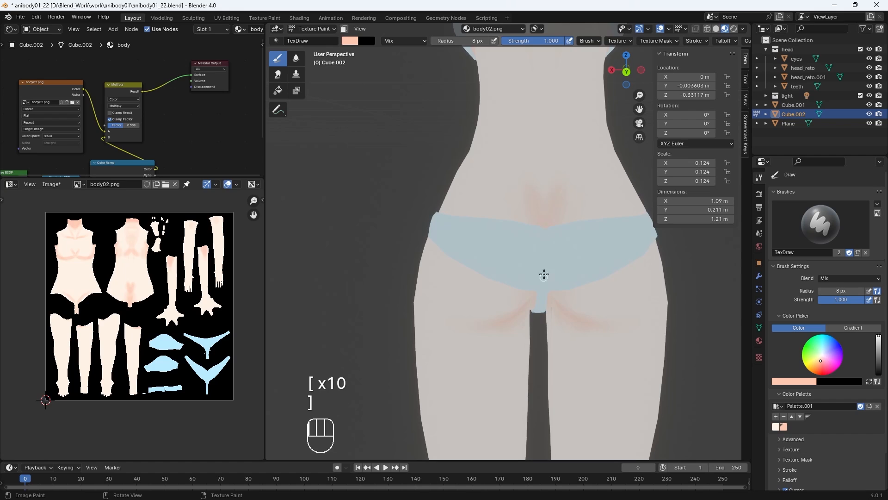
Step: Blend the lower-back shading with the Soften brush at 25 px and touch it up with the TexDraw skin colour at 6 px
left_click(294, 60)
middle_click_drag(514, 192, 514, 215)
key("bracketleft")
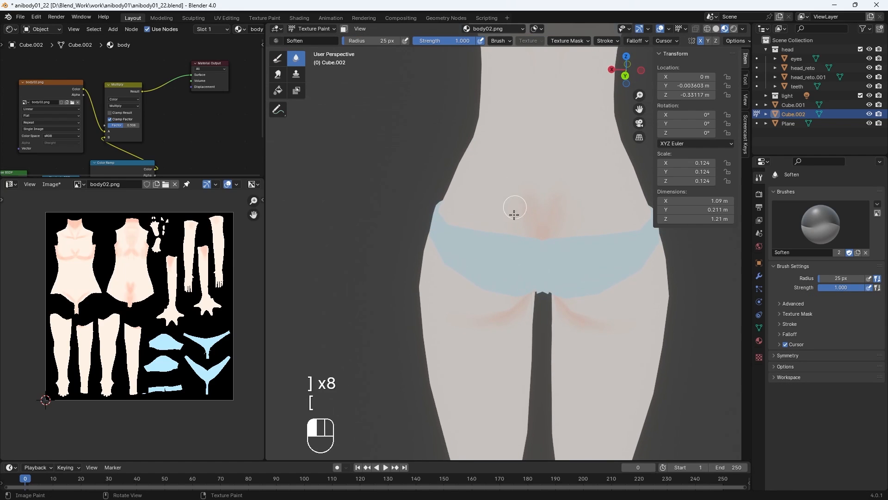
left_click(278, 60)
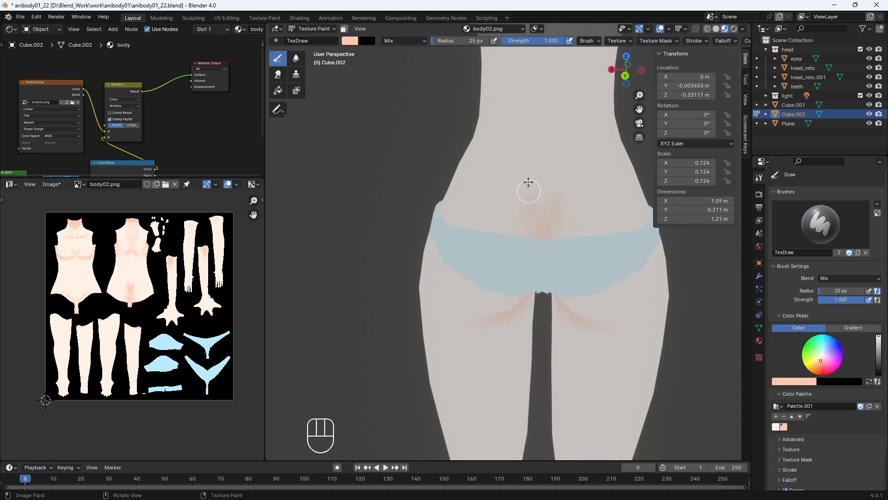
key("ctrl+z")
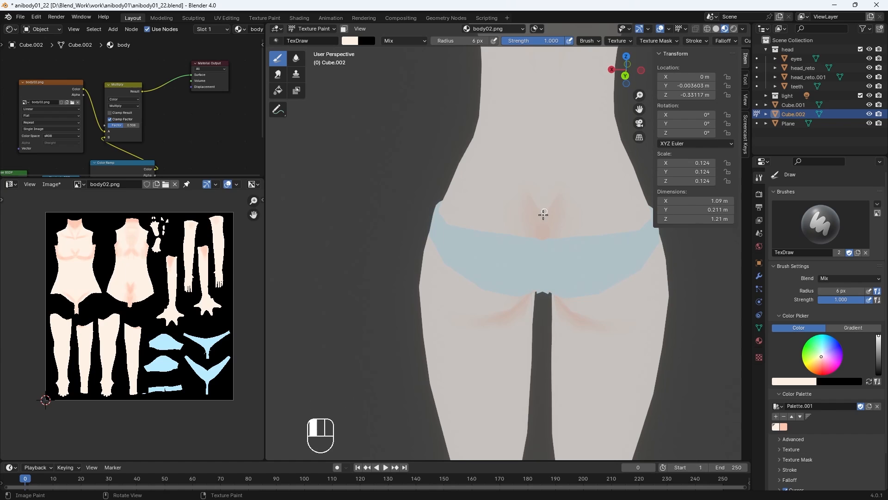
Step: Paint a small navel on the front of the belly using the peach palette colour and an 8 px radius
middle_click_drag(639, 174, 722, 185)
key("KP_1")
middle_click_drag(579, 273, 507, 252, "shift")
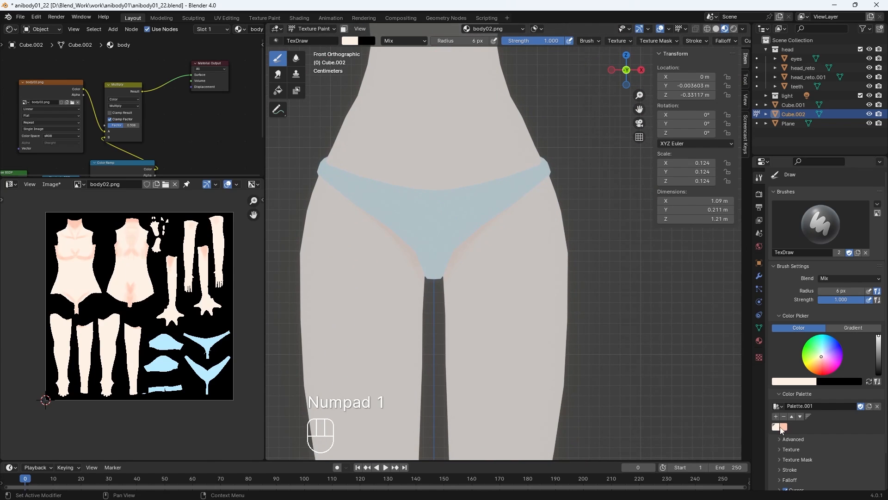
left_click(783, 426)
middle_click_drag(518, 197, 478, 193)
middle_click_drag(536, 152, 484, 210)
key("KP_1")
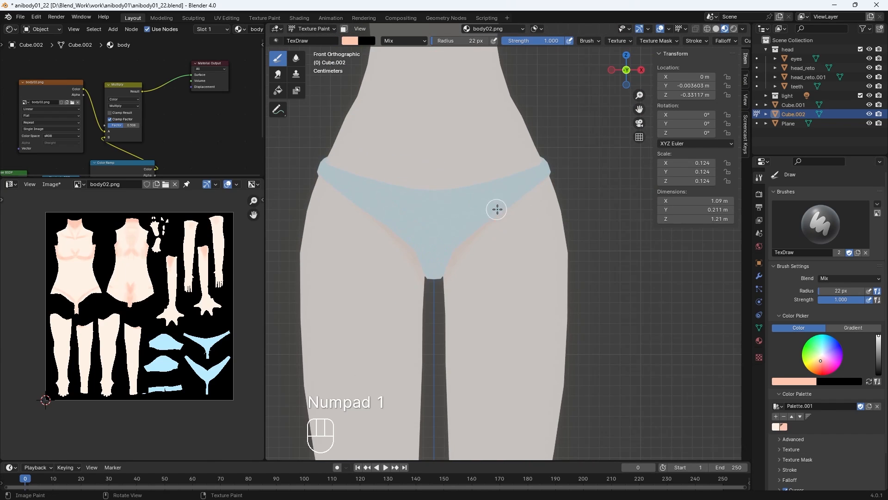
key("Tab")
key("Tab")
key("bracketleft")
key("bracketleft")
key("bracketleft")
key("bracketleft")
key("bracketleft")
key("bracketleft")
key("bracketleft")
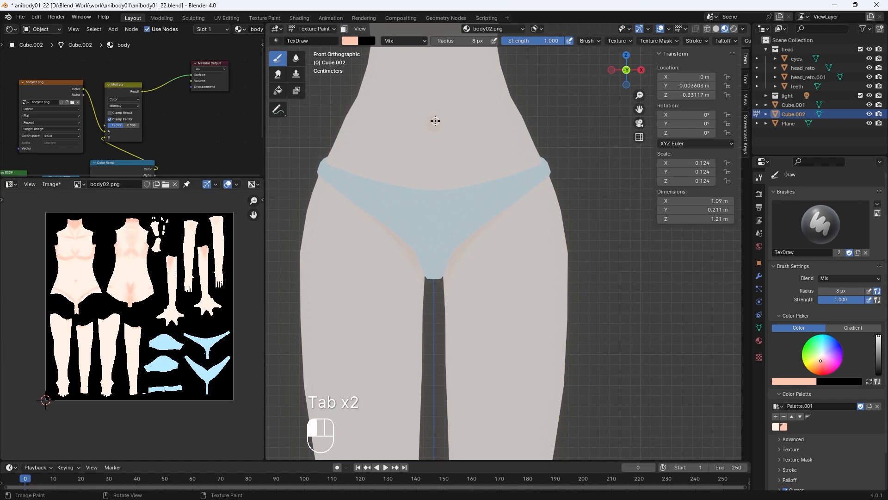
Step: Paint peach contour lines on the lower abdomen above the front of the bikini bottoms with a 19 px radius
key("Tab")
key("Tab")
key("bracketright")
key("bracketright")
key("bracketright")
key("bracketright")
key("bracketright")
key("bracketright")
key("bracketright")
key("bracketright")
key("bracketright")
key("bracketright")
key("bracketright")
key("bracketright")
key("bracketright")
key("bracketright")
key("bracketright")
key("bracketright")
key("bracketright")
key("bracketright")
key("bracketright")
key("bracketleft")
key("bracketleft")
key("bracketleft")
key("bracketleft")
key("bracketleft")
key("bracketleft")
key("bracketleft")
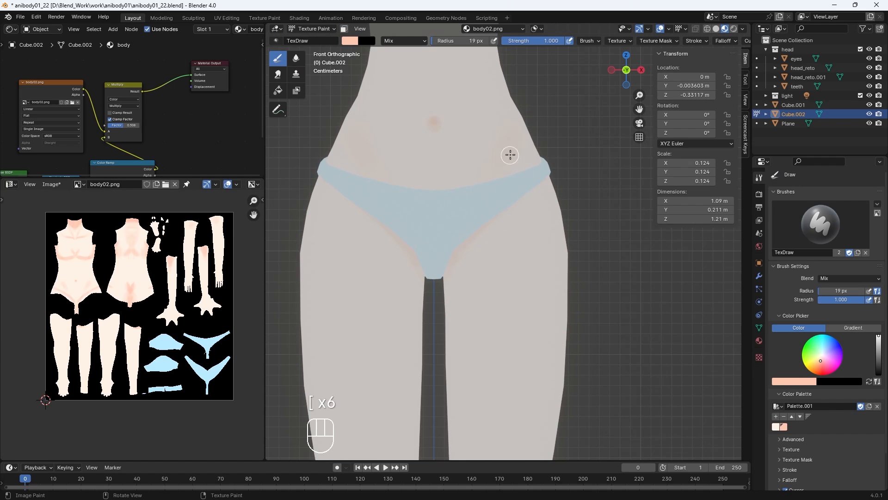
left_click_drag(512, 156, 484, 178)
Step: Broaden the peach hip shading with a 45 px radius and blend it with the Soften brush at 32 px
middle_click_drag(504, 158, 425, 194)
key("bracketright")
key("bracketright")
key("bracketright")
key("bracketright")
key("bracketright")
key("bracketright")
key("bracketright")
middle_click_drag(423, 159, 392, 158)
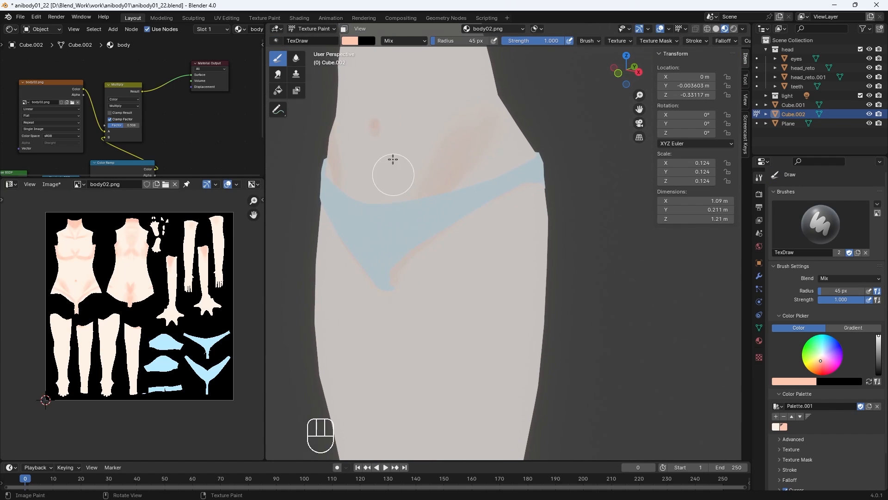
left_click(296, 58)
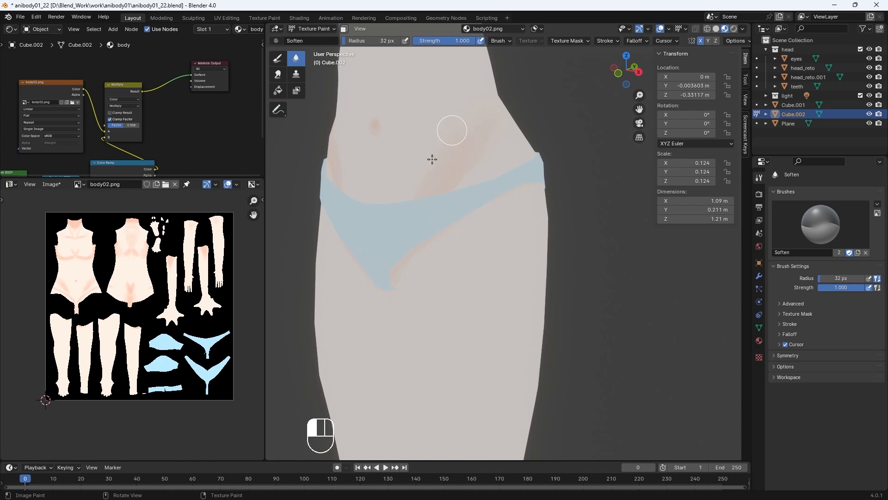
middle_click_drag(424, 174, 528, 250)
Step: Paint peach spots on the fronts of both knees using TexDraw with a 27 px radius
left_click(277, 58)
key("bracketright")
key("bracketright")
key("KP_1")
key("KP_Subtract")
key("KP_Subtract")
key("KP_Subtract")
mouse_move(531, 208)
middle_mouse_down("shift")
mouse_move(522, 268)
mouse_move(487, 214)
middle_mouse_up("shift")
key("Tab")
key("Tab")
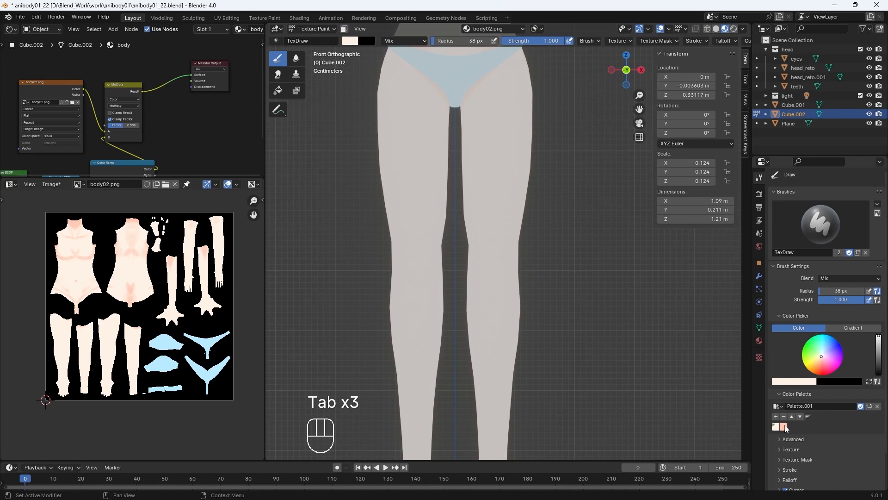
key("Tab")
key("Tab")
key("ctrl+z")
key("bracketleft")
key("bracketleft")
key("bracketleft")
left_click_drag(498, 283, 496, 287)
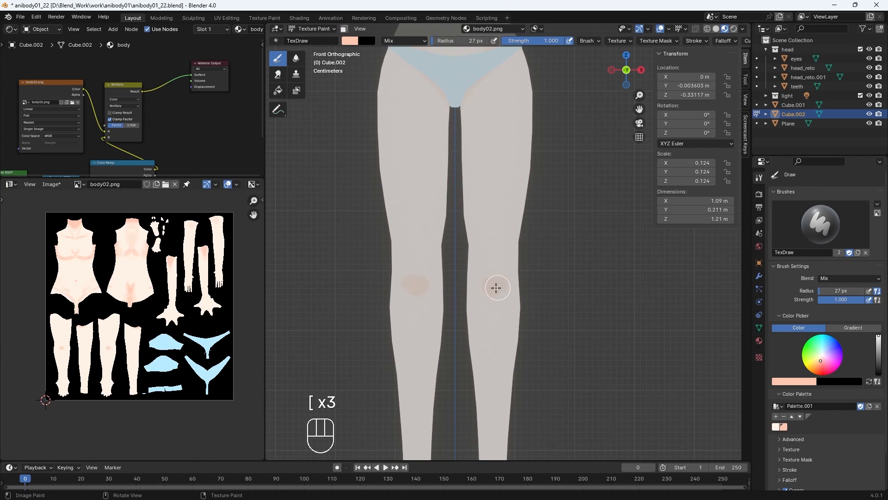
Step: Build up and extend the peach shading around both kneecaps, adjusting the brush radius to 25 px
middle_click_drag(495, 288, 465, 282)
left_click_drag(496, 276, 460, 285)
middle_click_drag(460, 285, 500, 278)
left_click_drag(508, 276, 502, 285)
key("bracketright")
key("bracketright")
key("bracketright")
key("bracketright")
key("bracketleft")
key("bracketleft")
mouse_move(502, 285)
middle_mouse_down()
mouse_move(485, 287)
mouse_move(477, 315)
middle_mouse_up()
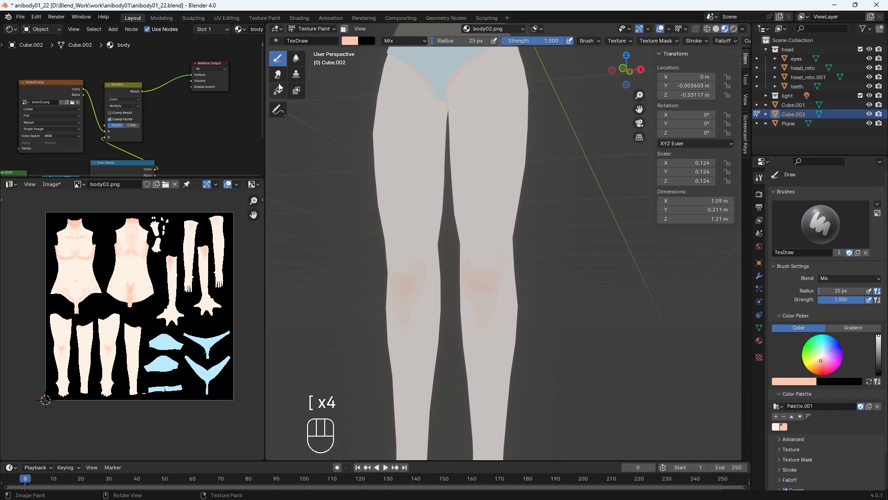
Step: Blend the peach knee shading into the surrounding skin with the Smear brush
left_click(277, 74)
key("bracketright")
key("bracketright")
key("bracketright")
key("KP_1")
Step: Trim the peach knee shading with the skin palette colour using TexDraw at a 33 px radius
left_click(277, 58)
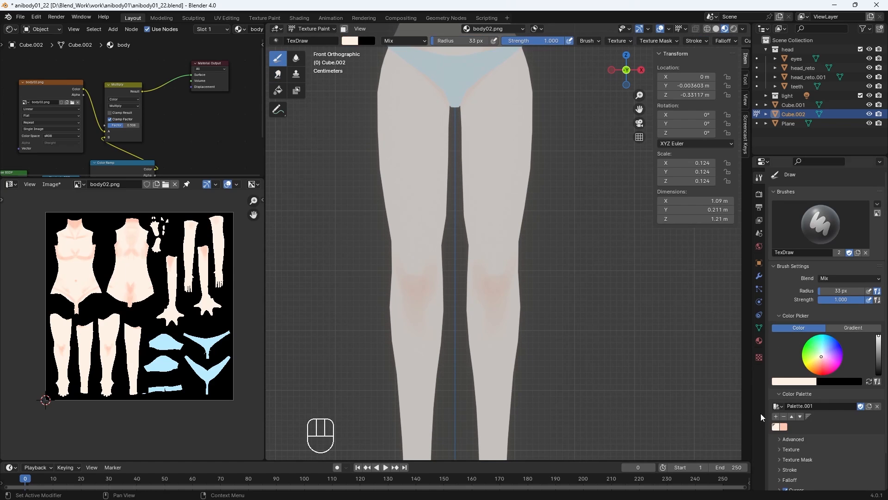
middle_click_drag(497, 254, 509, 269)
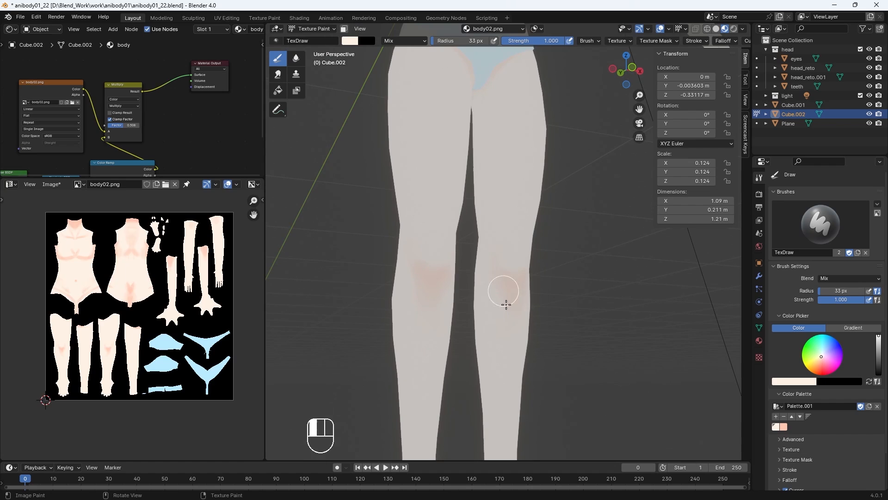
mouse_move(506, 305)
middle_mouse_down()
mouse_move(478, 251)
mouse_move(490, 307)
middle_mouse_up()
key("KP_1")
key("Tab")
key("Tab")
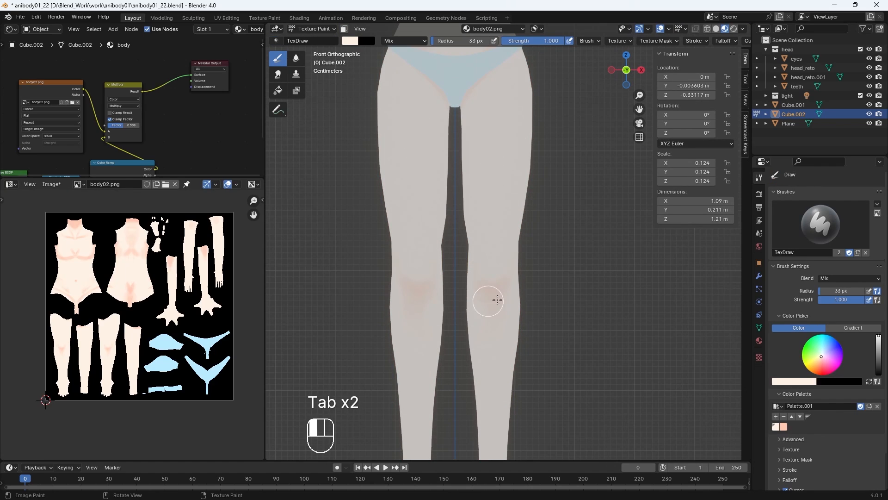
Step: Add small peach accents to the kneecaps using the peach palette colour and a 14 px radius
left_click(784, 427)
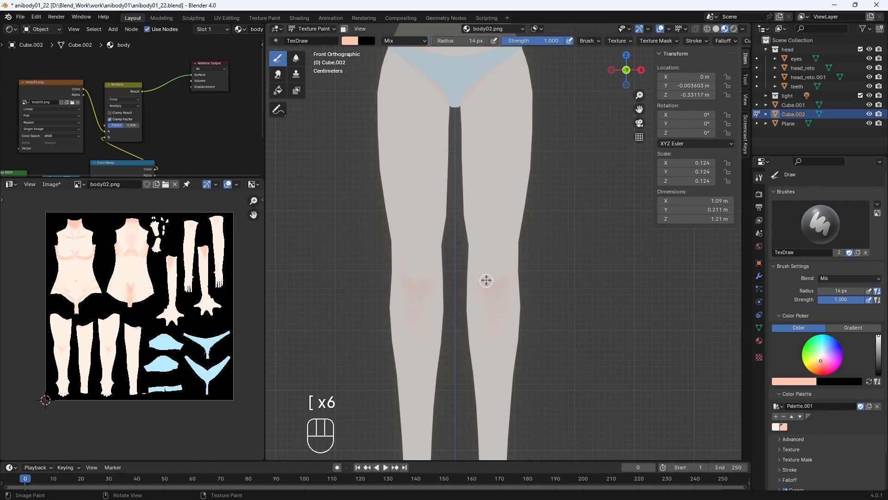
mouse_move(487, 280)
left_mouse_down()
mouse_move(501, 279)
mouse_move(489, 279)
left_mouse_up()
middle_click_drag(550, 270, 467, 241)
Step: Paint peach shading around the sides of the knees with a 28 px radius
key("bracketright")
key("bracketright")
key("bracketright")
key("bracketright")
key("bracketright")
key("Tab")
mouse_move(532, 241)
middle_mouse_down()
mouse_move(481, 245)
mouse_move(520, 289)
mouse_move(509, 245)
middle_mouse_up()
key("Tab")
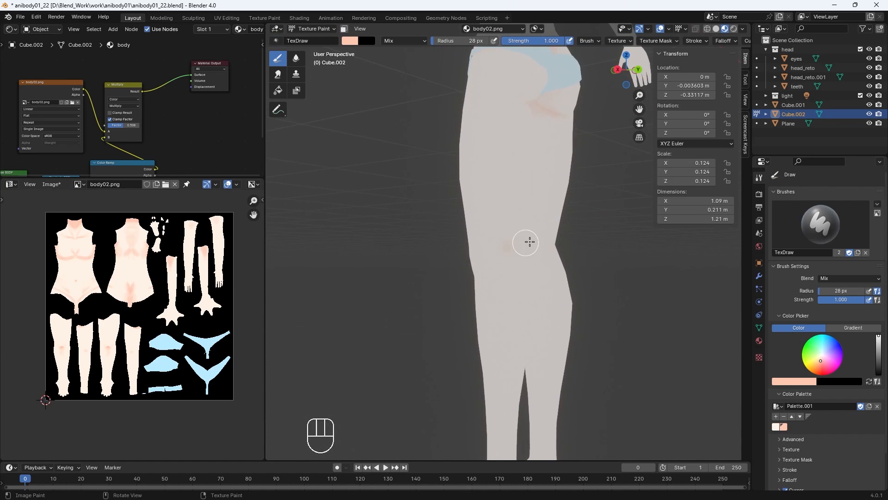
Step: Paint peach shading on the heels and along the sides of the feet
middle_click_drag(563, 243, 497, 244)
key("Tab")
key("Tab")
scroll(600, 240, "down", 3)
mouse_move(518, 303)
middle_mouse_down()
mouse_move(505, 324)
mouse_move(467, 301)
mouse_move(630, 357)
mouse_move(611, 331)
mouse_move(484, 307)
mouse_move(496, 301)
mouse_move(794, 424)
middle_mouse_up()
key("bracketleft")
key("bracketleft")
key("bracketleft")
key("bracketleft")
Step: Select the skin palette colour and clean up the shading on the lower legs with a 28 px radius
left_click(776, 426)
key("bracketright")
key("bracketright")
key("bracketright")
key("bracketright")
key("bracketright")
key("bracketright")
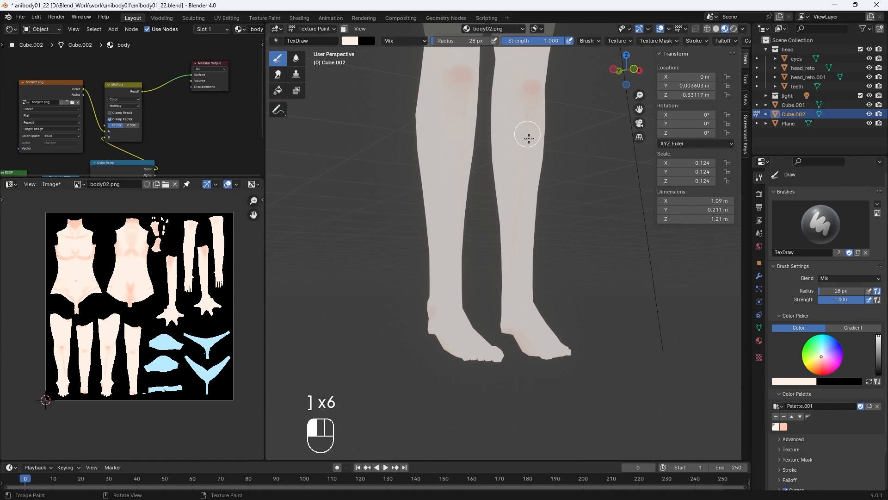
Step: Reduce the brush radius and blend the peach shading around the ankles and feet with the Soften brush
mouse_move(526, 213)
middle_mouse_down()
mouse_move(496, 143)
mouse_move(472, 159)
mouse_move(585, 228)
mouse_move(391, 173)
mouse_move(546, 327)
middle_mouse_up()
key("bracketleft")
key("bracketleft")
key("bracketleft")
left_click(296, 57)
middle_click_drag(491, 321, 544, 215)
Step: Switch texture painting from the body to the bikini top object in the front view
key("KP_Subtract")
key("KP_Subtract")
key("KP_Subtract")
key("KP_Subtract")
key("KP_1")
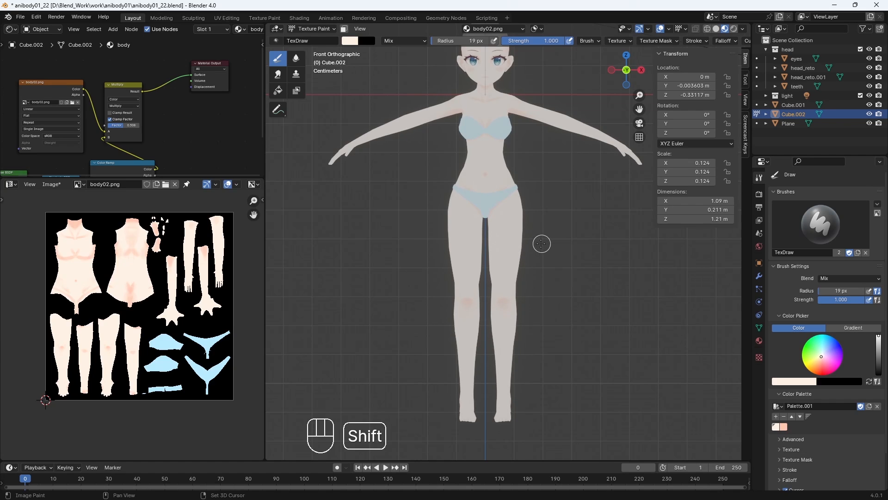
middle_click_drag(540, 243, 531, 340, "shift")
middle_click_drag(559, 287, 530, 264)
key("KP_1")
key("alt+q")
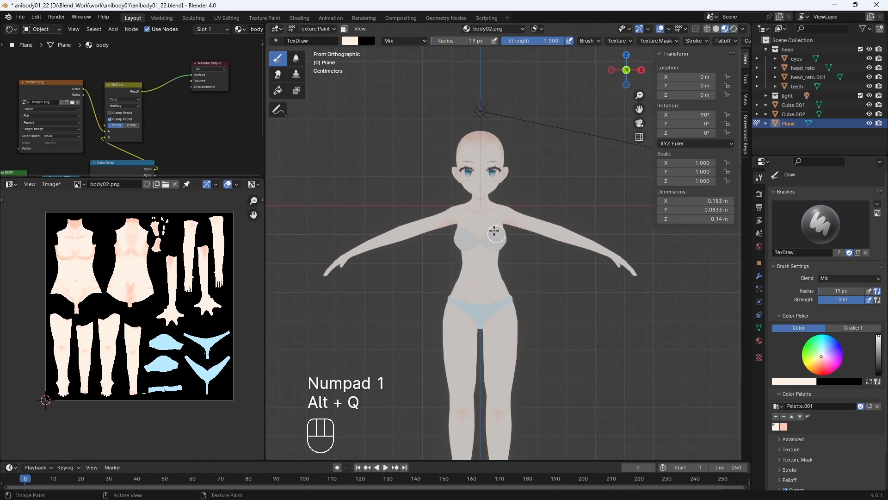
Step: Sample the light blue bikini colour from the body02.png texture as the brush colour
left_click(354, 41)
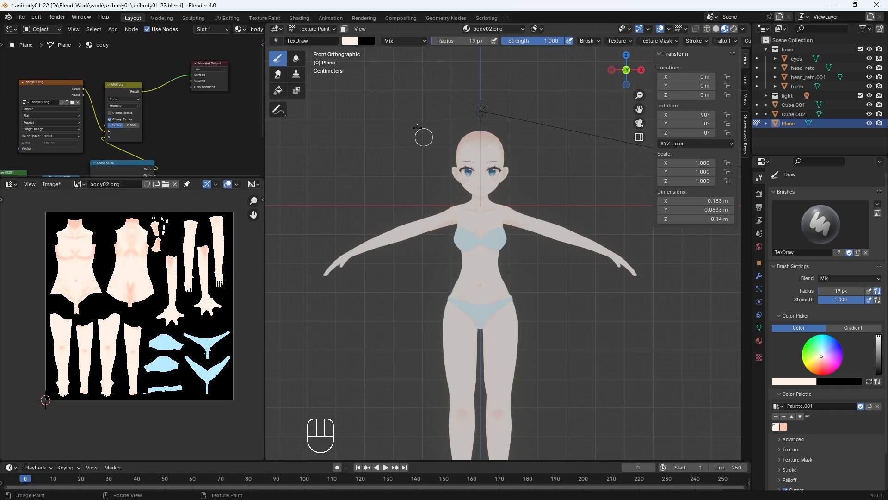
left_click(349, 45)
left_click(418, 167)
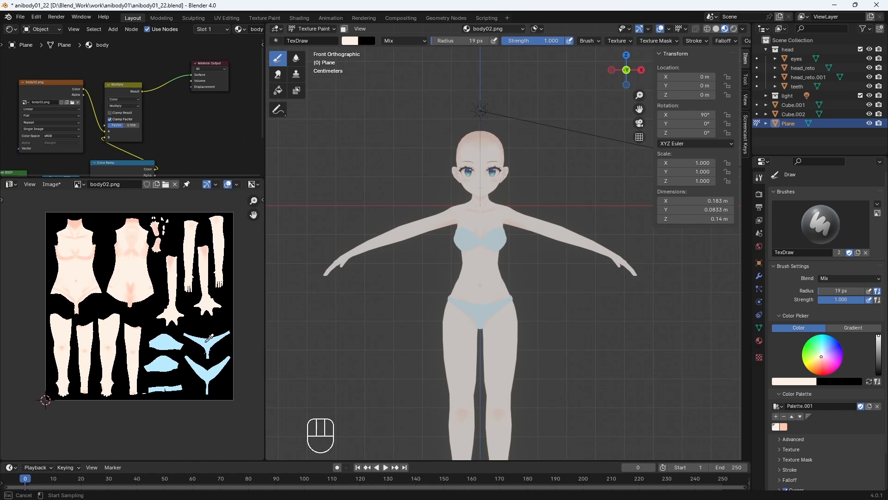
left_click(168, 342)
Step: Set the TexDraw blend mode to Multiply, then darken and desaturate the brush colour to a neutral grey
left_click(410, 42)
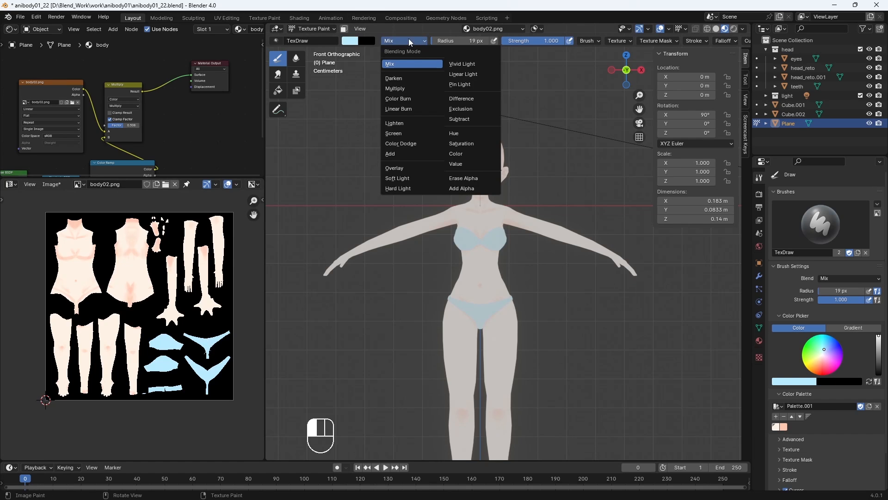
left_click(395, 89)
left_click(353, 41)
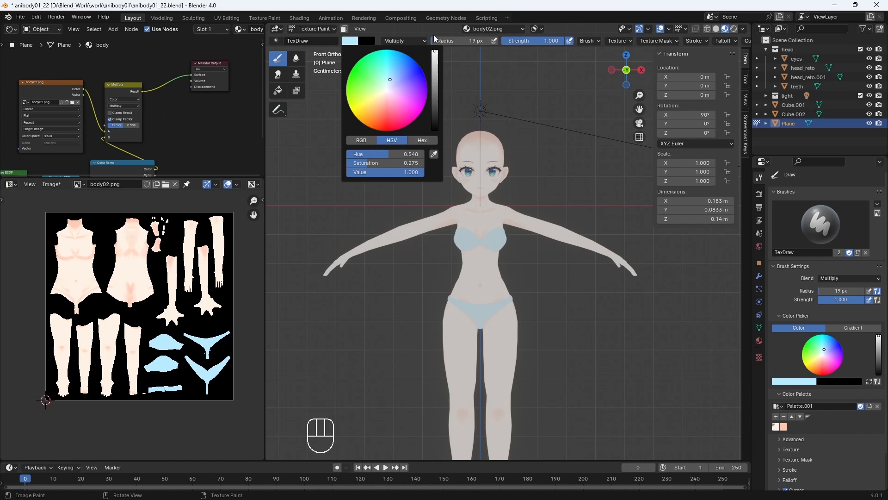
left_click_drag(434, 54, 435, 62)
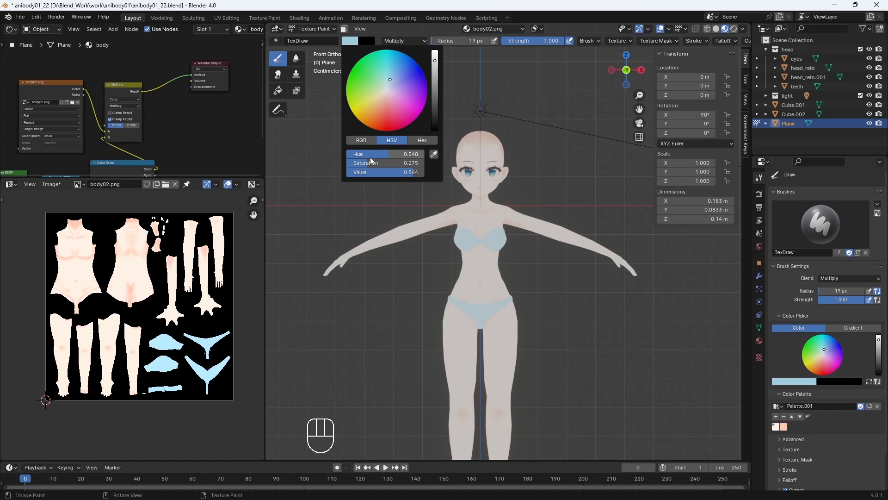
left_click_drag(370, 160, 347, 161)
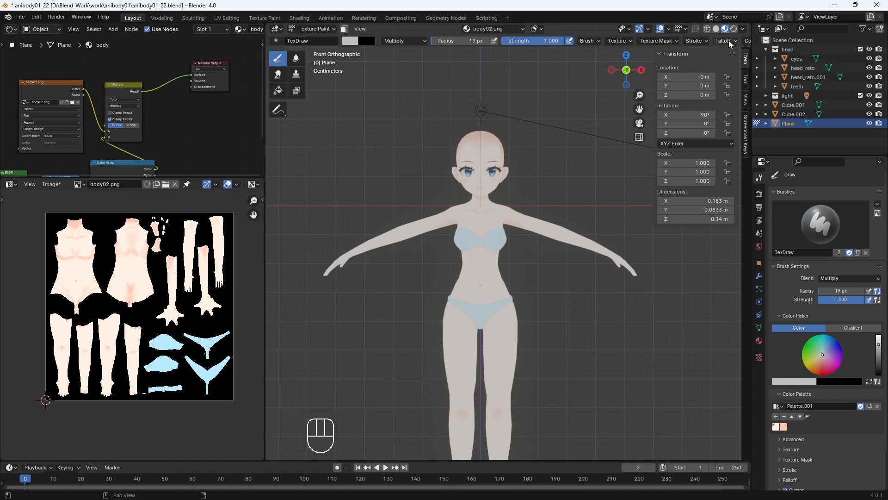
scroll(730, 44, "right", 5)
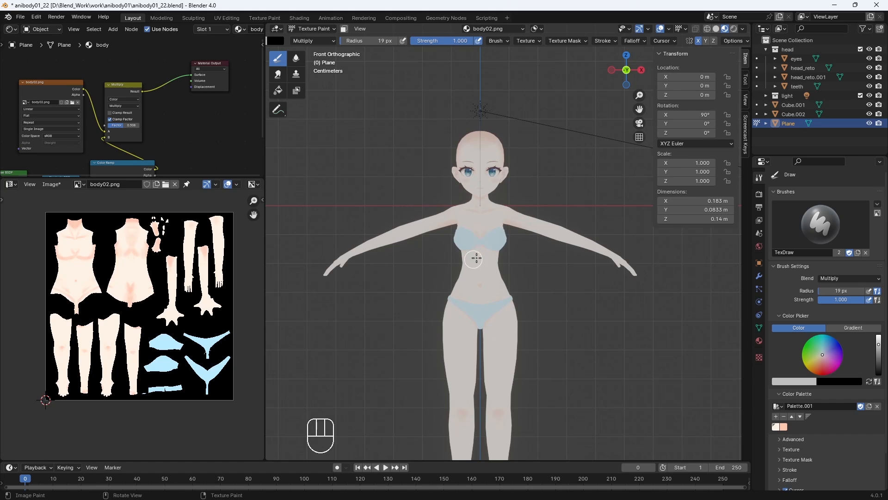
Step: Undo the grey trial stroke and set the Multiply brush colour to a grey-blue with hue 0.602, saturation 0.170 and value 0.750
left_click_drag(476, 258, 512, 252)
key("ctrl+z")
key("KP_Add")
key("KP_Add")
key("KP_Add")
middle_click_drag(370, 41, 462, 41)
left_click(351, 41)
left_click(392, 85)
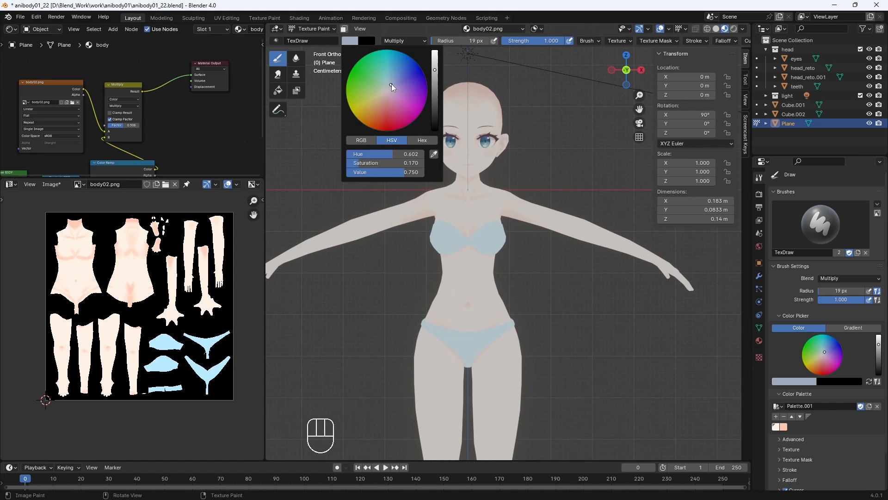
Step: Paint grey-blue Multiply shading on the undersides of both bikini top cups, undoing the unwanted strokes
mouse_move(487, 247)
left_mouse_down()
mouse_move(497, 245)
mouse_move(488, 244)
left_mouse_up()
key("ctrl+z")
key("KP_Add")
key("KP_Add")
key("ctrl+z")
key("ctrl+z")
middle_click_drag(466, 251, 508, 241)
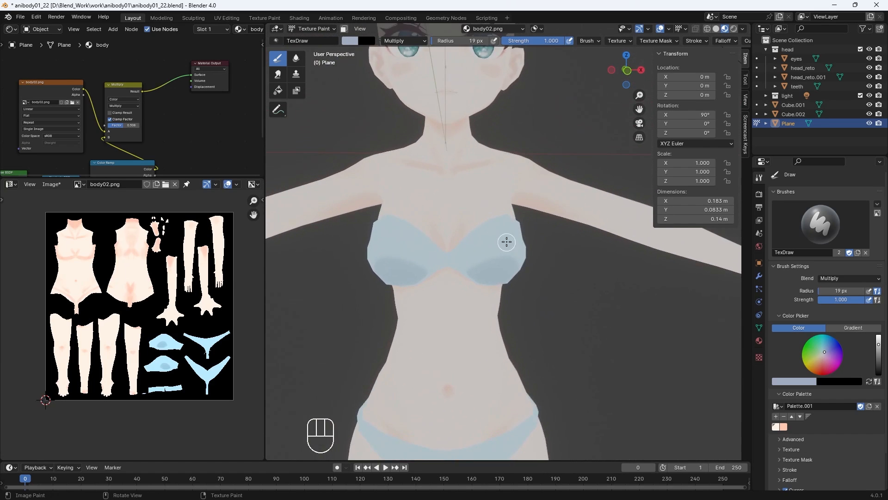
Step: Switch texture painting to the bikini bottom in the front view and try Multiply shading strokes on its front
key("KP_1")
key("alt+q")
key("ctrl+z")
key("ctrl+z")
key("ctrl+z")
key("ctrl+z")
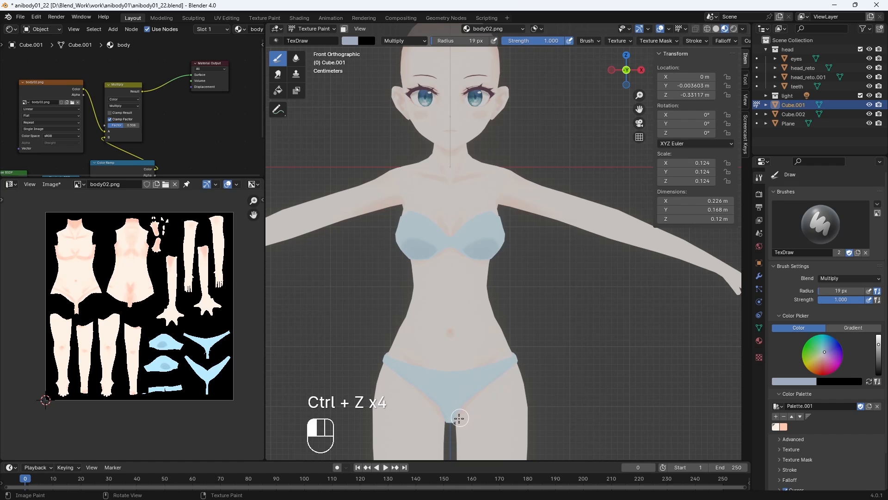
left_click_drag(459, 418, 451, 402)
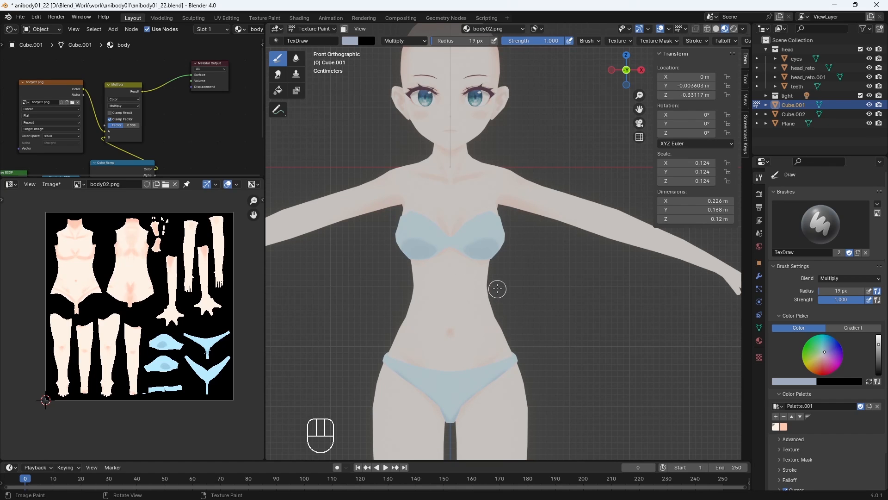
middle_click_drag(422, 340, 396, 356)
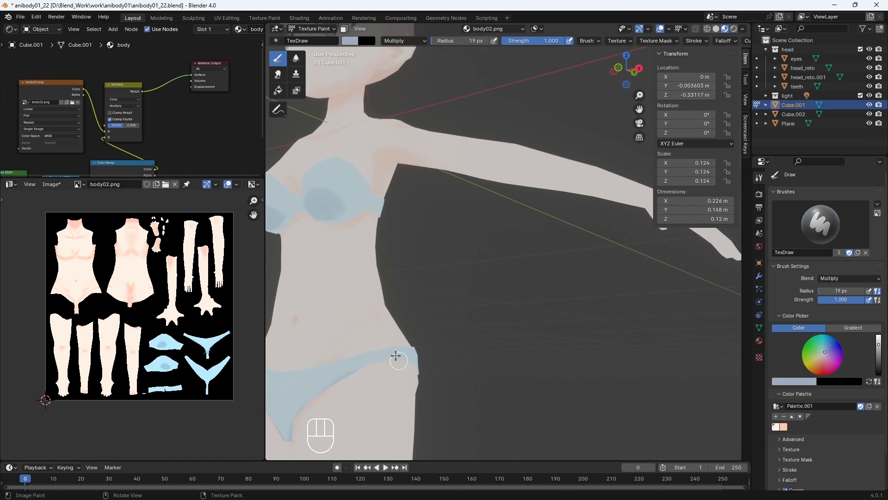
Step: Set the brush blend mode to Mix and sample the shaded blue of the bikini cup from the body02.png texture
left_click(400, 42)
left_click(405, 64)
left_click(351, 41)
left_click(436, 167)
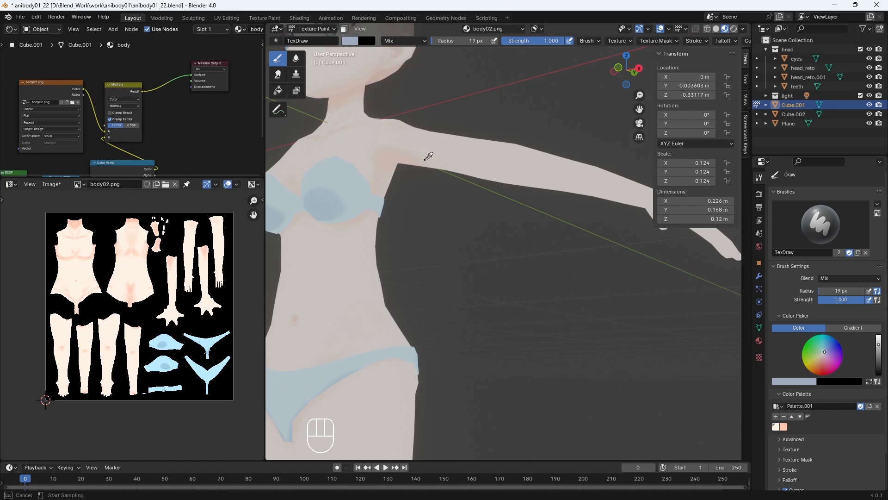
left_click(170, 363)
left_click_drag(348, 200, 336, 202)
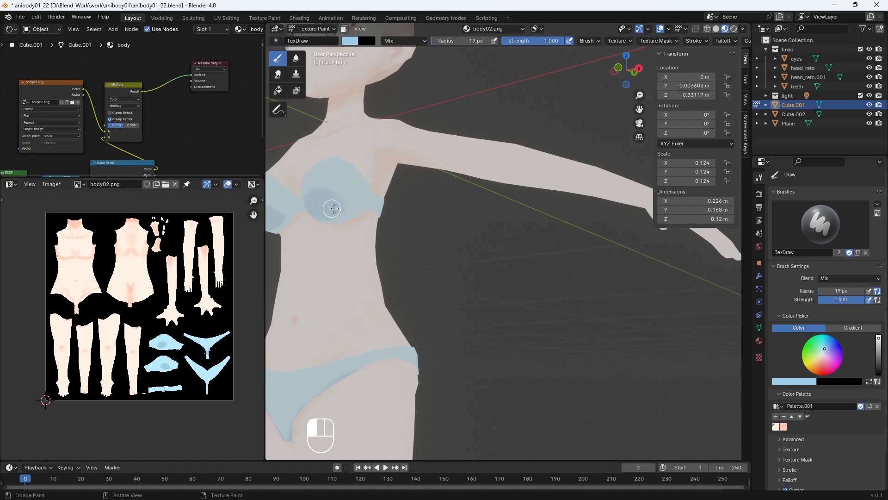
Step: Reduce the brush radius to 4 px and paint the shaded blue along the centre of the bikini bottom's back
middle_click_drag(375, 367, 452, 240)
middle_click_drag(462, 185, 463, 358)
key("bracketleft")
key("bracketleft")
key("bracketleft")
key("bracketleft")
key("bracketleft")
key("bracketleft")
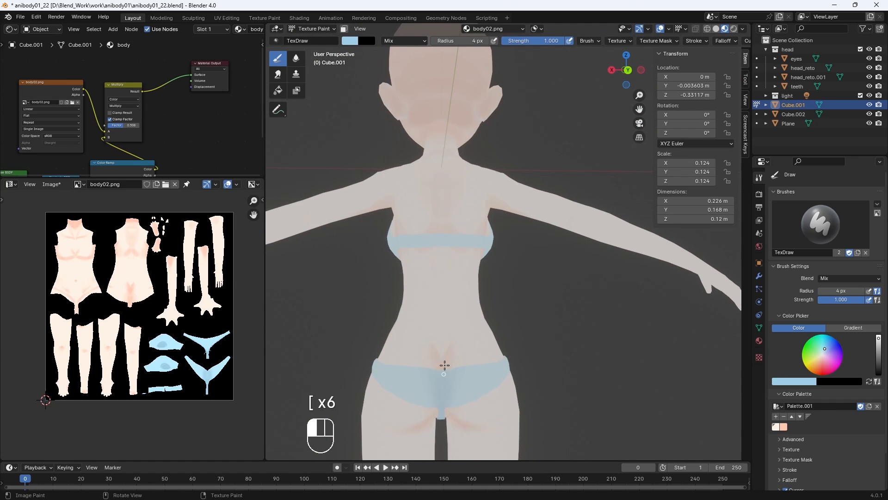
Step: Blend the shading on the back of the bikini bottom with the Soften brush at a 19 px radius
left_click(296, 57)
key("bracketright")
key("bracketright")
key("bracketright")
key("bracketright")
key("bracketright")
key("bracketright")
key("bracketright")
key("bracketright")
key("bracketright")
key("bracketleft")
key("bracketleft")
key("bracketleft")
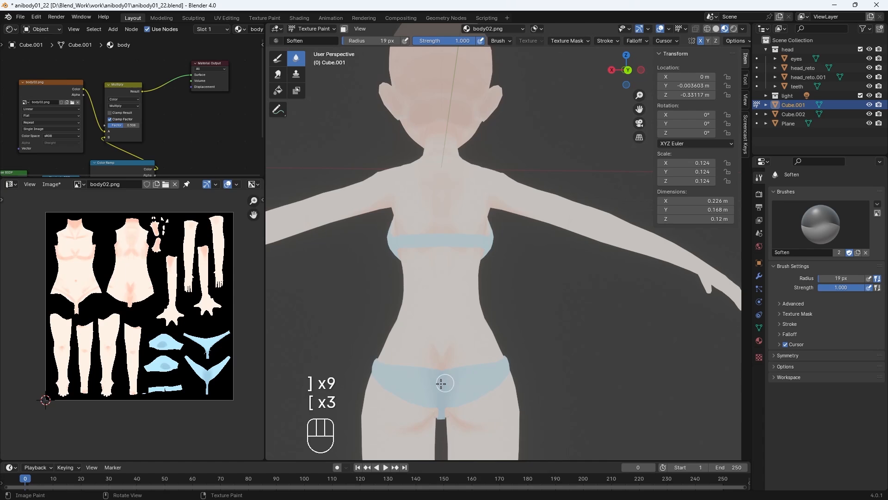
mouse_move(432, 393)
middle_mouse_down()
mouse_move(481, 353)
mouse_move(569, 341)
mouse_move(569, 234)
mouse_move(577, 218)
mouse_move(613, 218)
mouse_move(571, 249)
middle_mouse_up()
Step: Switch texture painting to the bikini top with the TexDraw brush and undo the trial stroke on its cups
key("alt+q")
key("KP_1")
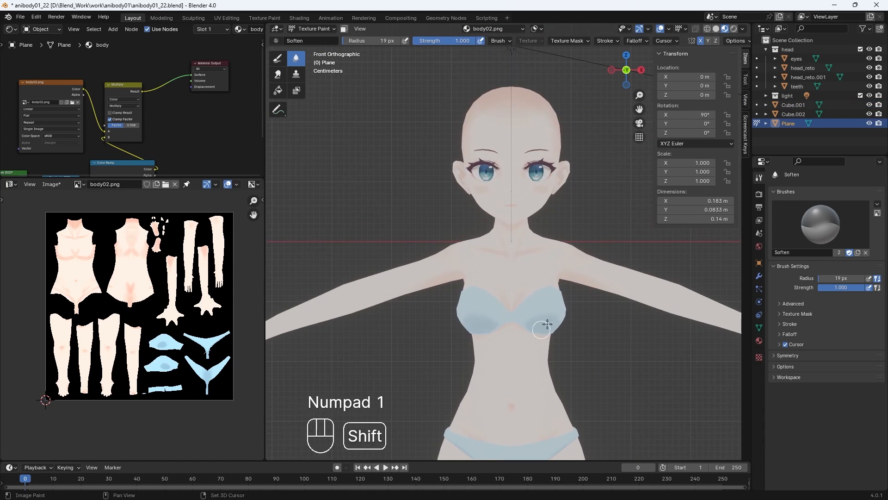
left_click(278, 59)
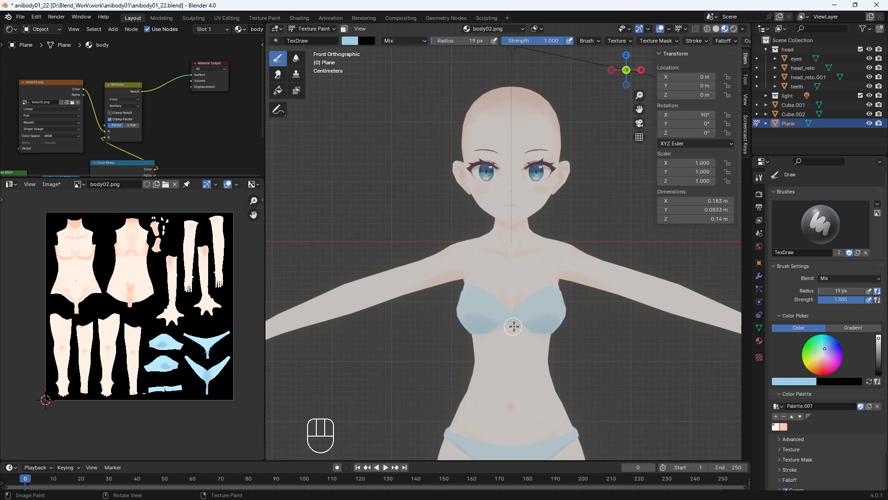
mouse_move(515, 324)
middle_mouse_down()
mouse_move(507, 278)
mouse_move(531, 302)
middle_mouse_up()
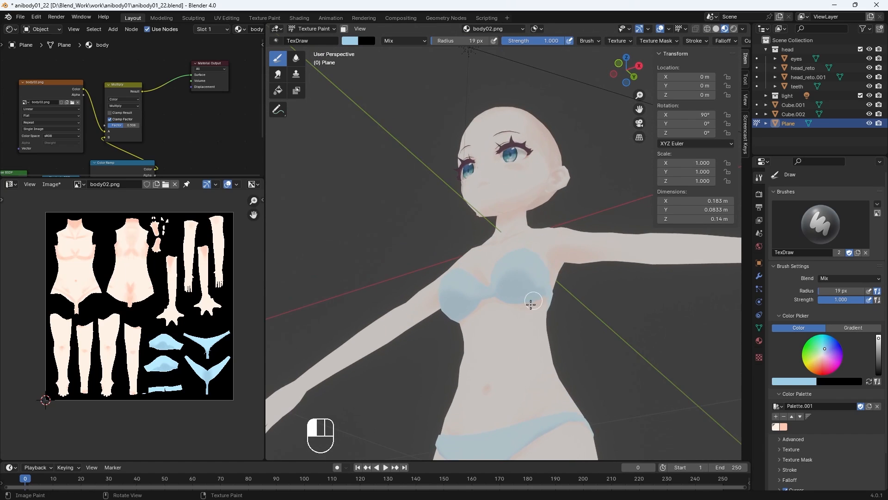
key("KP_1")
key("ctrl+z")
Step: Reduce the brush radius and paint the shaded blue on the bikini top between the two cups
key("bracketleft")
key("bracketleft")
key("bracketleft")
key("bracketleft")
key("bracketleft")
key("bracketleft")
key("bracketleft")
key("bracketleft")
key("bracketleft")
key("bracketleft")
key("bracketleft")
left_click_drag(517, 303, 523, 301)
Step: Enlarge the brush radius to 20 px and undo the last strokes on the bikini top
key("bracketright")
key("bracketright")
key("bracketright")
middle_click_drag(523, 301, 467, 300)
key("bracketright")
key("bracketright")
key("bracketright")
key("bracketright")
key("bracketright")
key("bracketright")
key("bracketright")
key("bracketright")
key("ctrl+z")
key("ctrl+z")
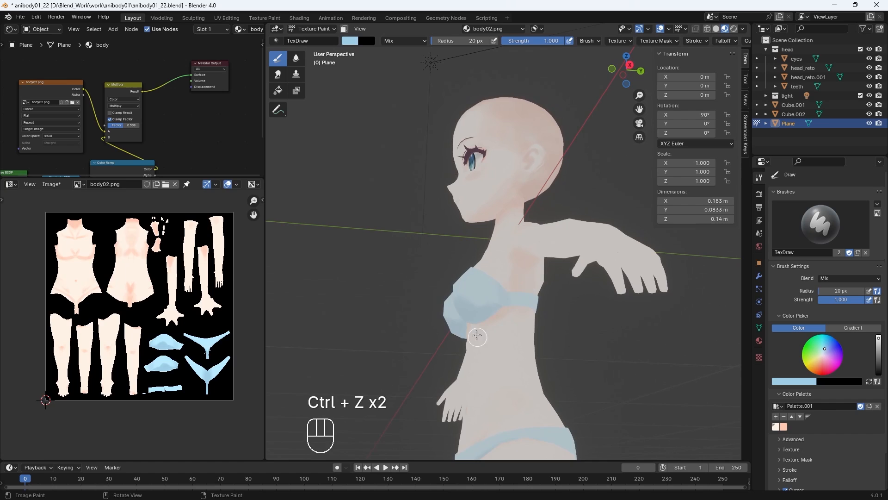
key("ctrl+z")
Step: Switch the viewport to rendered shading and check the toon shading on the full figure
middle_click_drag(476, 333, 595, 303)
key("KP_1")
key("KP_Subtract")
key("KP_Subtract")
key("KP_Subtract")
key("KP_Subtract")
key("KP_Subtract")
key("KP_Subtract")
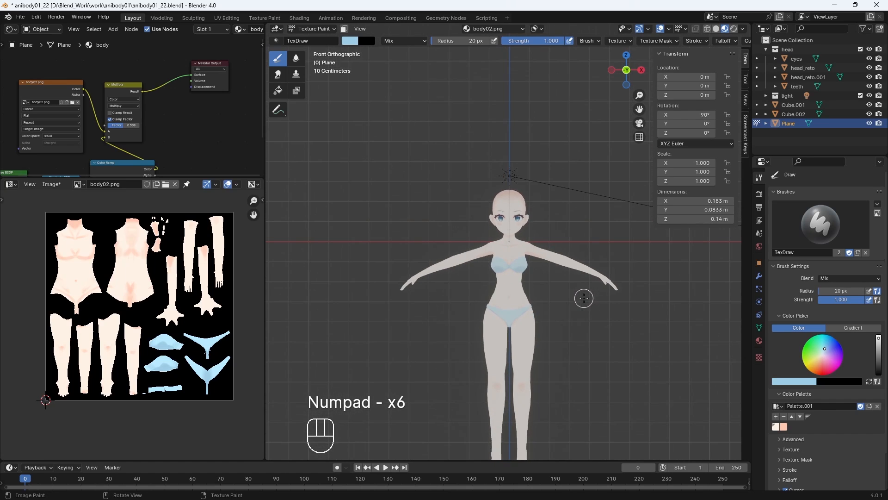
mouse_move(573, 306)
middle_mouse_down("shift")
mouse_move(538, 264)
mouse_move(516, 267)
mouse_move(512, 332)
middle_mouse_up("shift")
left_click(734, 30)
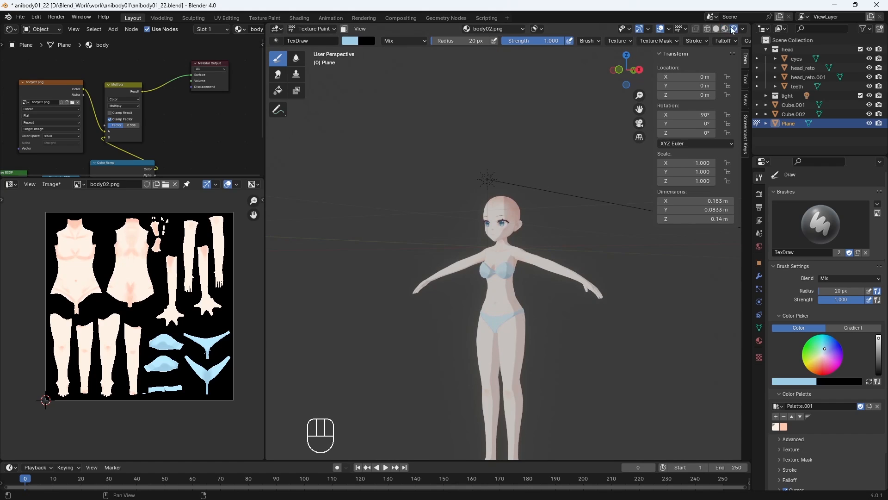
key("KP_Subtract")
key("KP_Subtract")
key("KP_Subtract")
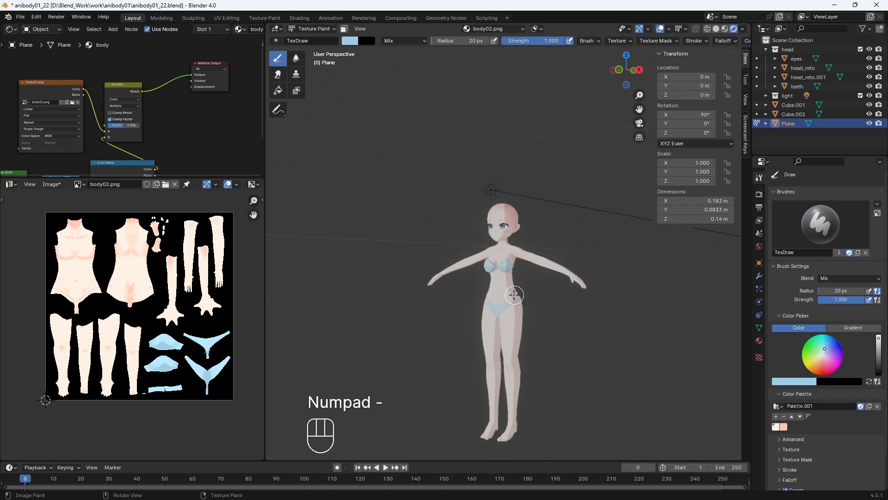
Step: Sample the light blue of the bikini bottom from the texture and repaint the lit areas of the bikini top cups
key("KP_Add")
key("KP_Add")
key("KP_Add")
key("KP_Add")
key("KP_Add")
key("KP_Add")
key("KP_Add")
key("KP_Add")
key("KP_Add")
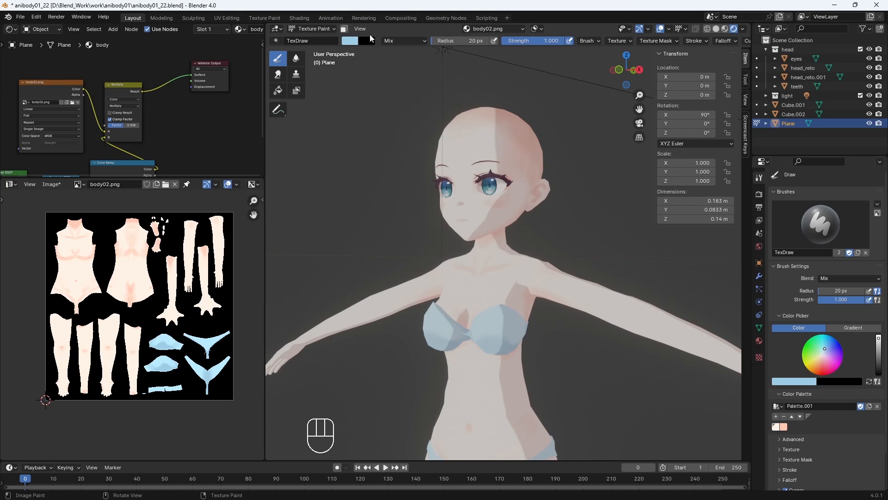
left_click(352, 44)
left_click(434, 154)
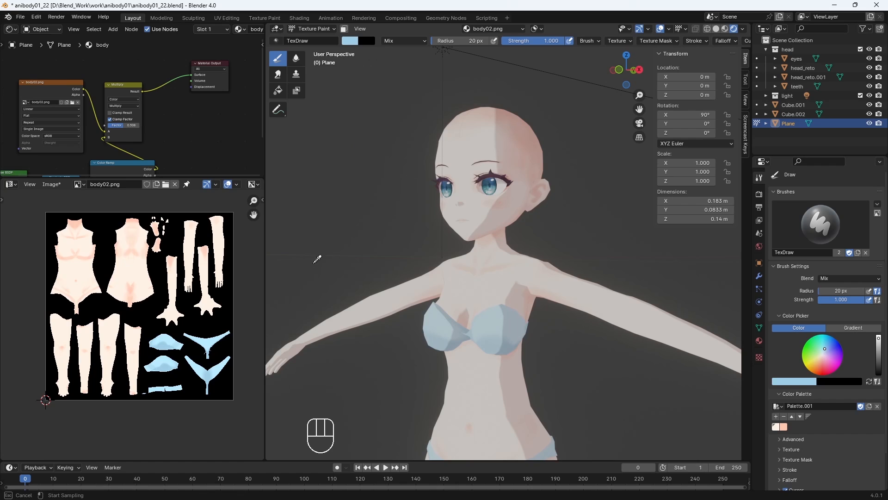
left_click(213, 341)
left_click_drag(477, 330, 525, 328)
key("KP_1")
key("alt+q")
mouse_move(526, 328)
middle_mouse_down()
mouse_move(490, 302)
mouse_move(508, 330)
middle_mouse_up()
left_click_drag(507, 329, 531, 328)
key("KP_1")
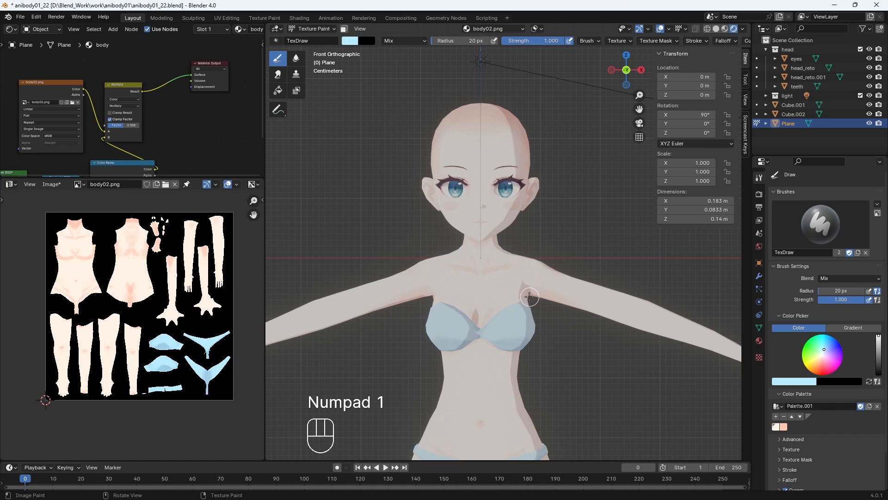
Step: Sample the darker bikini blue, reduce the brush radius to 10 px and refine the shading on the bikini top
mouse_move(525, 299)
middle_mouse_down()
mouse_move(509, 302)
mouse_move(525, 323)
mouse_move(456, 294)
middle_mouse_up()
key("p")
key("p")
key("p")
key("p")
key("p")
key("bracketleft")
key("bracketleft")
key("bracketleft")
key("bracketleft")
key("bracketleft")
key("KP_1")
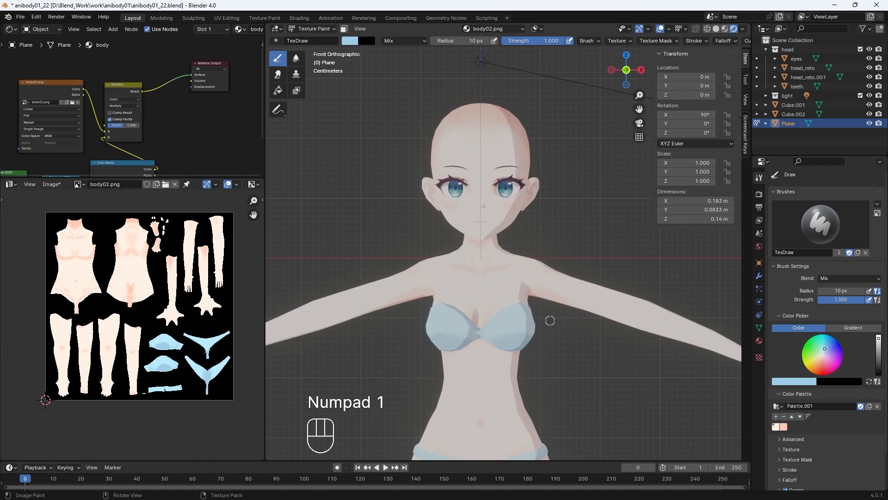
Step: Return the bikini top to Object Mode and save the body02.png texture image
key("KP_Subtract")
key("KP_Subtract")
key("KP_Subtract")
key("KP_Subtract")
key("KP_Subtract")
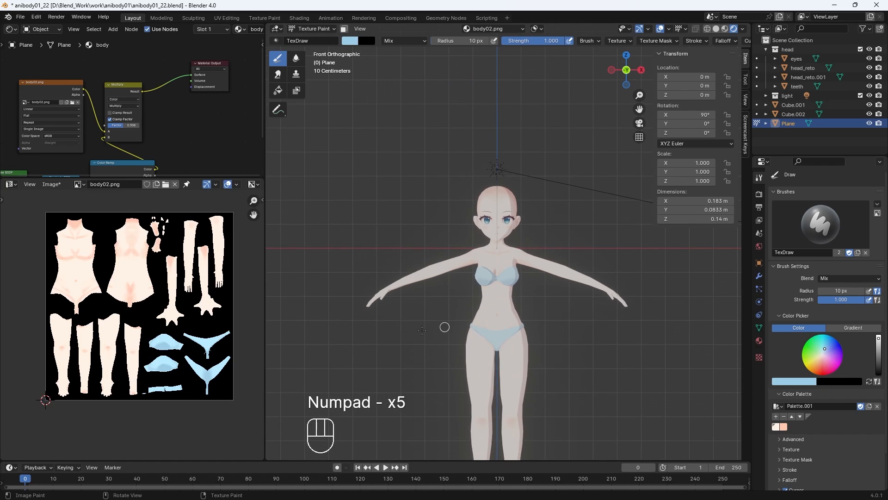
middle_click_drag(692, 402, 601, 430)
mouse_move(586, 442)
middle_mouse_down("shift")
mouse_move(585, 341)
mouse_move(620, 343)
middle_mouse_up("shift")
left_click(317, 29)
left_click(313, 40)
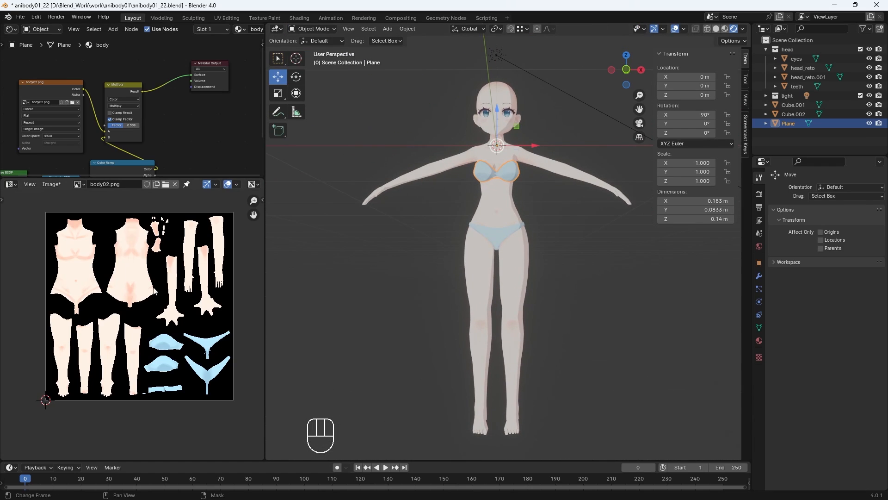
key("alt+s")
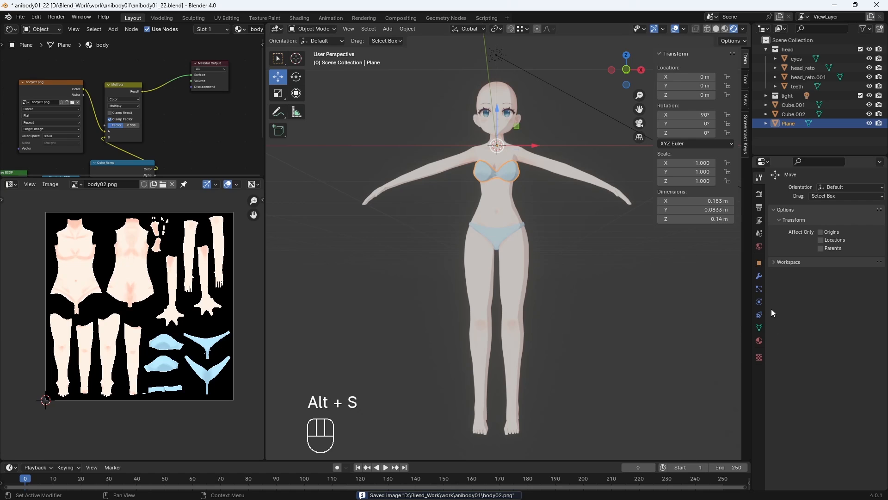
left_click(759, 276)
left_click(806, 191)
mouse_move(806, 191)
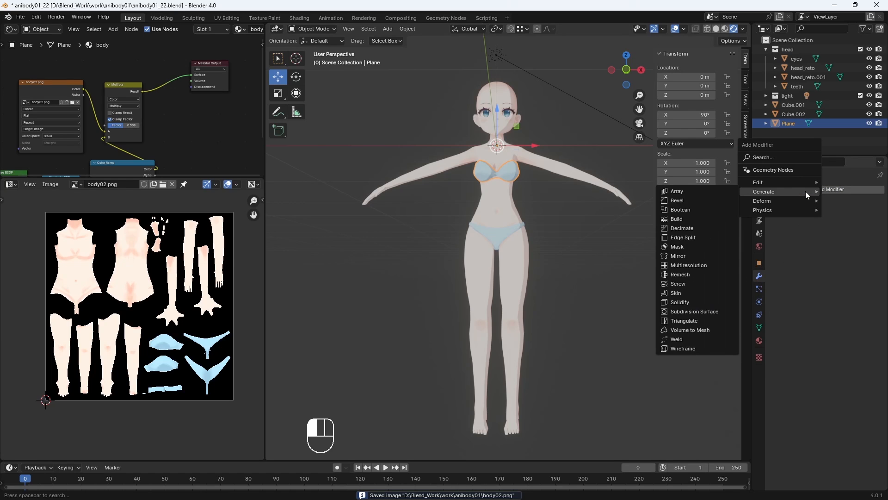
left_click(654, 275)
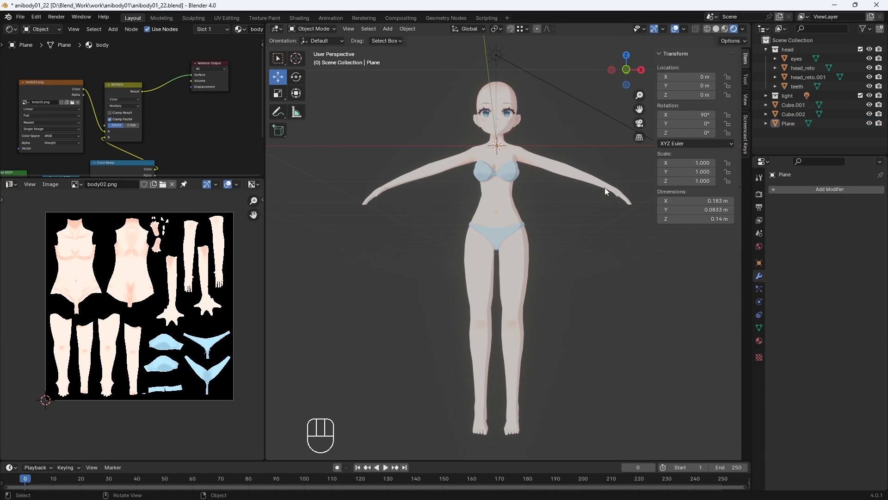
Step: Select Cube.001, Cube.002 and Plane and join them into a single object with Cube.001 active
left_click(798, 106)
left_click(791, 122, "shift")
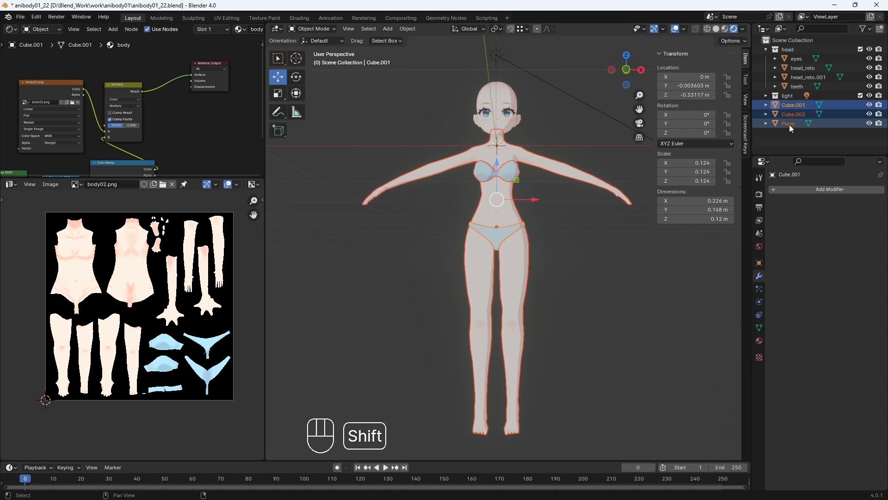
key("ctrl+j")
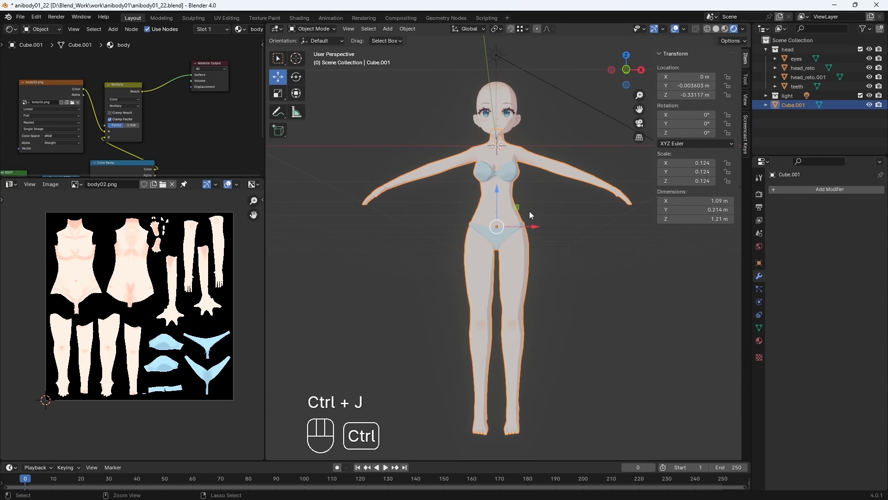
Step: Add a Solidify modifier to the joined body object
scroll(530, 232, "up", 4)
middle_click_drag(515, 181, 720, 321)
left_click(804, 191)
mouse_move(804, 191)
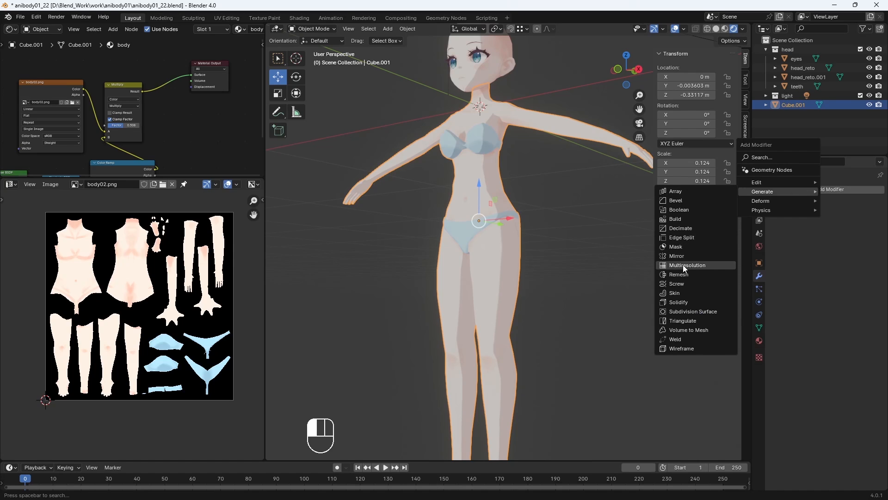
left_click(684, 302)
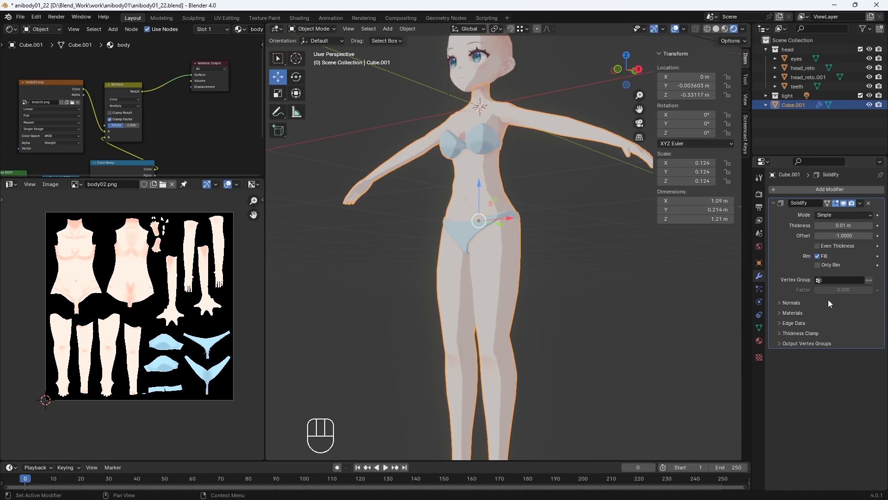
Step: Enable flipped and high-quality normals in Solidify, with a material offset of 1 and a thickness of -0.11 m
left_click(780, 303)
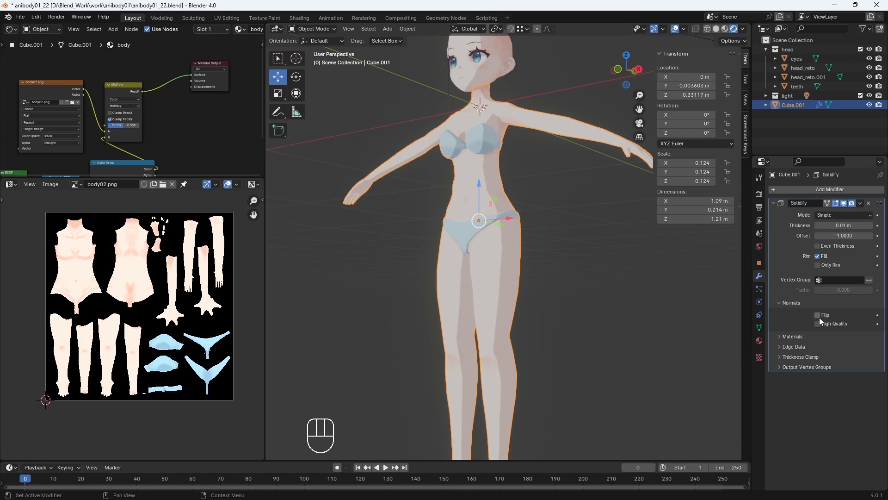
left_click(782, 336)
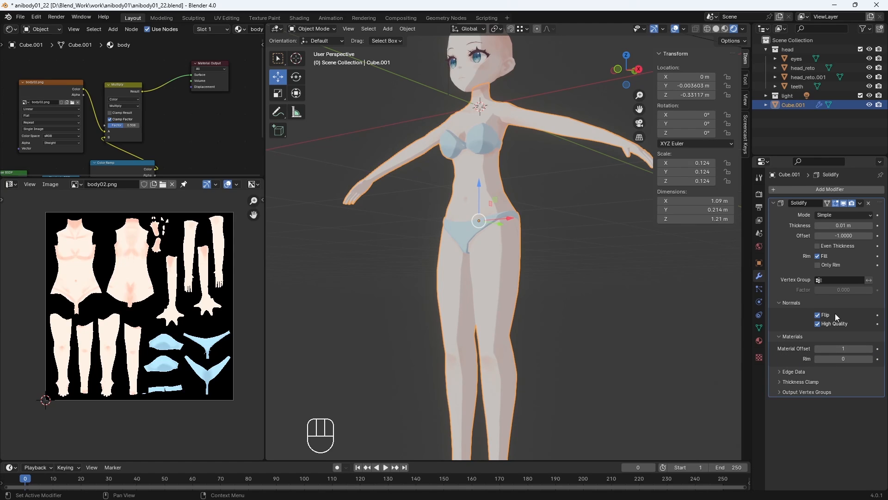
left_click_drag(814, 226, 786, 226)
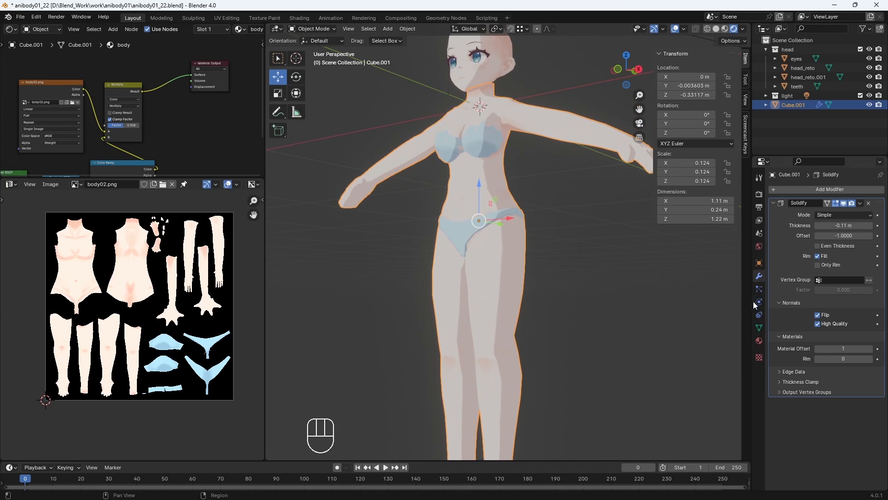
Step: Enlarge the node editor area and add a second, empty material slot to the joined body
left_click(758, 341)
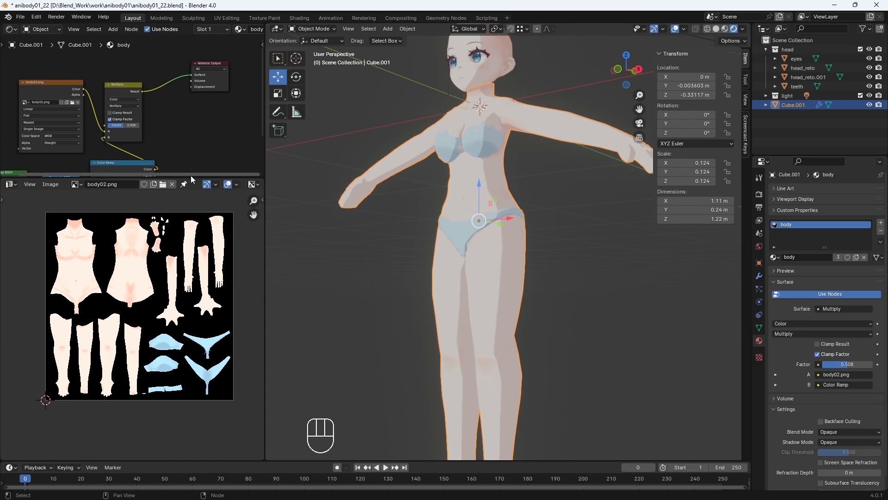
left_click_drag(192, 179, 203, 321)
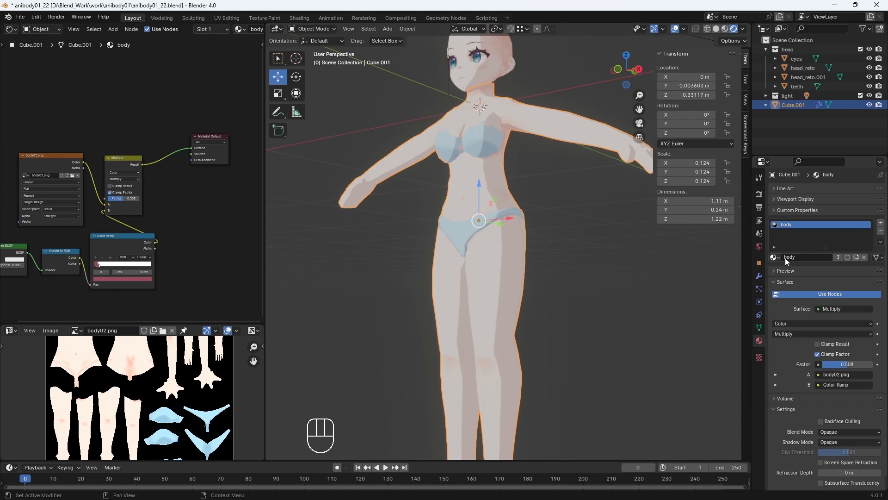
left_click(881, 224)
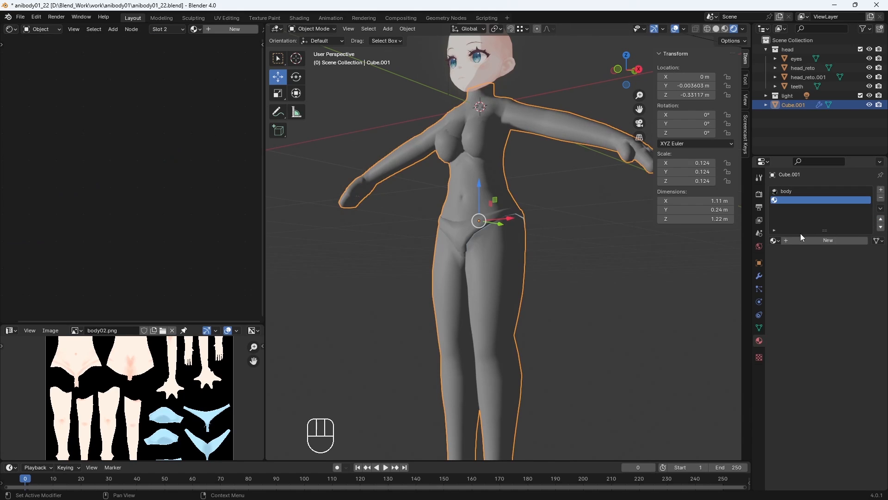
Step: Assign the existing material Material to the joined body's second slot and set its Solidify thickness to -0.01 m
left_click(775, 241)
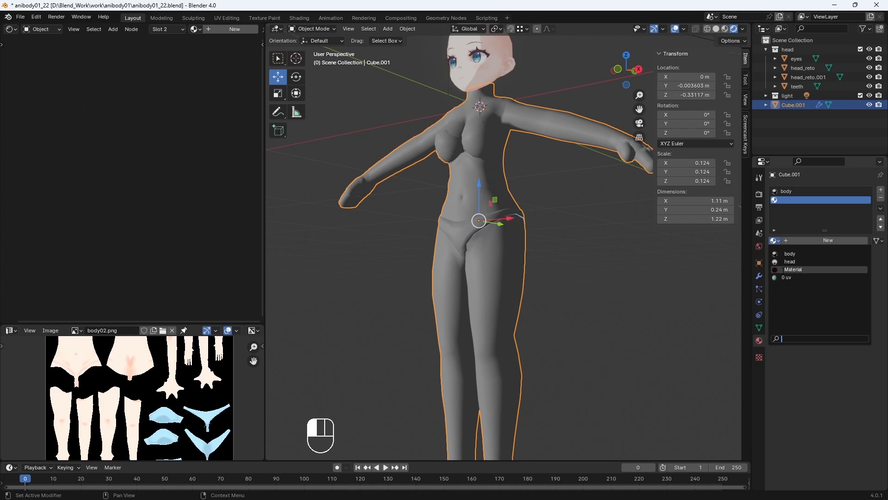
left_click(788, 270)
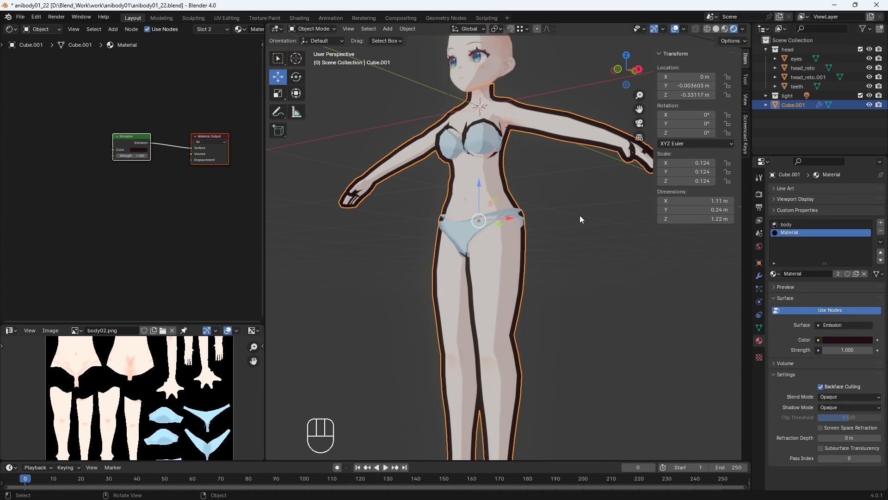
left_click(759, 276)
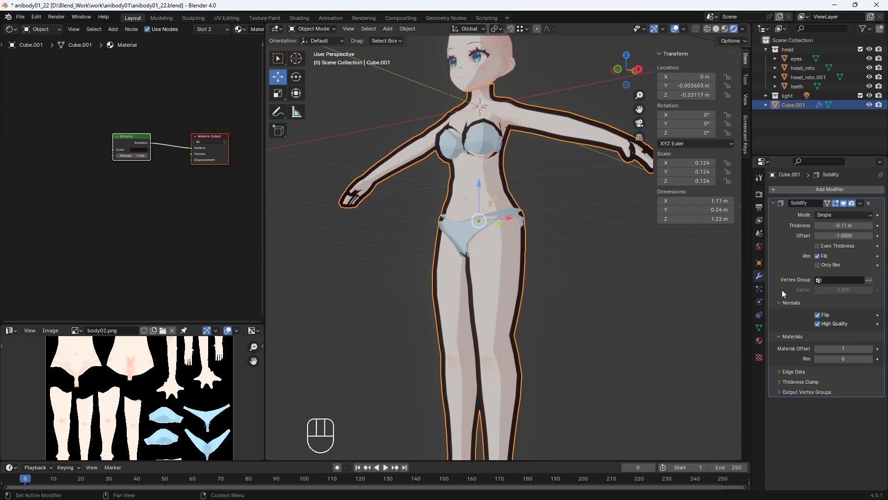
left_click(850, 226)
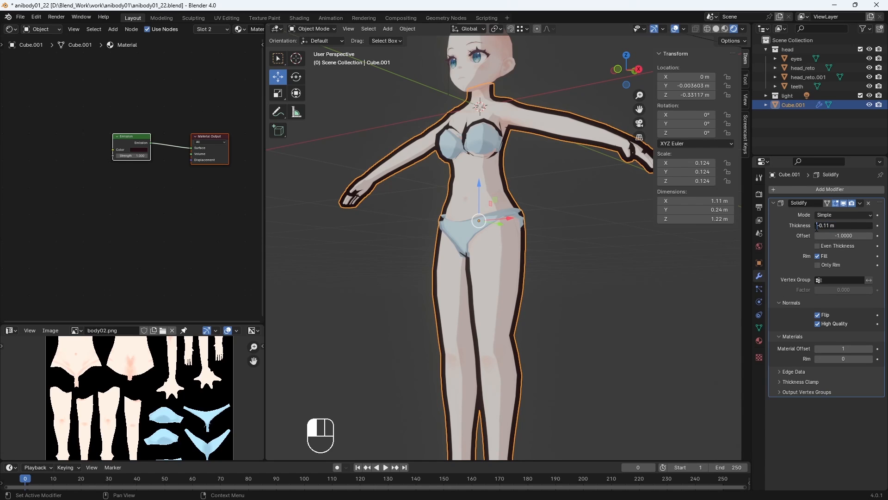
left_click(790, 232)
left_click_drag(849, 226, 857, 226)
left_click(856, 225)
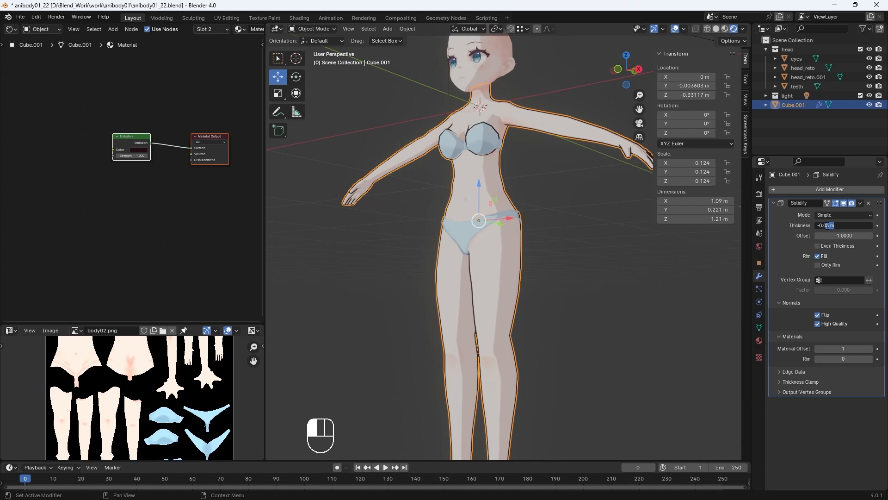
type("1")
key("Return")
Step: Fine-tune the Solidify thickness of the body outline while checking the lines on the torso and bikini
middle_click_drag(513, 295, 554, 363)
left_click(555, 373)
mouse_move(555, 375)
middle_mouse_down()
mouse_move(557, 397)
mouse_move(584, 378)
mouse_move(556, 387)
middle_mouse_up()
scroll(557, 387, "up", 3)
left_click(854, 226)
left_click_drag(848, 226, 827, 226)
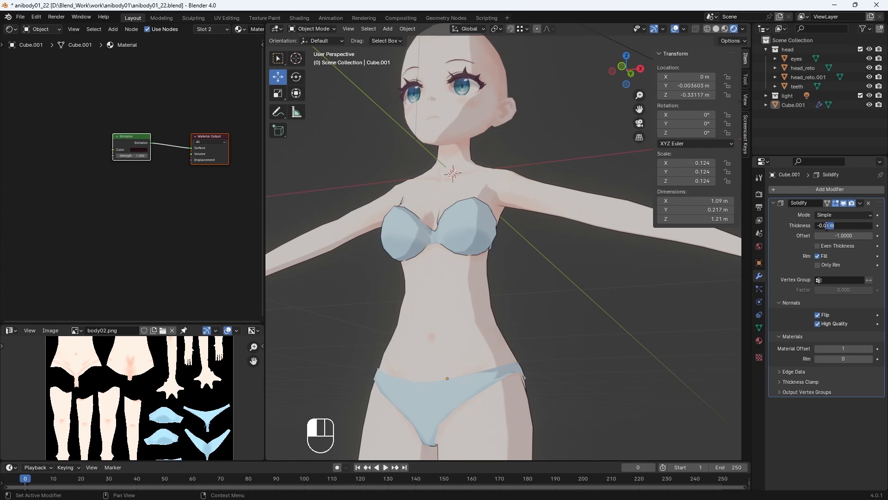
key("Return")
scroll(562, 365, "down", 3)
middle_click_drag(561, 366, 565, 297)
scroll(562, 330, "down", 2)
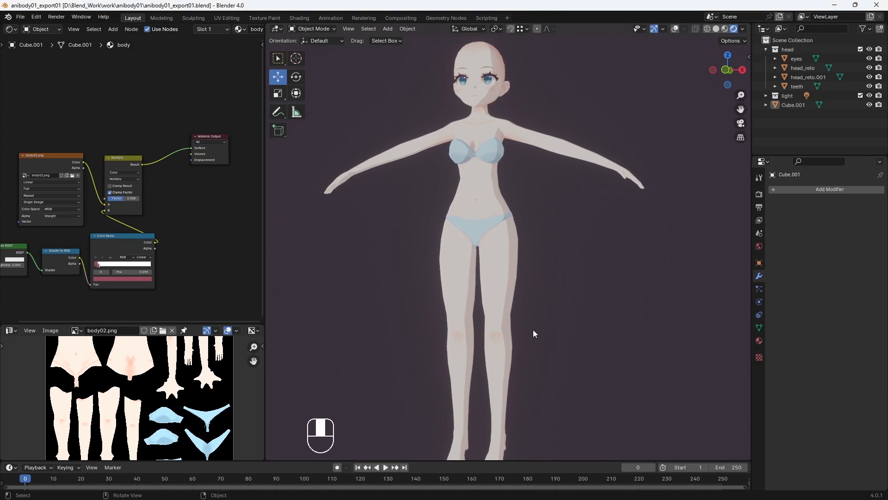
Step: Join eyes, head_reto, head_reto.001 and teeth into a single object with eyes active
scroll(533, 329, "down", 2)
middle_click_drag(649, 217, 599, 256)
left_click(504, 215)
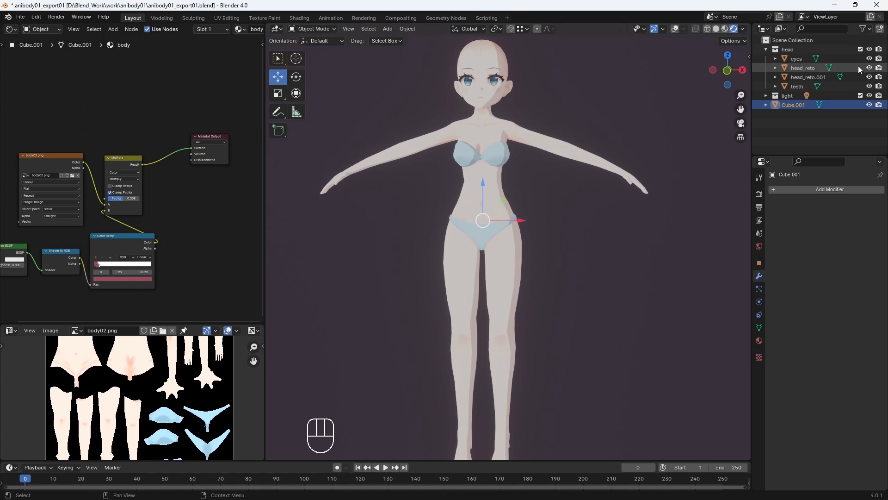
left_click(798, 58)
left_click(799, 86, "shift")
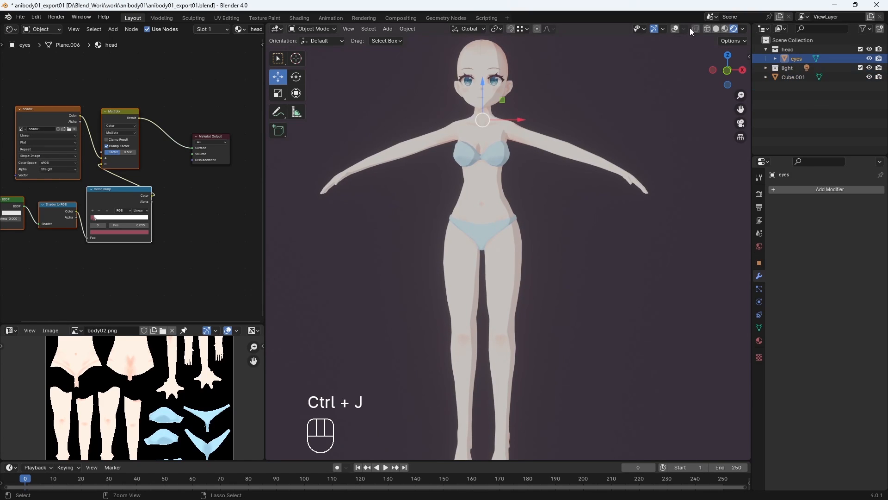
Step: Move the eyes object out of the head collection and delete the emptied collection
left_click(799, 77)
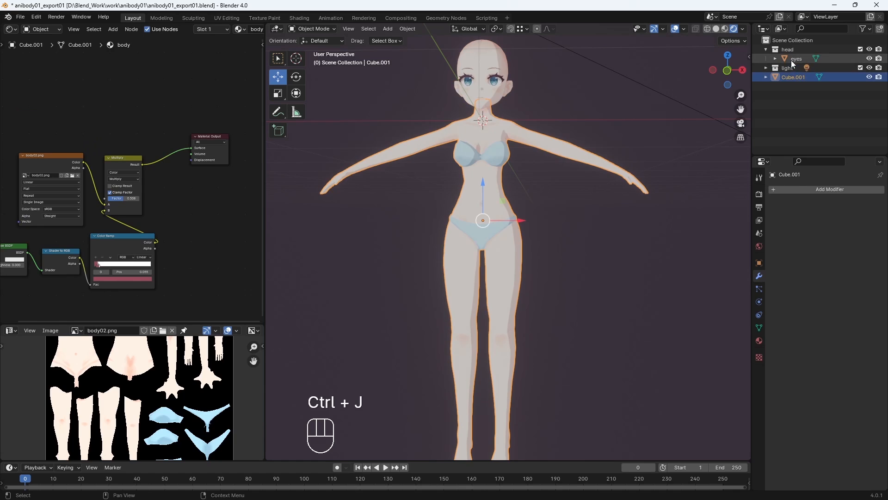
left_click_drag(792, 60, 798, 103)
left_click(790, 62)
left_click(788, 50)
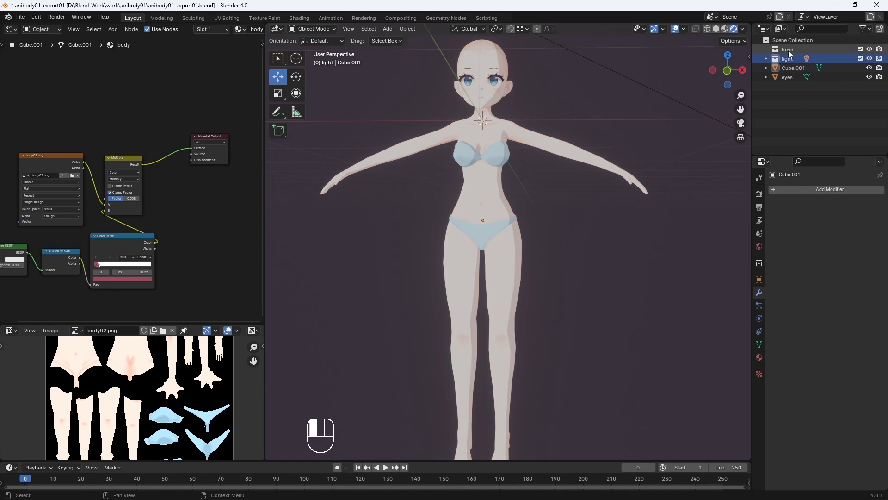
key("Delete")
Step: Rename the eyes object as head and Cube.001 as body
left_click(789, 69)
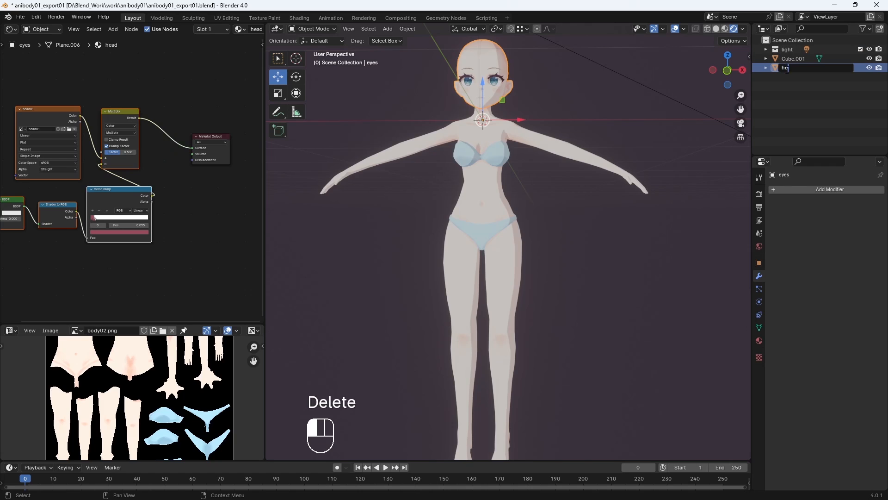
type("head")
key("Return")
left_click(796, 58)
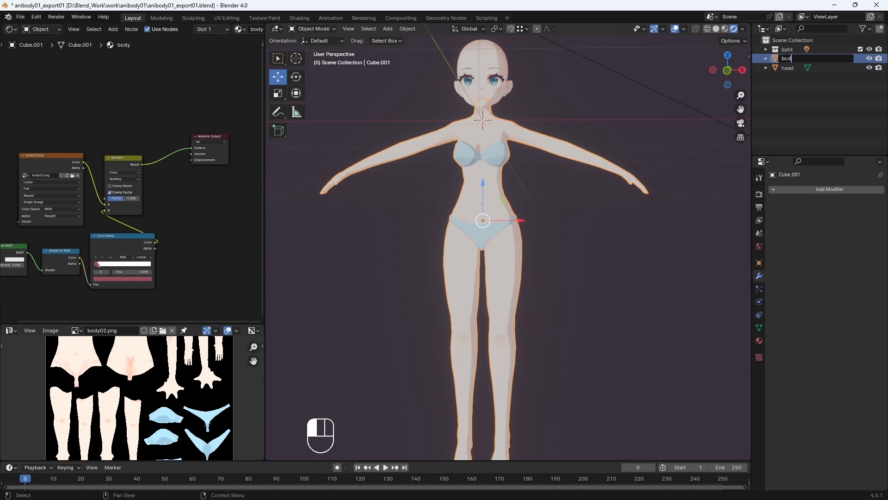
type("body")
key("Return")
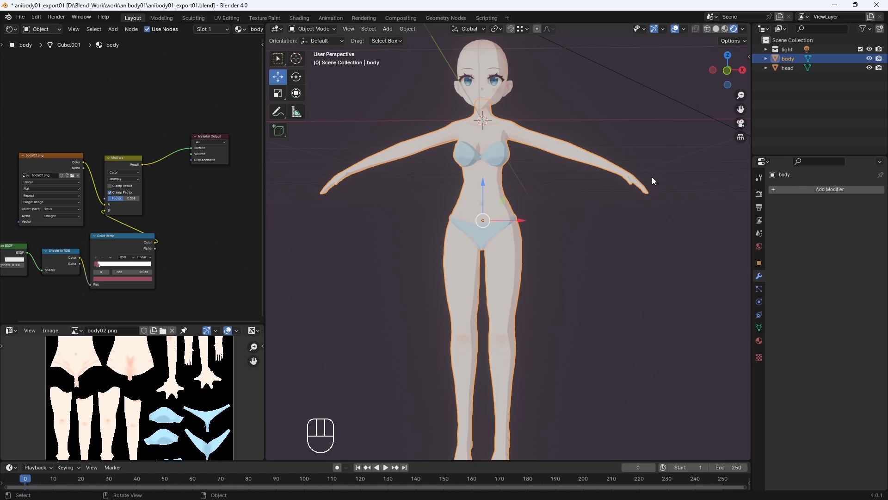
Step: Export the body and head objects as anibody01_export01.fbx in the anibody01 folder, with only Mesh as object type
left_click(545, 238)
left_click(485, 212)
left_click(484, 57)
left_click(481, 194)
left_click_drag(595, 230, 388, 79)
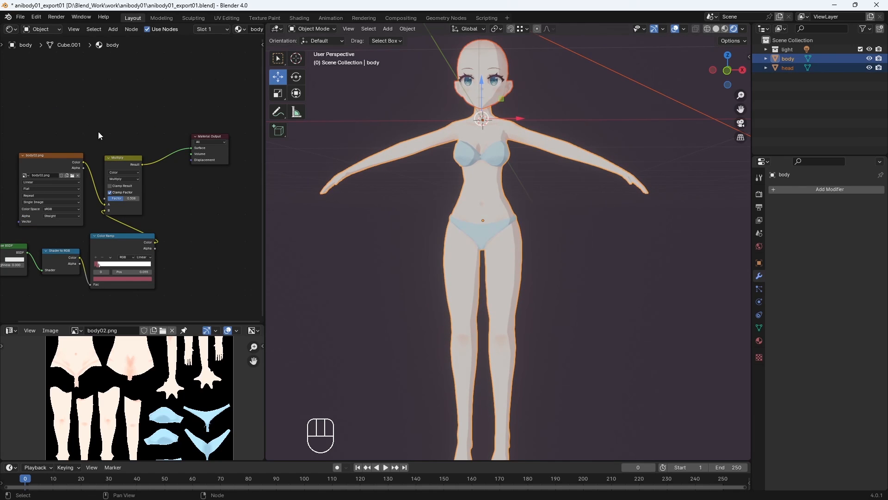
left_click(20, 17)
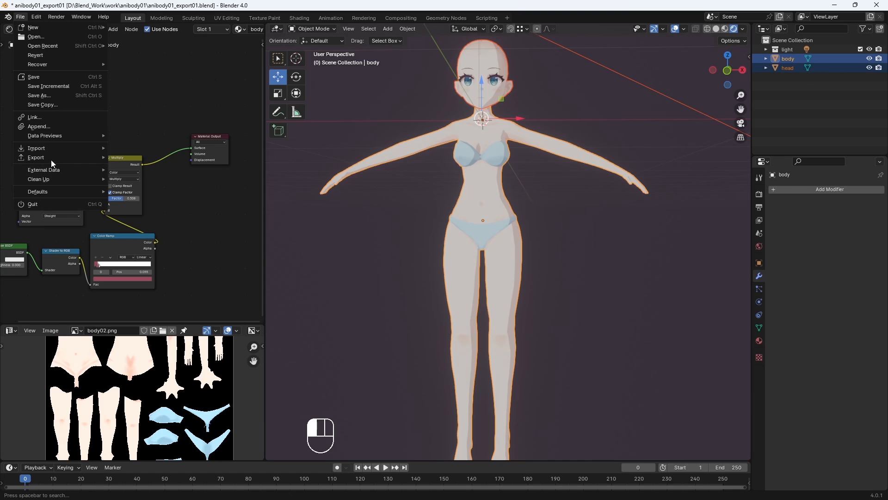
mouse_move(51, 159)
left_click(194, 240)
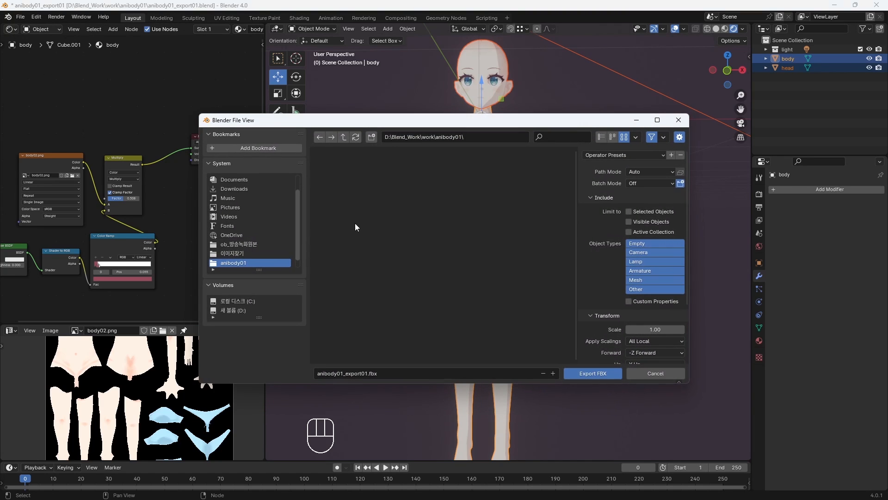
left_click(386, 374)
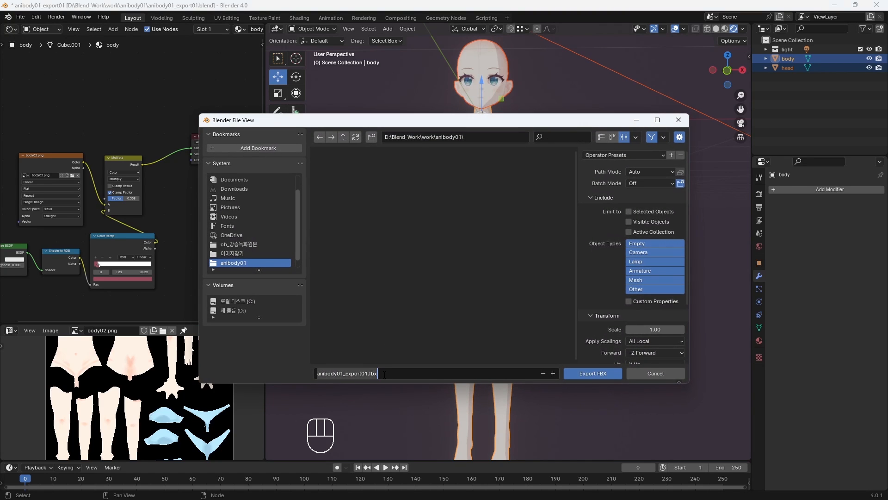
left_click(369, 374)
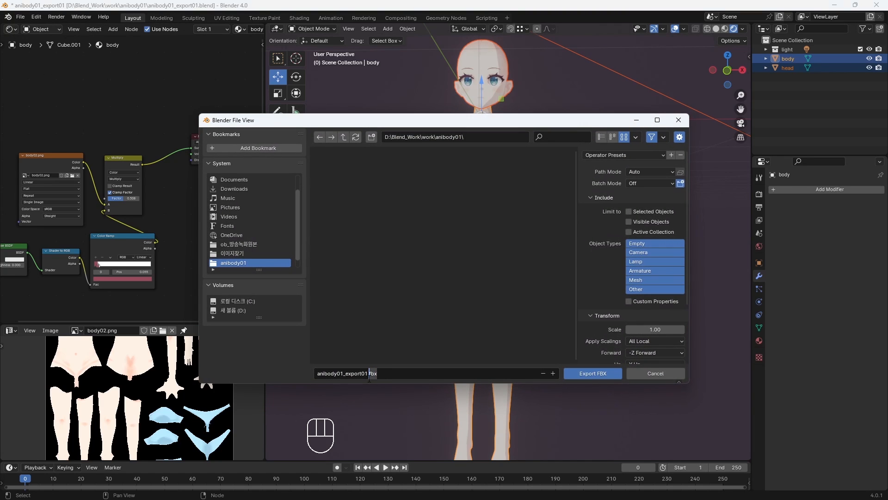
left_click(649, 279)
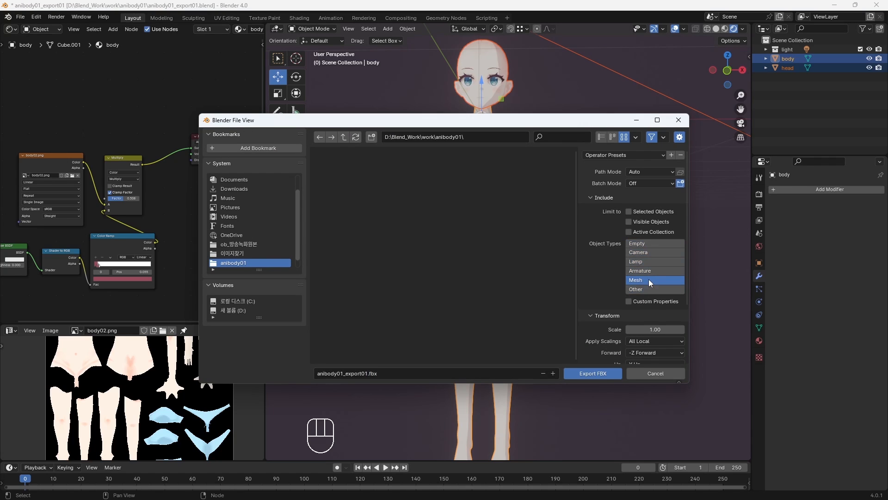
left_click(601, 376)
key("alt+a")
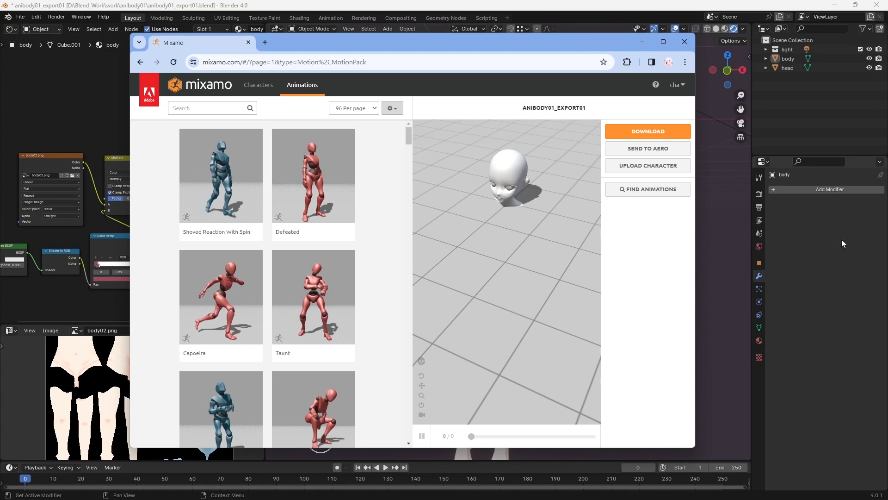
Step: Switch to Mixamo, upload the exported character FBX and accept its front-facing orientation in the Auto-Rigger
left_click(647, 165)
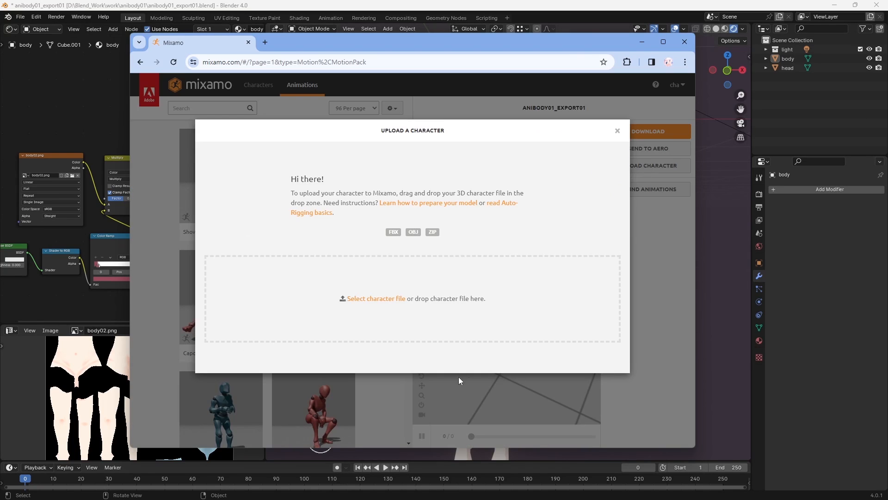
left_click_drag(624, 278, 428, 262)
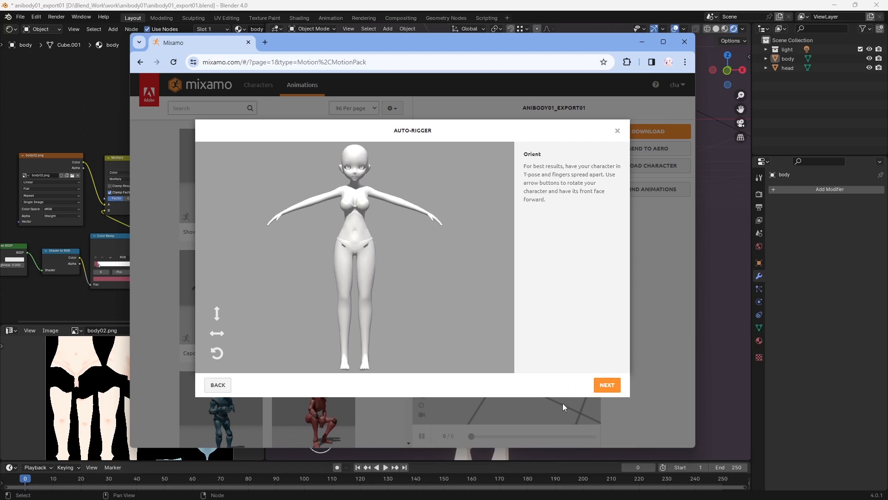
left_click(614, 388)
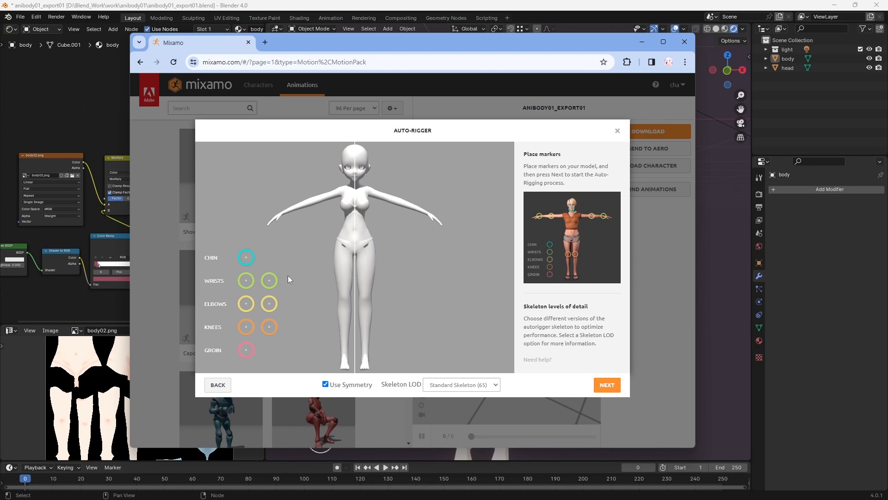
Step: Place the chin, wrist and elbow markers on the character in the Auto-Rigger with symmetry on
mouse_move(245, 258)
left_mouse_down()
mouse_move(364, 169)
mouse_move(355, 180)
left_mouse_up()
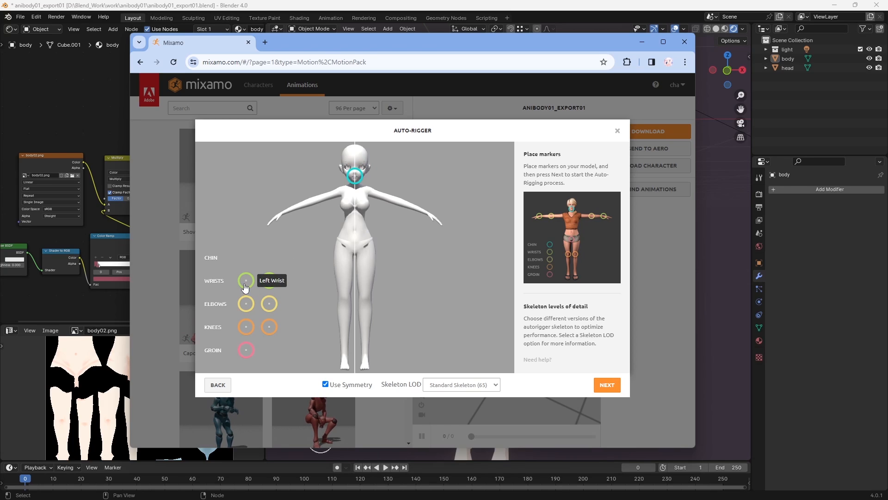
left_click_drag(245, 286, 263, 259)
mouse_move(291, 214)
left_mouse_down()
mouse_move(281, 232)
mouse_move(283, 217)
left_mouse_up()
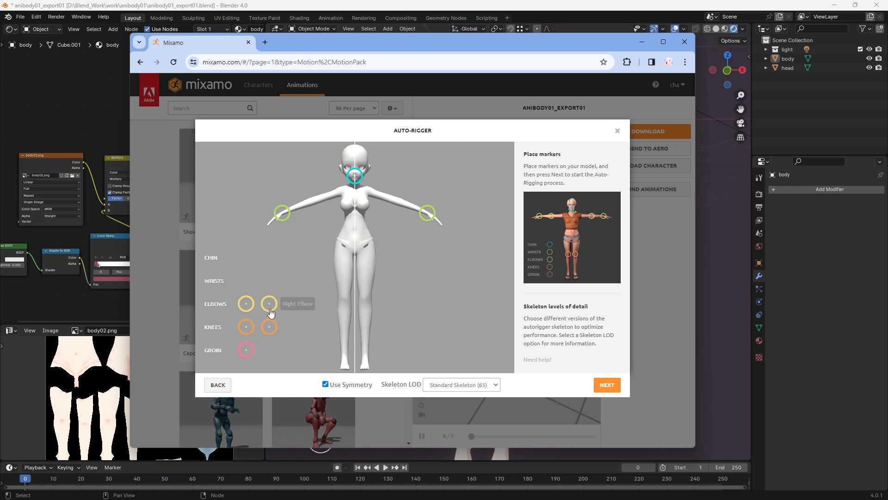
left_click_drag(270, 311, 270, 311)
left_click_drag(330, 230, 310, 207)
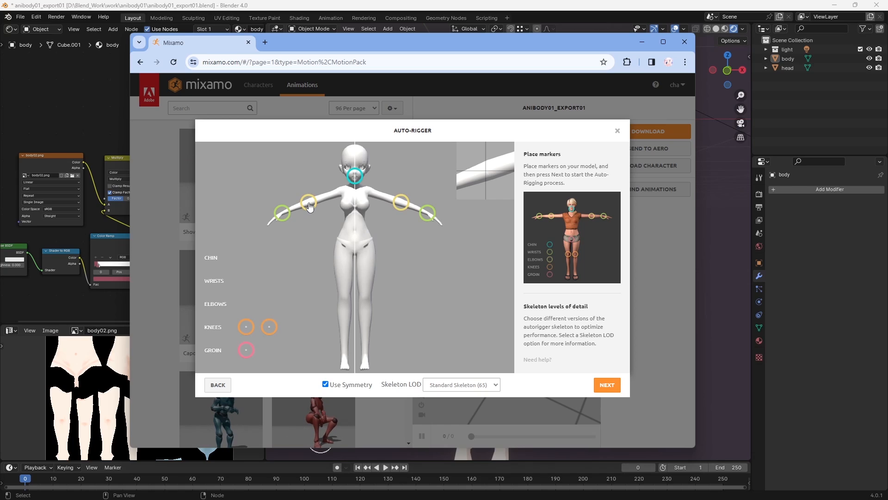
left_click_drag(311, 205, 312, 205)
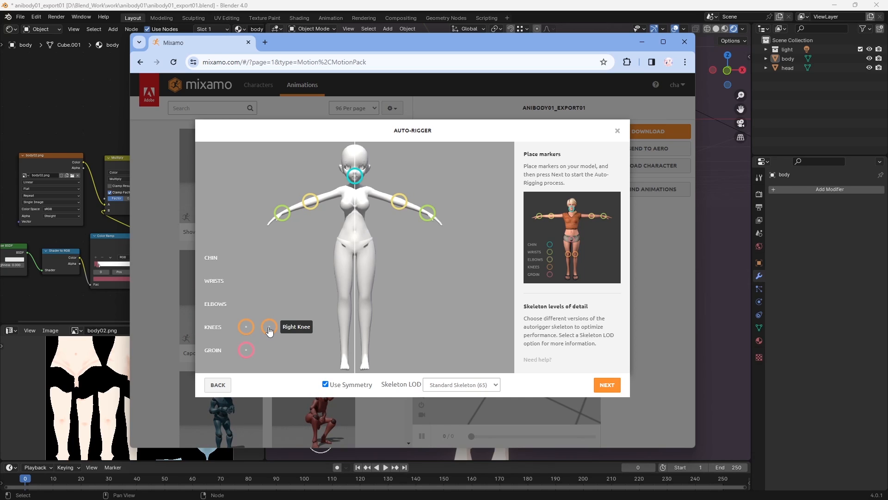
Step: Place the knee and groin markers, then run the auto-rigging with Standard Skeleton (65) and accept the rigged character
left_click_drag(269, 330, 344, 302)
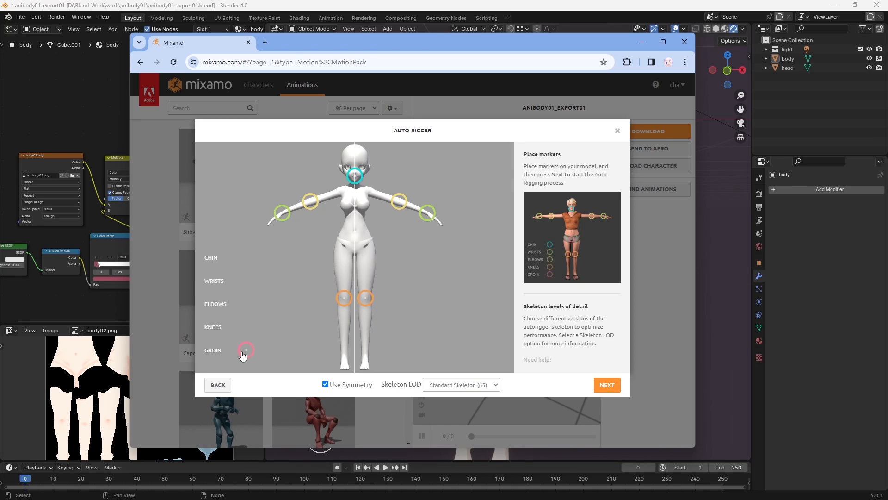
left_click_drag(243, 355, 355, 250)
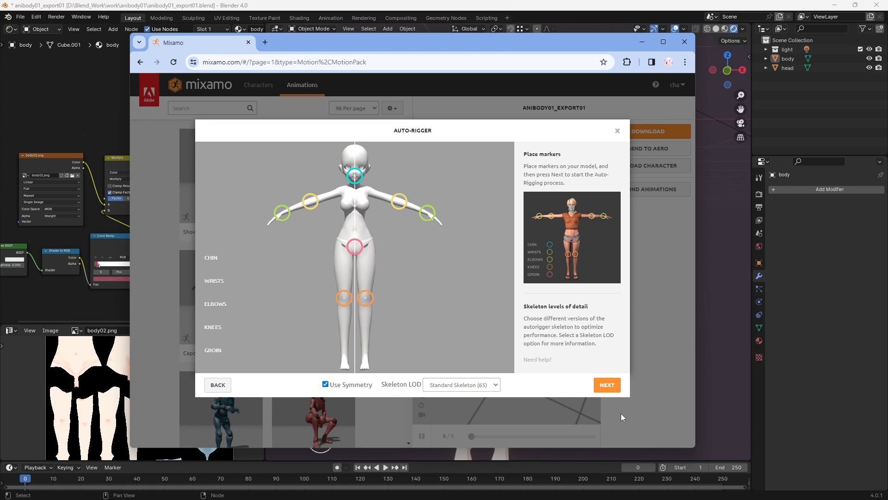
left_click(609, 386)
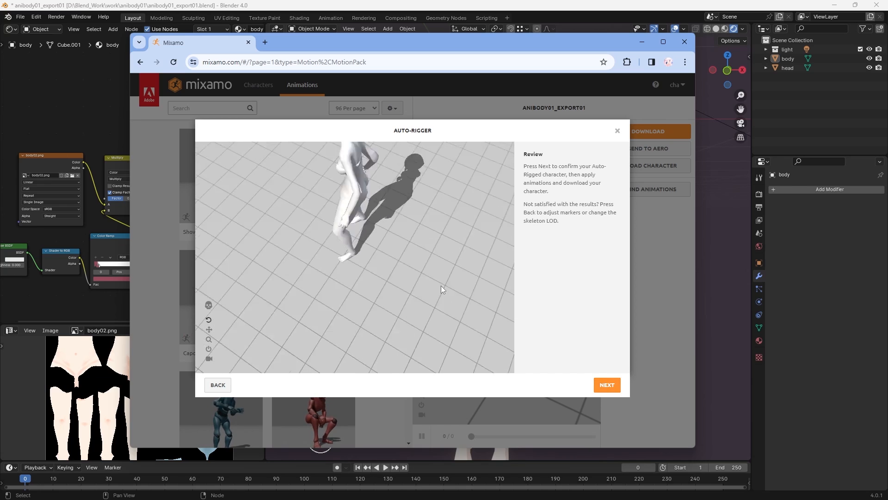
left_click(607, 388)
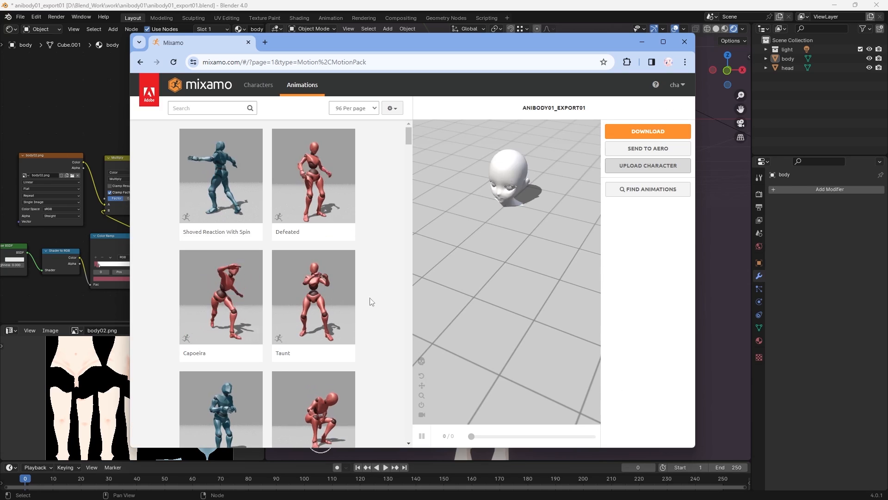
Step: Maximize the browser, browse the Mixamo animations, apply Catwalk Walk Turn 180 Tight to the character and frame it in the preview
left_click_drag(408, 137, 408, 172)
scroll(312, 352, "down", 15)
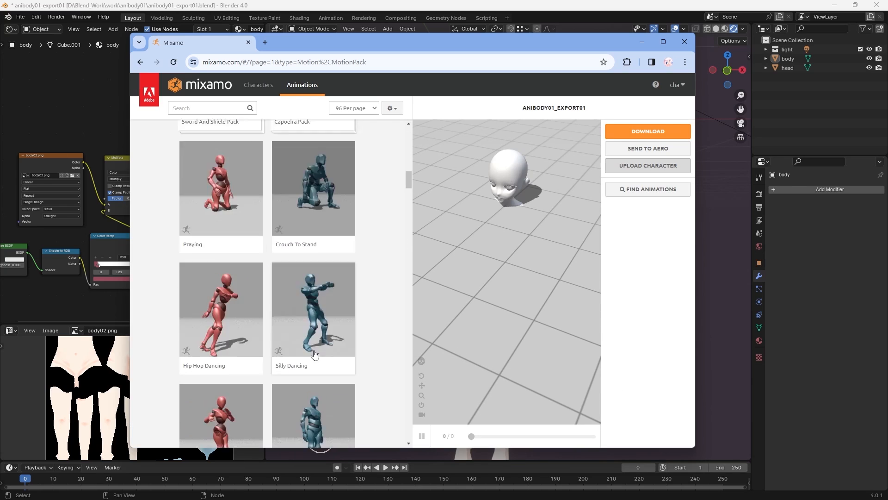
scroll(314, 357, "down", 20)
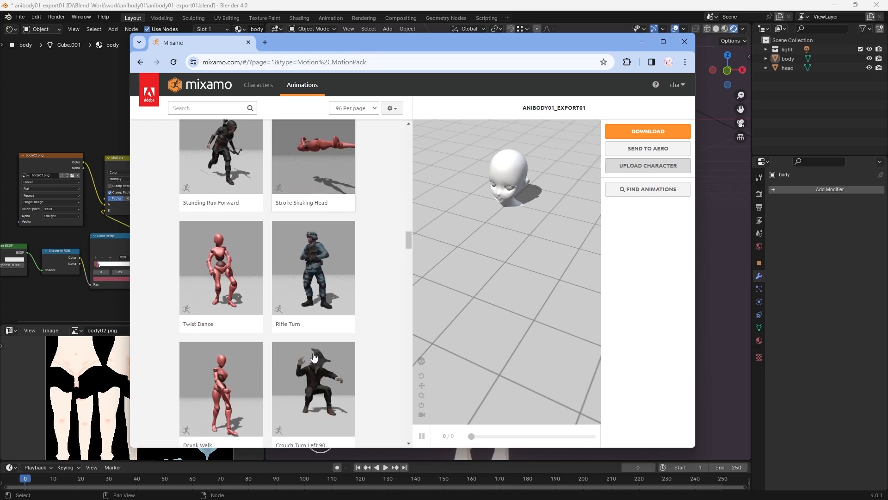
left_click_drag(406, 299, 409, 238)
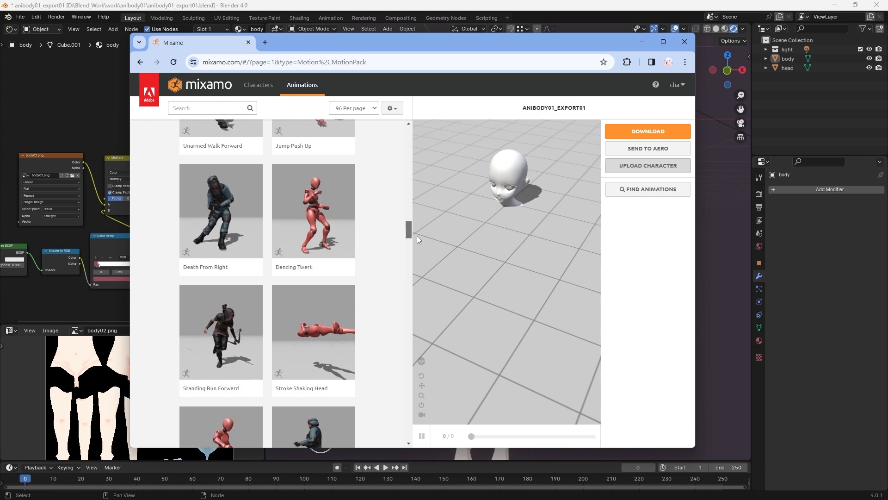
left_click(663, 43)
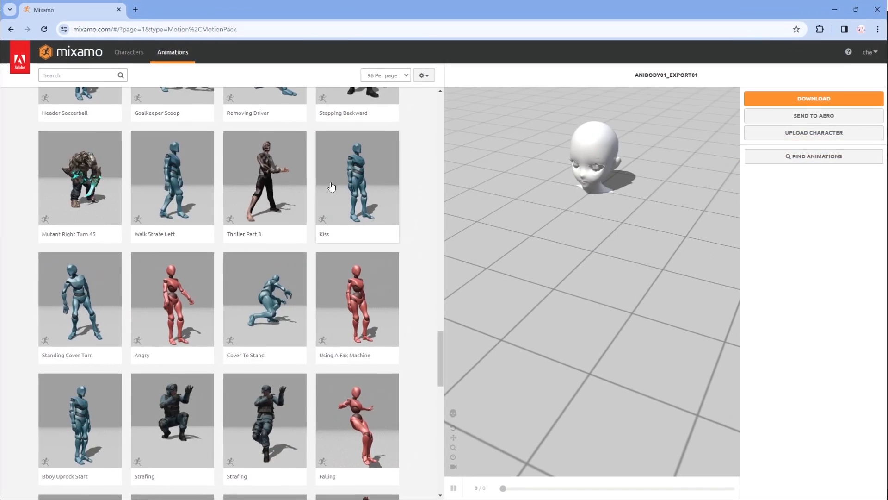
left_click_drag(443, 332, 469, 206)
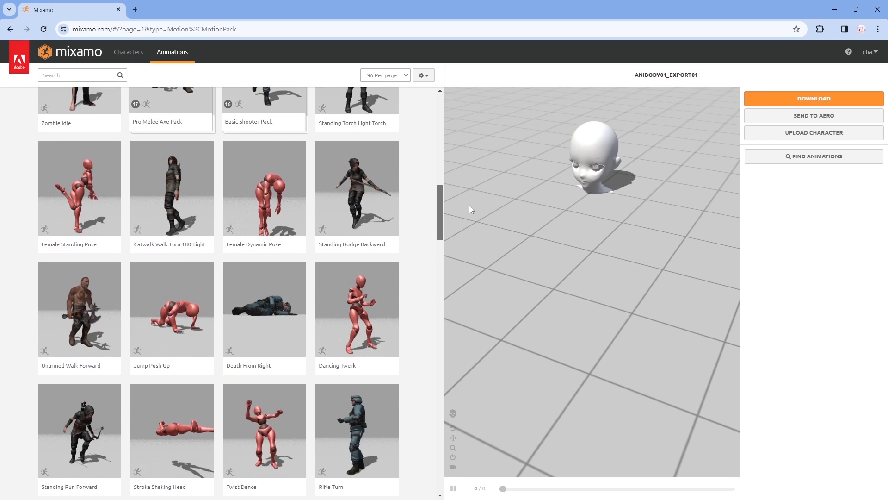
left_click(188, 200)
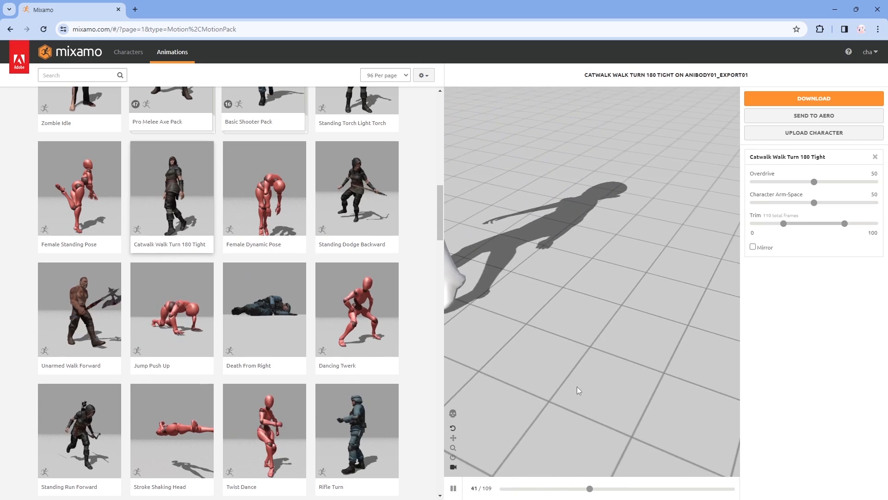
left_click_drag(576, 387, 591, 376)
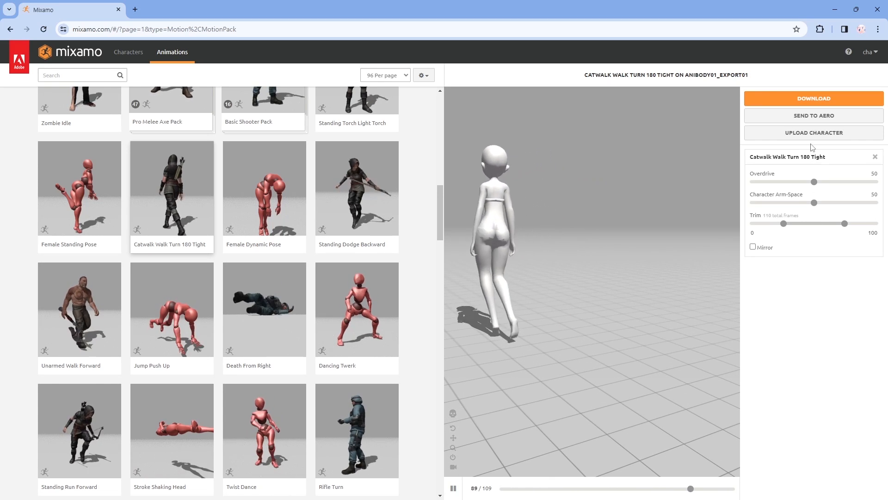
Step: Download the animated character as FBX Binary with skin, at 30 frames per second and no keyframe reduction
left_click(820, 101)
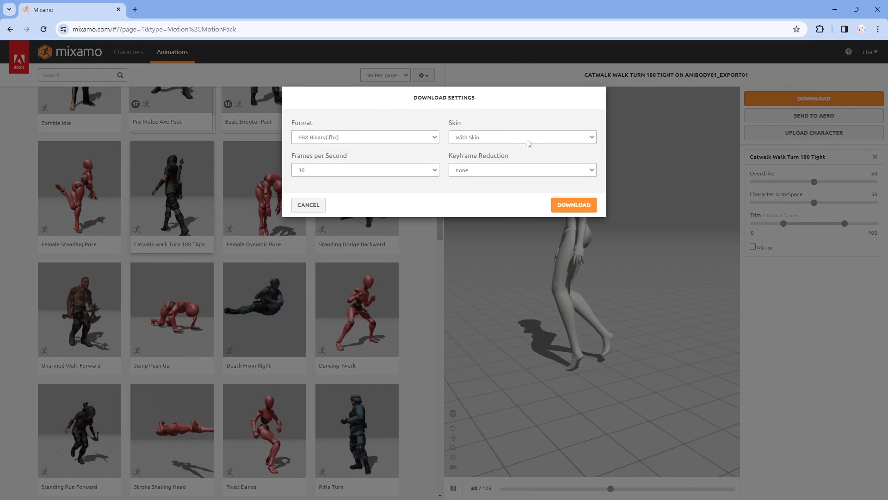
left_click(581, 139)
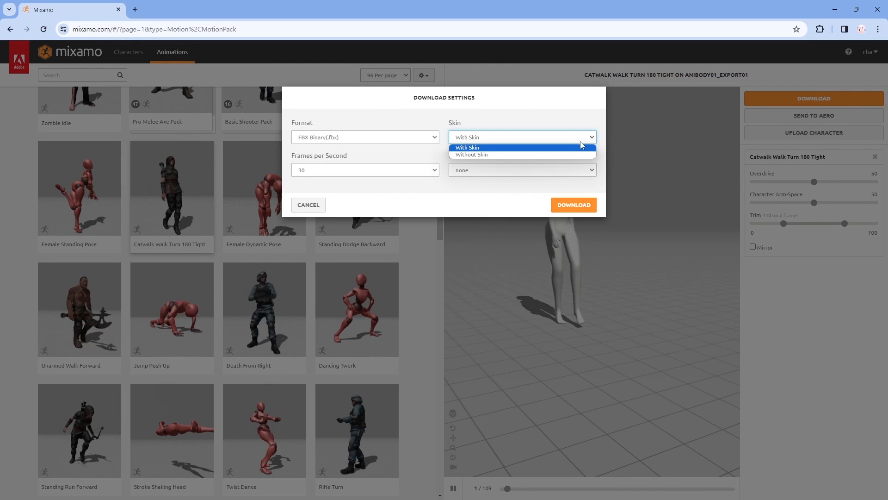
left_click(580, 144)
left_click(574, 171)
left_click(573, 181)
left_click(577, 205)
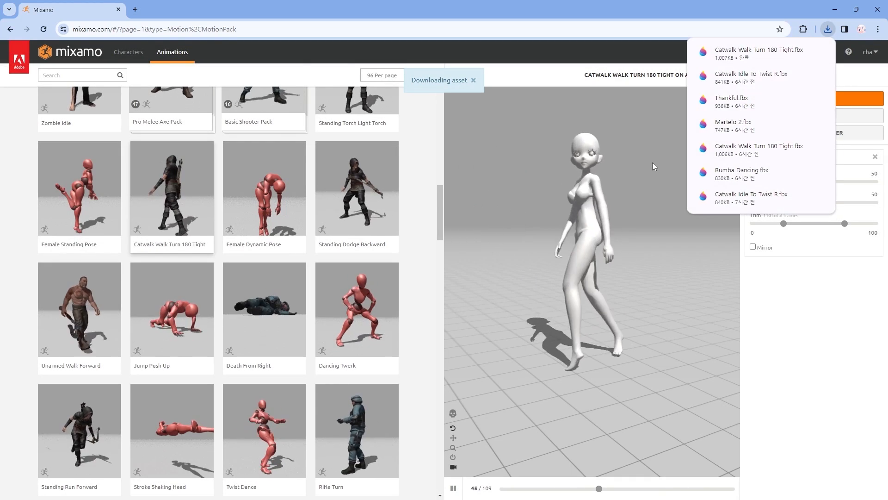
Step: Switch to Blender, import the catwalk FBX from Downloads, and move its armature beside the original character, to about X -0.46 m and Z -1.14 m
left_click(837, 11)
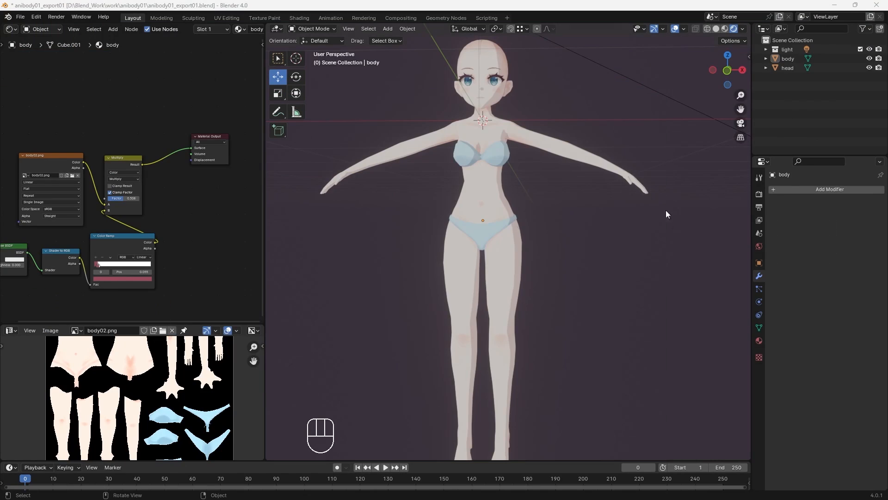
scroll(507, 319, "down", 4)
middle_click_drag(508, 319, 447, 335)
key("KP_1")
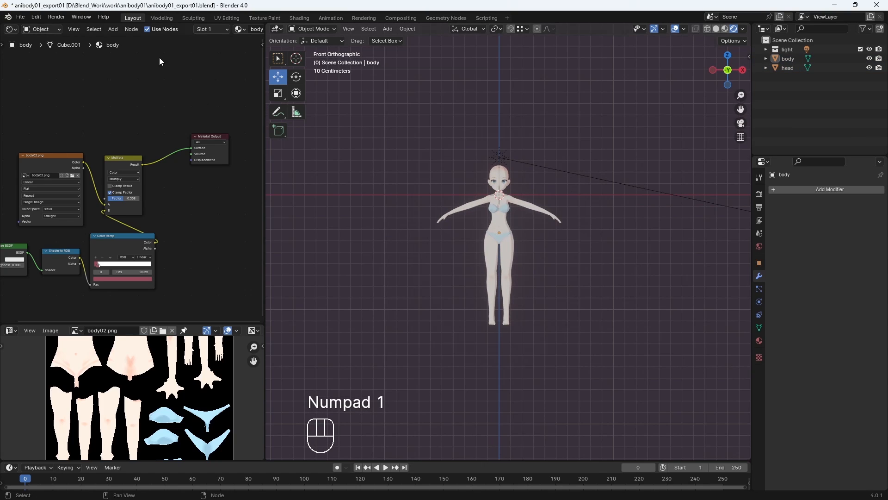
left_click(20, 17)
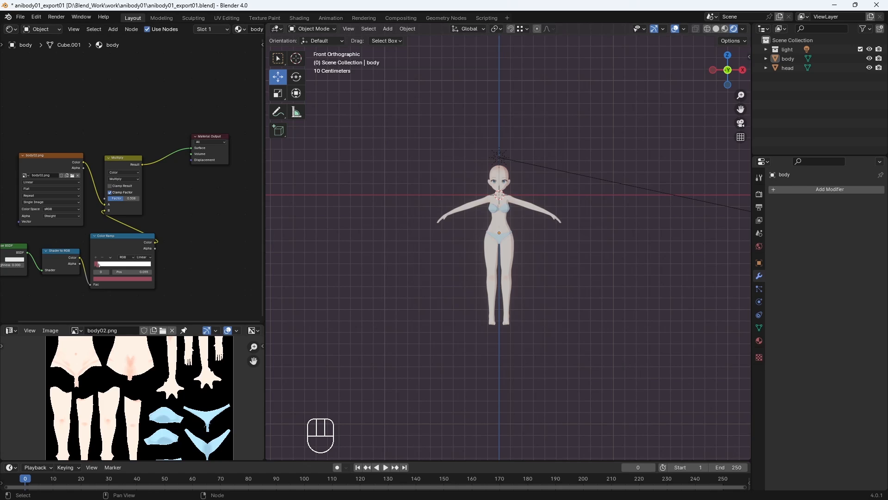
left_click(20, 19)
mouse_move(40, 149)
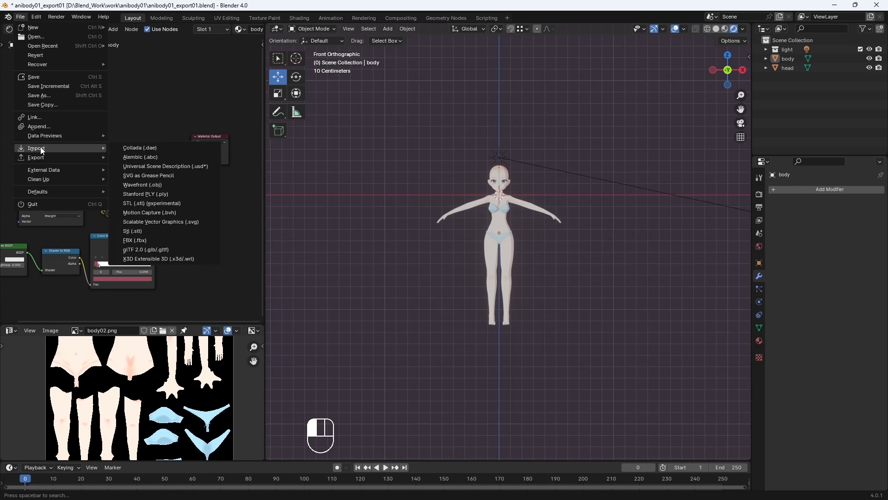
left_click(162, 241)
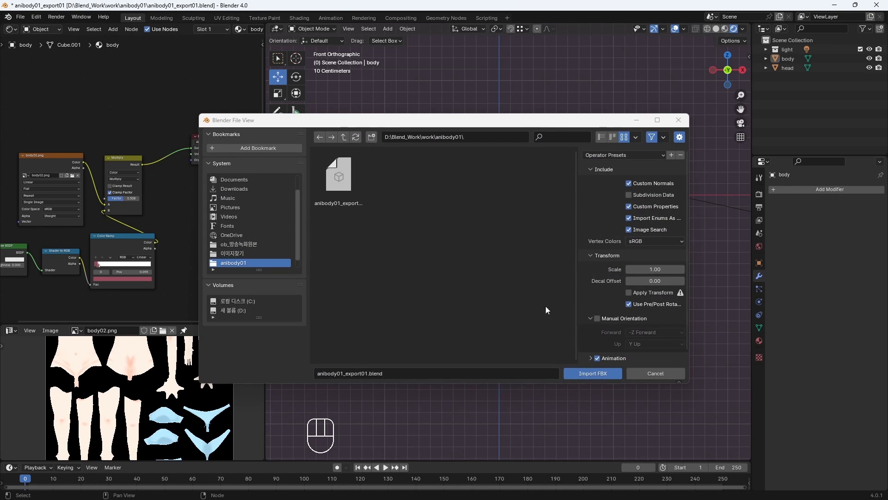
left_click(228, 189)
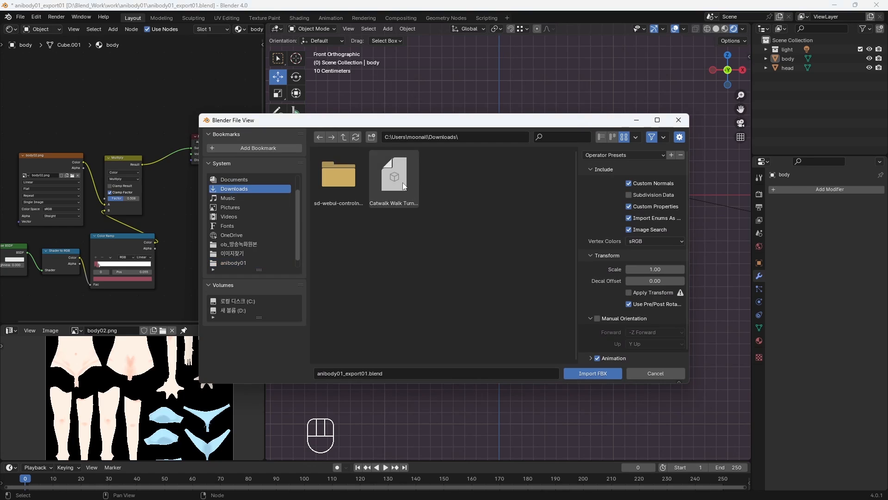
left_click(594, 373)
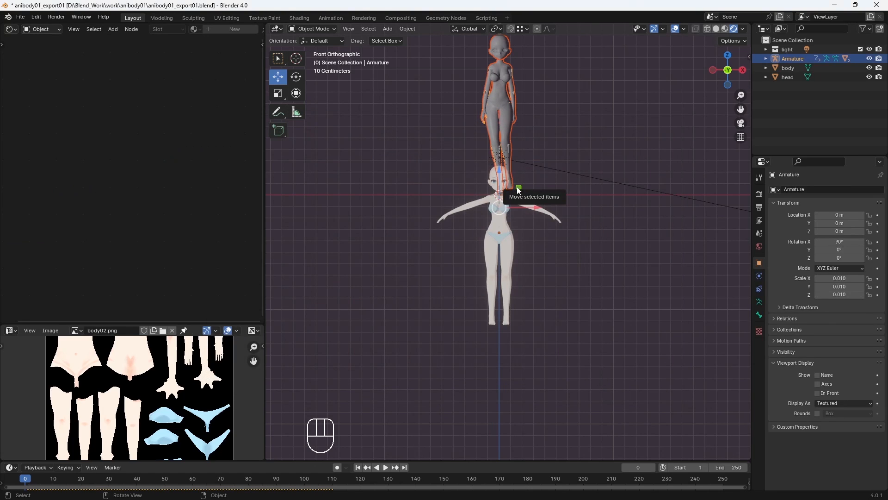
left_click_drag(519, 190, 463, 318)
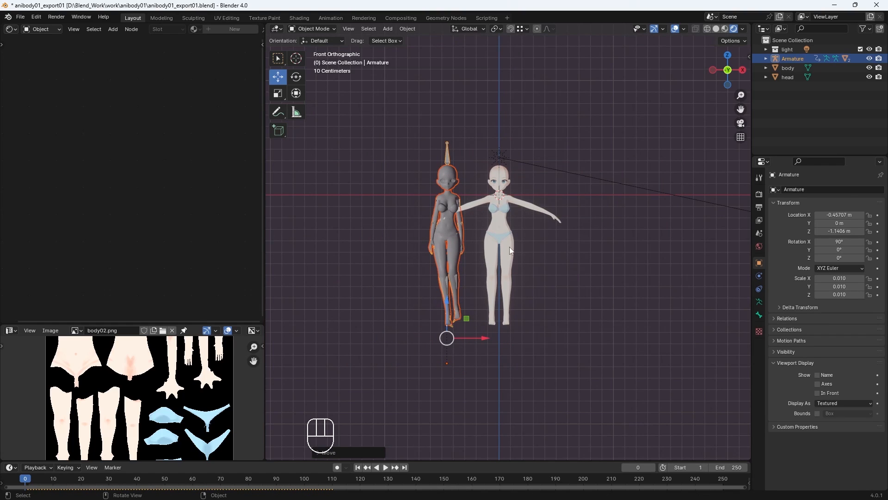
scroll(510, 250, "up", 4)
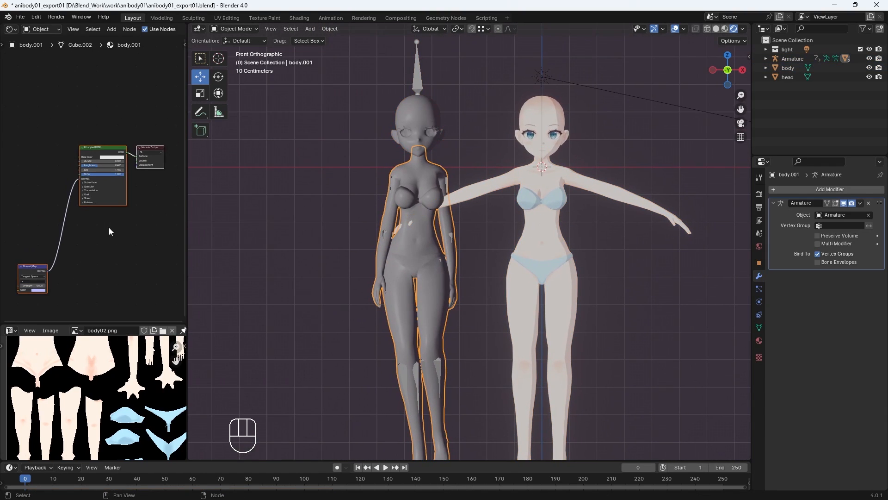
Step: Delete the Principled BSDF nodes from the imported body and head materials, including head.001 in the head's second slot
key("Delete")
key("Delete")
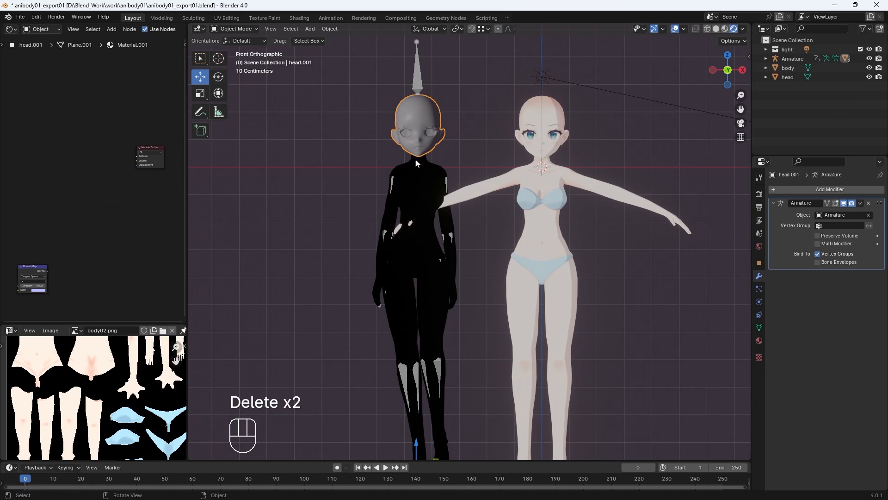
left_click_drag(186, 57, 301, 57)
left_click(210, 57)
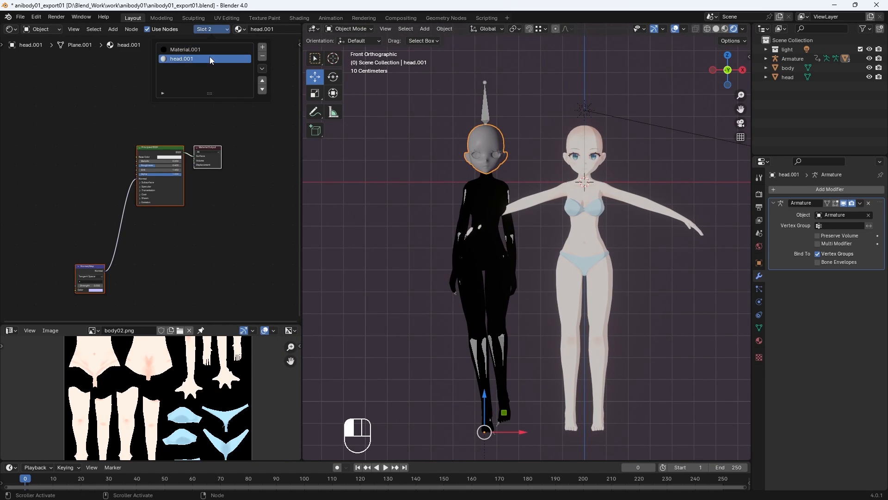
left_click(169, 153)
key("Delete")
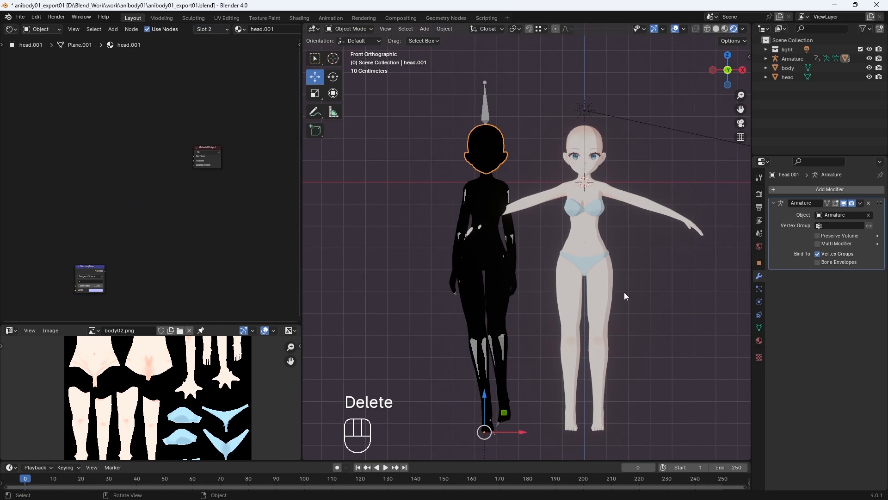
Step: Copy the original head's toon shader nodes into the head.001 material and connect the Multiply result to the Material Output surface
left_click(591, 152)
left_click_drag(194, 272, 22, 91)
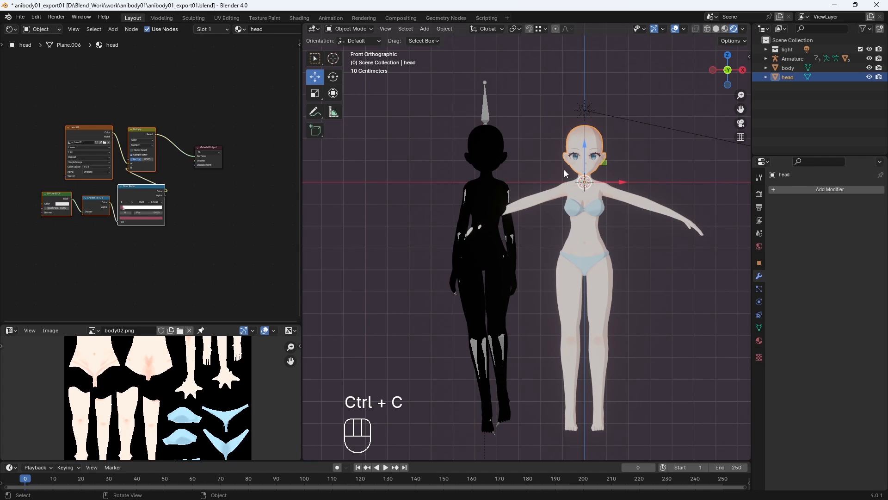
left_click(490, 140)
key("ctrl+v")
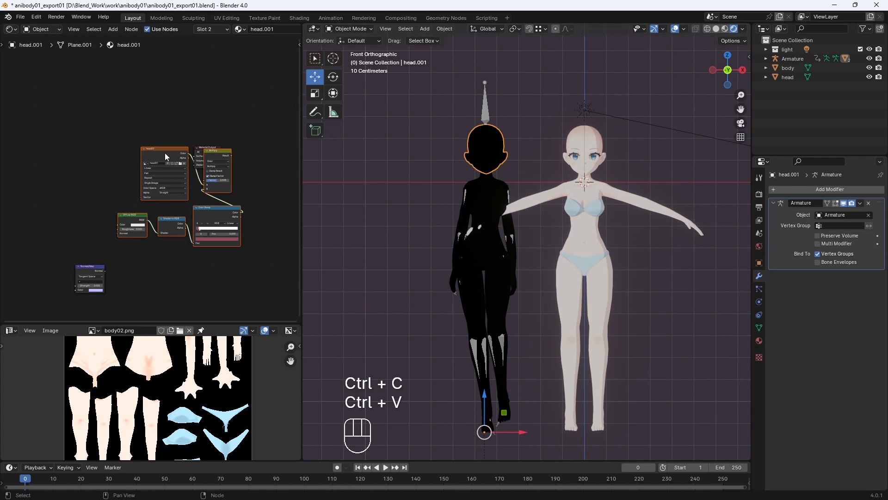
left_click_drag(165, 153, 92, 154)
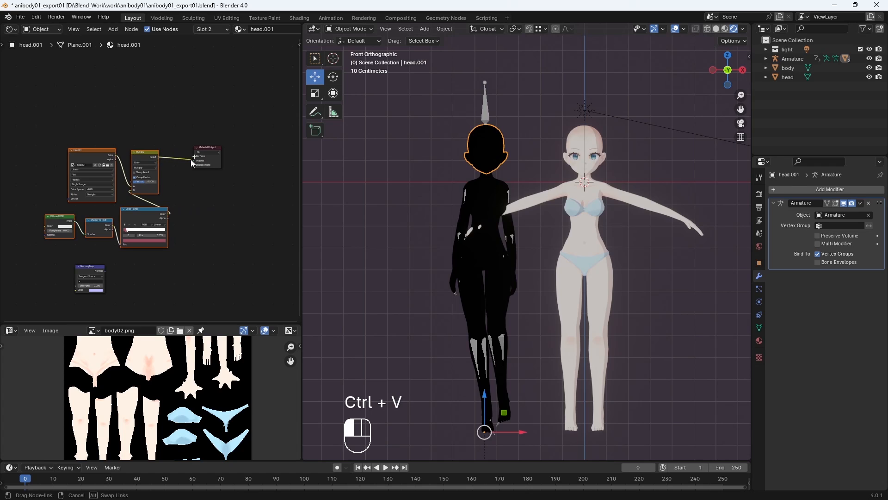
left_click_drag(193, 158, 195, 157)
Step: Copy the original body's toon shader nodes into the body.001 material and connect the Multiply result to the Material Output surface
left_click(487, 204)
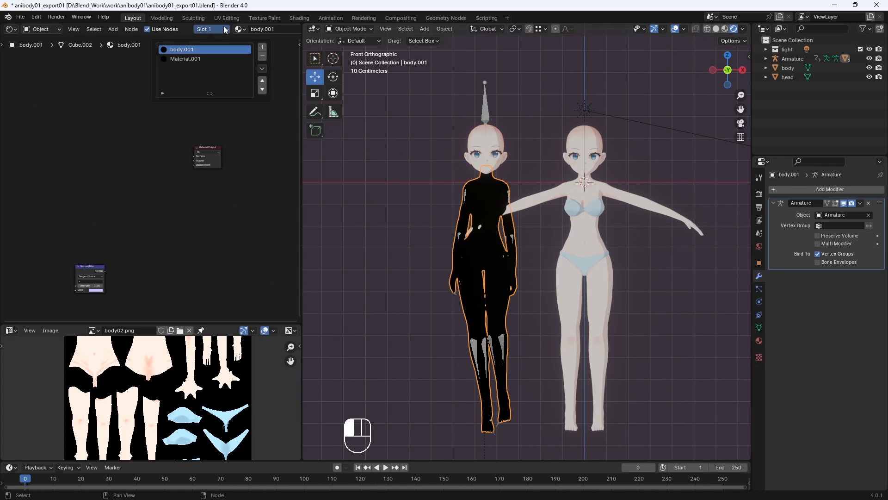
left_click(213, 50)
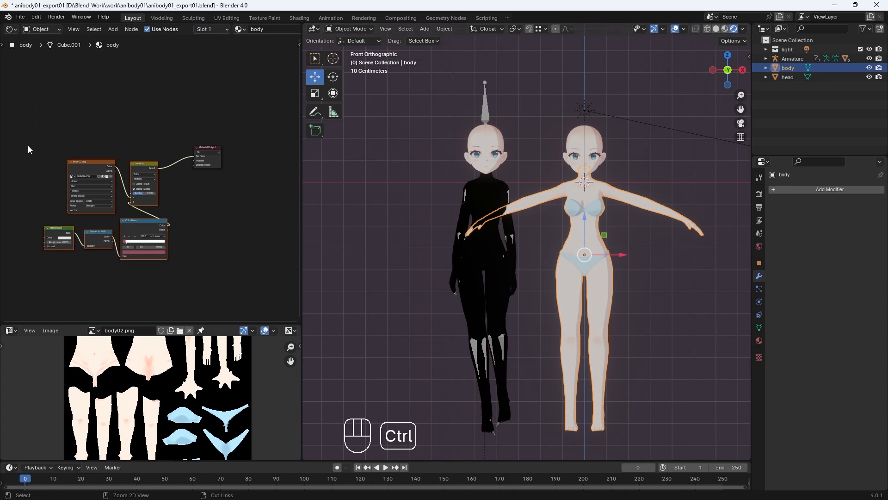
key("ctrl+c")
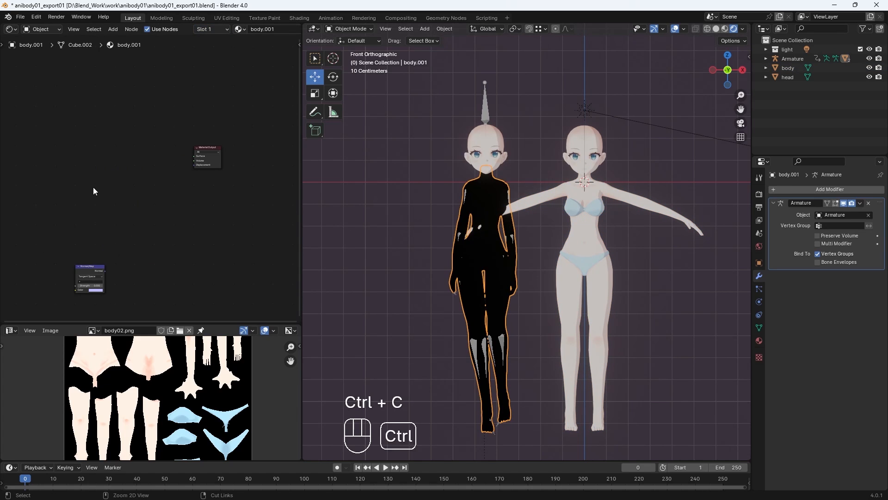
key("ctrl+v")
left_click_drag(207, 151, 206, 151)
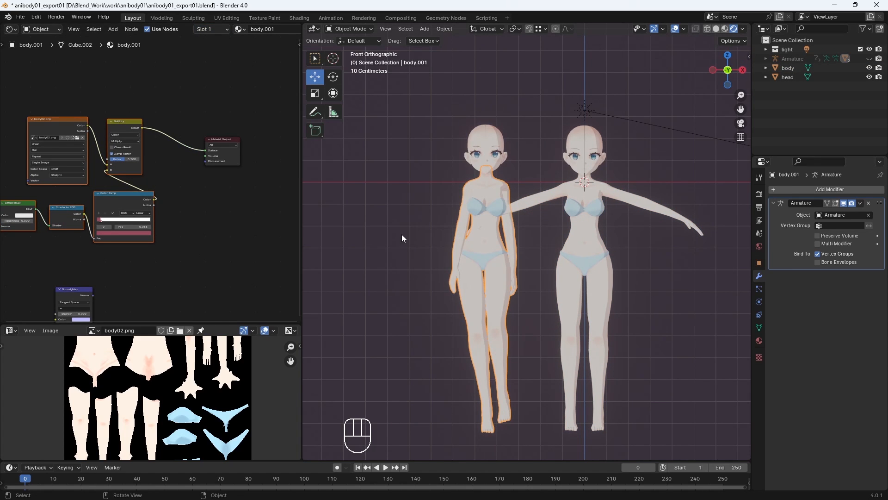
Step: Enlarge the 3D viewport and hide the original body and head objects
left_click(325, 240)
left_click_drag(301, 234, 57, 227)
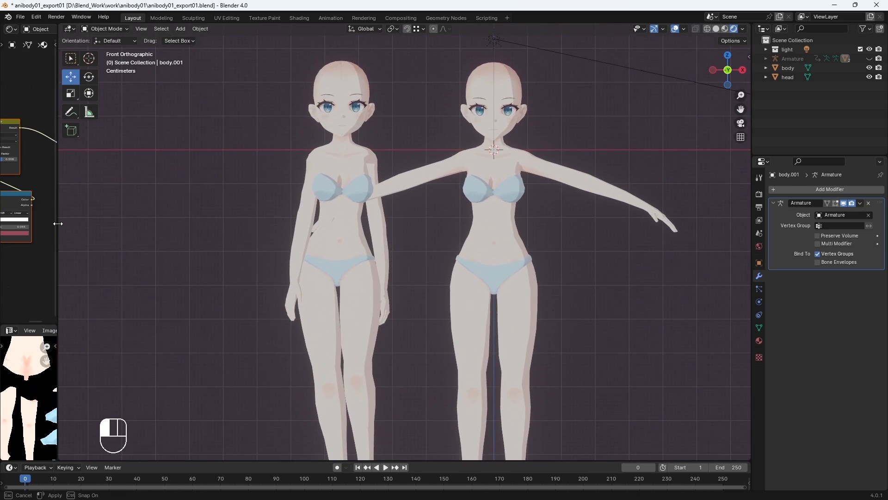
left_click_drag(172, 485, 696, 454)
left_click(442, 241)
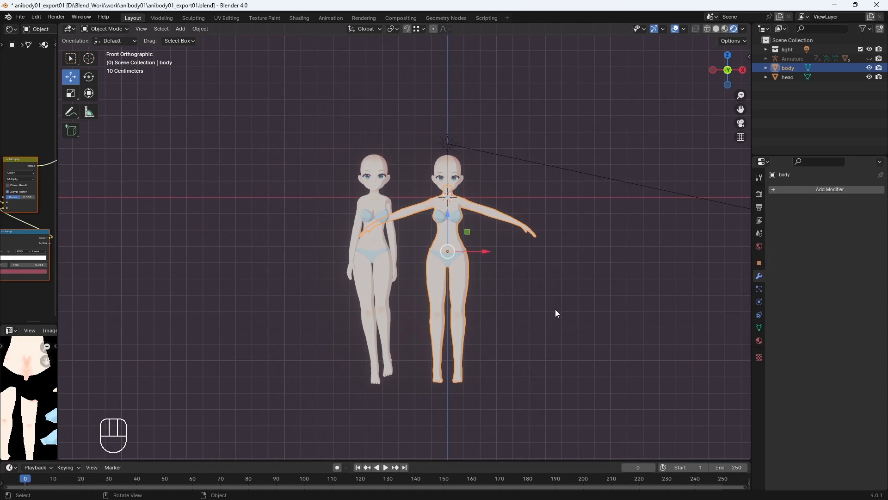
left_click(870, 68)
left_click(870, 78)
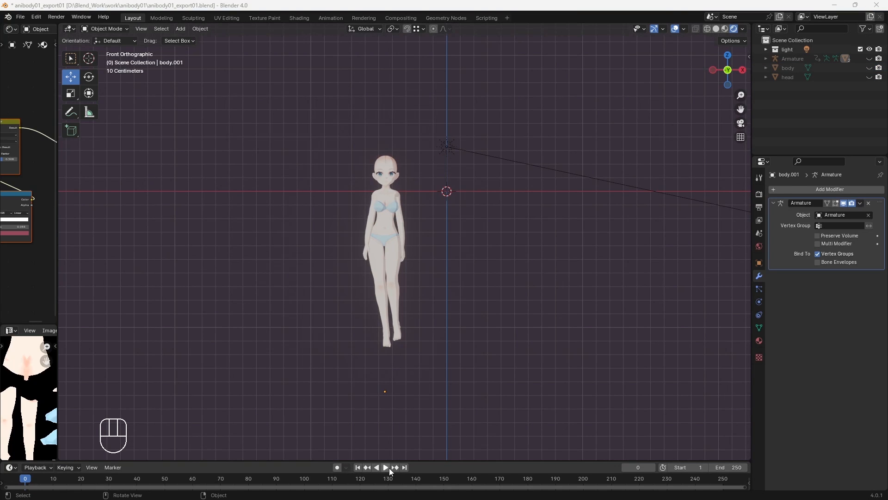
Step: Play the catwalk animation on the textured character, stop it and return to frame 0
left_click(385, 468)
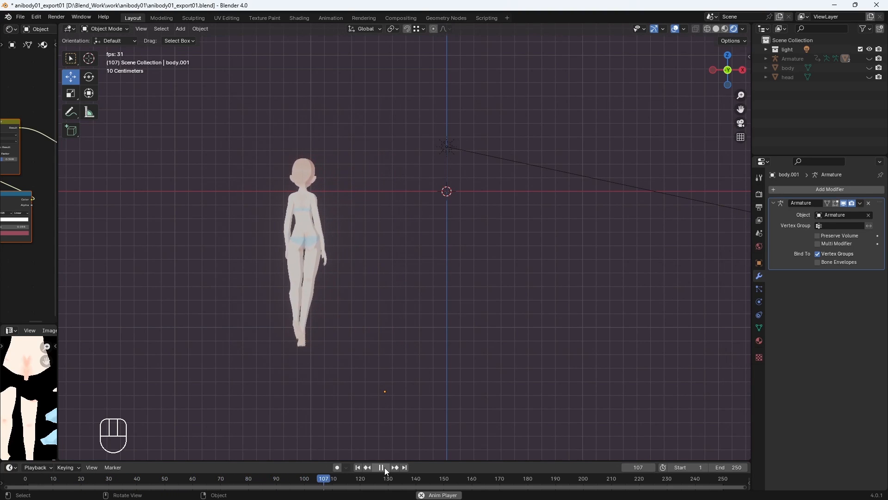
key("space")
left_click_drag(368, 482, 25, 480)
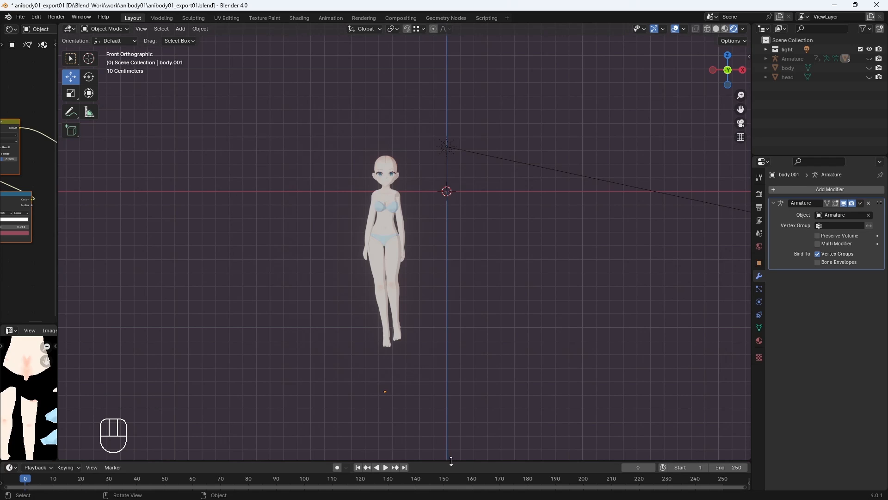
Step: Enlarge the timeline area and unhide the imported armature
left_click_drag(451, 461, 458, 394)
left_click(869, 59)
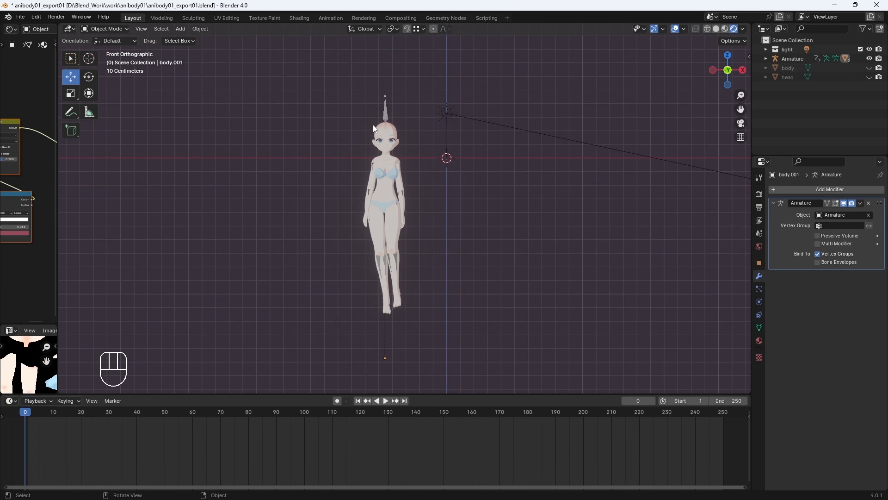
Step: Select the imported armature, check where its keyframes stop and set the scene's end frame to 110
left_click(791, 59)
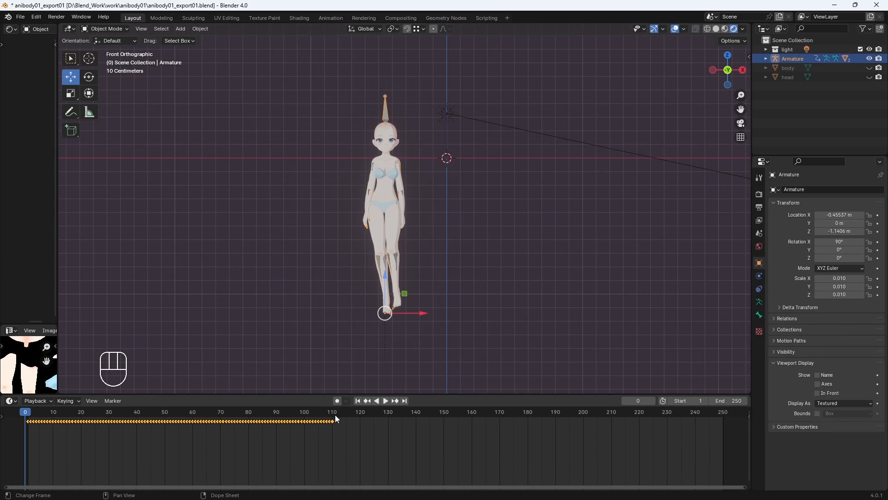
left_click_drag(334, 412, 335, 415)
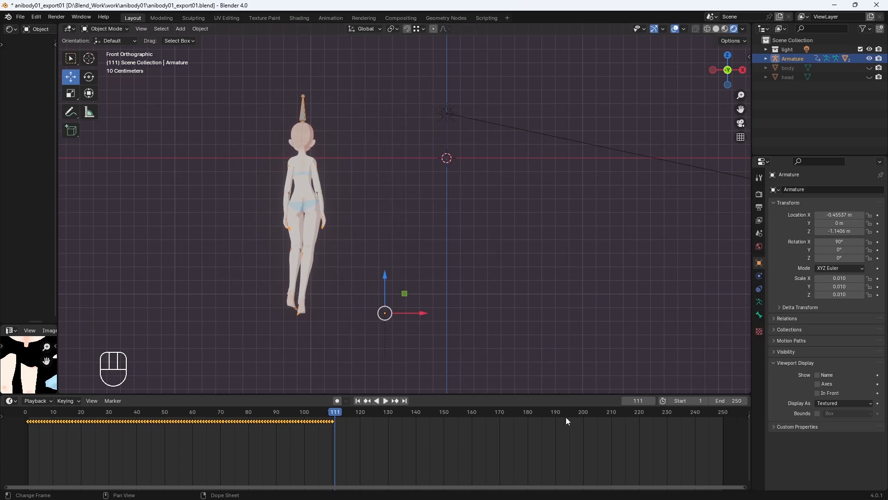
left_click(728, 401)
type("110")
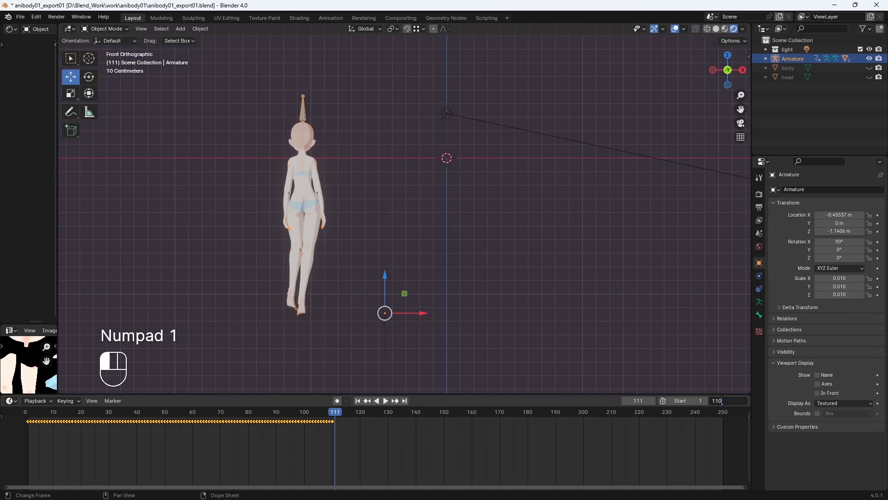
key("Return")
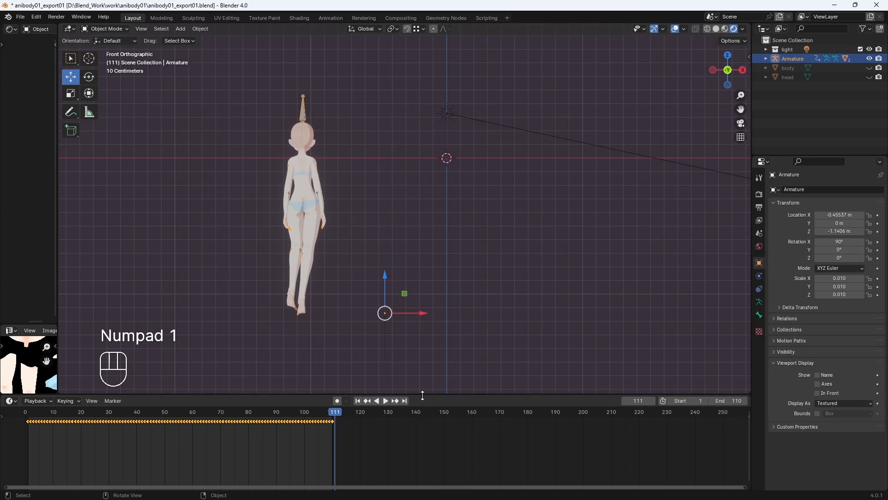
left_click_drag(331, 412, 331, 412)
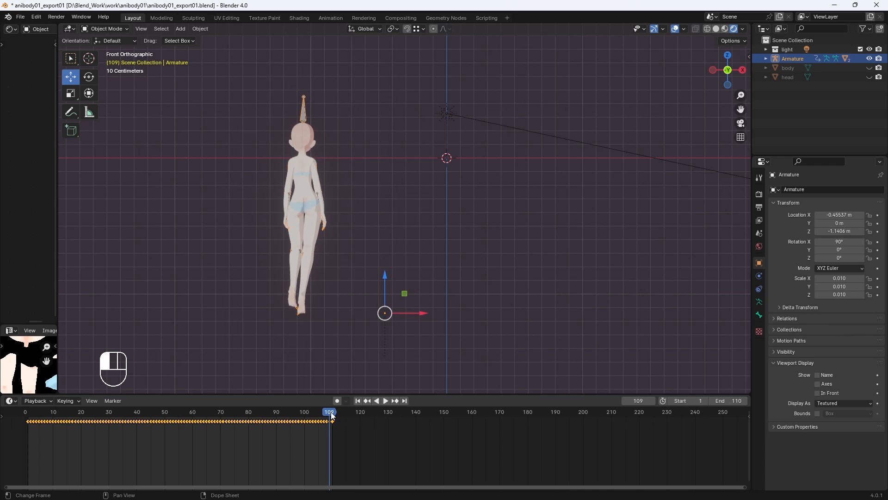
Step: Shrink the timeline area to enlarge the 3D viewport and return the animation to frame 0
left_click_drag(445, 396, 434, 455)
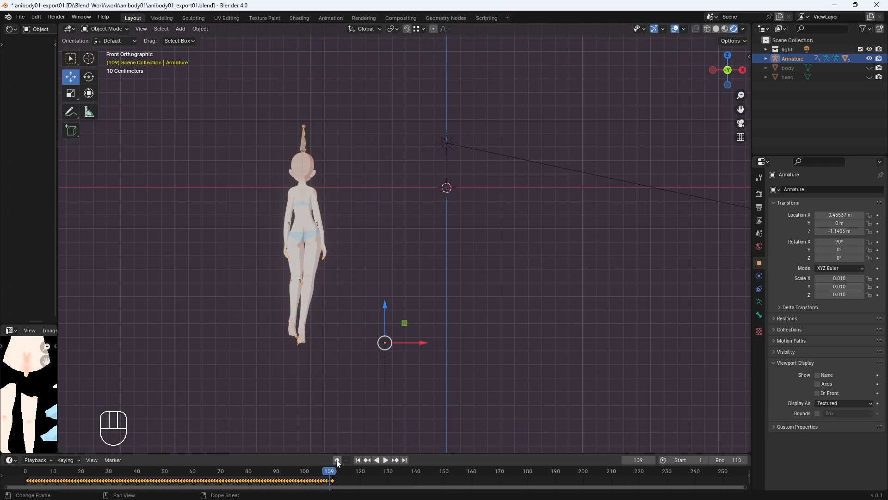
key("space")
key("space")
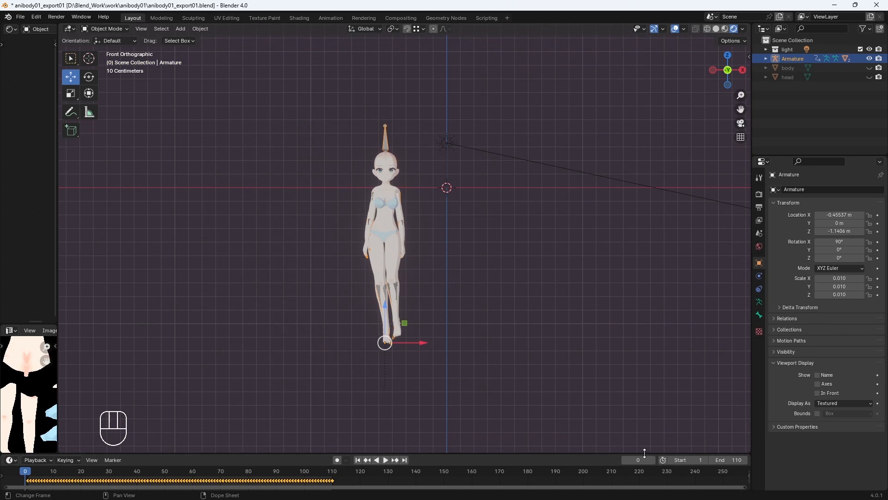
Step: Hide the armature and the viewport overlays, and play the catwalk animation on the character
left_click(870, 59)
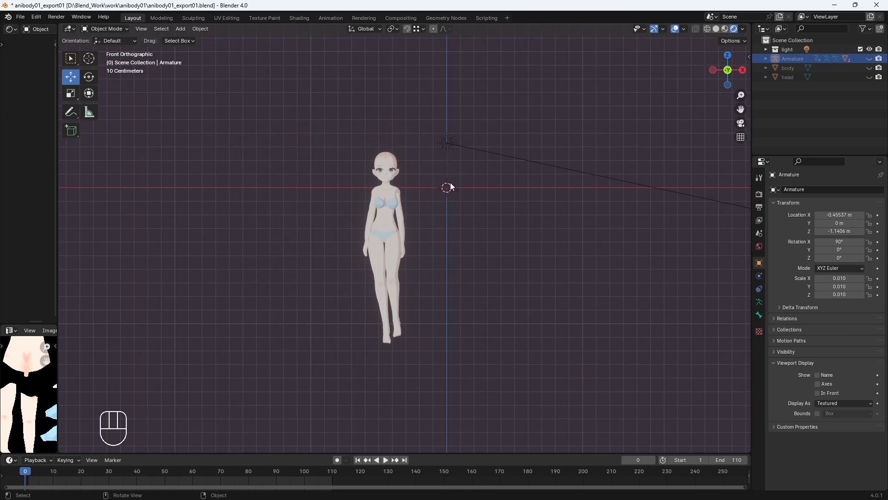
scroll(442, 204, "up", 4)
scroll(433, 222, "down", 1)
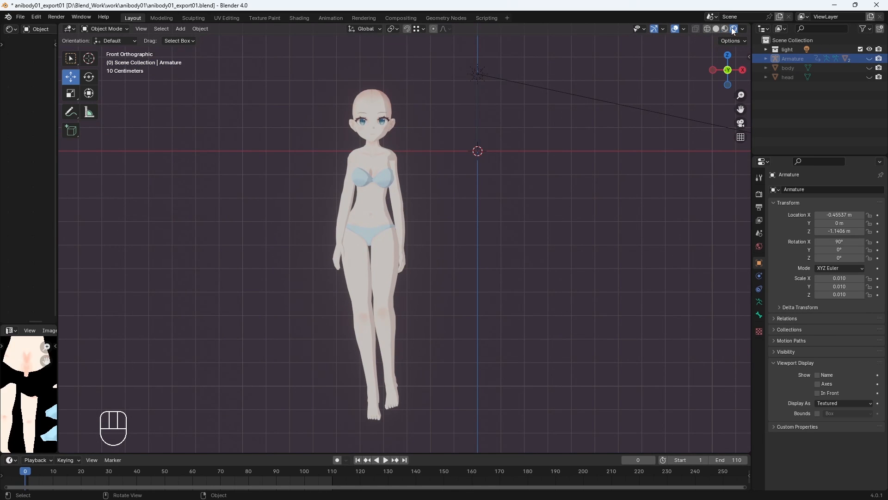
left_click(678, 30)
key("space")
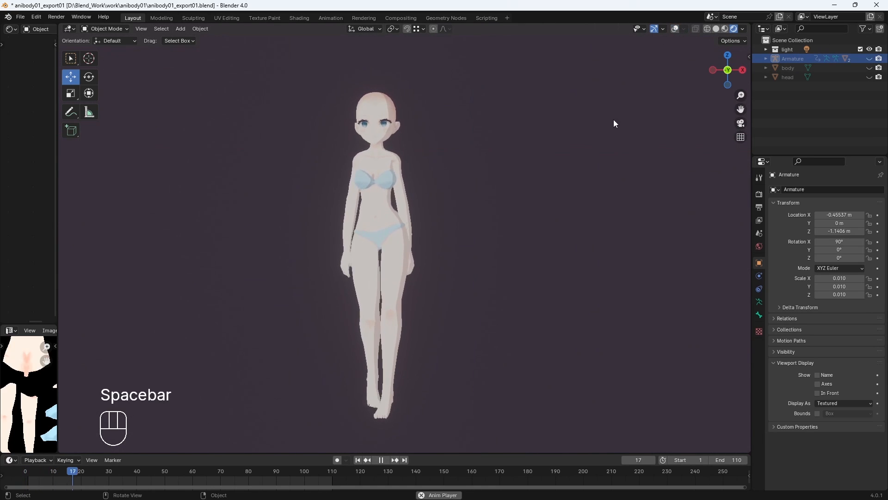